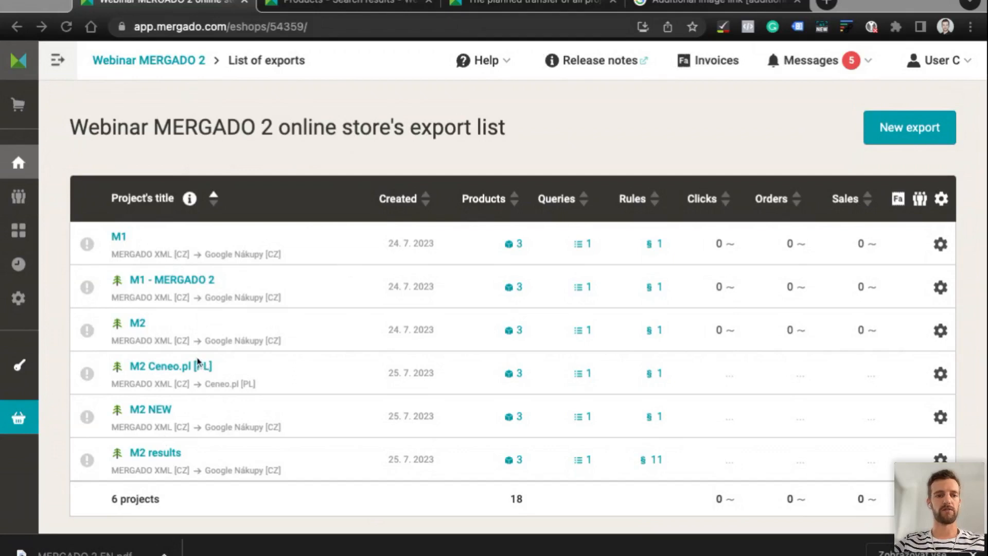
Open the Google Nákupy output XML feed of the M1 - MERGADO 2 project
click(186, 282)
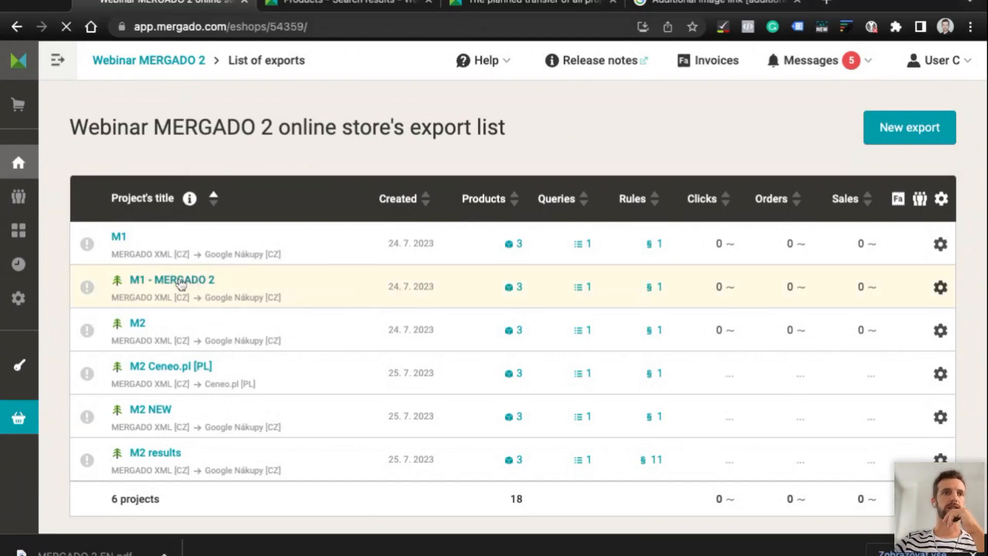
scroll(494, 285, down, 3)
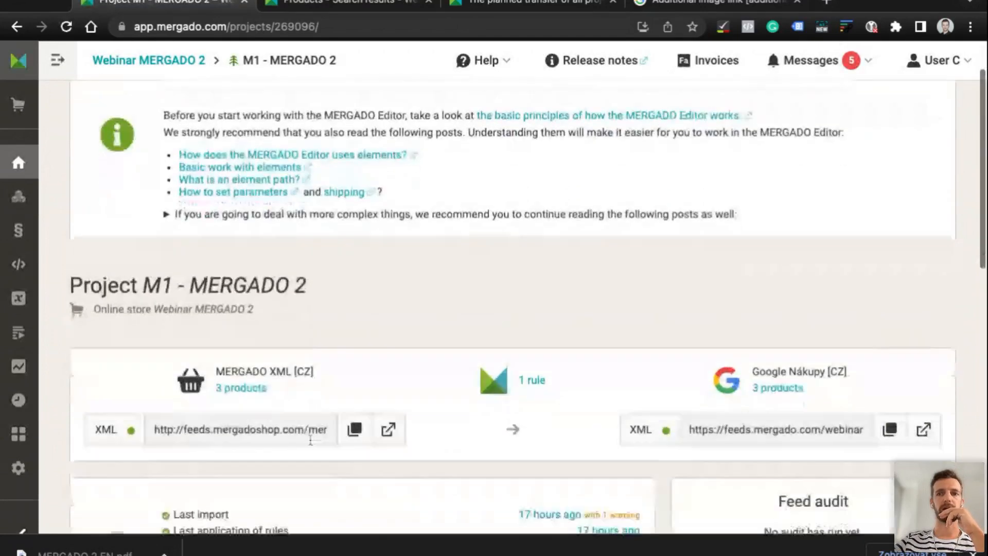
click(924, 337)
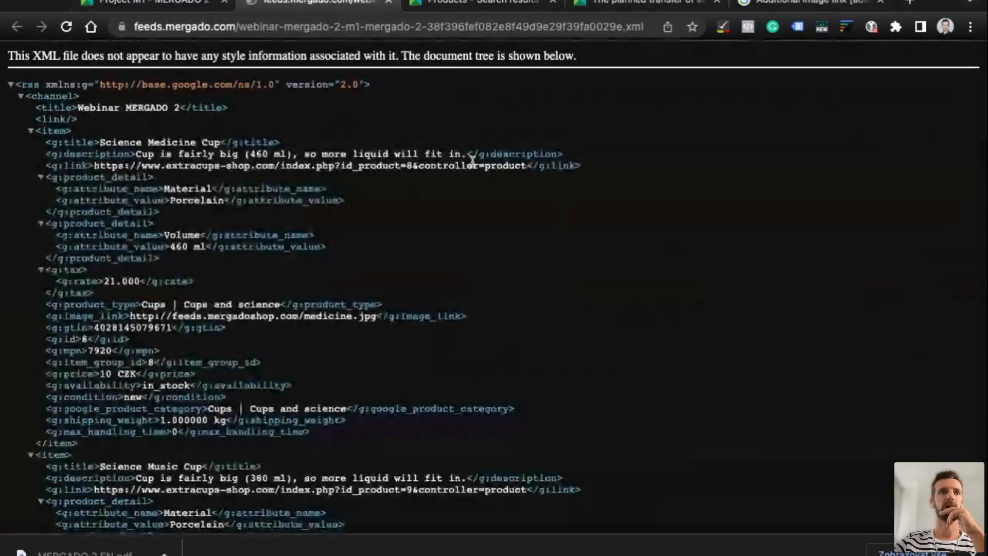
Examine the first product's item element in the XML feed, highlighting its opening tag and its title element
scroll(178, 211, down, 1)
scroll(177, 211, down, 2)
scroll(178, 211, up, 3)
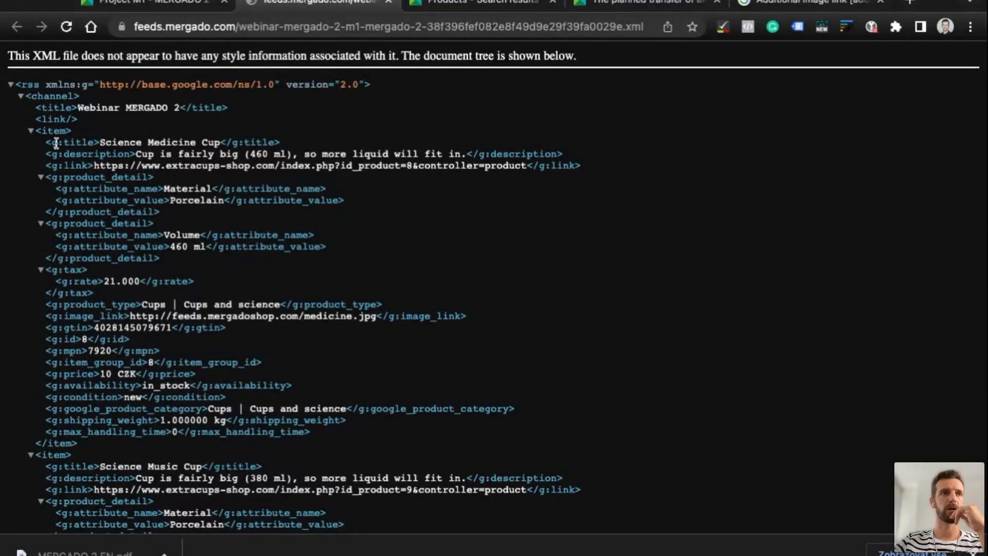
drag(39, 128, 69, 130)
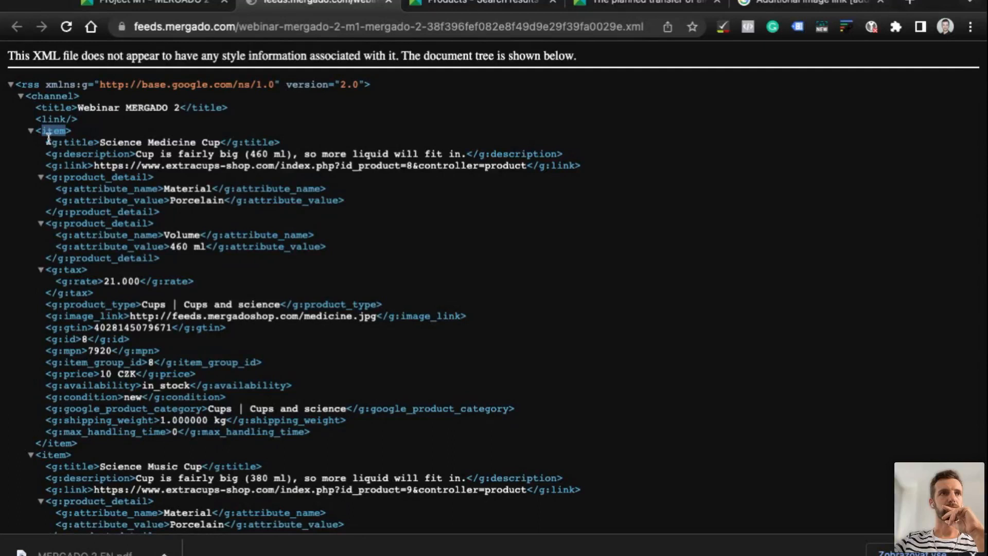
mouse_move(69, 142)
mouse_down()
mouse_move(46, 141)
mouse_move(280, 142)
mouse_up()
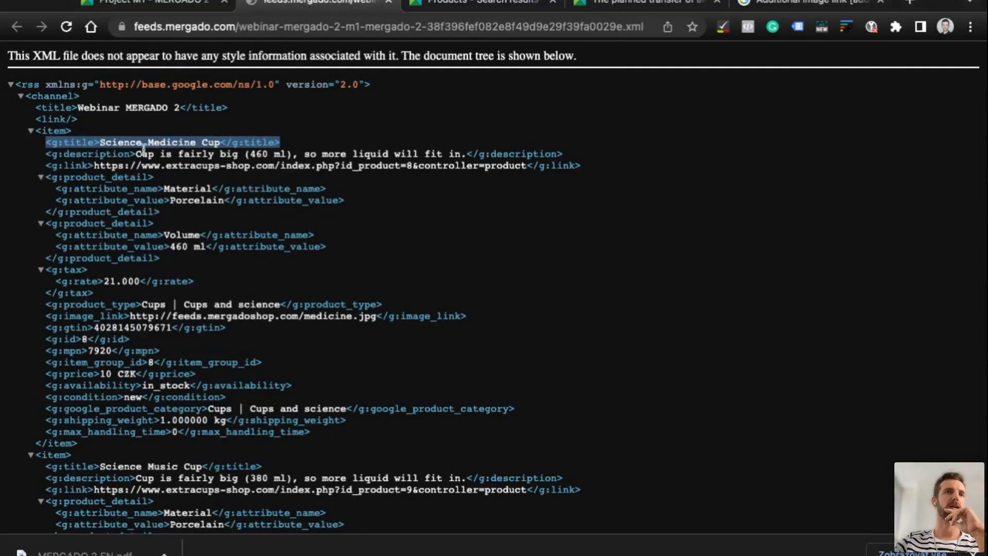
click(120, 143)
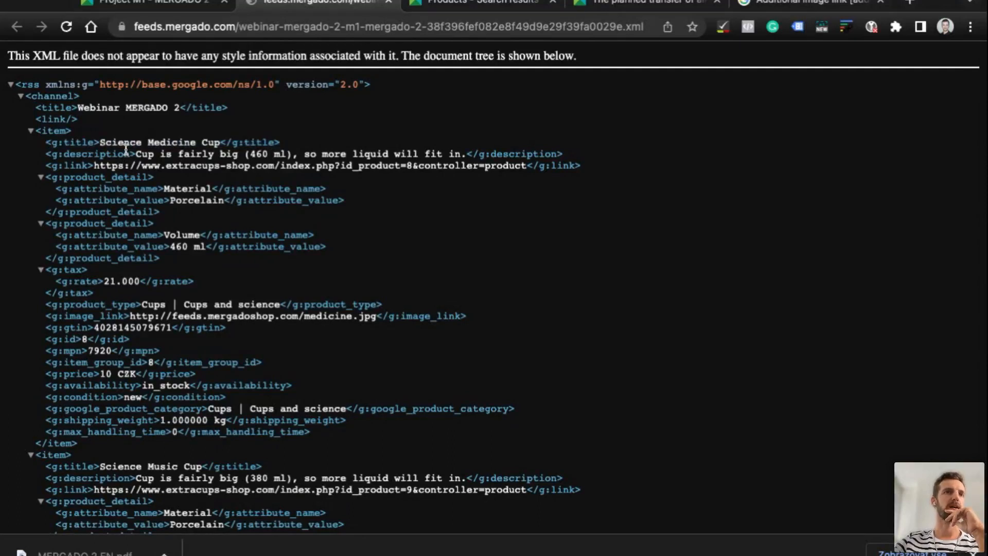
double_click(69, 142)
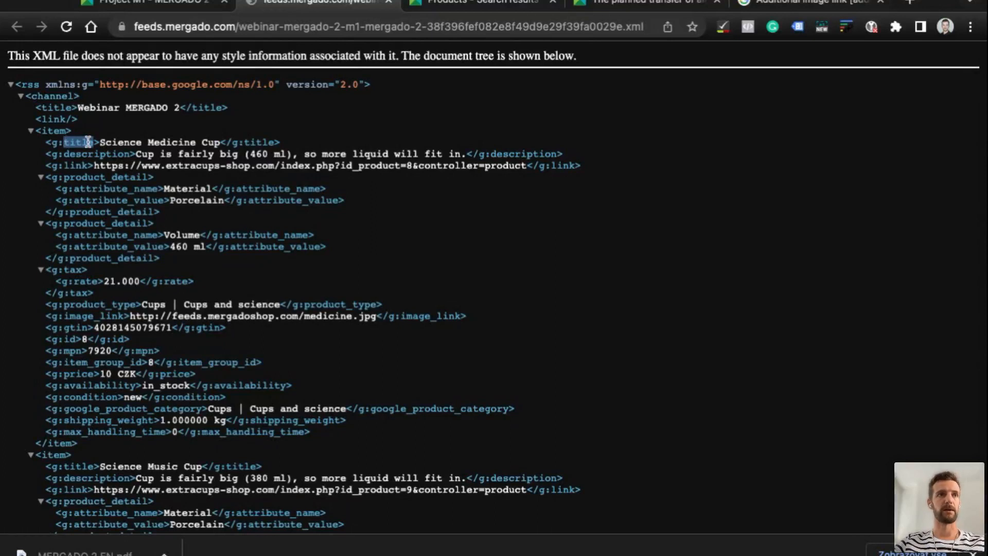
Highlight the first product_detail tag of the Science Medicine Cup, its nested attribute elements, and the Material and Porcelain texts
drag(48, 177, 153, 177)
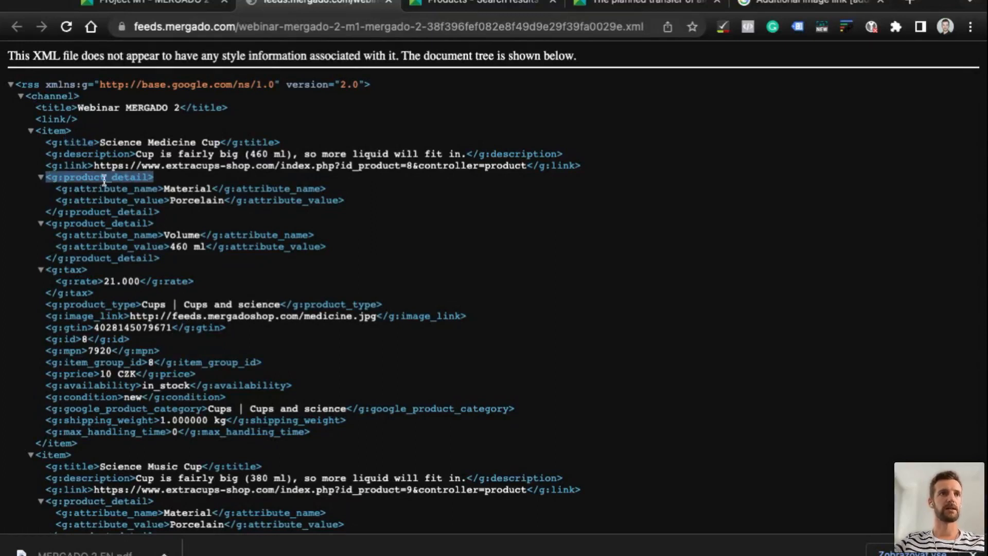
click(156, 178)
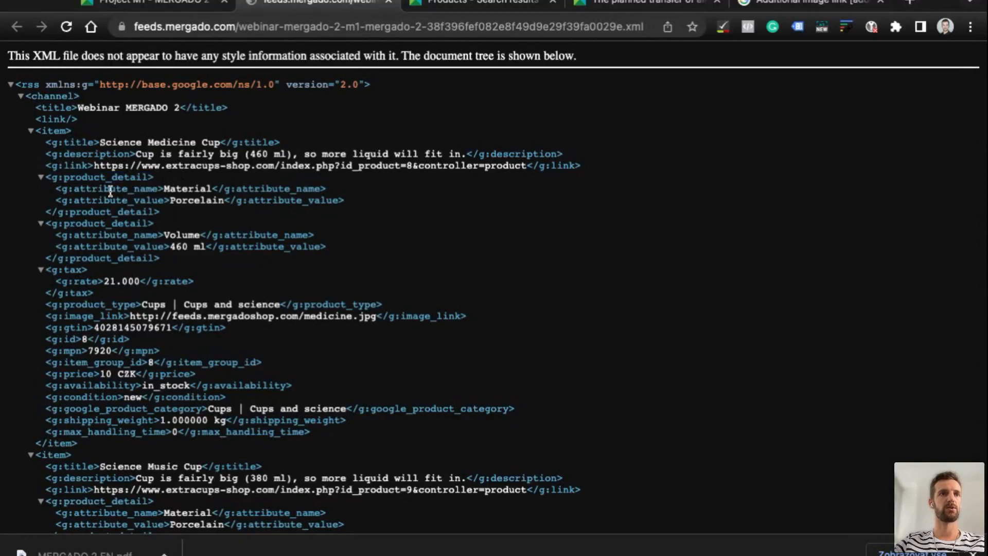
drag(59, 190, 339, 200)
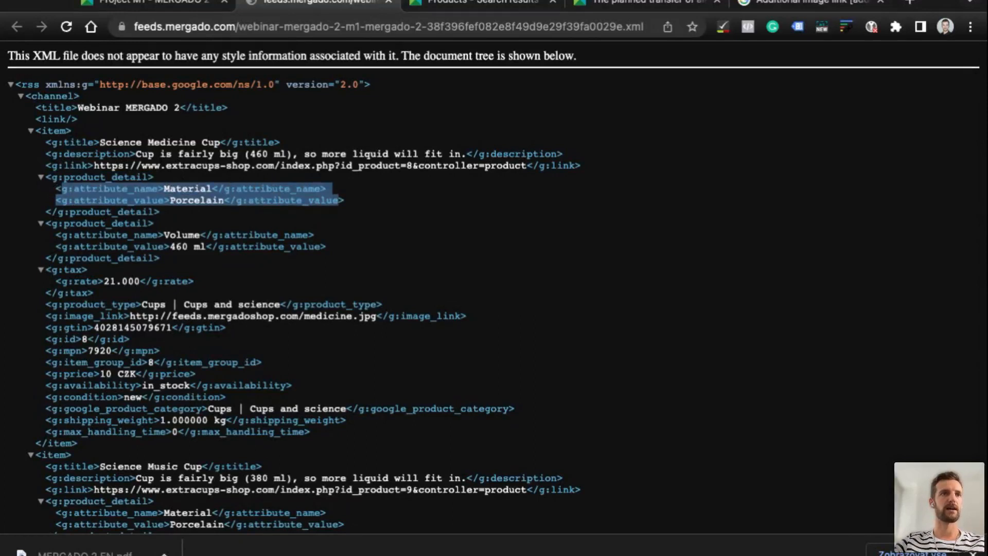
double_click(166, 189)
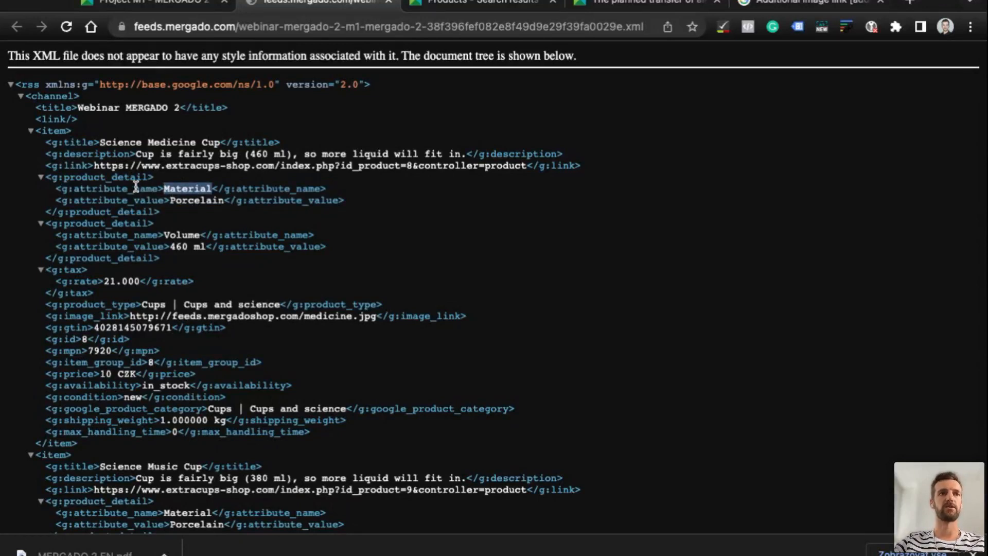
double_click(180, 188)
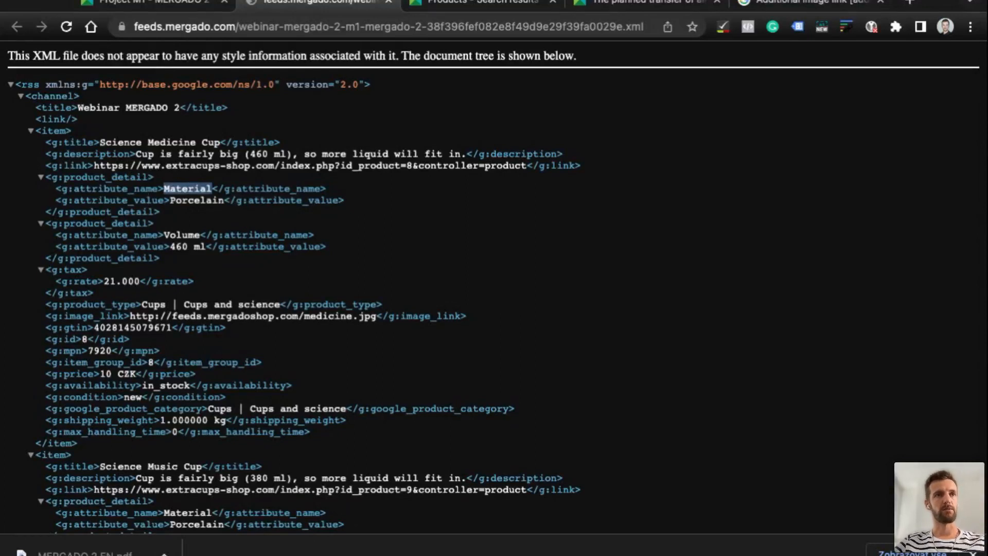
double_click(198, 199)
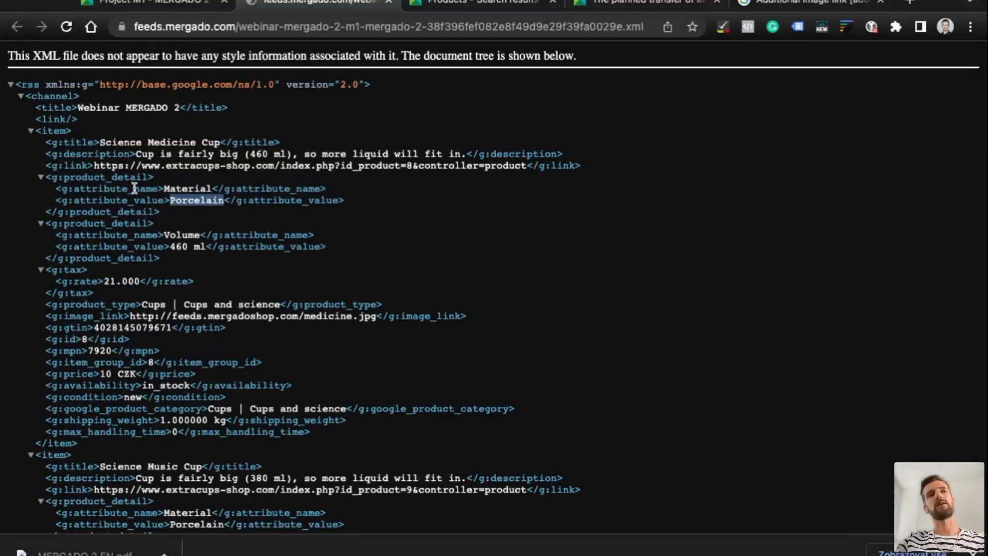
Examine the whole Material product_detail block of the first product against its nested lines, and the Volume attribute name in the second block
drag(120, 177, 161, 212)
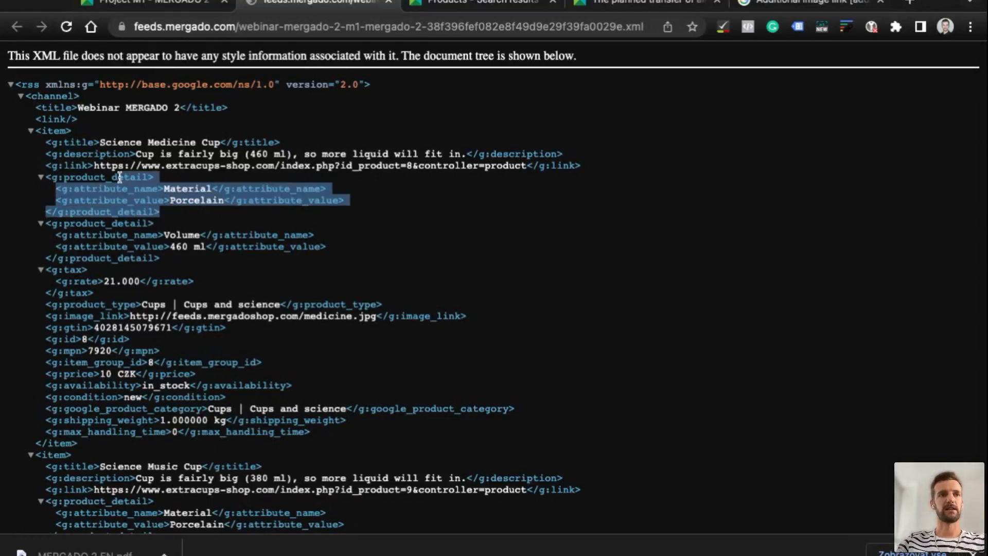
double_click(109, 175)
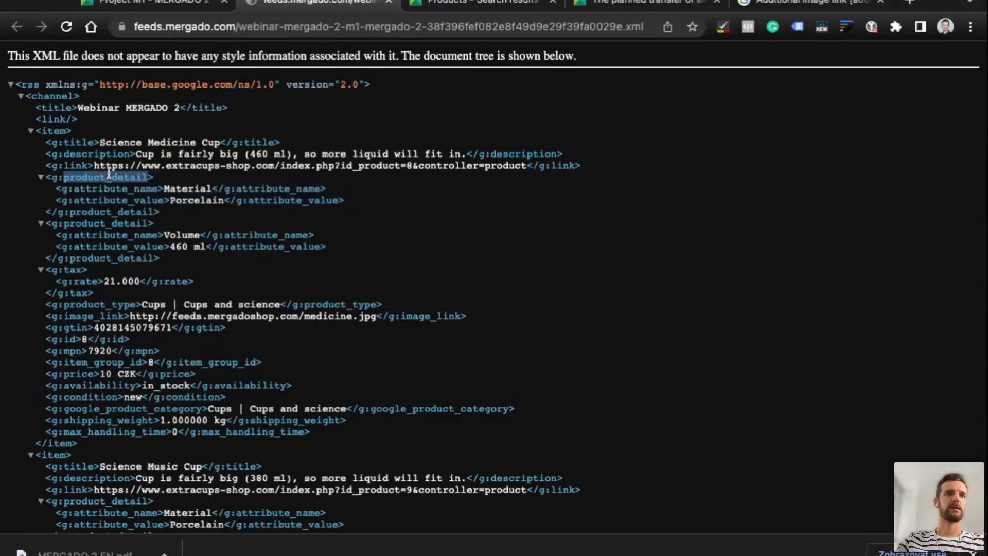
triple_click(46, 177)
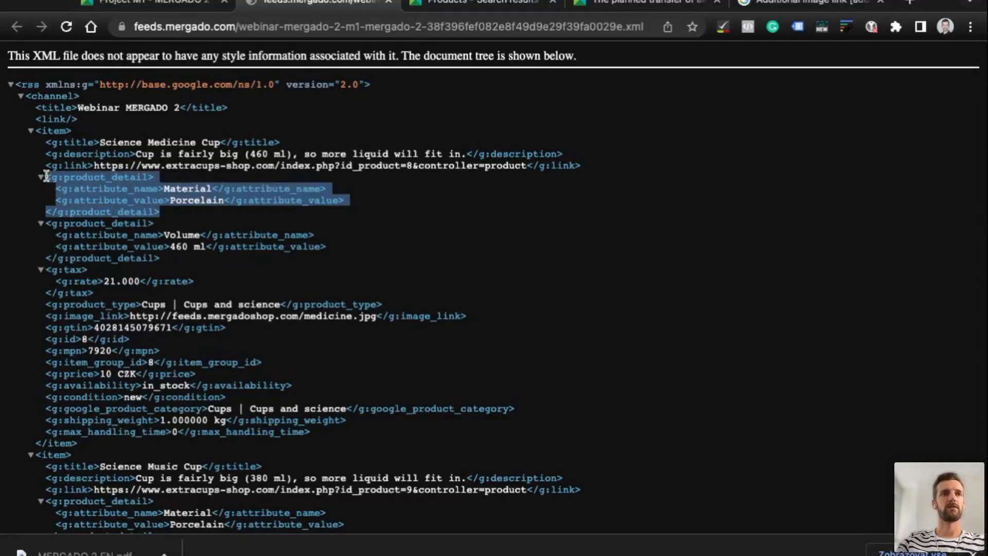
triple_click(167, 190)
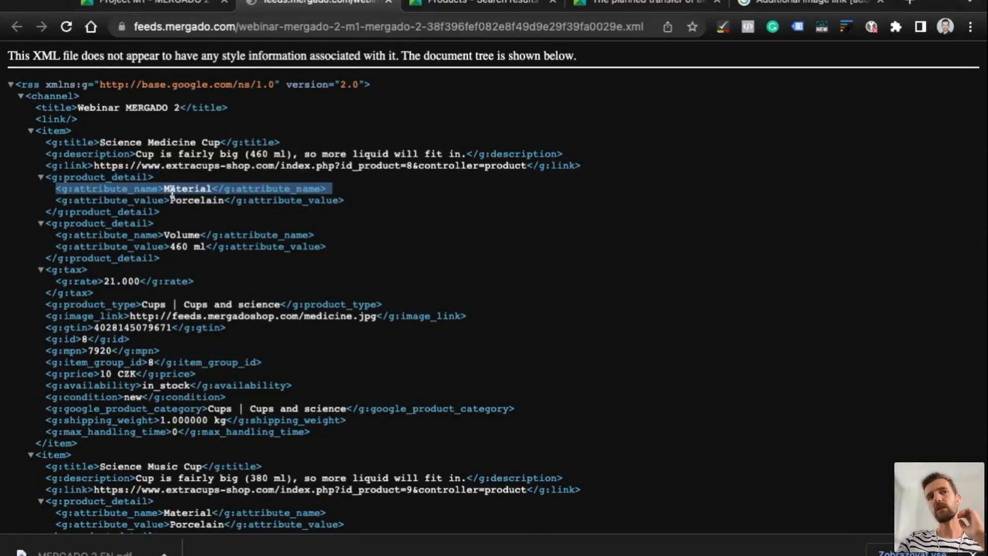
double_click(187, 200)
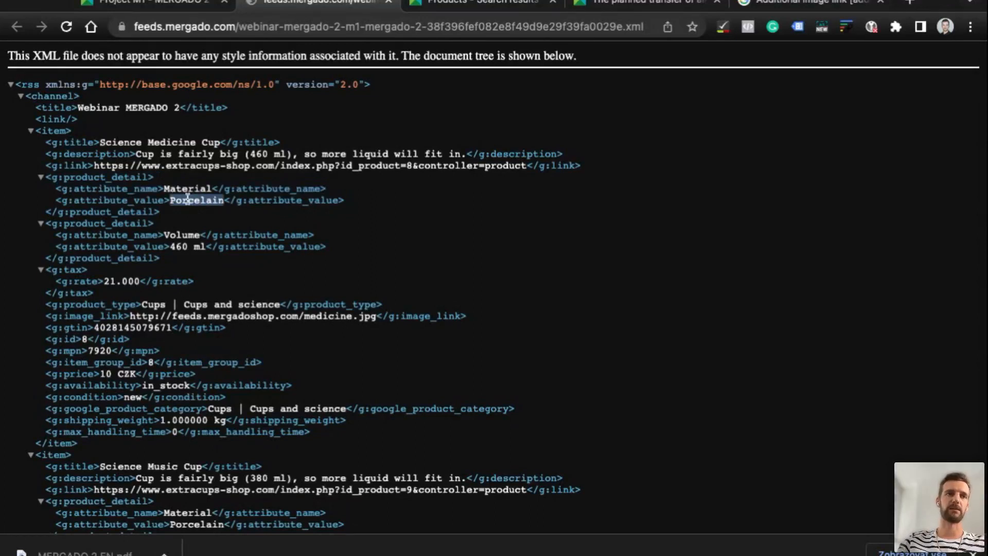
click(188, 197)
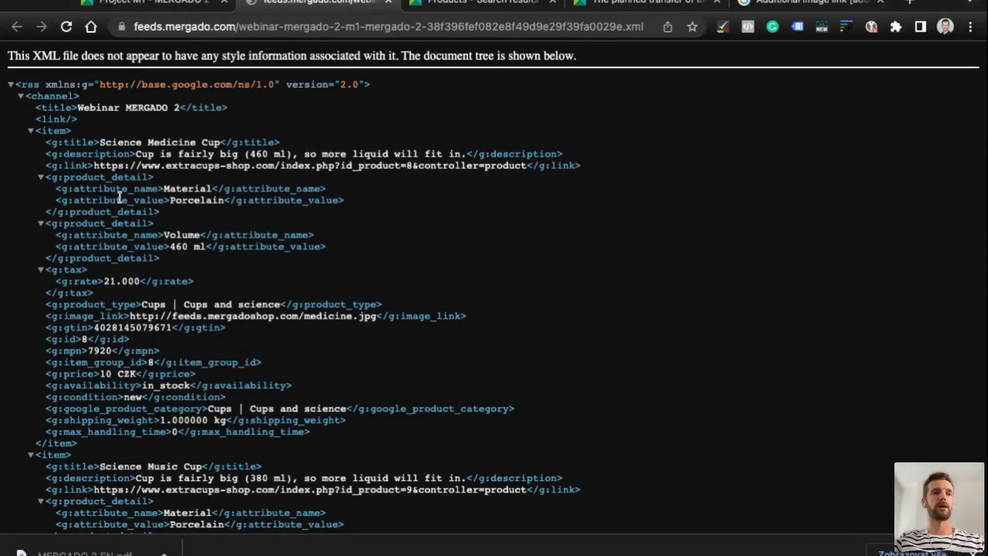
triple_click(165, 234)
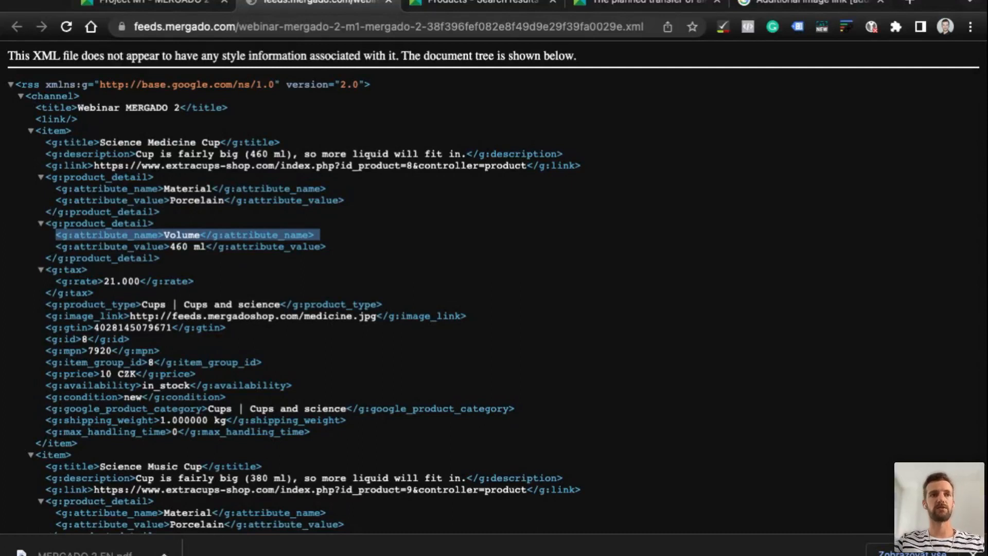
click(189, 297)
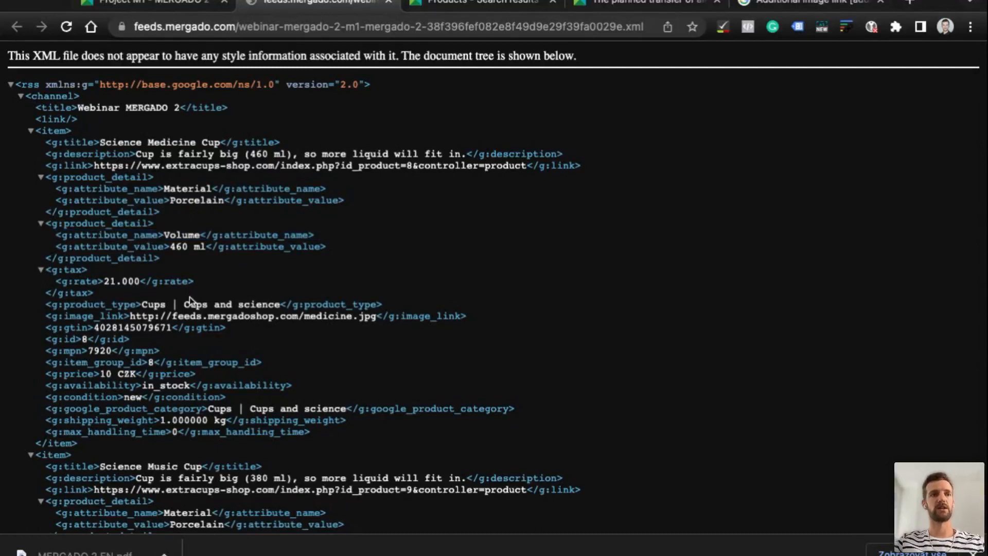
Leave the XML feed and return from the project overview to the Webinar MERGADO 2 store's list of exports
click(192, 10)
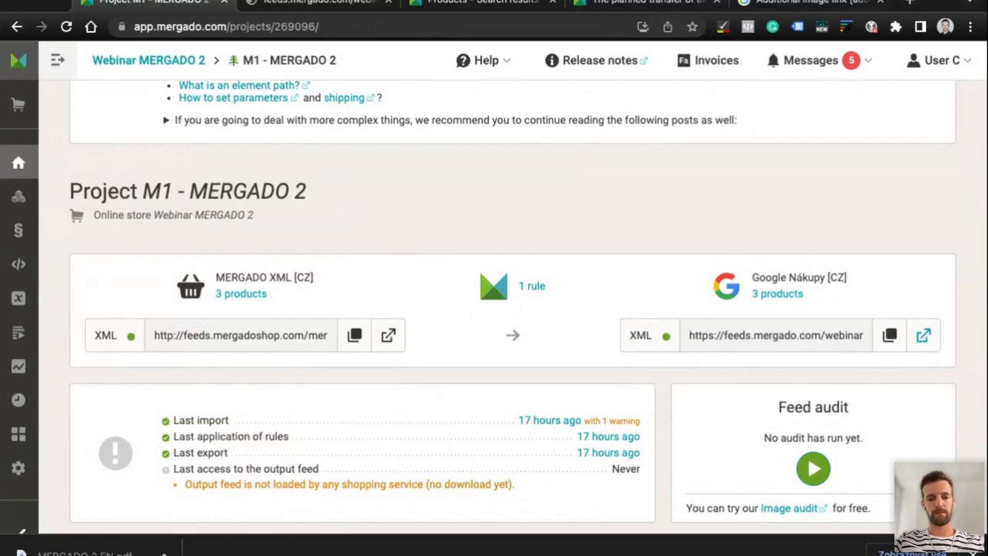
key(super+Tab)
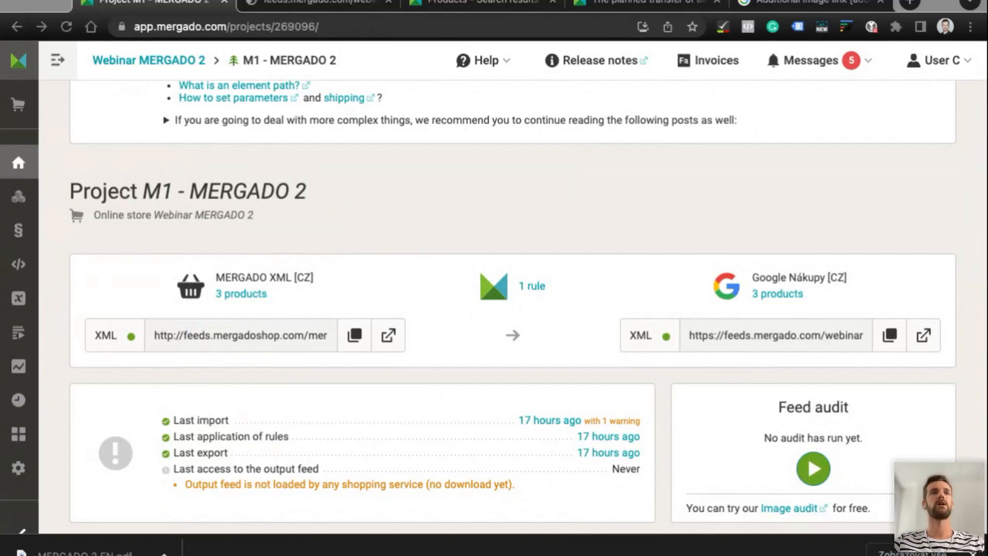
click(149, 61)
click(148, 60)
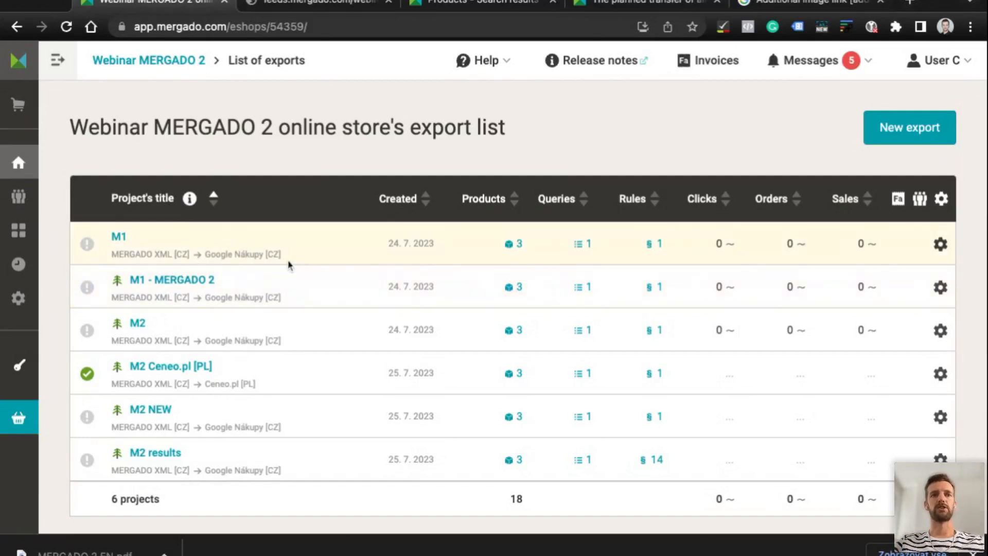
Open the general settings of the M1 project to view its options for converting into MERGADO 2
double_click(211, 254)
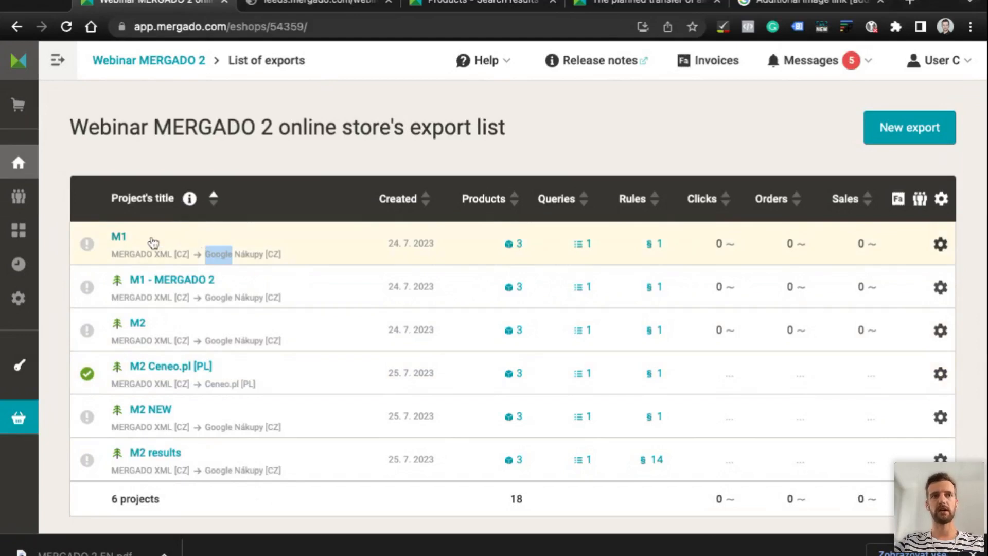
click(208, 248)
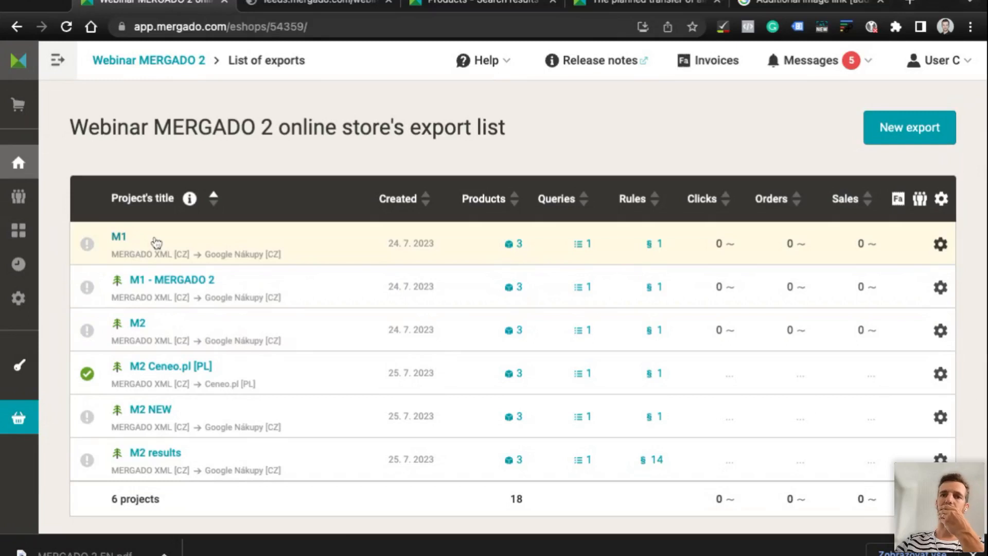
click(119, 238)
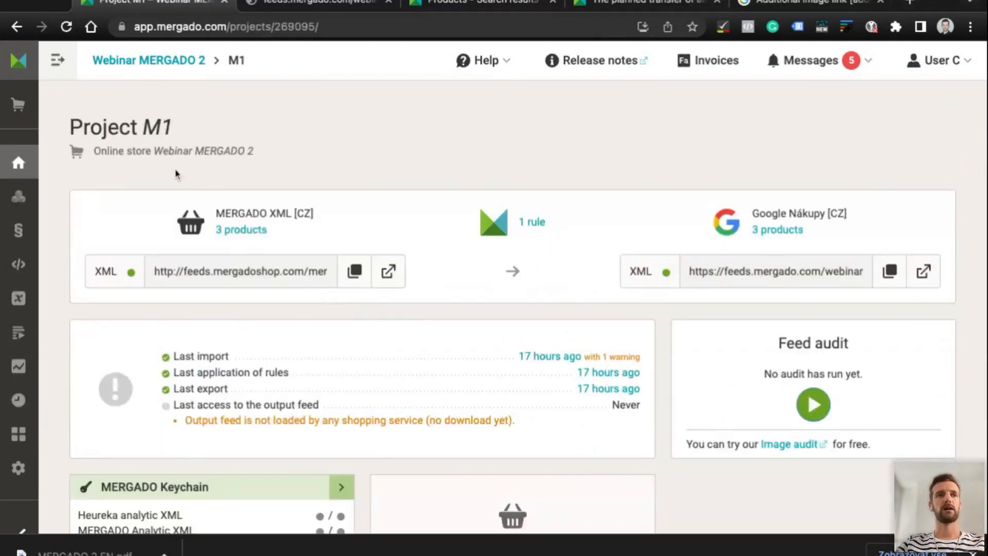
mouse_move(11, 473)
scroll(77, 489, down, 1)
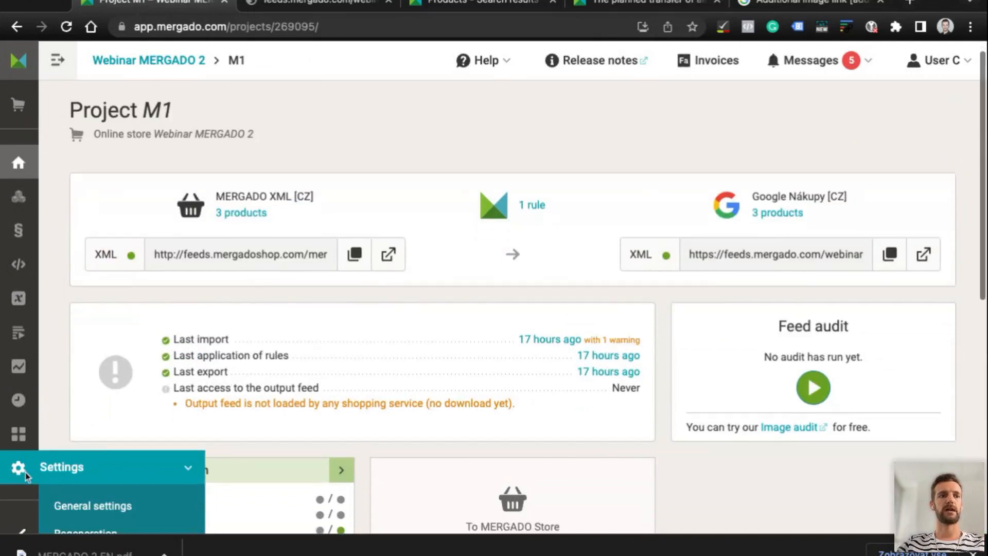
click(111, 507)
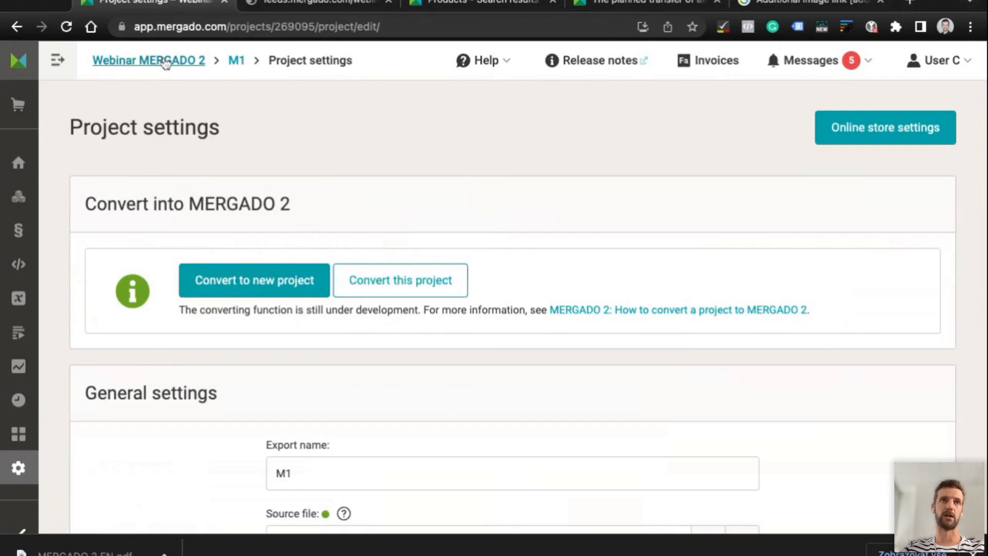
Go back to the store's export list and open the M1 - MERGADO 2 project overview at its input and output feeds
click(203, 64)
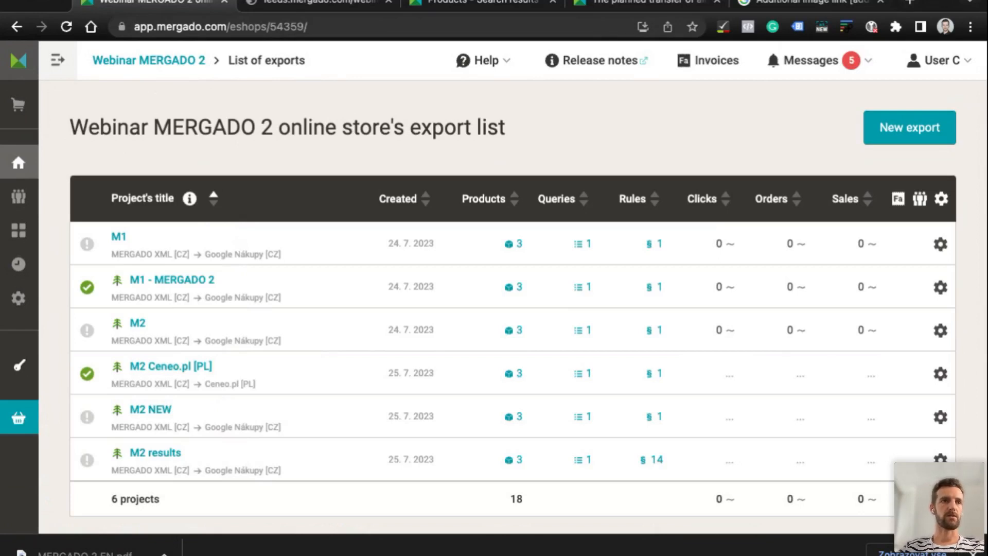
click(170, 282)
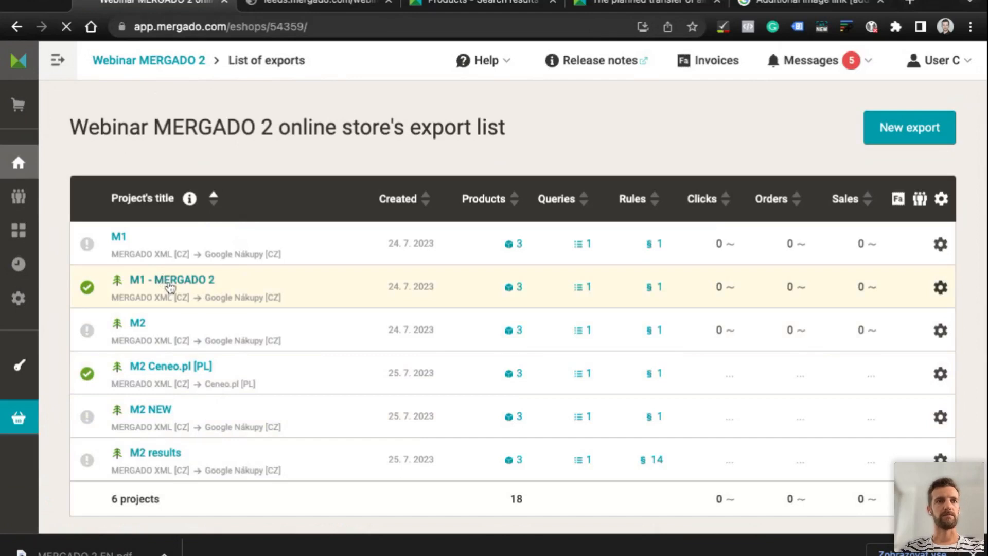
scroll(197, 381, down, 10)
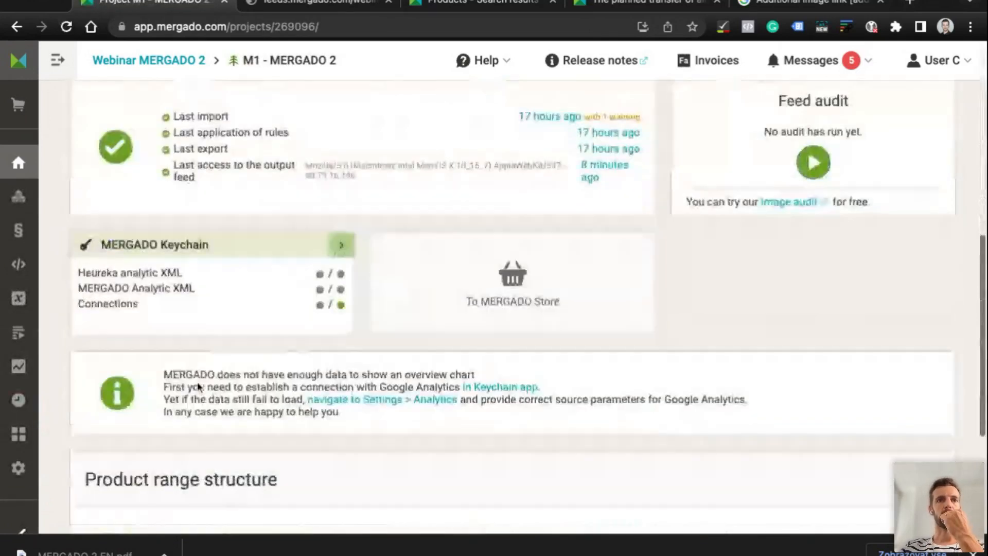
scroll(196, 382, up, 3)
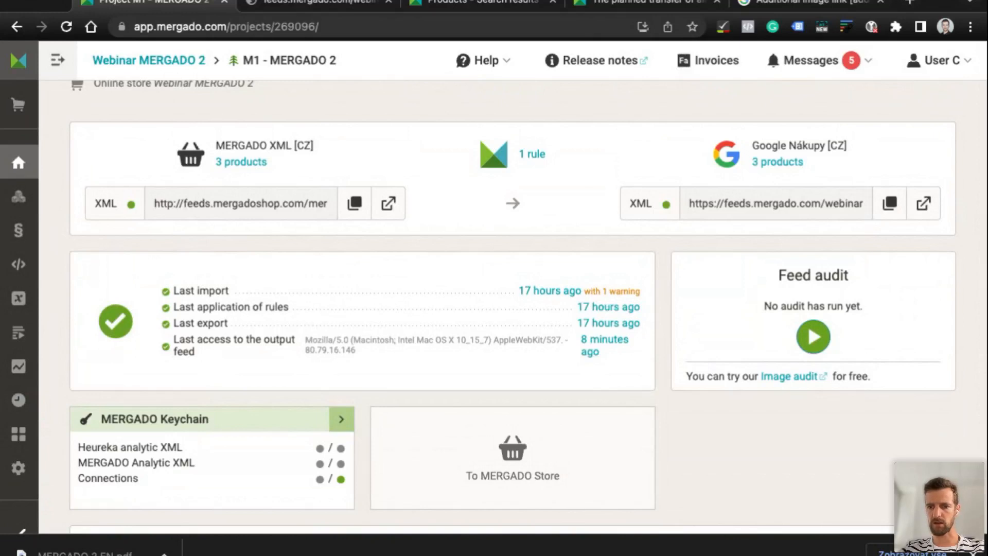
key(super+Tab)
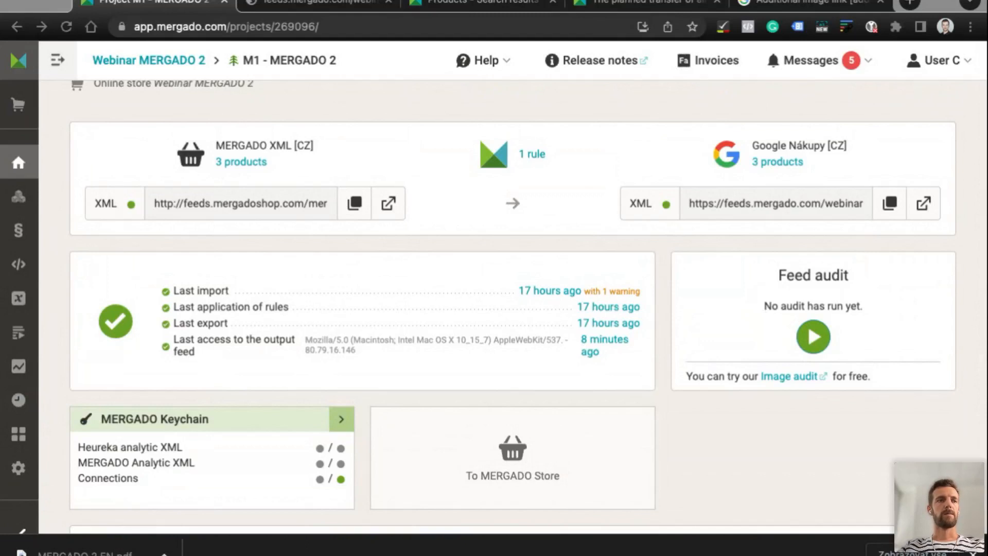
Return to the Webinar MERGADO 2 store's export list and open the M2 project overview
click(149, 60)
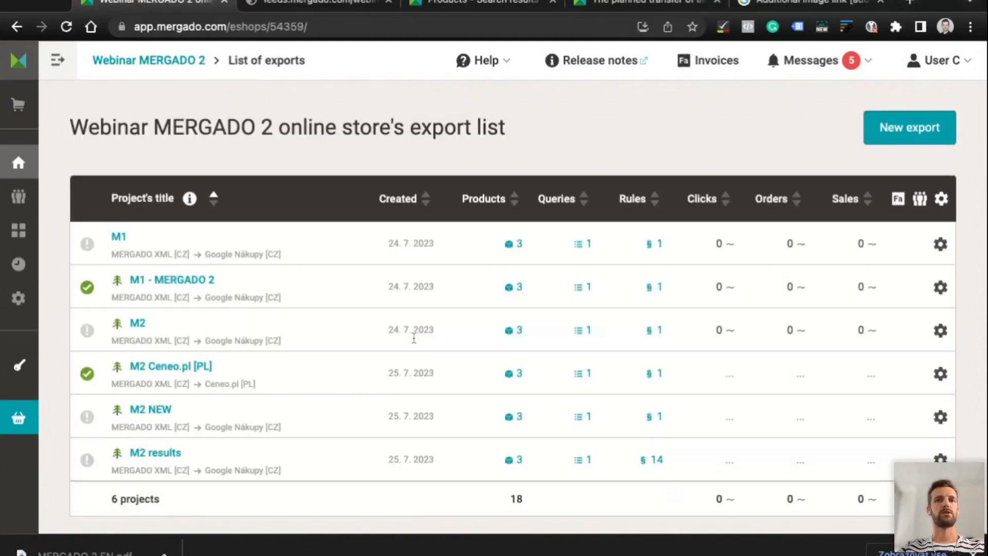
scroll(412, 336, down, 1)
click(131, 278)
scroll(139, 287, down, 2)
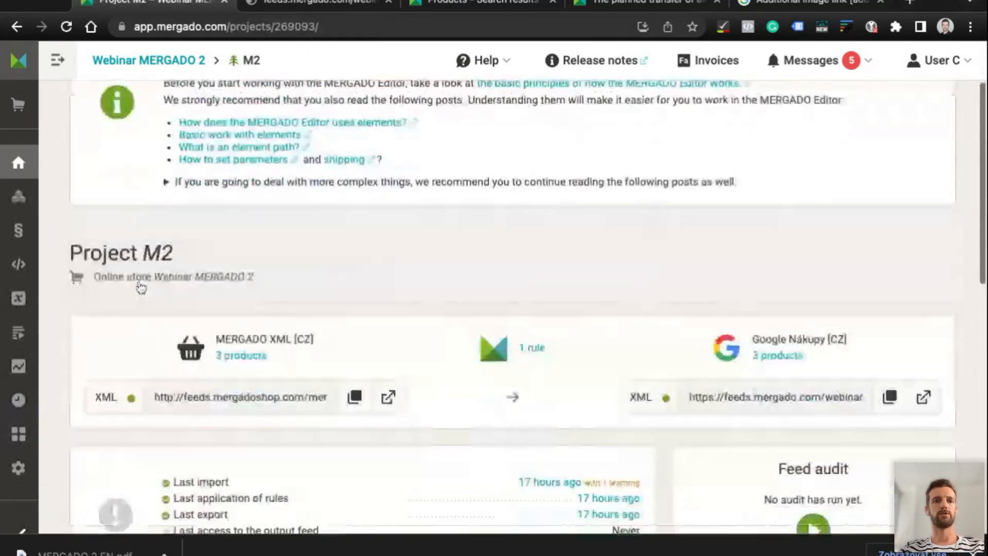
scroll(141, 287, down, 2)
scroll(141, 287, up, 4)
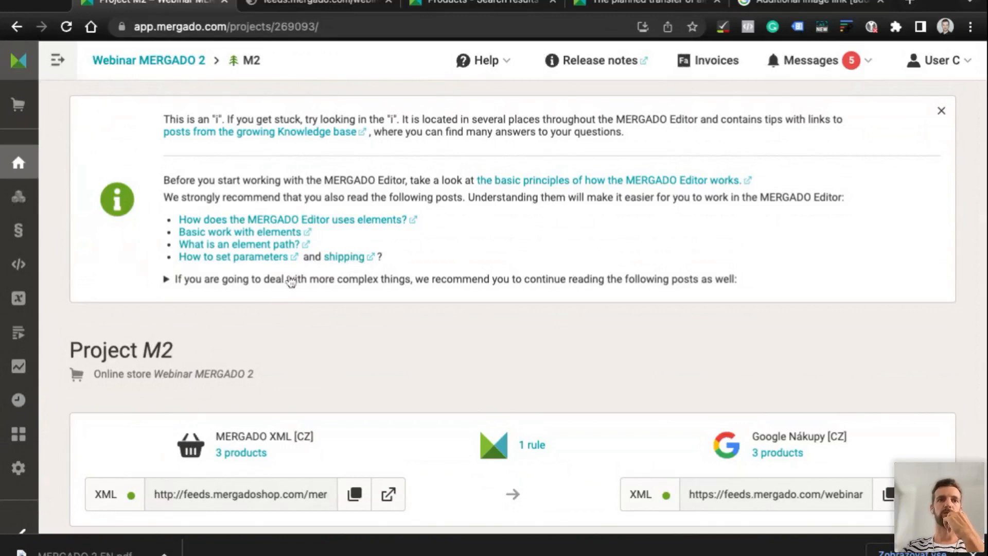
Expand the overview's tips on more complex topics, close the information box, and view the M2 project's feed summary
click(166, 280)
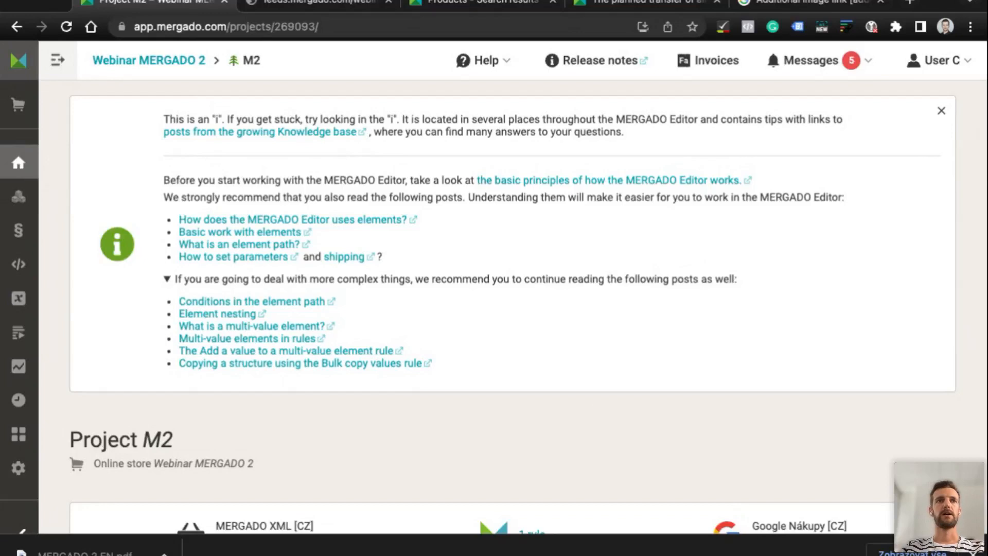
click(942, 111)
scroll(105, 231, down, 2)
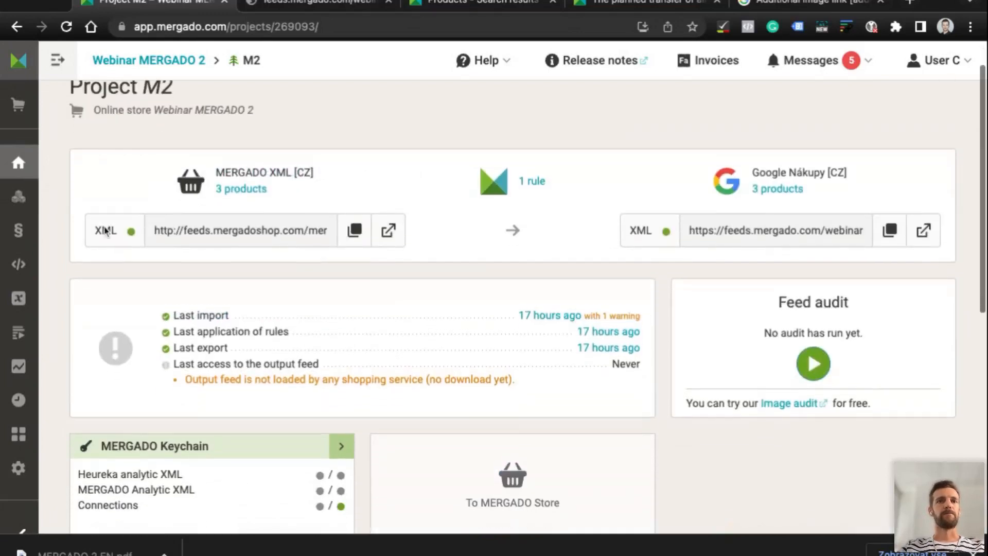
scroll(105, 231, down, 1)
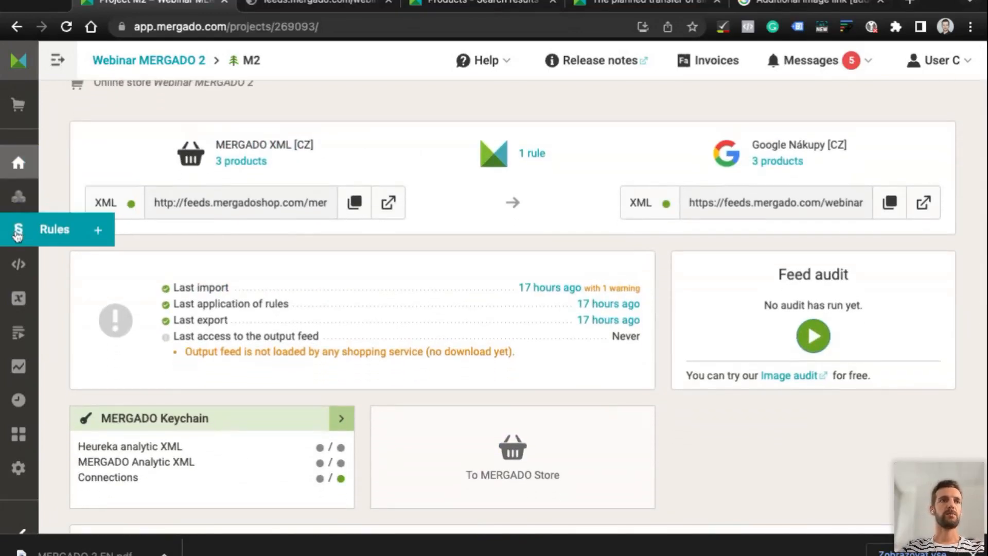
Open the M2 project's Elements page and look over the elements coming from the input feed
click(18, 266)
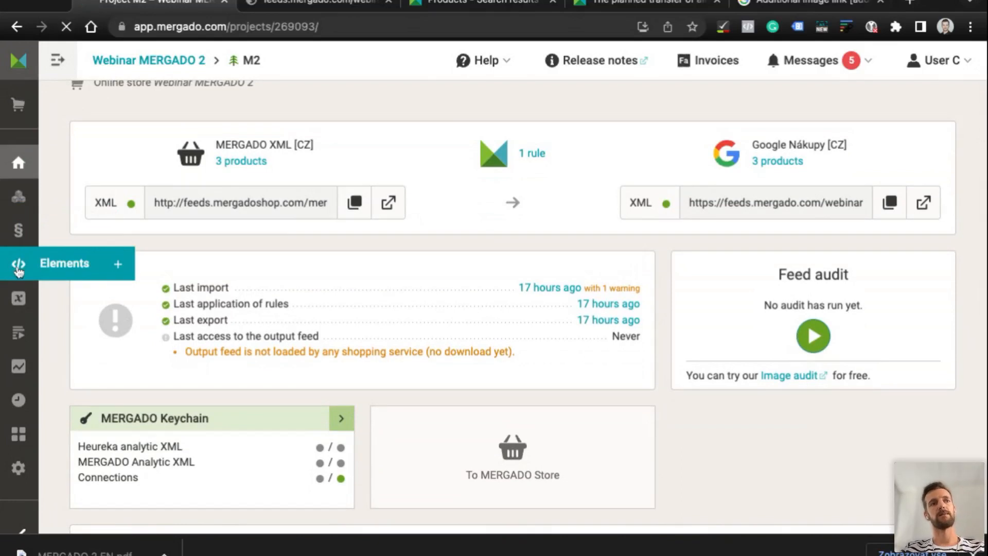
scroll(306, 330, down, 7)
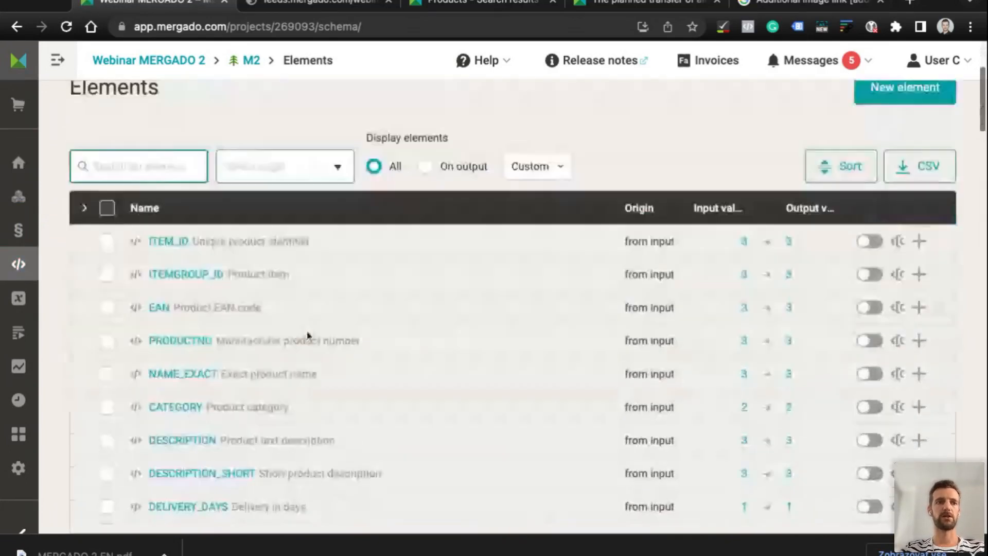
scroll(307, 330, up, 4)
scroll(307, 330, down, 1)
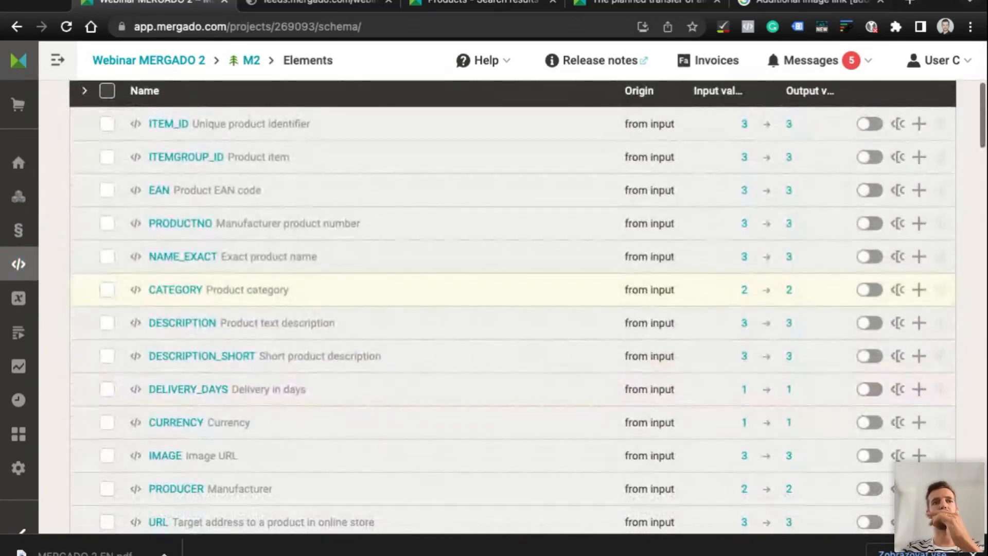
scroll(411, 227, up, 3)
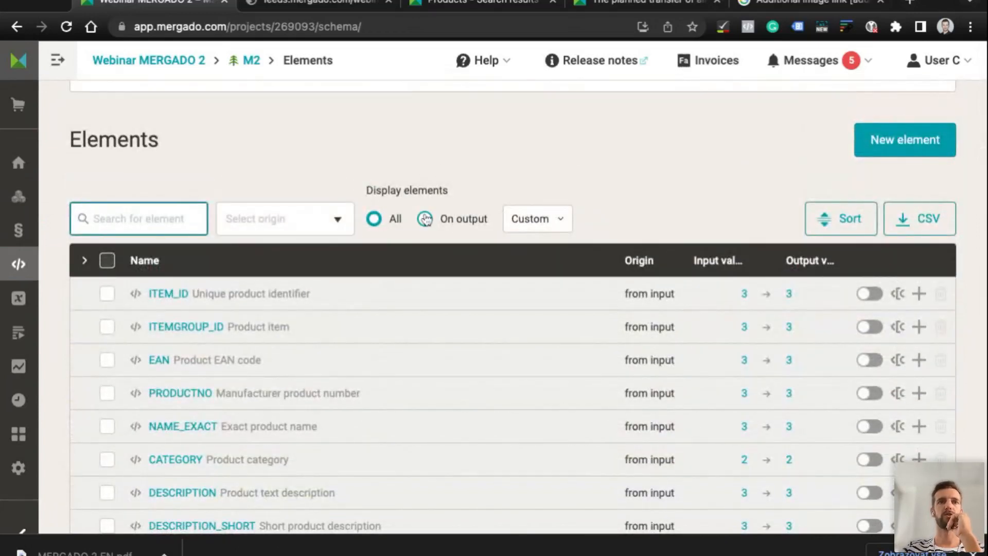
Filter the M2 elements with a custom display so that only those with Visible visibility are listed
click(537, 220)
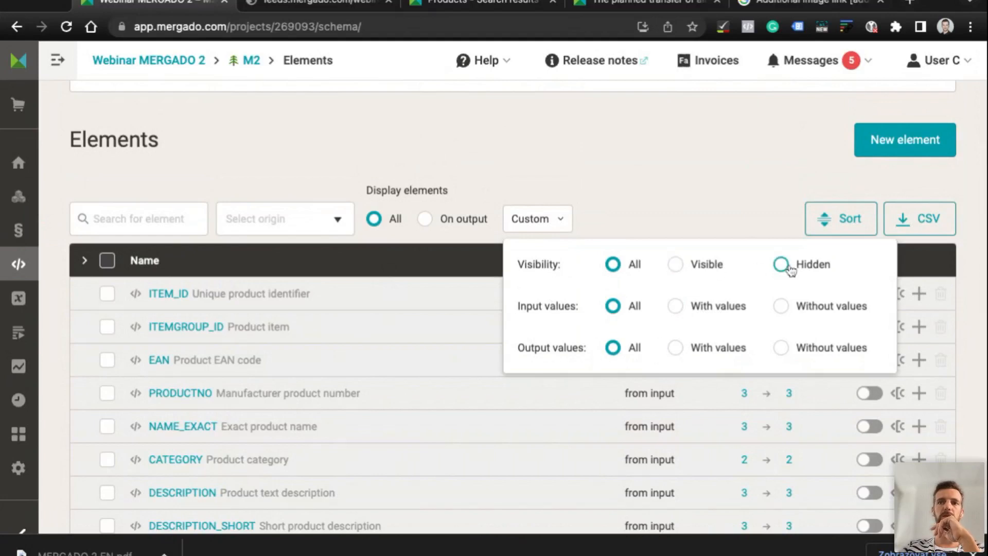
click(704, 266)
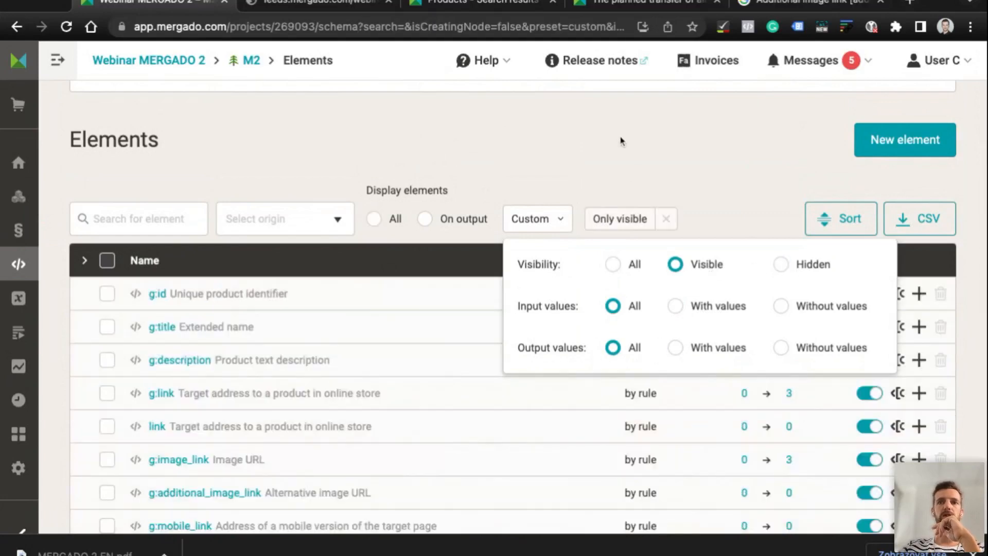
click(612, 121)
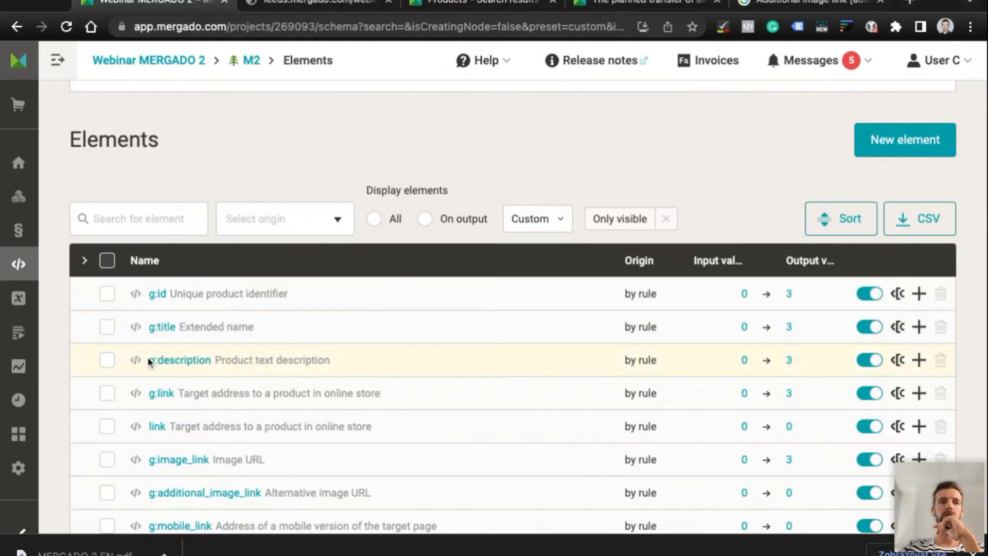
Examine the visible elements from g:id through the shipping, size and product dimension elements
scroll(152, 361, down, 2)
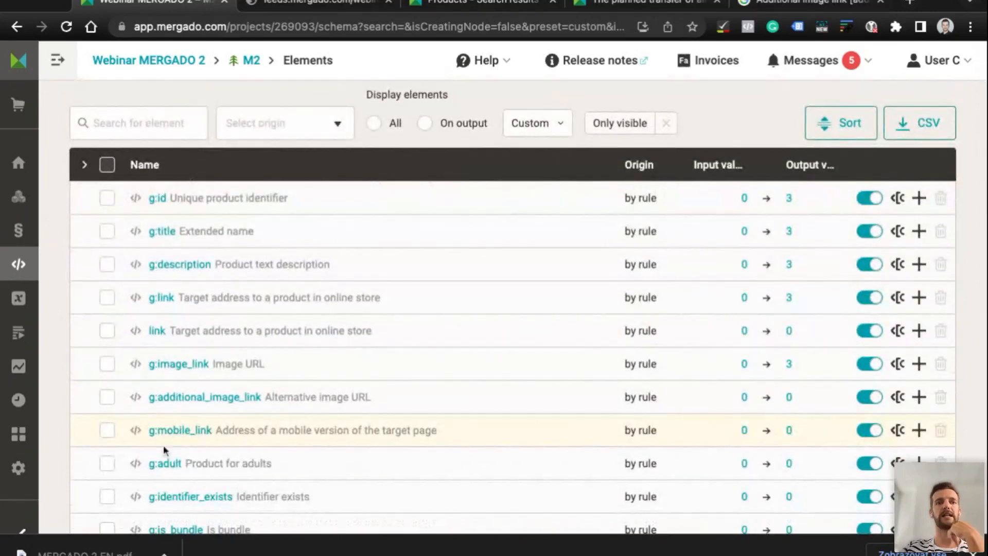
scroll(164, 448, down, 1)
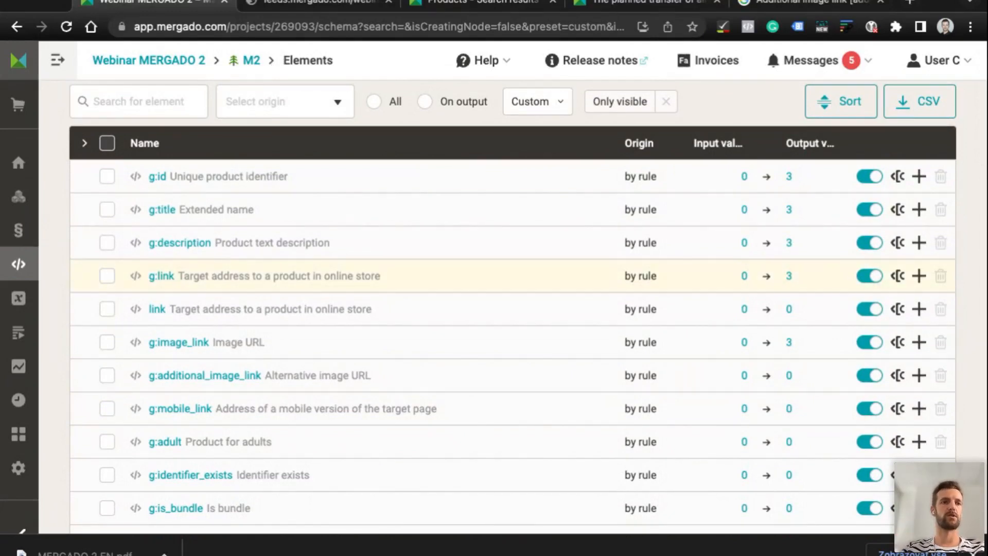
scroll(167, 367, down, 5)
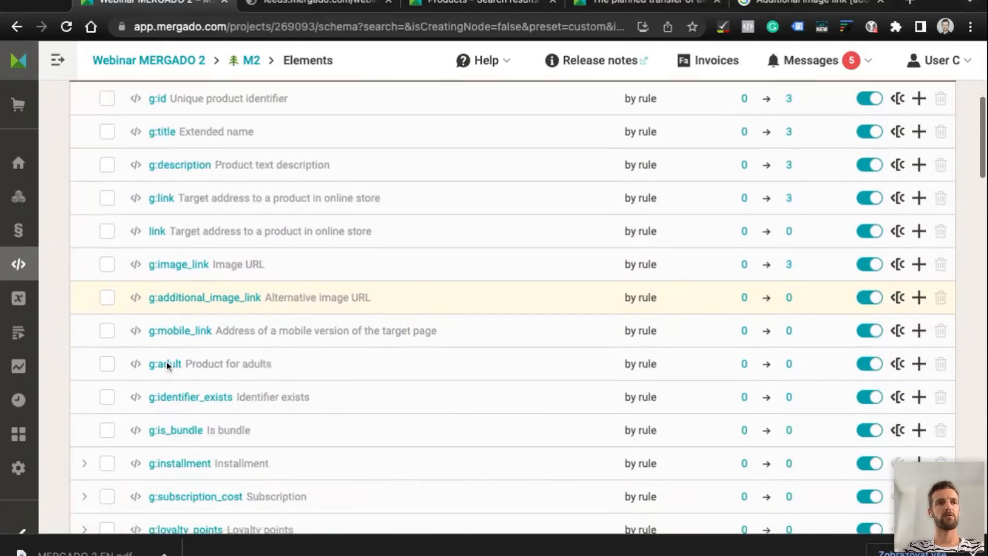
scroll(166, 366, down, 20)
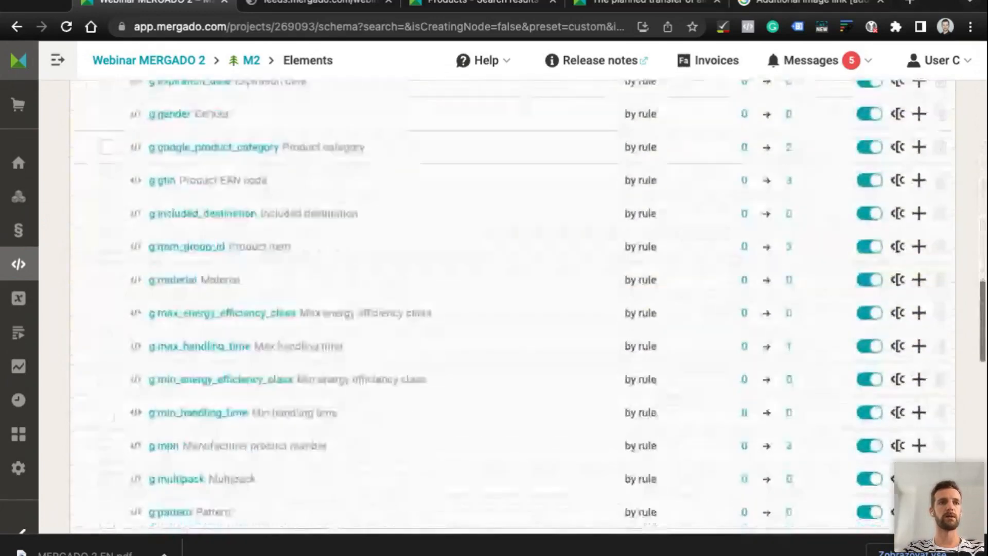
scroll(167, 367, down, 10)
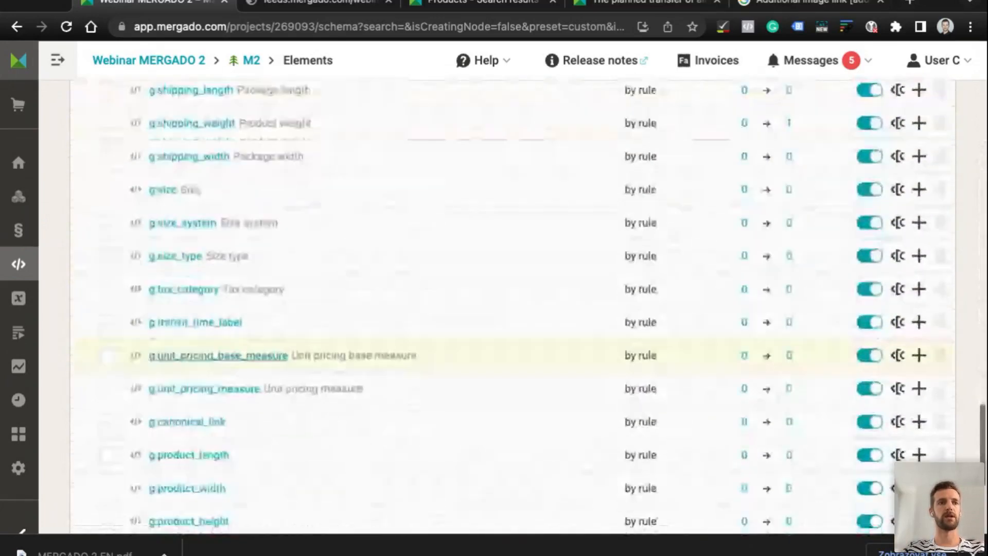
scroll(494, 307, up, 20)
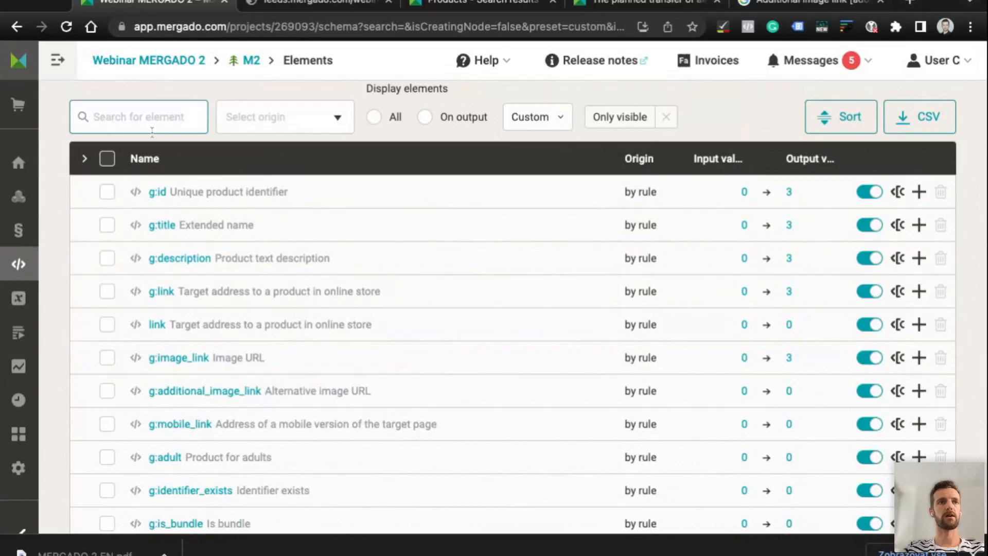
scroll(164, 264, down, 1)
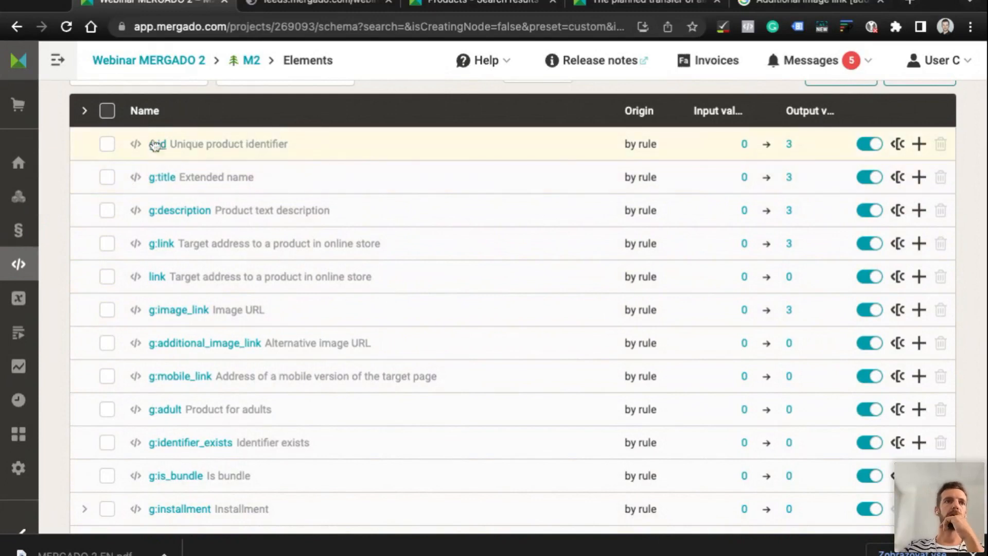
scroll(422, 117, up, 1)
scroll(442, 114, up, 3)
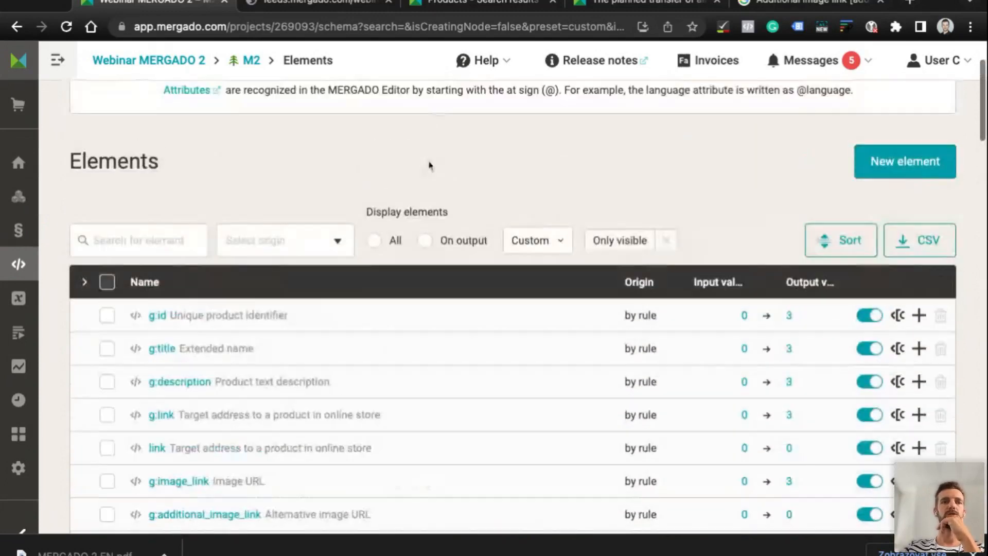
Put the element list into sorting mode and examine the order of the input elements and the g: elements
click(849, 253)
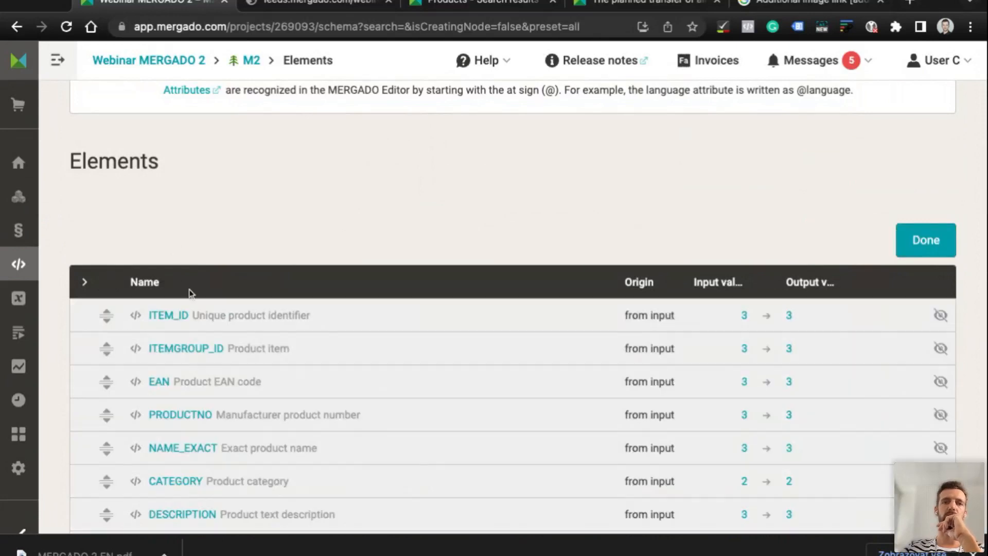
scroll(190, 293, down, 8)
scroll(189, 293, down, 20)
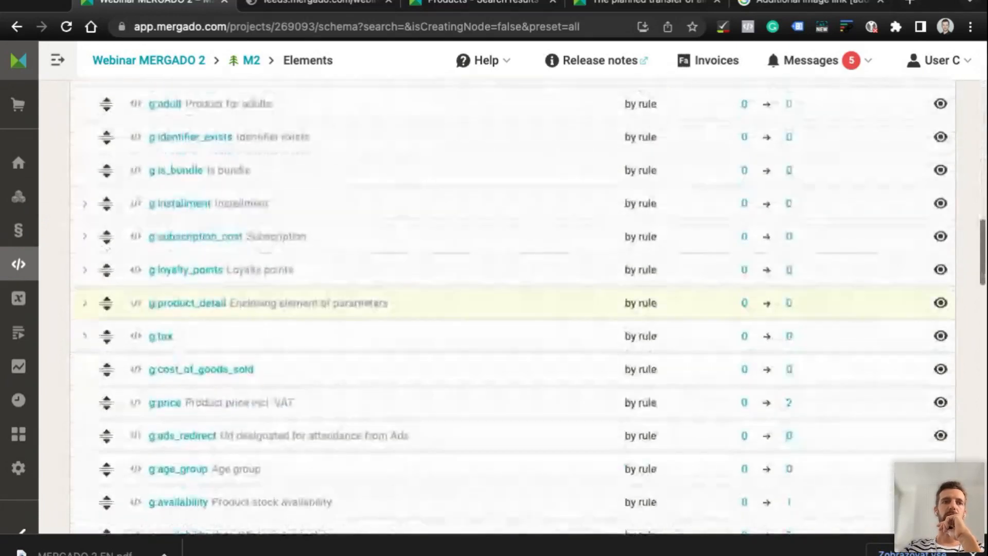
scroll(107, 217, up, 7)
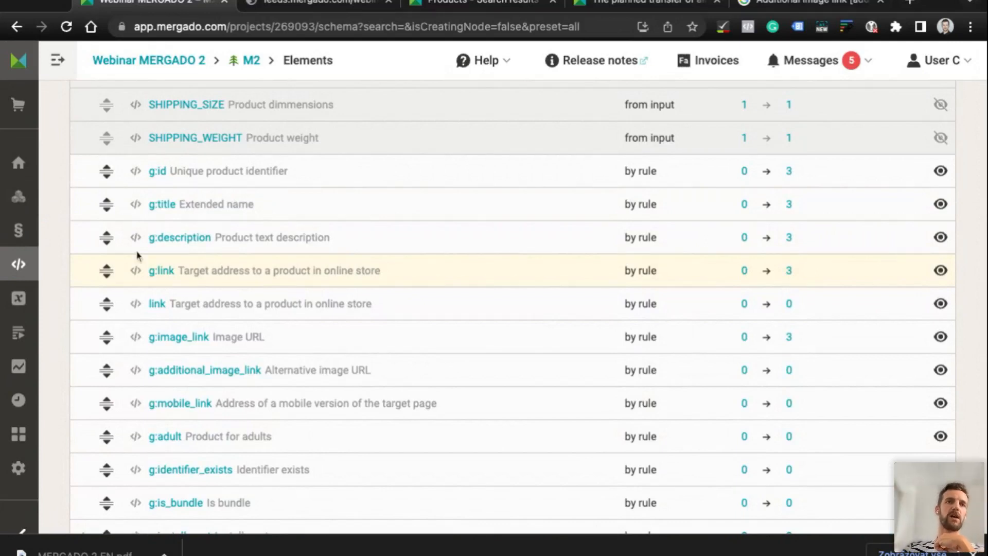
scroll(288, 201, up, 3)
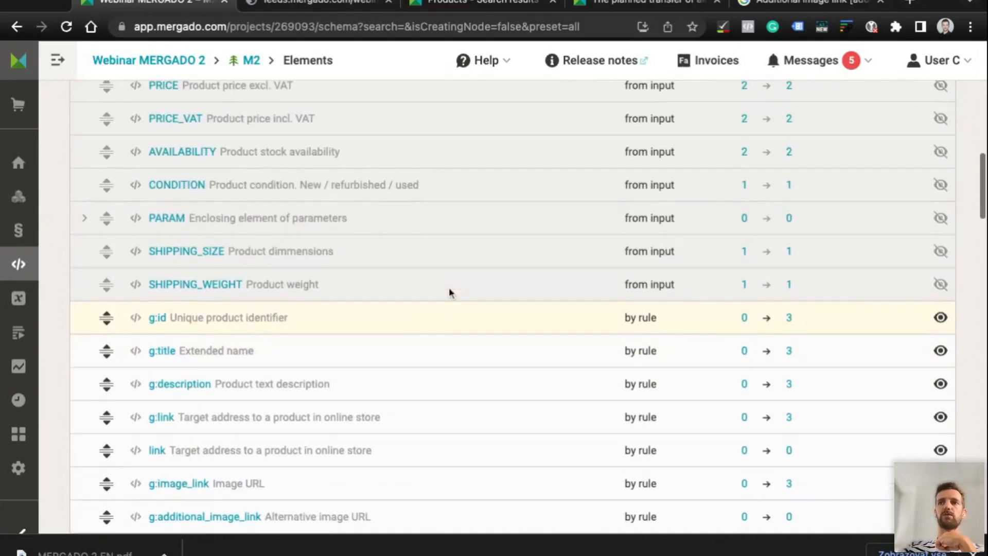
scroll(449, 287, up, 14)
scroll(312, 424, down, 15)
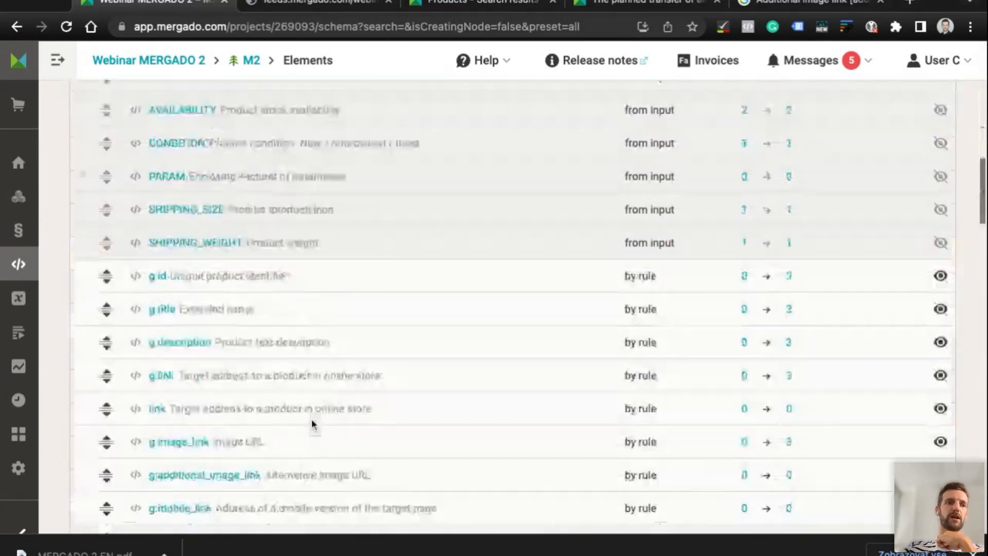
Compare the hidden input elements with the visible g: elements in the sorting view and finish sorting
drag(106, 298, 106, 301)
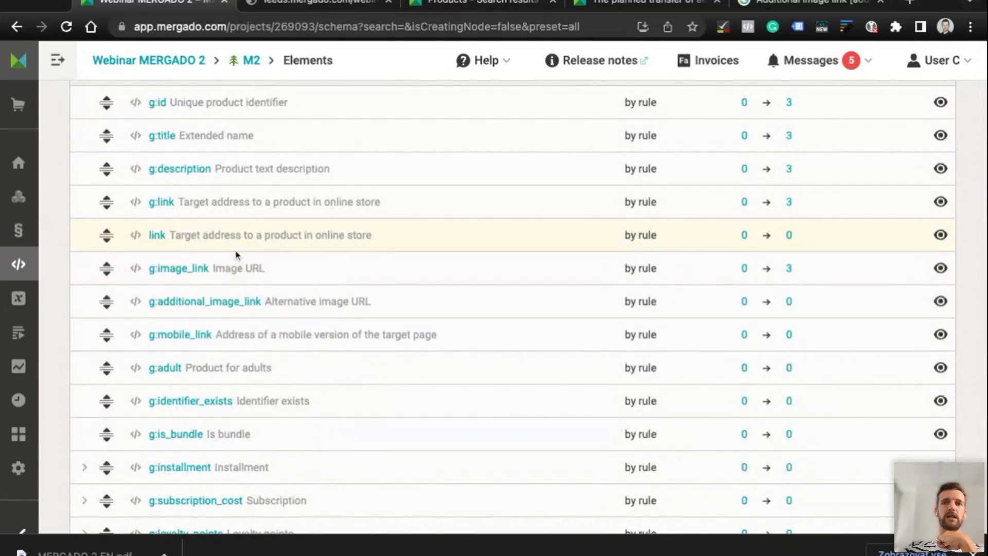
scroll(237, 254, up, 15)
scroll(236, 255, down, 6)
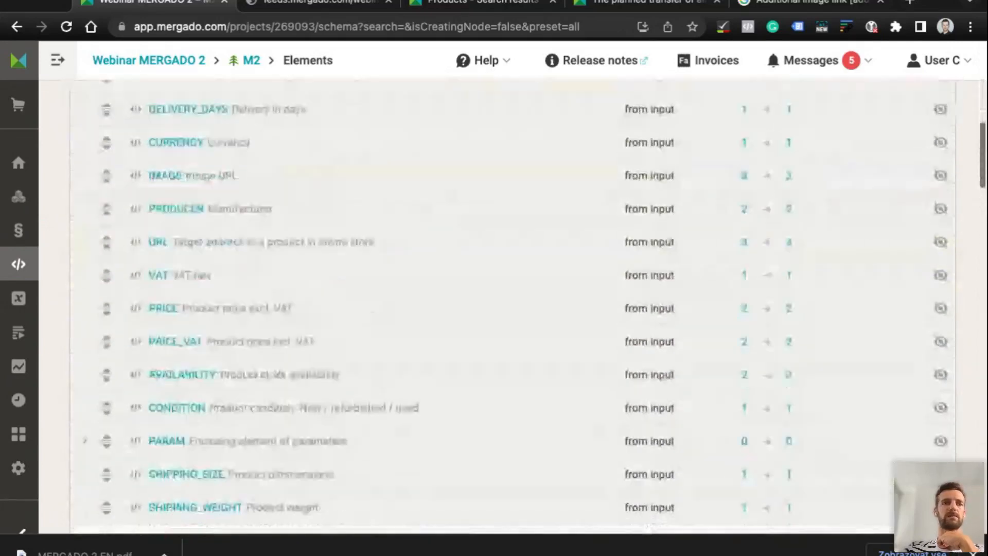
scroll(135, 253, down, 6)
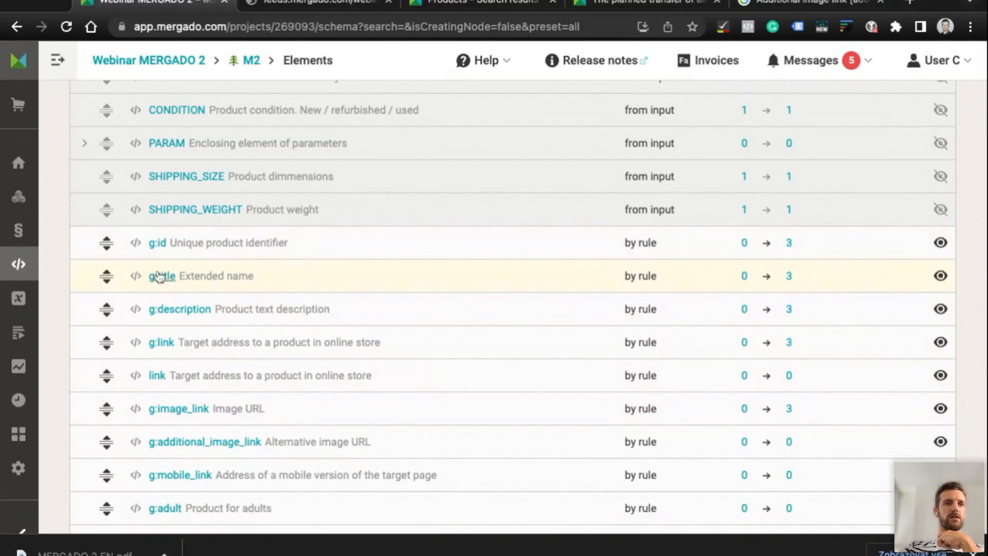
scroll(161, 341, down, 13)
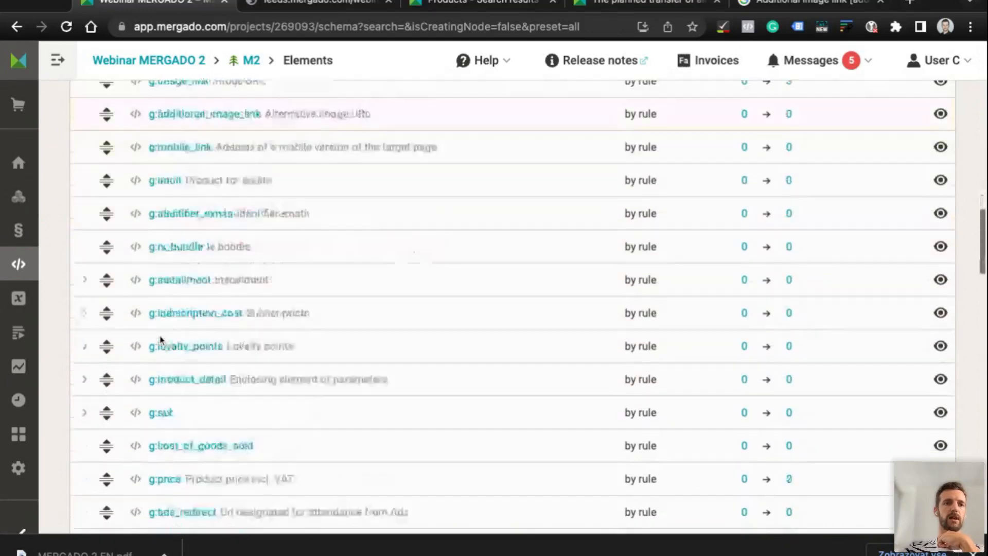
scroll(160, 341, up, 20)
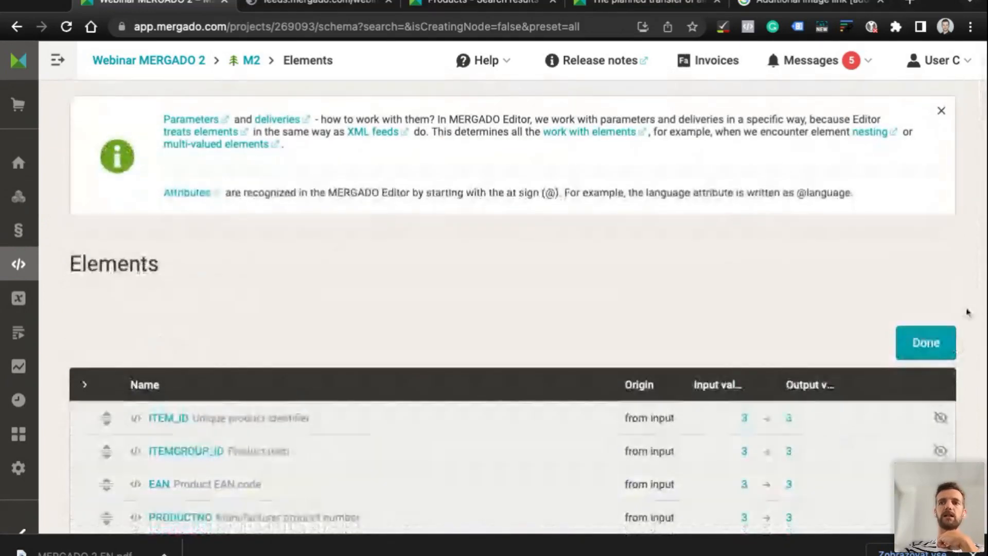
click(927, 342)
scroll(455, 266, down, 15)
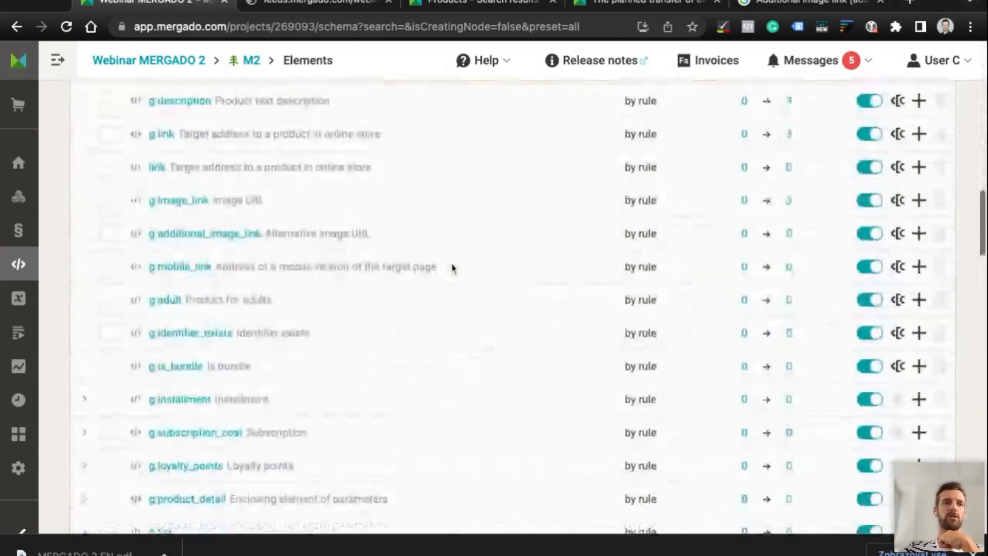
mouse_move(29, 235)
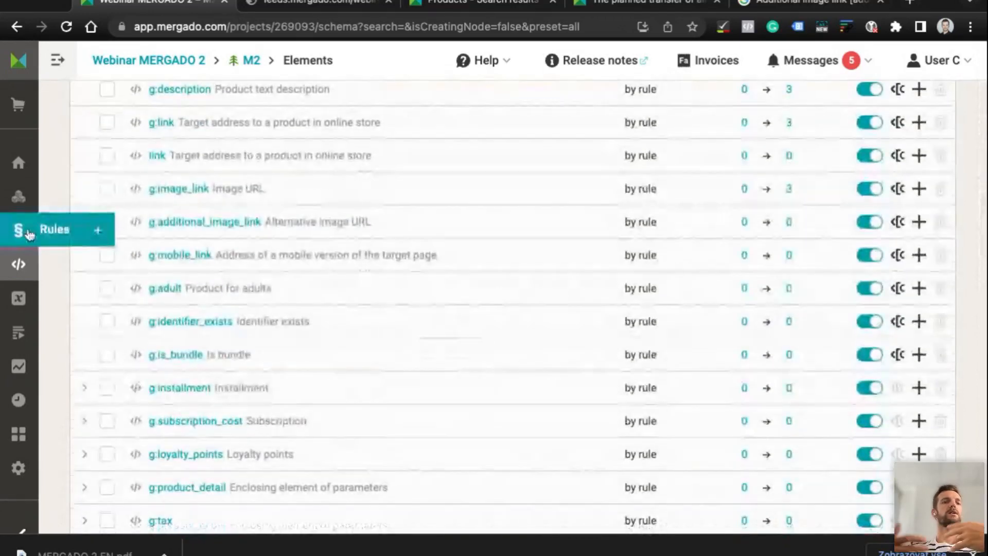
mouse_move(11, 466)
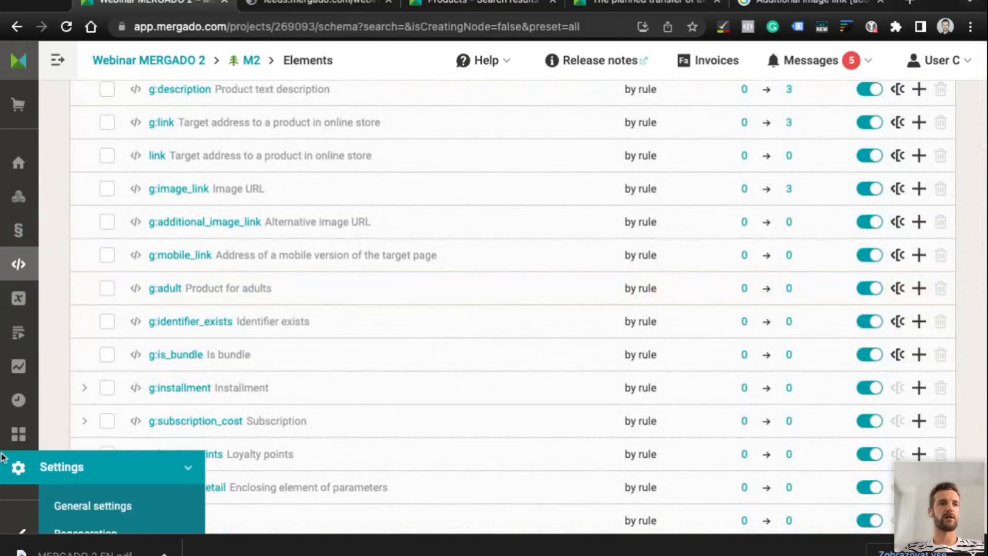
scroll(88, 469, down, 1)
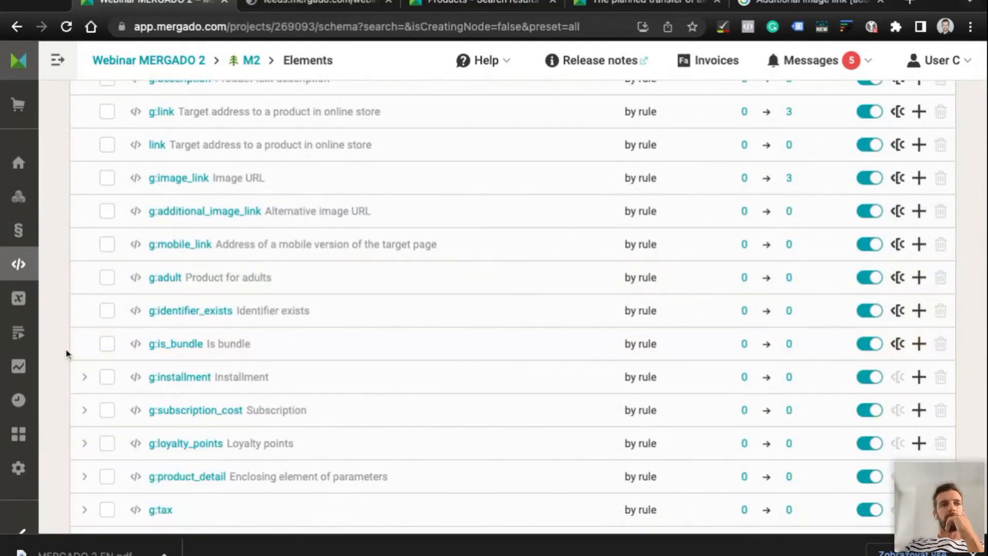
Find the g:title element in the M2 element list and open its values
scroll(144, 334, up, 15)
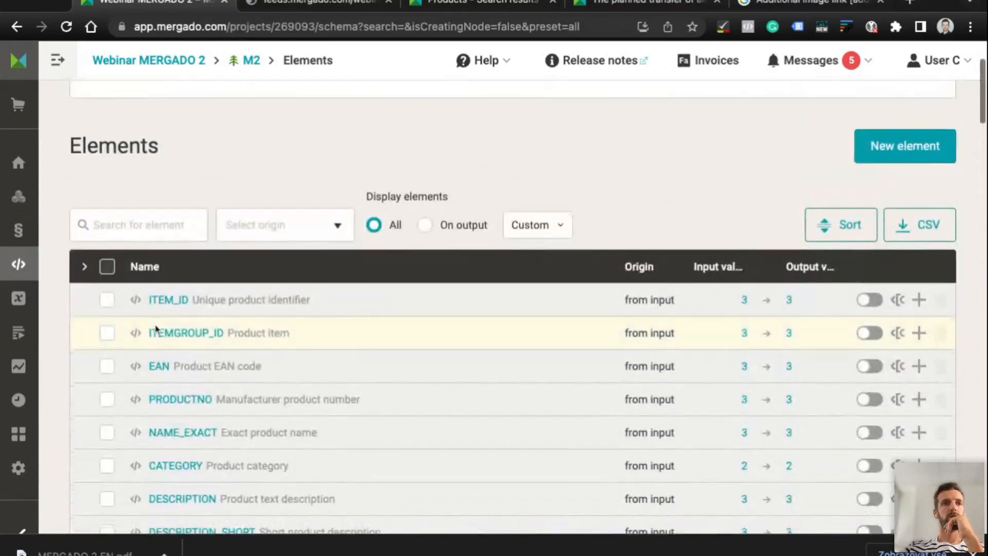
scroll(155, 330, down, 10)
scroll(156, 329, down, 1)
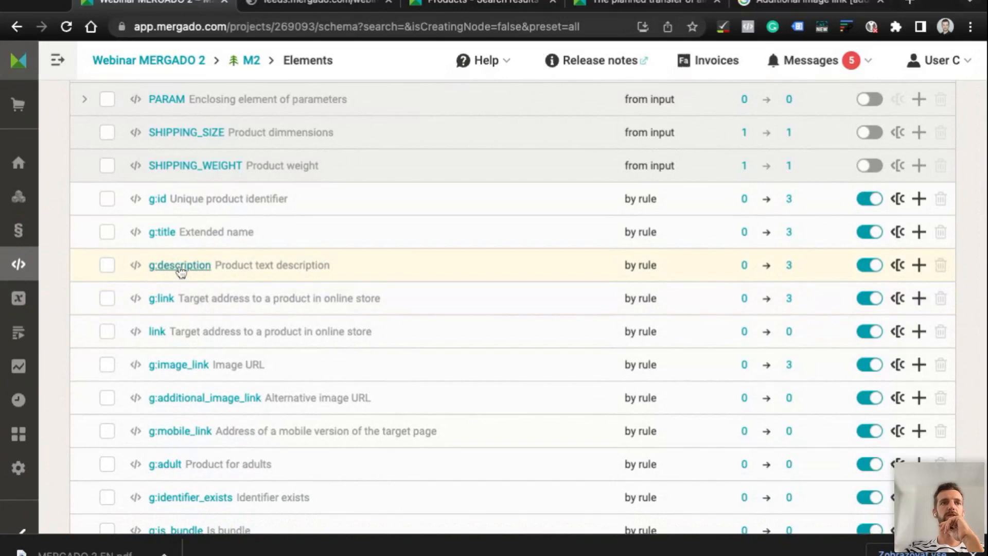
click(170, 234)
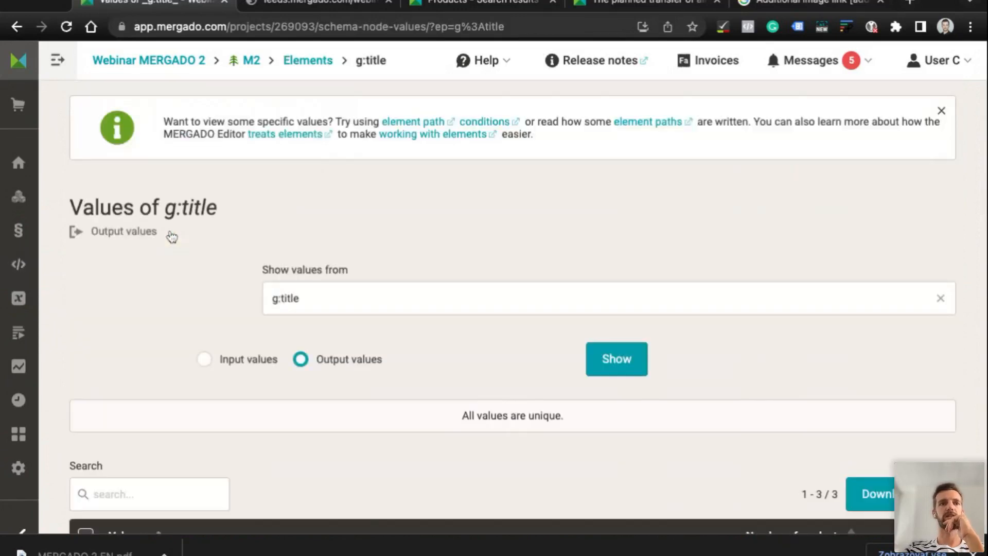
Examine the output values of g:title together with the value source, input/output and search options
scroll(223, 344, down, 2)
scroll(223, 341, down, 2)
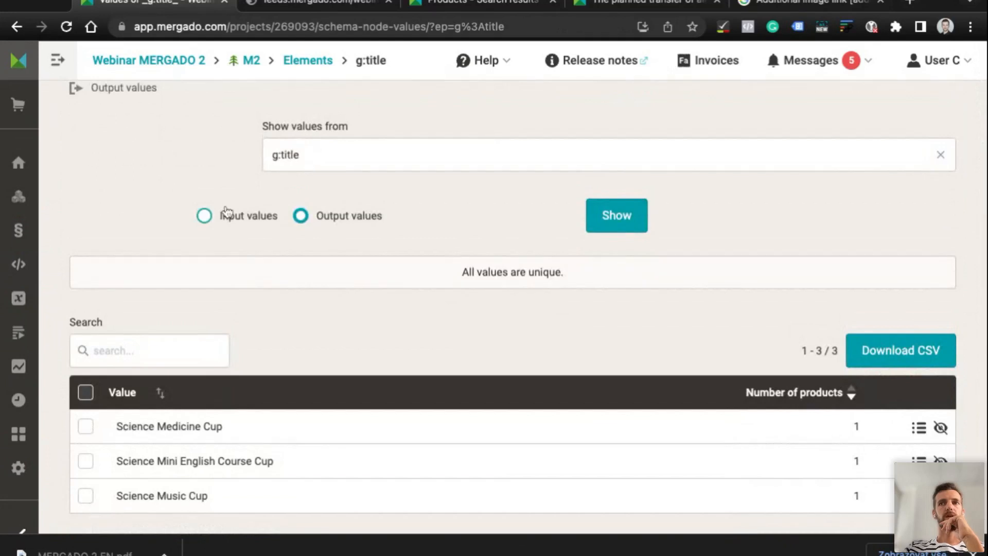
scroll(230, 218, up, 1)
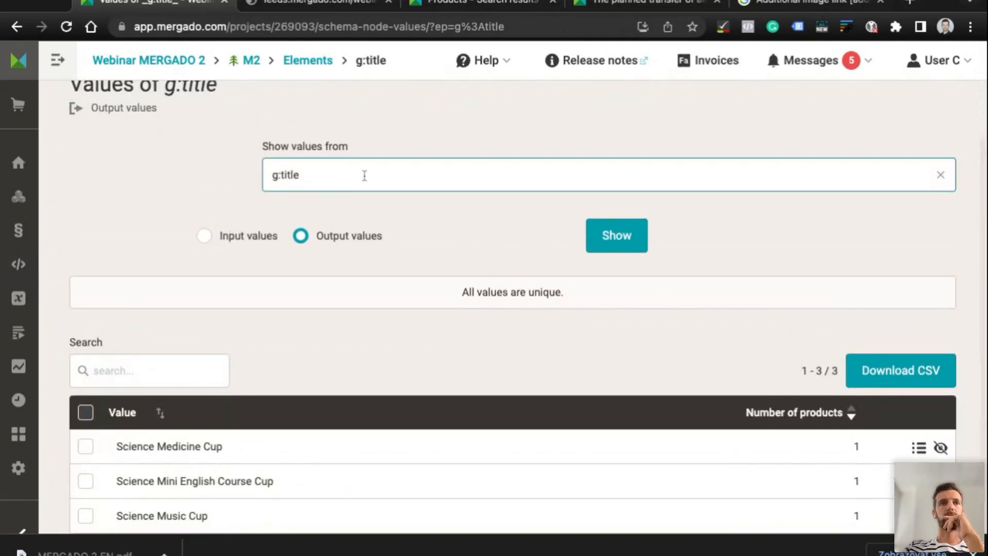
scroll(229, 292, down, 1)
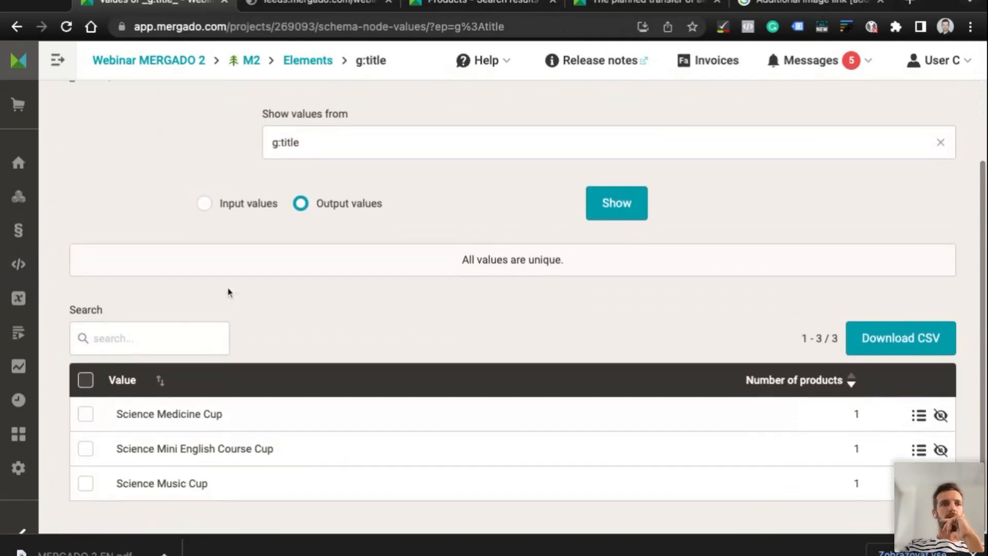
click(151, 339)
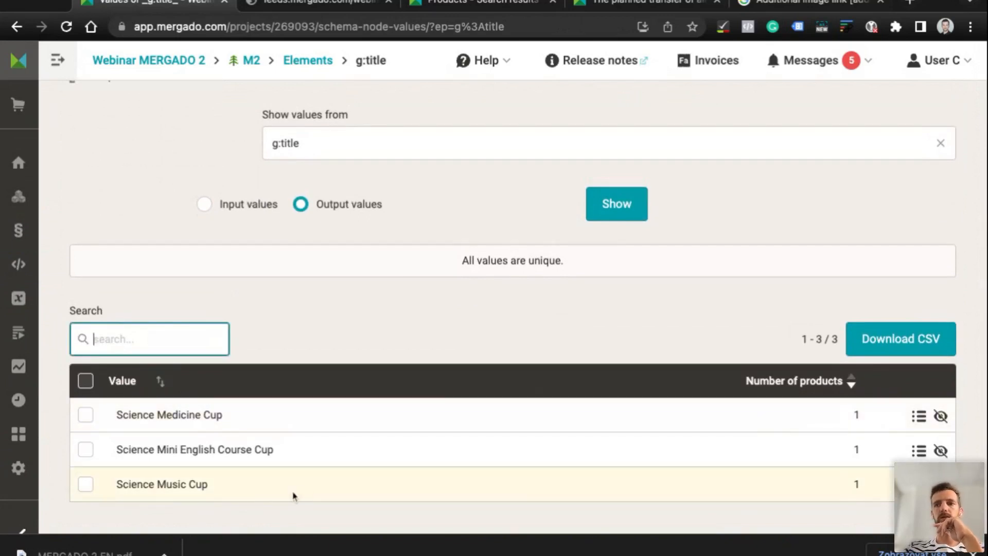
scroll(230, 428, up, 3)
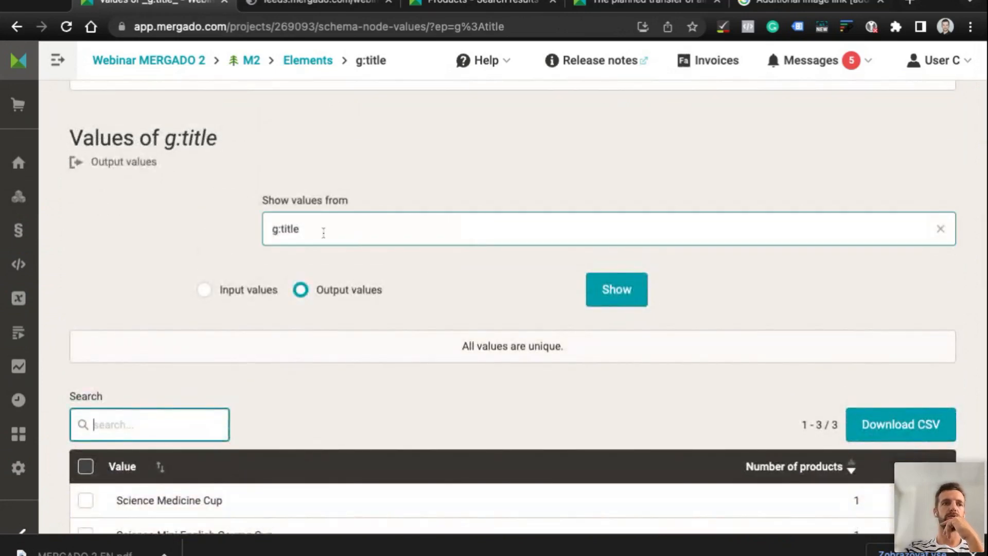
scroll(323, 234, down, 3)
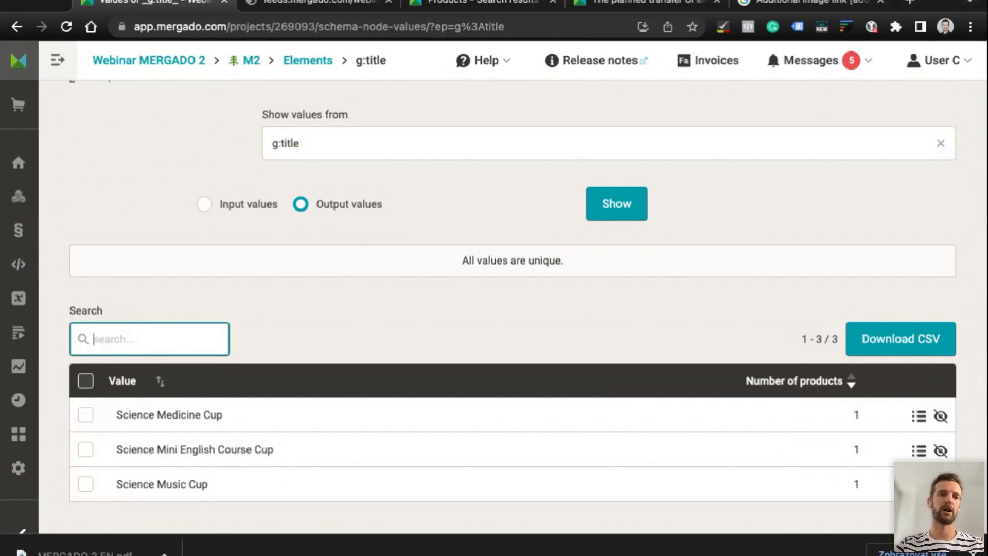
Switch to the output feed XML and highlight the first item's Science Medicine Cup title and its g:title tag name
click(313, 6)
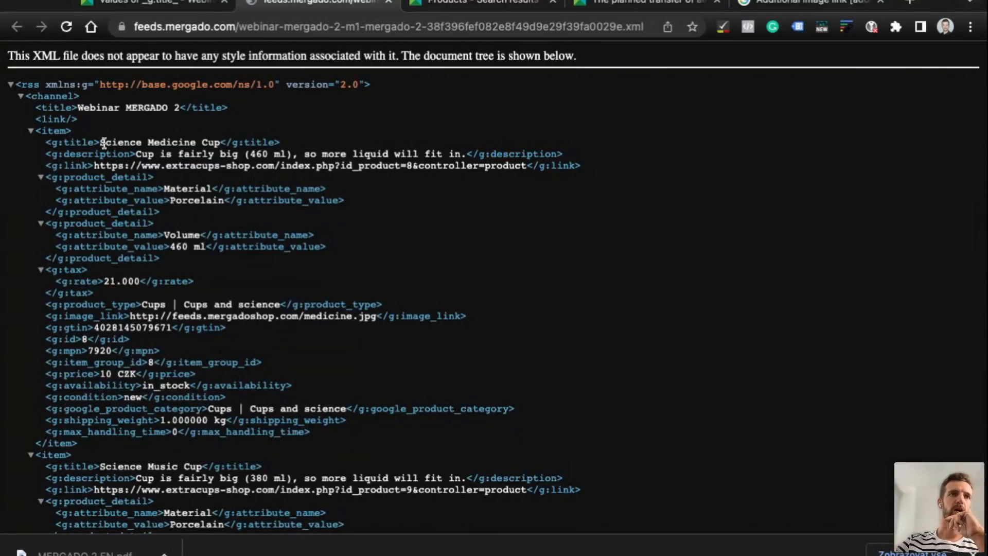
drag(101, 142, 220, 143)
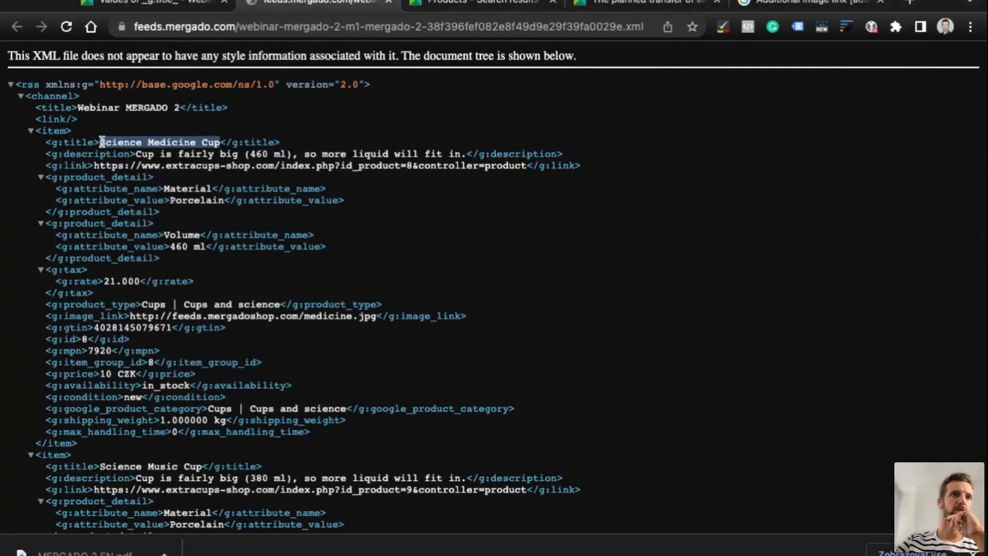
click(102, 142)
drag(220, 143, 99, 143)
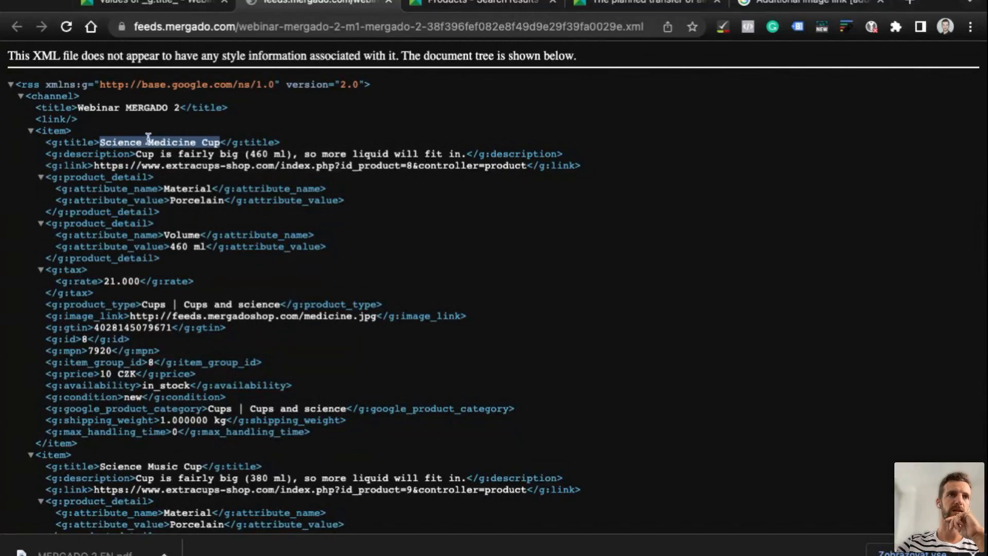
double_click(111, 143)
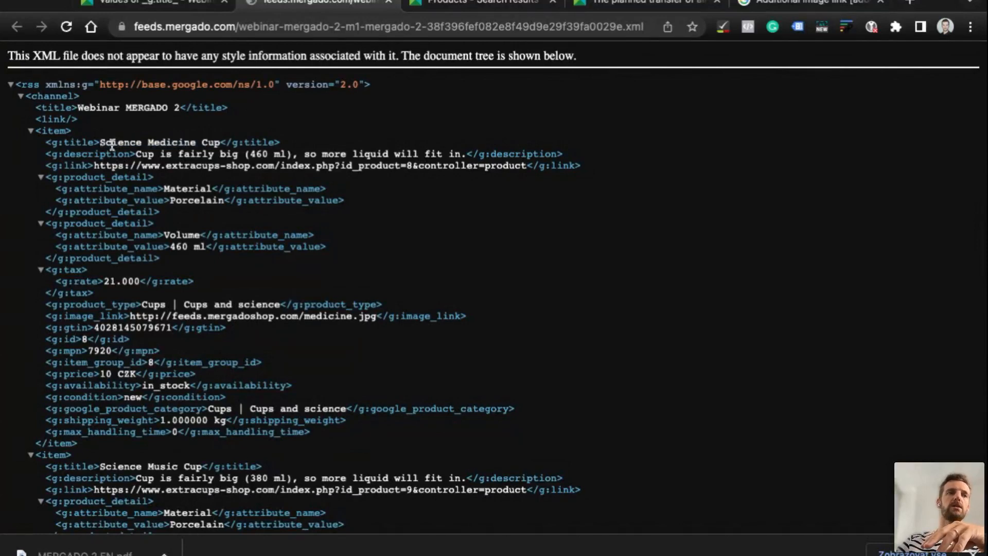
triple_click(103, 144)
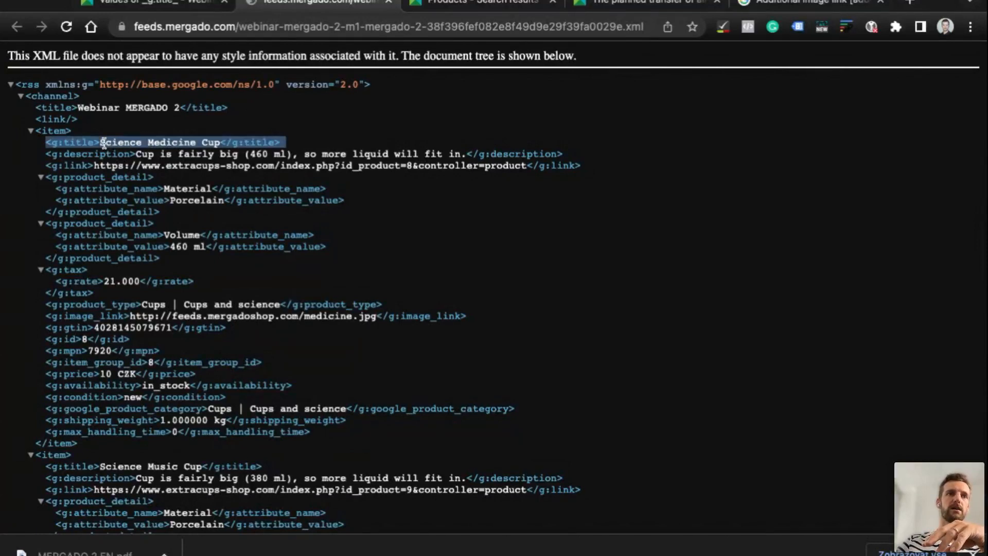
click(98, 142)
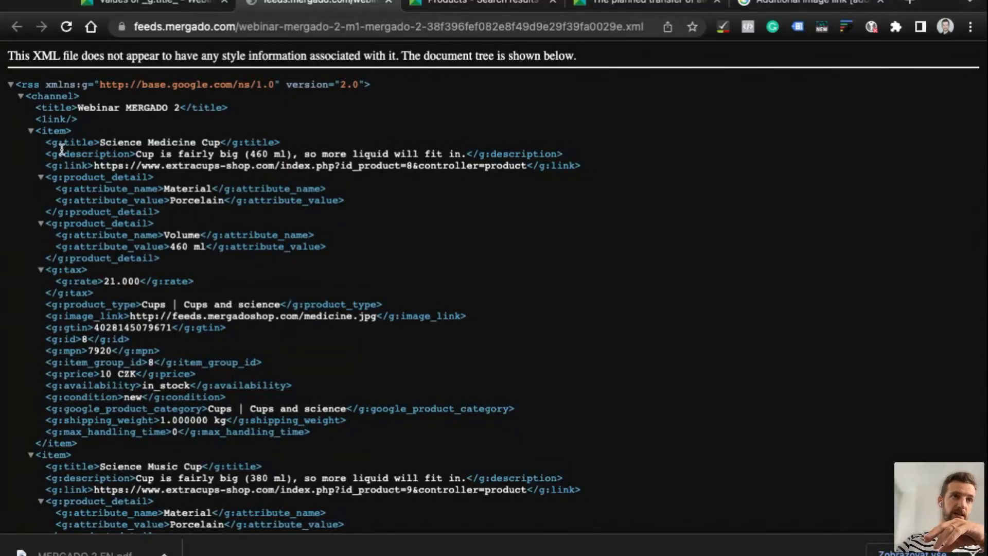
drag(52, 145, 94, 145)
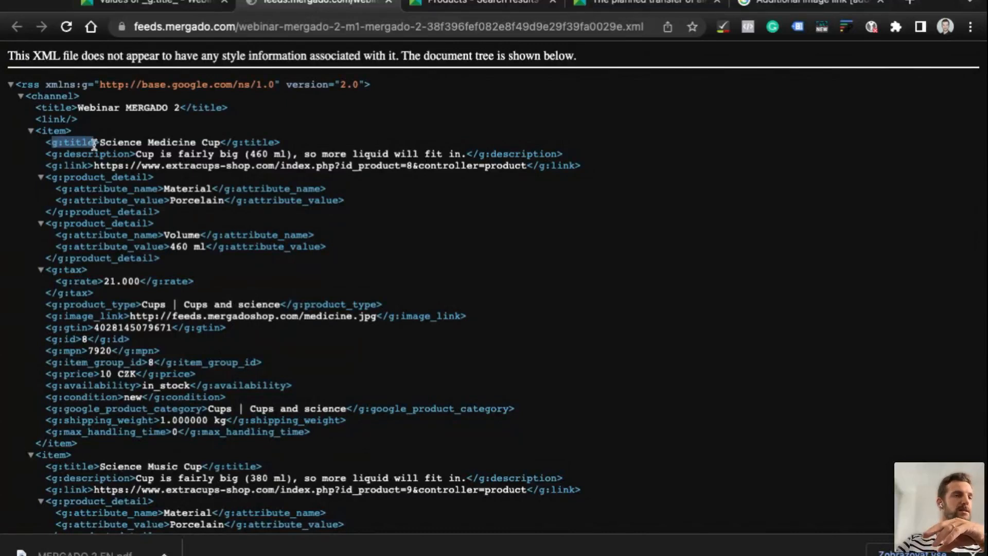
click(52, 145)
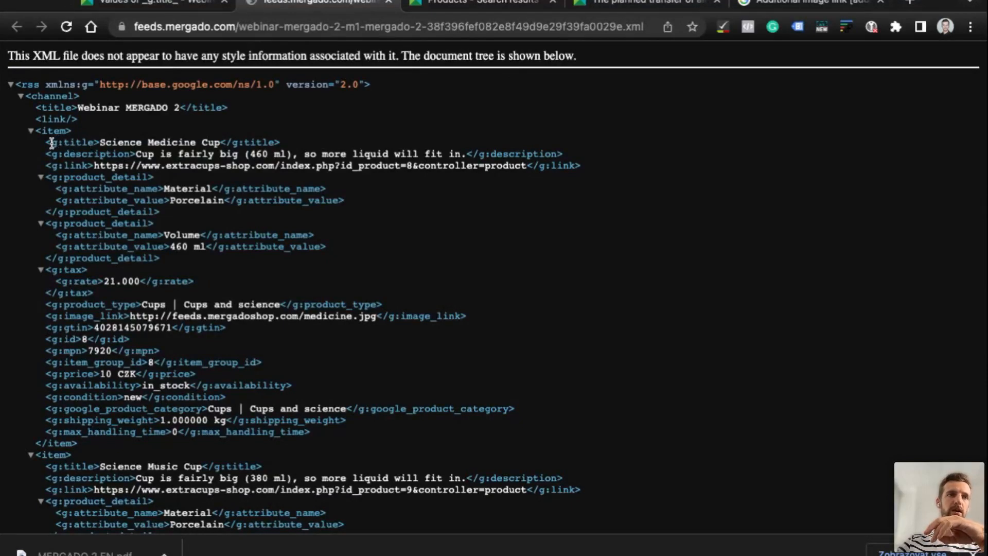
Copy the g:title tag name from the feed, try searching the MERGADO g:title values for it and clear the search
double_click(51, 144)
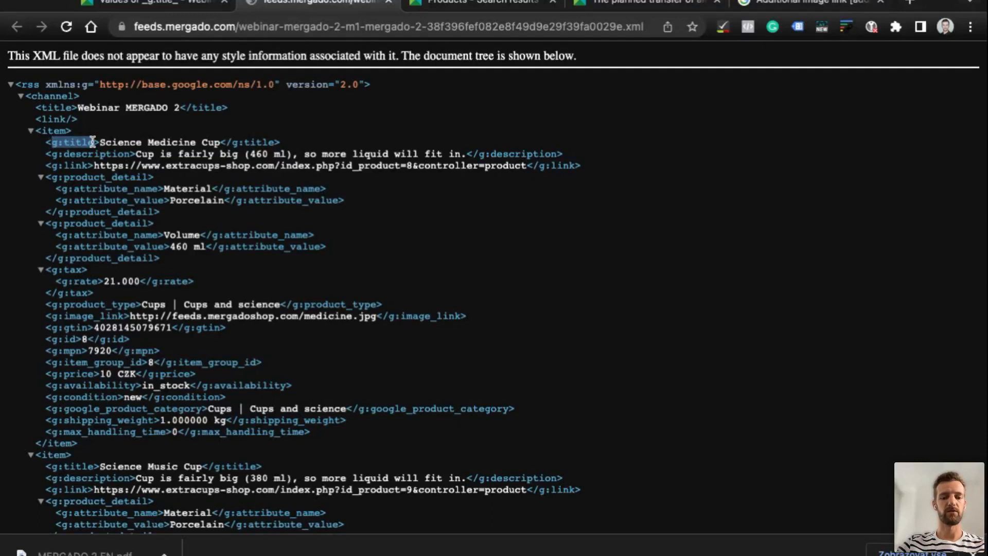
key(ctrl+c)
click(154, 4)
click(184, 337)
key(ctrl+v)
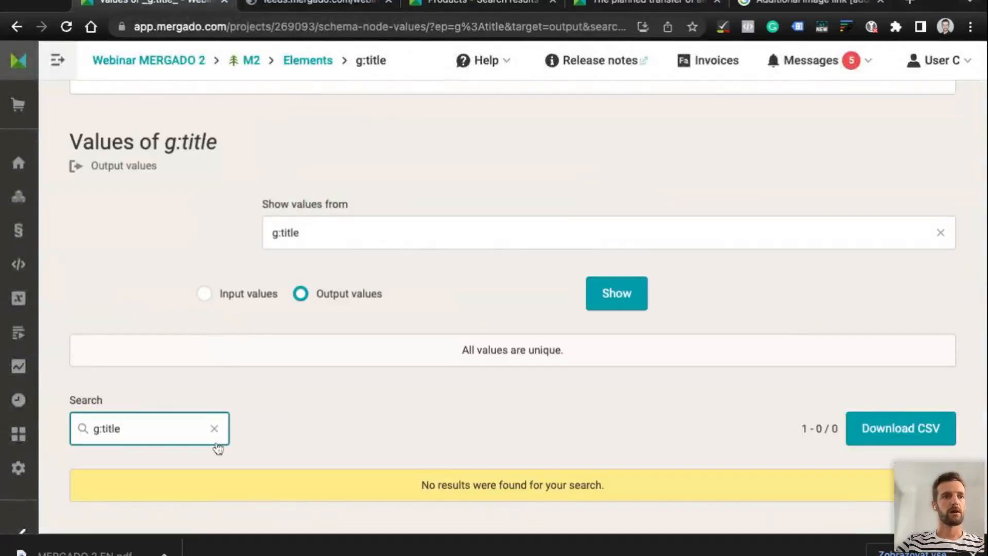
click(214, 428)
Look up "tit" as the source to show values from, choose g:title and examine its output values
click(336, 229)
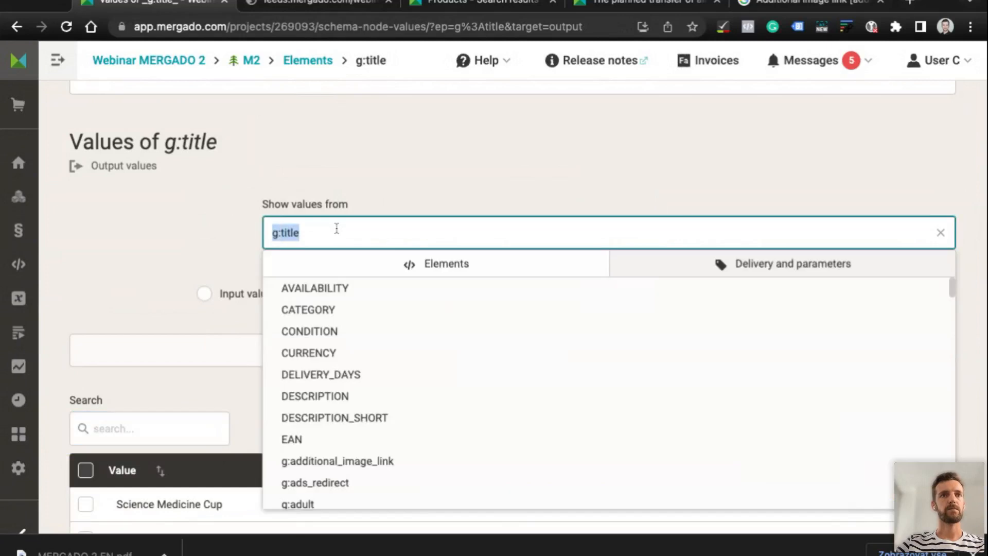
key(BackSpace)
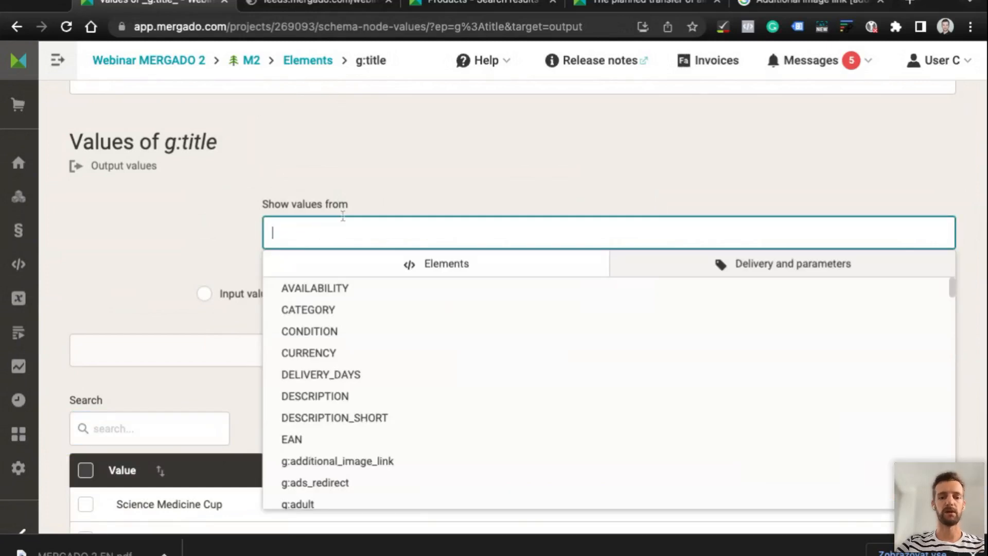
text(g:t)
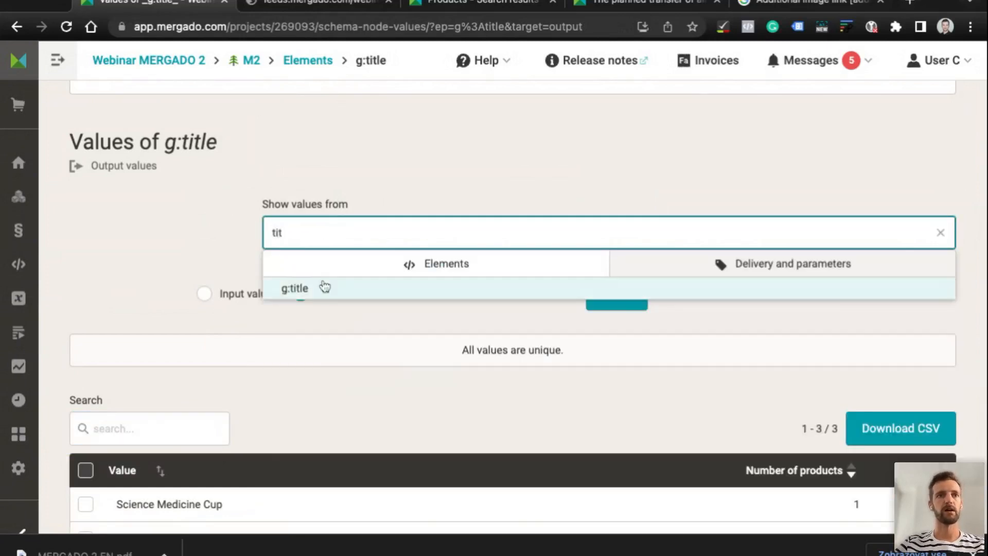
click(321, 286)
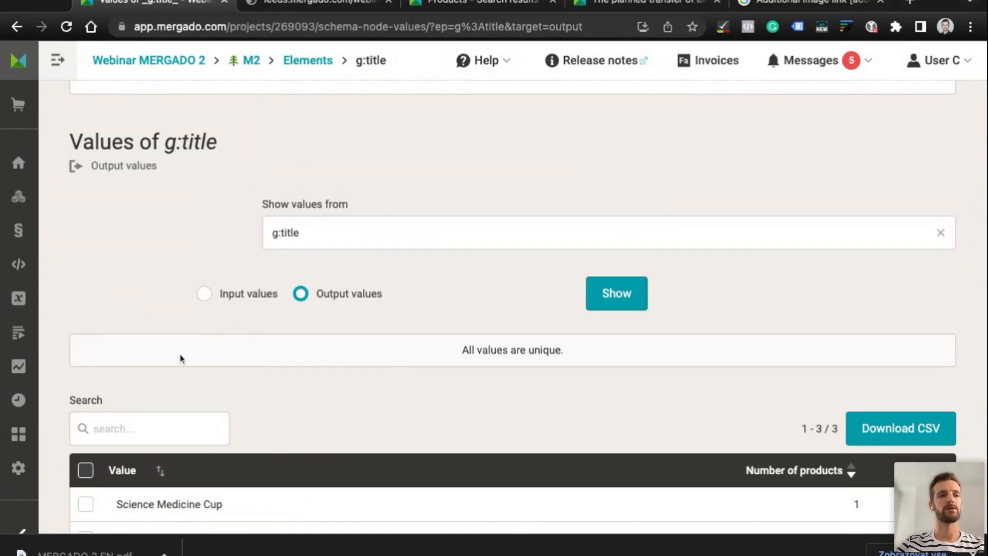
scroll(119, 455, down, 2)
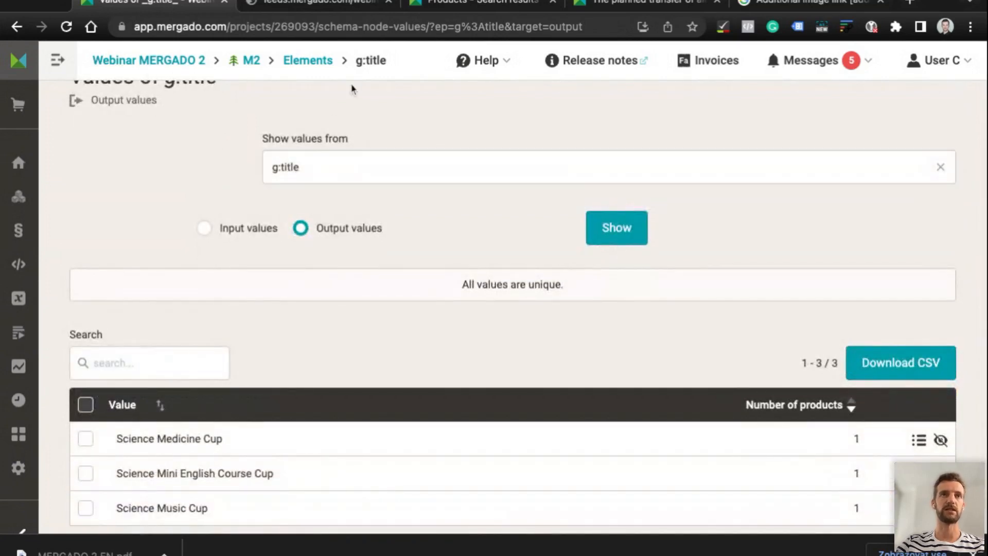
In the feed XML, highlight the Material attribute name, the 21.000 tax rate and the g:rate tag name inside g:tax
click(315, 9)
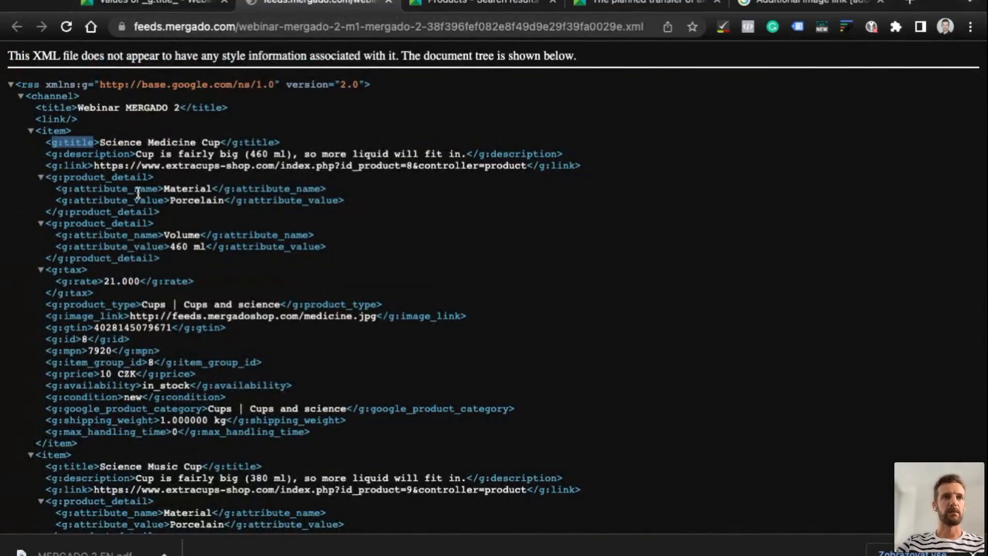
triple_click(170, 189)
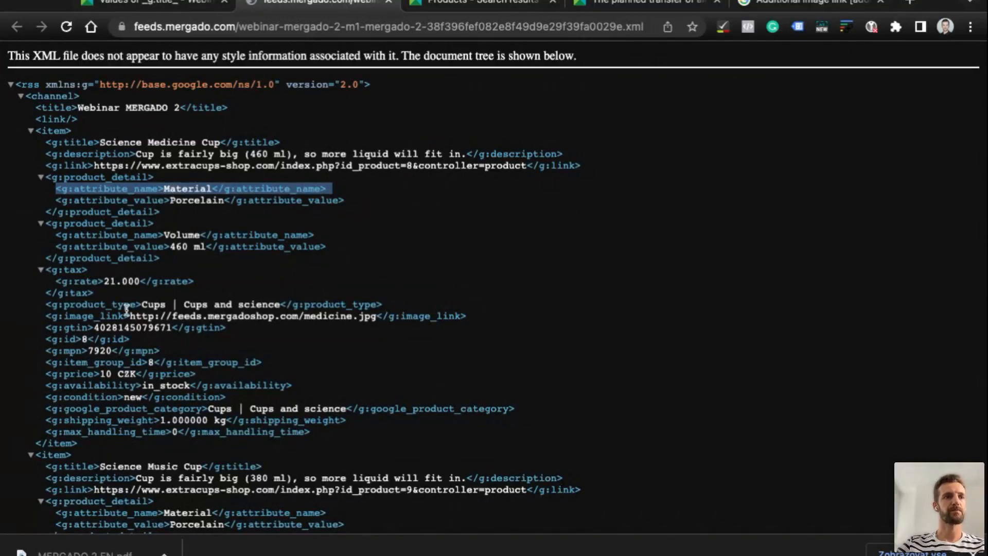
double_click(104, 281)
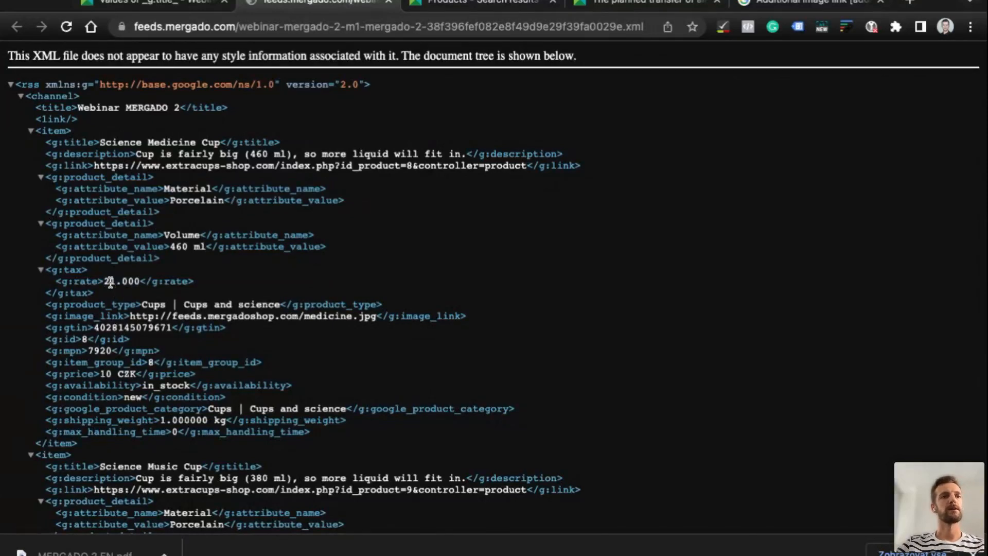
double_click(104, 281)
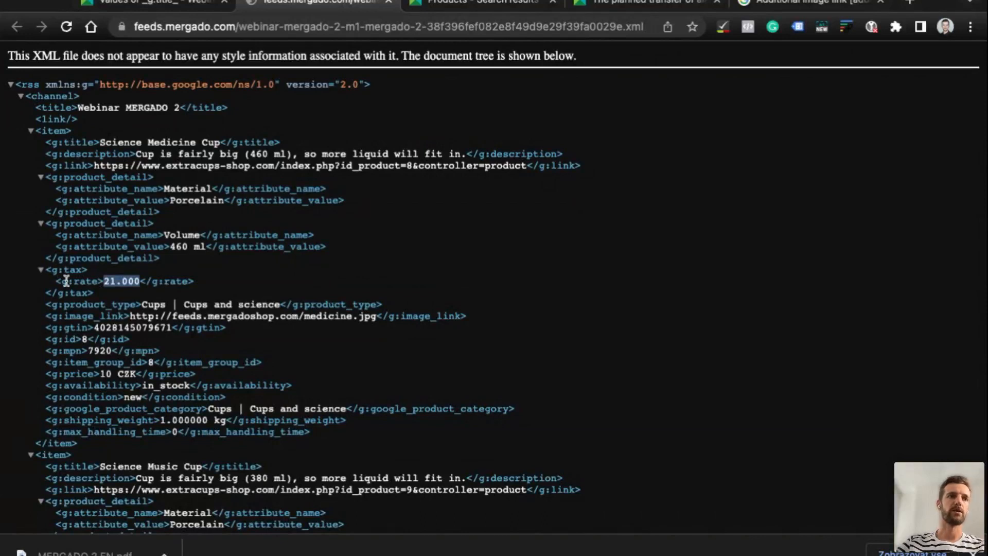
click(98, 281)
key(shift+Left)
key(shift+Left)
key(shift+Left)
key(shift+Left)
key(shift+Left)
key(shift+Left)
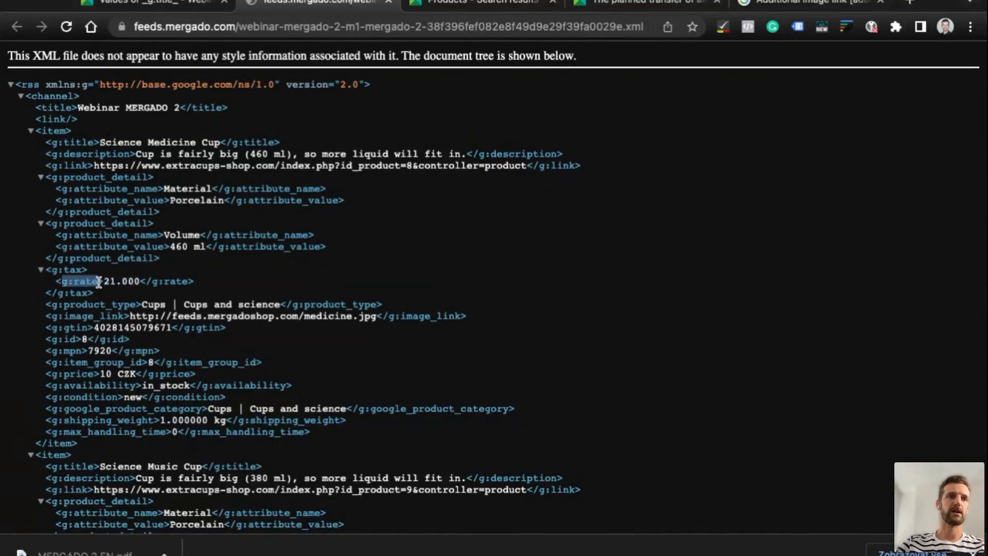
Return to the M2 Elements page in MERGADO and search the elements for "tax"
click(171, 5)
scroll(143, 139, up, 1)
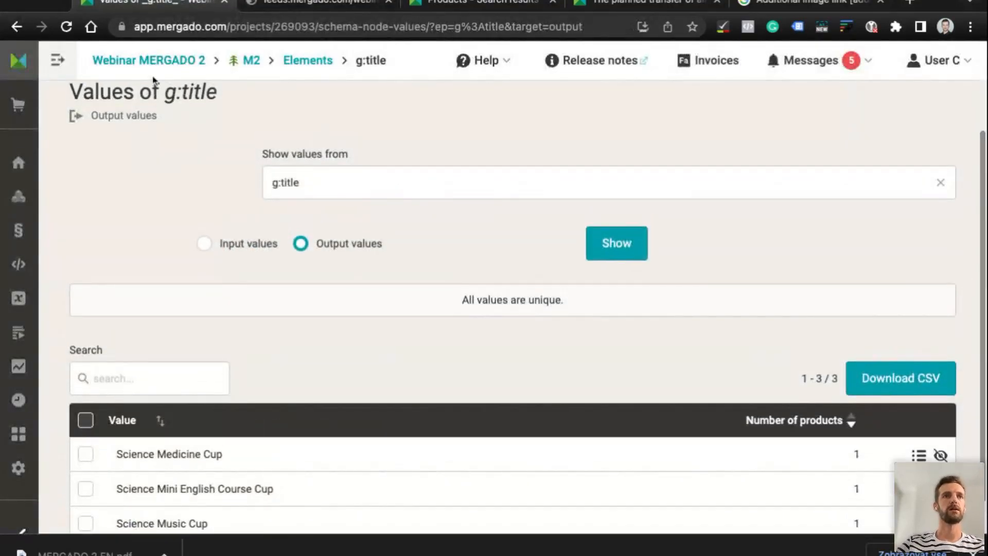
scroll(95, 82, up, 1)
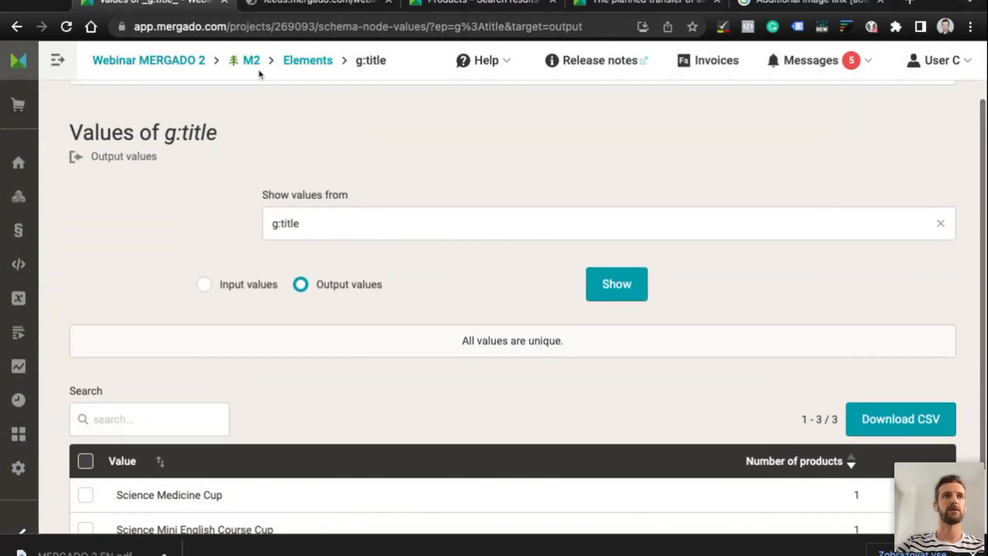
click(312, 69)
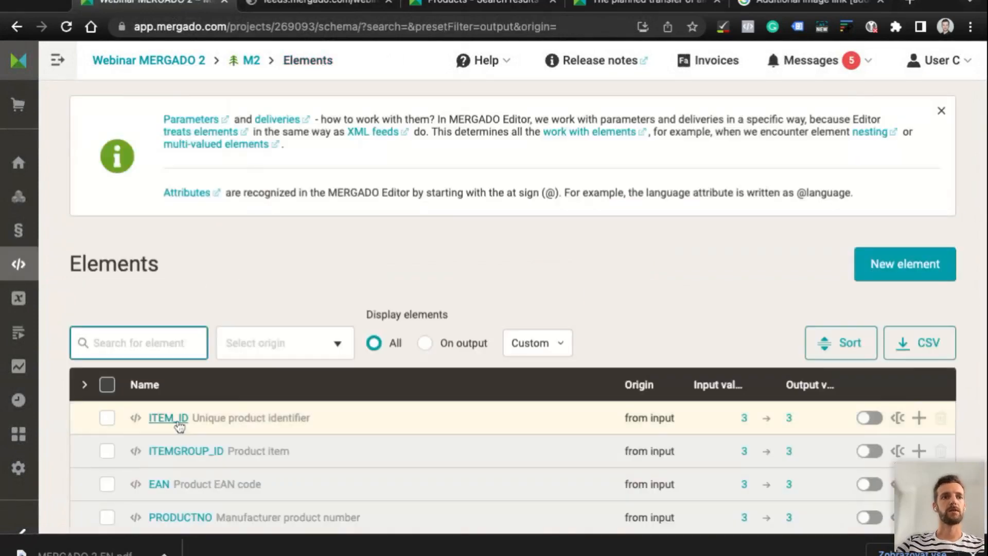
scroll(178, 427, down, 6)
scroll(178, 427, up, 2)
text(tax)
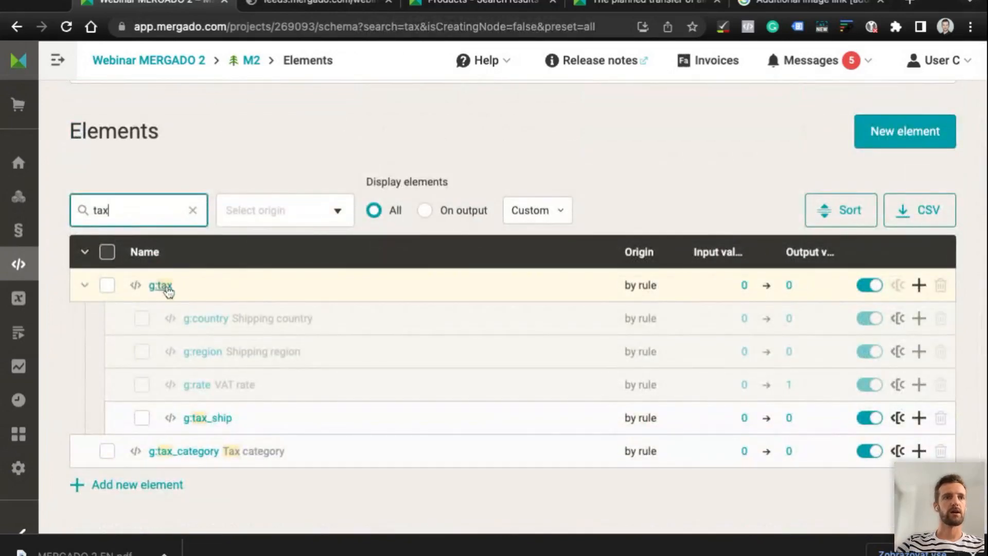
Check g:rate against the feed XML and open the values of the g:rate element nested under g:tax
click(315, 4)
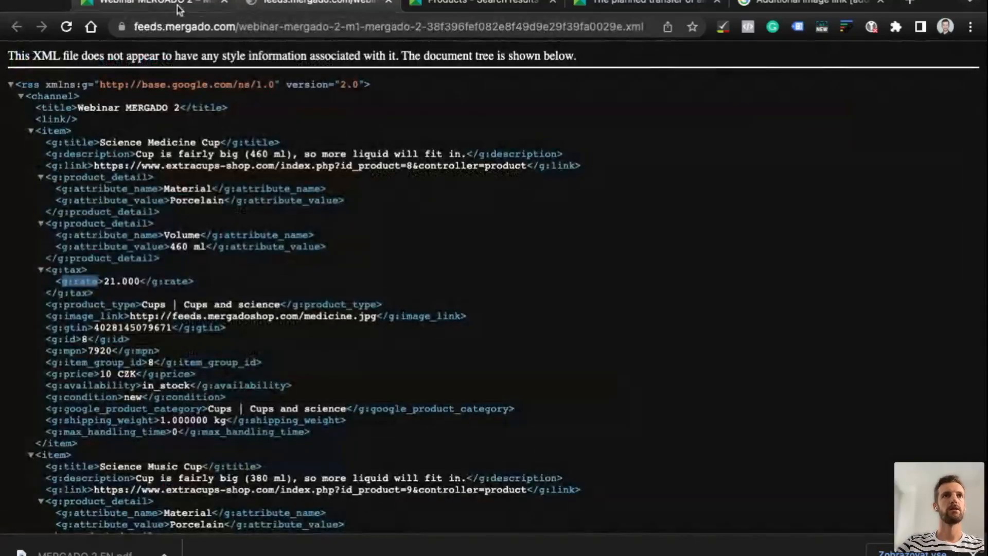
click(178, 8)
double_click(155, 209)
click(204, 391)
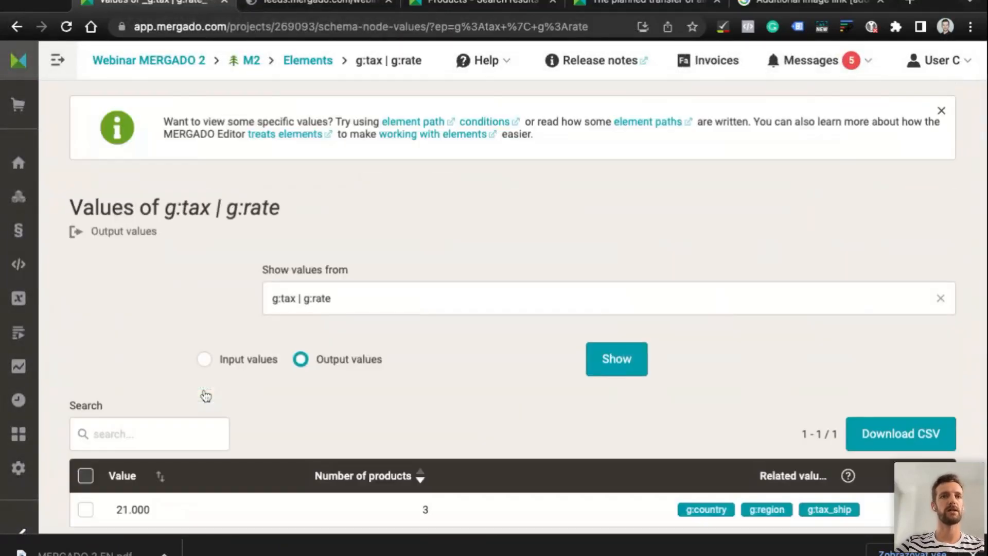
Compare the g:tax | g:rate path in the values source with the feed XML, highlighting the g:tax and g:rate opening tags
scroll(206, 396, down, 1)
click(309, 273)
triple_click(344, 273)
click(275, 272)
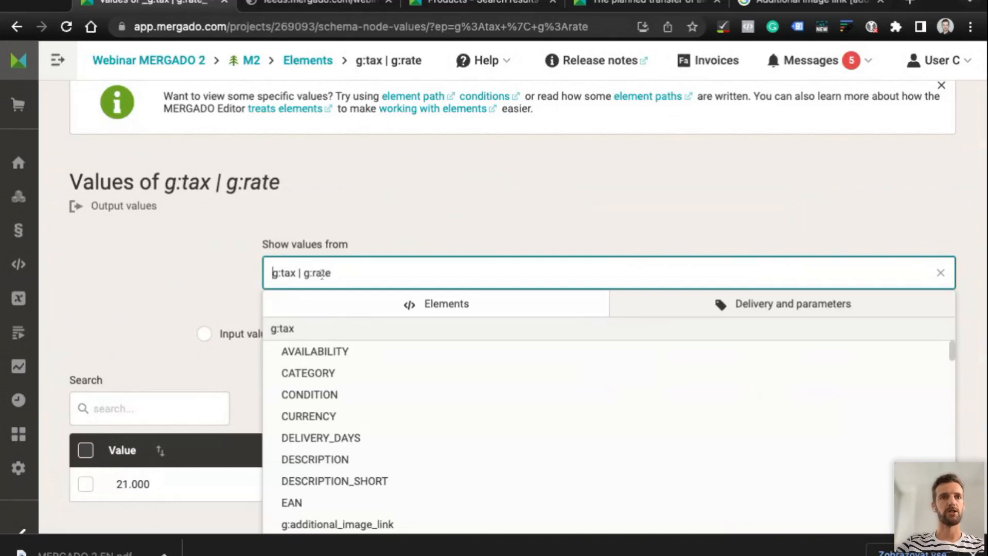
click(319, 4)
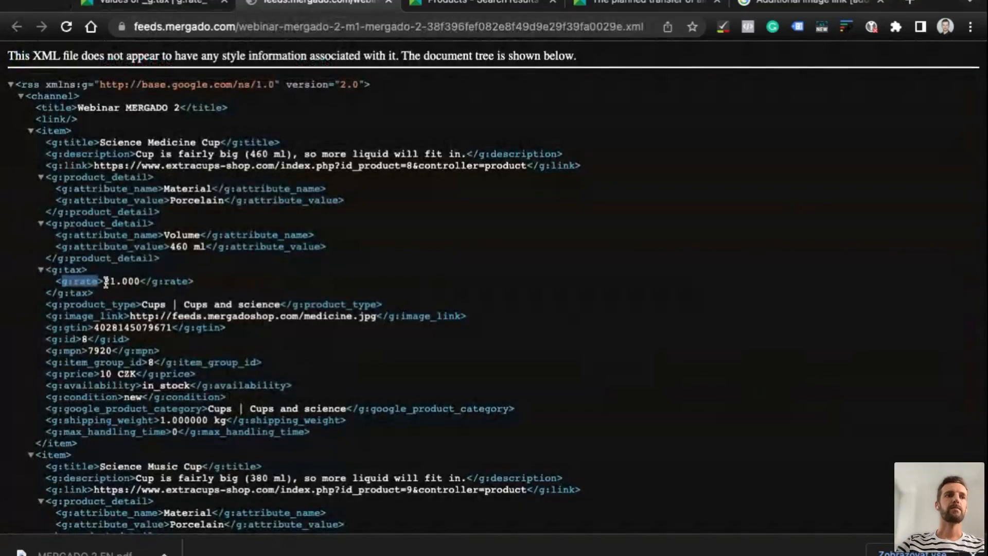
drag(48, 270, 103, 281)
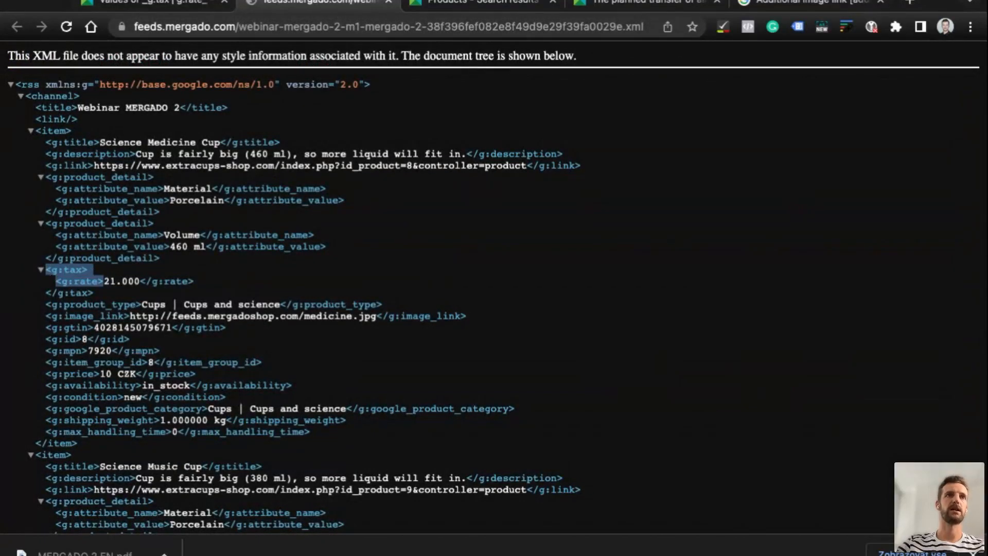
Back on the MERGADO values page, extend the source path to g:tax | g:rate | g:id
click(168, 7)
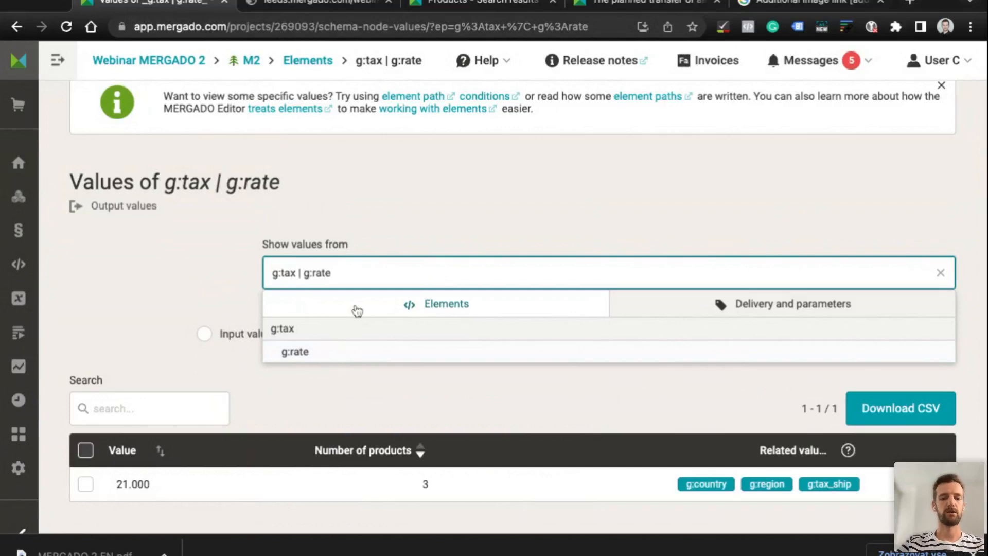
text(| G)
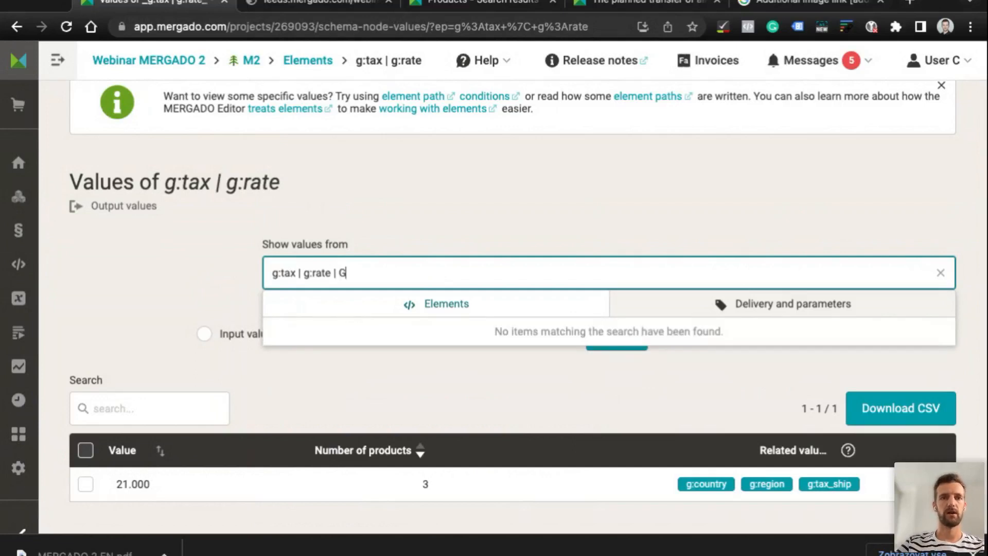
key(BackSpace)
text(g: )
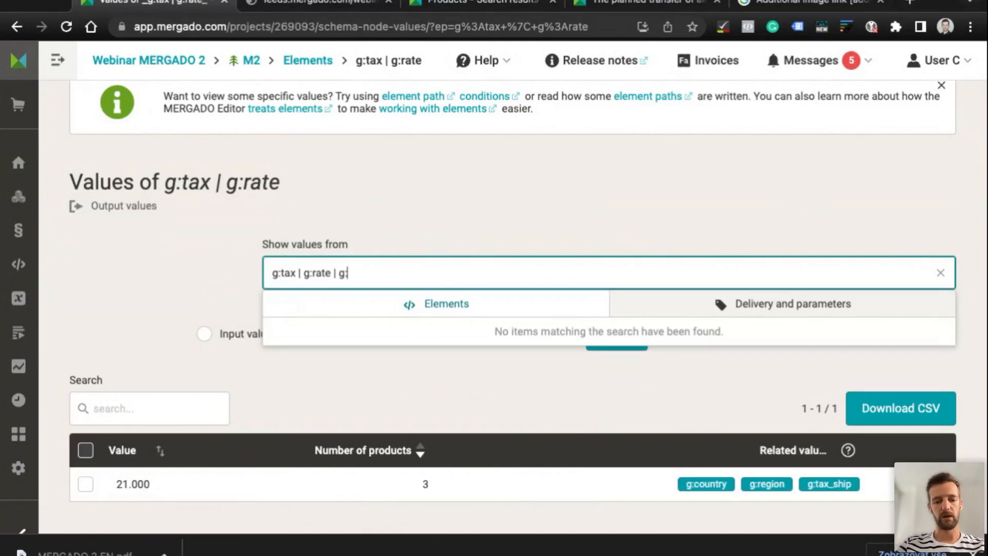
text(id)
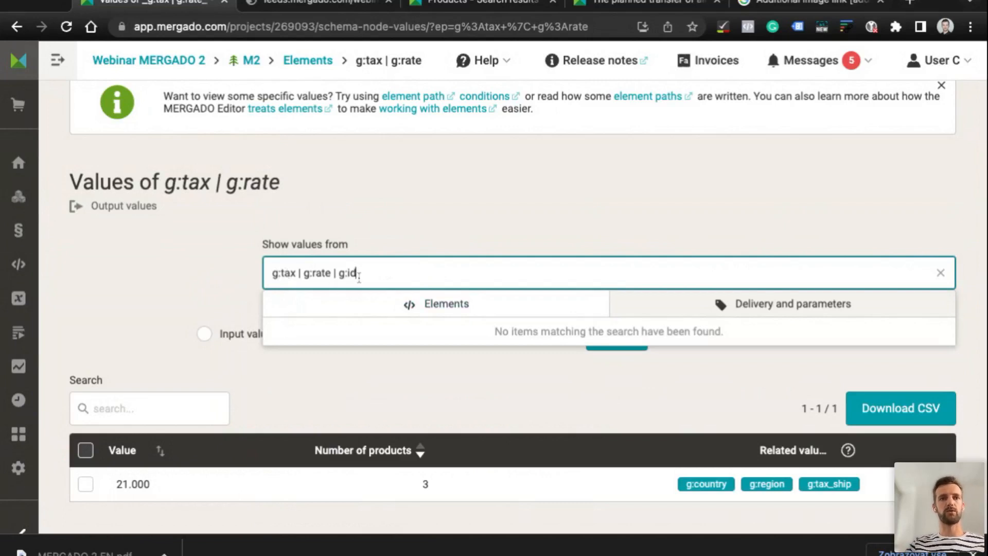
Highlight the g:id and g:tax parts of the element path, close the suggestions, and check the nesting in the feed XML
drag(358, 273, 336, 274)
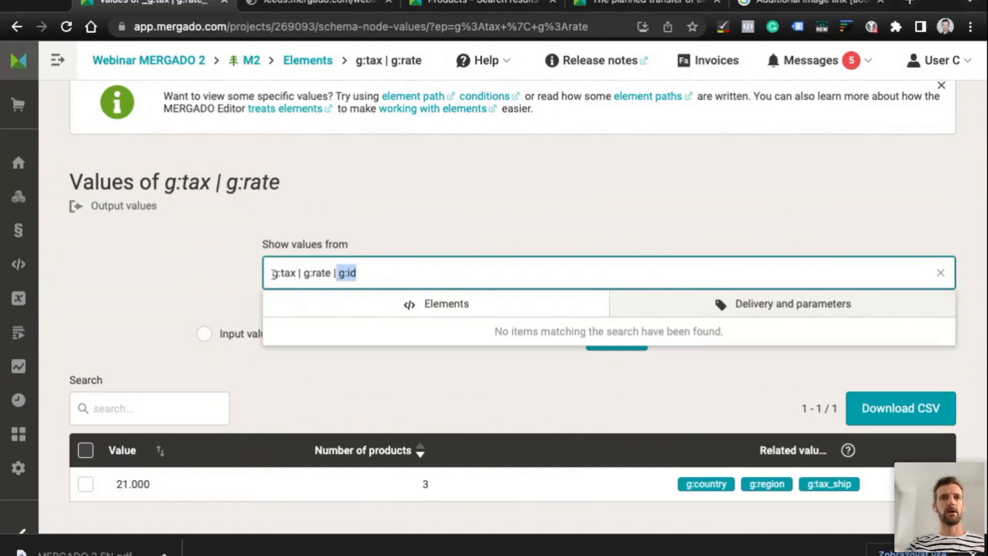
drag(273, 274, 297, 274)
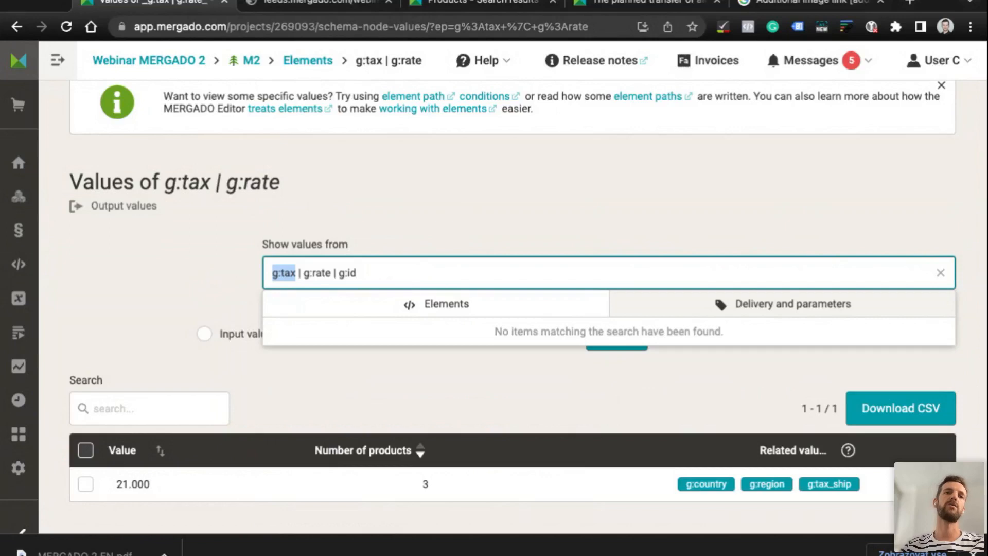
click(297, 272)
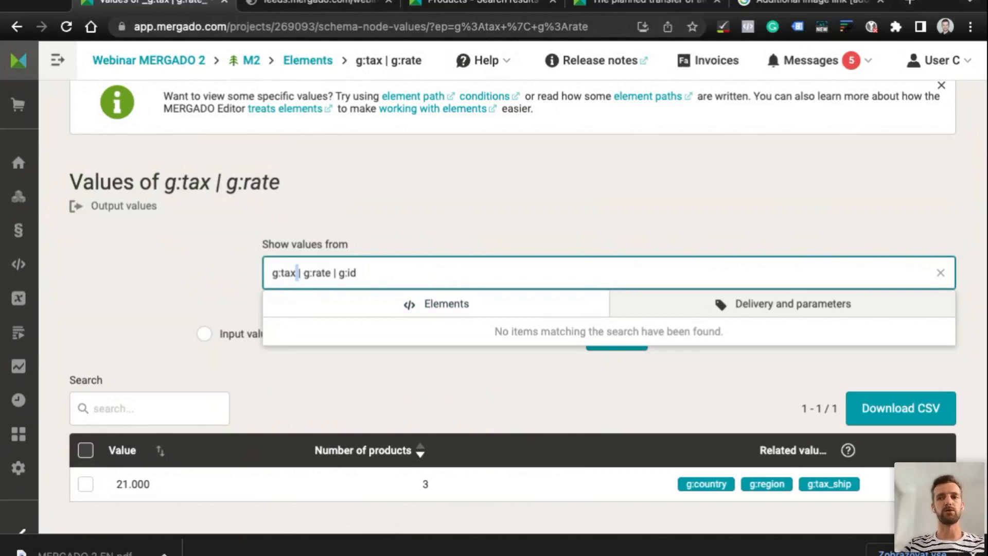
click(342, 232)
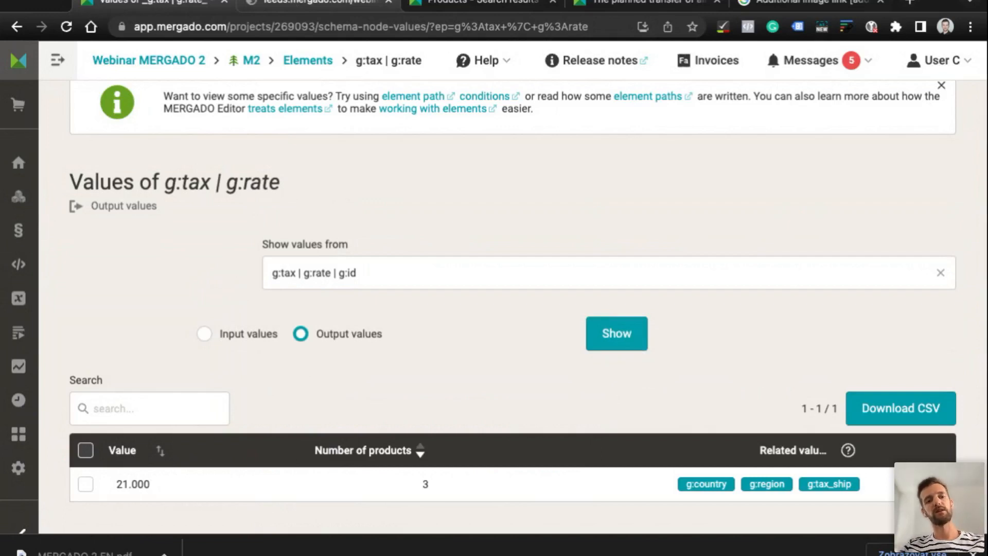
click(320, 2)
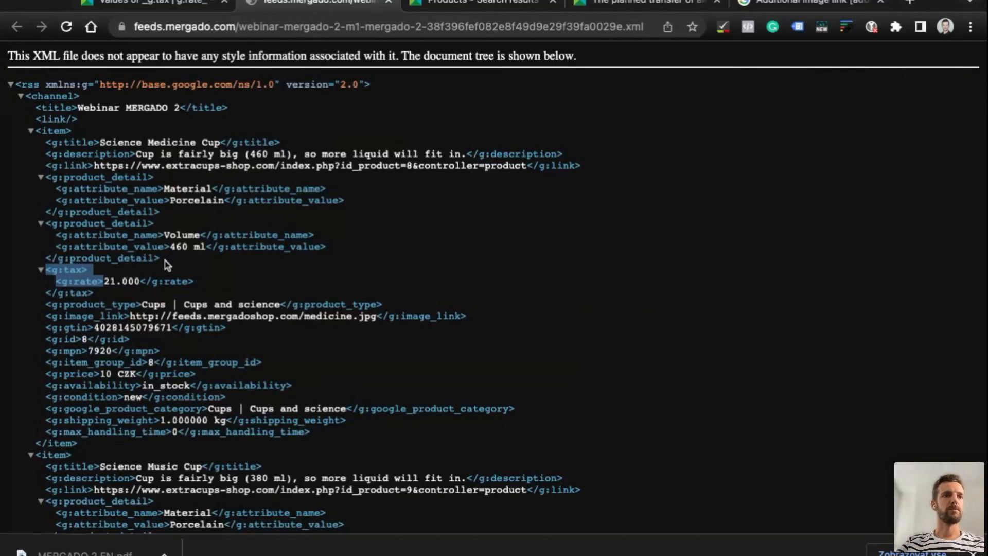
click(170, 5)
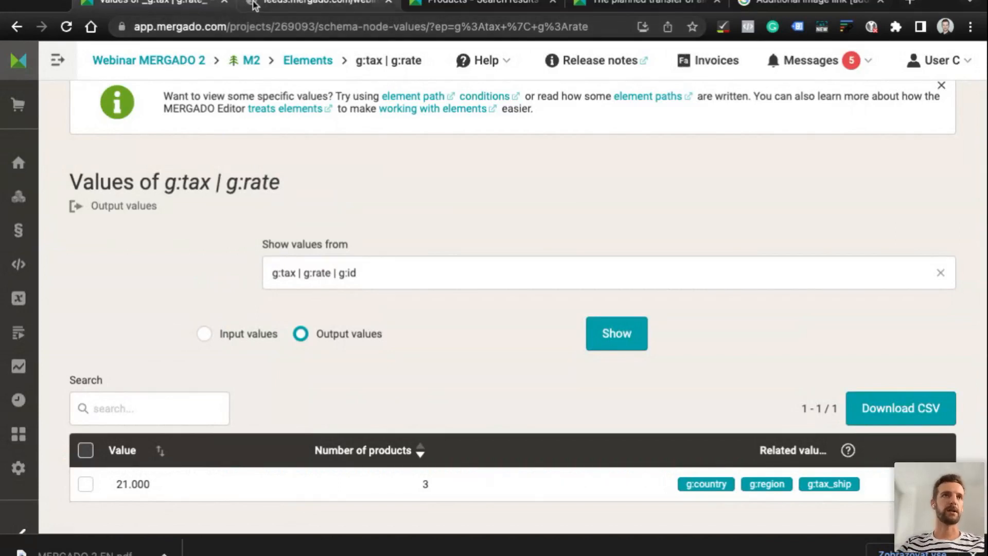
Open the M2 results project from the Webinar MERGADO 2 export list and check its output feed XML, closing the feed when done
click(149, 60)
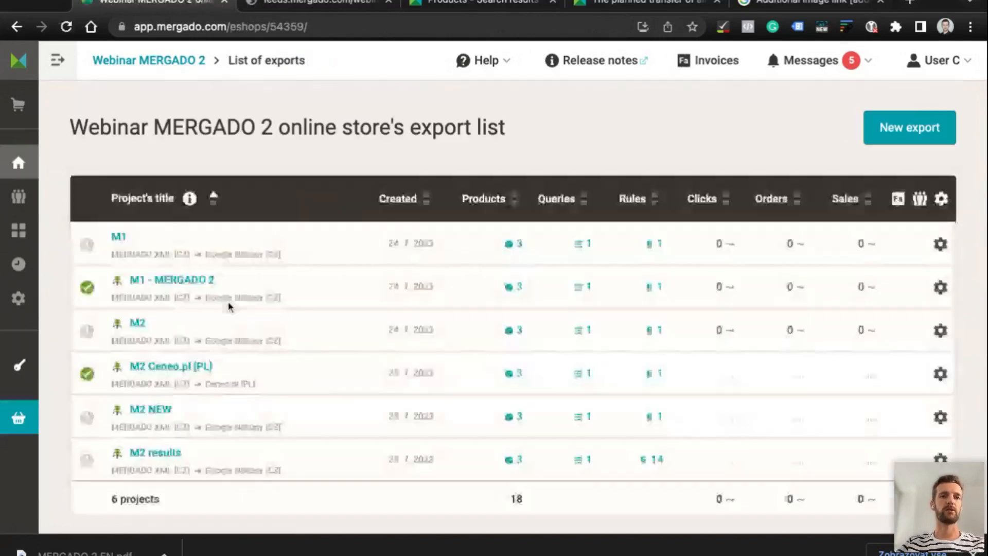
scroll(228, 301, down, 2)
click(146, 285)
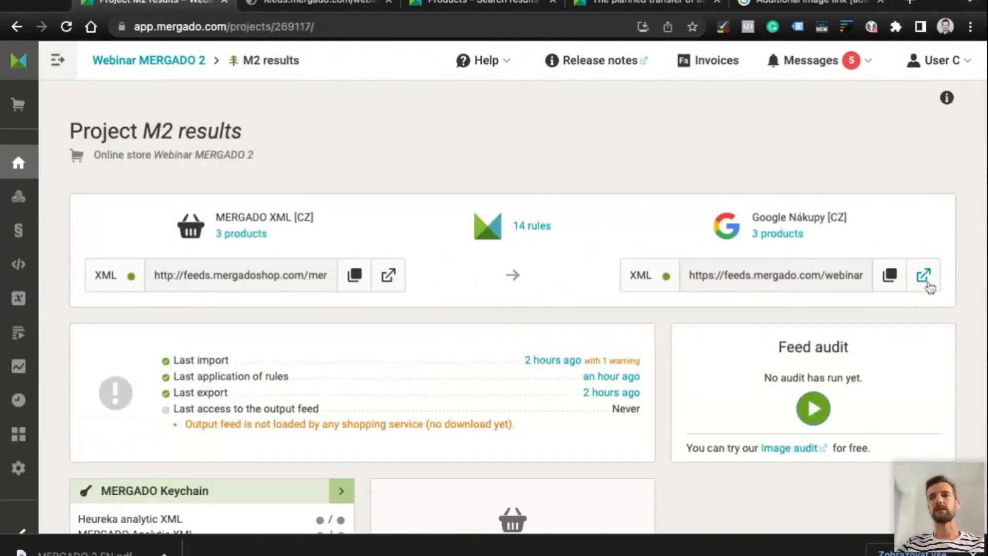
click(926, 281)
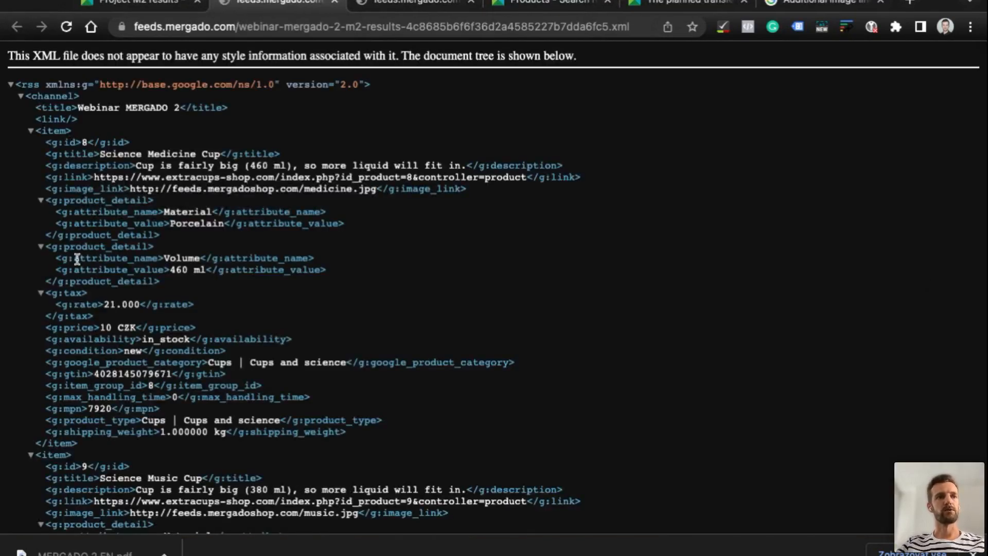
scroll(77, 259, down, 1)
scroll(77, 259, up, 1)
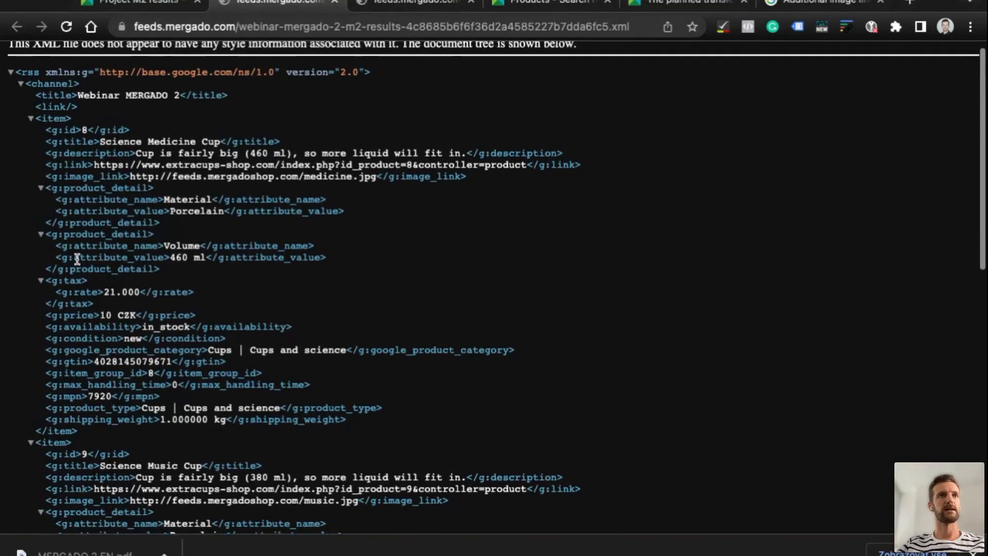
click(335, 1)
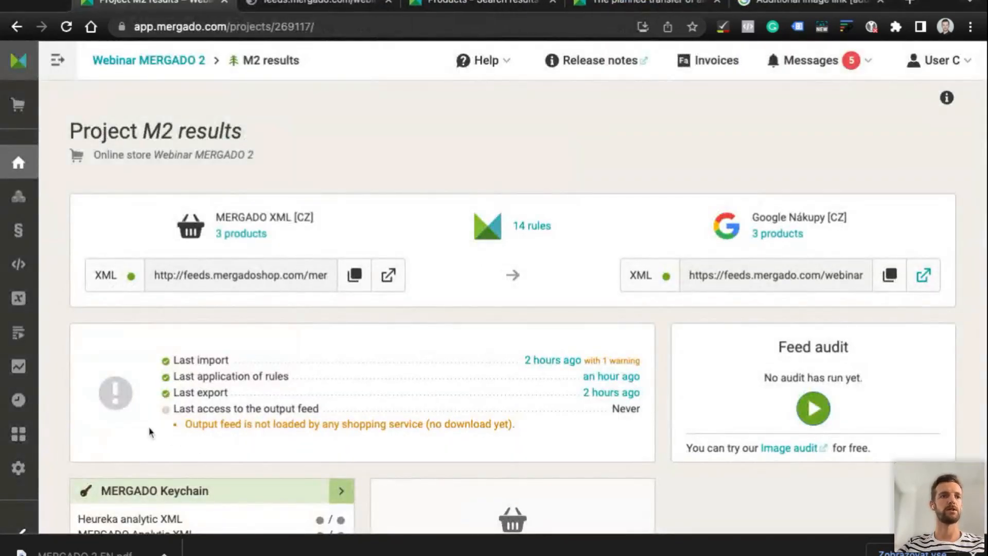
Run the separate export process for the M2 results project from its Regeneration page
mouse_move(21, 472)
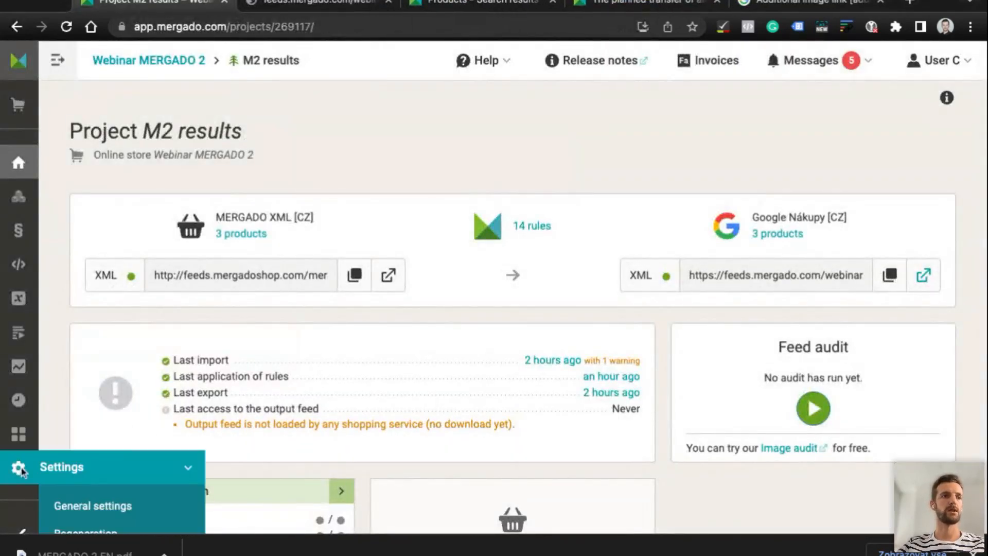
click(98, 532)
scroll(893, 280, down, 10)
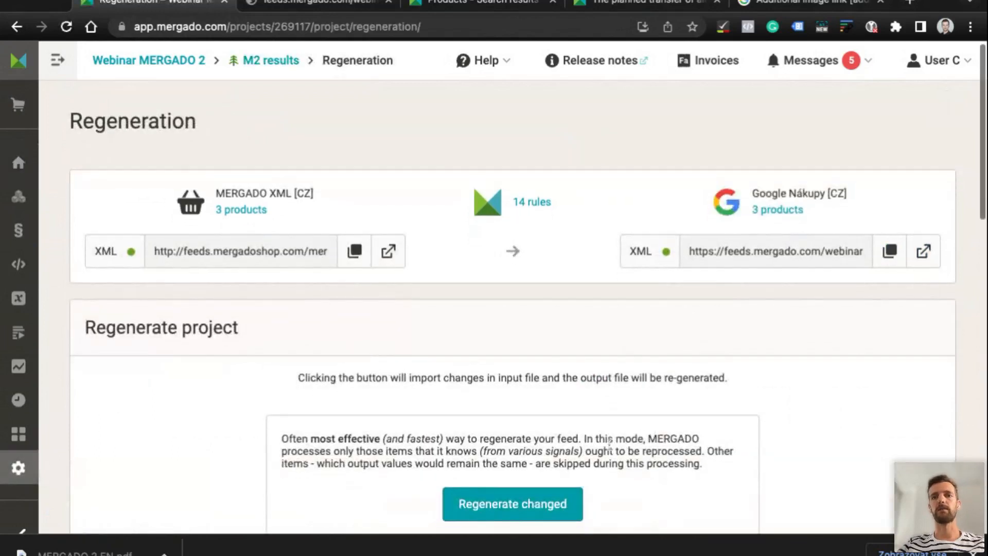
click(681, 395)
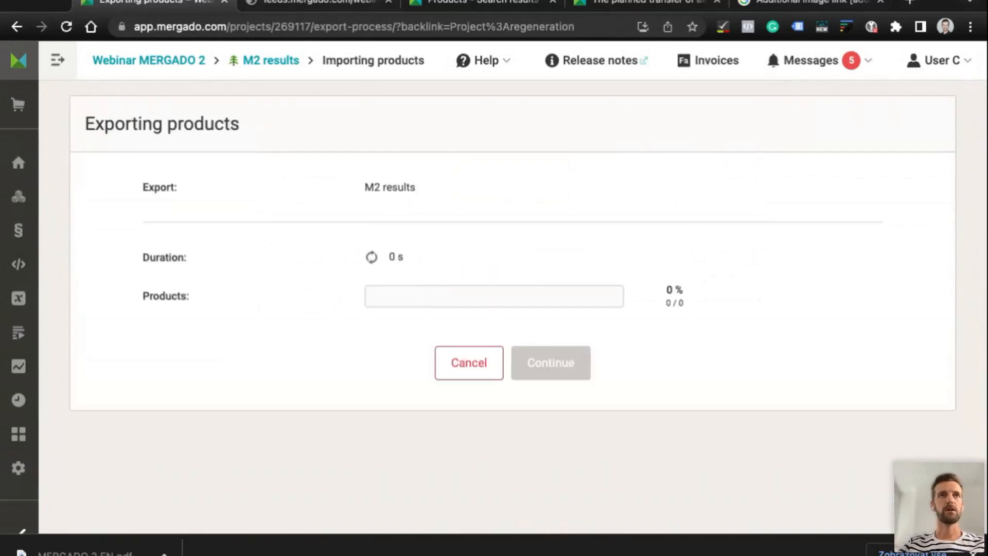
Close the old M1 - MERGADO 2 feed XML and return to the M2 results project overview
click(328, 5)
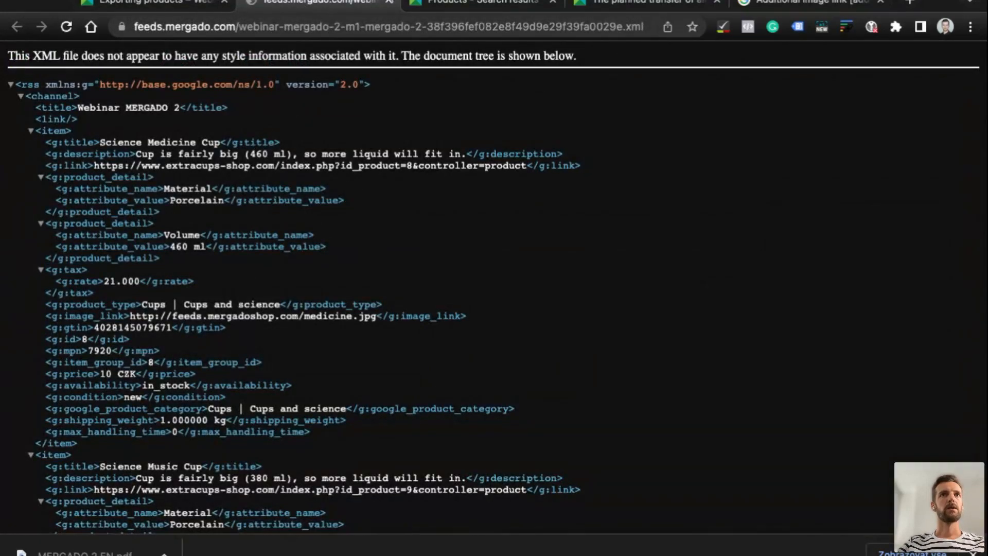
click(390, 2)
click(154, 4)
click(276, 65)
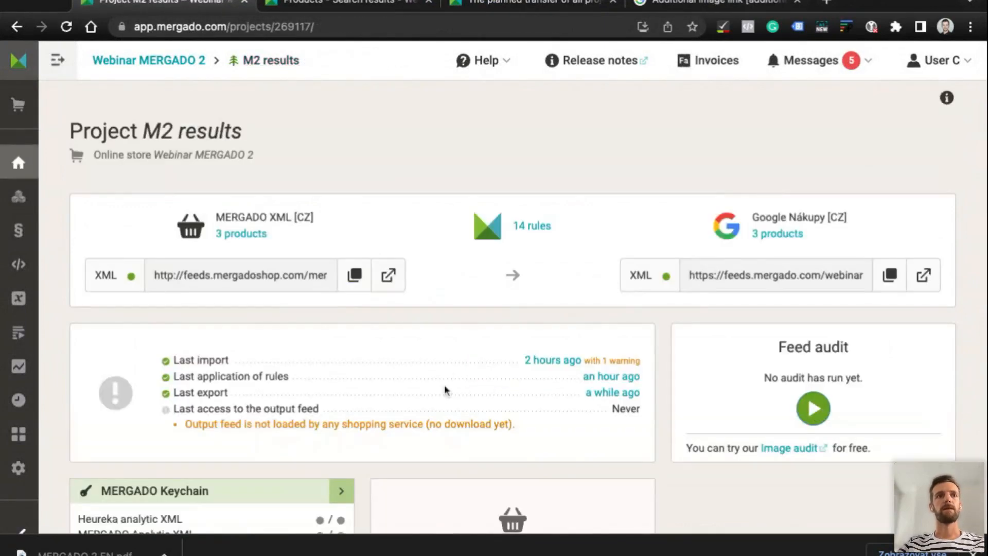
Open the M2 results output feed XML and examine the elements of all its product items
mouse_move(15, 465)
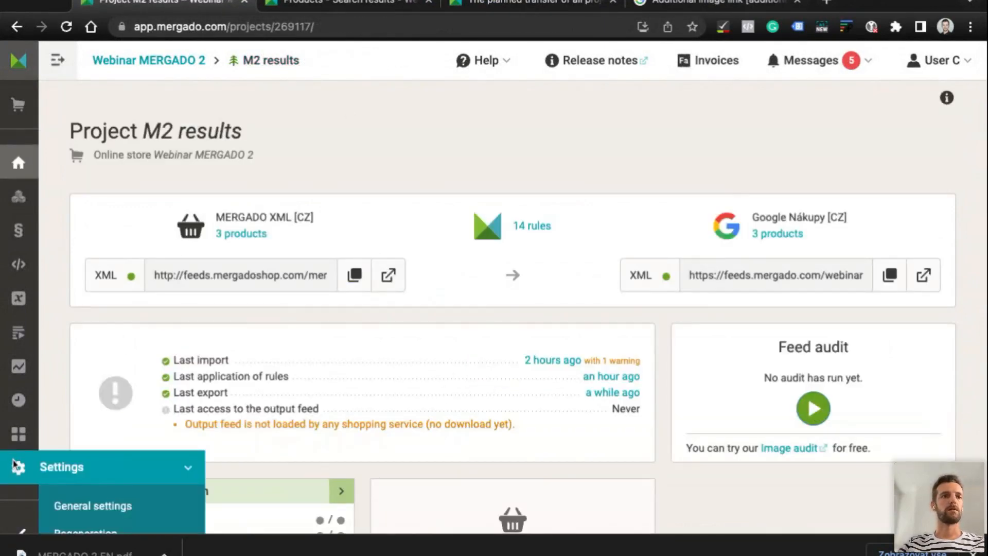
click(924, 277)
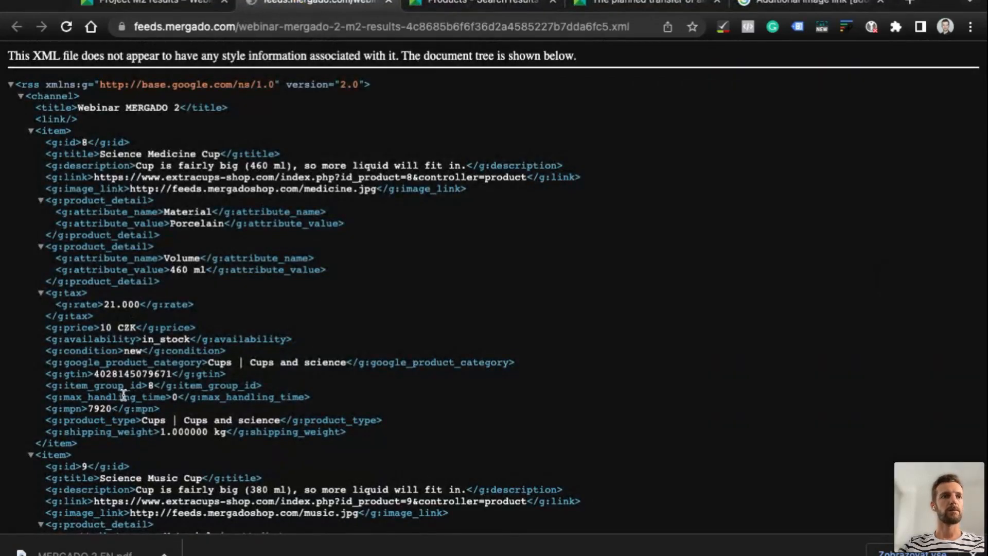
scroll(124, 394, down, 2)
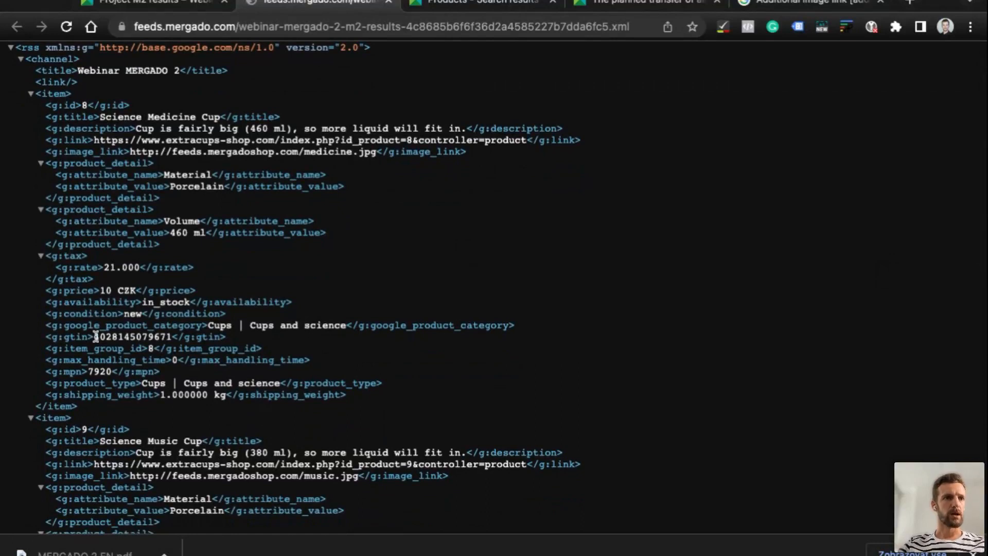
scroll(127, 366, down, 5)
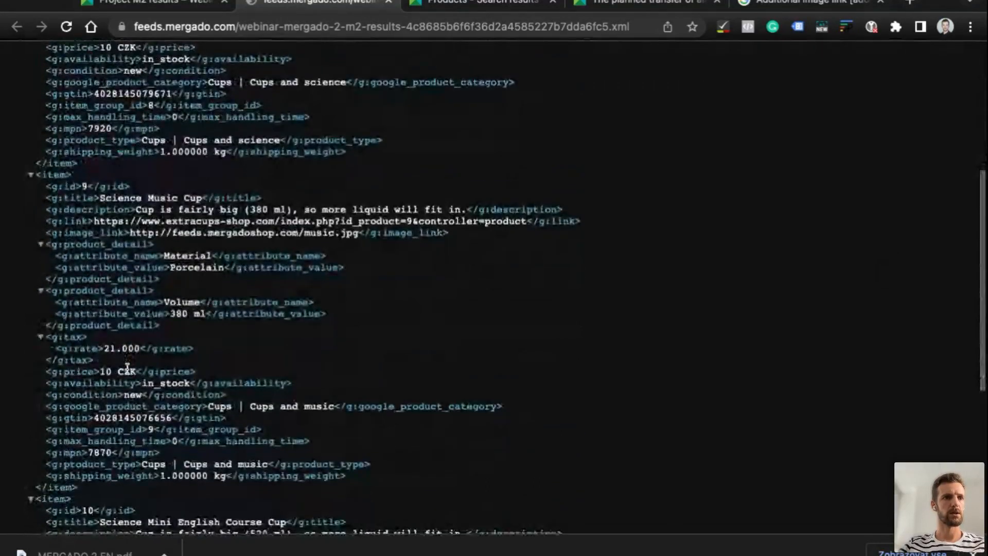
scroll(127, 366, down, 6)
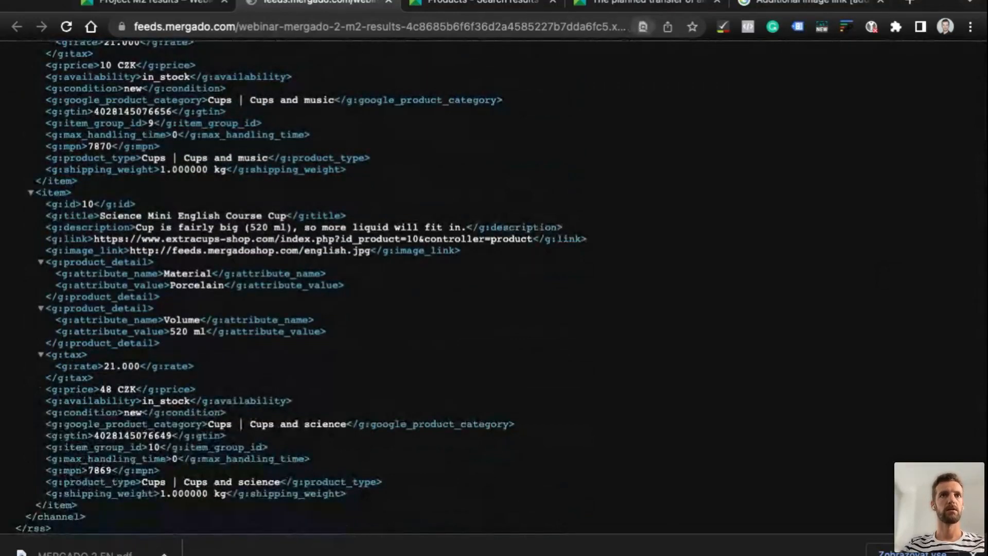
scroll(85, 313, up, 7)
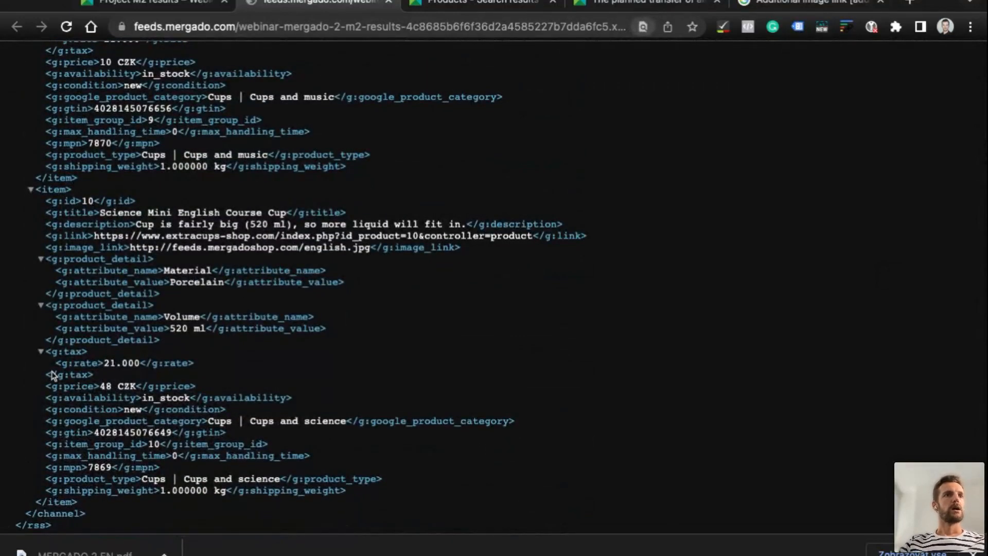
scroll(85, 312, up, 3)
Return to the M2 results project in MERGADO and start a full regeneration of the entire feed
click(184, 4)
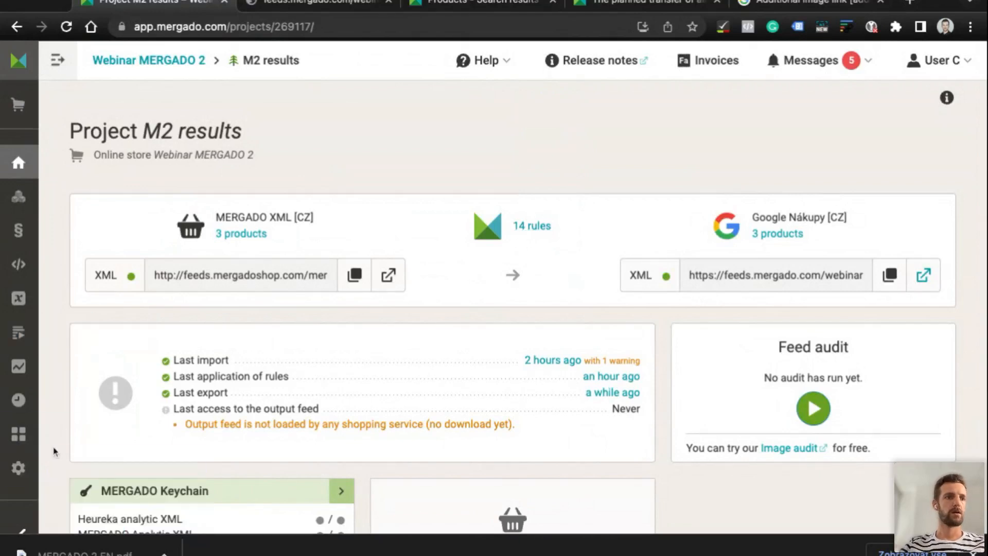
scroll(30, 461, down, 1)
mouse_move(30, 461)
click(113, 508)
scroll(470, 386, down, 6)
click(511, 343)
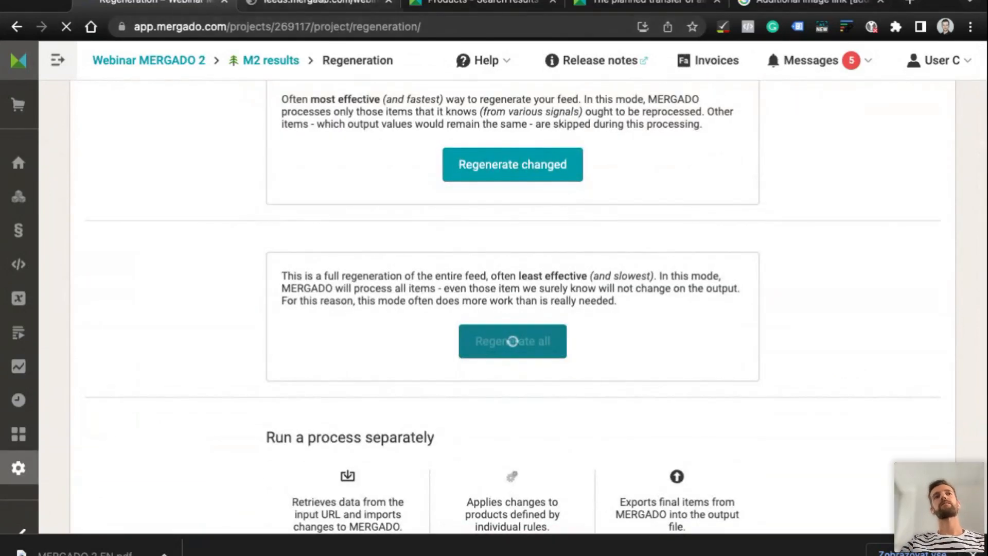
Close the feed XML and review the applied rules in the feed processing, highlighting the three additional image rules
click(389, 2)
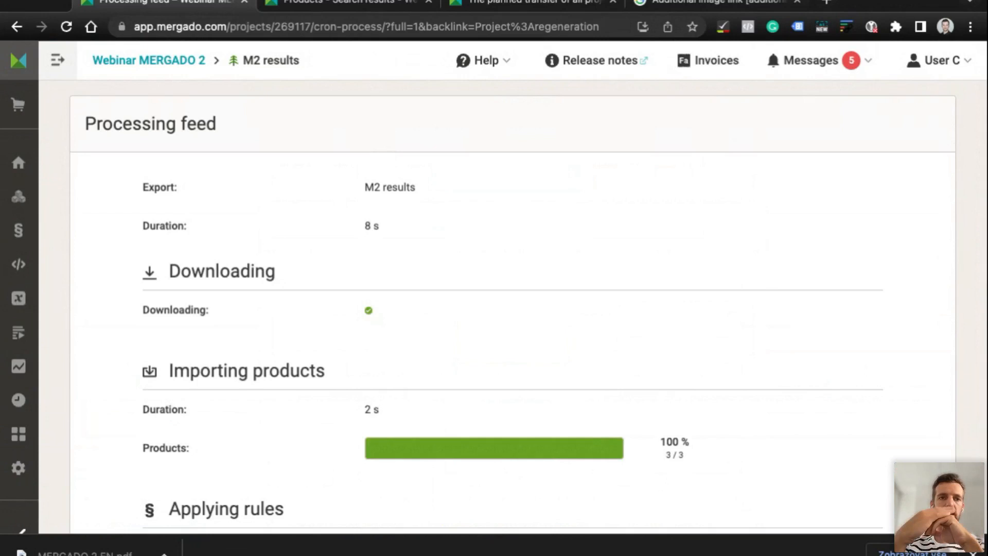
scroll(494, 308, down, 8)
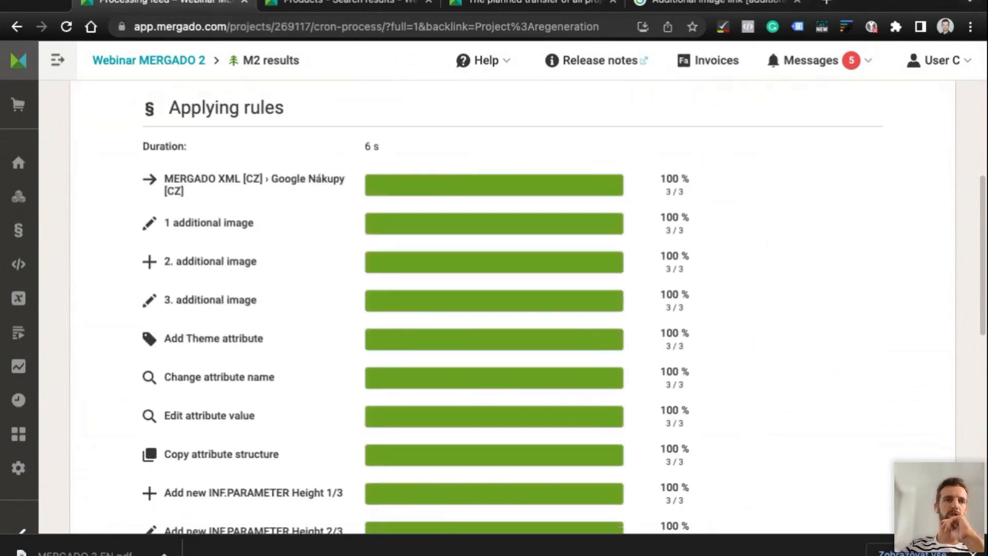
drag(212, 222, 259, 303)
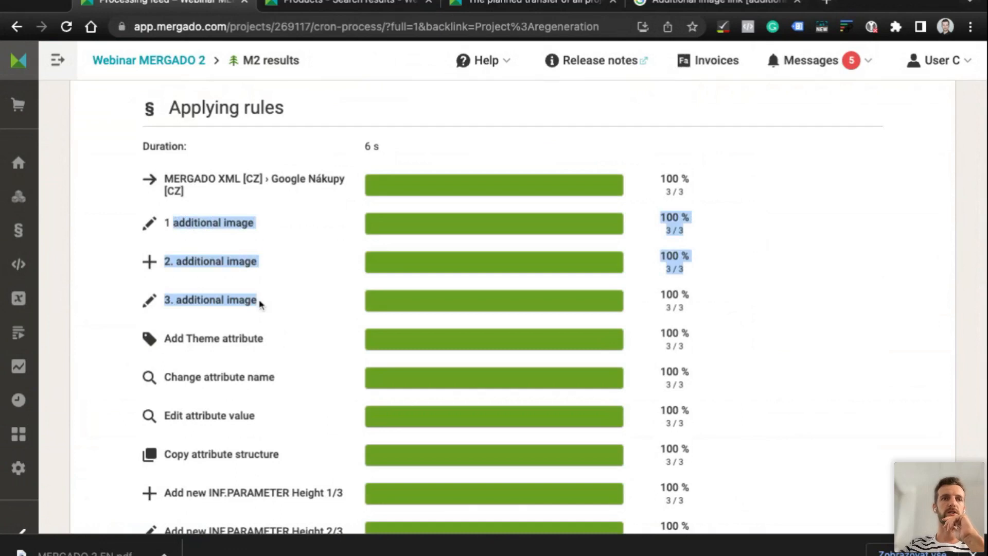
scroll(261, 305, down, 1)
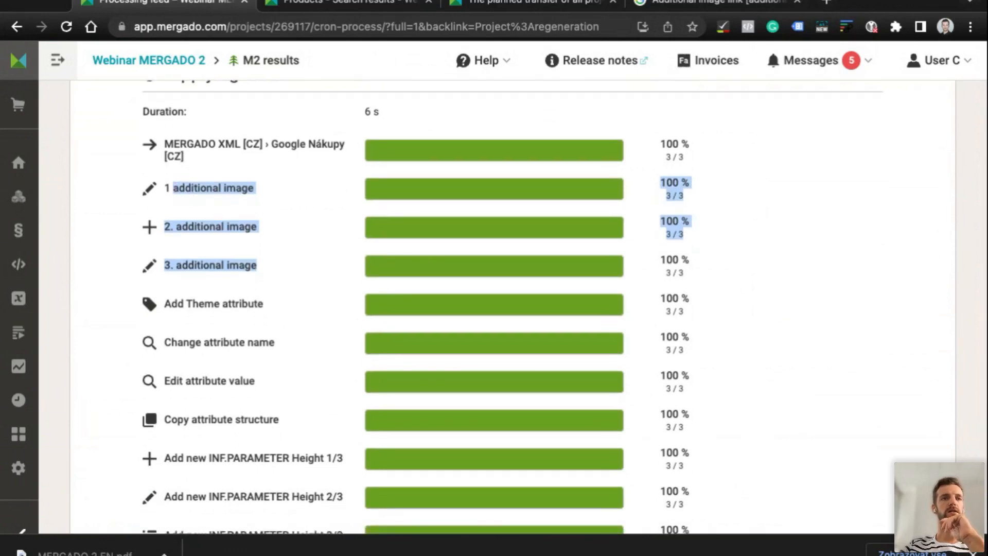
Switch to the Google Merchant Center Help article on additional_image_link and find its XML feeds example
click(687, 6)
scroll(244, 172, up, 10)
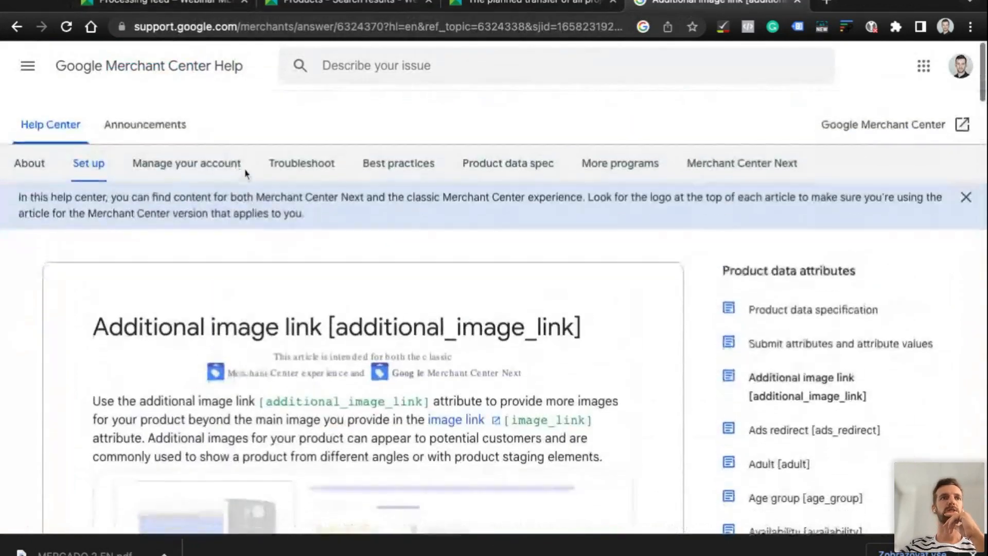
scroll(272, 354, down, 3)
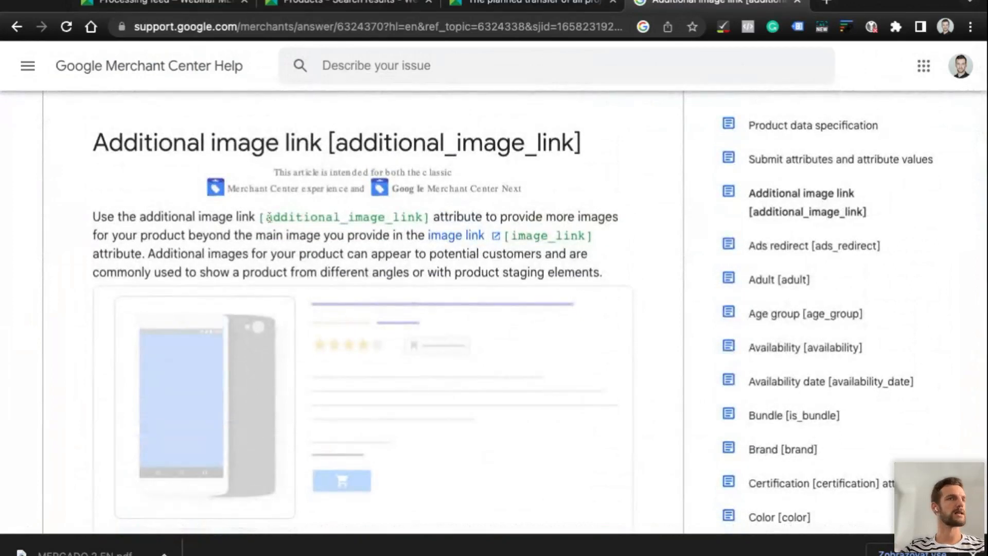
scroll(420, 217, down, 9)
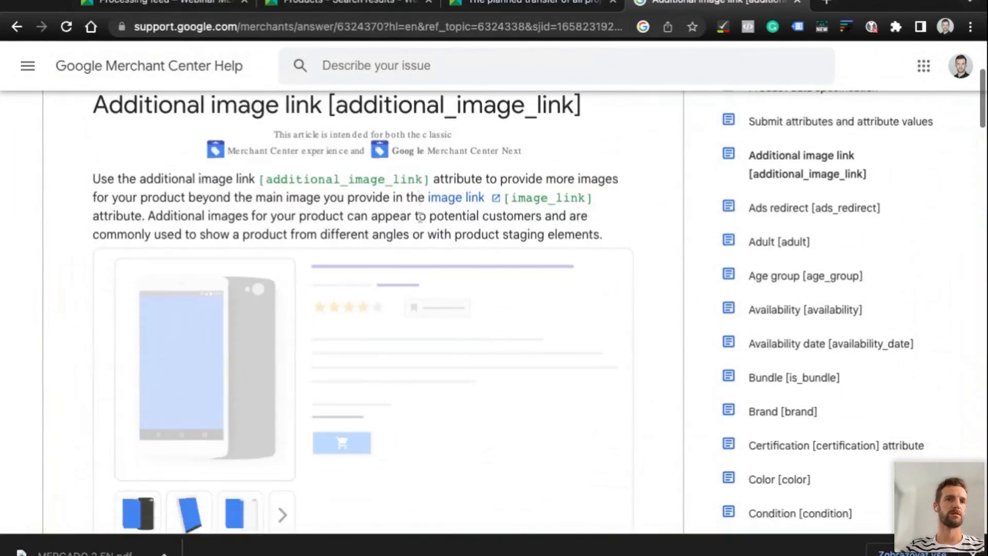
scroll(420, 217, down, 10)
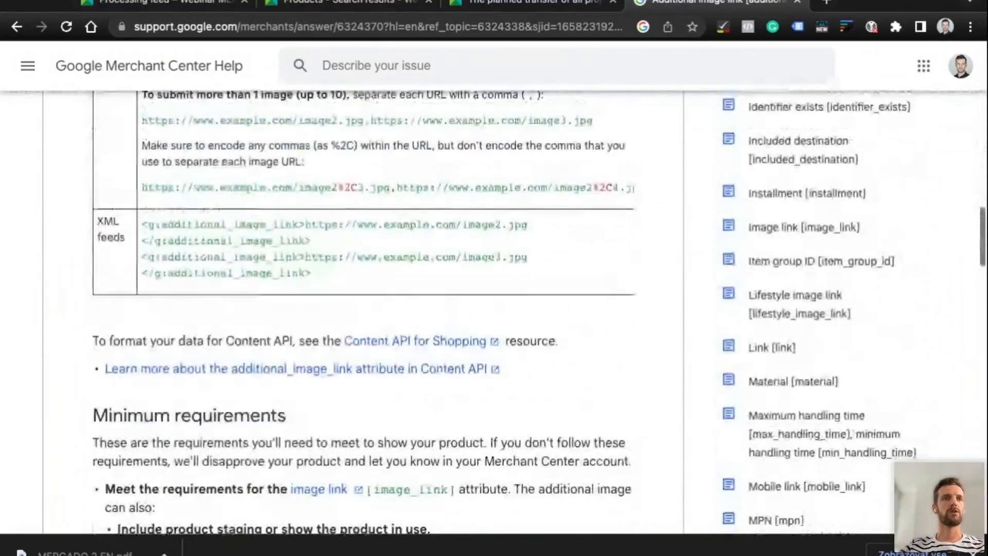
Highlight the repeated g:additional_image_link elements in the article's XML feeds example, and review the attribute's format guidelines
double_click(103, 284)
click(144, 286)
drag(144, 285, 312, 303)
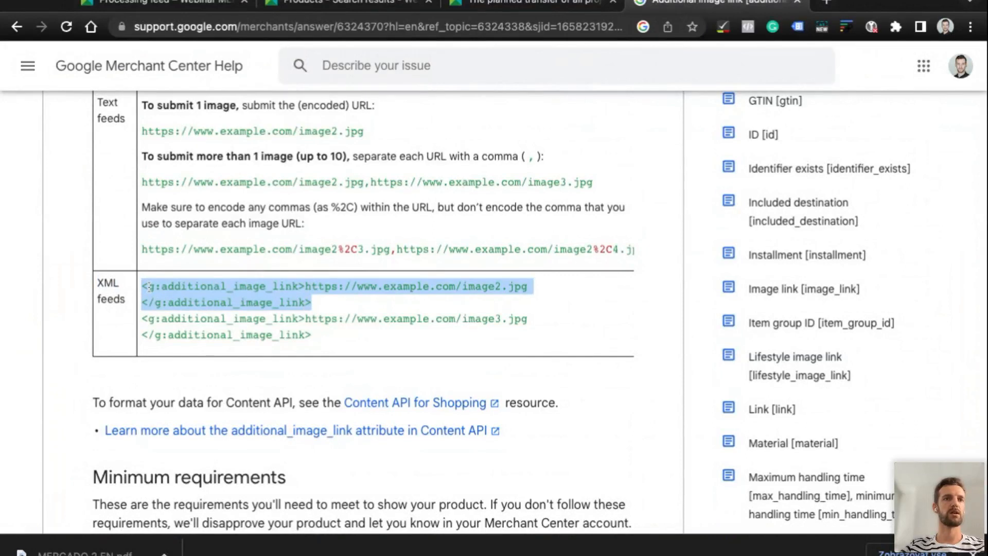
drag(300, 286, 299, 319)
drag(148, 286, 299, 286)
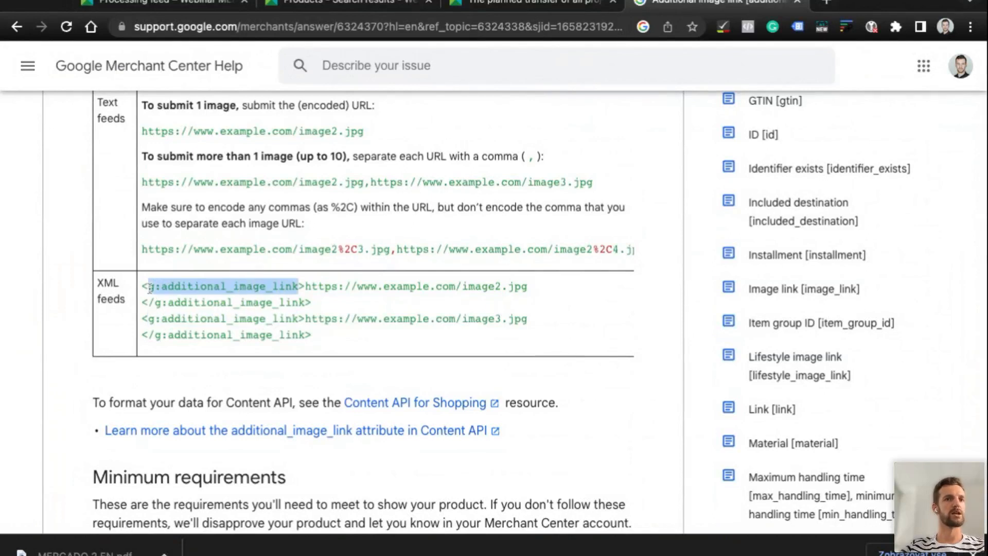
click(306, 285)
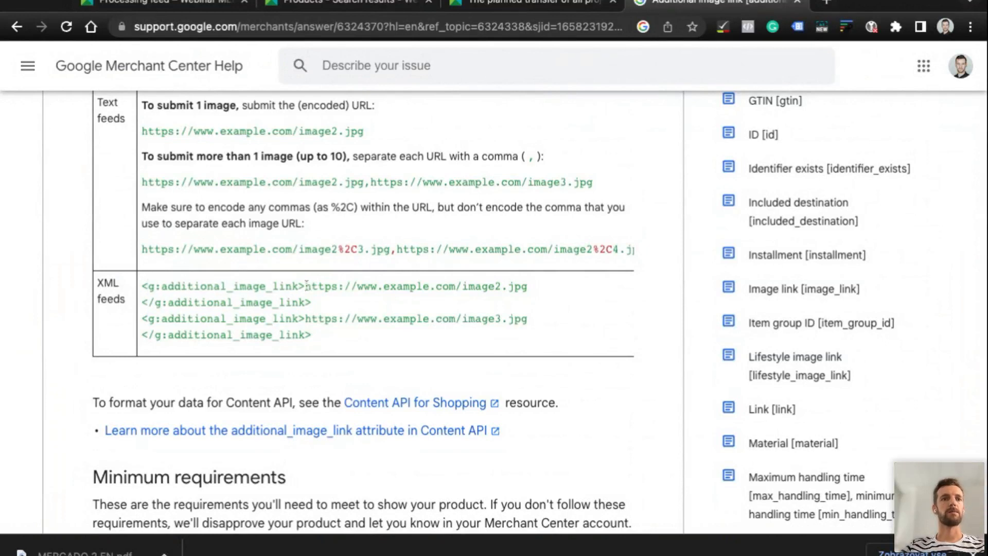
drag(298, 286, 149, 297)
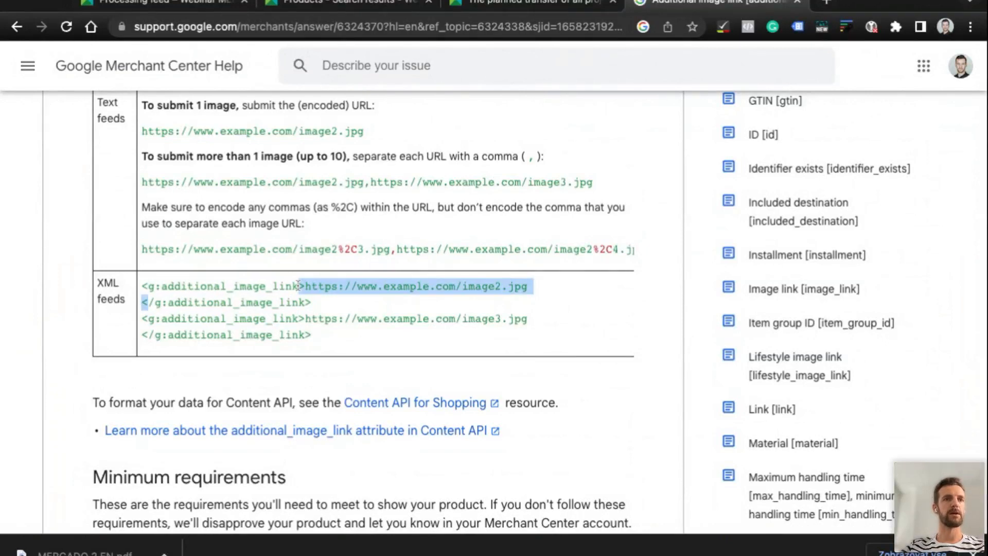
drag(298, 286, 299, 318)
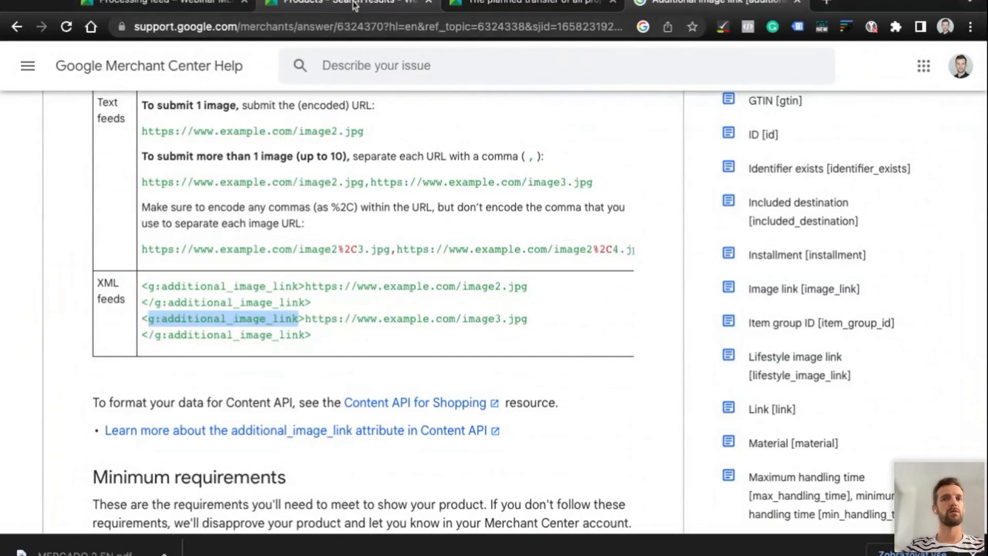
scroll(720, 242, up, 1)
scroll(719, 238, up, 8)
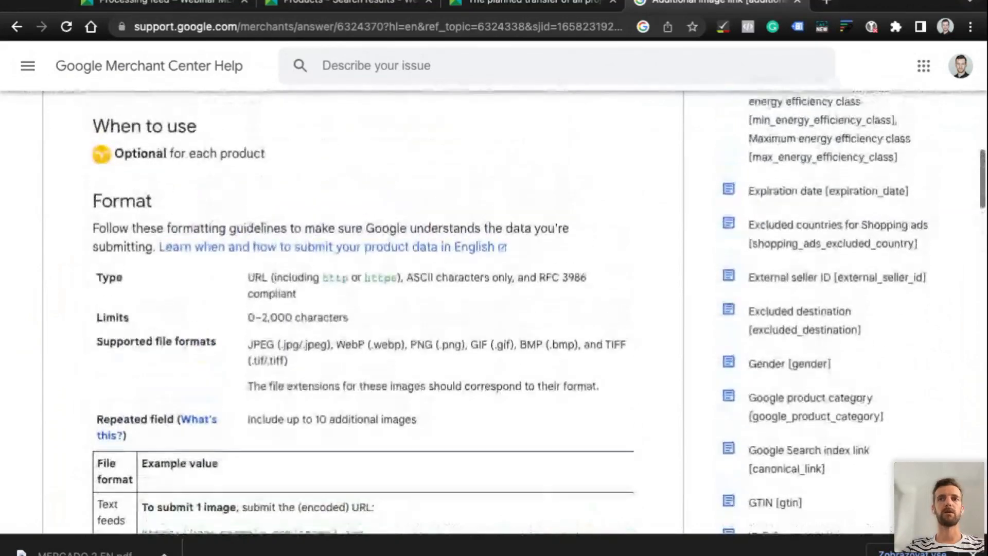
scroll(493, 309, up, 2)
Return to the M2 results project overview in MERGADO and open its output feed XML
click(350, 4)
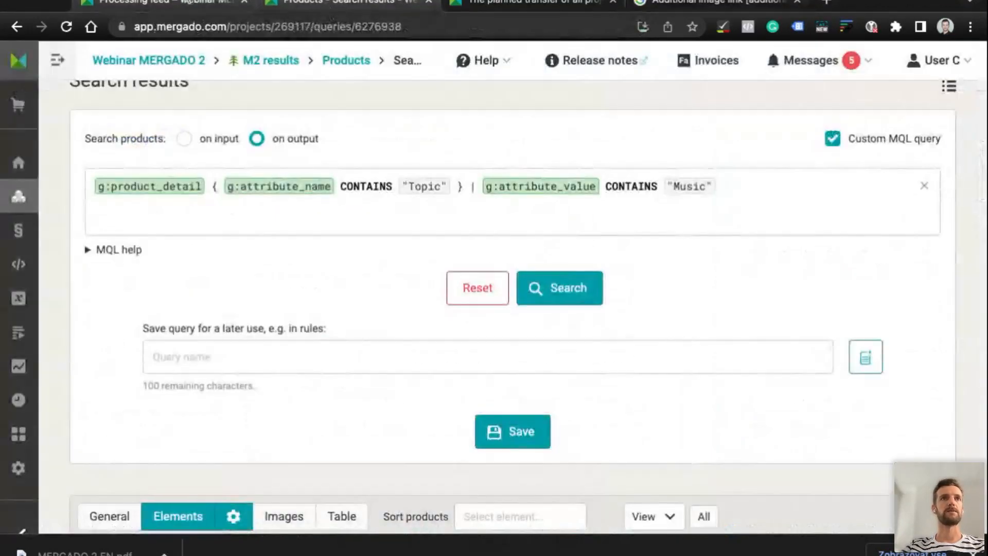
click(188, 2)
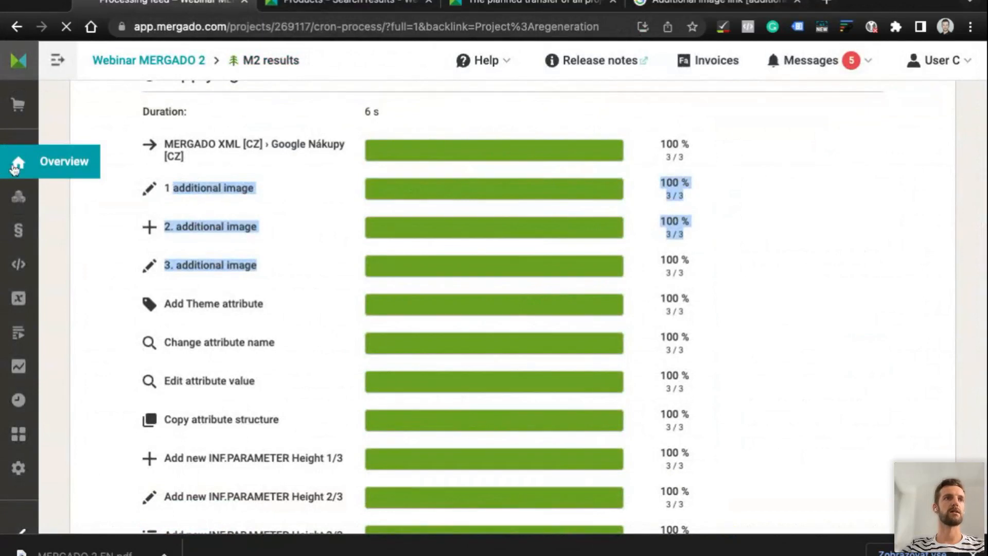
click(15, 168)
click(922, 276)
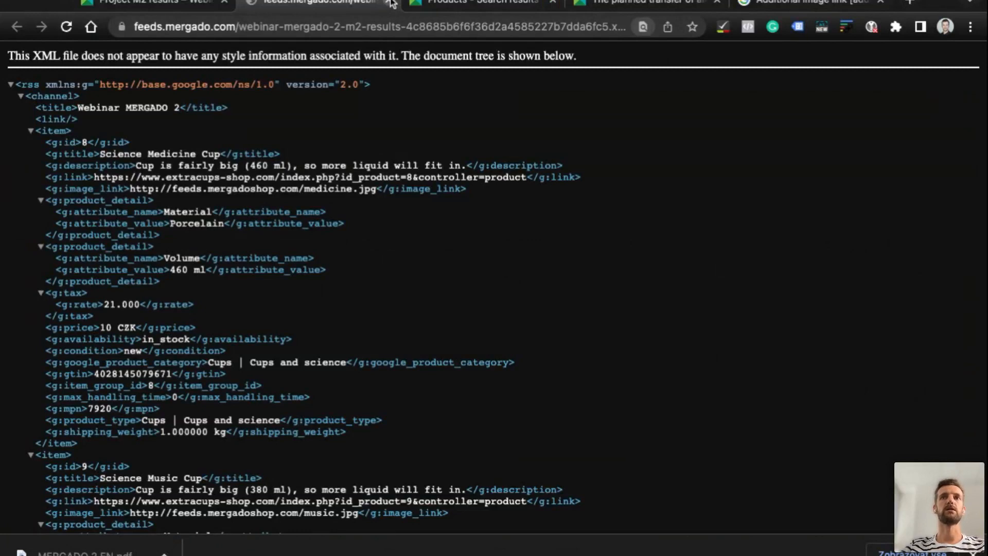
Examine the repeated g:product_detail elements of the Science Medicine Cup item, highlighting the attribute names Material and Volume
scroll(184, 303, down, 1)
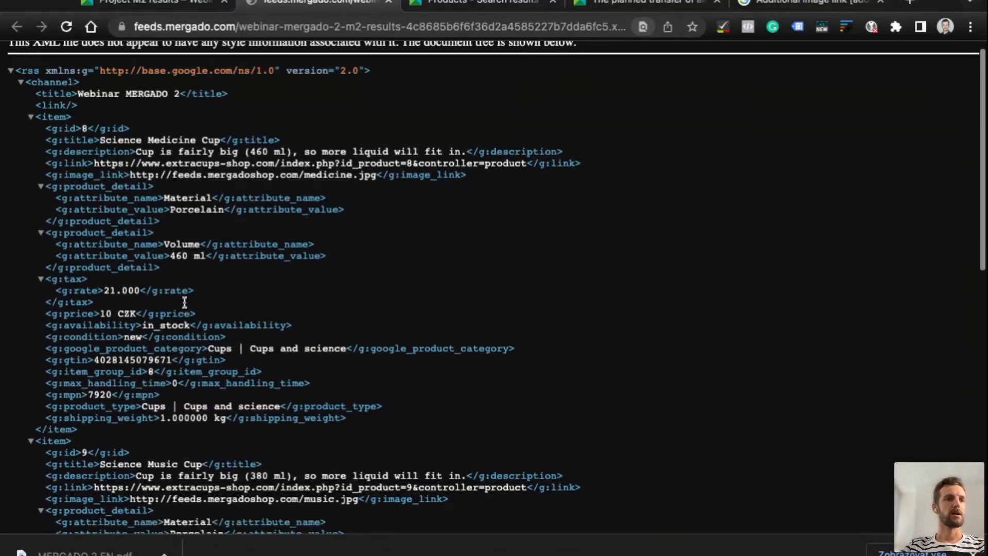
scroll(184, 303, down, 1)
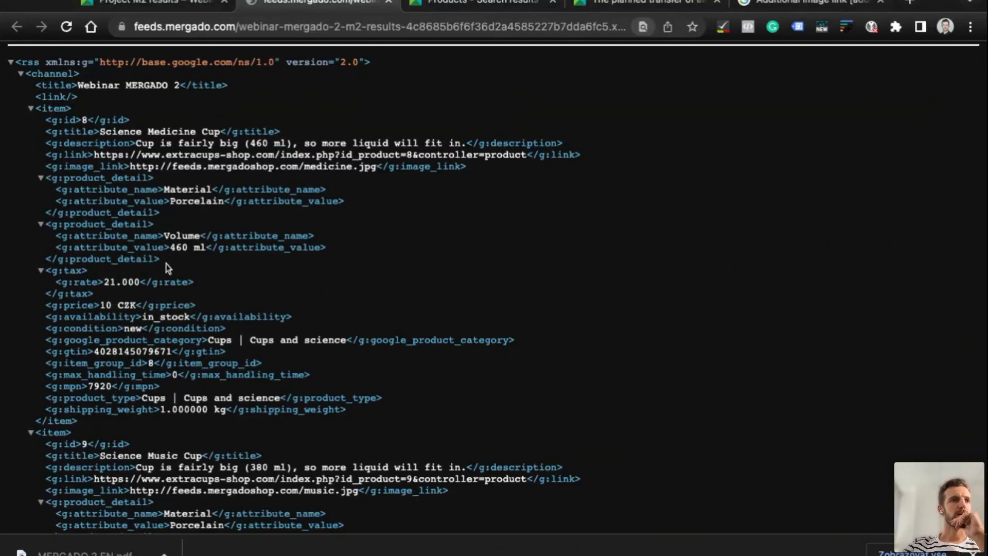
triple_click(89, 185)
double_click(85, 178)
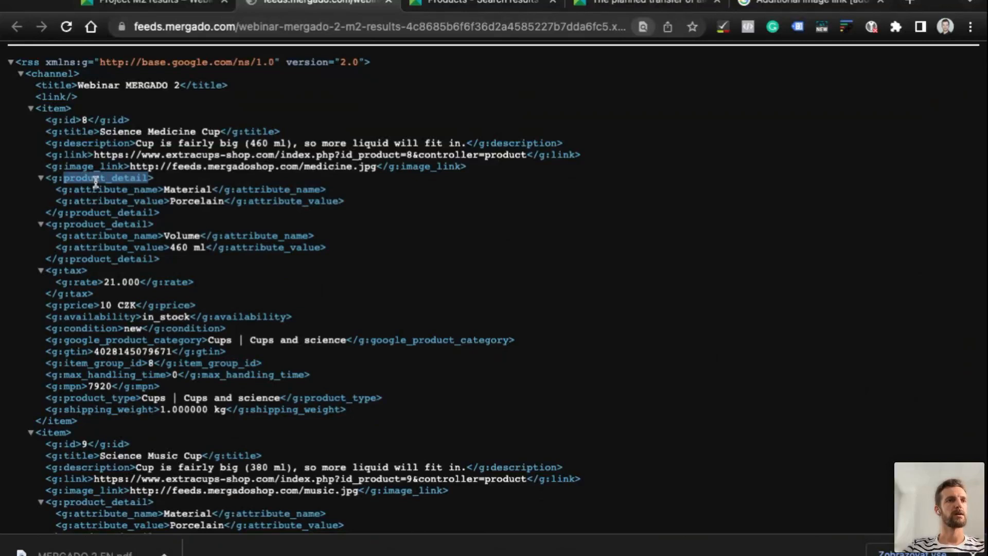
double_click(87, 177)
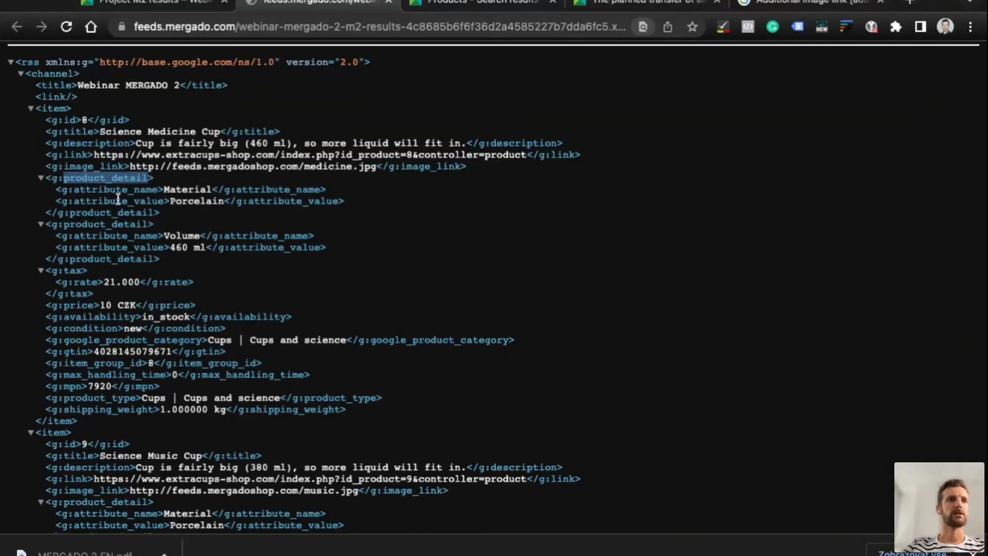
click(148, 178)
drag(149, 178, 52, 178)
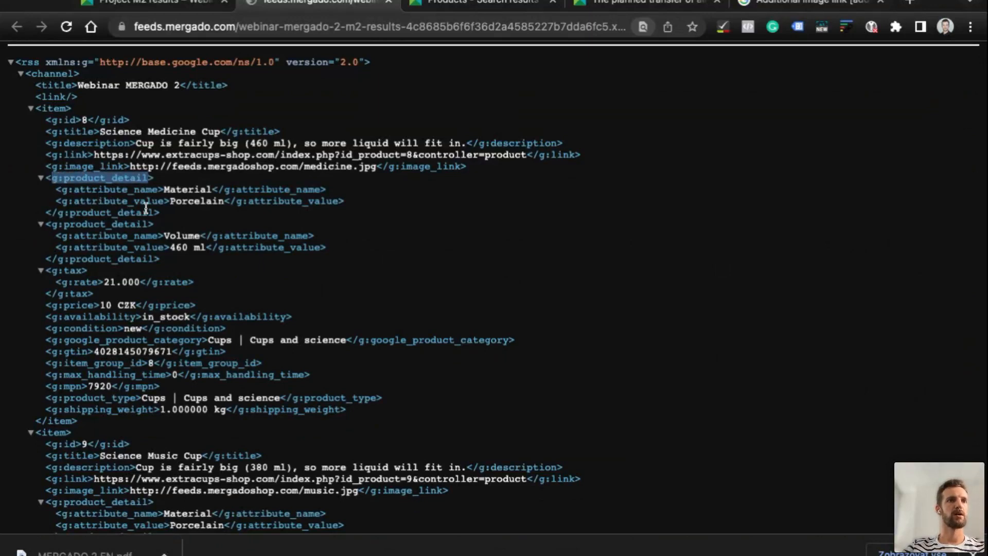
double_click(182, 190)
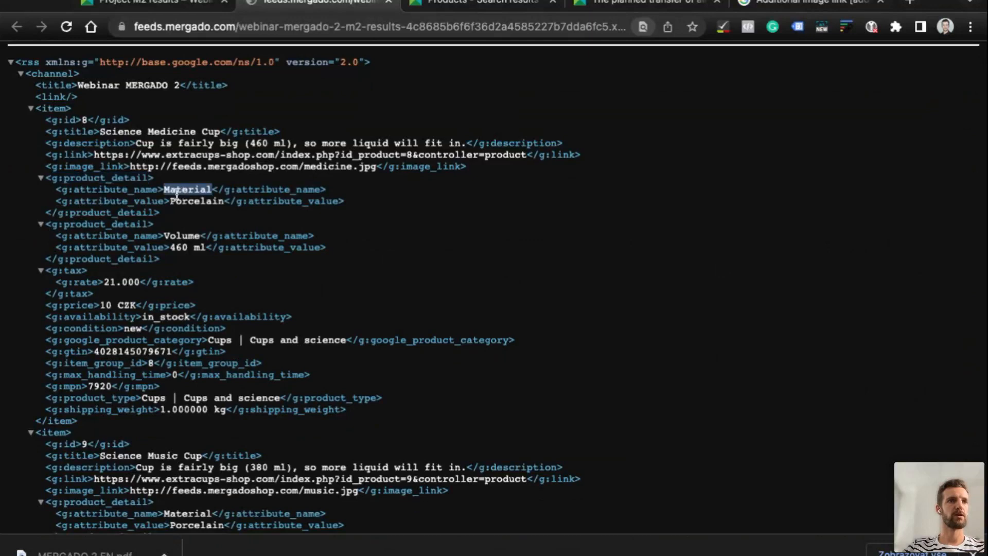
click(60, 226)
double_click(74, 232)
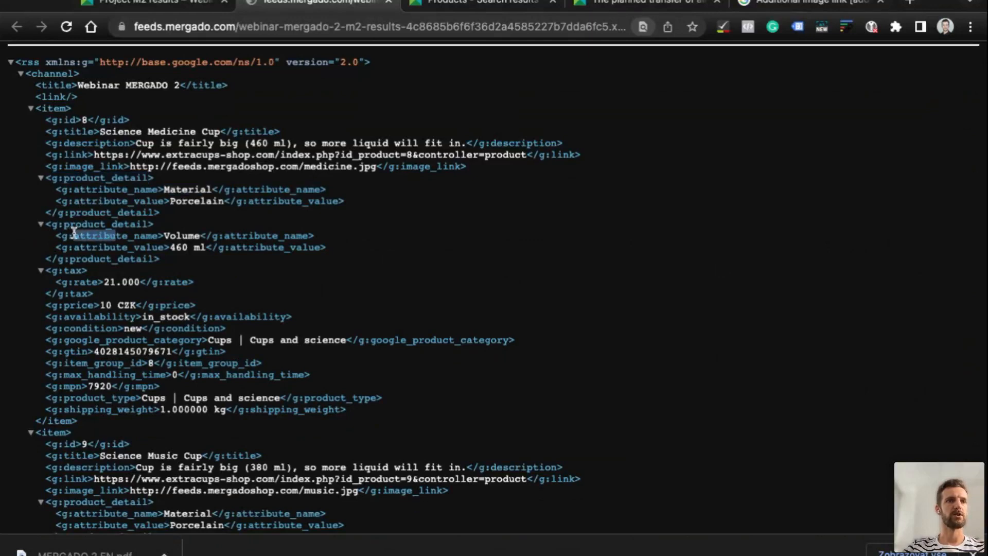
double_click(182, 236)
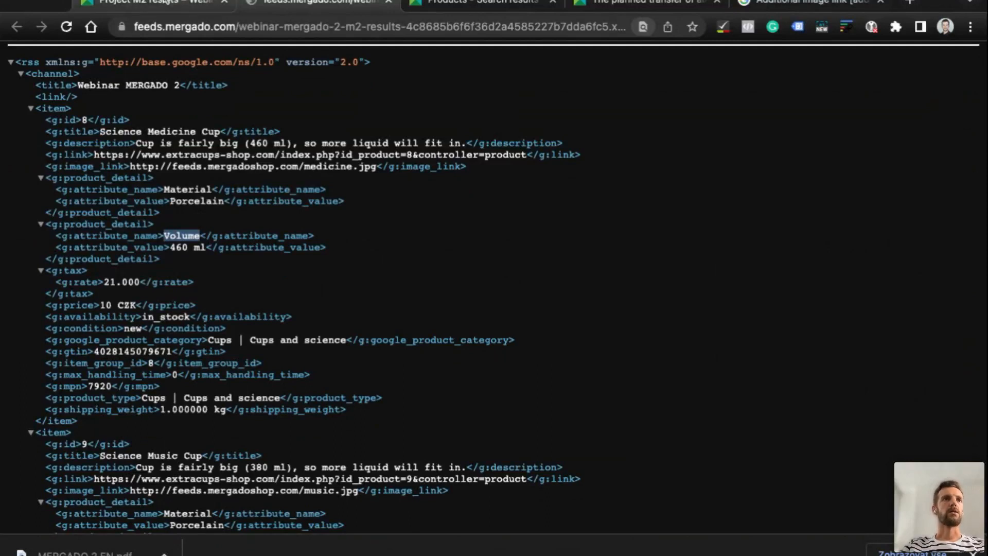
Go back to the Webinar MERGADO 2 store's export list and open the M2 NEW project
click(167, 4)
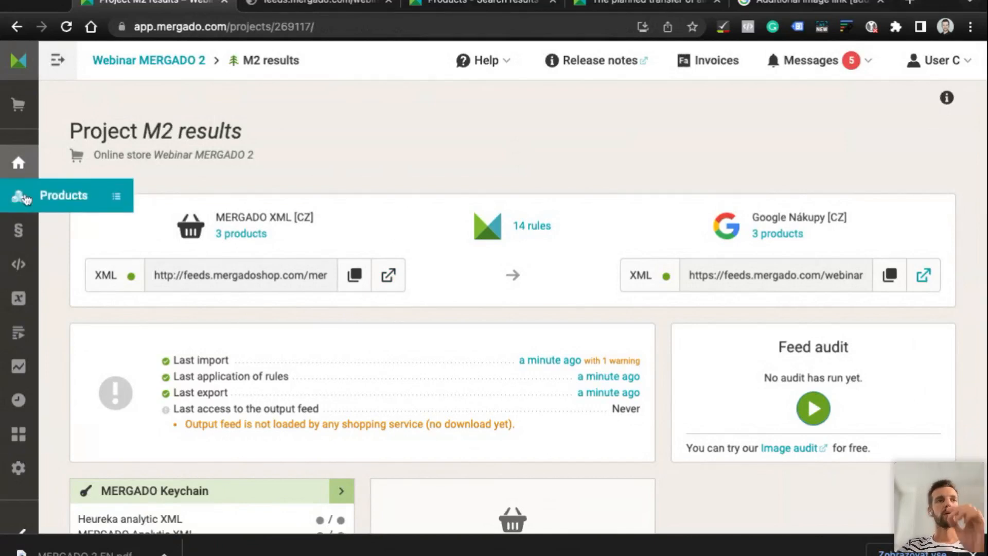
click(128, 61)
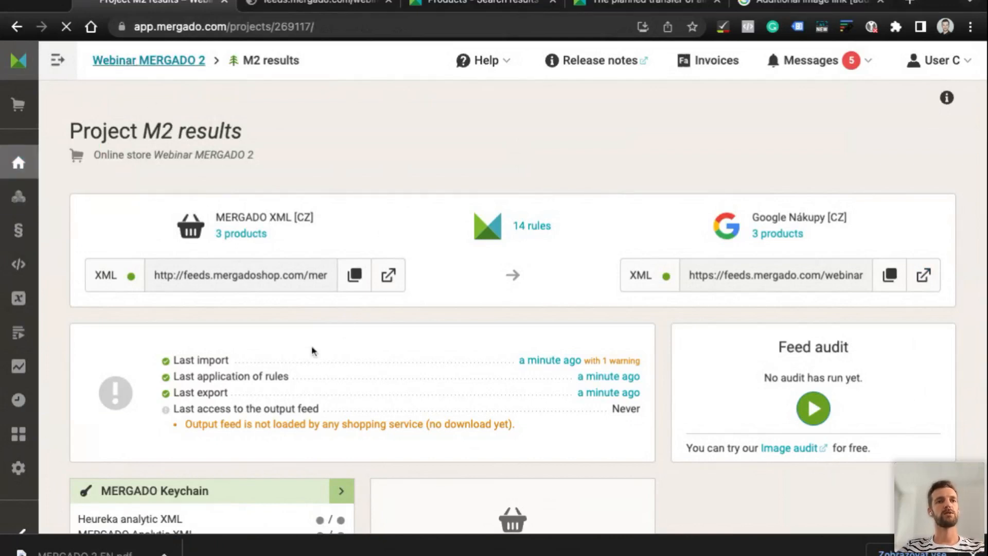
click(177, 63)
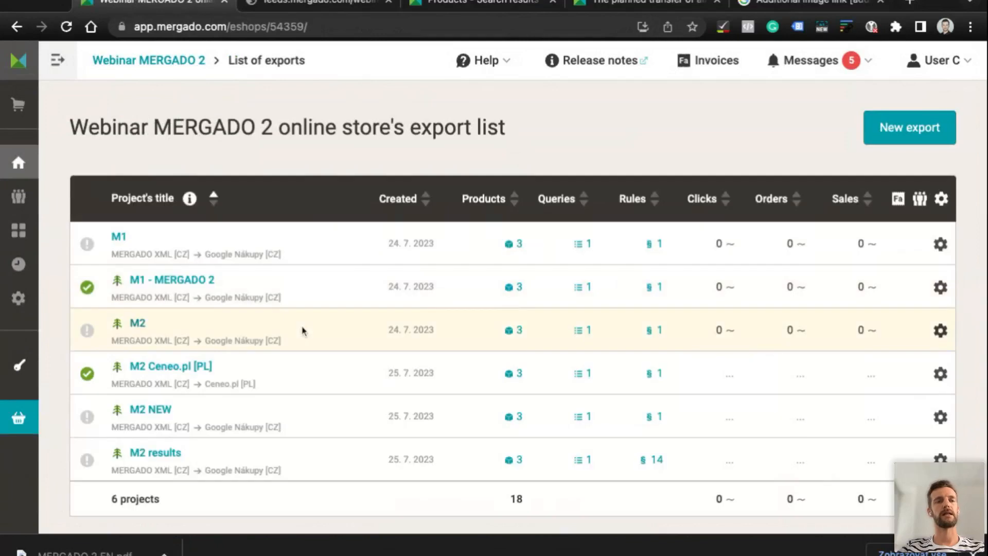
scroll(302, 331, down, 1)
scroll(302, 331, down, 1)
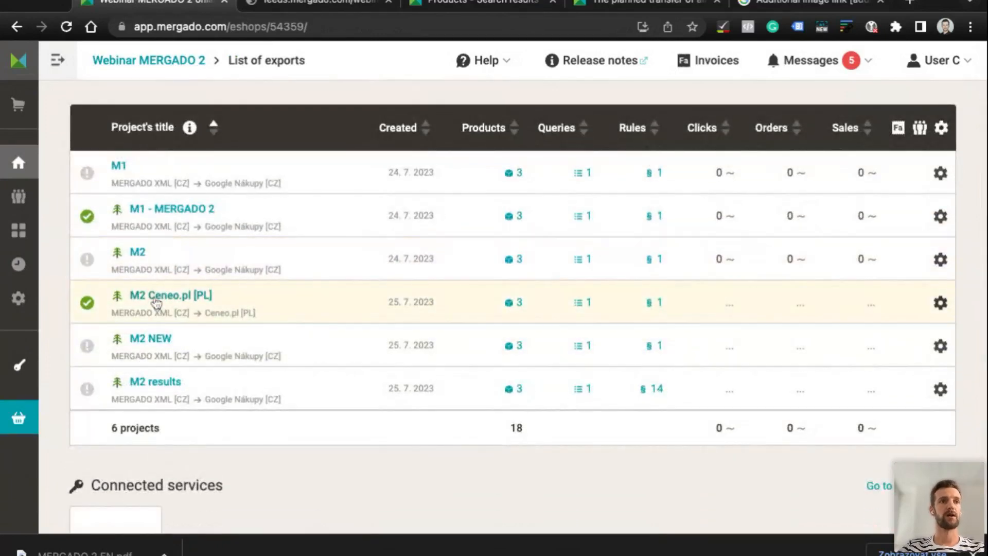
click(151, 346)
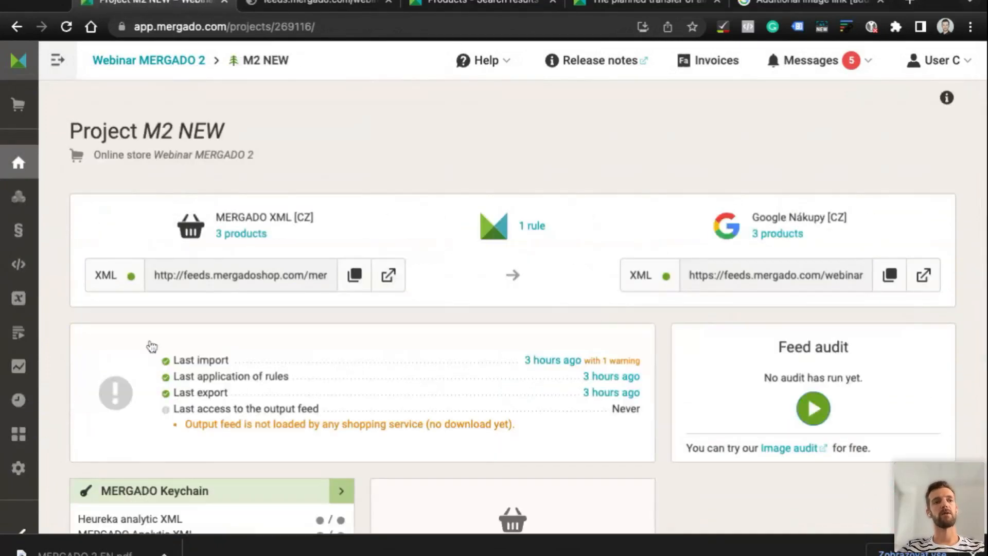
Open the M2 NEW product list and examine the Science Mini English Course Cup's elements, highlighting g:image_link
click(26, 200)
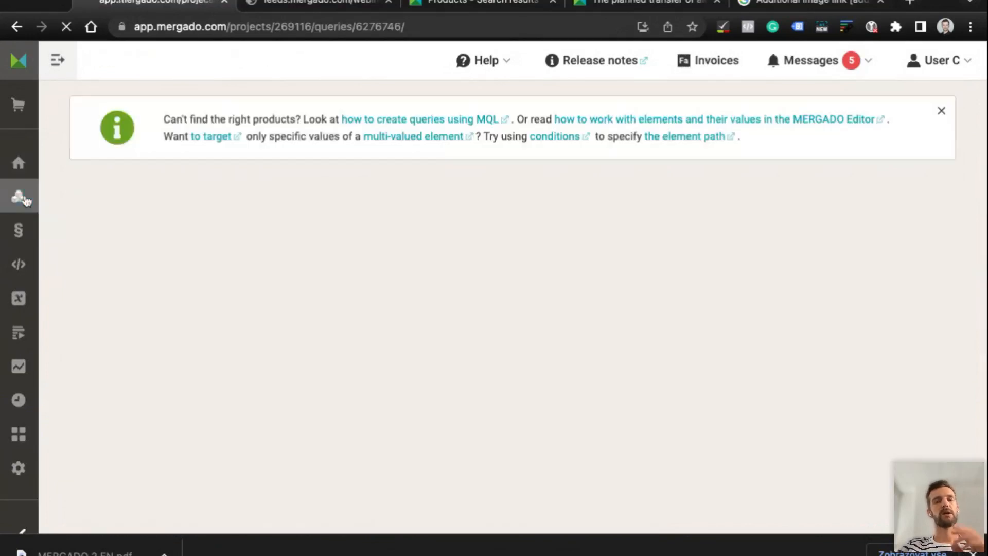
scroll(308, 237, down, 1)
scroll(307, 236, down, 10)
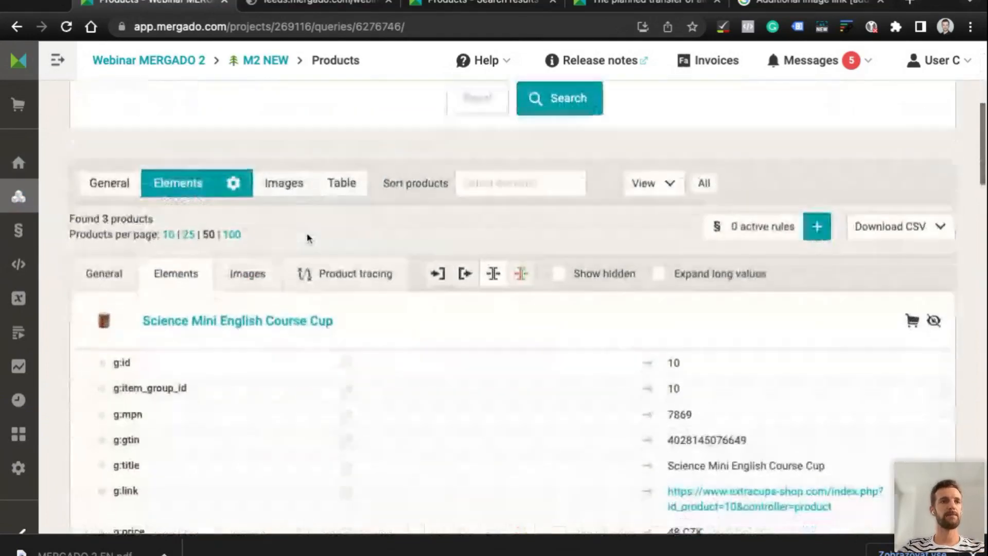
scroll(144, 322, down, 2)
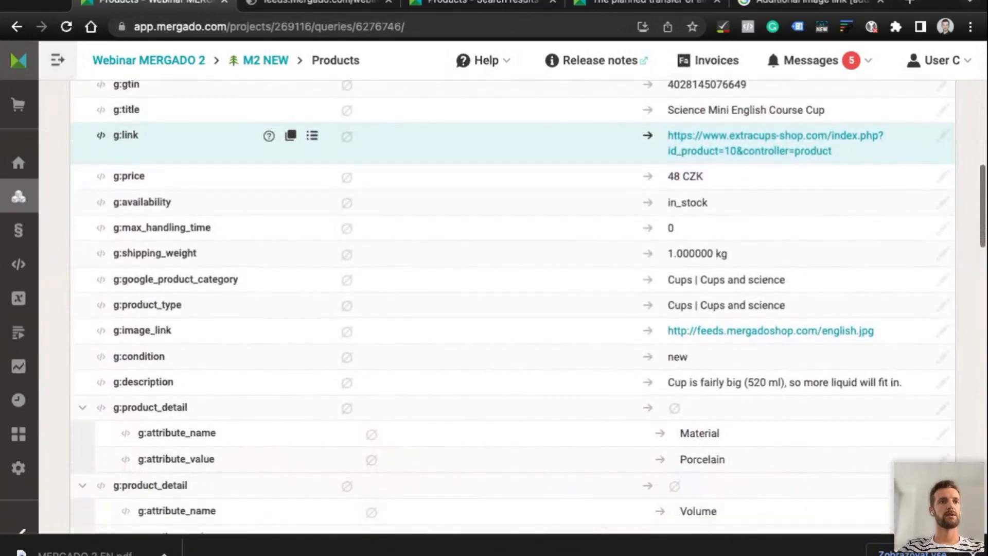
scroll(144, 322, down, 4)
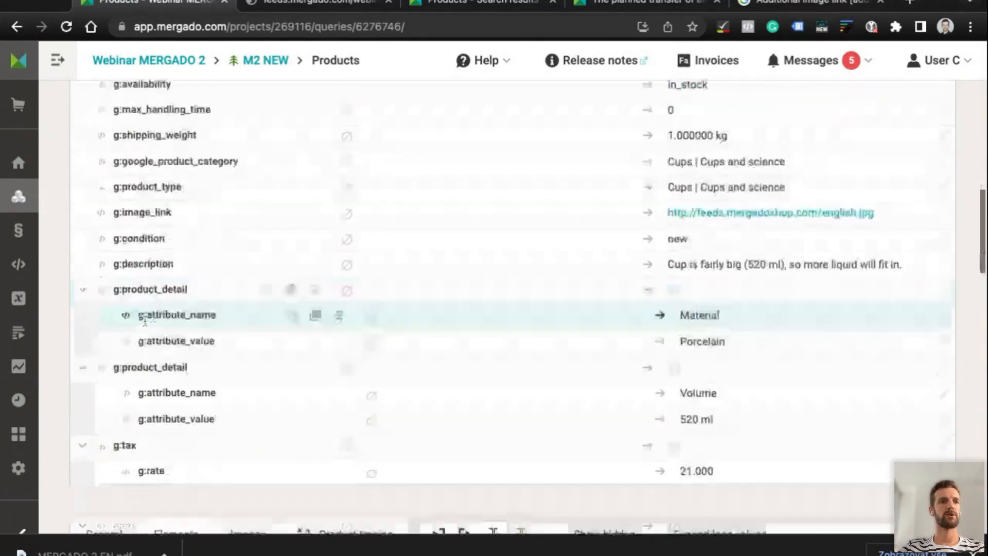
scroll(129, 325, up, 4)
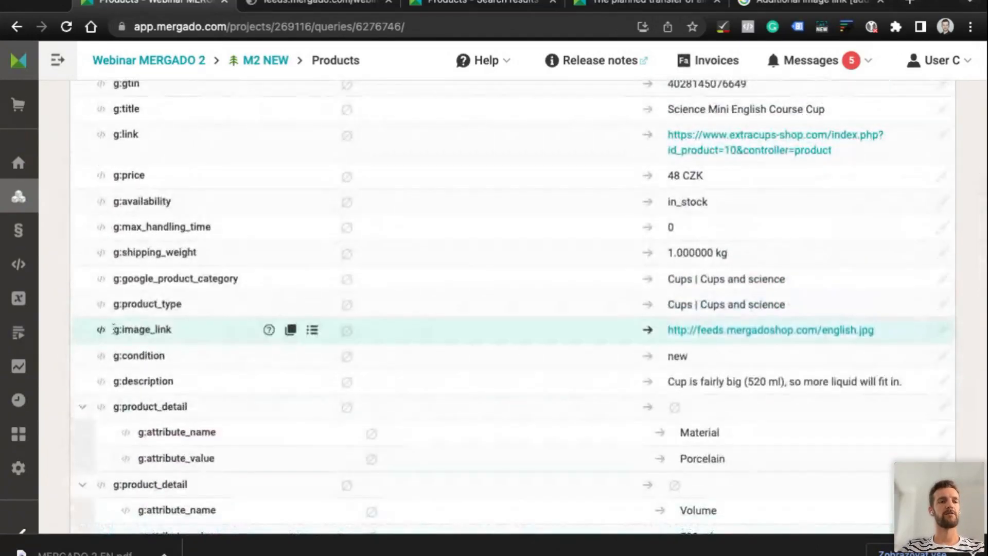
double_click(169, 328)
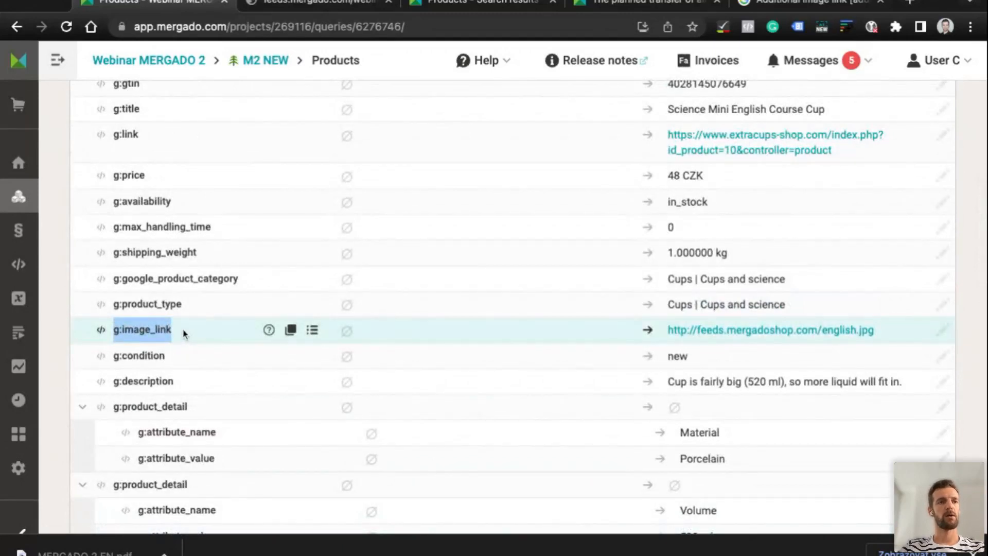
scroll(184, 333, down, 2)
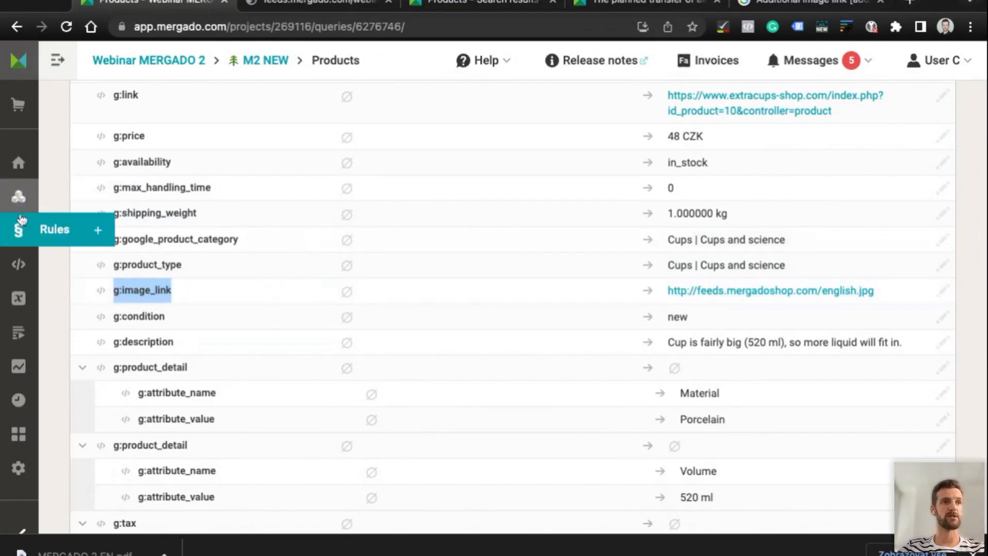
Open the M2 NEW project's elements and search them for "addit" to check the g:additional_image_link element
click(18, 265)
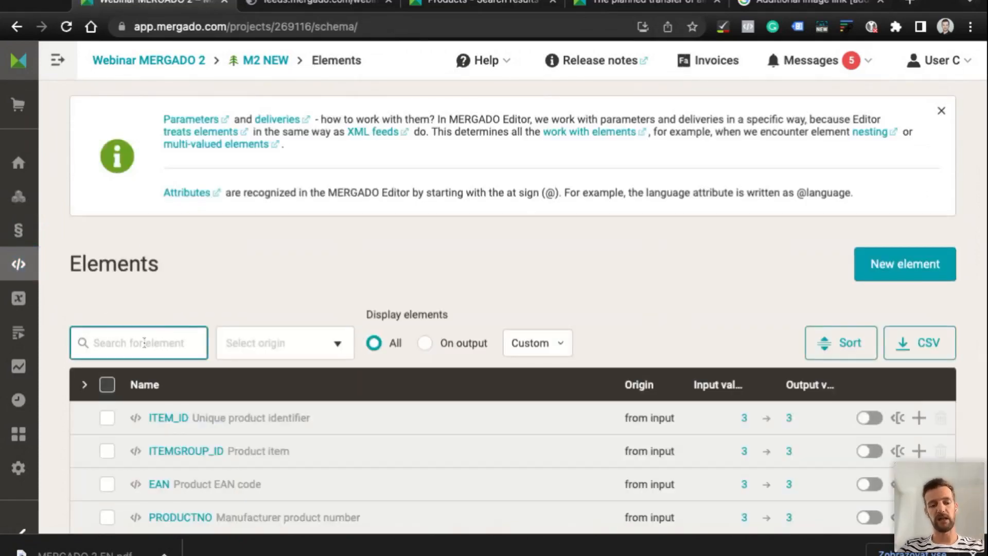
text(addit)
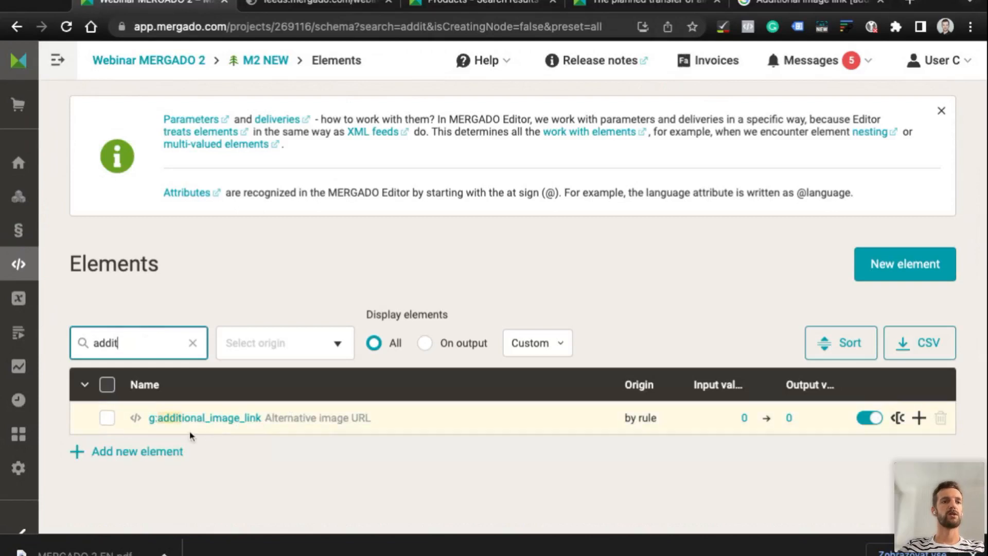
click(197, 432)
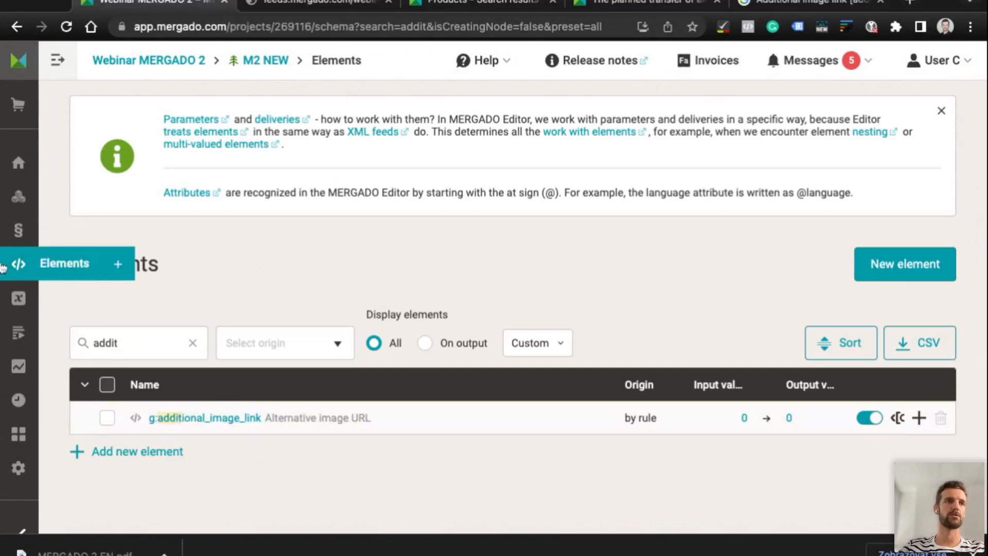
Start a new rule in the M2 NEW project and name it "1. additional image"
mouse_move(17, 237)
click(98, 230)
mouse_move(18, 229)
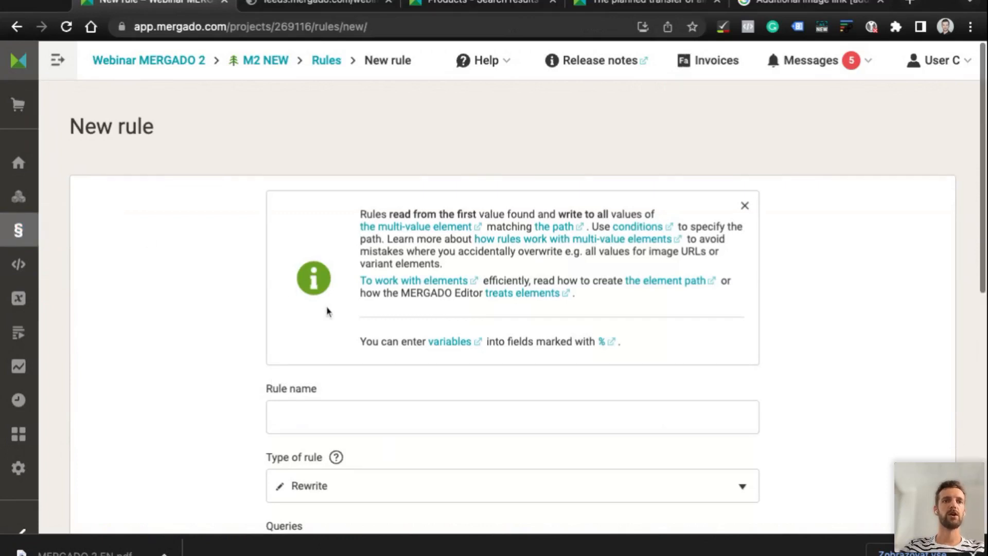
scroll(327, 309, down, 3)
click(349, 272)
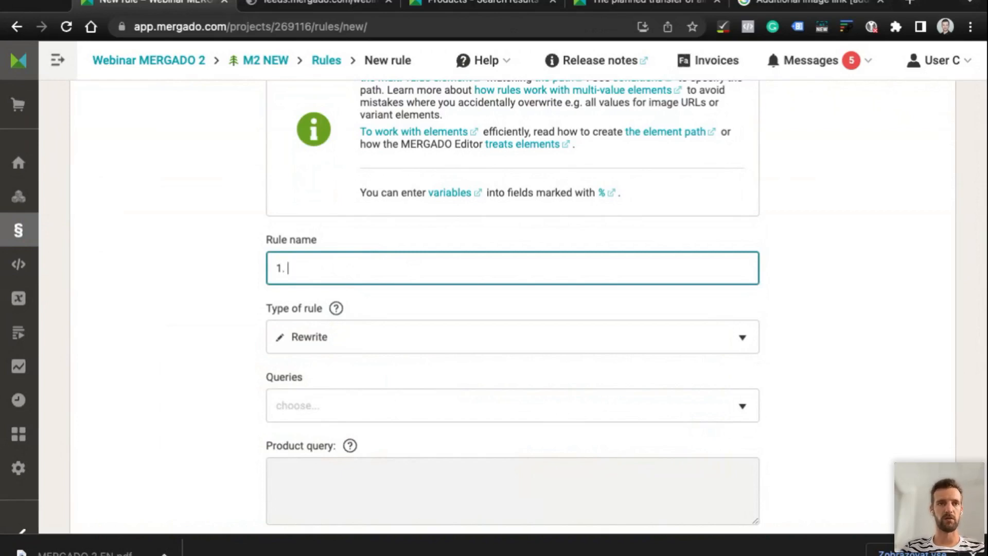
text(ddi)
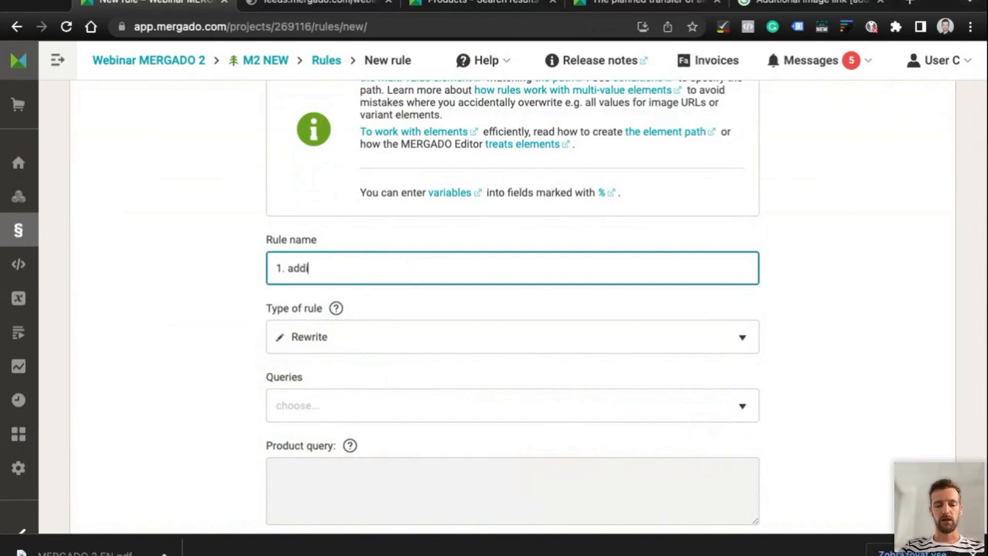
text(tion al image)
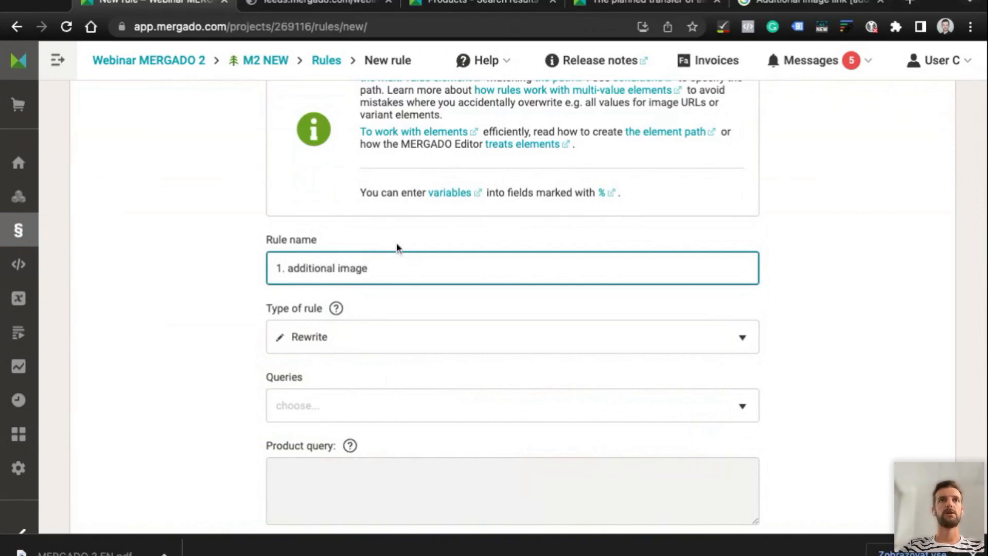
key(Tab)
Keep the rule type as Rewrite and apply the rule to the All products query
scroll(317, 344, down, 1)
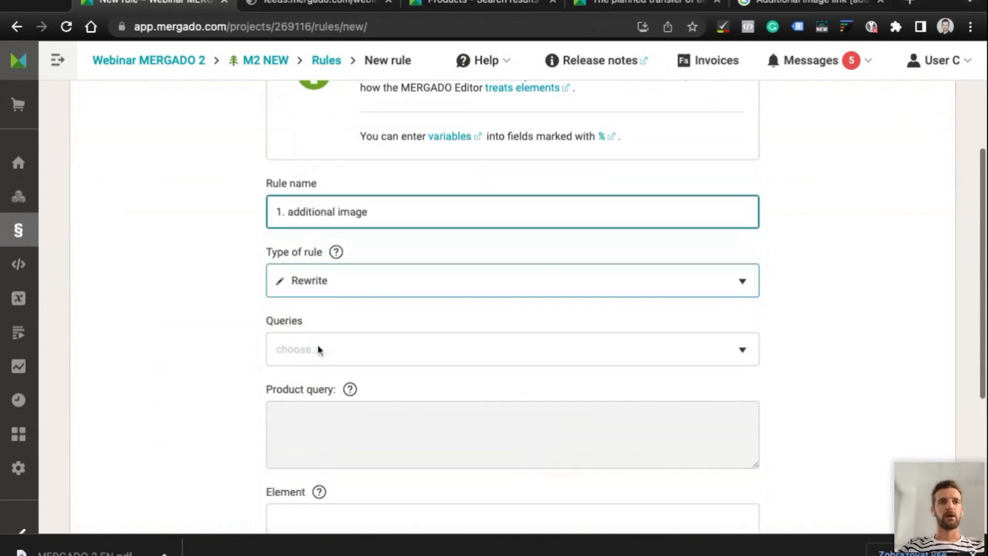
scroll(317, 350, down, 1)
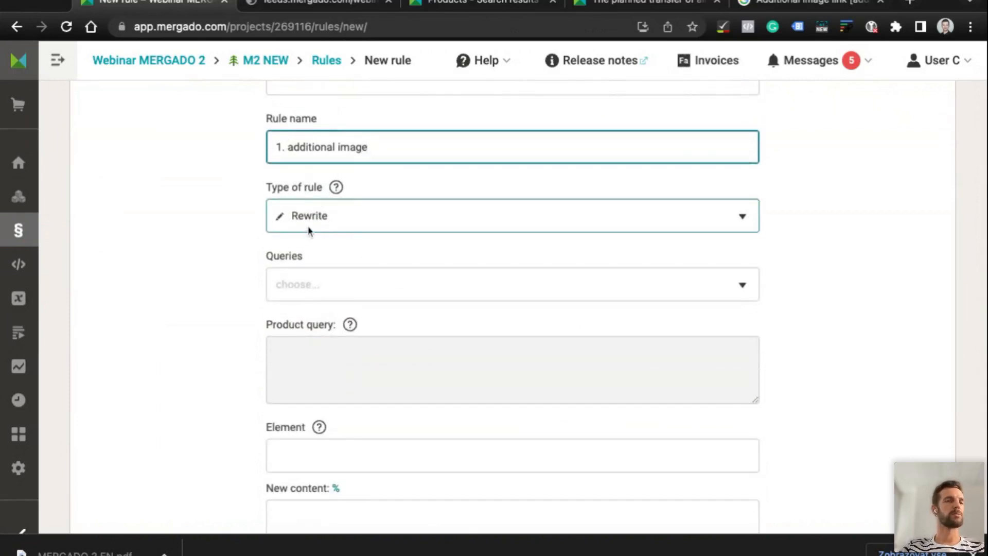
scroll(309, 229, down, 1)
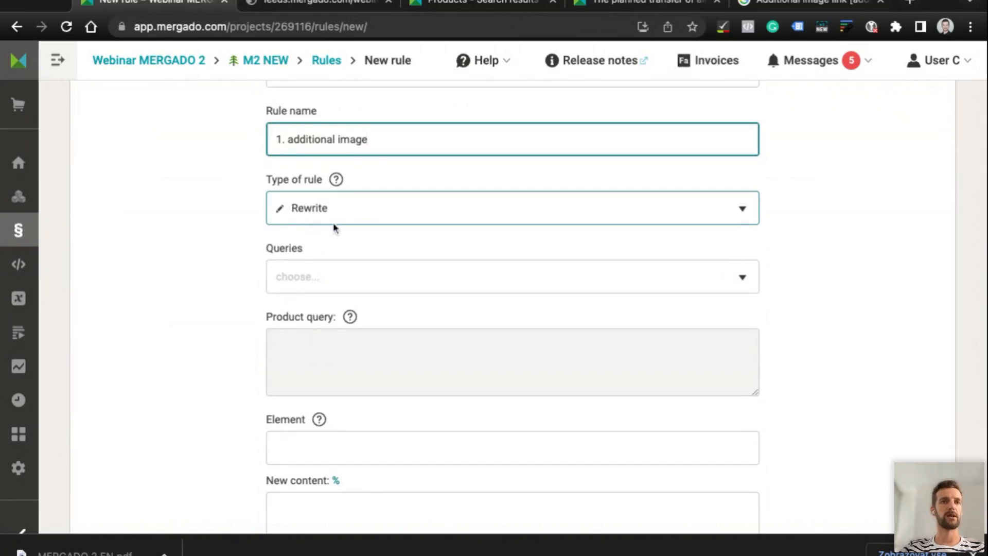
scroll(296, 267, down, 1)
click(311, 217)
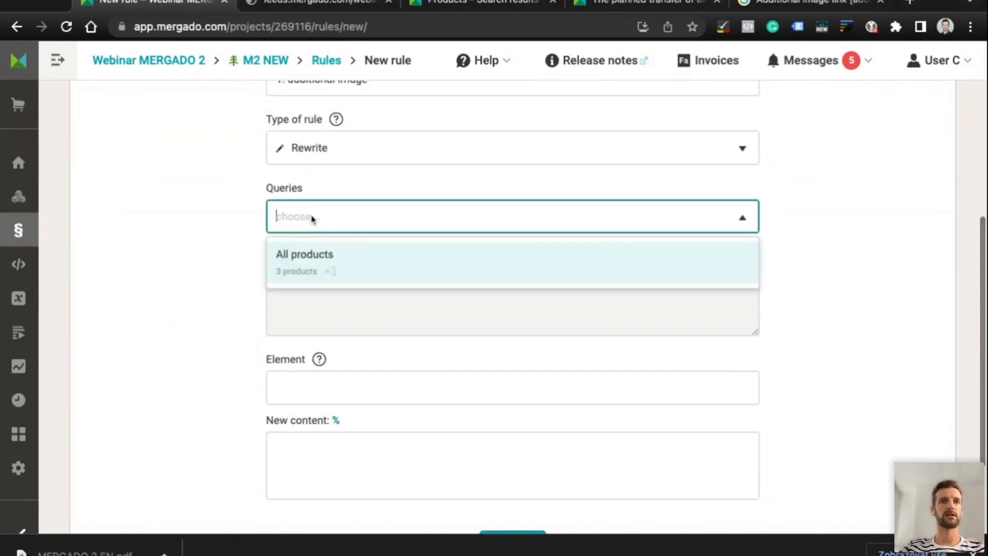
click(315, 147)
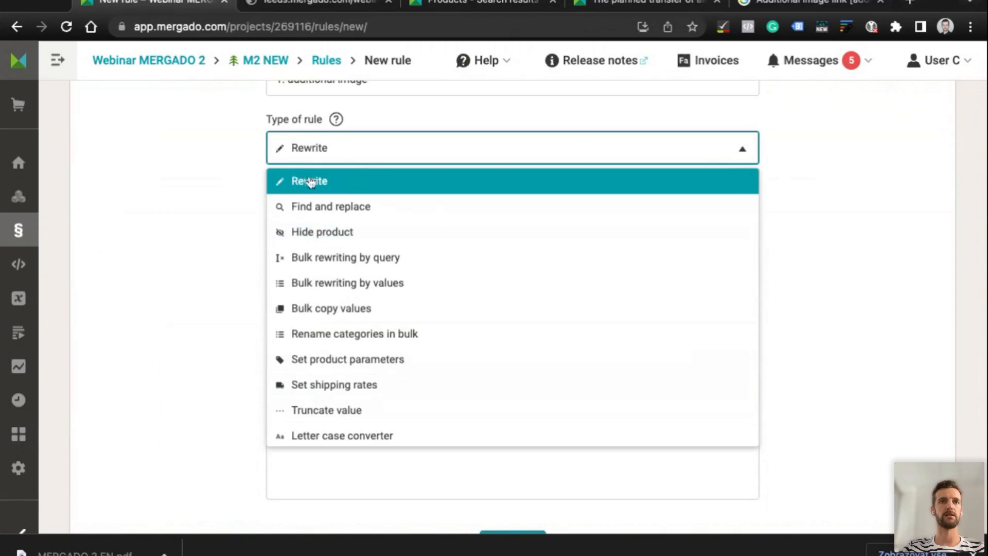
click(263, 176)
click(291, 216)
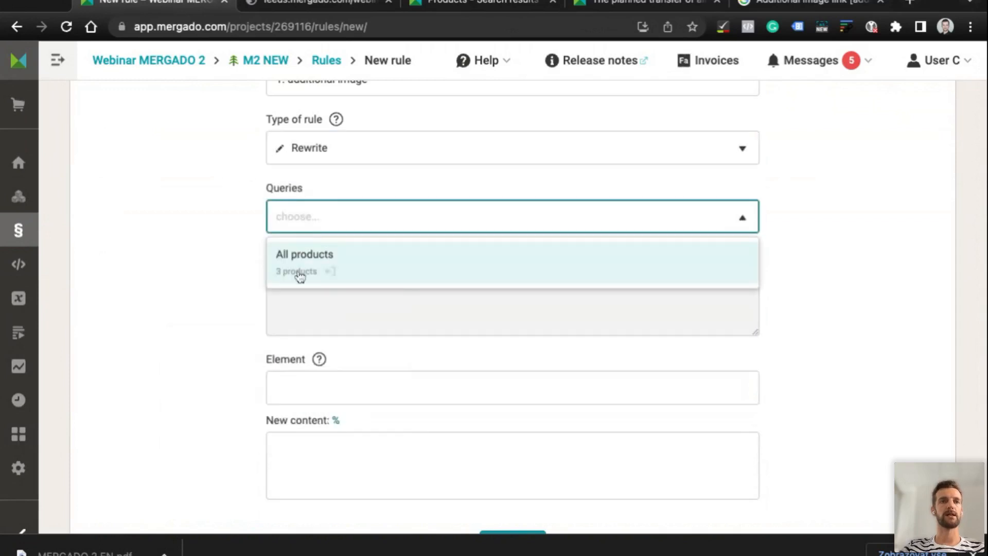
click(300, 272)
click(216, 276)
Choose g:additional_image_link as the element the rule rewrites, ready to enter its new content
scroll(211, 276, down, 2)
click(320, 294)
text(add)
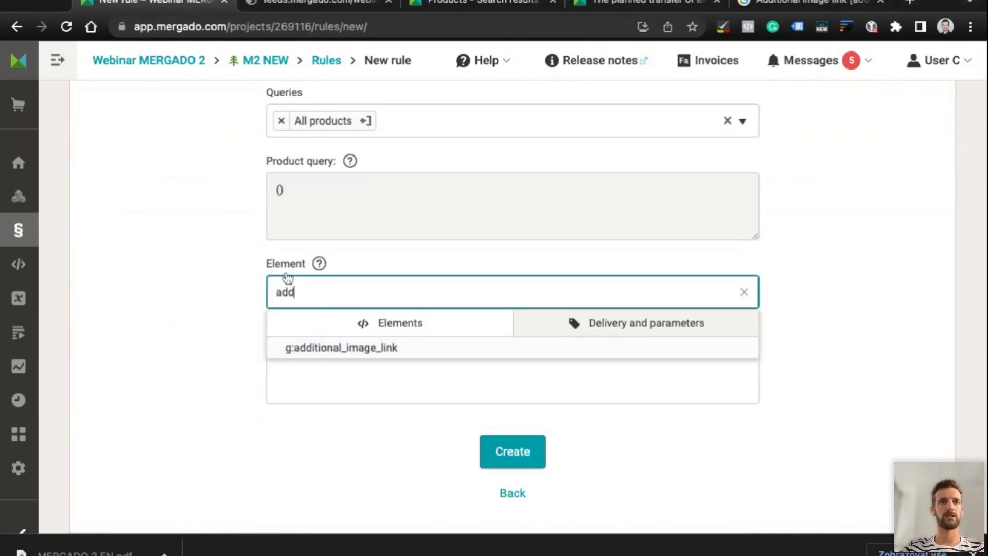
click(311, 348)
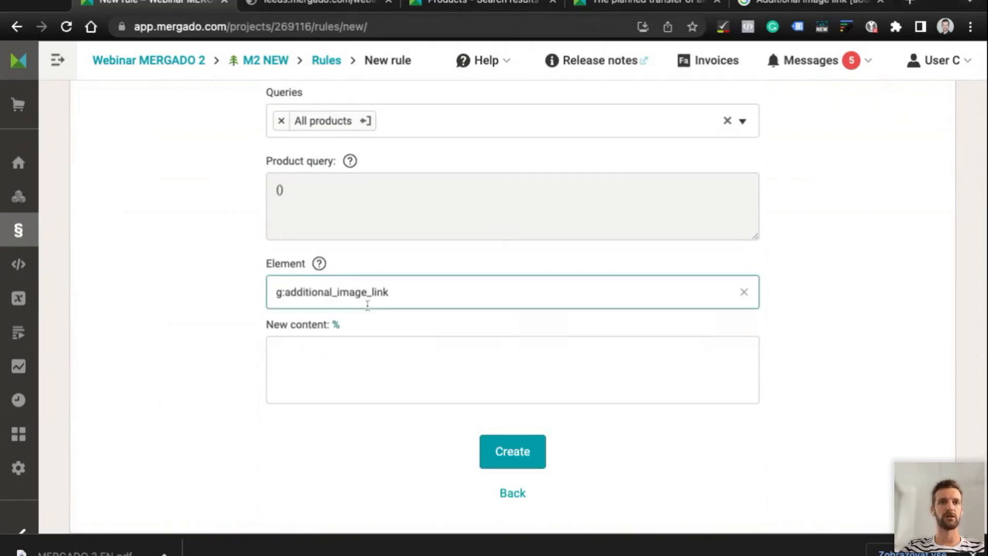
click(288, 387)
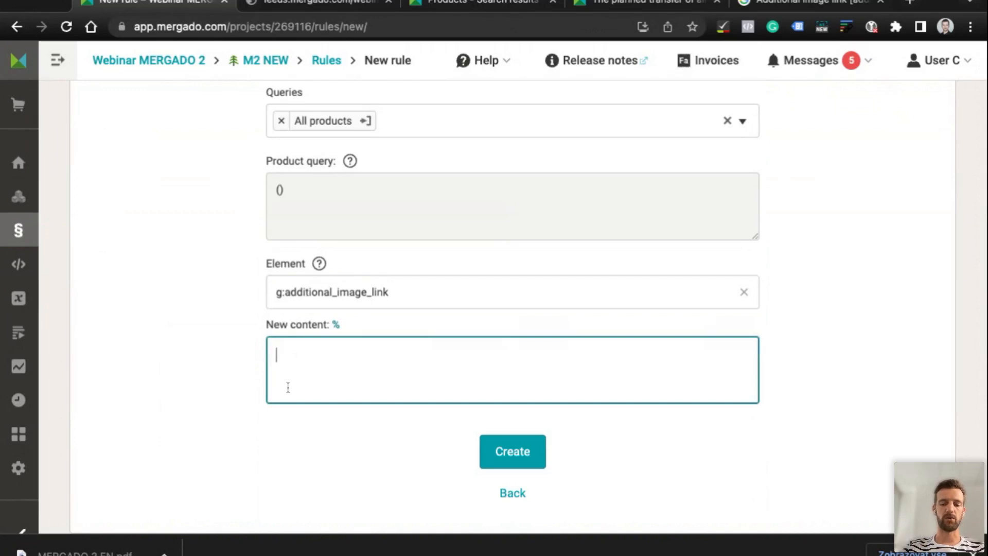
text(%)
key(BackSpace)
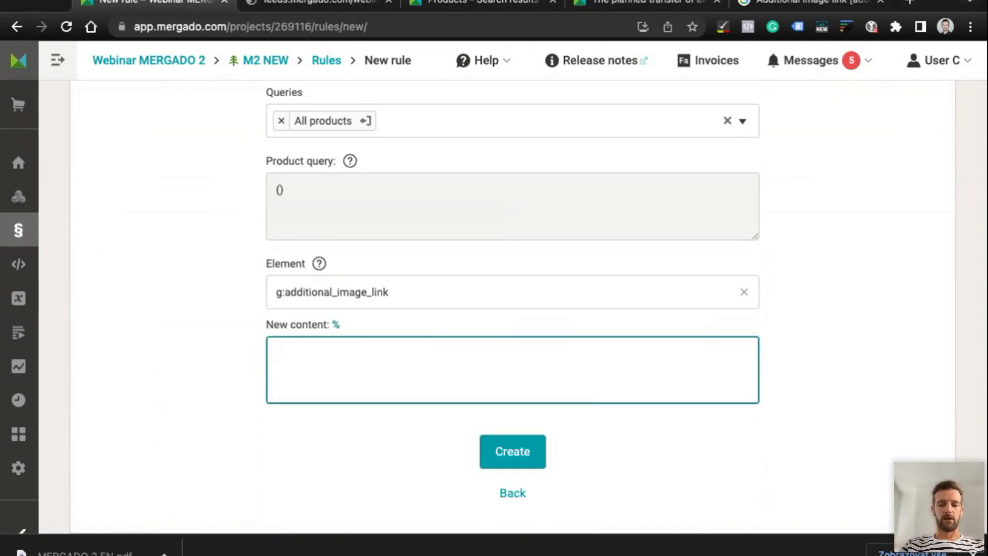
text(url1)
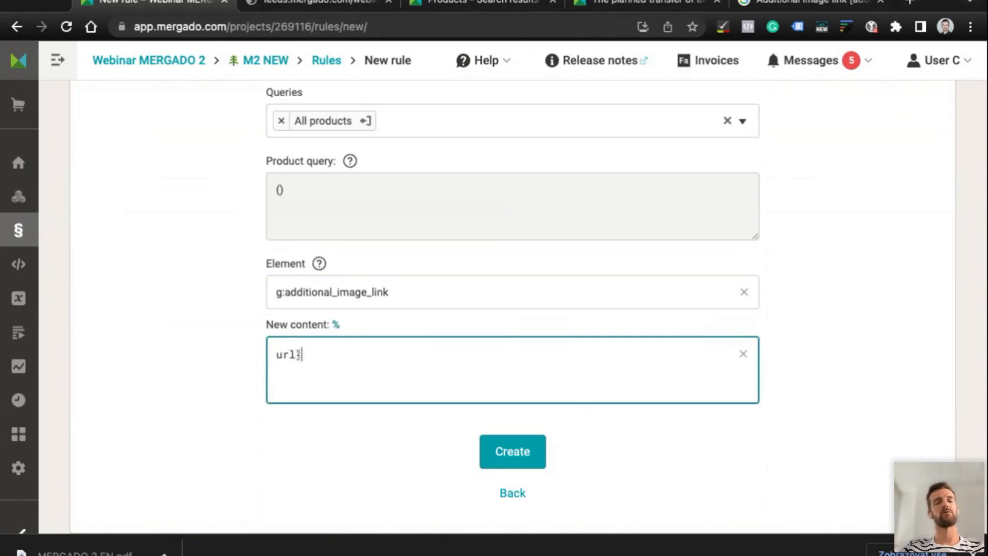
double_click(278, 353)
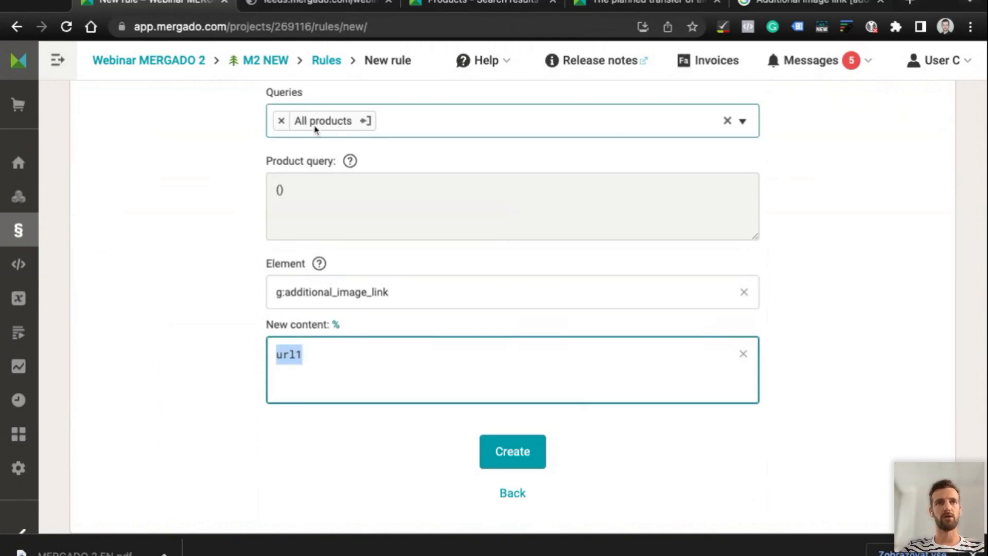
key(BackSpace)
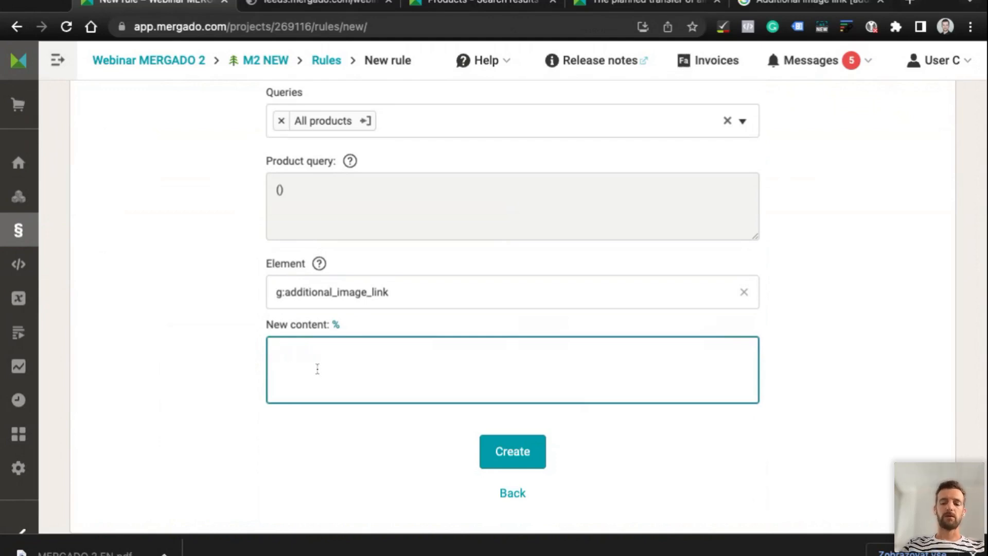
Set the rule's new content to the %IMAGE% variable and create the rule
text(%)
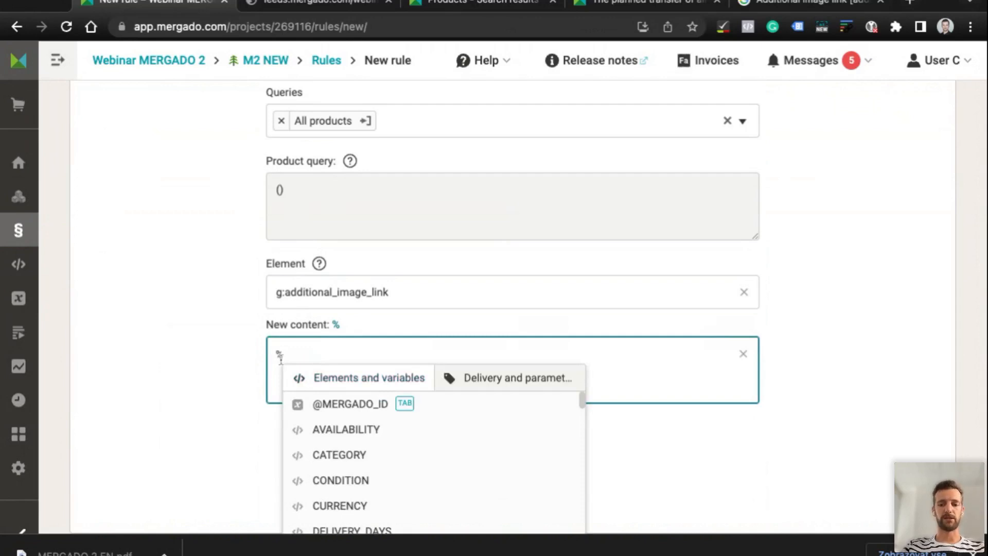
text(ima)
scroll(337, 383, down, 1)
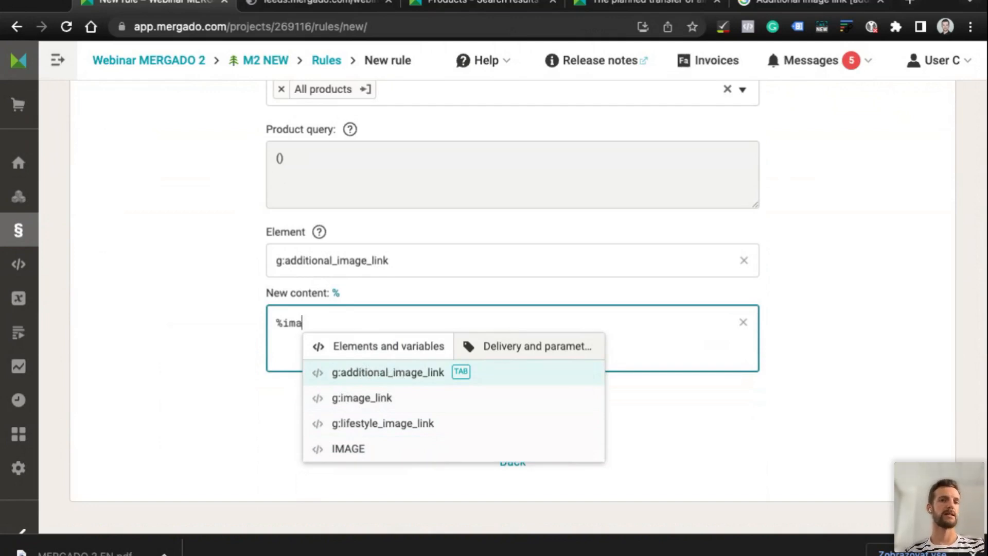
click(366, 452)
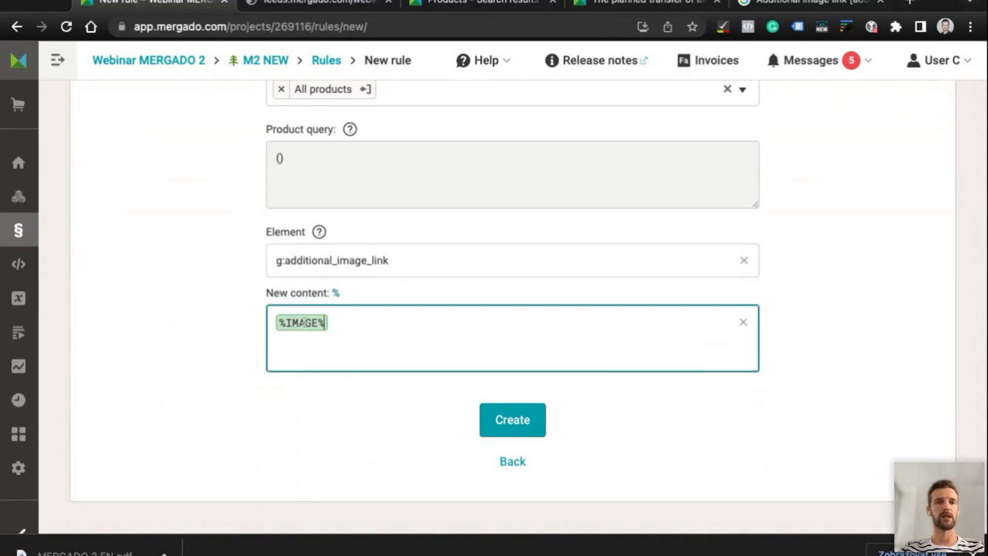
click(533, 426)
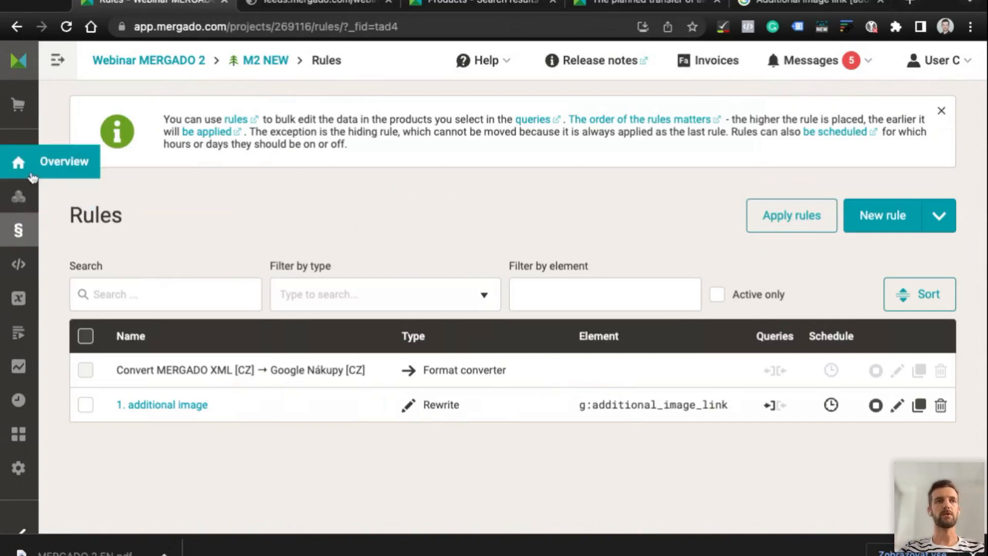
Open the M2 NEW product list and turn off the custom MQL query mode for the product search
click(18, 195)
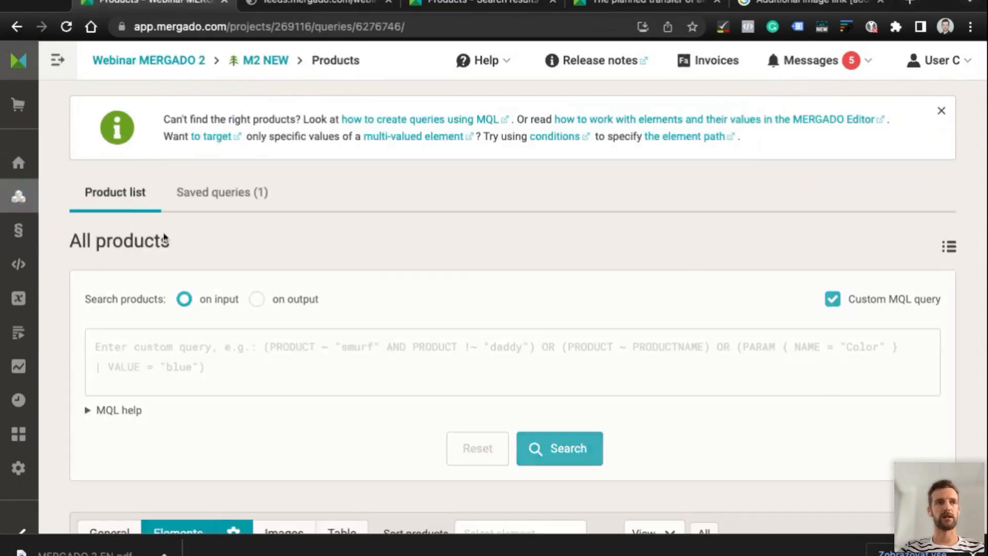
scroll(245, 350, down, 5)
scroll(242, 348, up, 1)
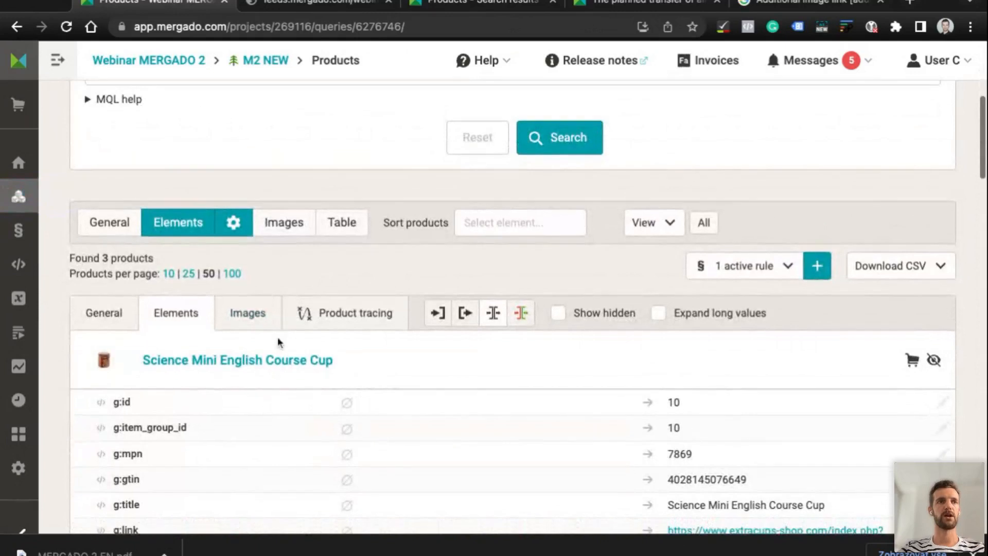
scroll(277, 337, down, 1)
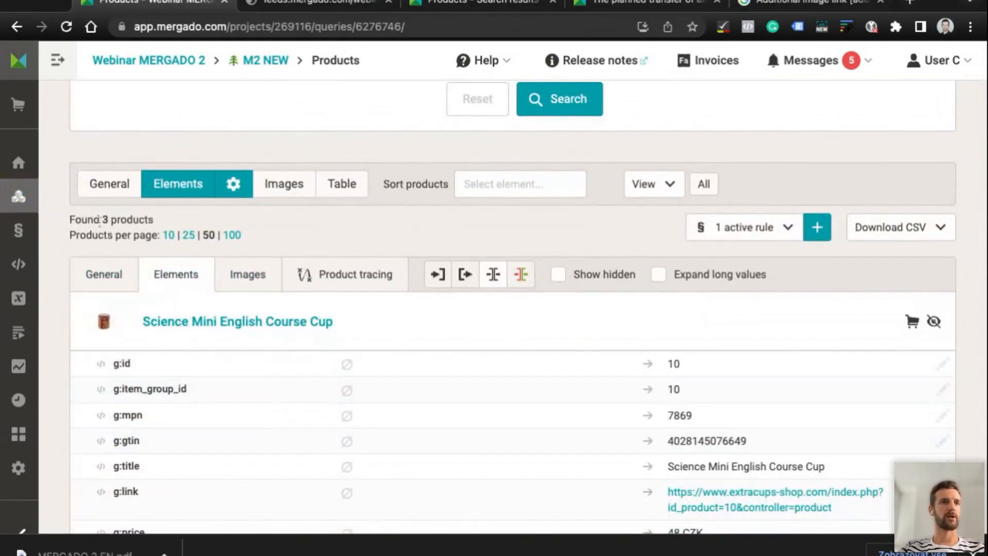
scroll(286, 236, up, 4)
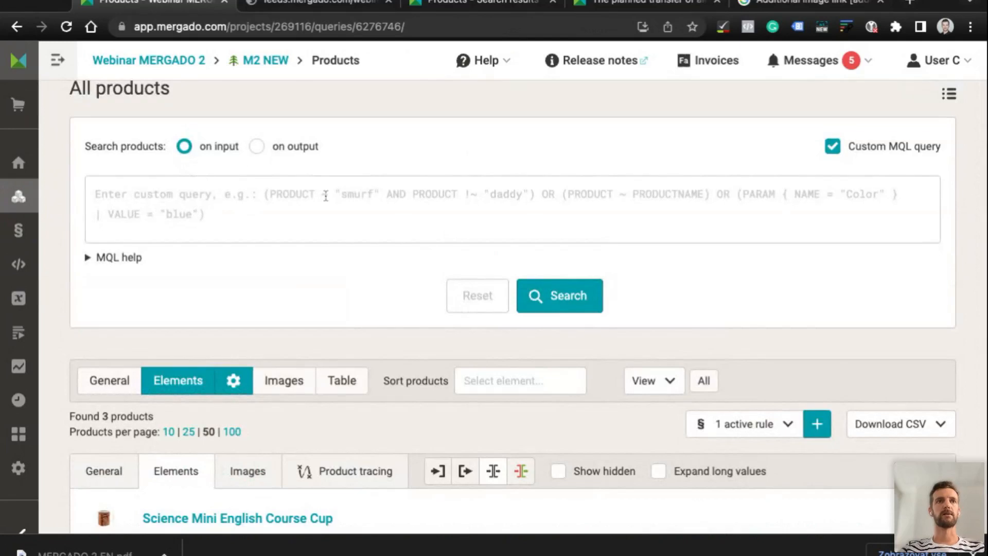
click(296, 219)
click(832, 146)
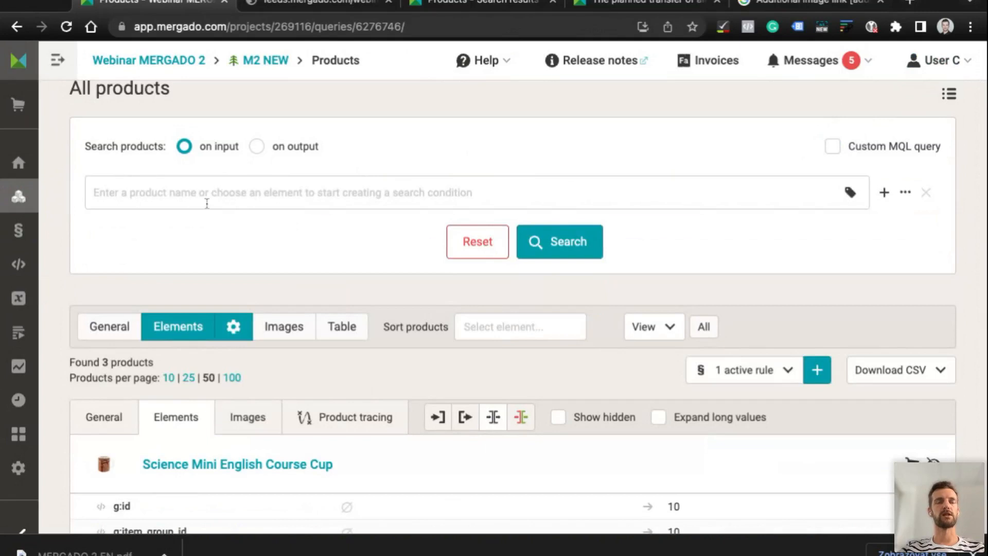
click(191, 188)
click(61, 212)
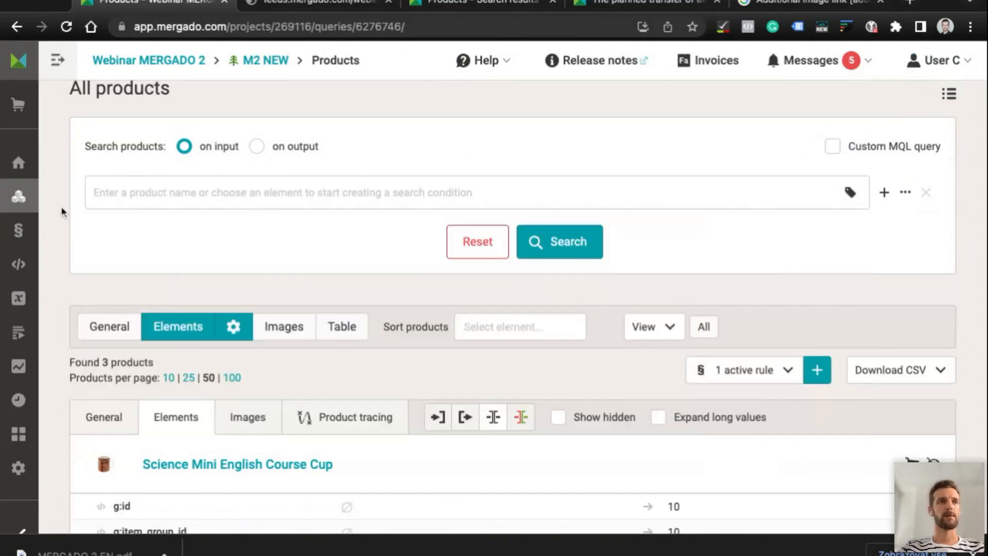
Enable change tracking in the Science Mini English Course Cup's product tracing and highlight "on traced products" in the notice
scroll(62, 212, down, 5)
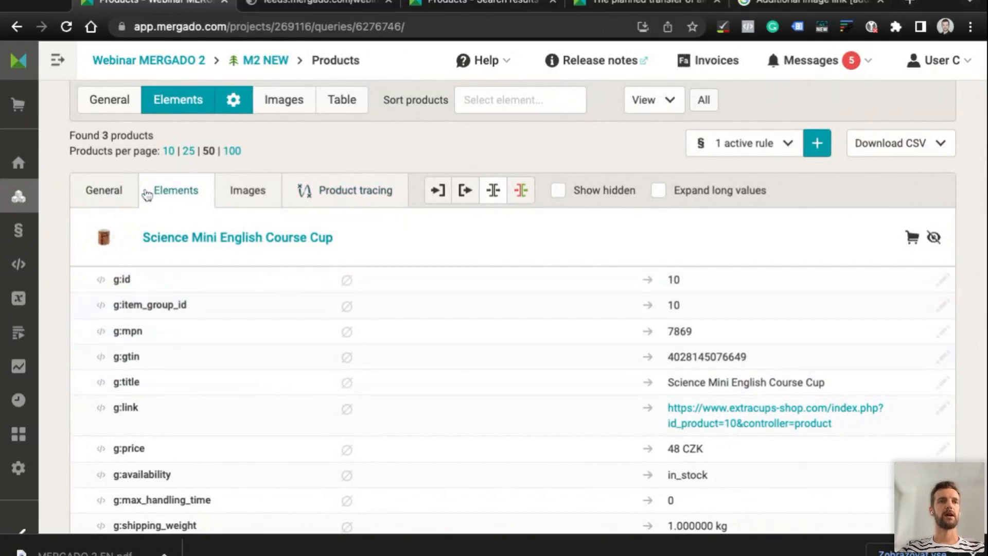
scroll(148, 192, up, 2)
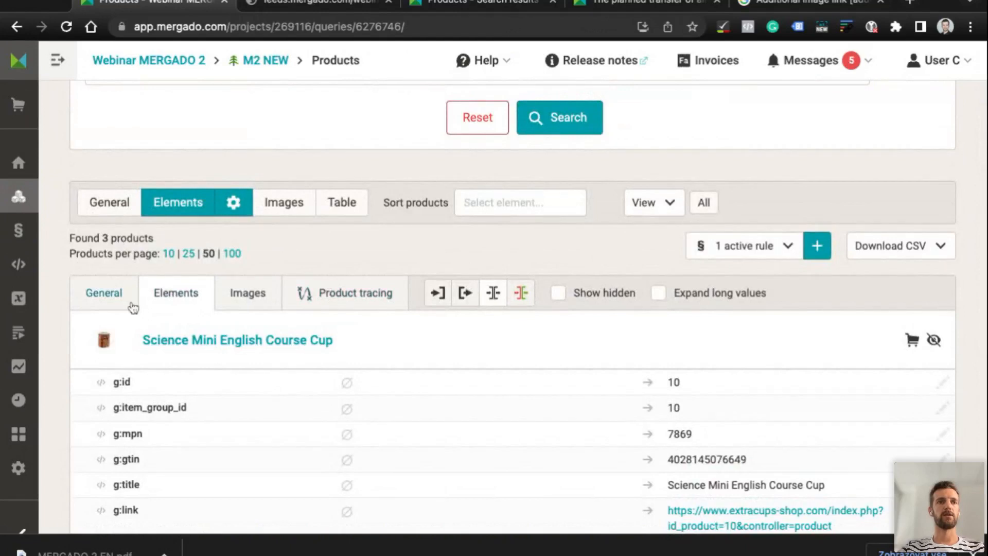
click(343, 292)
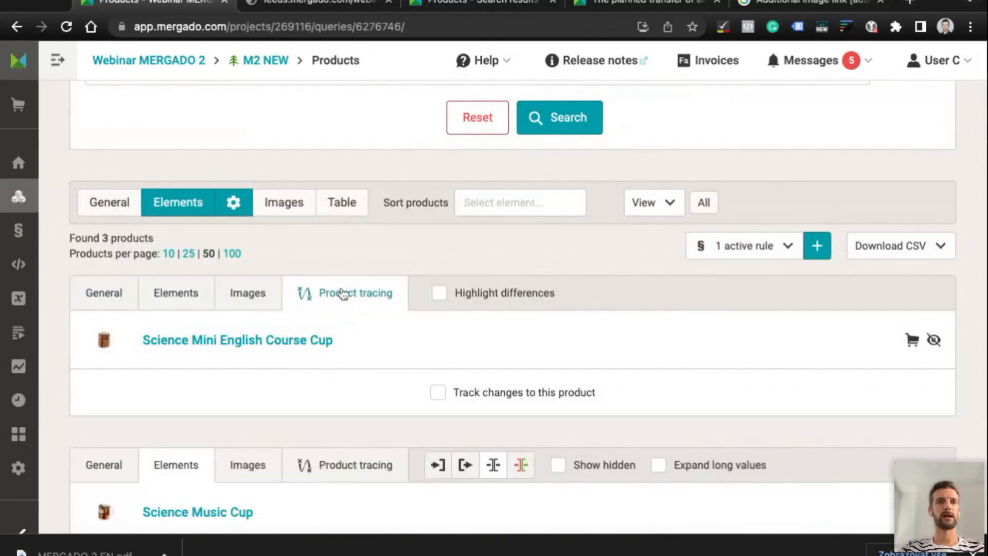
click(438, 393)
scroll(438, 394, down, 2)
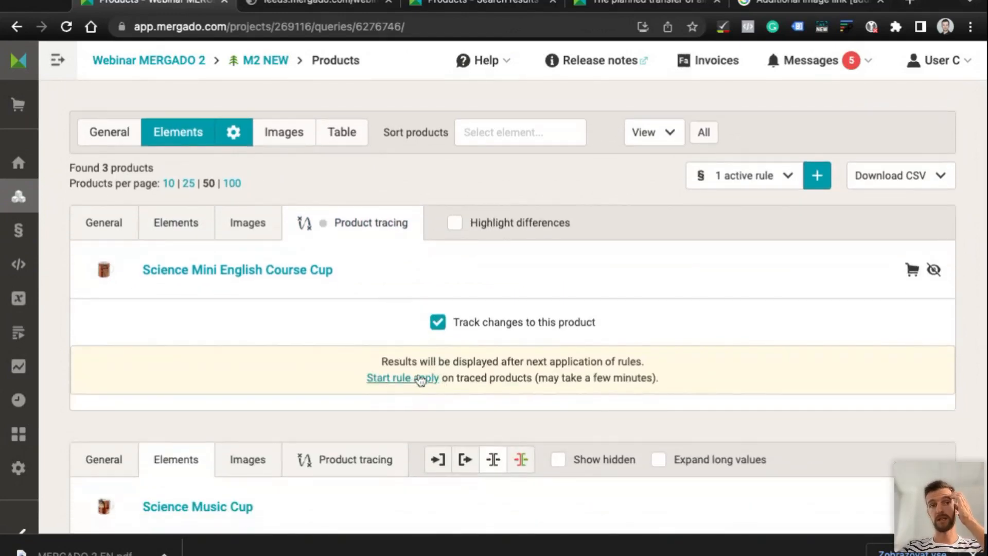
drag(443, 378, 535, 378)
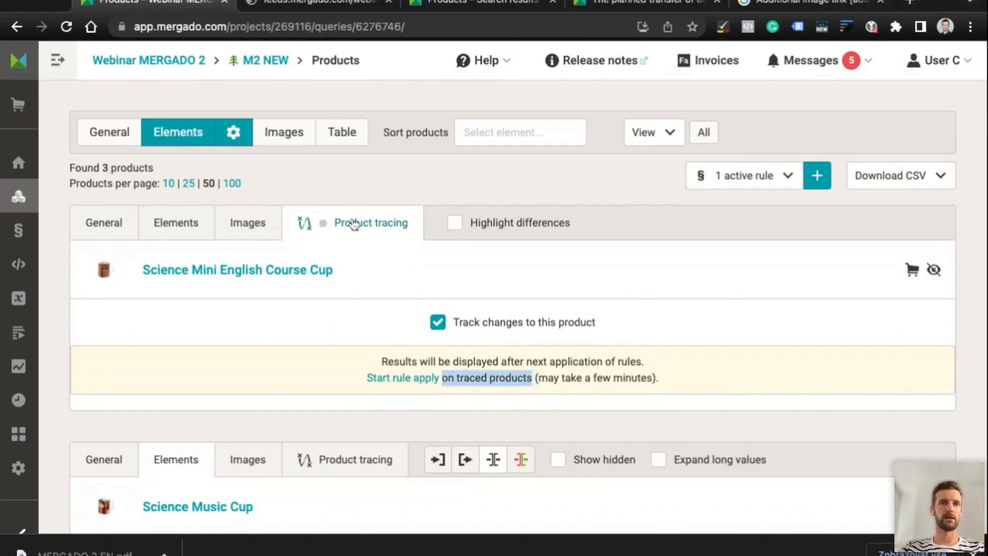
Apply the rules on traced products and open the Science Mini English Course Cup's product tracing report
click(401, 379)
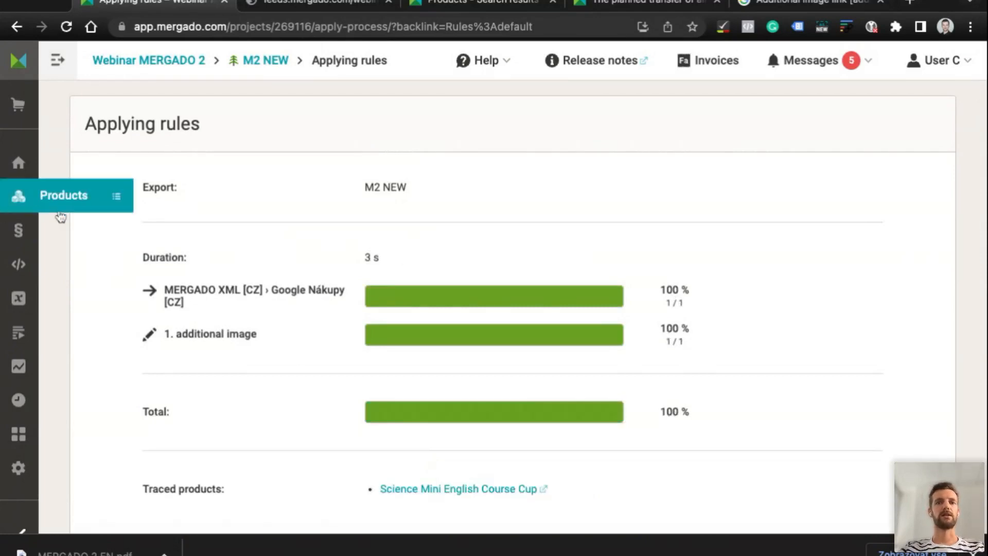
scroll(311, 348, down, 2)
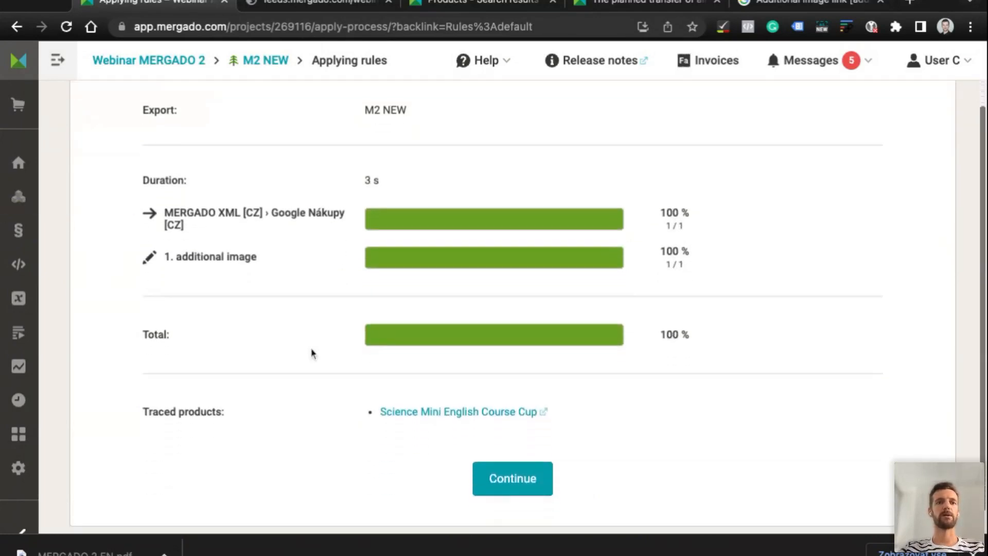
click(449, 416)
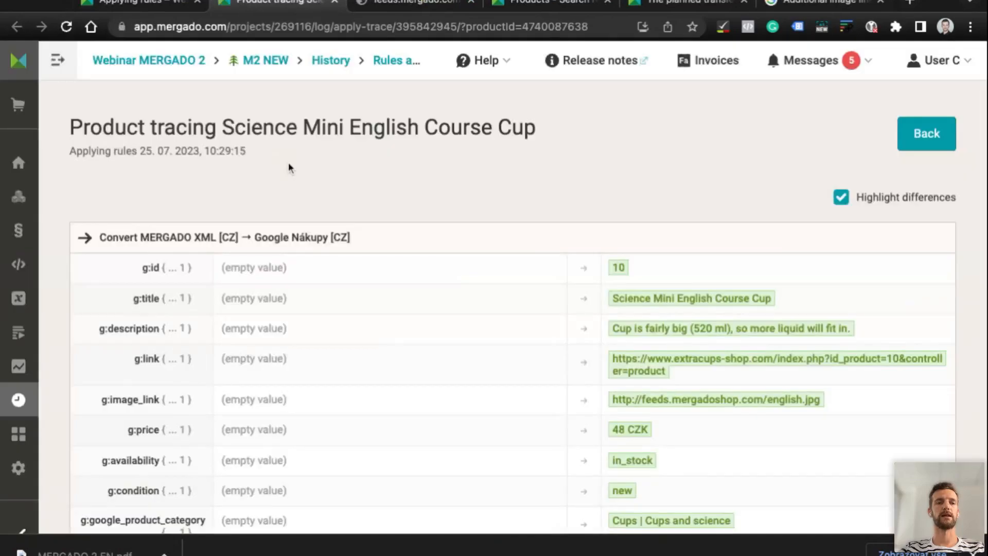
Review the tracing report from the MERGADO XML to Google Nákupy conversion down to the additional image rule, highlighting the conversion heading
scroll(292, 257, down, 2)
scroll(291, 257, up, 1)
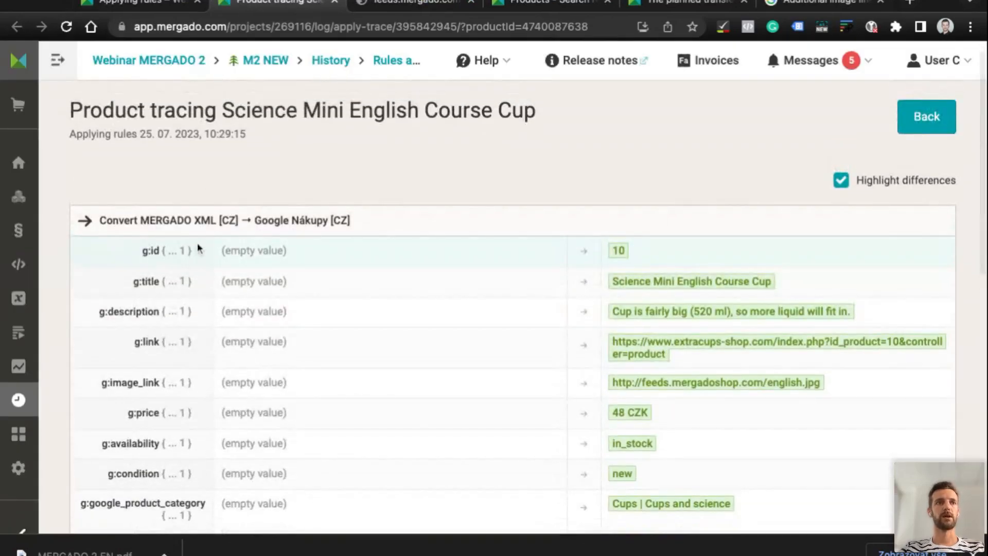
scroll(197, 242, down, 7)
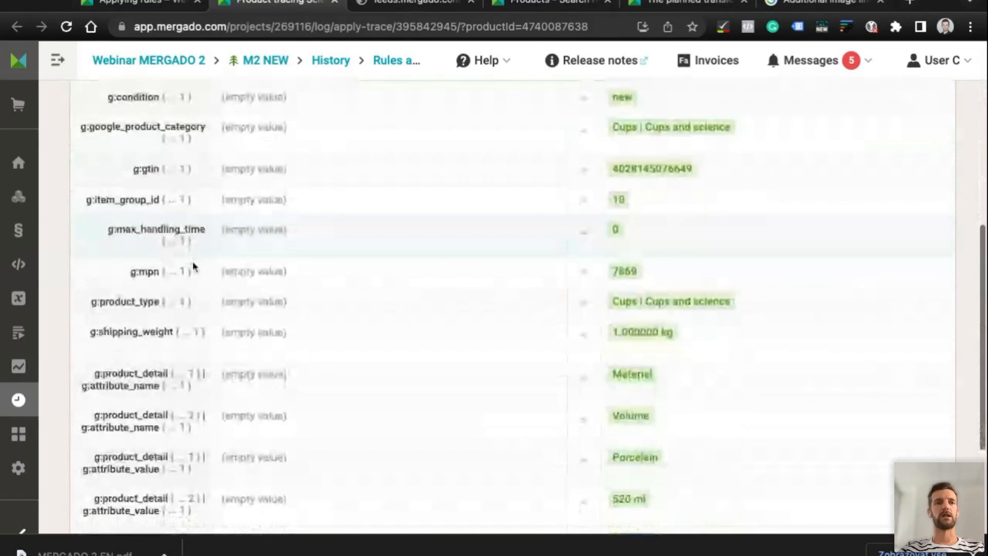
scroll(194, 266, down, 3)
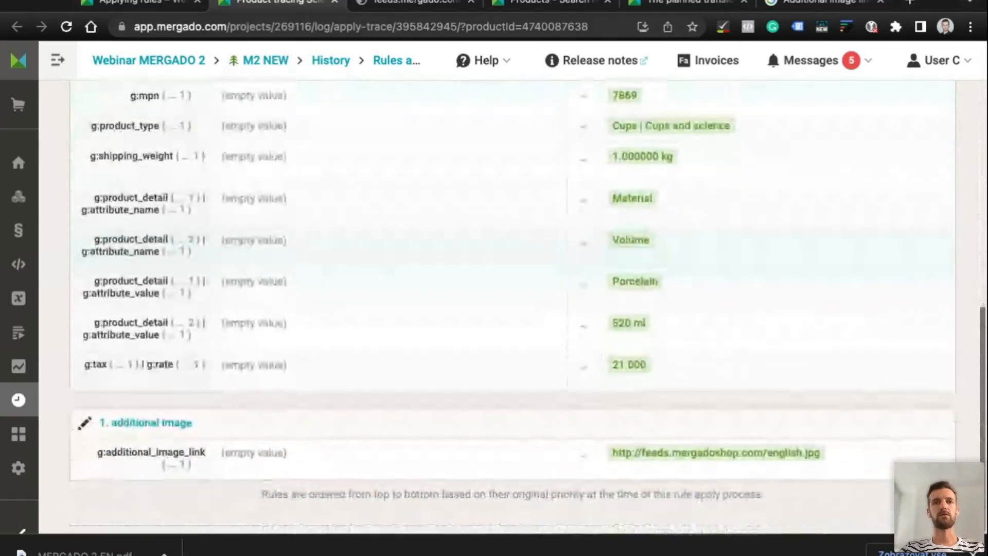
scroll(155, 122, up, 10)
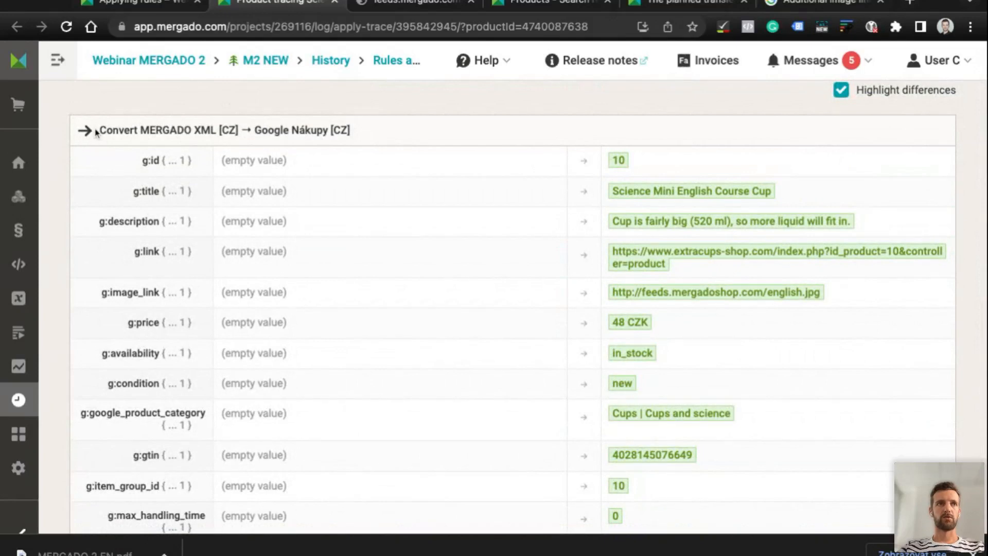
drag(99, 131, 301, 130)
scroll(132, 172, down, 6)
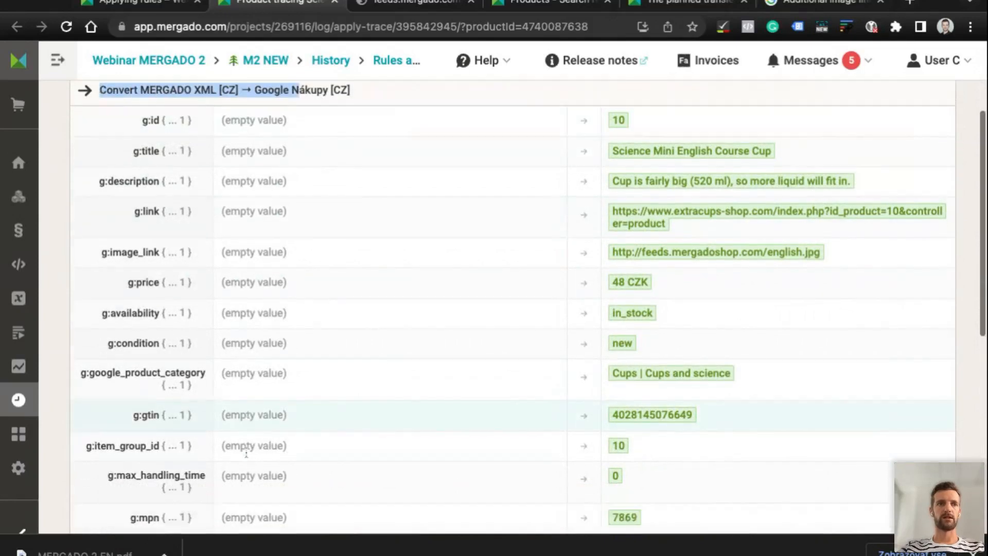
Examine the additional image rule's change in the tracing report, highlighting g:additional_image_link and its new URL
scroll(121, 428, down, 3)
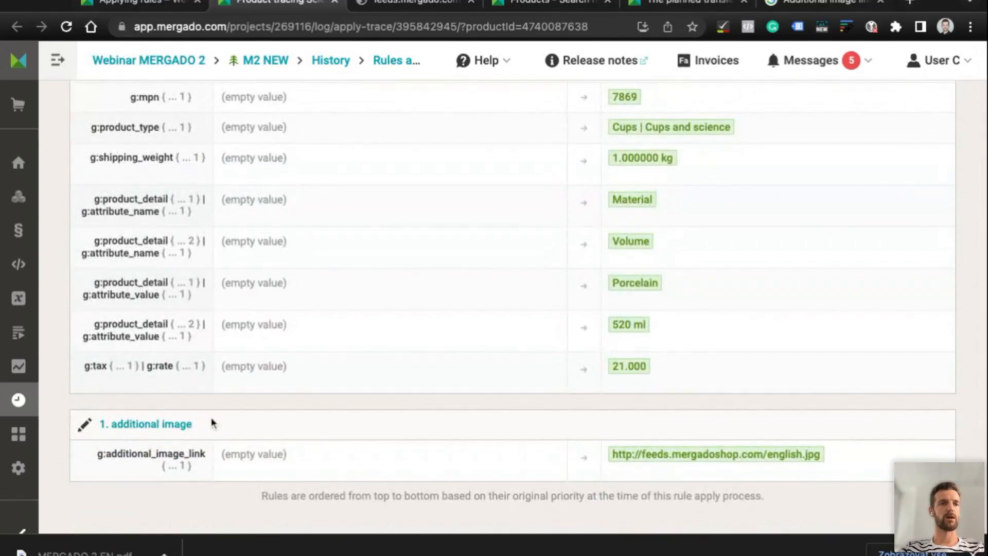
drag(206, 423, 92, 425)
drag(97, 459, 206, 456)
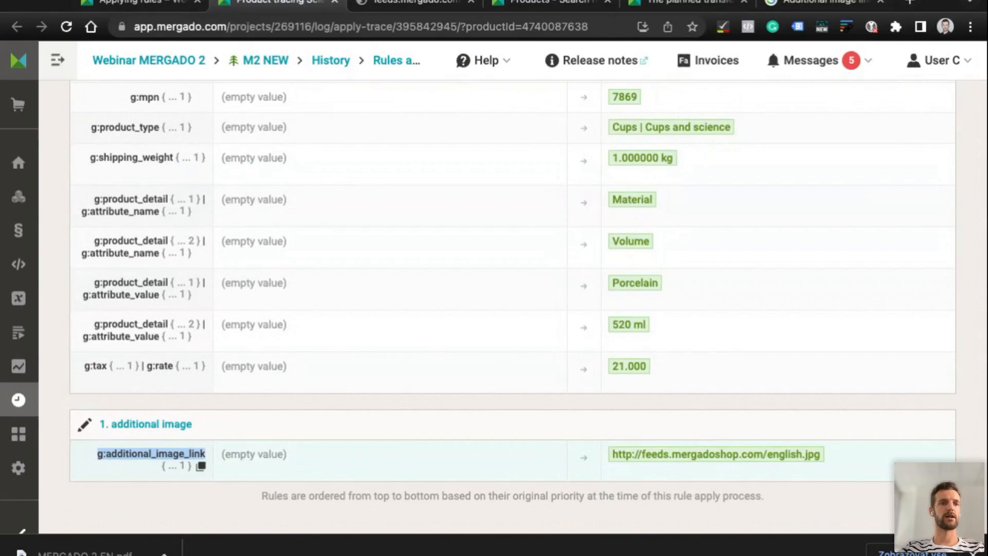
triple_click(647, 452)
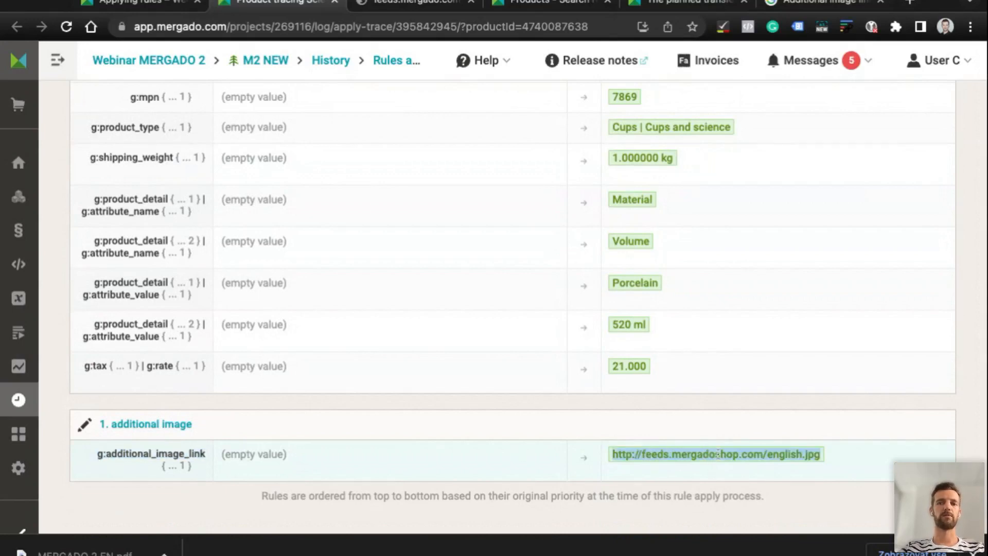
Return to the M2 NEW product list and highlight g:additional_image_link among the Science Mini English Course Cup's elements
click(18, 198)
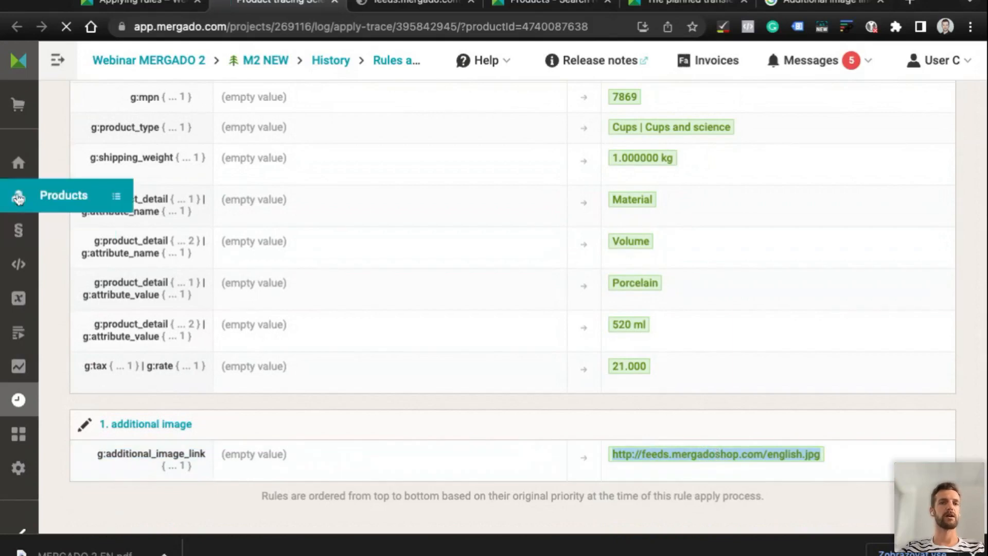
scroll(278, 431, down, 3)
scroll(278, 431, down, 10)
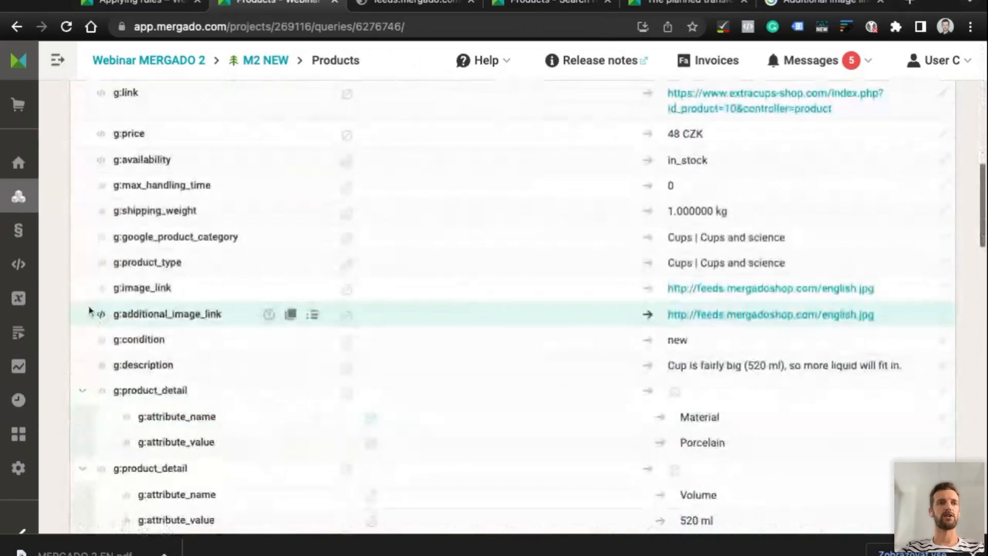
double_click(117, 313)
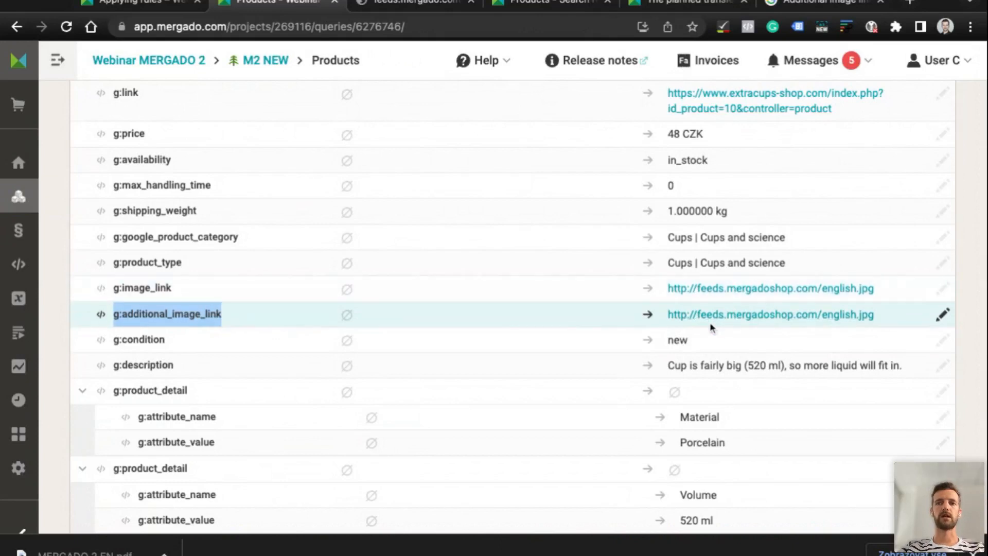
Show the cup's hidden elements and highlight the IMAGE source element and g:additional_image_link
scroll(633, 315, up, 5)
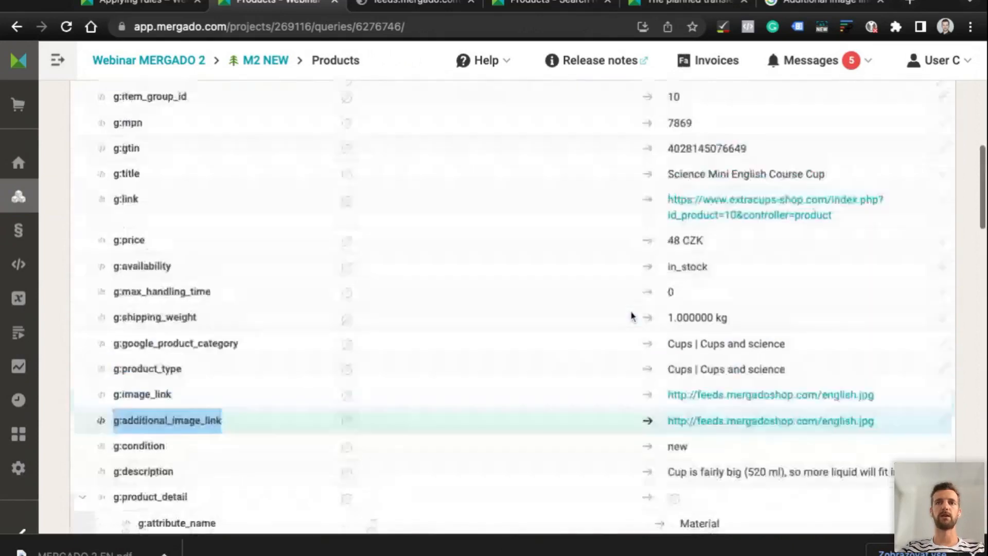
click(575, 128)
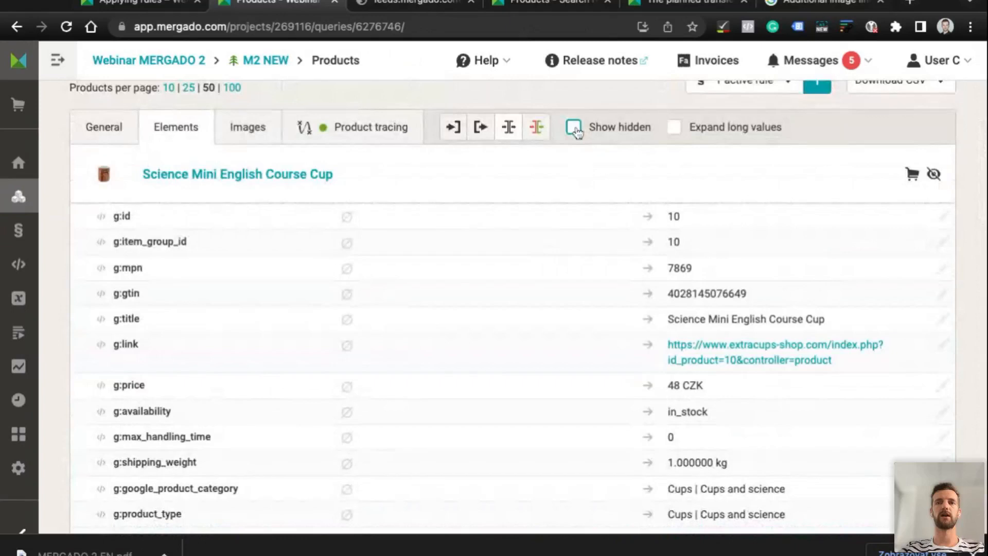
scroll(268, 267, down, 4)
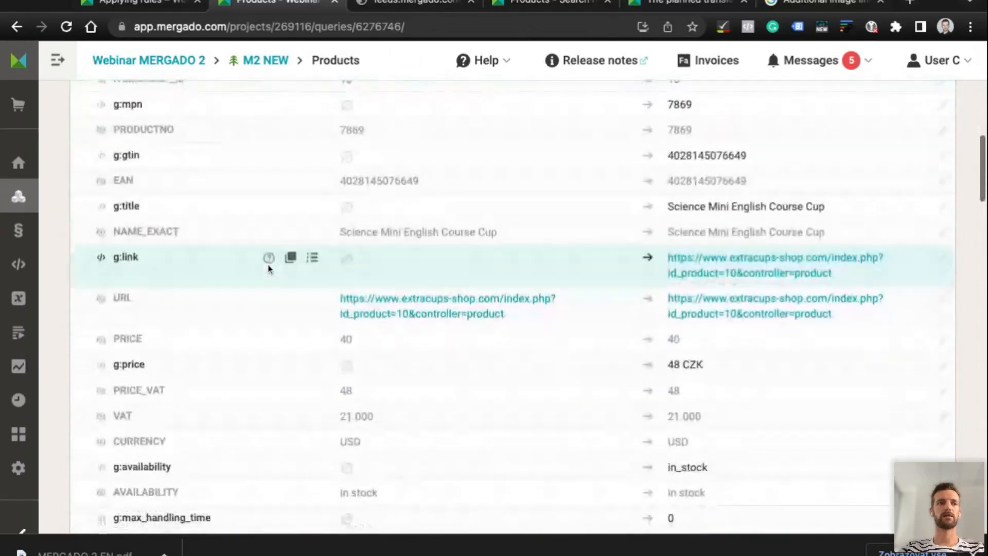
scroll(268, 267, down, 8)
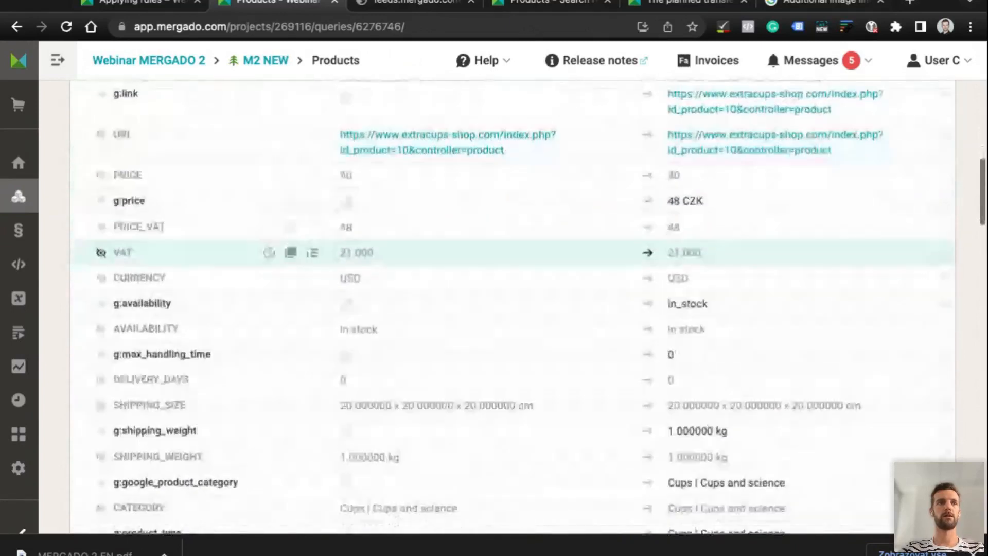
scroll(206, 265, down, 2)
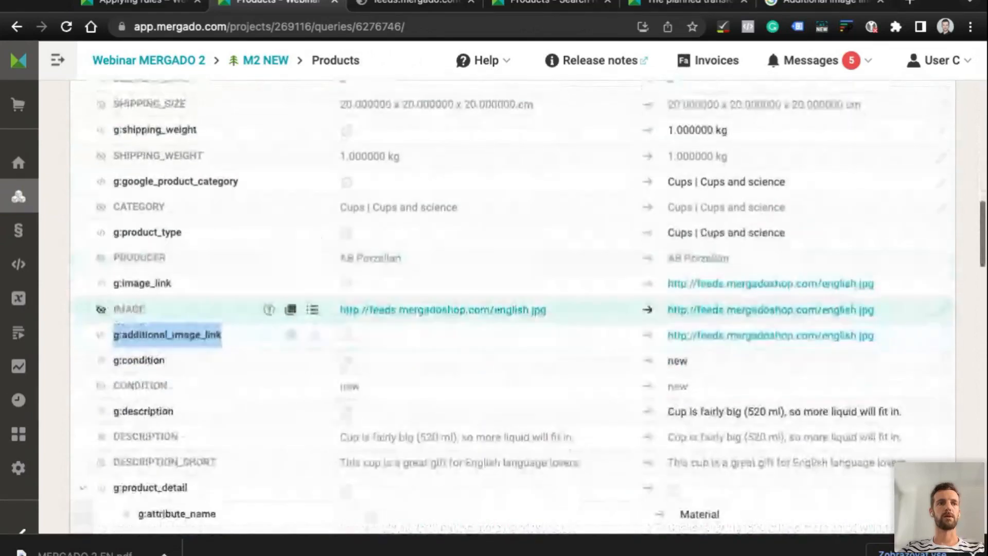
double_click(124, 310)
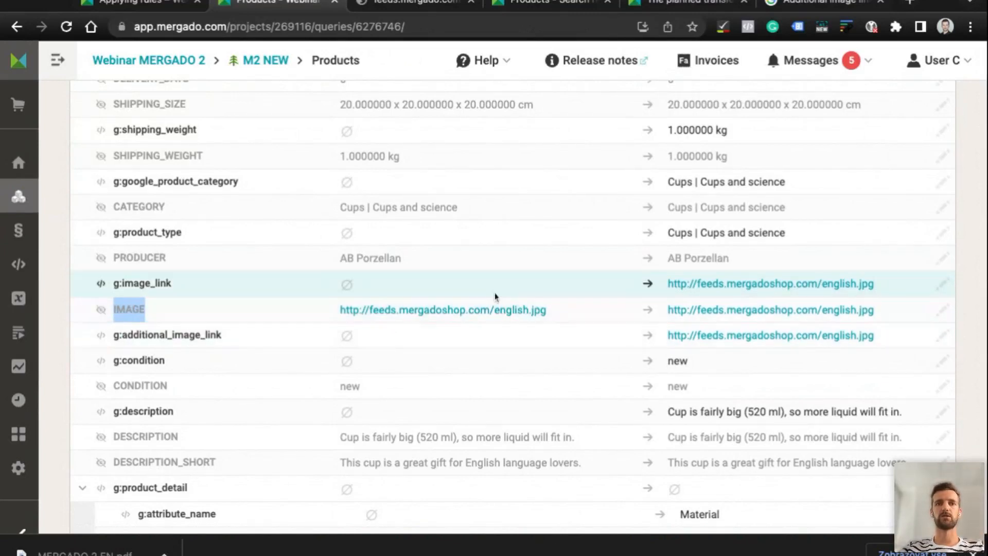
triple_click(146, 335)
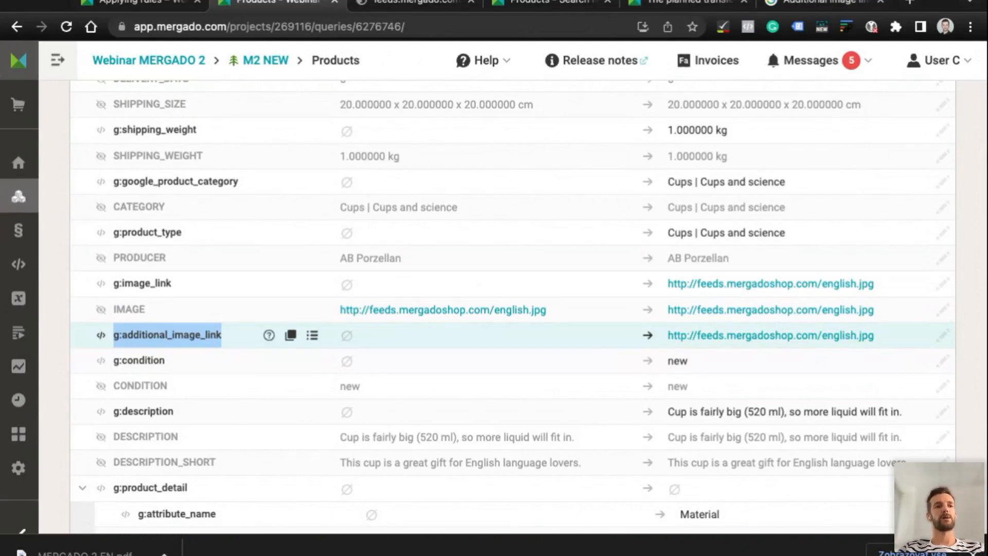
Review the cup's input and output elements around the prices, highlighting g:price
scroll(148, 422, up, 3)
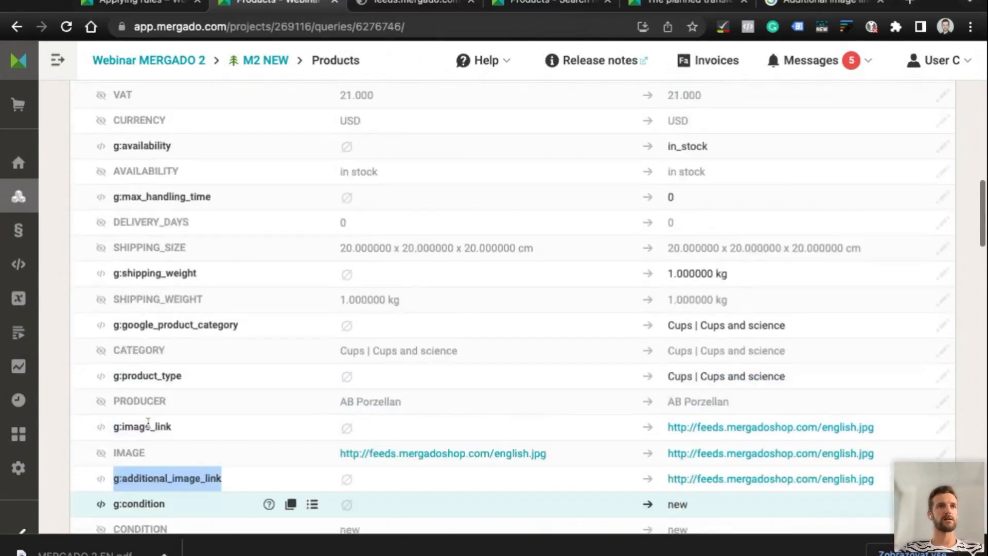
scroll(148, 422, up, 4)
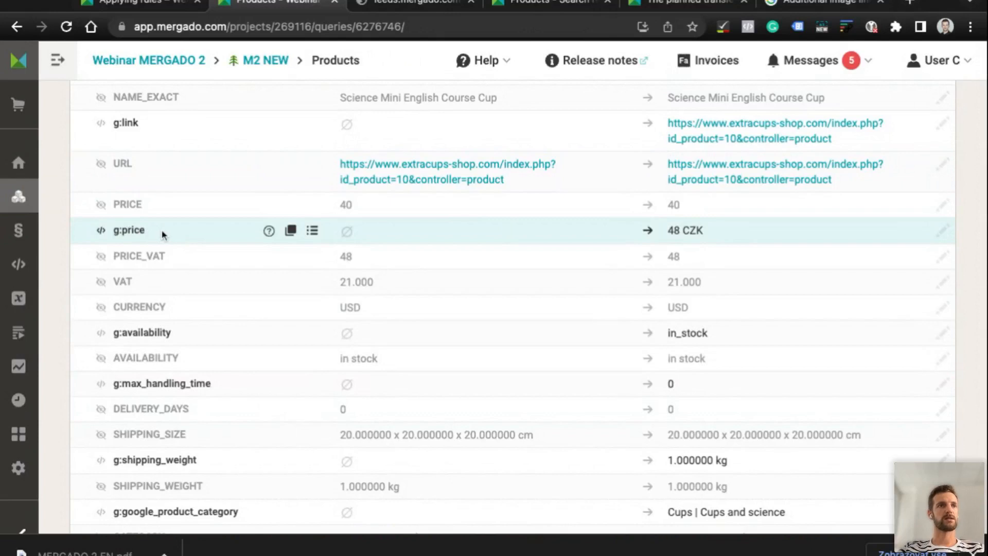
double_click(113, 230)
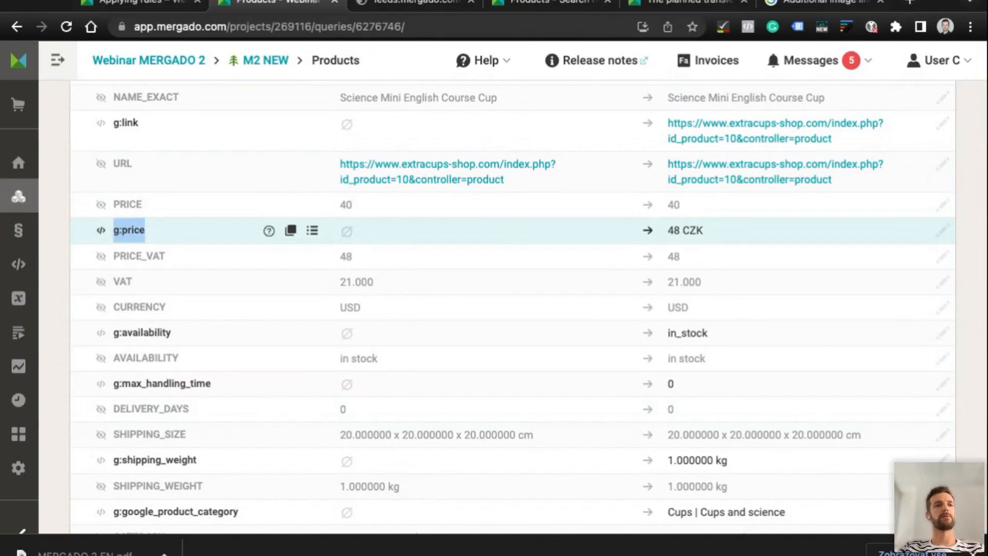
scroll(132, 327, down, 2)
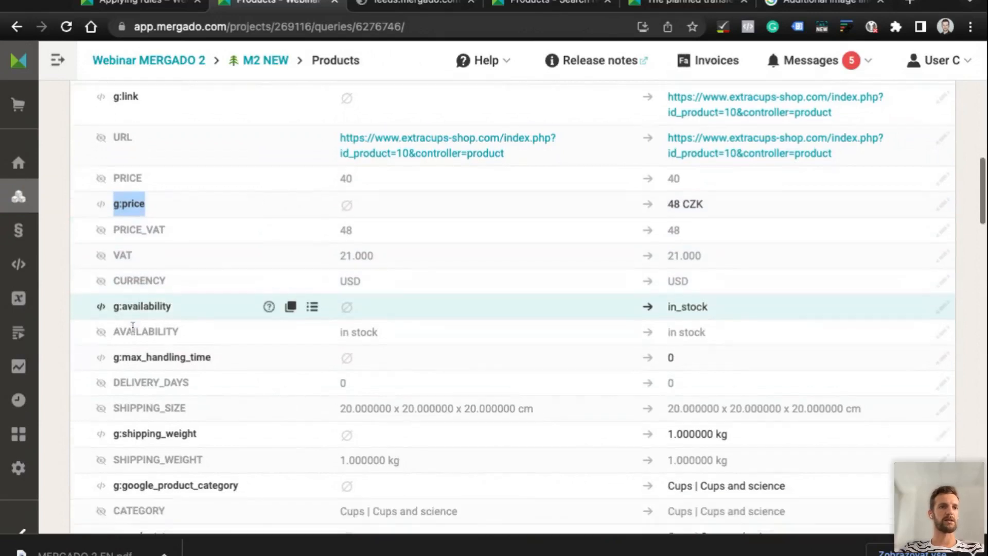
scroll(127, 396, down, 5)
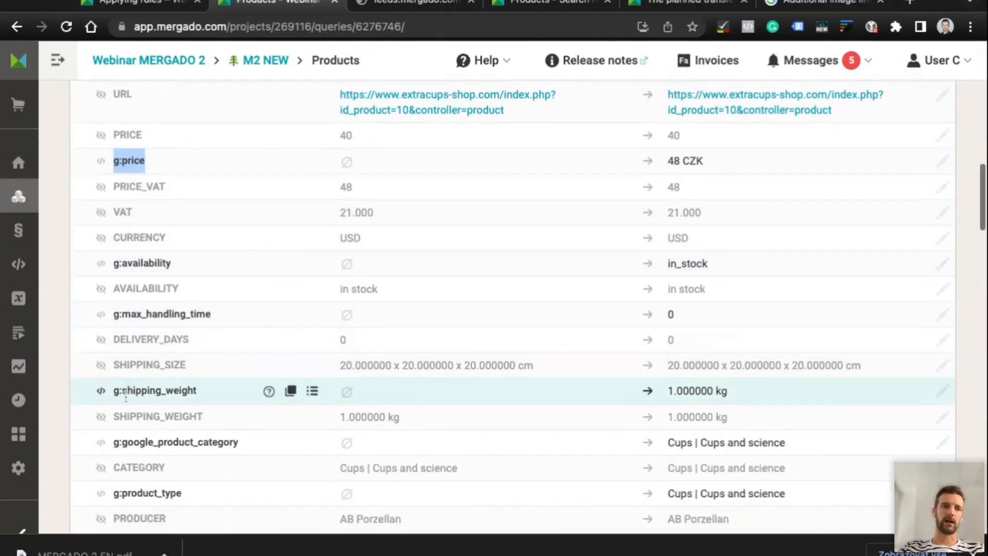
Highlight g:additional_image_link again beneath the IMAGE element in the cup's element list
scroll(126, 397, down, 4)
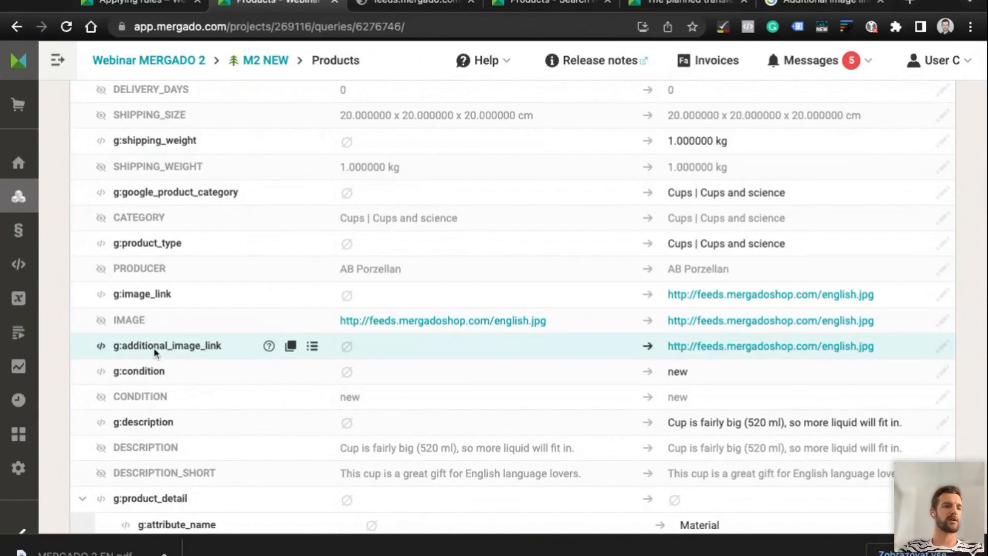
scroll(153, 348, down, 2)
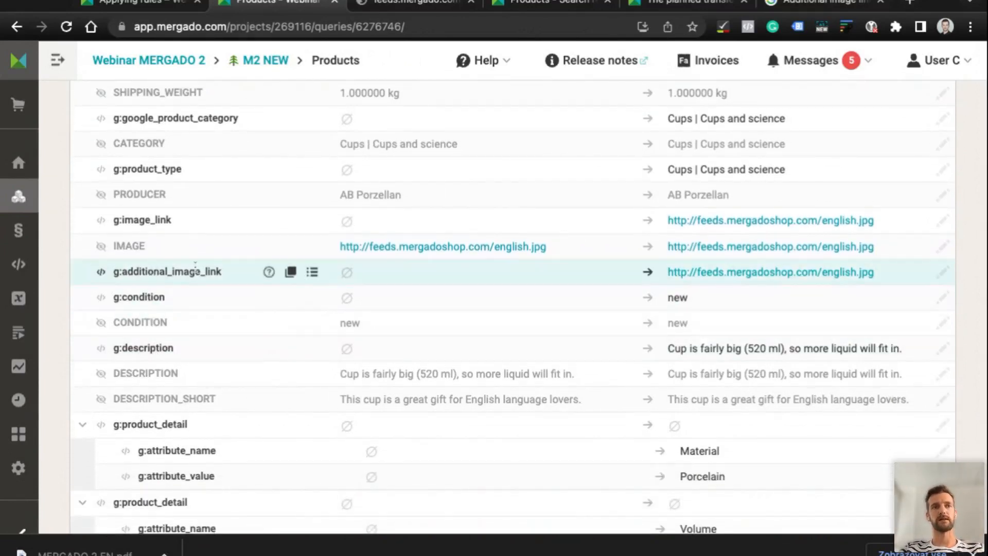
triple_click(224, 275)
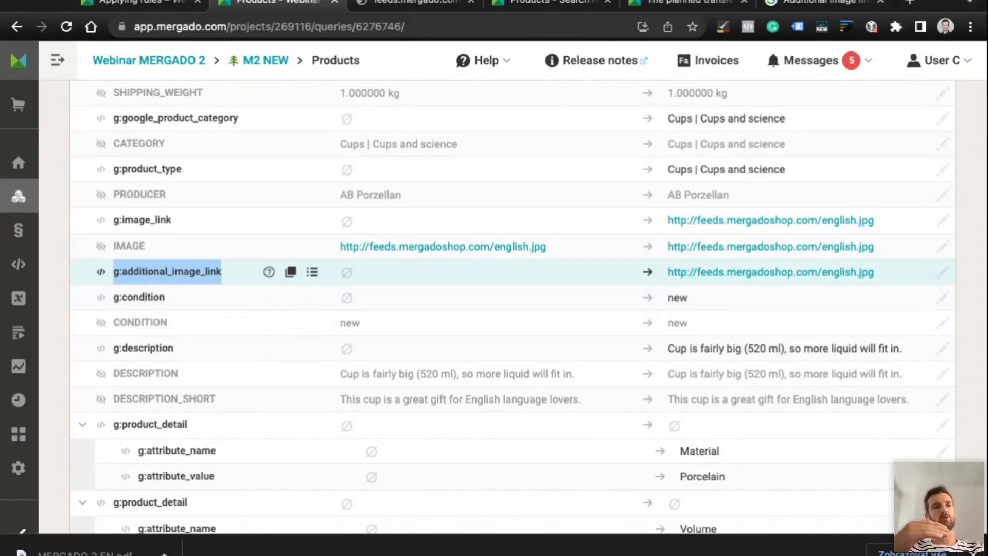
click(220, 278)
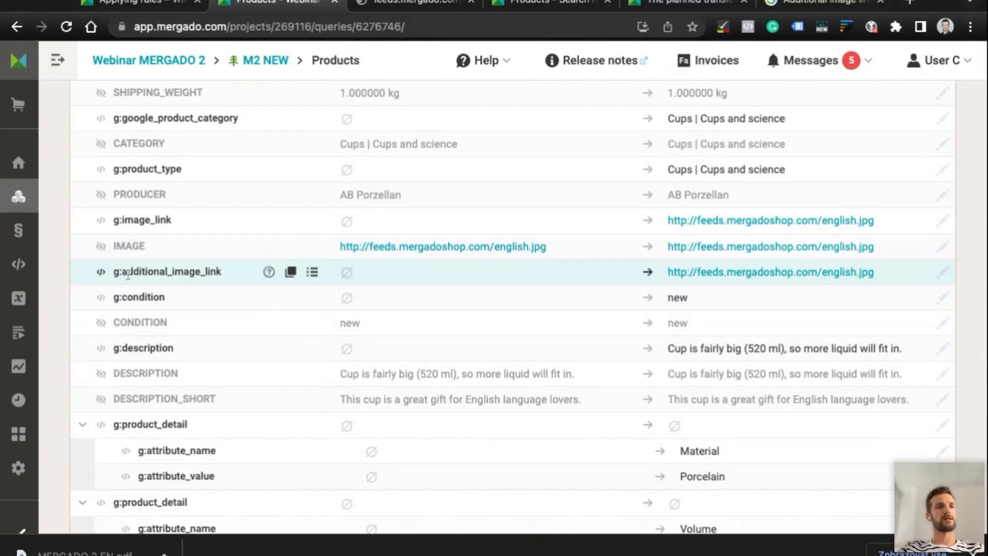
double_click(167, 273)
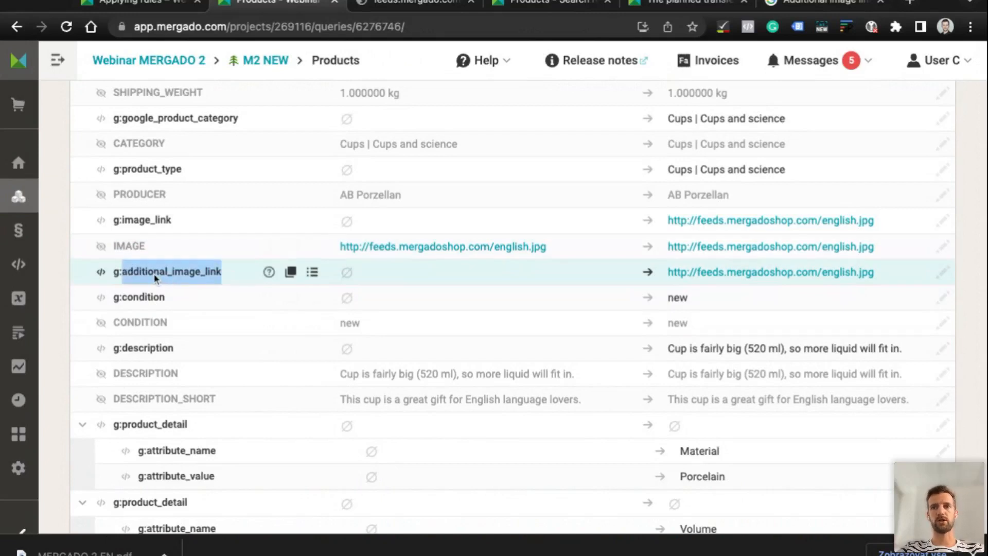
Start a new rule in M2 NEW and set its type to Add a value to a multi-value element
mouse_move(24, 224)
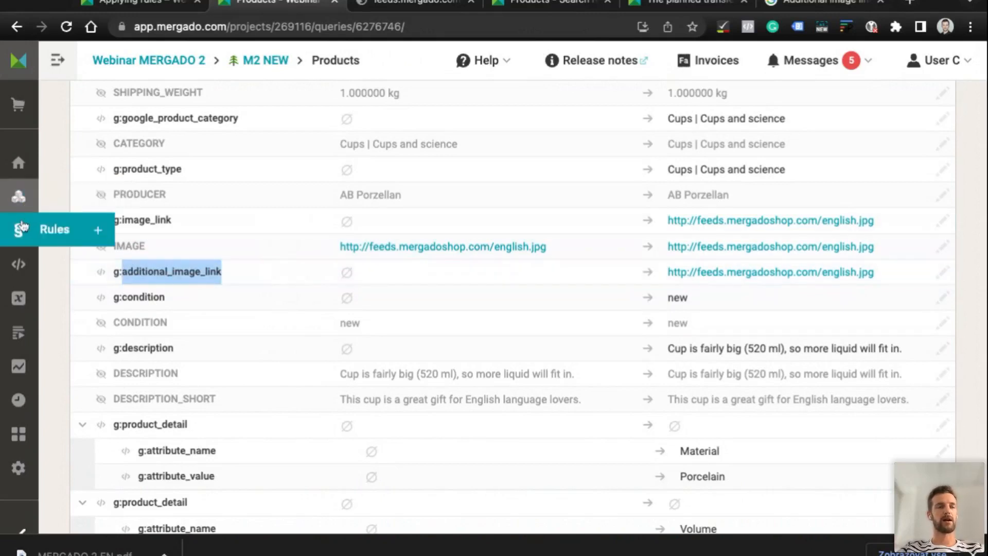
click(100, 231)
scroll(173, 293, down, 2)
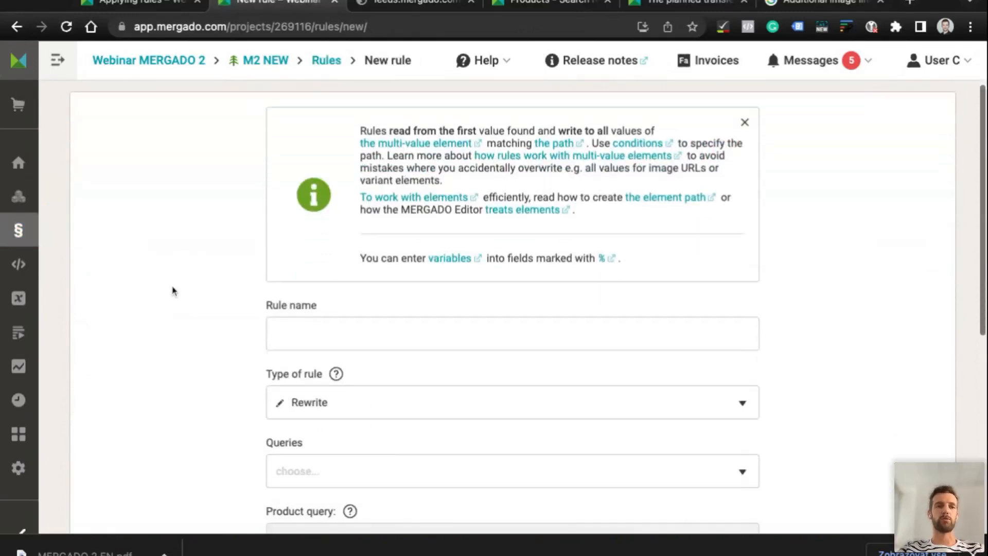
scroll(173, 291, down, 4)
click(322, 225)
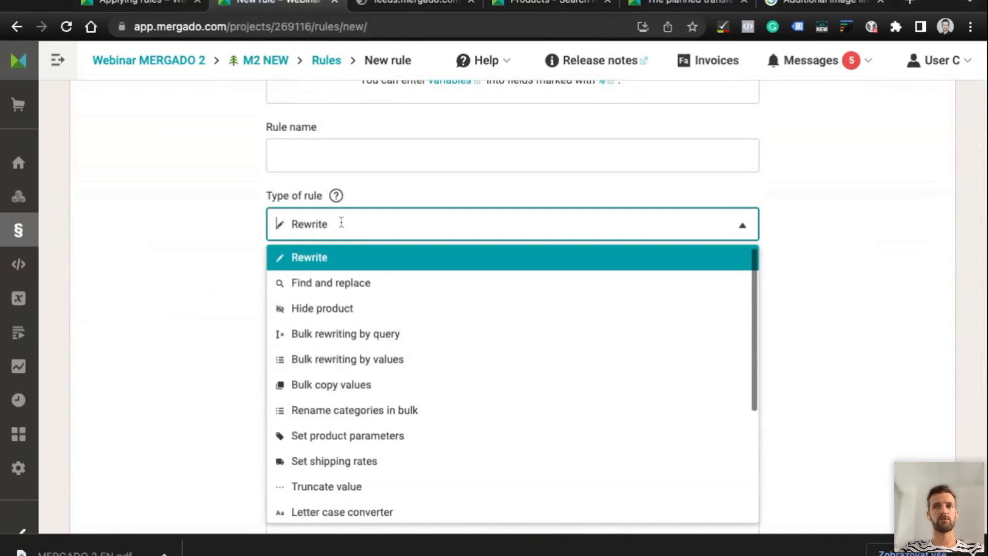
scroll(324, 292, down, 5)
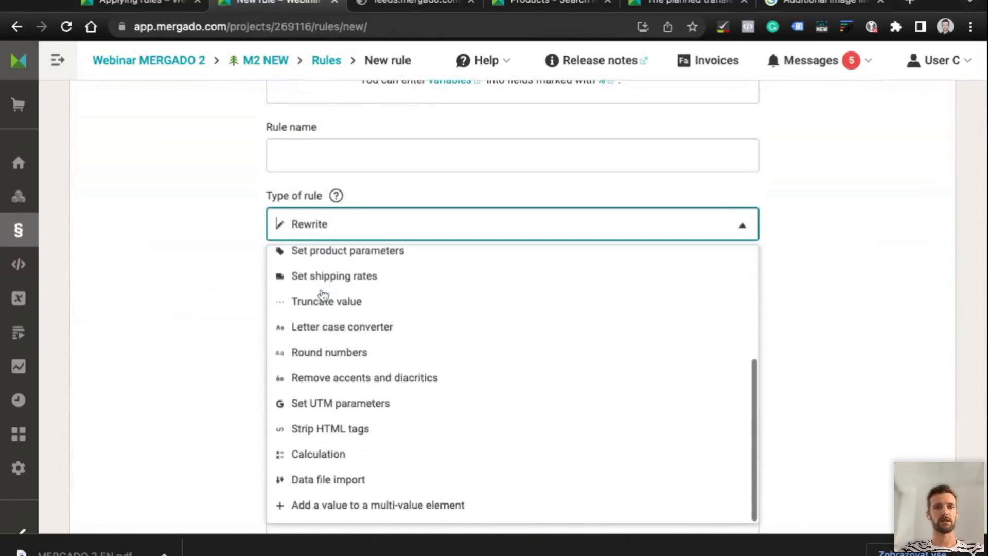
scroll(221, 342, down, 3)
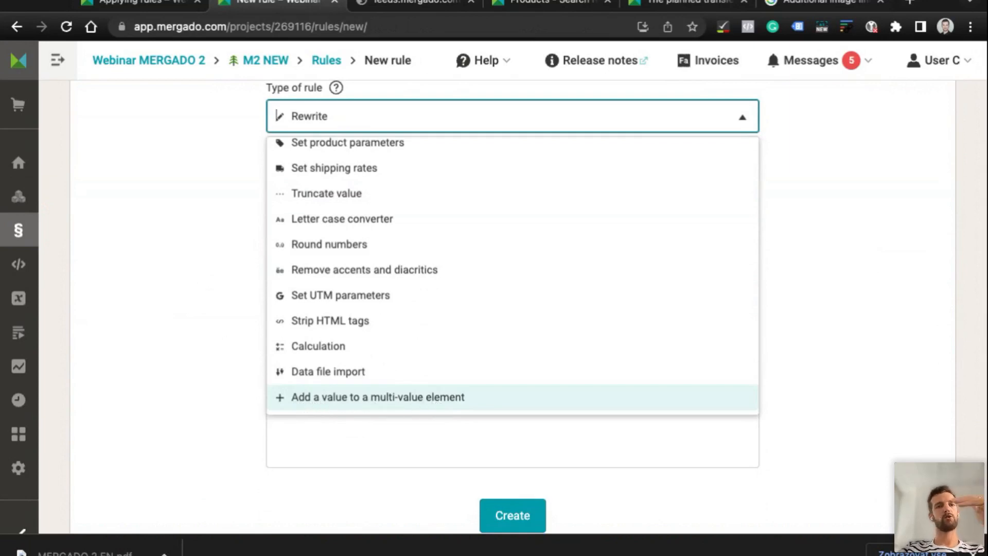
key(Return)
Assign the rule to the All products query and choose g:additional_image_link as its element
click(283, 185)
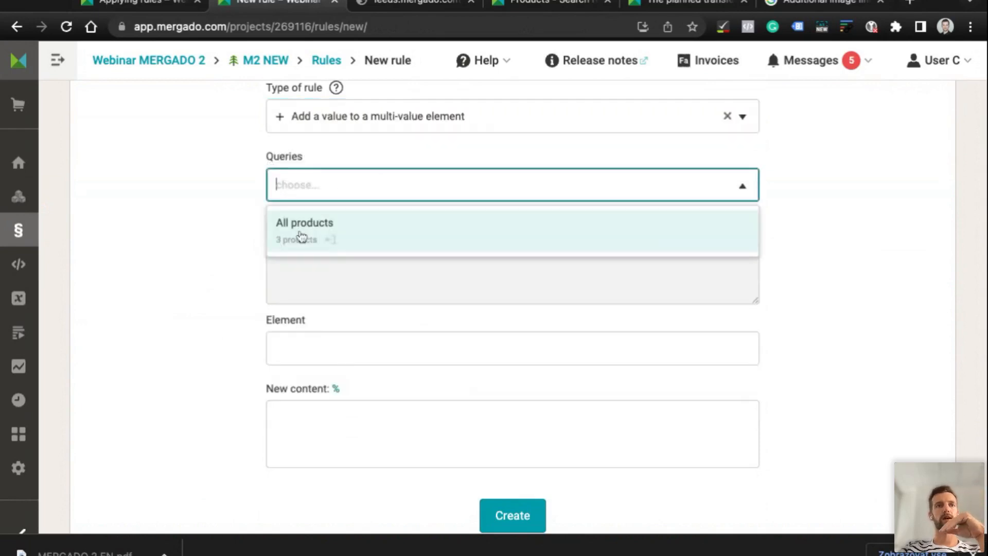
click(298, 230)
click(258, 247)
click(307, 342)
text(add)
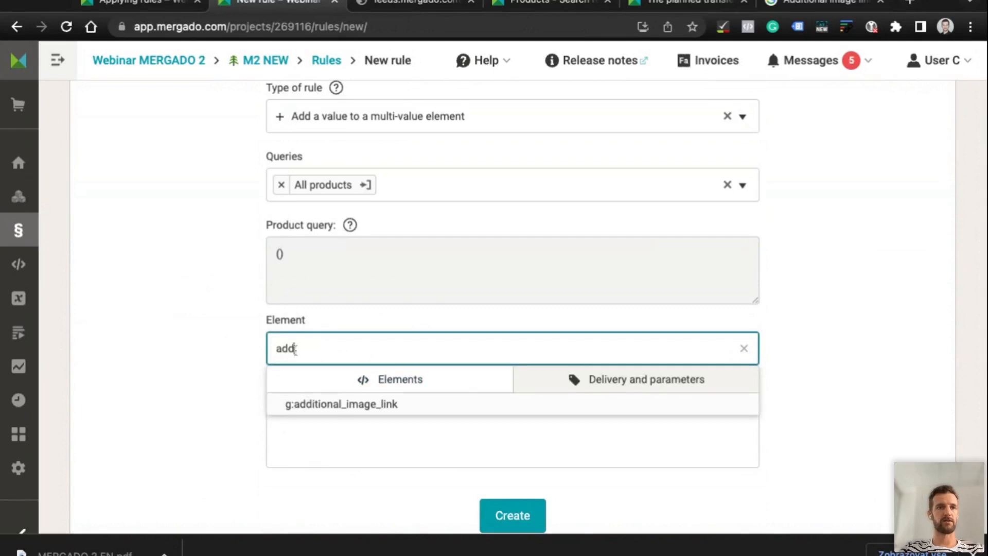
click(308, 404)
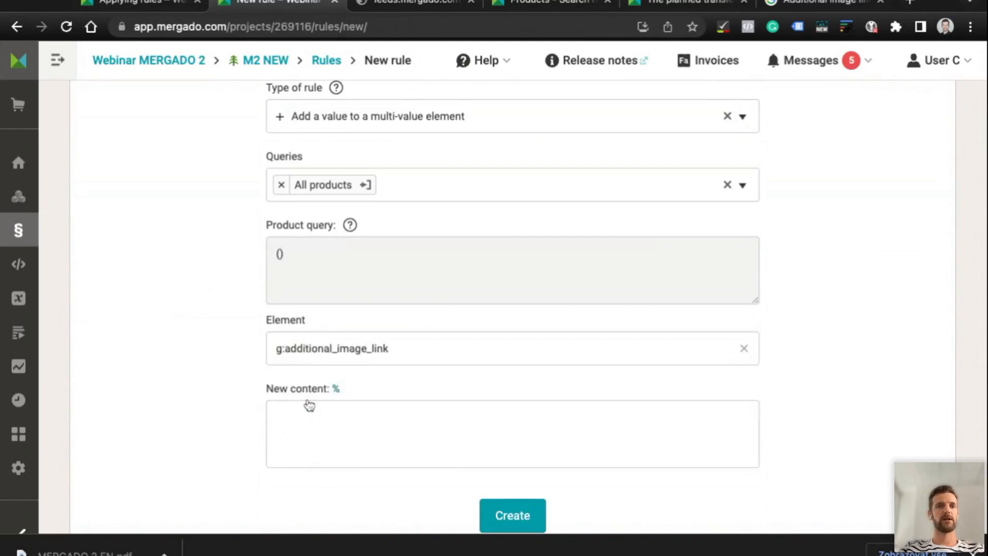
click(273, 348)
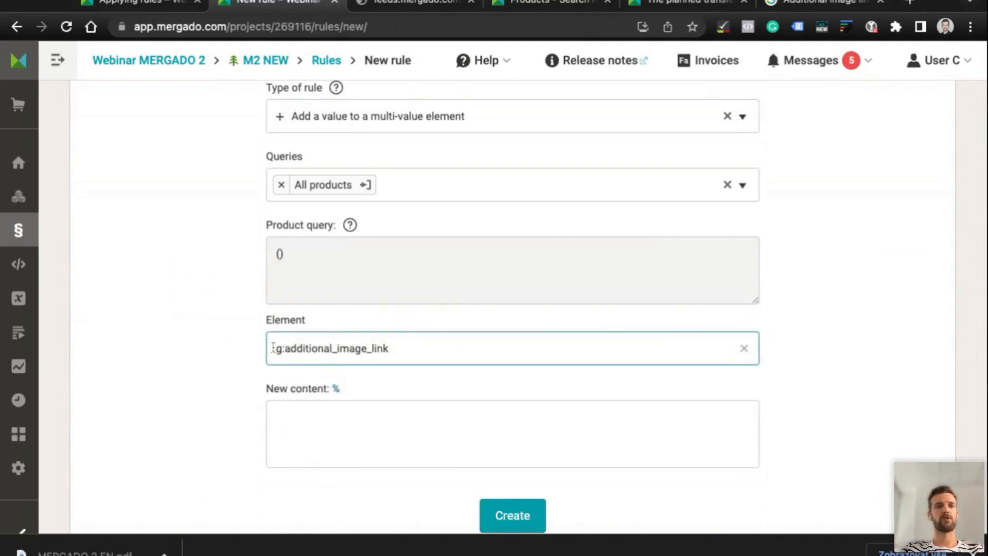
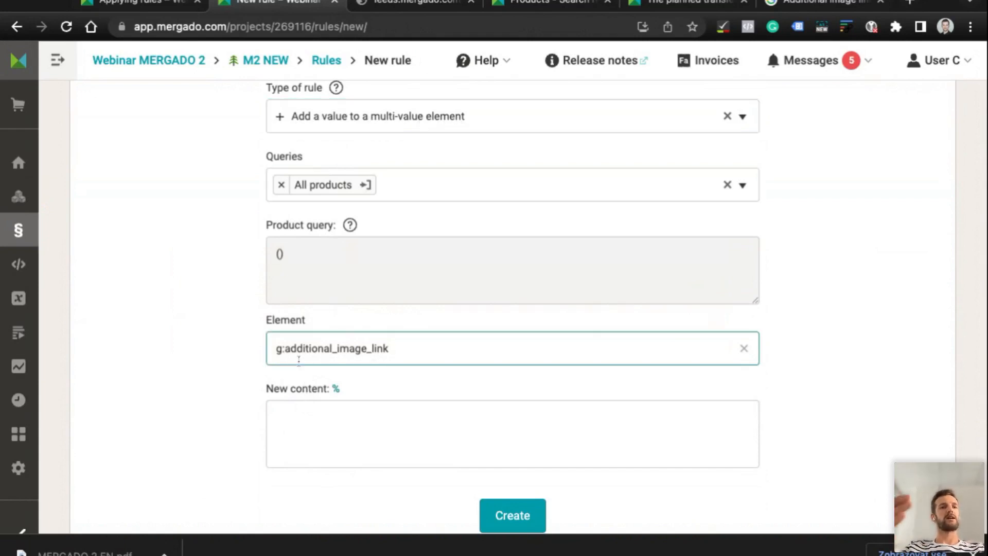
Set the rule's new content to the %IMAGE% variable
click(296, 421)
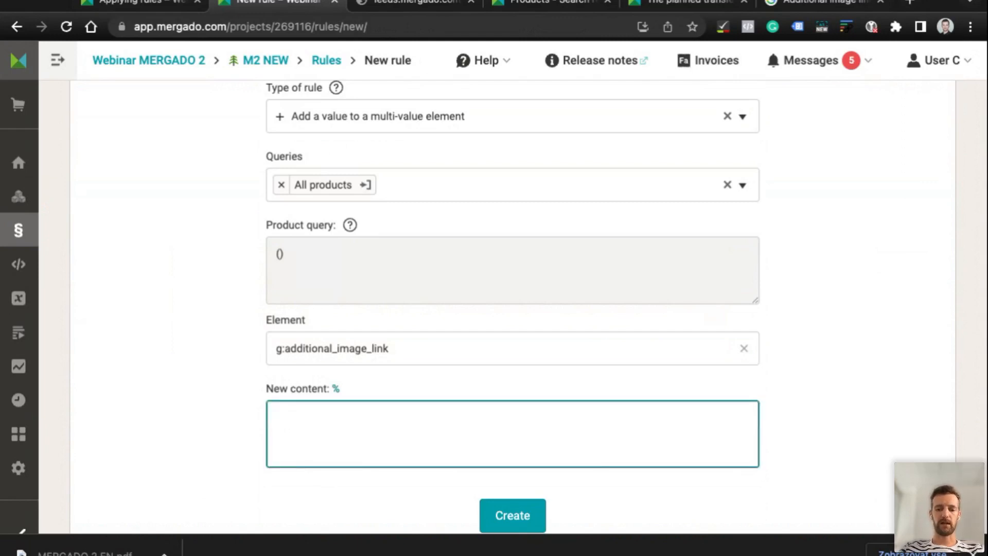
text(%image)
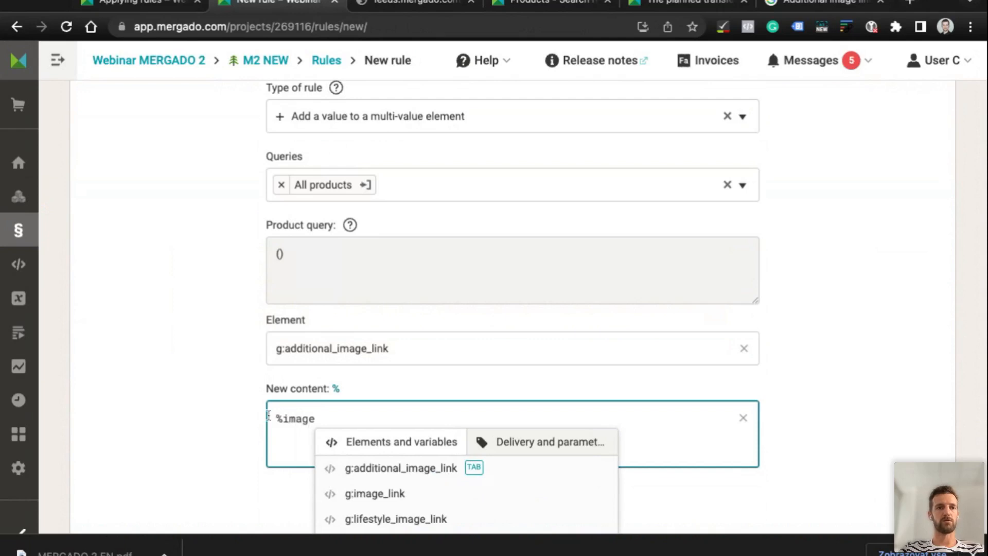
scroll(269, 414, down, 2)
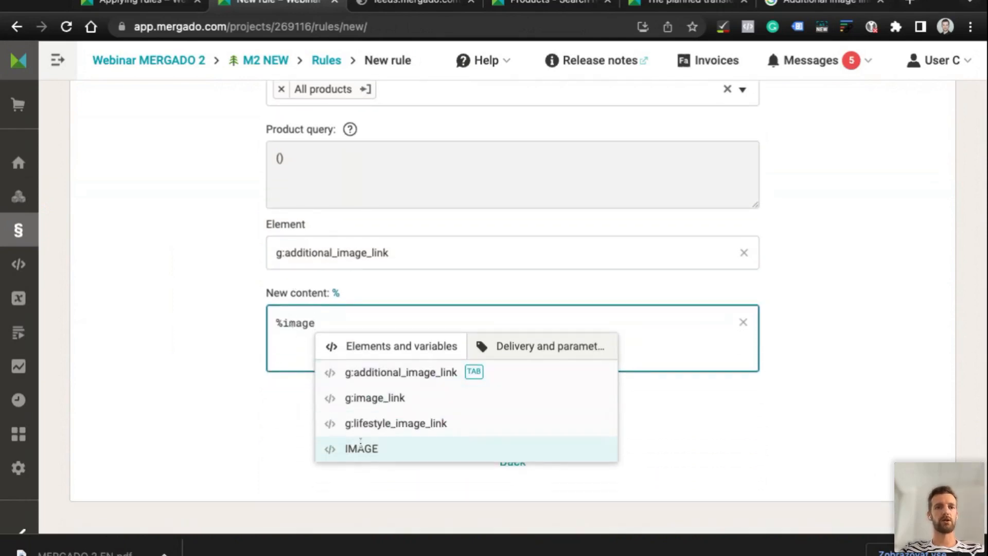
click(362, 446)
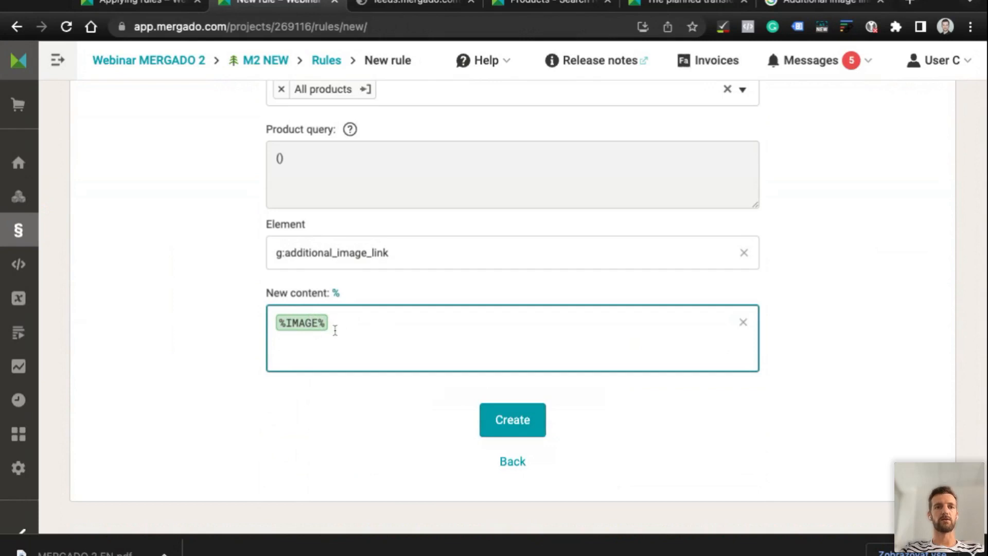
Name the rule "2. additional image" and create it
click(515, 421)
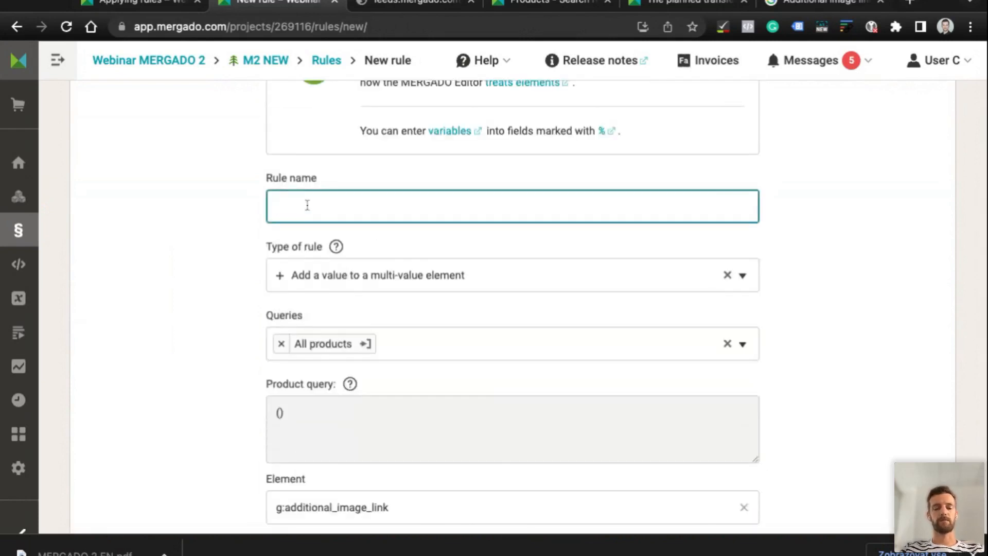
text(2. ad)
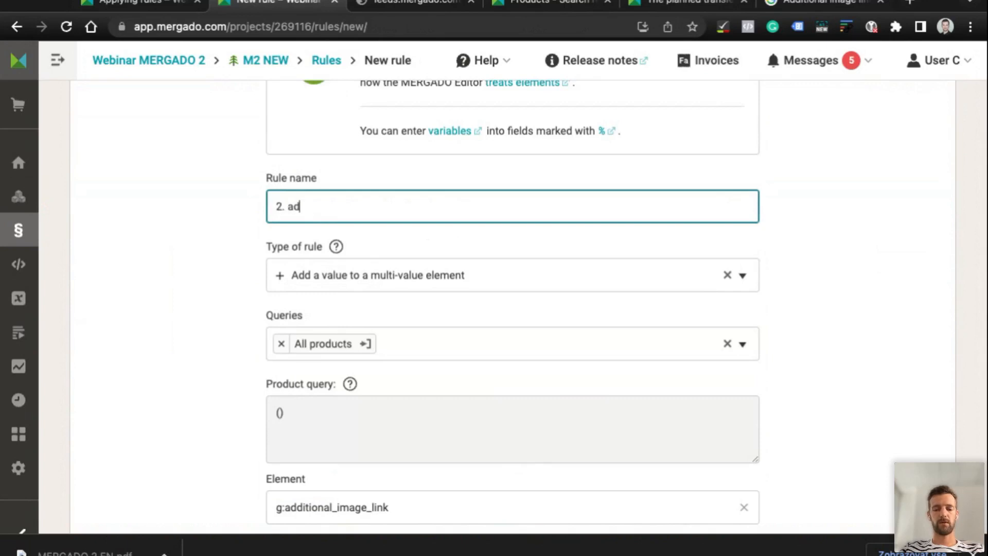
text(dition)
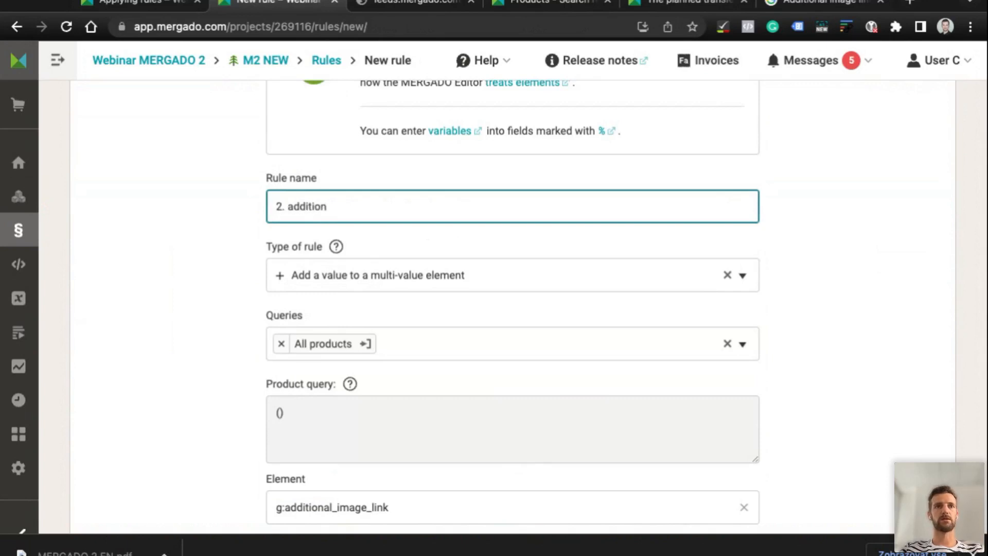
text(al image)
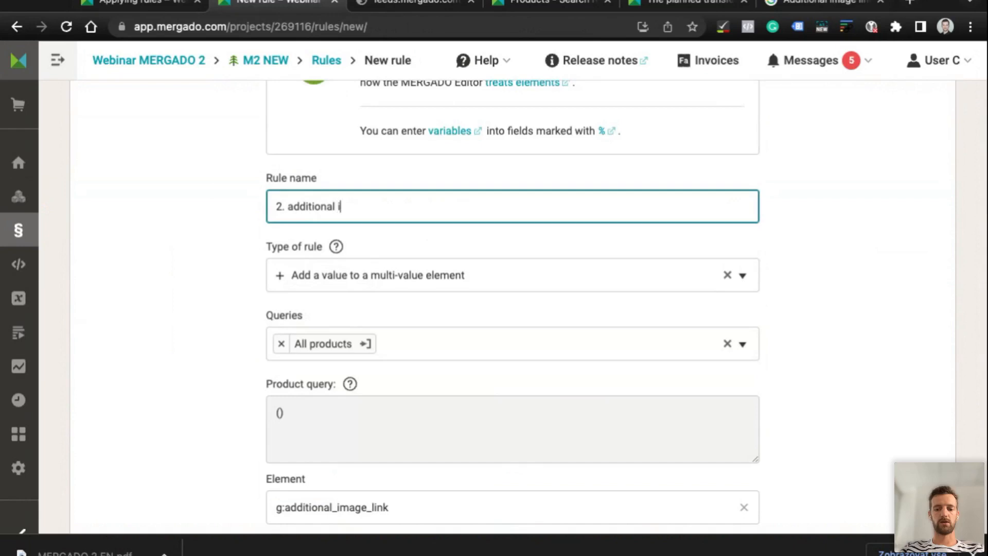
scroll(512, 309, down, 5)
click(490, 430)
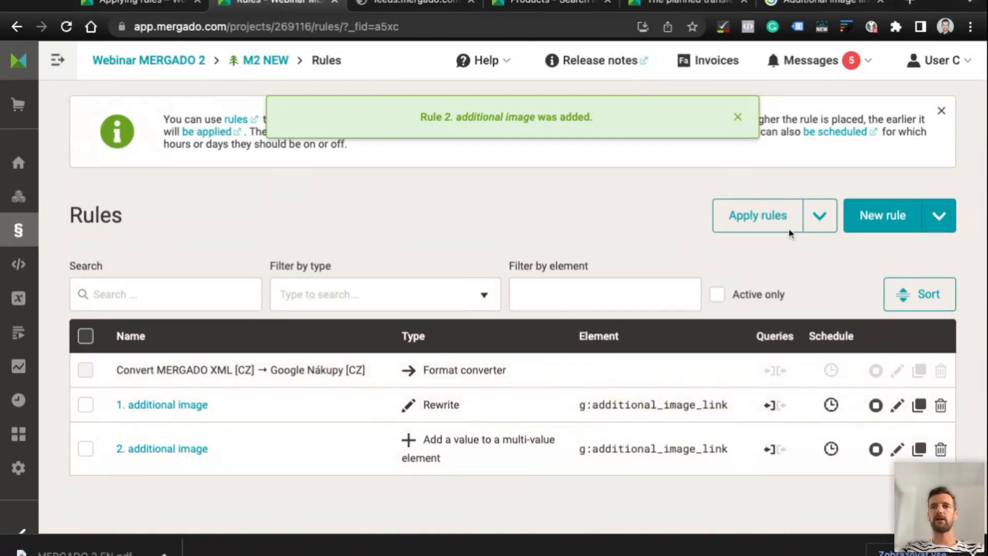
Apply the rules to traced items only and return to the M2 NEW product list
click(817, 220)
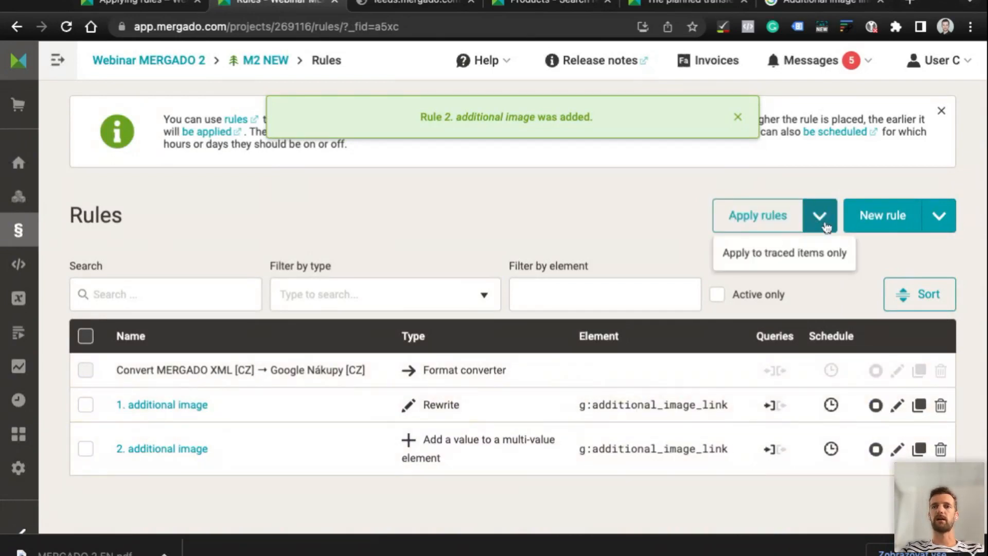
click(791, 254)
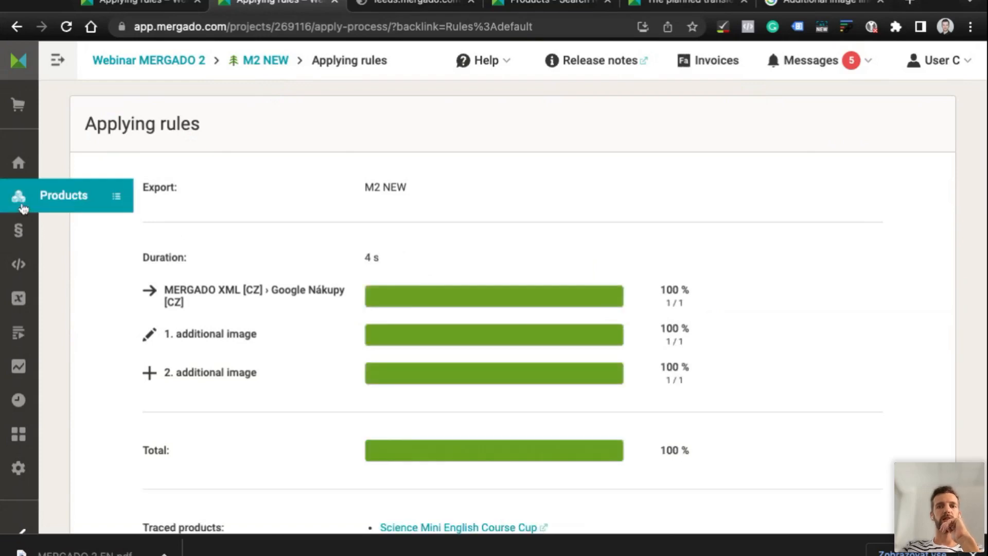
click(22, 206)
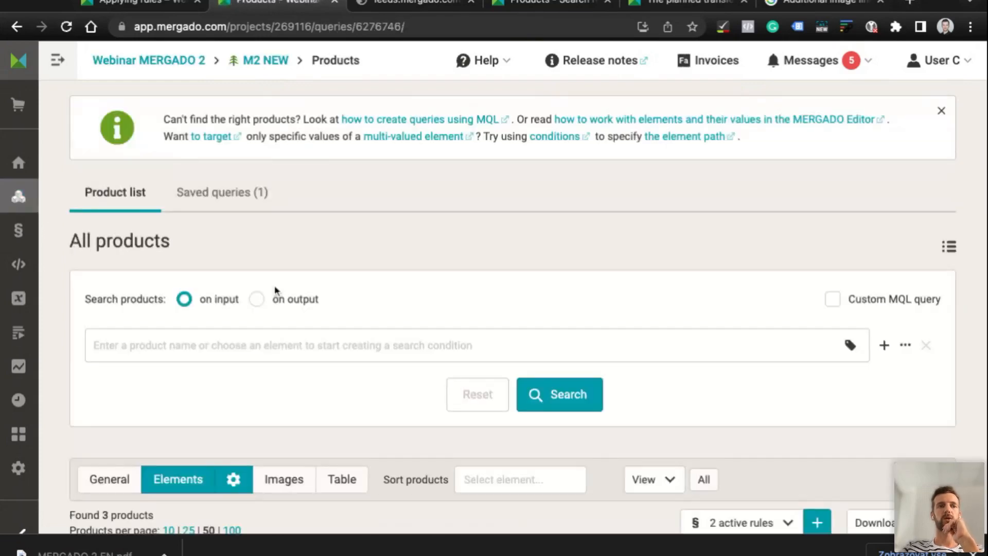
Examine the Science Mini English Course Cup's output elements, highlighting each g:additional_image_link element in turn
scroll(276, 288, down, 10)
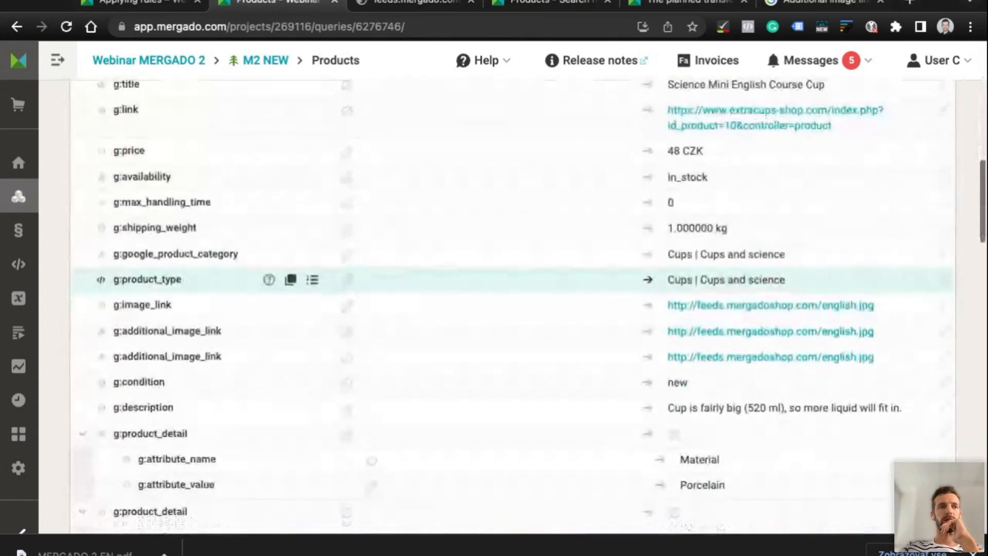
drag(116, 334, 117, 349)
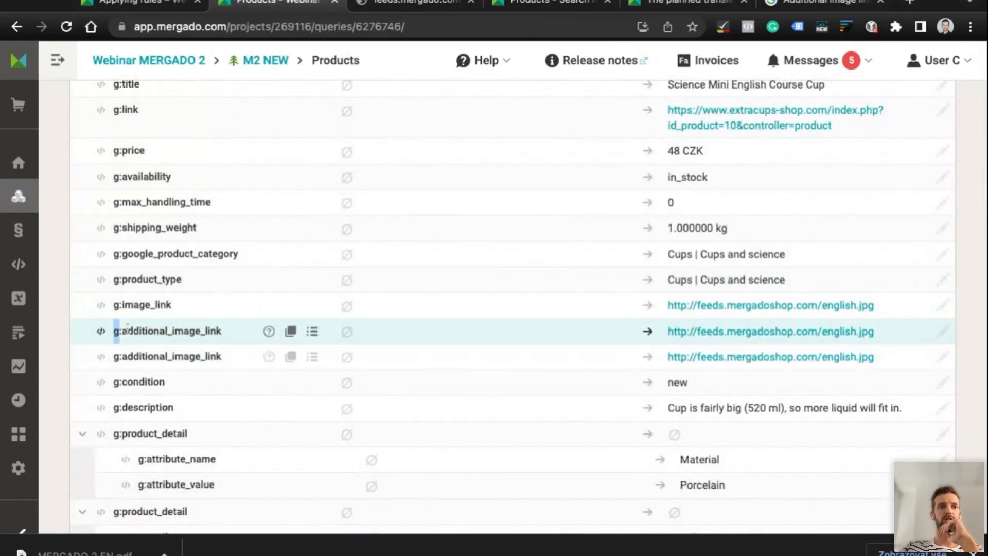
double_click(170, 357)
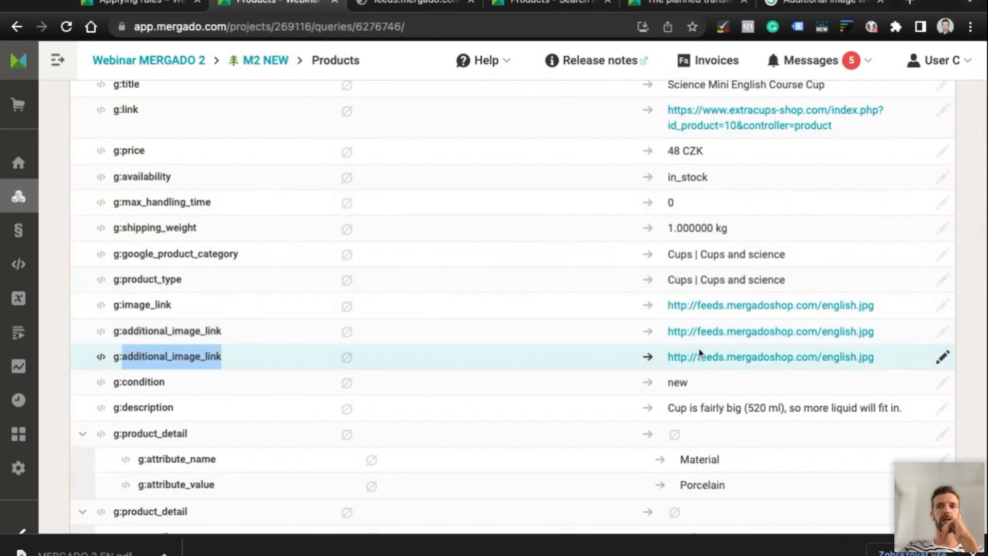
double_click(153, 331)
drag(115, 331, 225, 333)
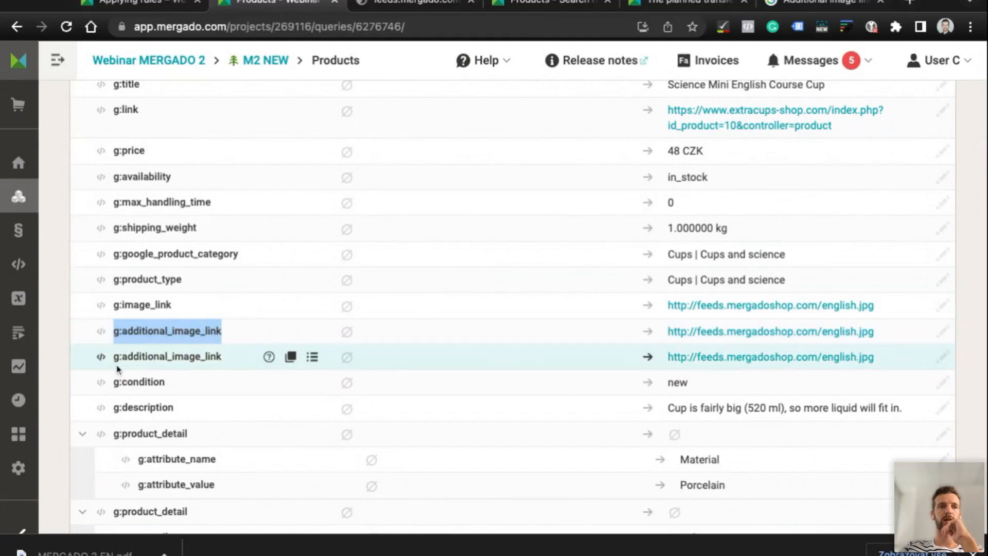
drag(115, 356, 223, 356)
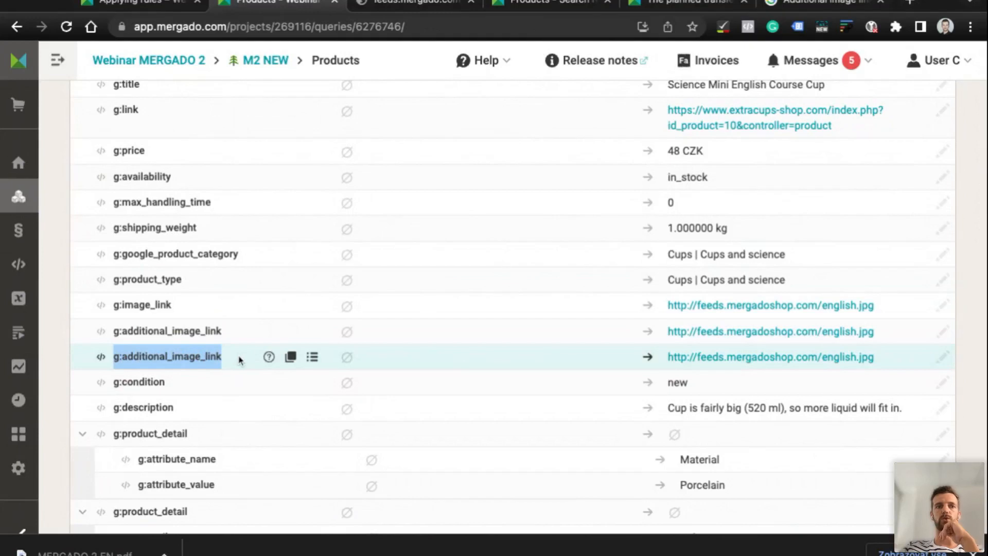
scroll(239, 360, up, 1)
scroll(239, 367, up, 4)
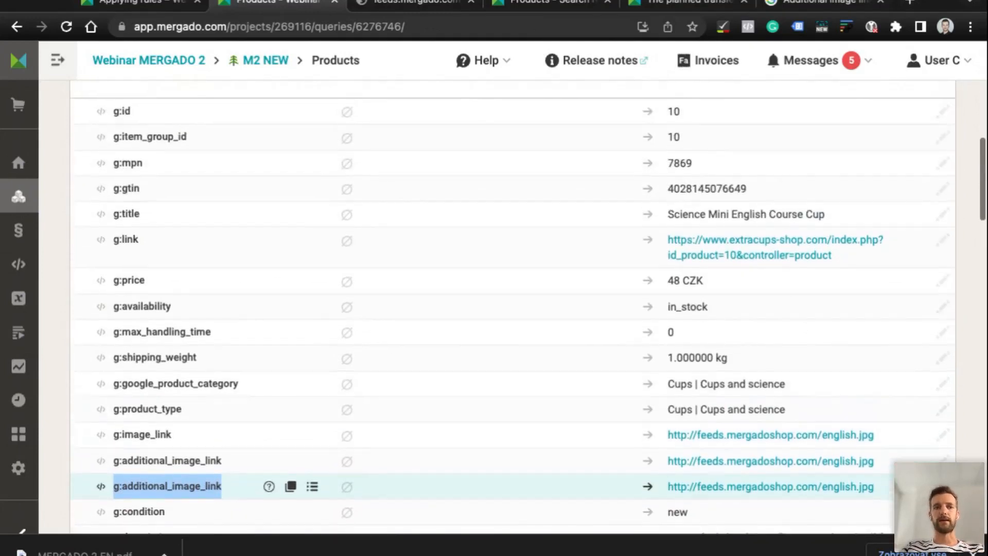
scroll(239, 366, up, 1)
scroll(239, 366, down, 3)
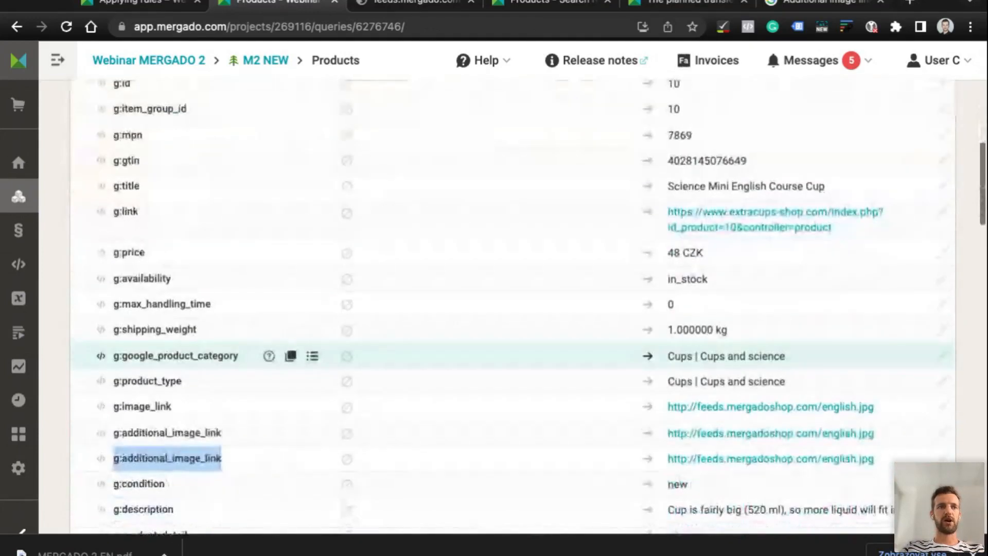
scroll(190, 335, down, 1)
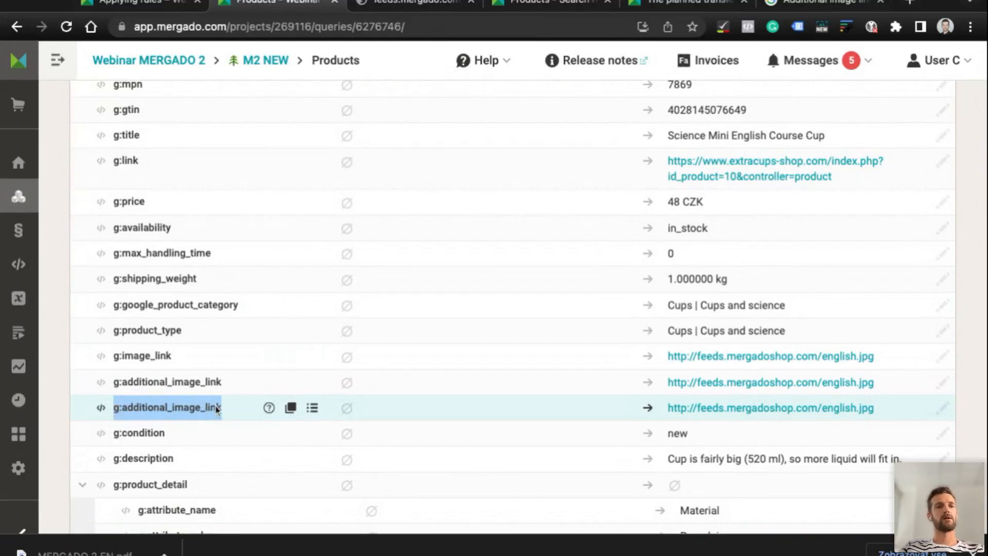
Start a product search condition on the g:additional_image_link element, evaluated on output
scroll(217, 410, up, 7)
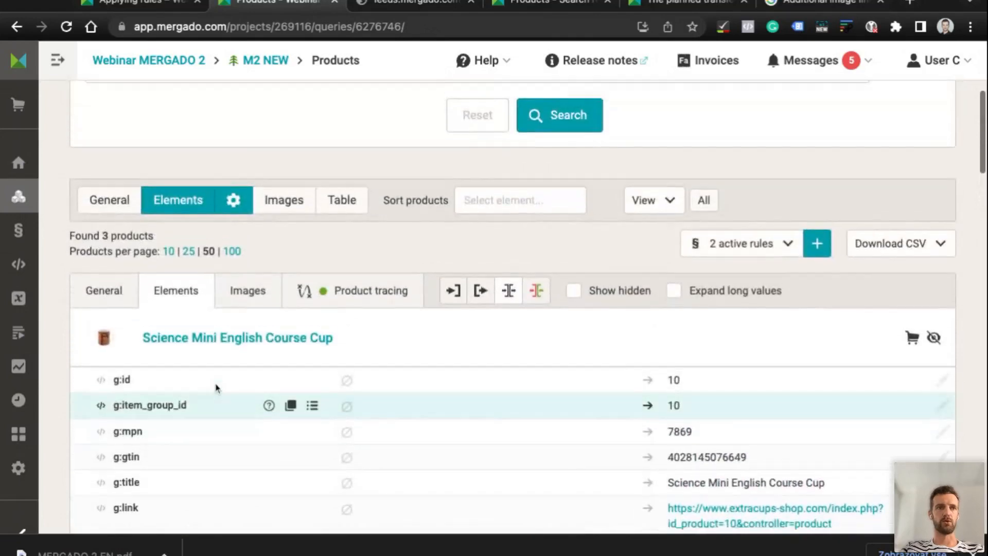
scroll(216, 388, up, 2)
click(163, 146)
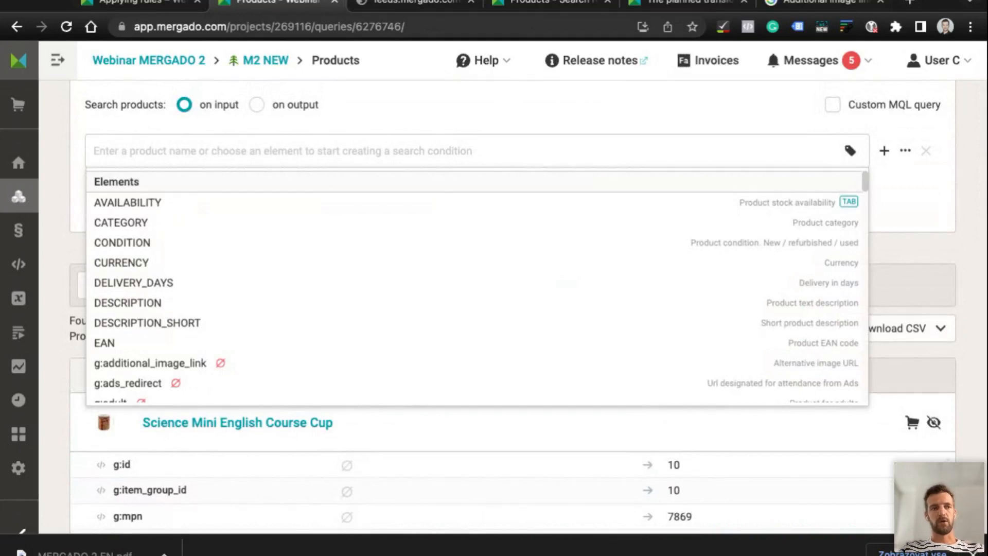
text(add)
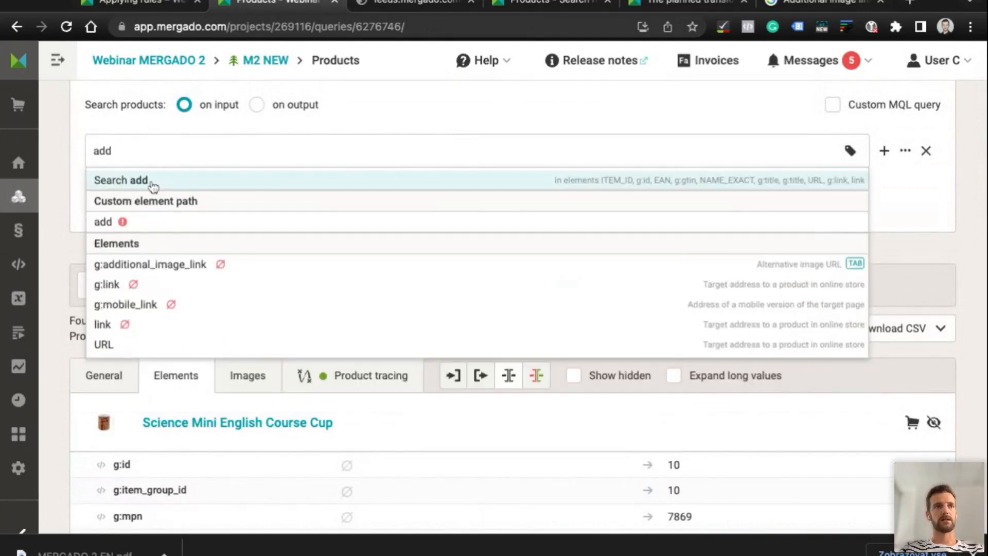
click(130, 272)
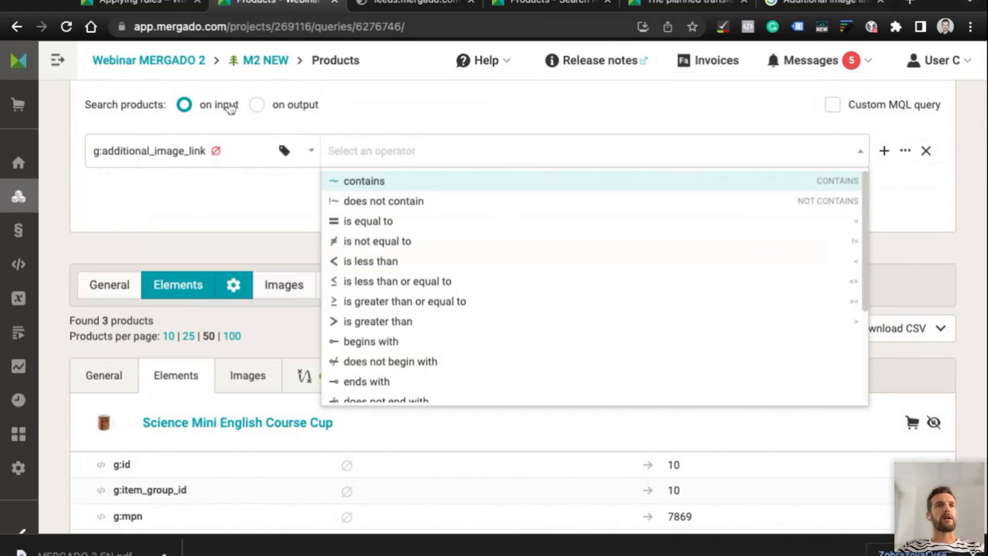
click(250, 105)
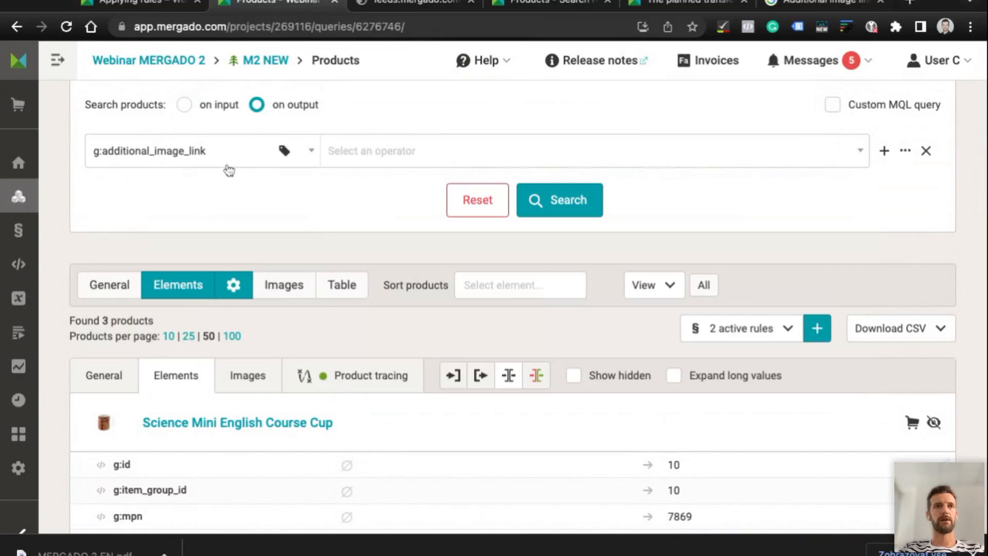
Set the condition's operator to "is not empty" and run the product search
click(369, 153)
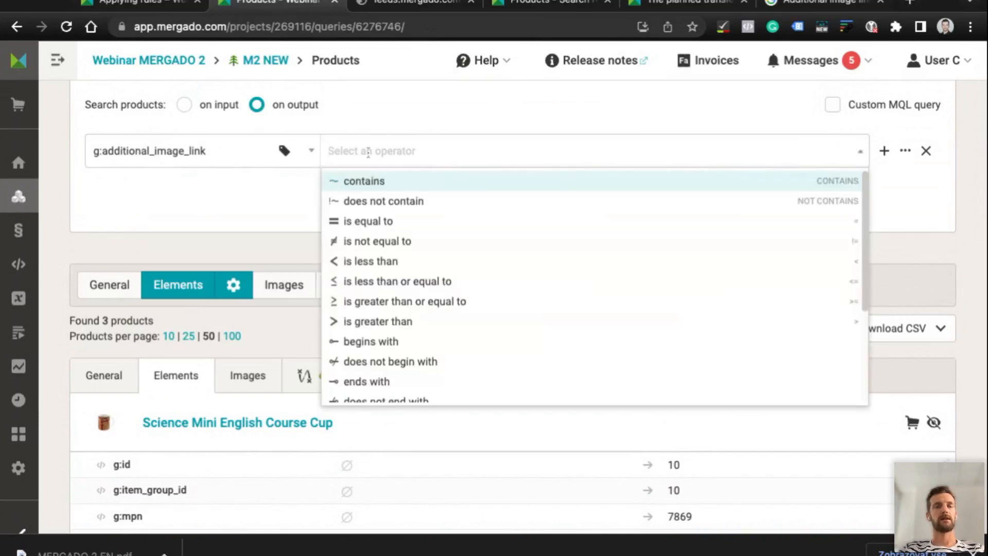
scroll(373, 263, down, 3)
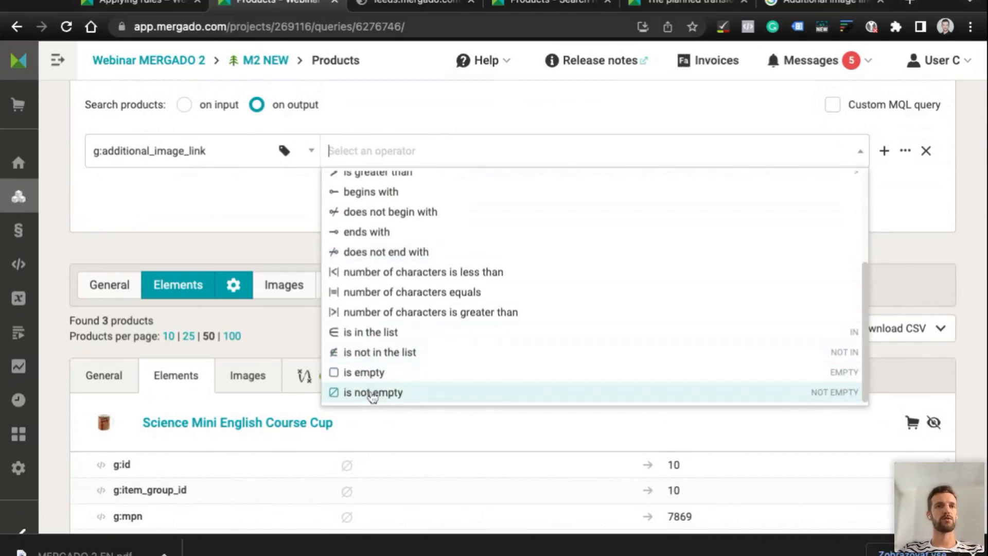
click(370, 393)
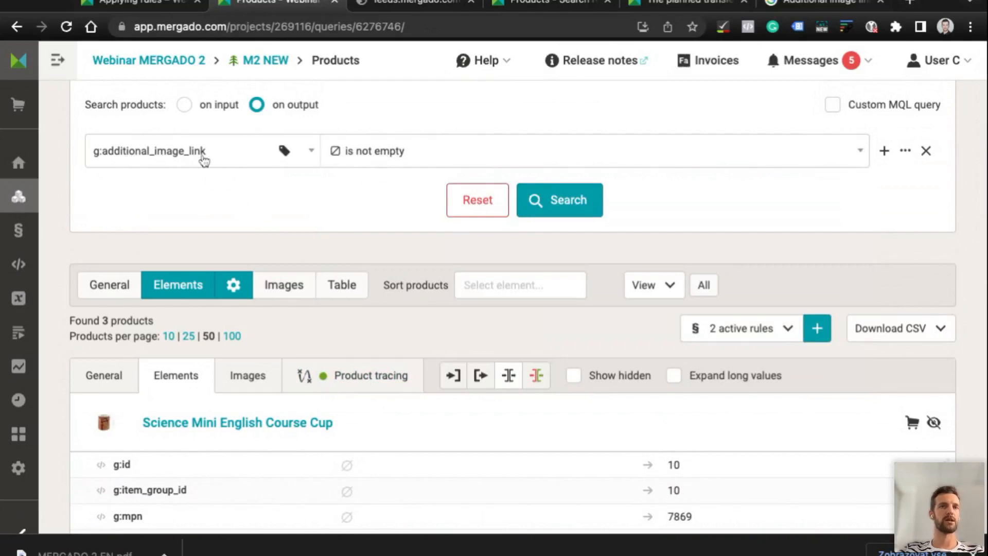
click(548, 198)
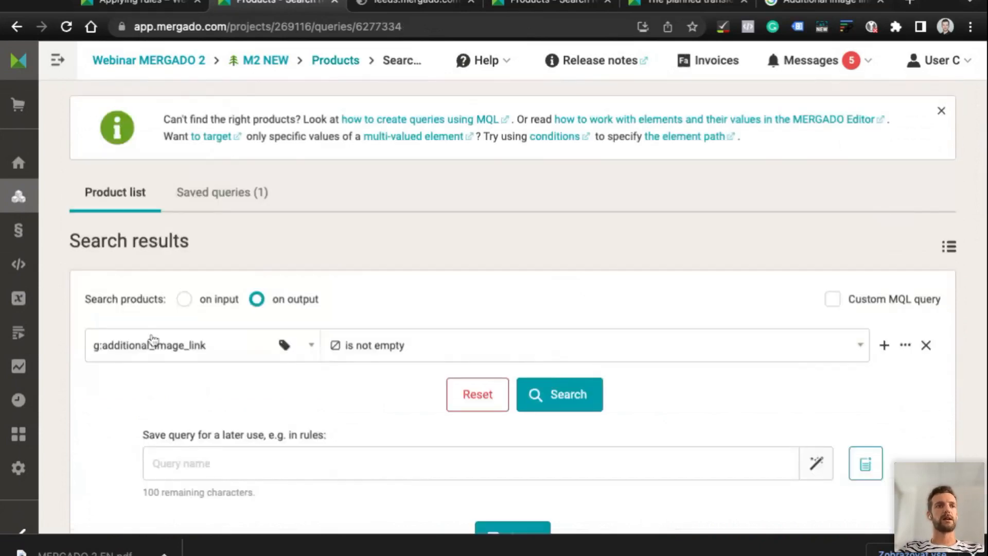
Examine the search results, checking the found product's g:additional_image_link elements against the search condition
scroll(152, 342, down, 6)
scroll(149, 346, up, 4)
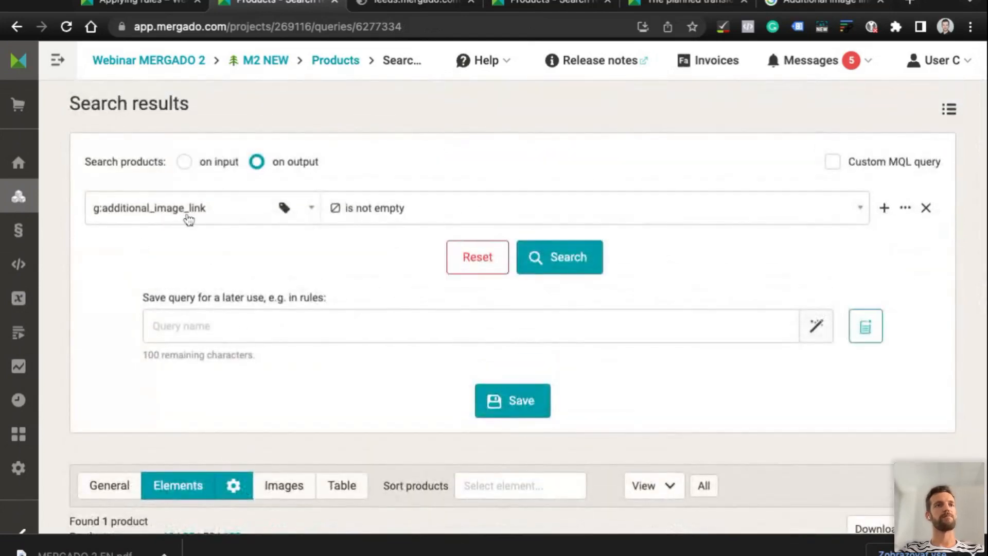
scroll(188, 219, down, 4)
scroll(189, 220, down, 10)
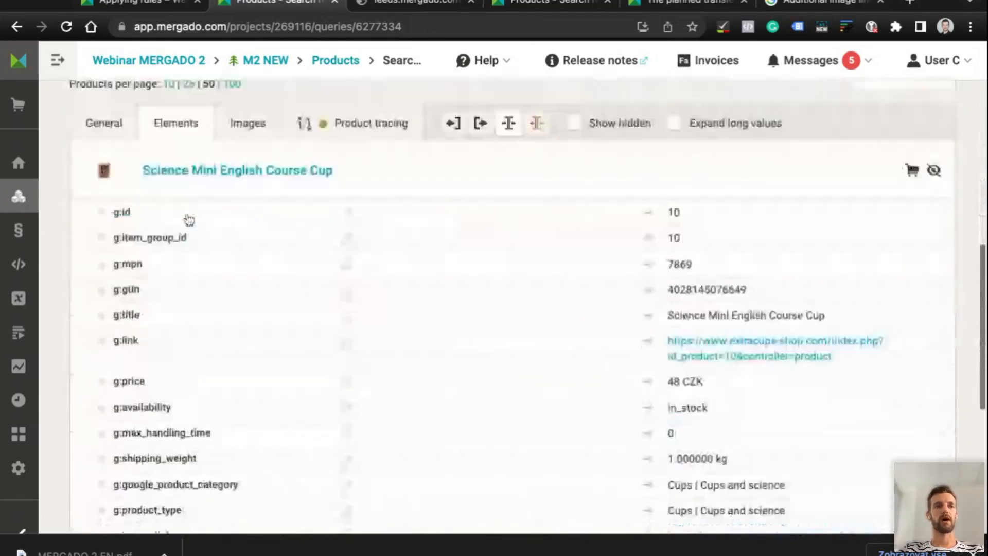
scroll(142, 227, up, 1)
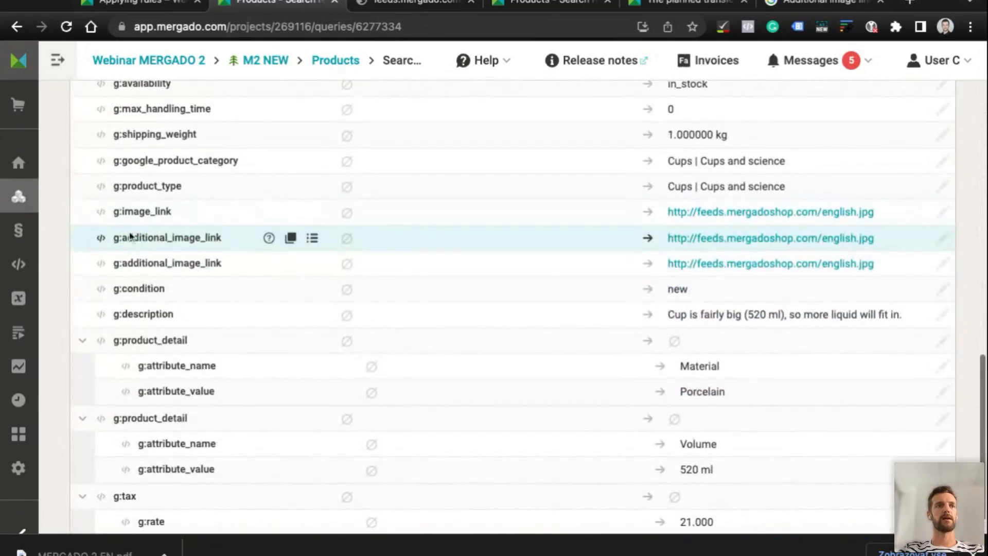
drag(115, 235, 211, 238)
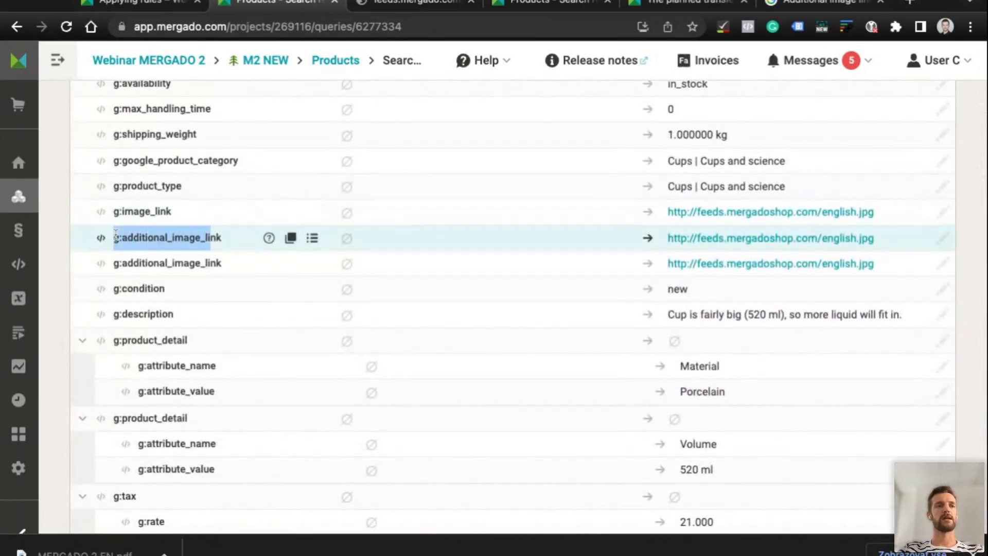
scroll(115, 234, up, 7)
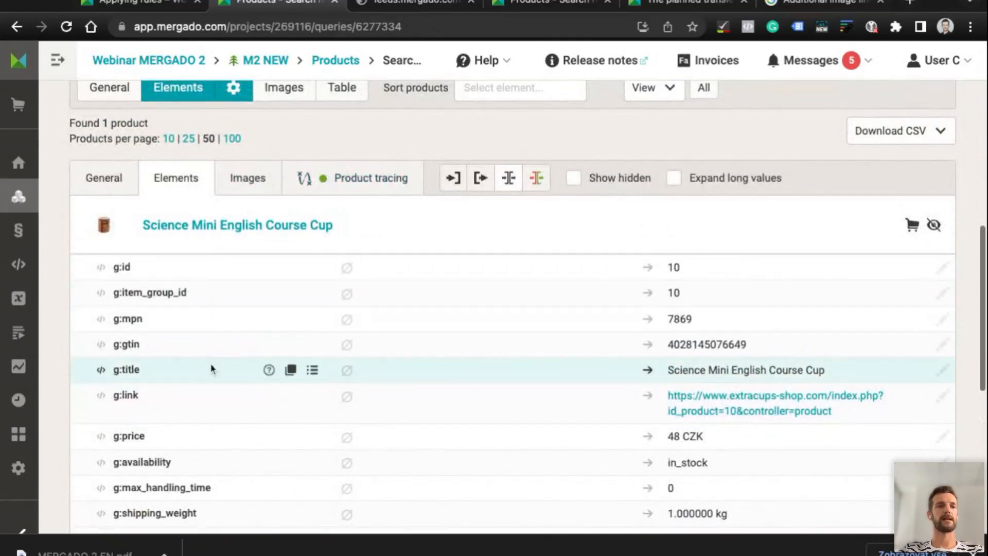
scroll(212, 368, down, 5)
drag(114, 349, 220, 346)
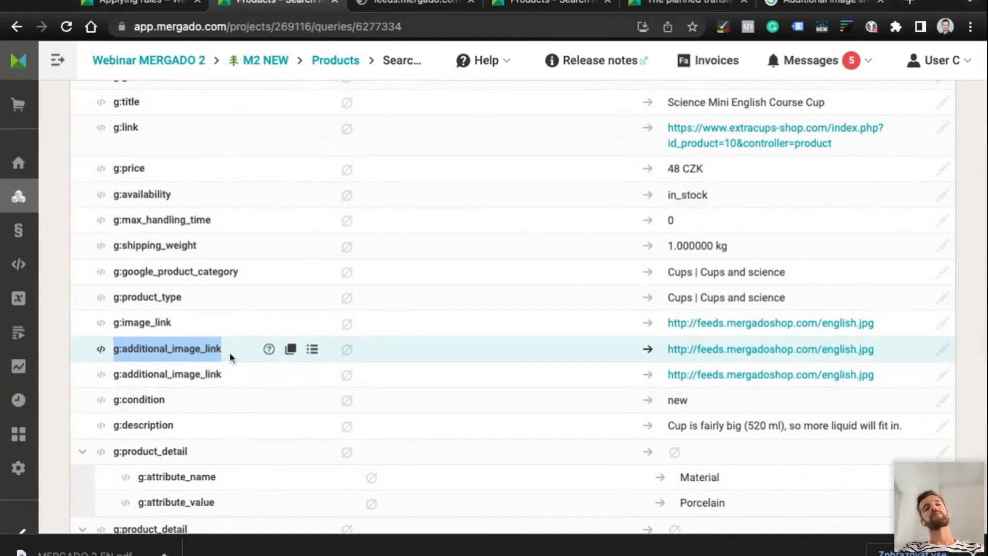
scroll(227, 379, up, 13)
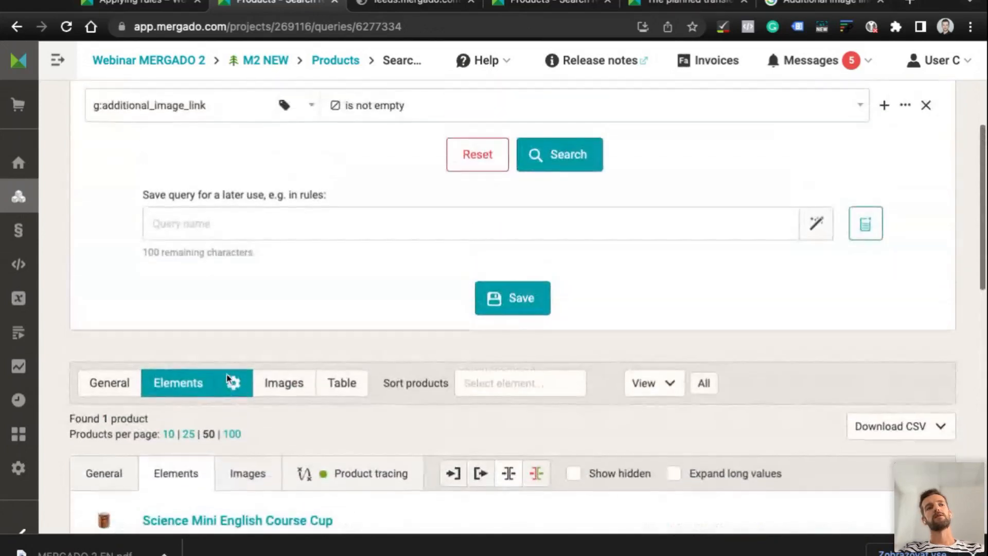
Disable the rule "2. additional image" and apply the rules to the whole M2 NEW export
mouse_move(10, 229)
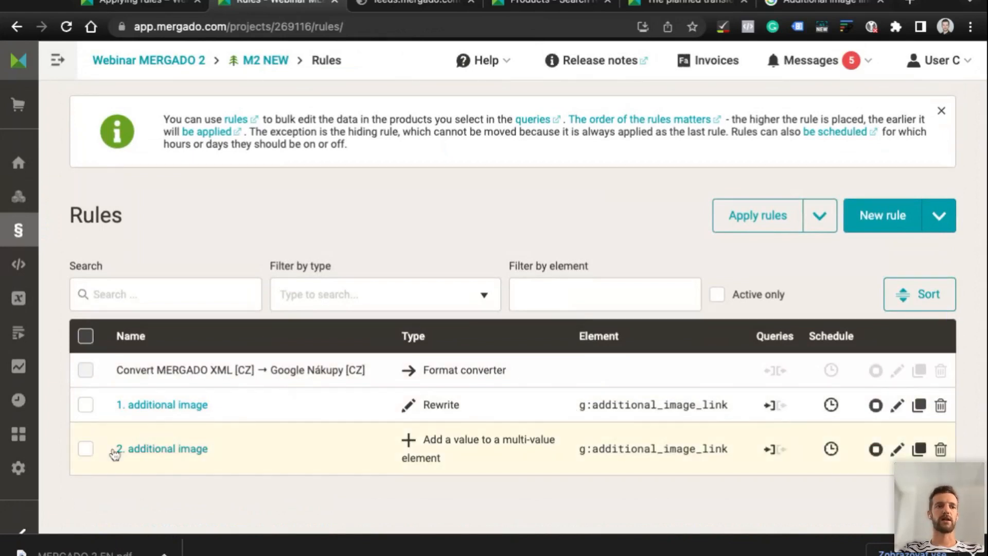
click(876, 450)
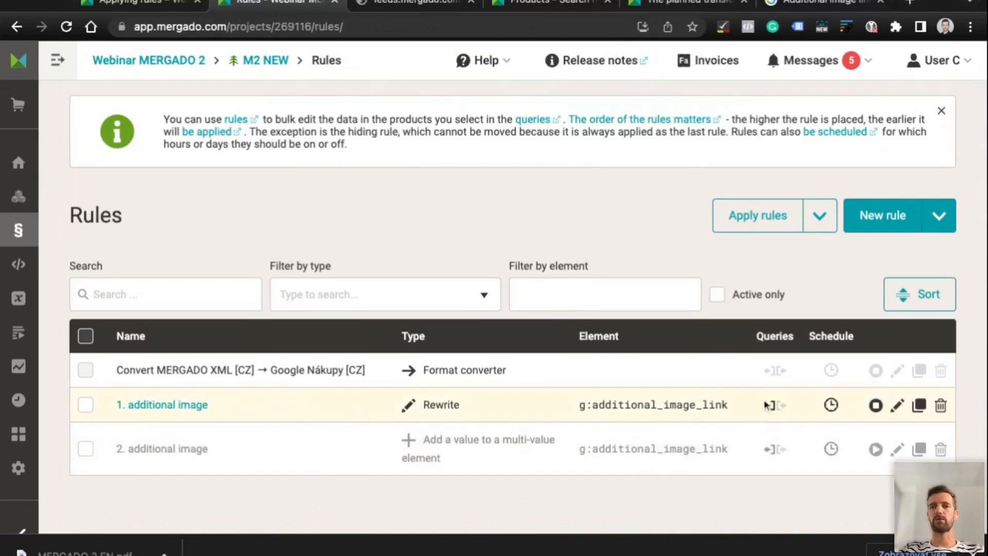
click(820, 218)
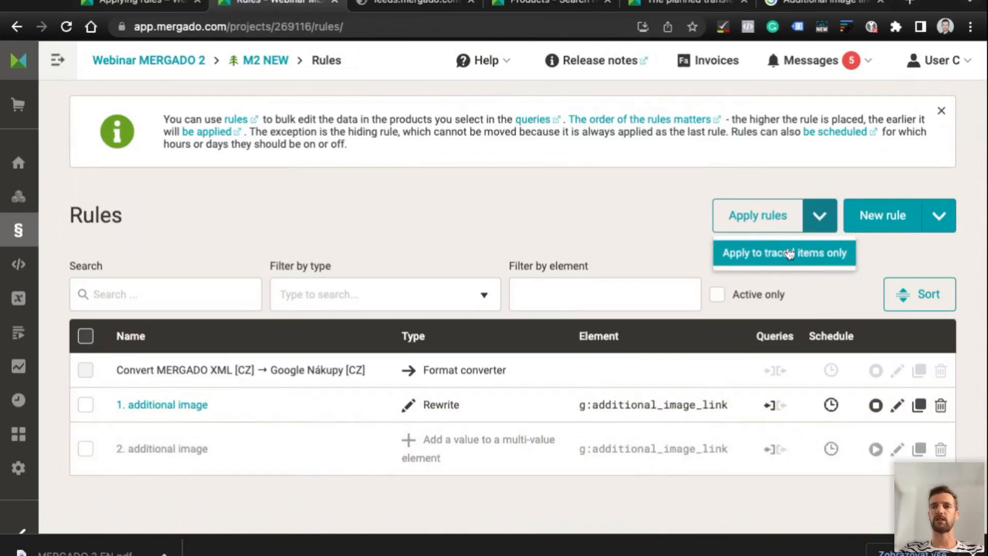
click(759, 217)
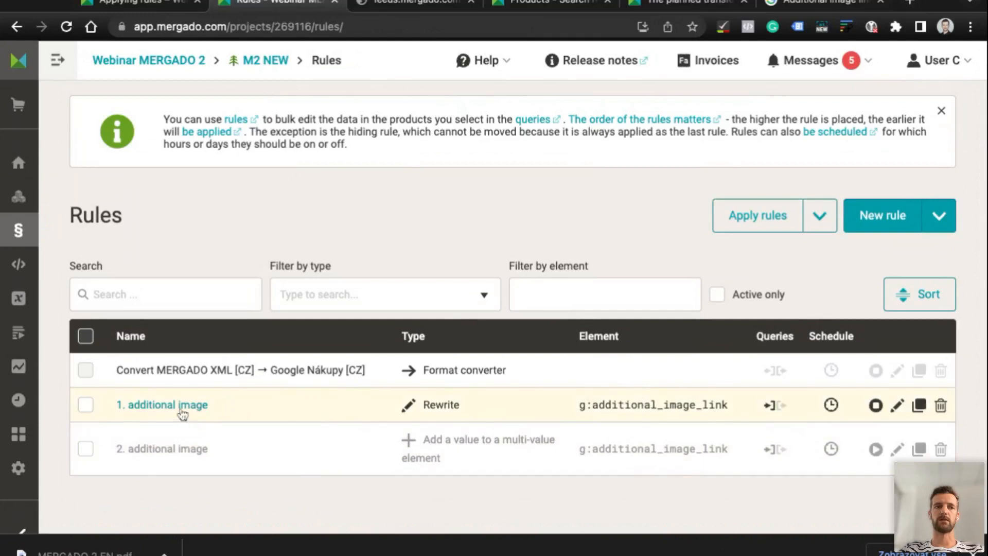
click(758, 217)
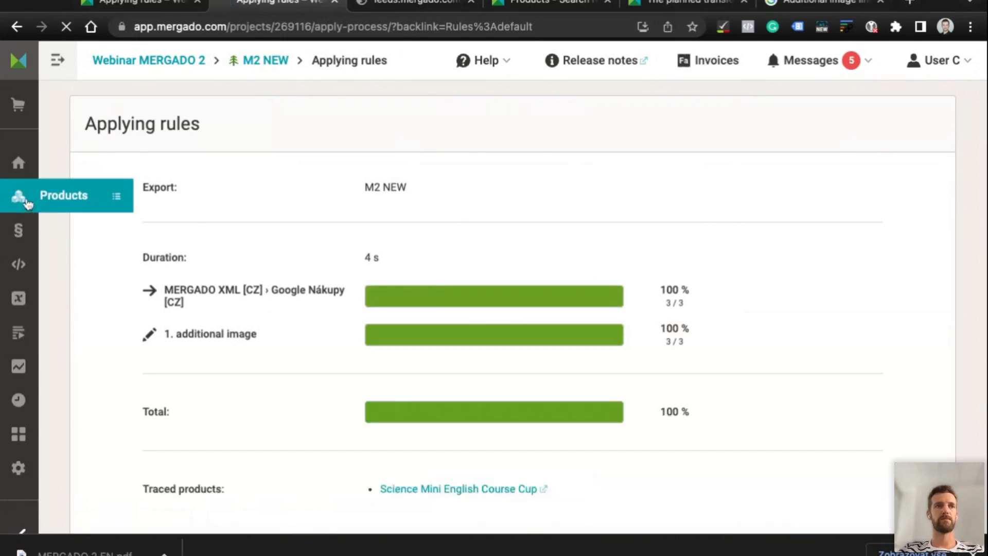
Return to the M2 NEW product list and start an on-output search condition for g:additional_image_link
click(27, 204)
click(325, 347)
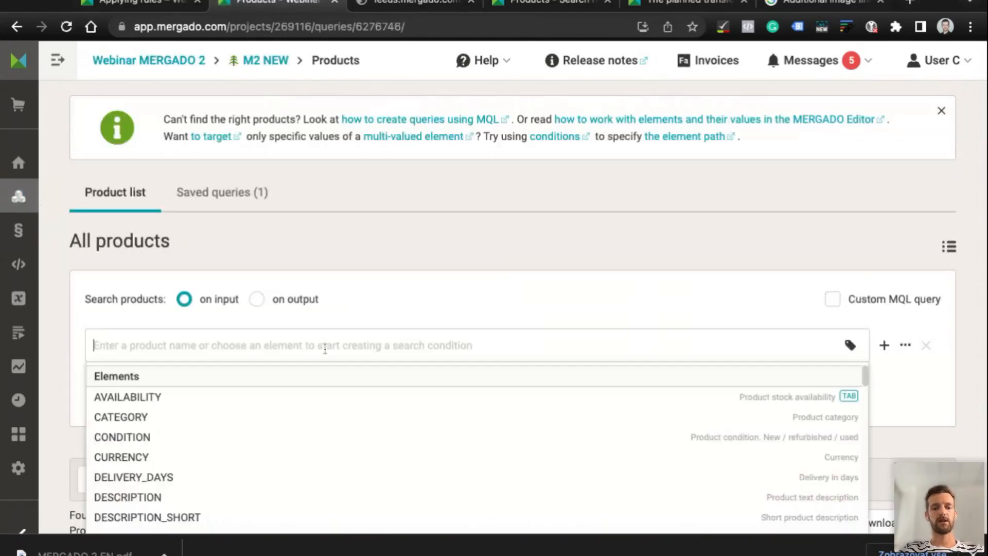
text(ads)
key(BackSpace)
text(ditional_image_link)
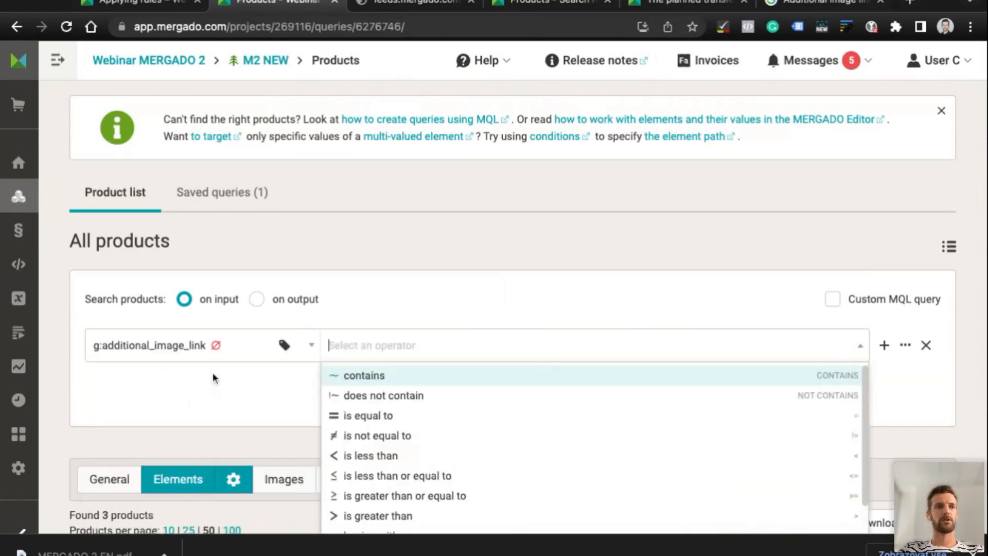
click(154, 458)
click(257, 301)
Search the products for a g:additional_image_link that "is not empty" on output
click(339, 342)
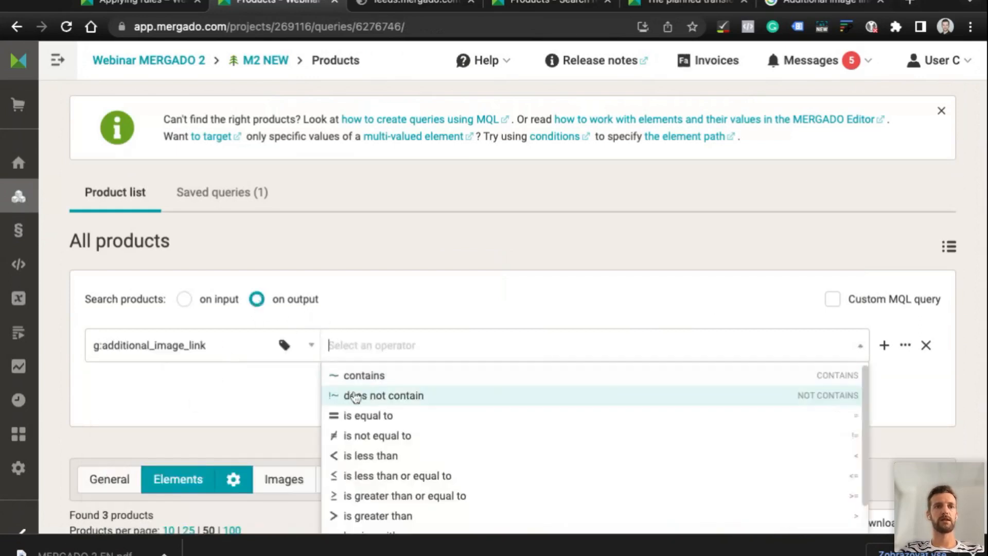
scroll(350, 401, down, 3)
click(289, 411)
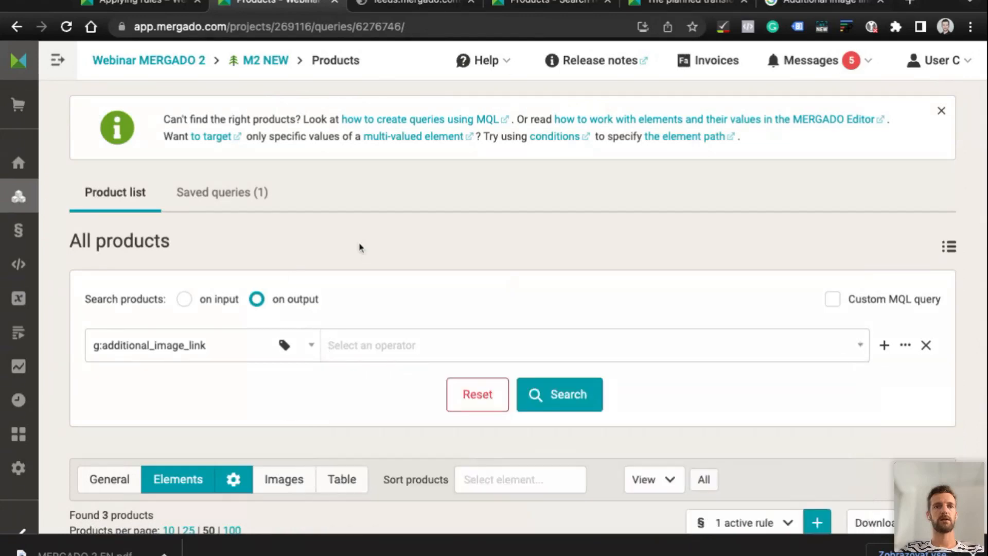
click(370, 339)
scroll(376, 304, down, 5)
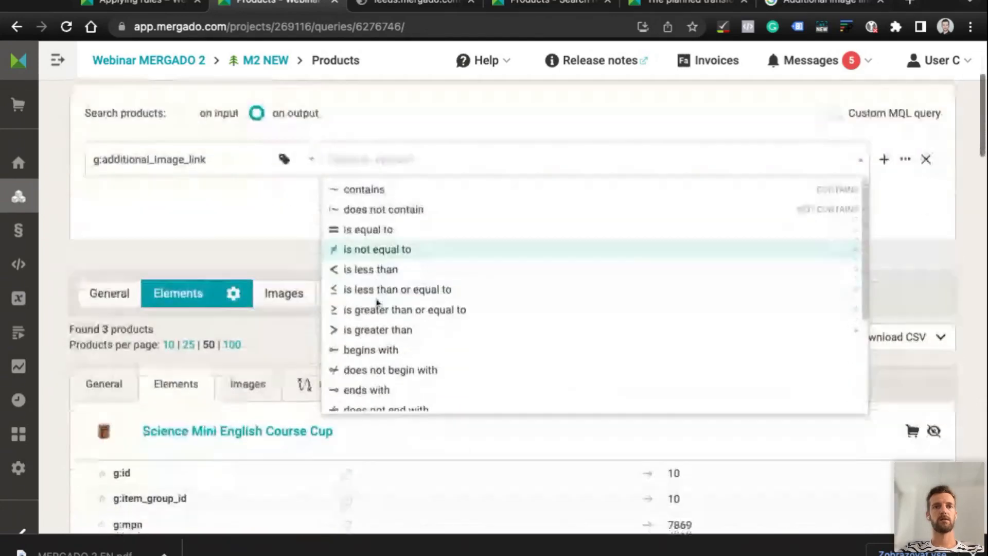
scroll(377, 307, down, 2)
click(363, 370)
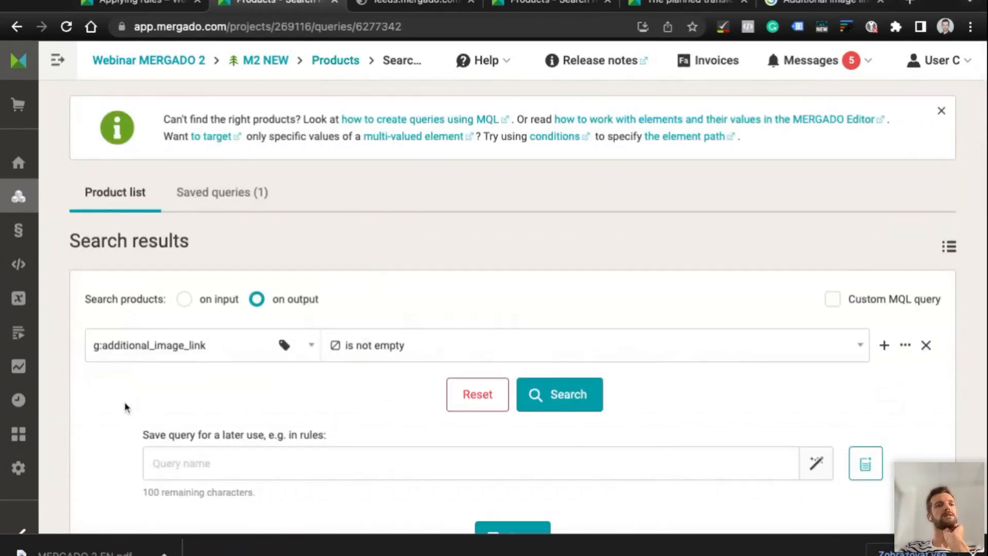
Examine the number of products found and the Science Mini English Course Cup's g:additional_image_link output
scroll(126, 403, down, 3)
scroll(126, 407, down, 5)
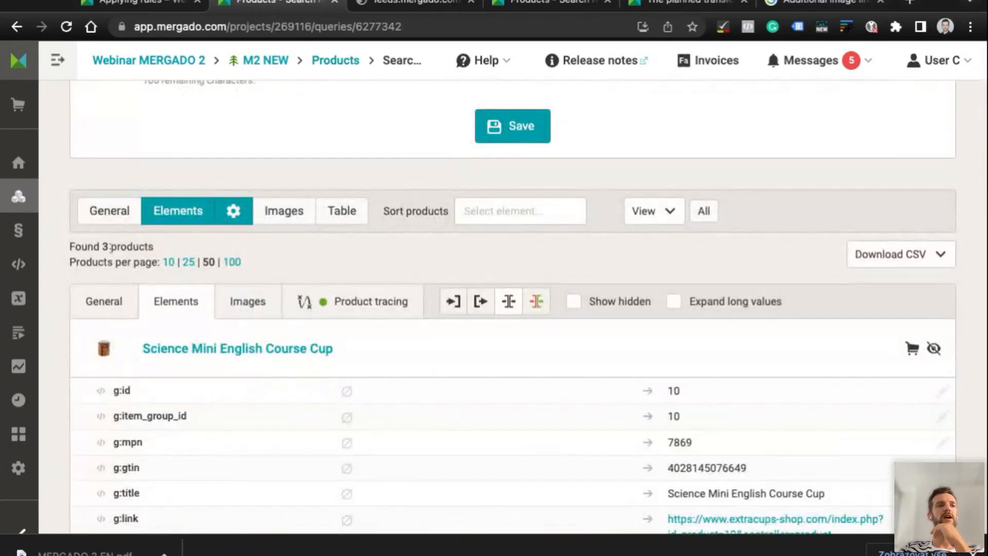
double_click(110, 246)
scroll(111, 290, down, 9)
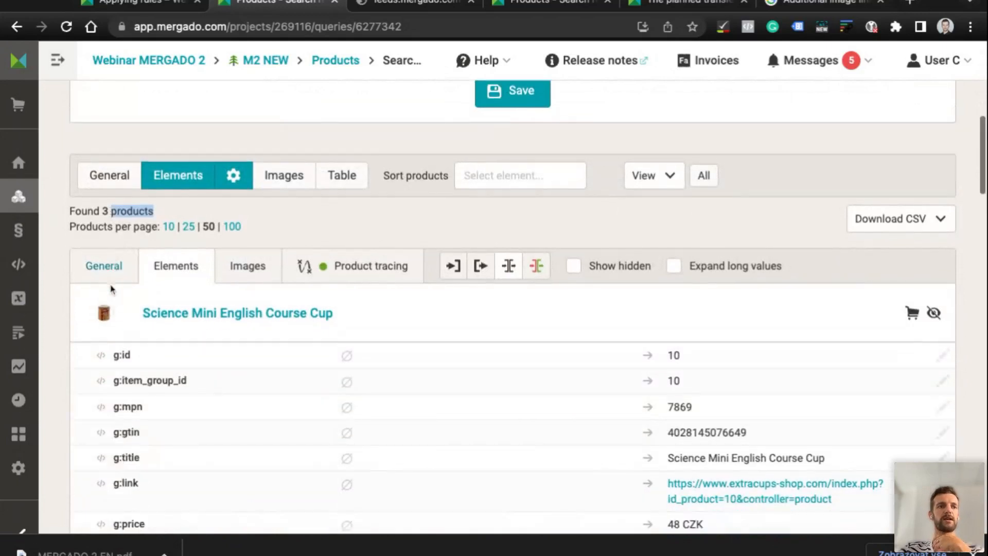
scroll(112, 288, down, 1)
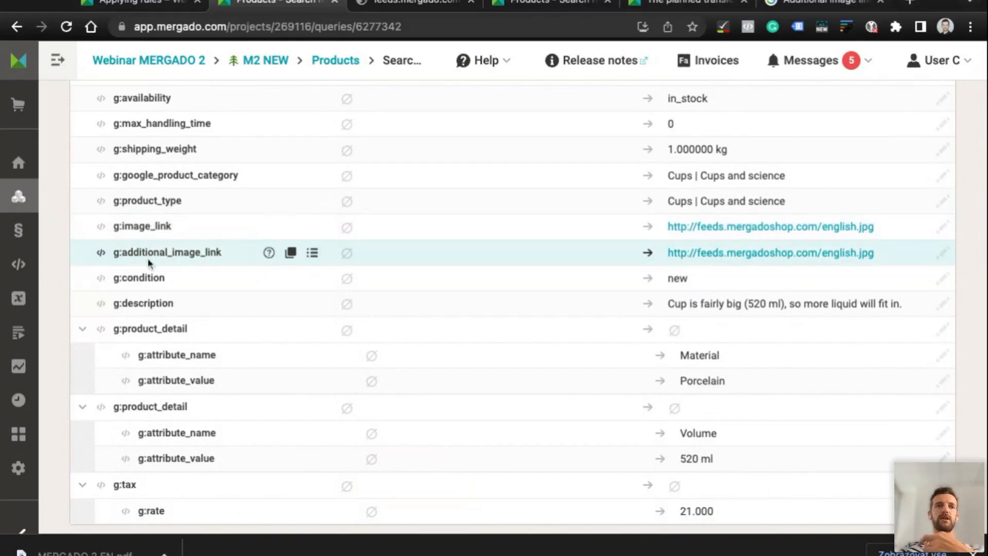
scroll(147, 258, up, 1)
scroll(147, 258, down, 1)
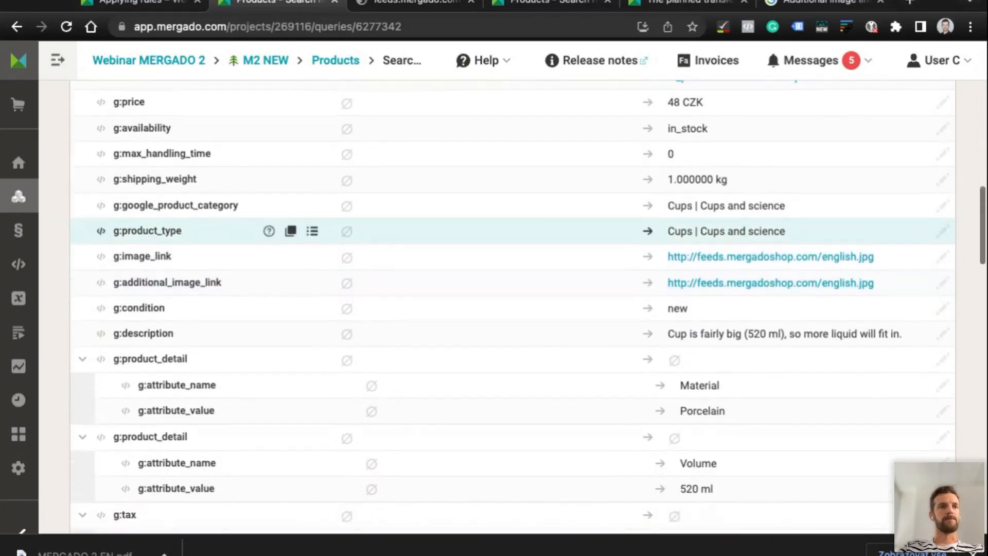
scroll(129, 294, up, 1)
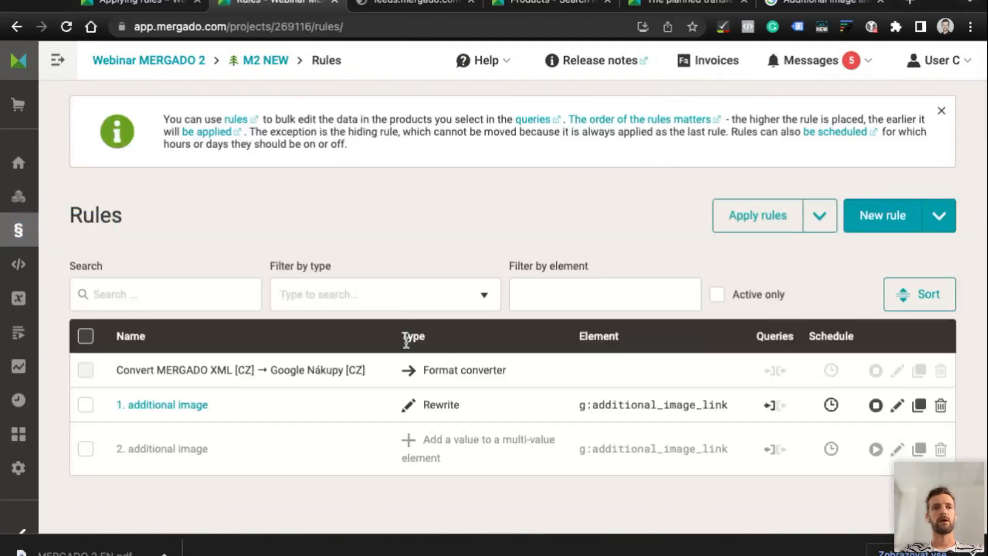
Enable the rule "2. additional image" again and apply the rules to traced items only, ending on the product list
click(877, 449)
click(820, 216)
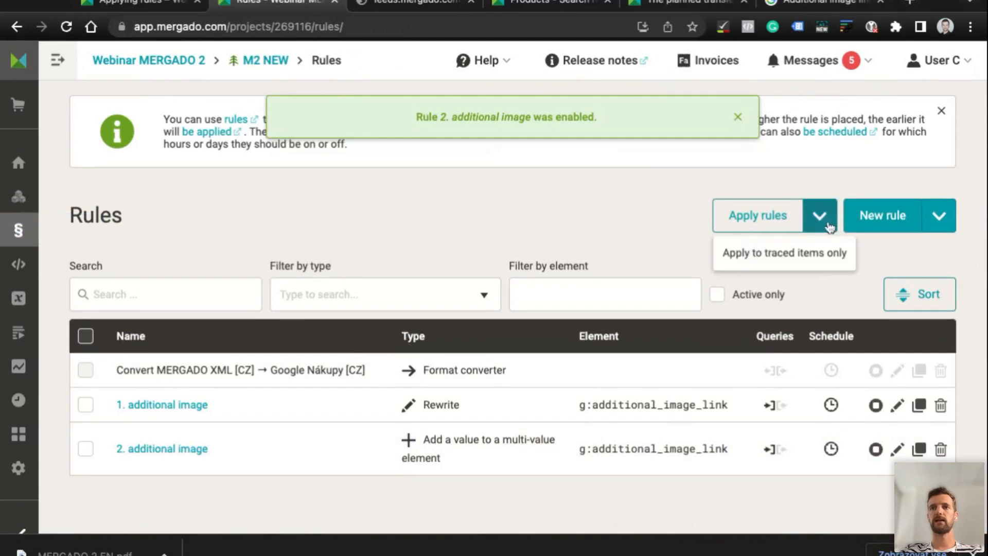
click(785, 252)
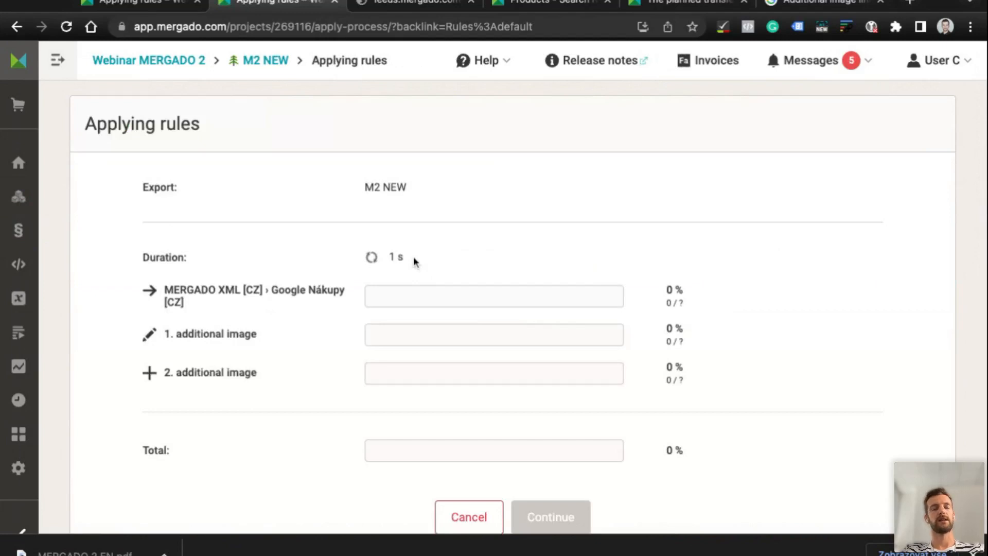
click(28, 196)
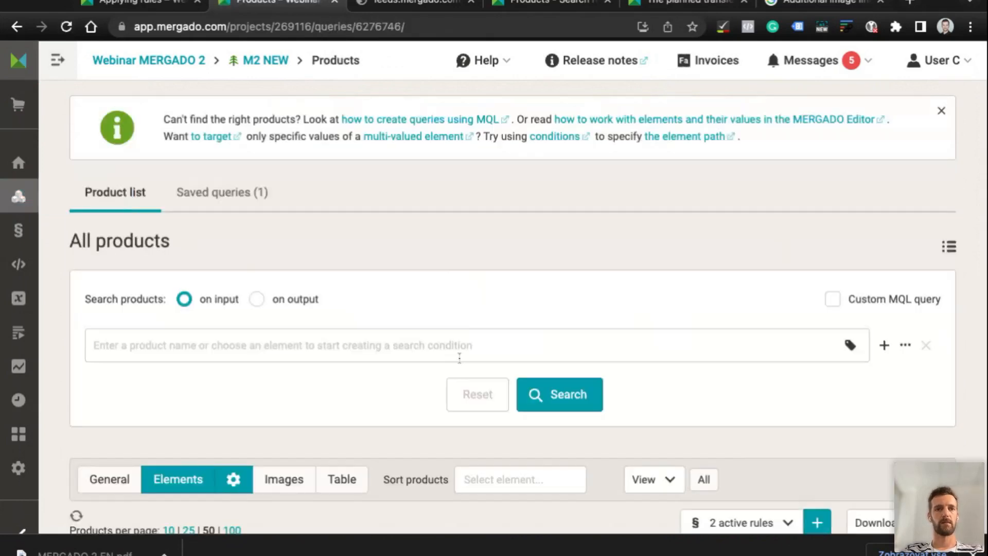
Compare the g:additional_image_link elements on output of the Science Mini English Course Cup and the Science Music Cup
scroll(459, 356, down, 2)
scroll(460, 356, down, 10)
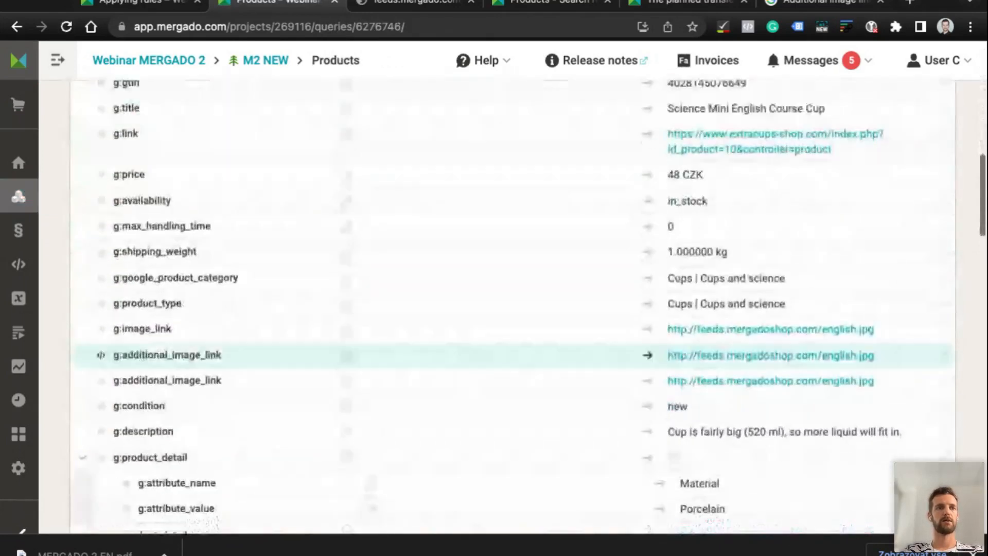
double_click(125, 361)
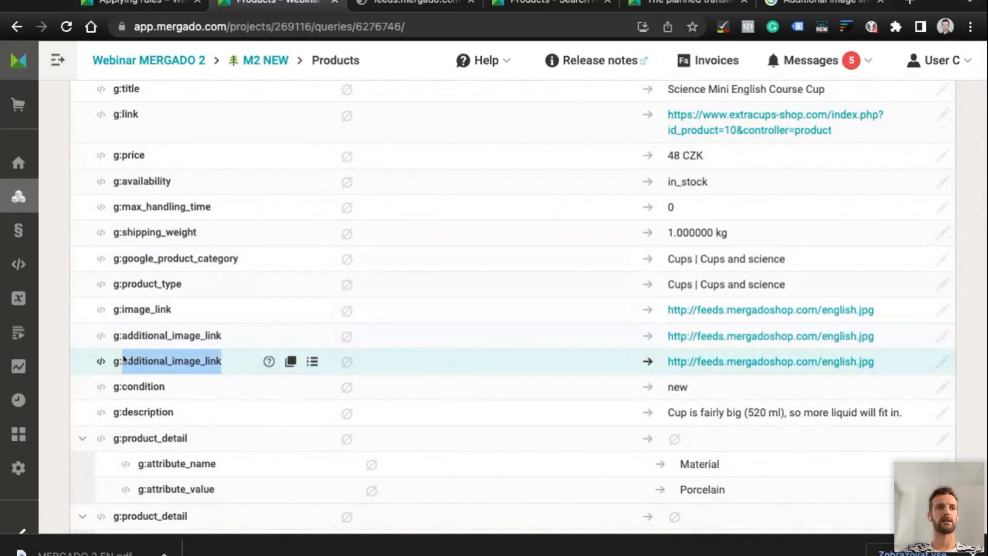
scroll(137, 378, down, 1)
scroll(137, 379, down, 14)
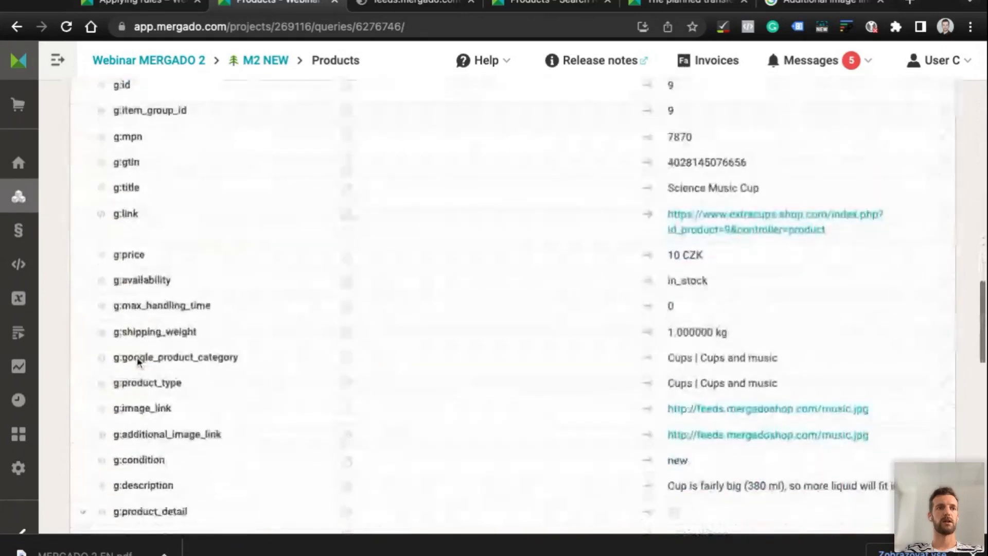
triple_click(119, 366)
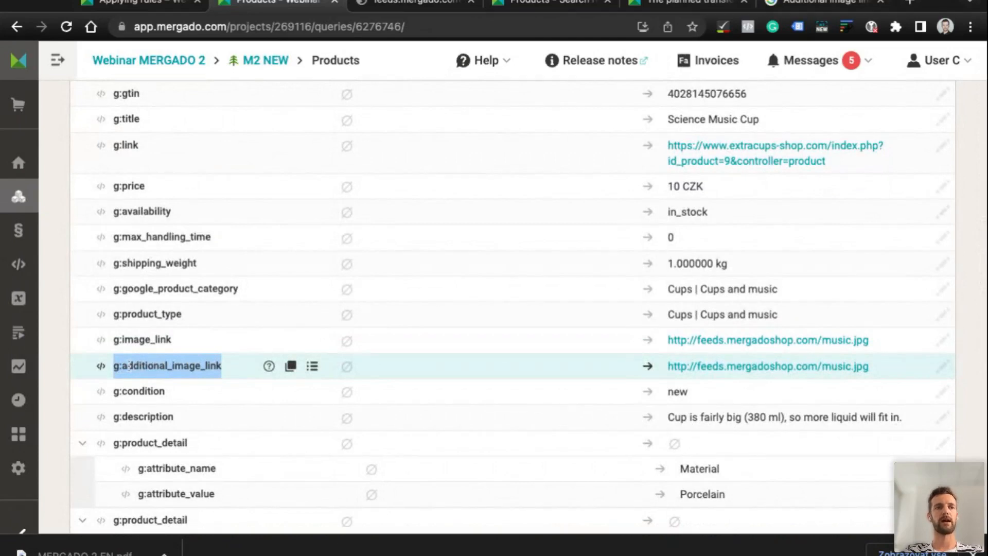
scroll(171, 315, up, 12)
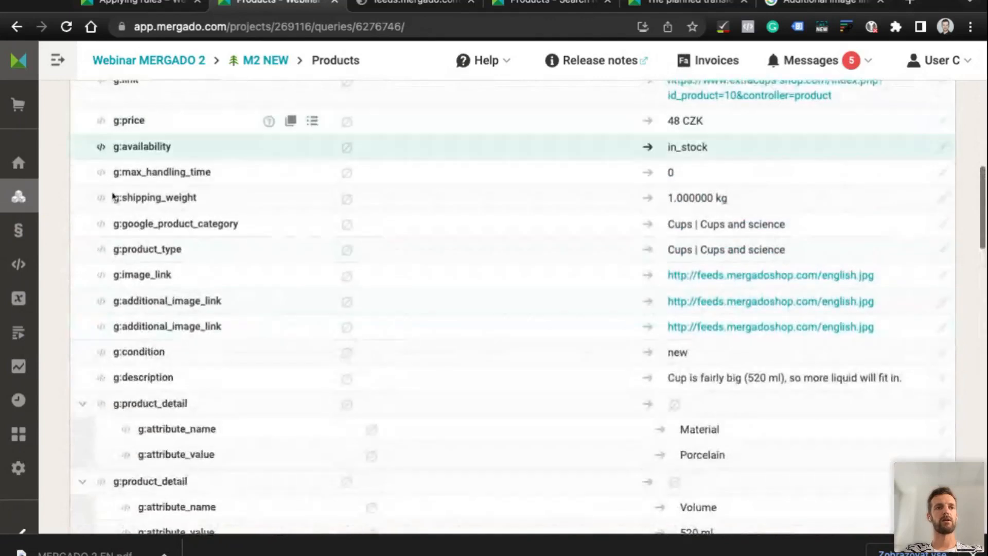
scroll(154, 304, up, 5)
scroll(154, 303, down, 3)
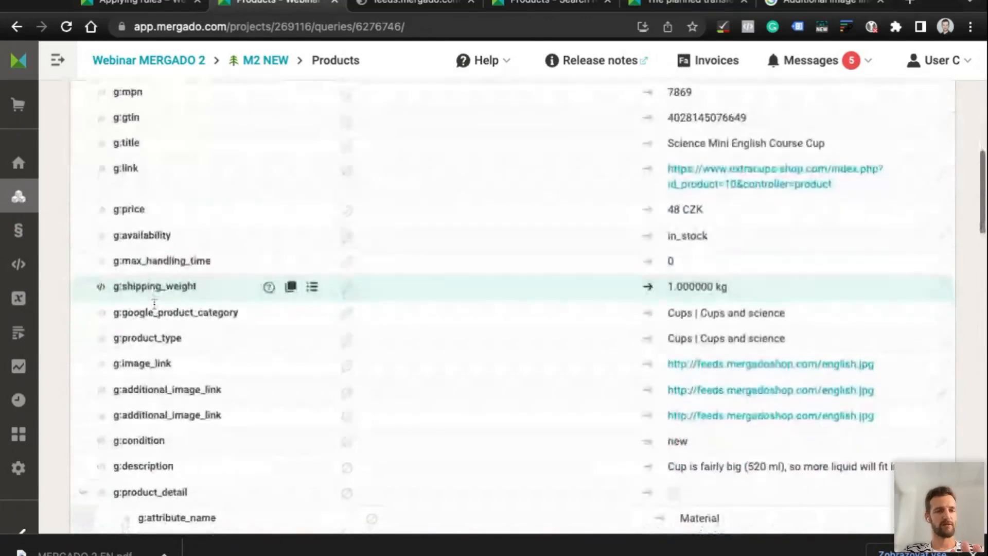
scroll(154, 304, up, 6)
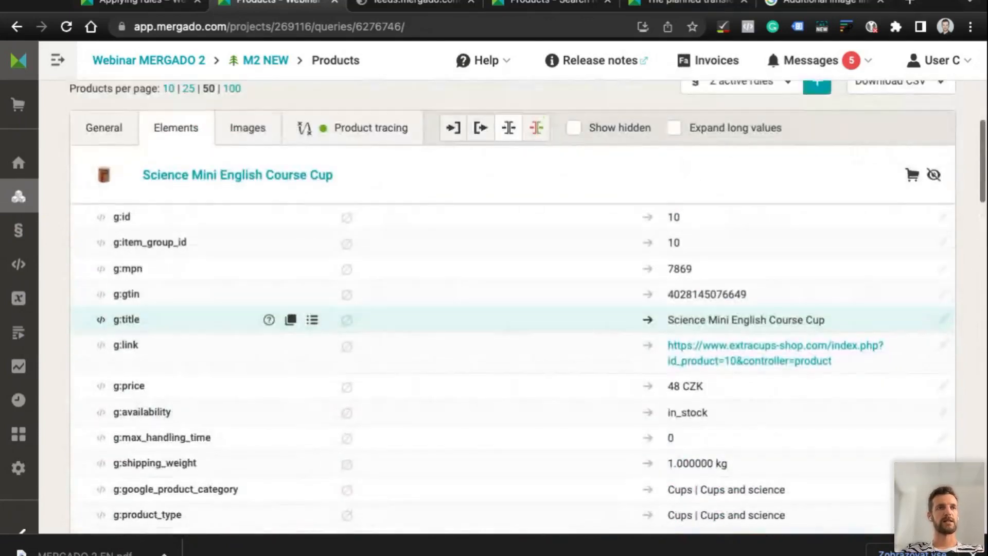
scroll(155, 288, up, 3)
scroll(154, 288, down, 4)
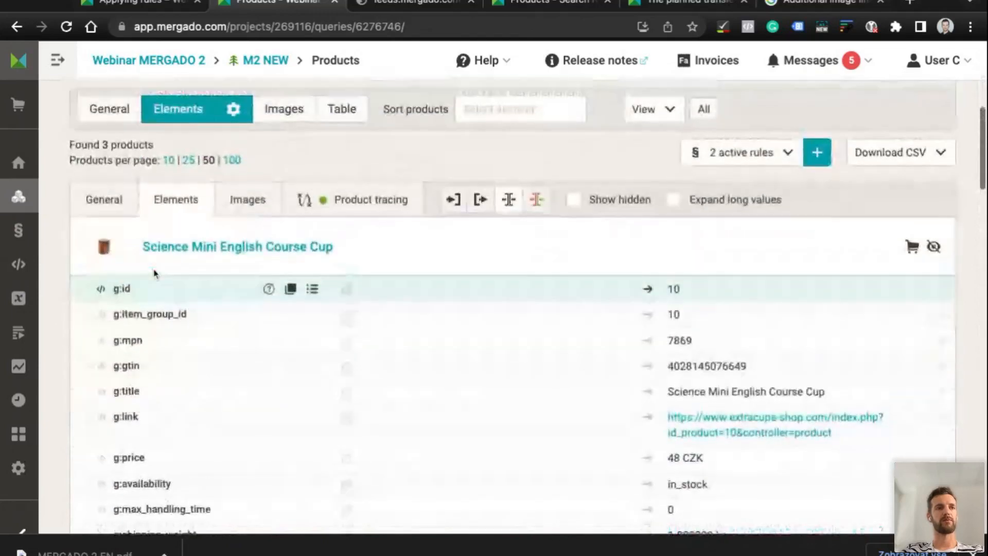
scroll(95, 477, down, 10)
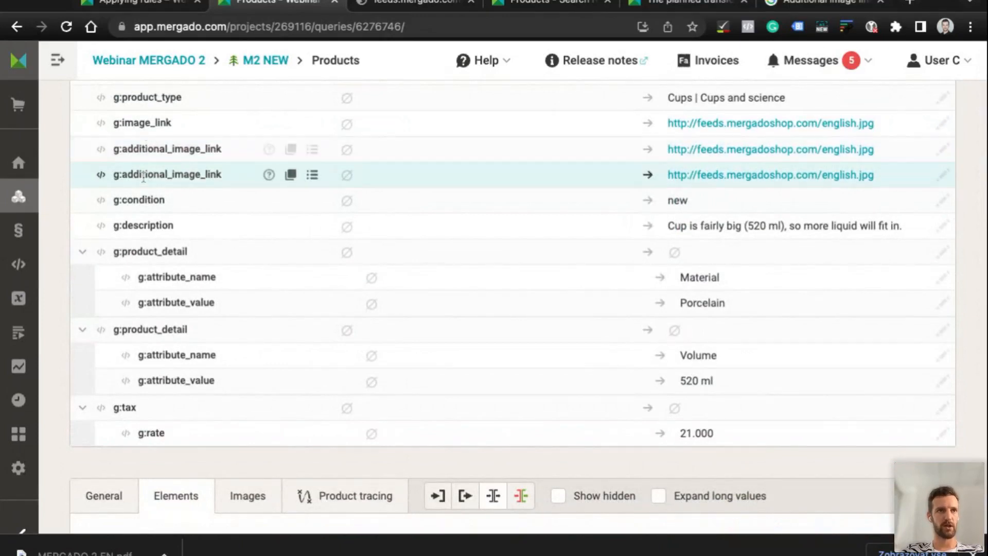
Start a new product search condition by opening the choice of elements
scroll(144, 180, up, 12)
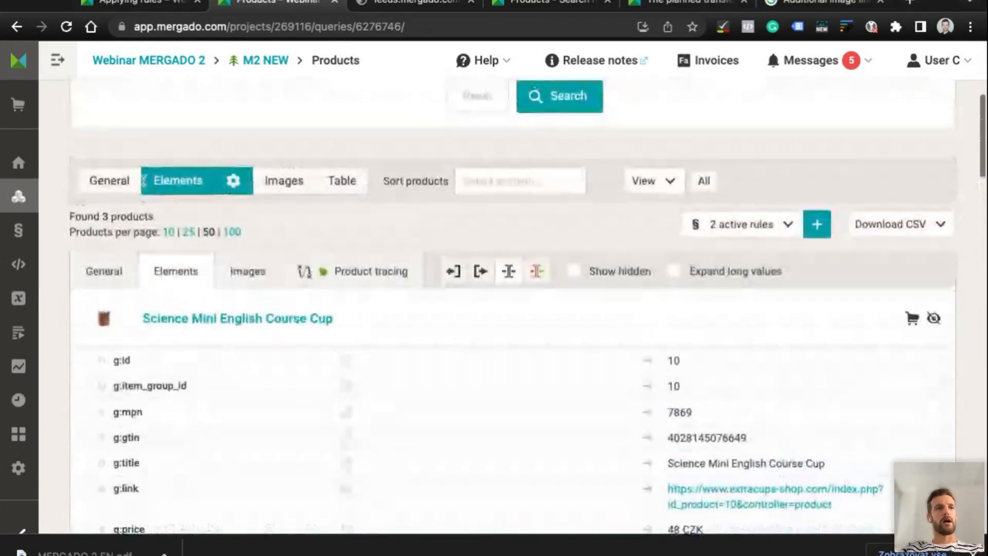
scroll(136, 157, up, 2)
click(135, 155)
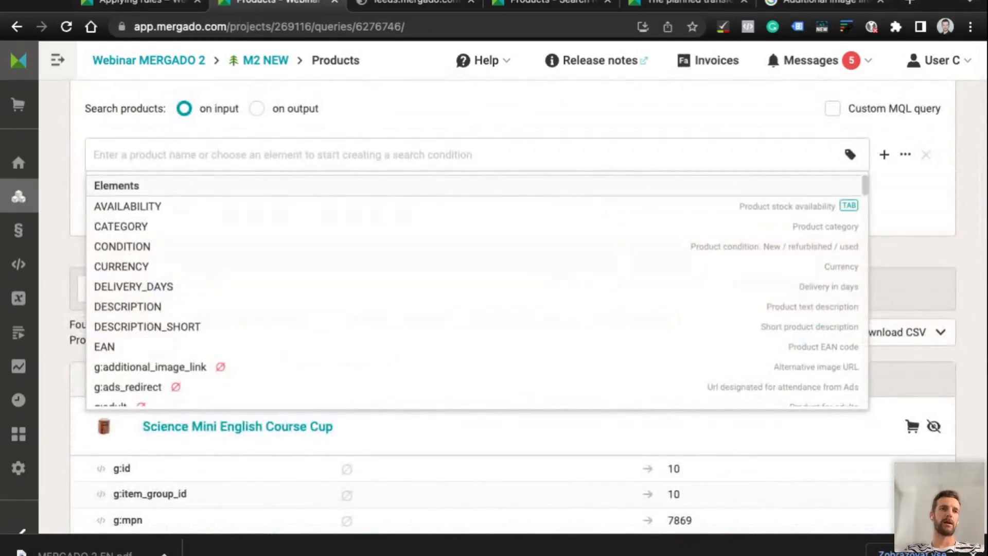
Search the products on output for those where g:additional_image_link is not empty
text(add)
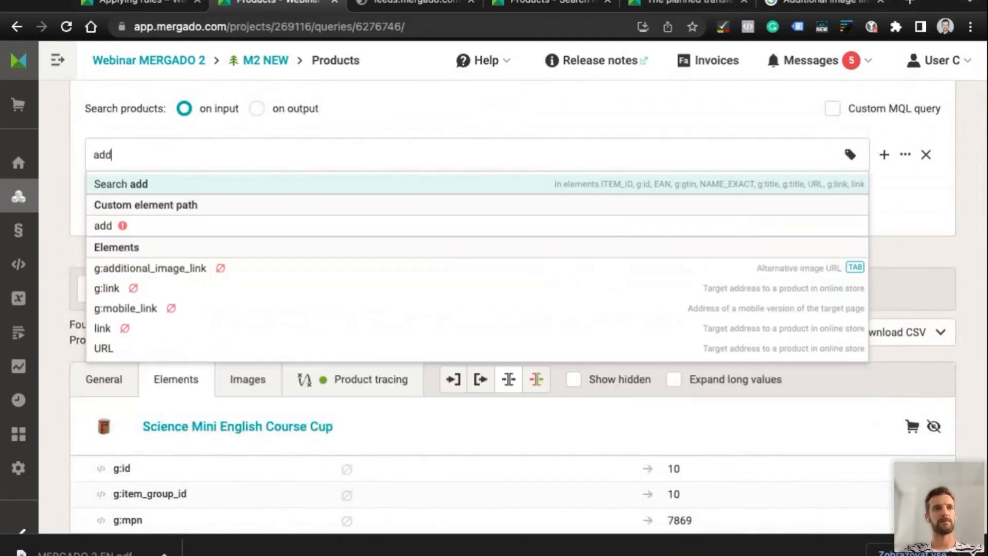
click(145, 268)
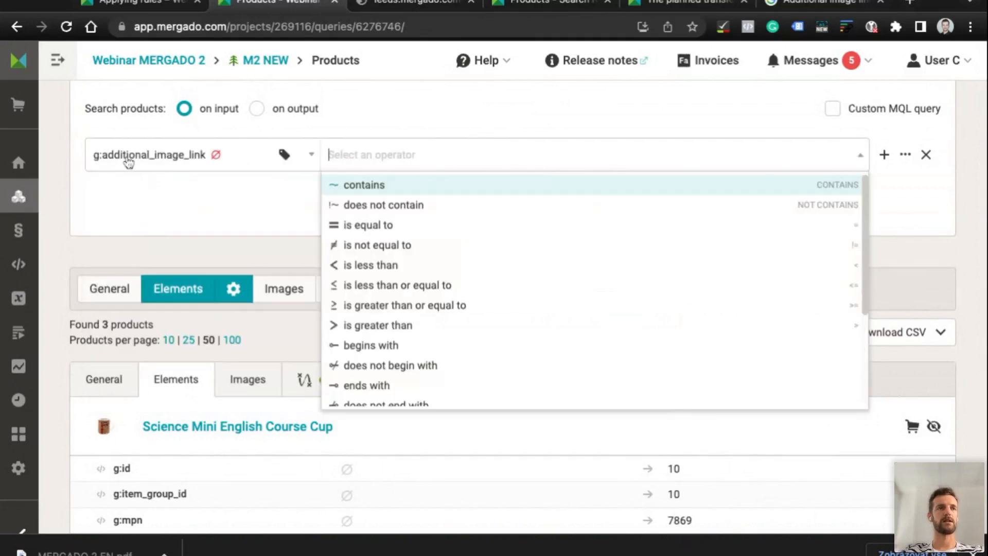
click(283, 108)
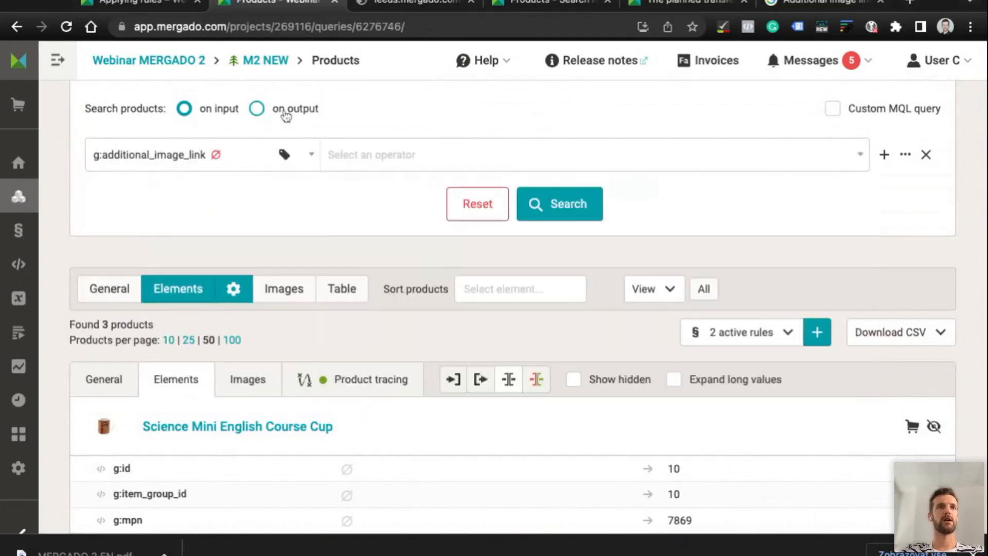
click(225, 157)
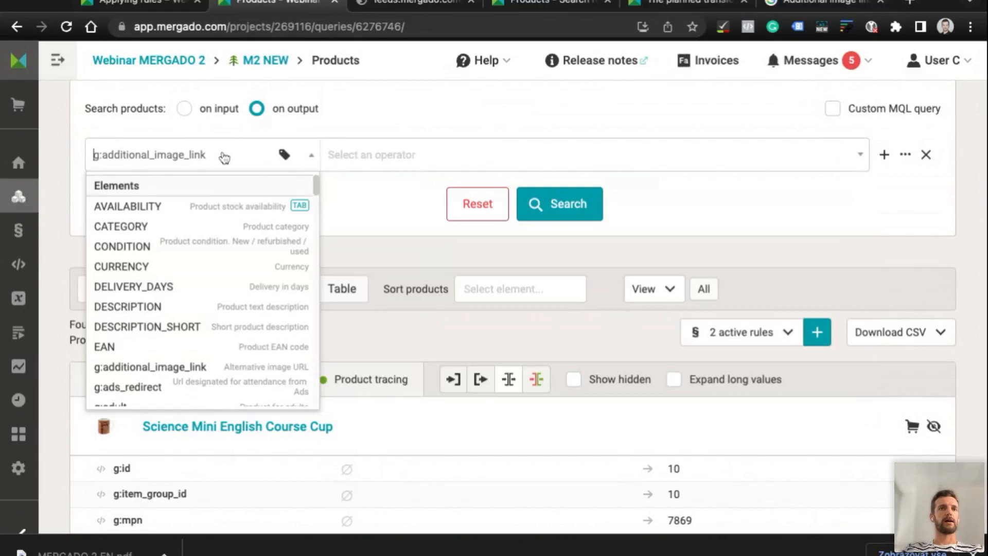
click(399, 154)
scroll(407, 288, down, 3)
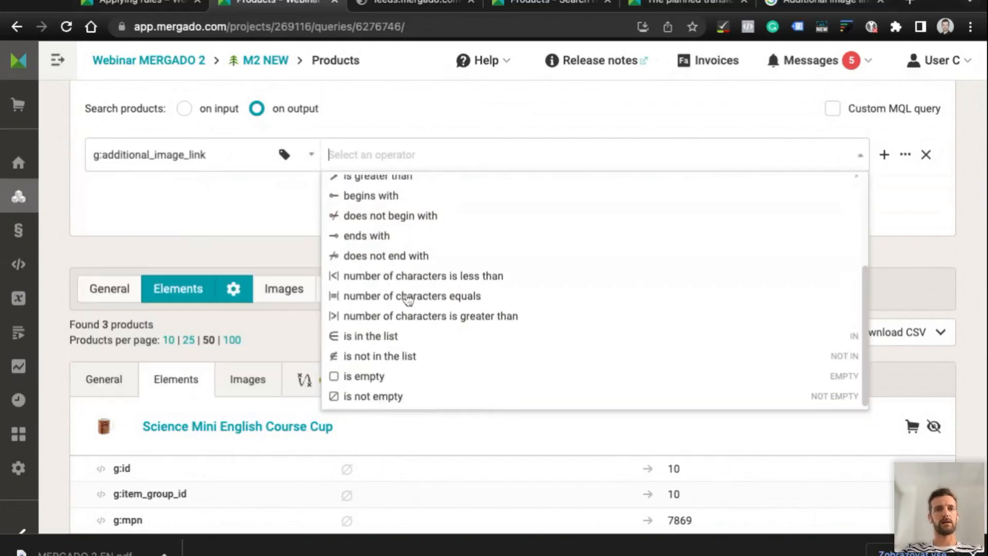
click(372, 397)
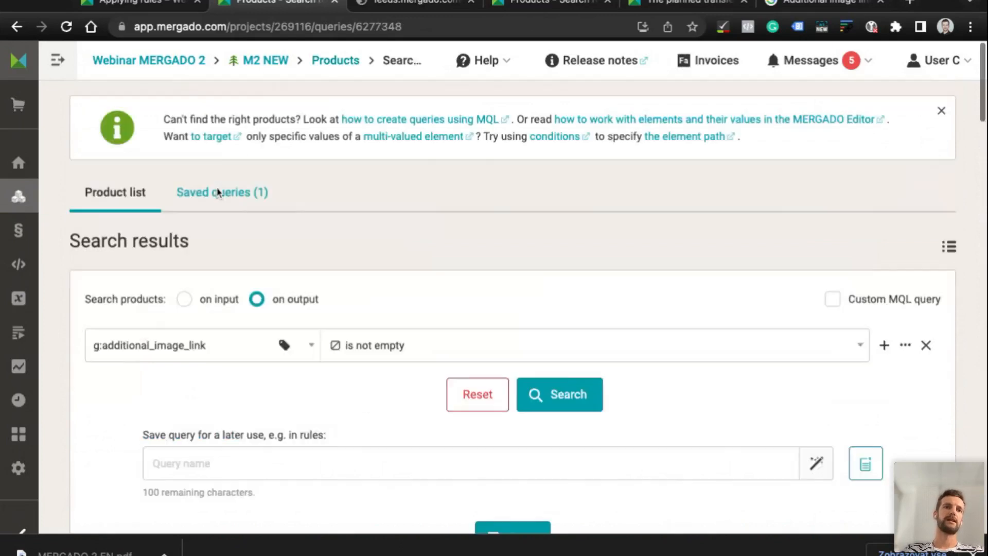
Copy the g:additional_image_link element name from the found products and paste it as the search condition's element
scroll(188, 263, down, 7)
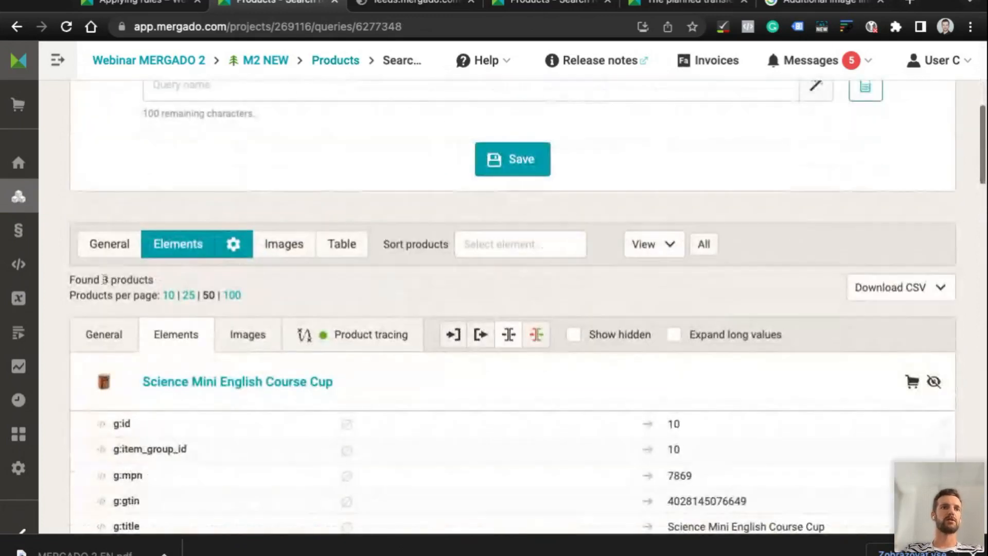
scroll(125, 291, down, 9)
scroll(125, 291, up, 17)
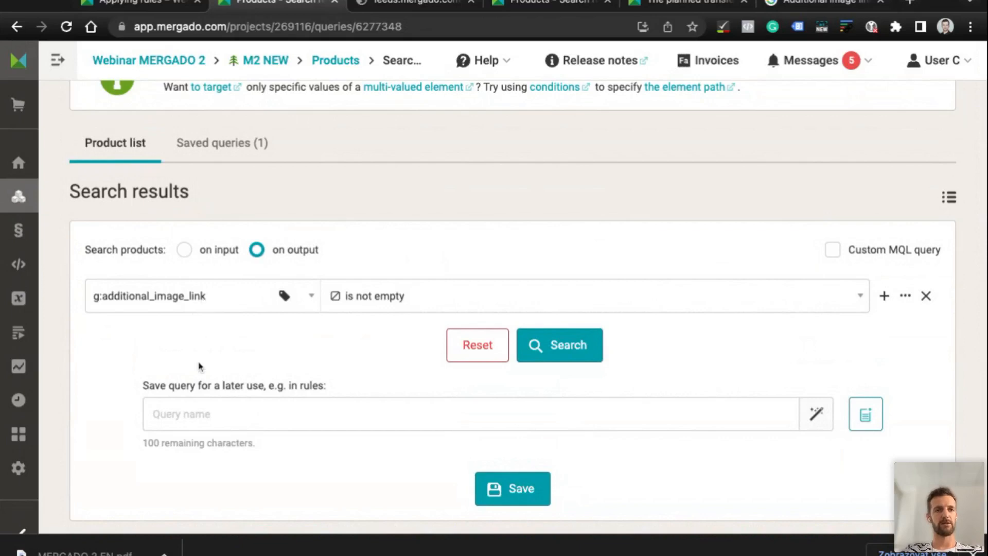
scroll(199, 365, down, 11)
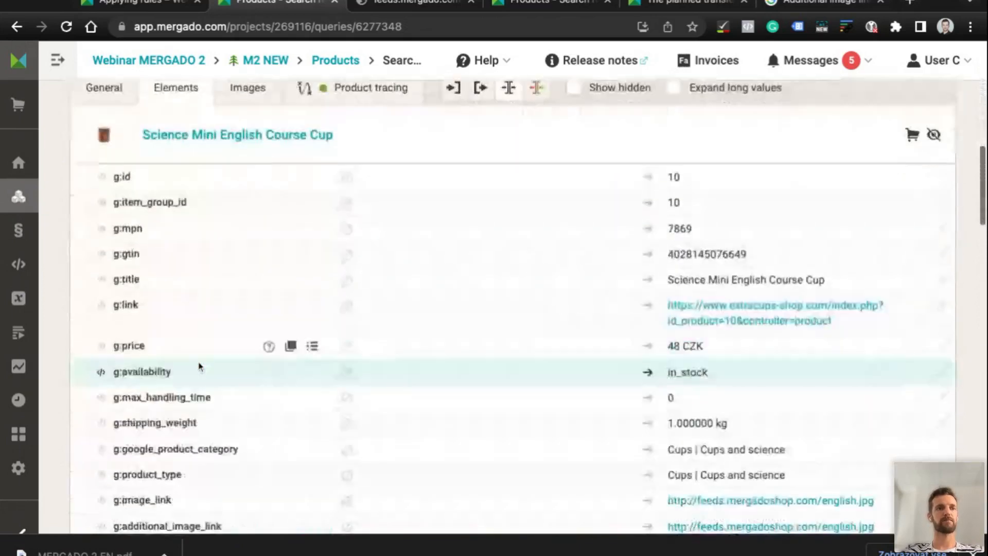
scroll(199, 366, down, 20)
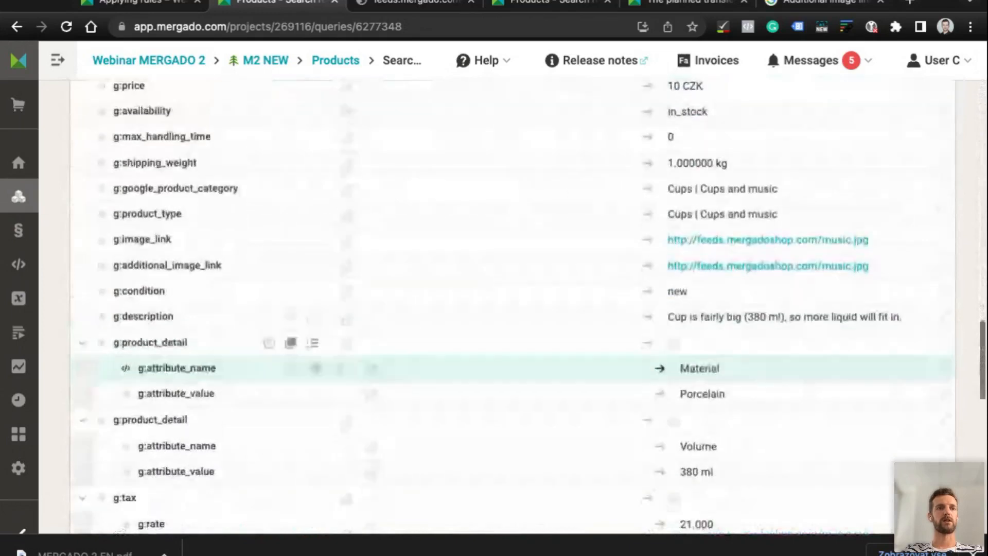
double_click(113, 225)
key(ctrl+c)
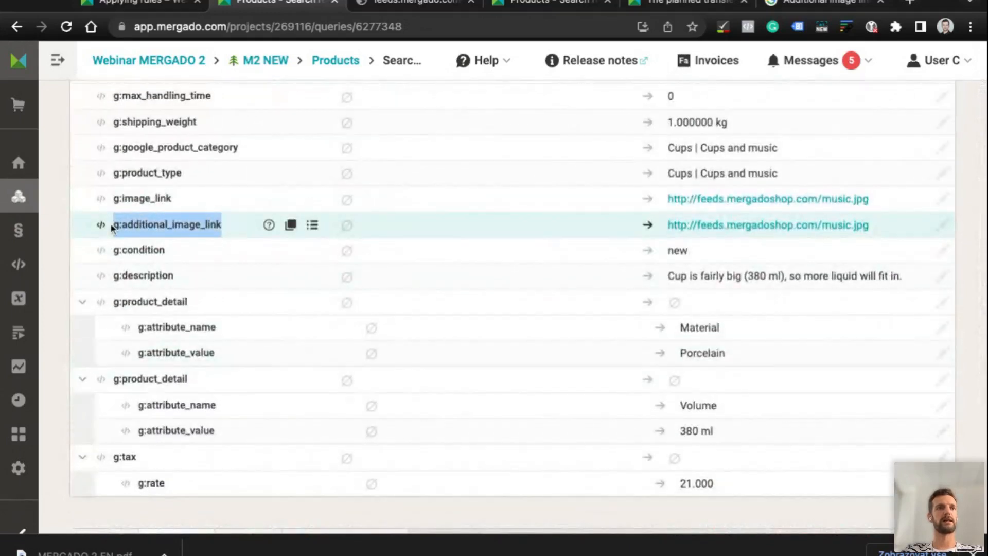
scroll(231, 230, up, 20)
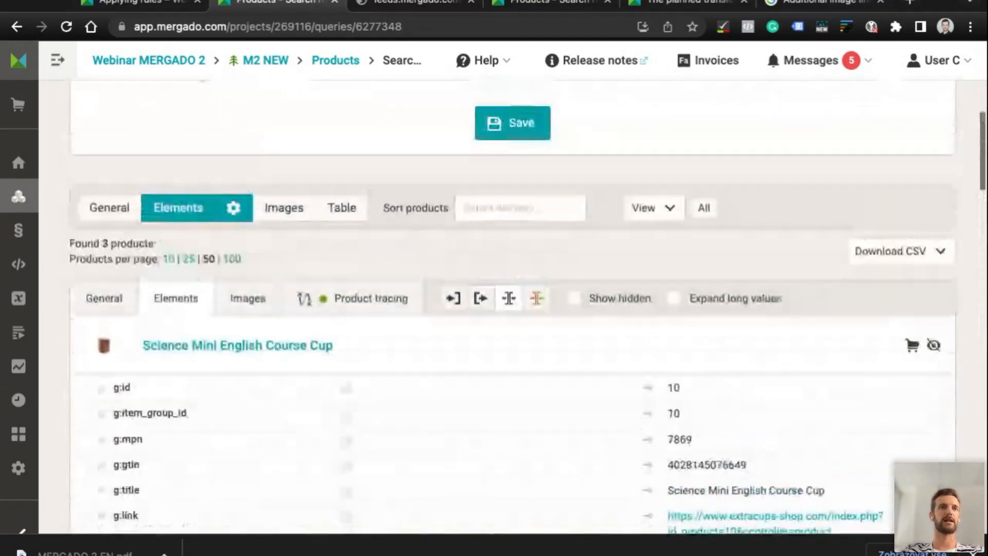
scroll(215, 204, up, 5)
click(215, 205)
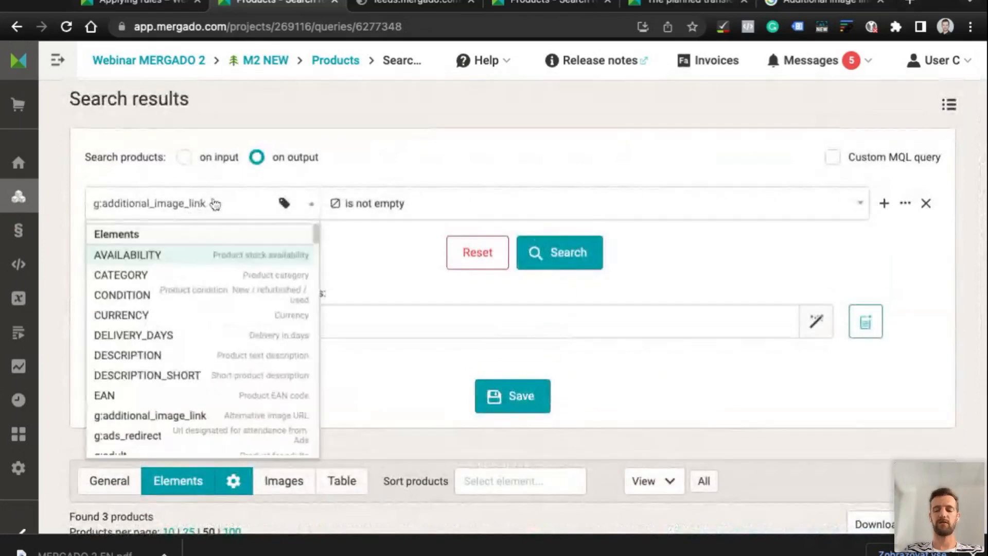
key(ctrl+v)
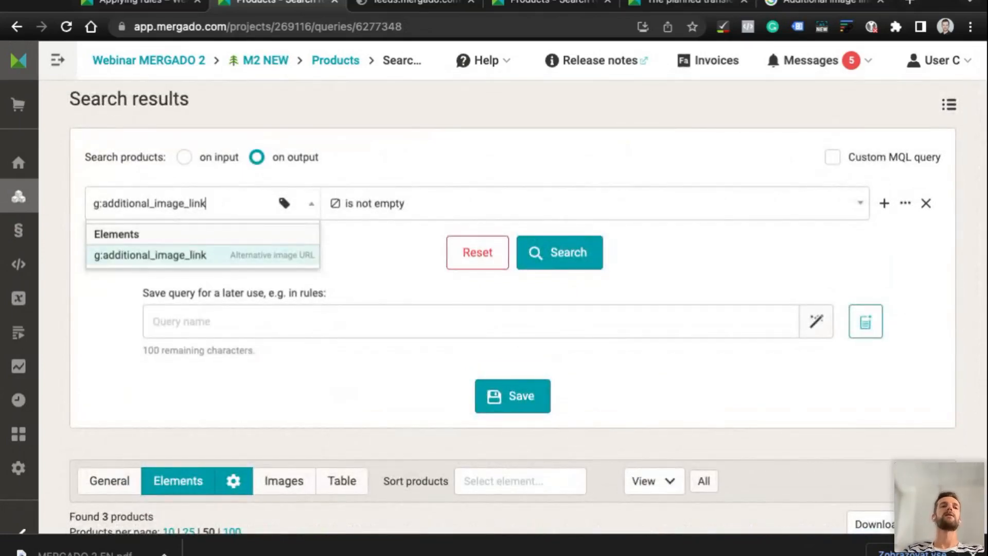
Examine the second g:additional_image_link element and its image URL in the Science Mini English Course Cup product
scroll(515, 309, down, 8)
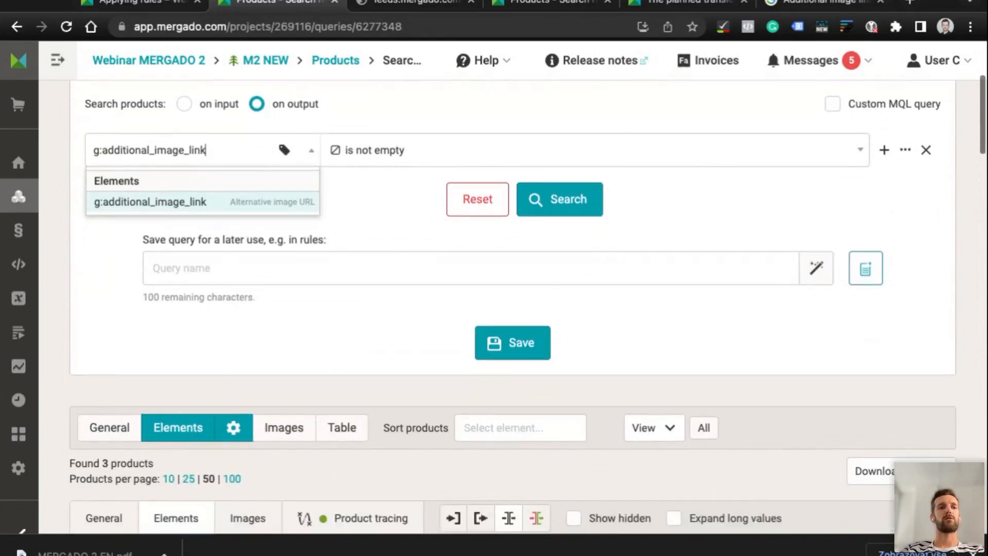
scroll(107, 259, down, 7)
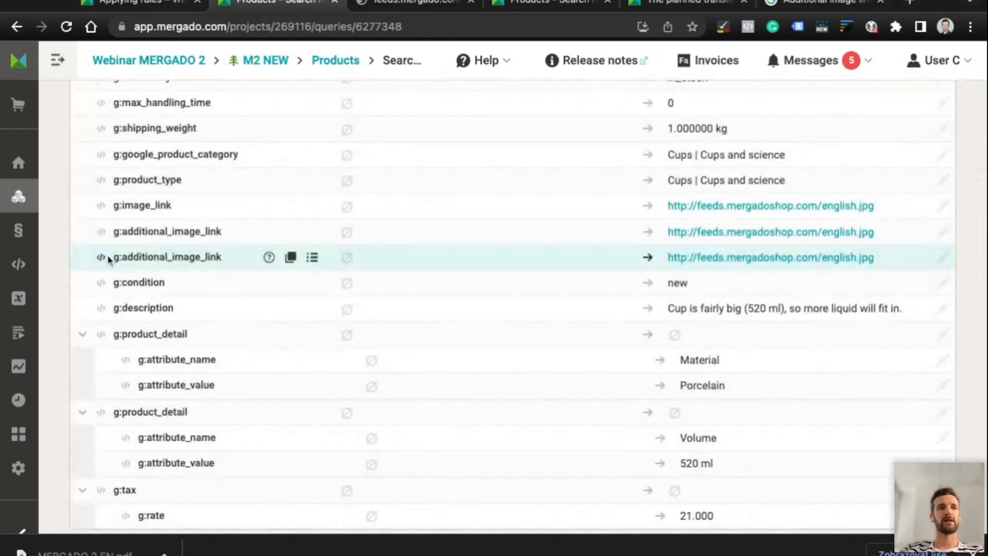
drag(113, 260, 222, 259)
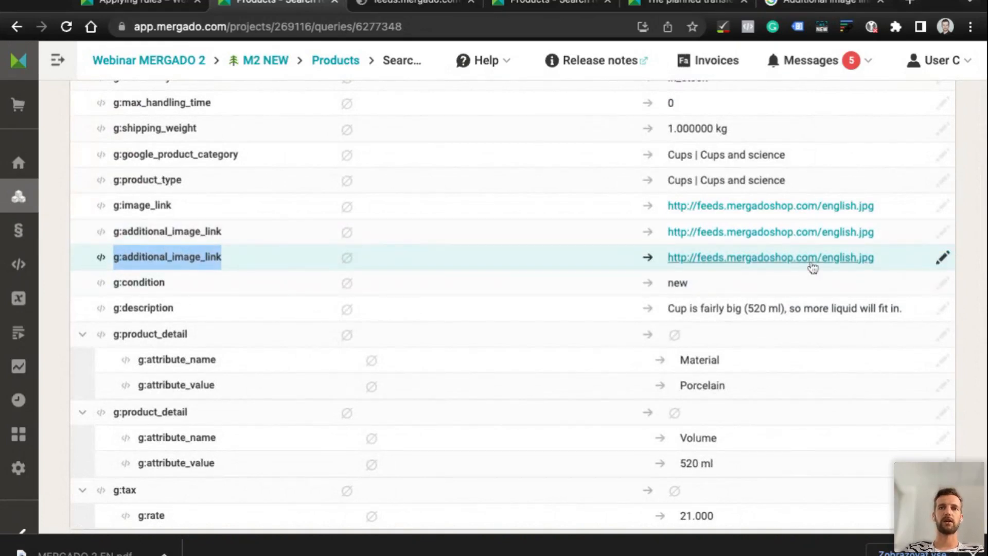
triple_click(896, 260)
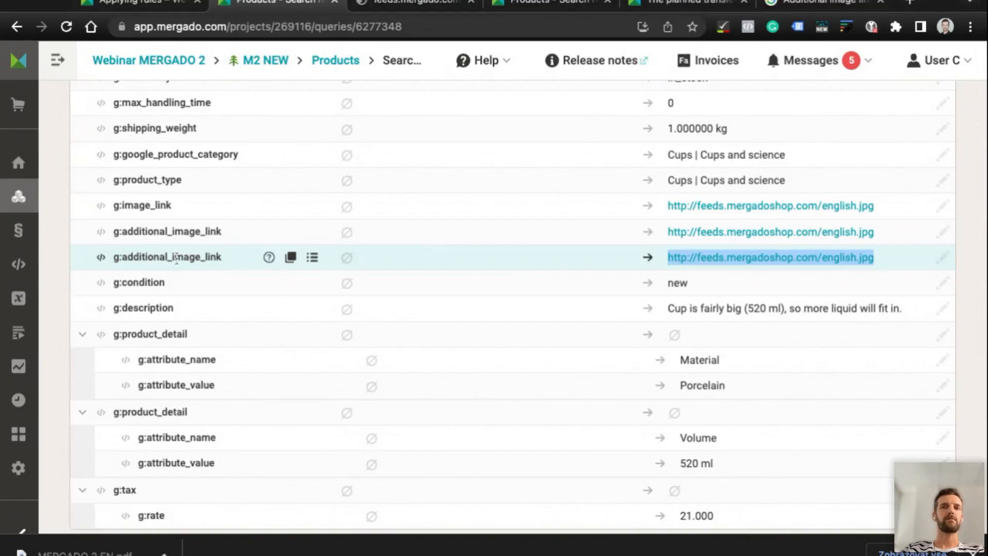
scroll(176, 257, up, 12)
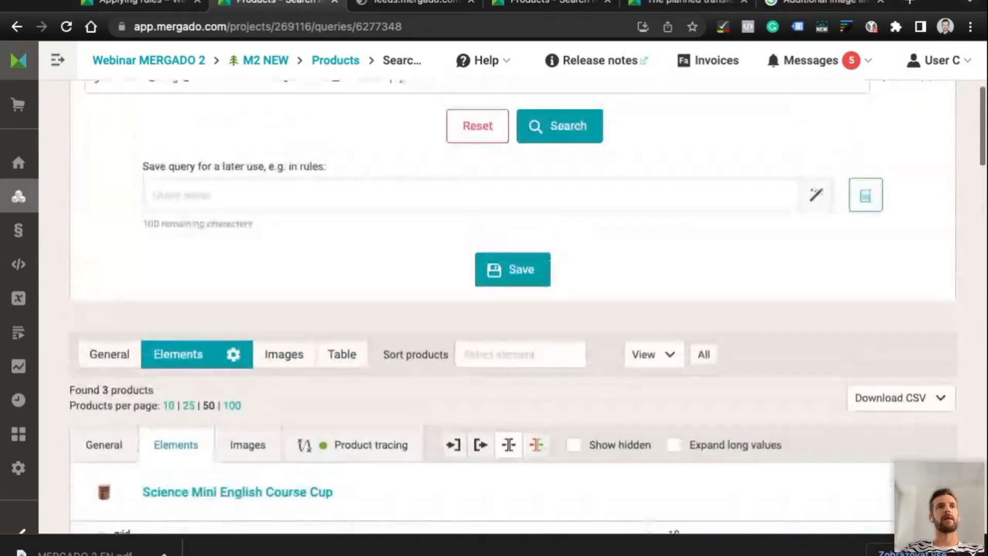
scroll(223, 167, up, 2)
click(226, 169)
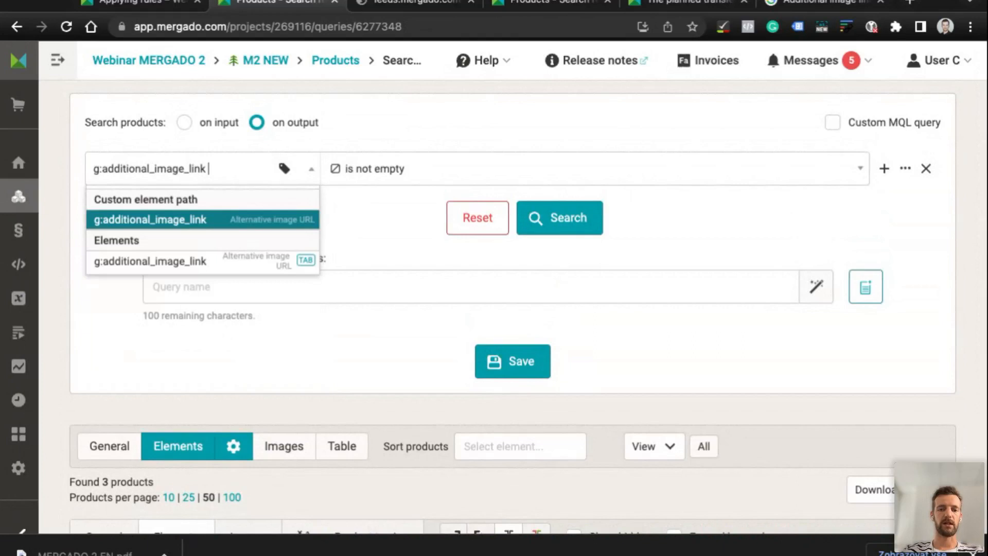
text(())
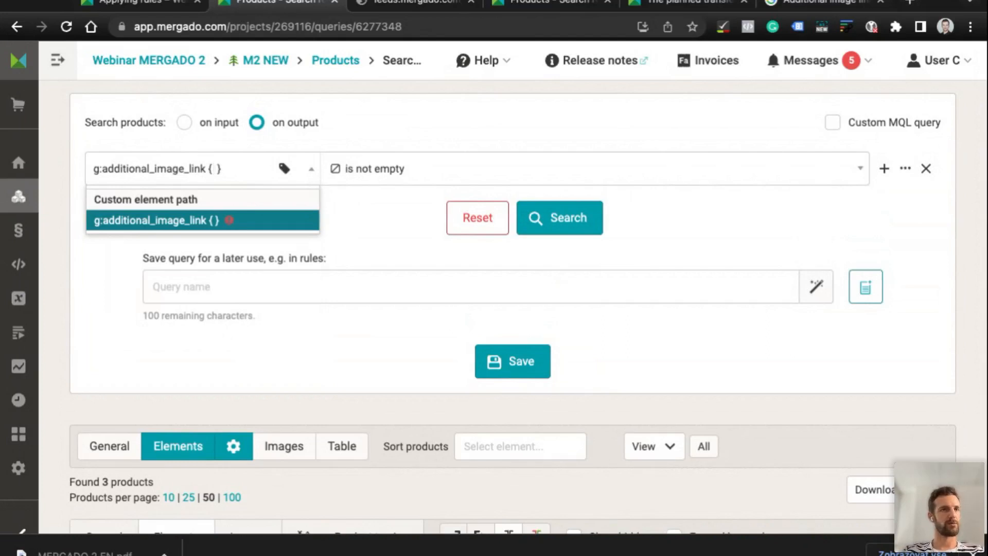
text(@@)
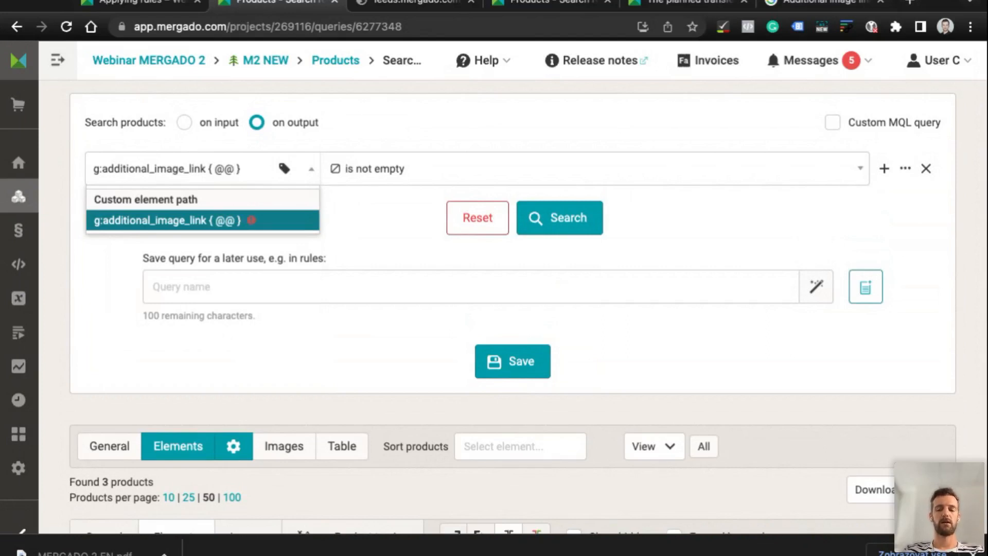
text(POSI)
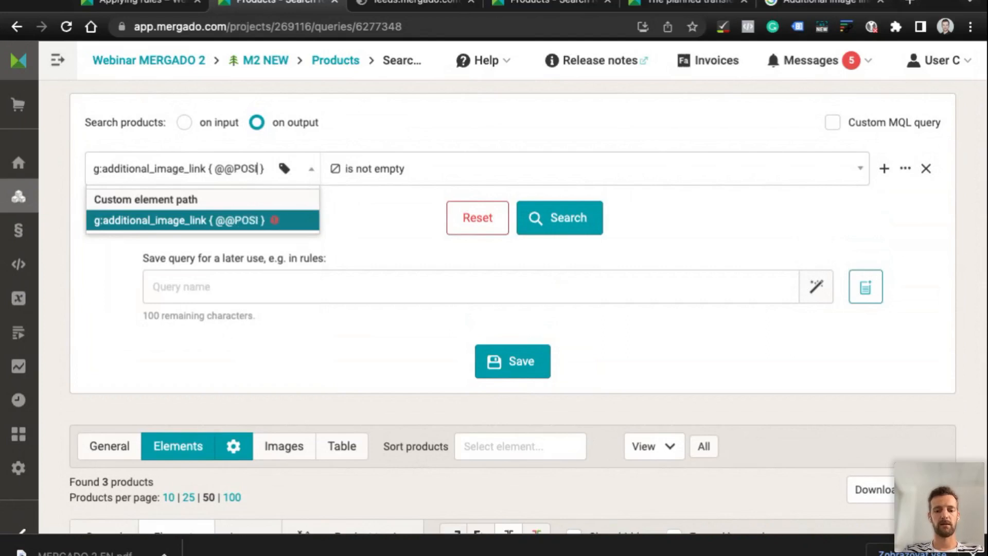
text(TION)
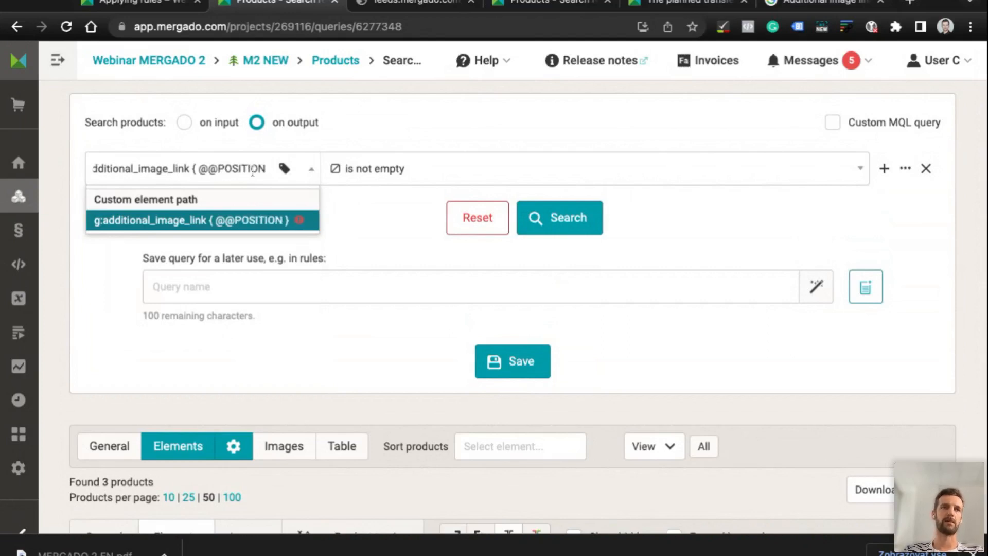
double_click(197, 170)
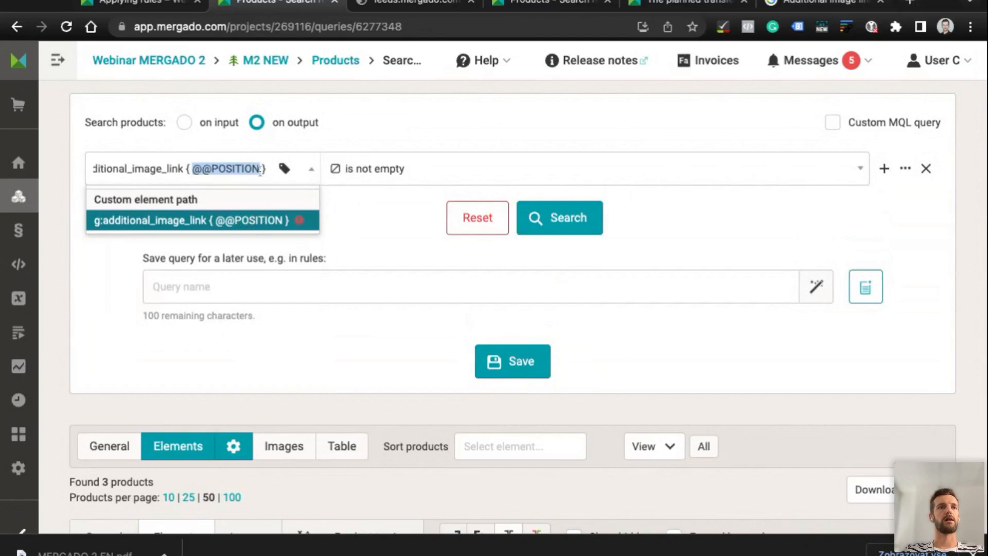
click(260, 169)
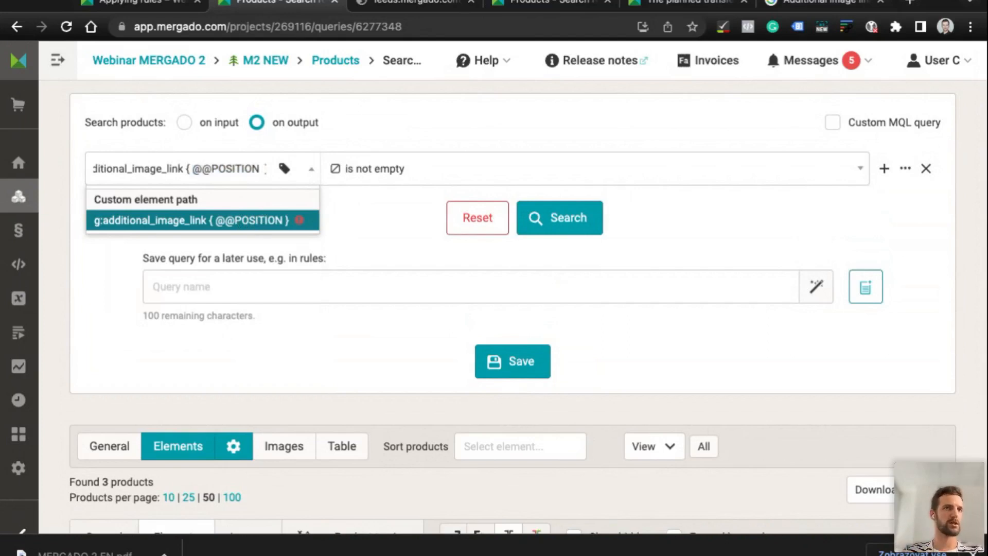
text(= )
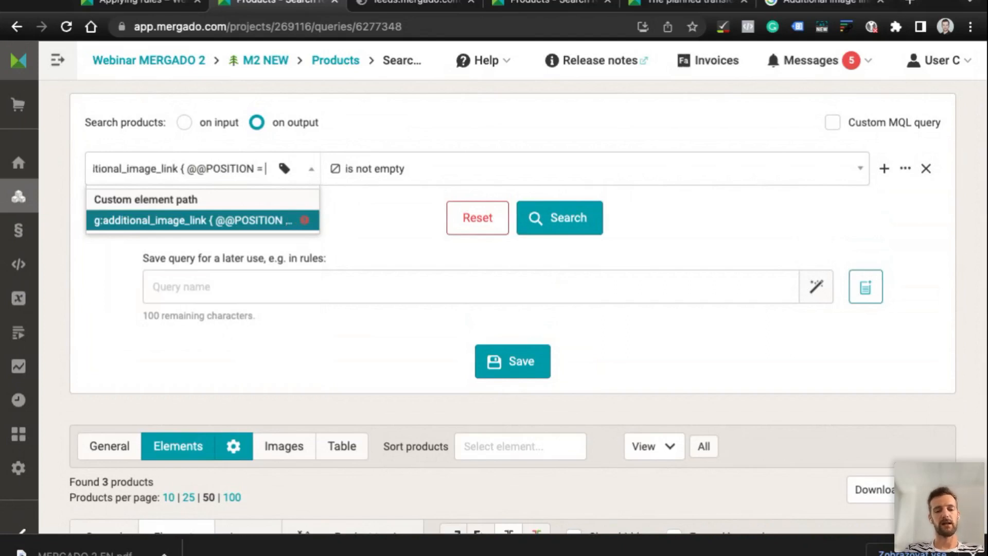
text(2)
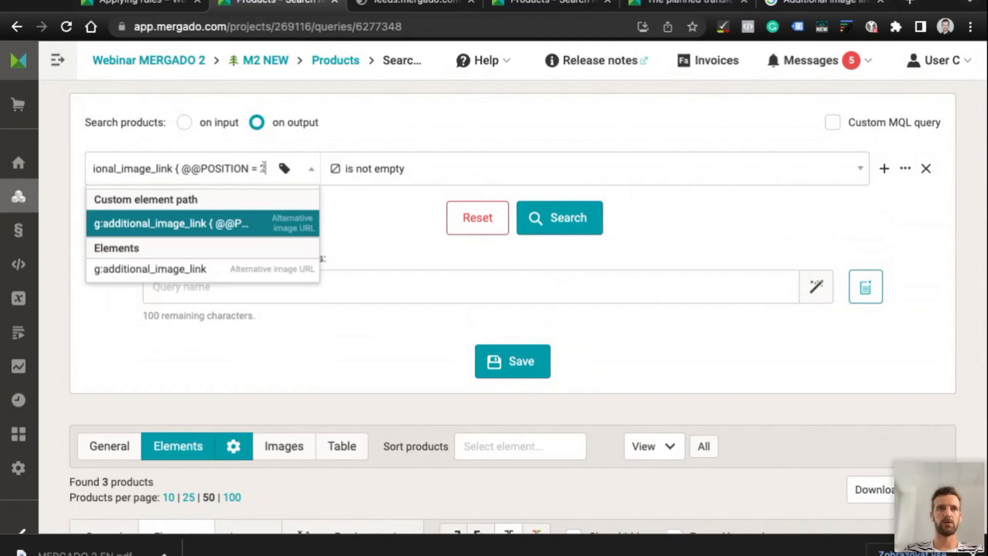
text(})
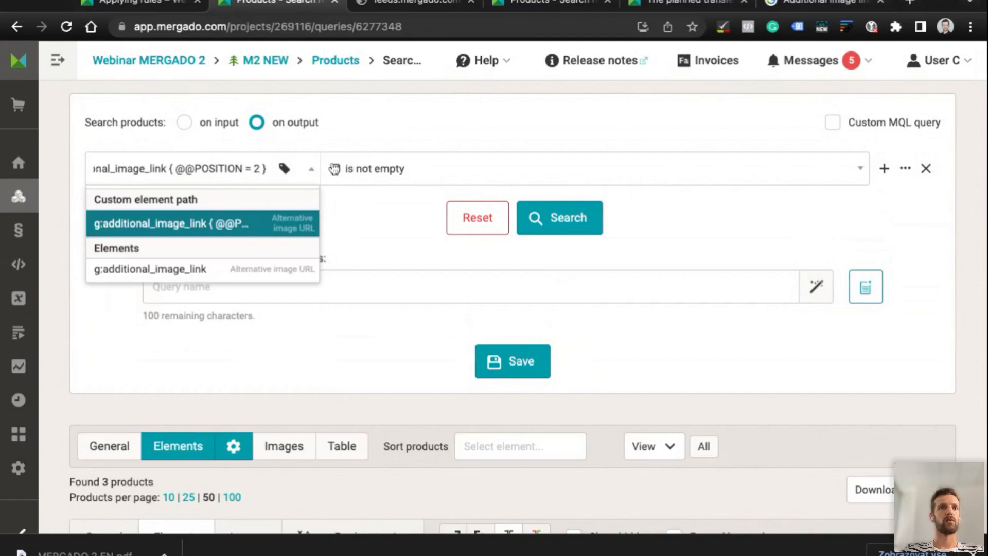
click(416, 122)
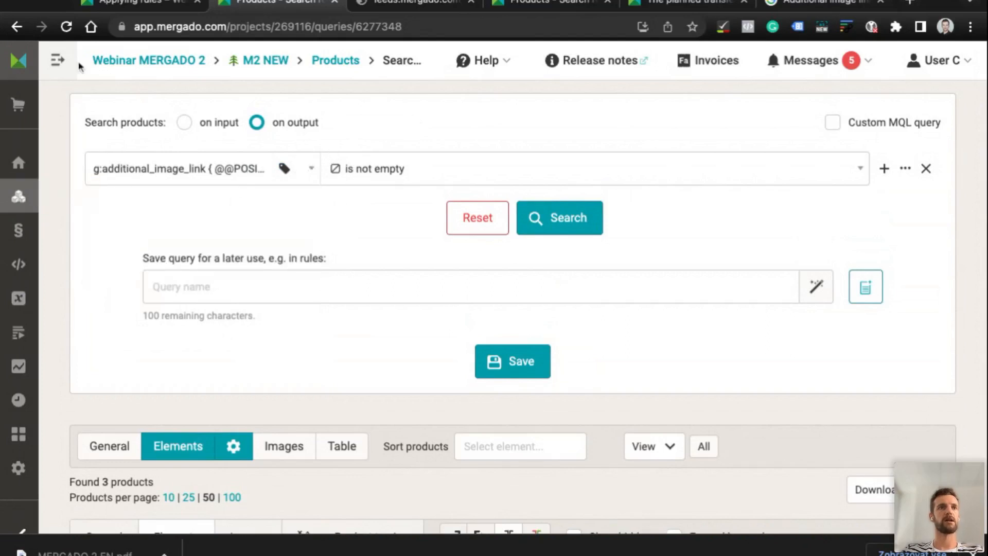
click(833, 124)
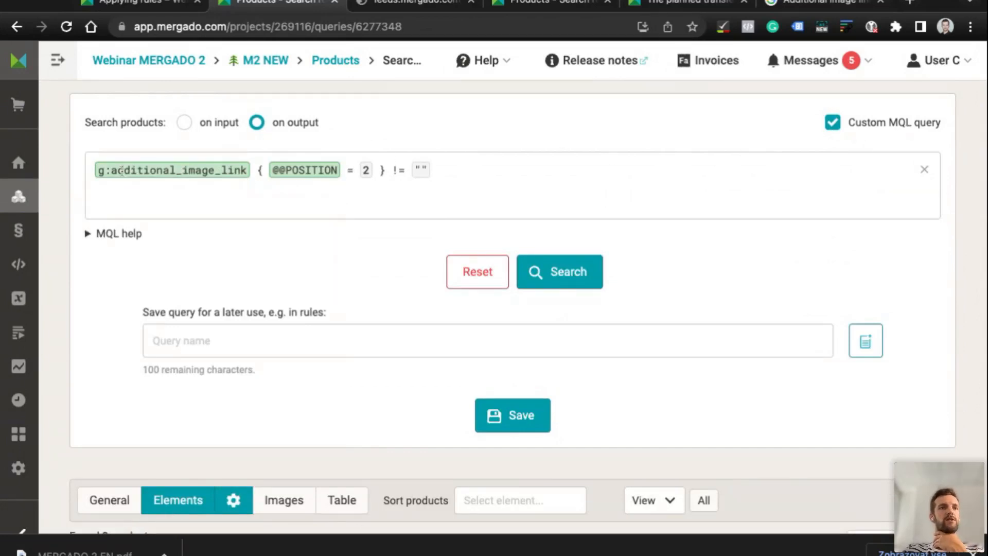
drag(100, 170, 254, 171)
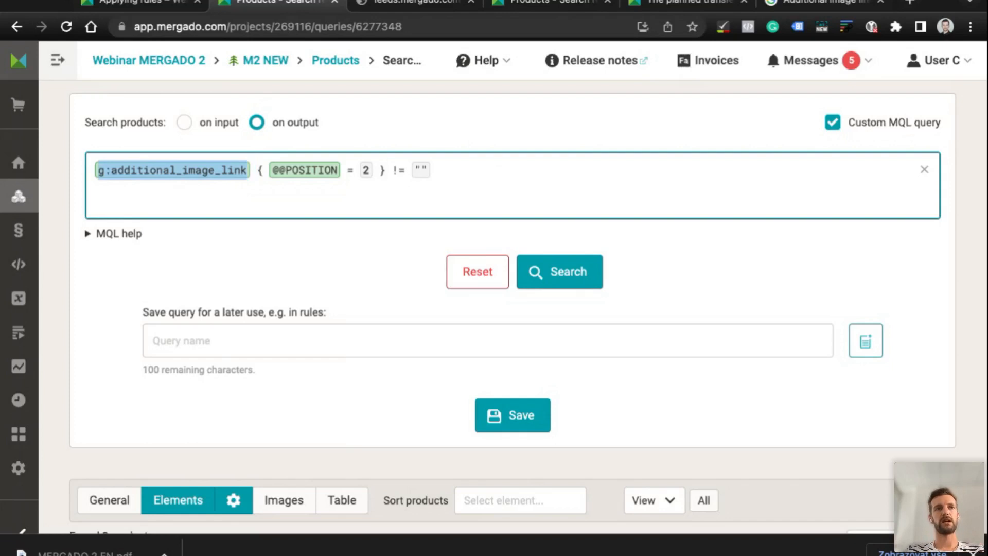
click(100, 170)
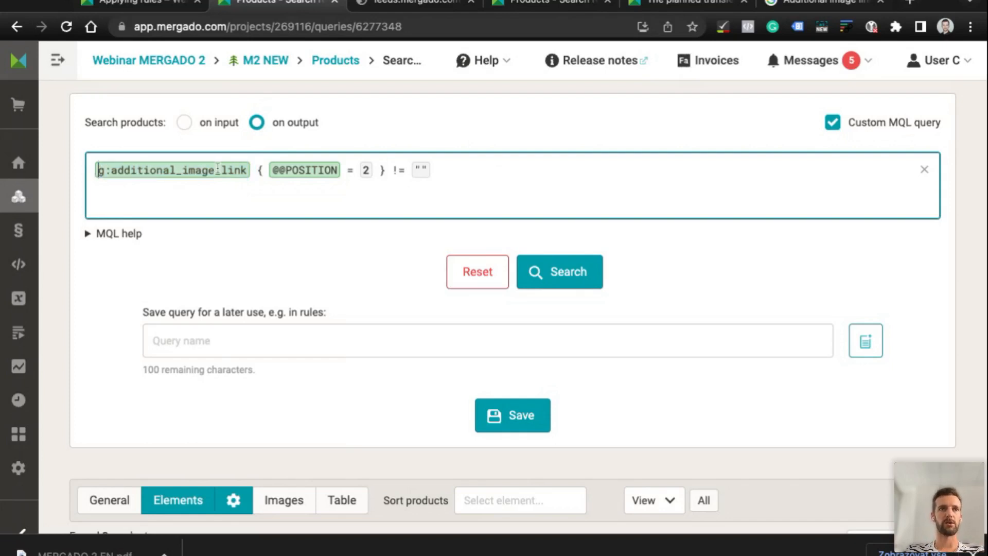
click(259, 170)
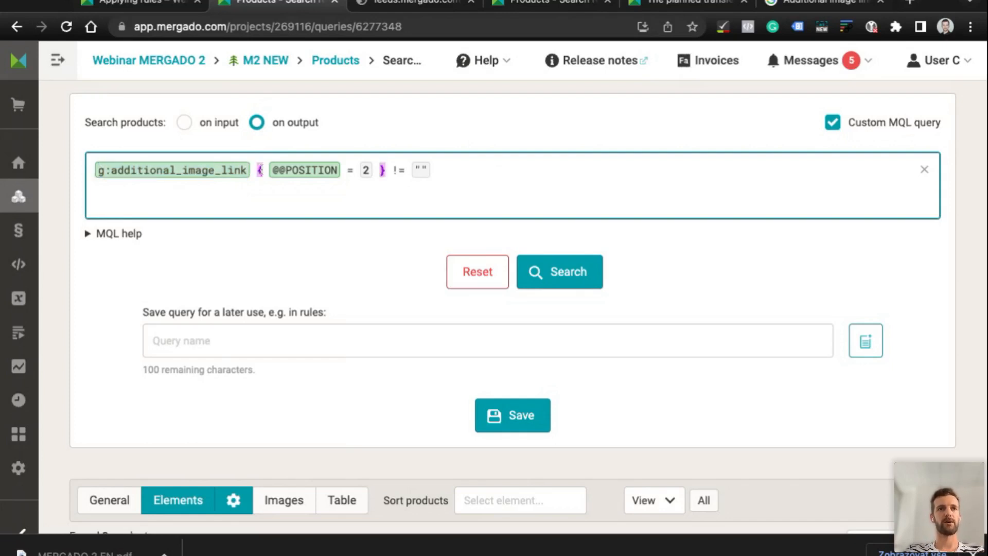
drag(272, 170, 338, 170)
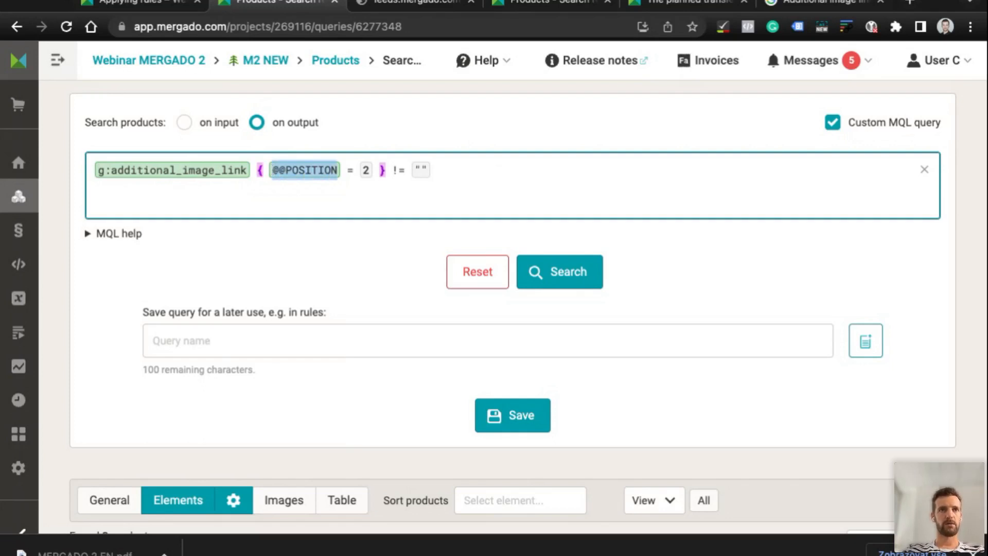
Examine the position value 2, the closing brace and the != "" part of the custom MQL query
click(369, 169)
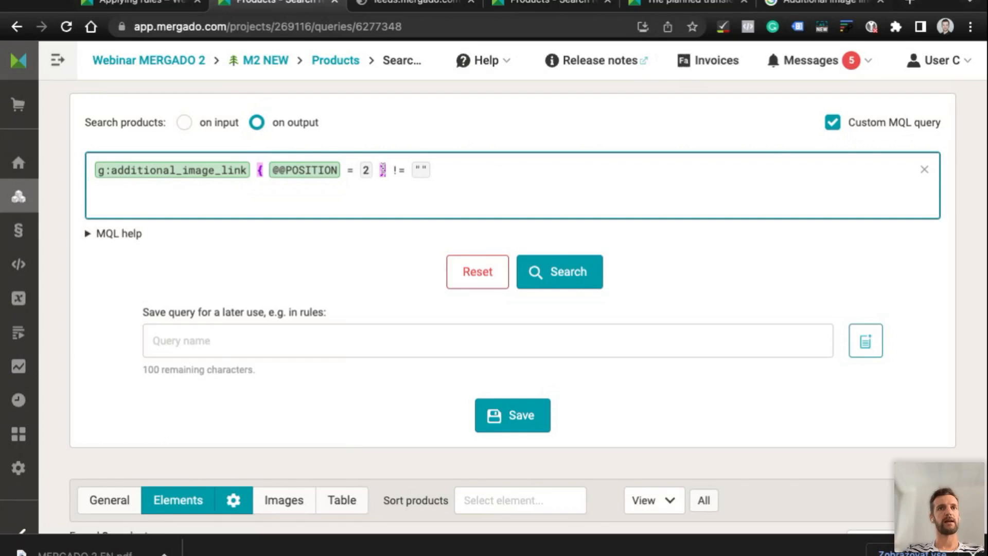
double_click(395, 170)
key(shift+End)
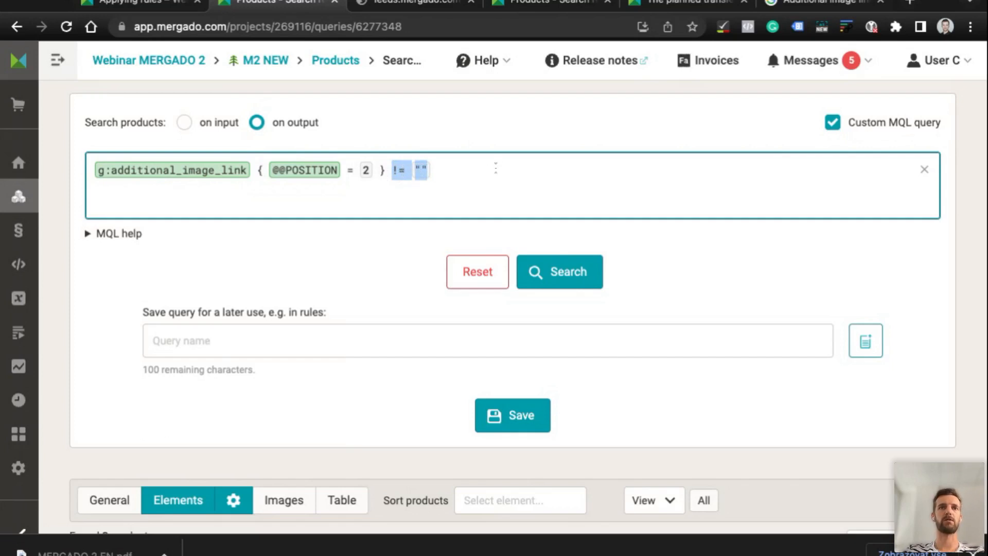
Turn off the custom MQL query and search the products on output with the is not empty condition
click(200, 133)
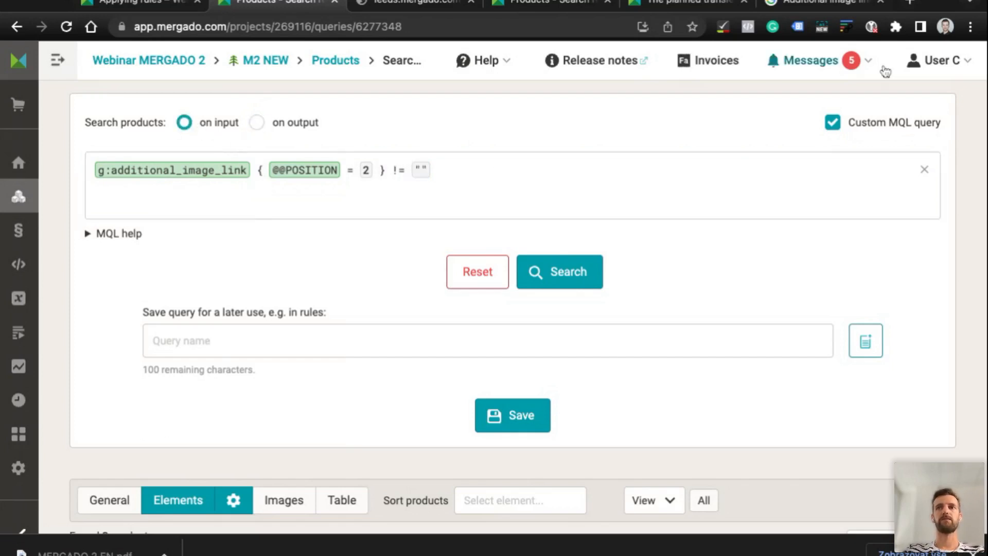
click(834, 124)
click(285, 122)
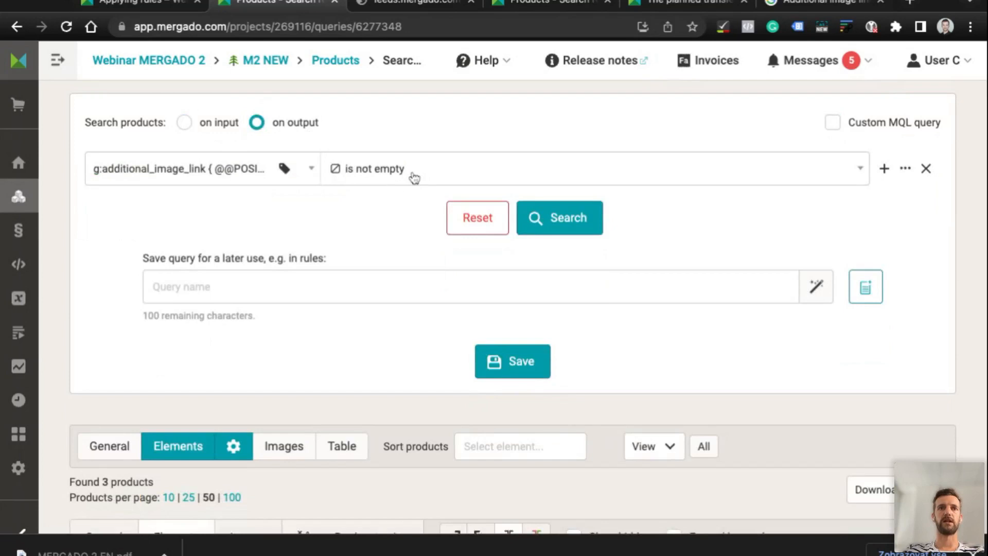
click(581, 219)
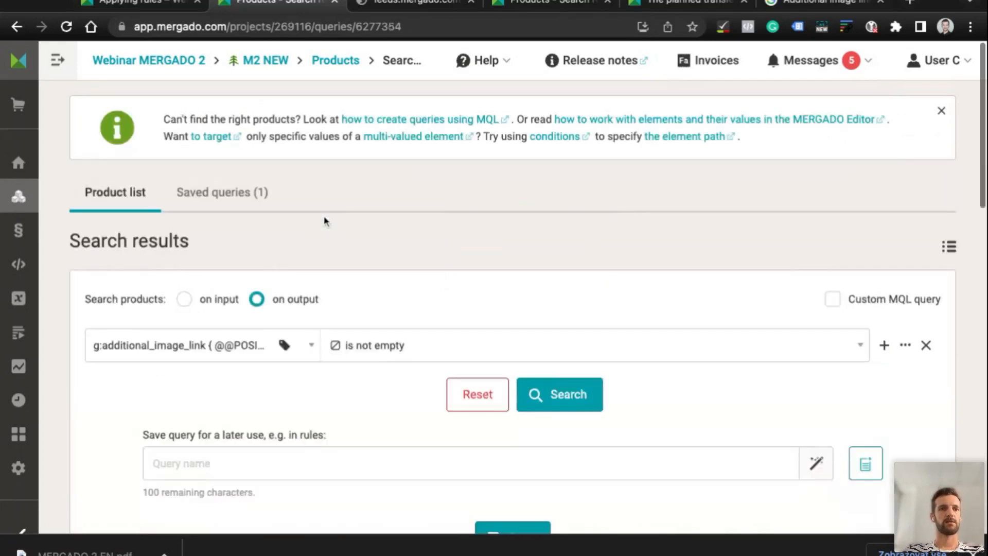
Examine the search results and the second g:additional_image_link element of the Science Mini English Course Cup product
scroll(150, 350, down, 1)
scroll(151, 350, down, 5)
drag(107, 308, 70, 307)
scroll(157, 325, down, 5)
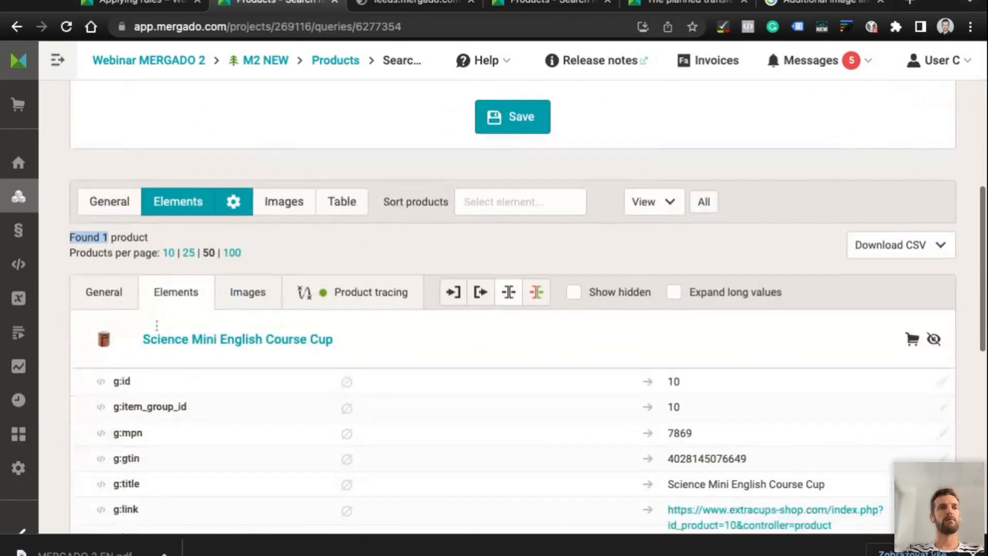
scroll(156, 326, down, 4)
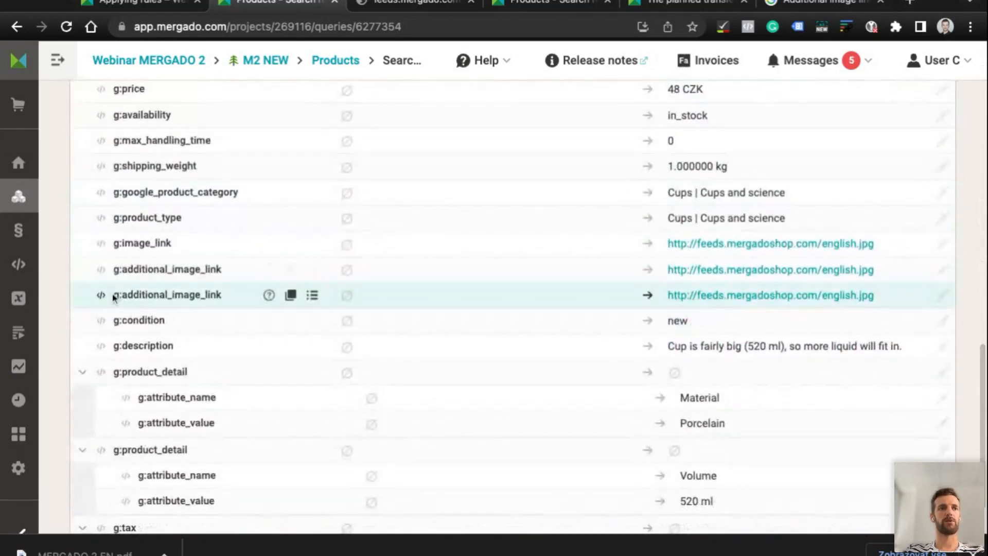
double_click(115, 294)
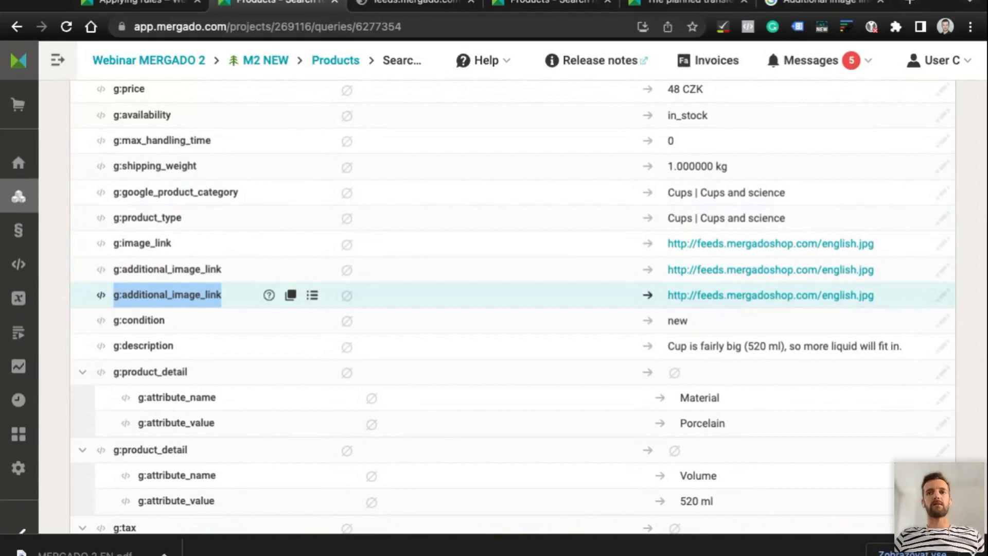
scroll(513, 307, up, 15)
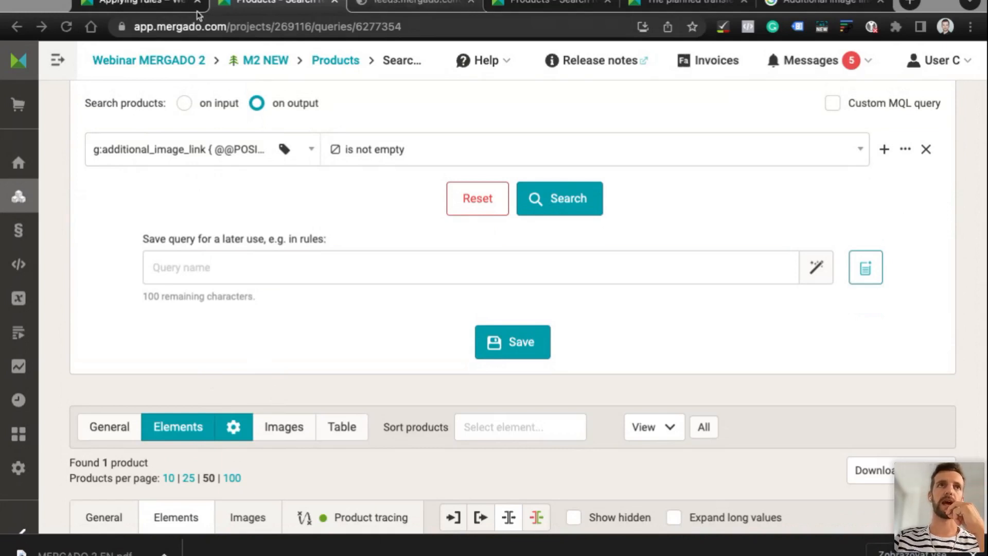
Switch to the Applying rules page of the M2 NEW export and start a new rule
click(154, 4)
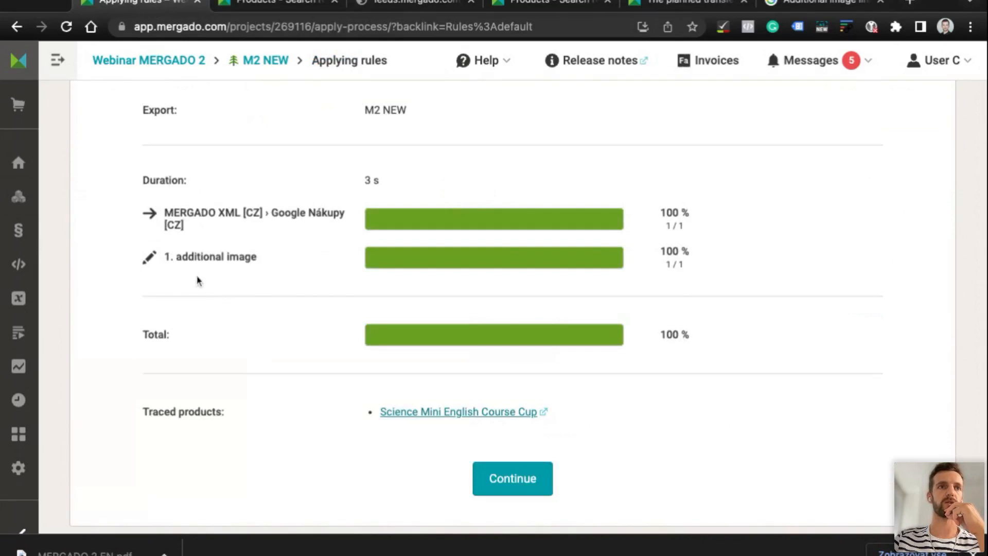
mouse_move(25, 241)
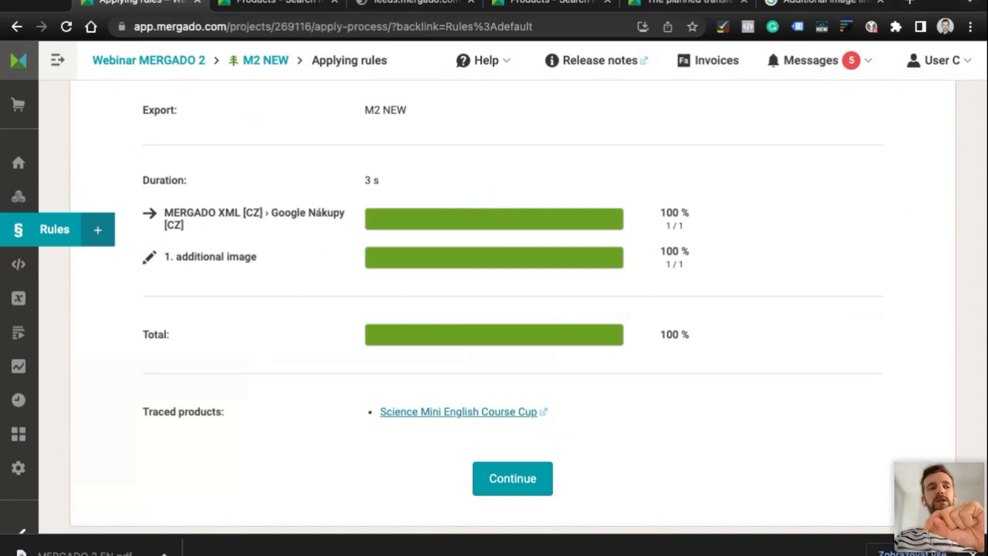
click(99, 232)
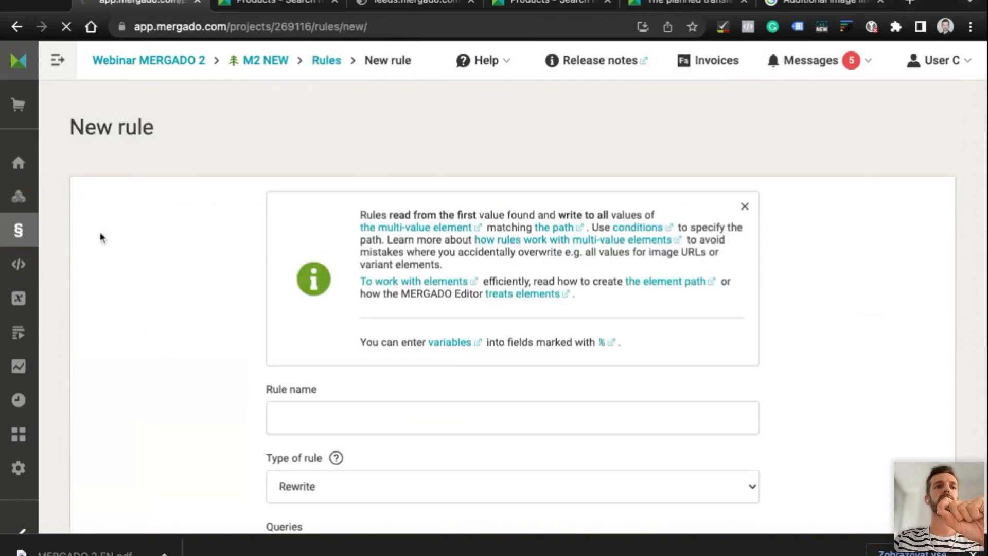
Look through the available rule types and choose Rewrite for the new rule
scroll(267, 377, down, 7)
click(267, 378)
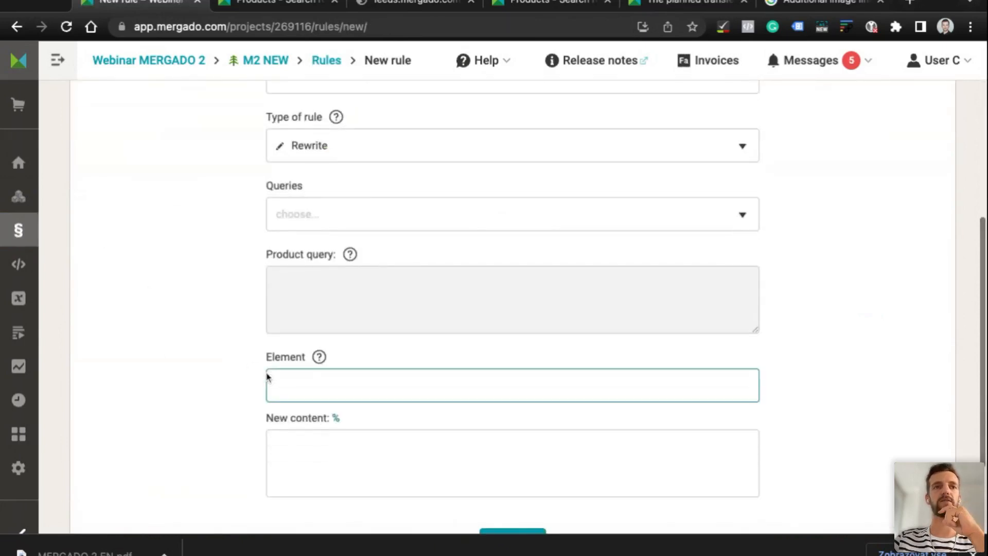
click(346, 223)
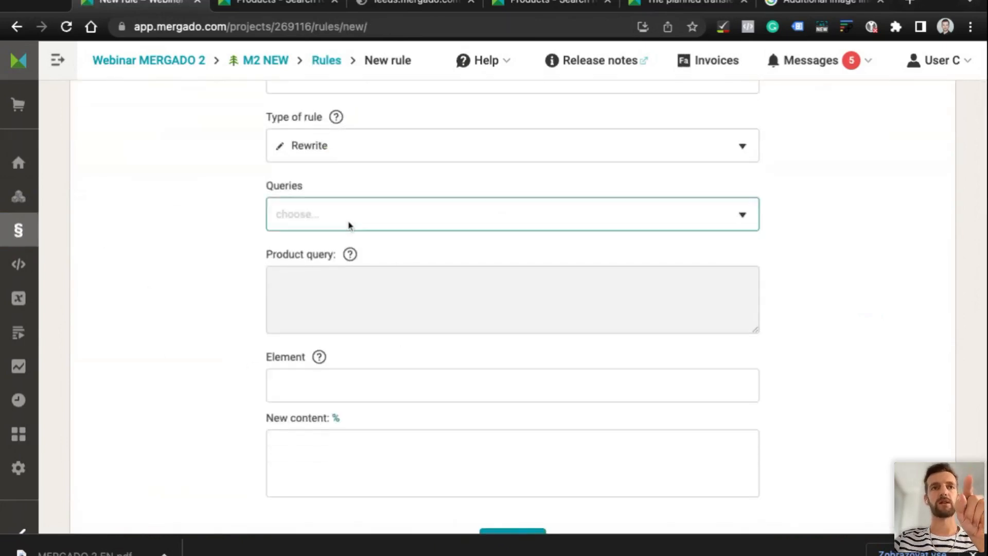
click(327, 150)
scroll(319, 360, down, 6)
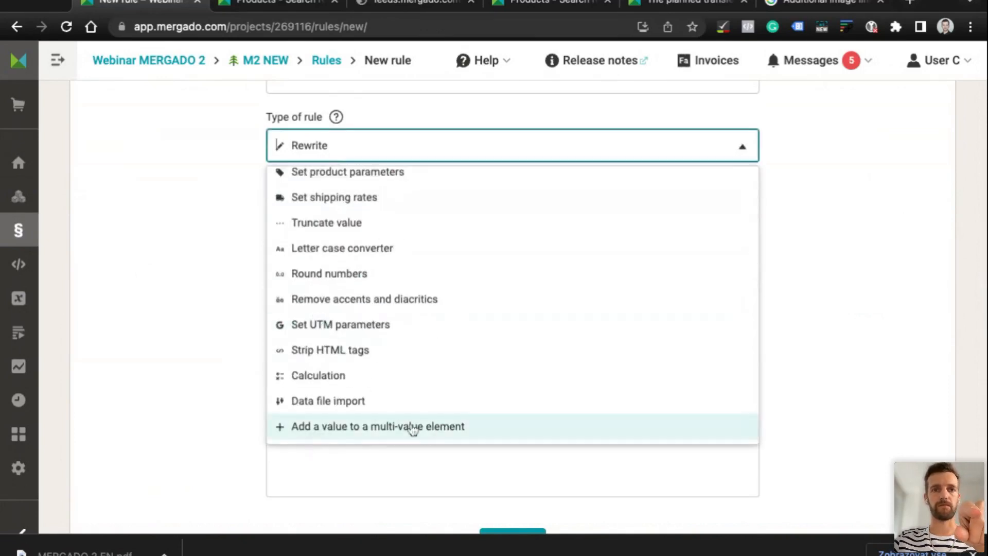
scroll(365, 342, up, 3)
scroll(360, 309, up, 4)
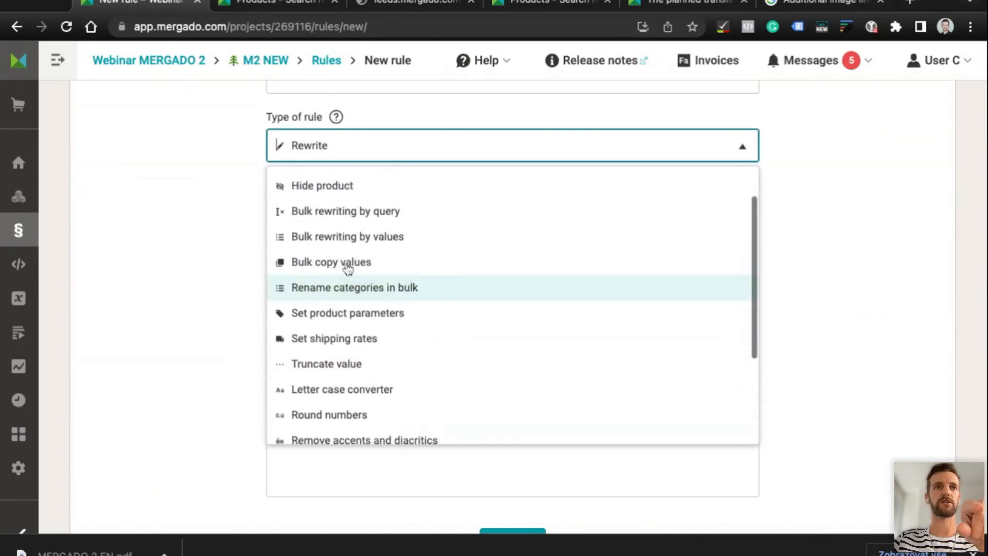
click(324, 195)
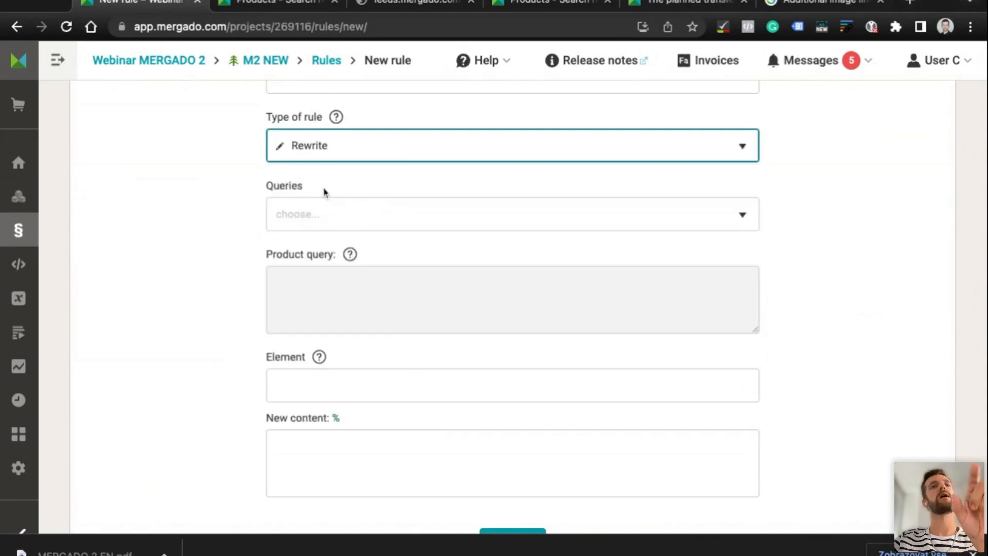
Name the new rule "3. ADDITIONAL IMAGE"
scroll(325, 190, up, 1)
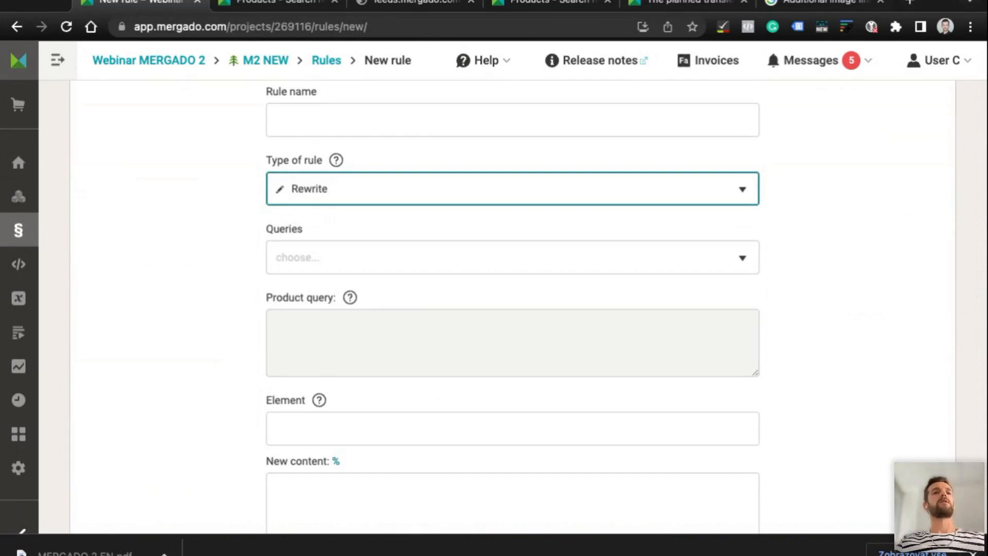
click(304, 110)
text(3.)
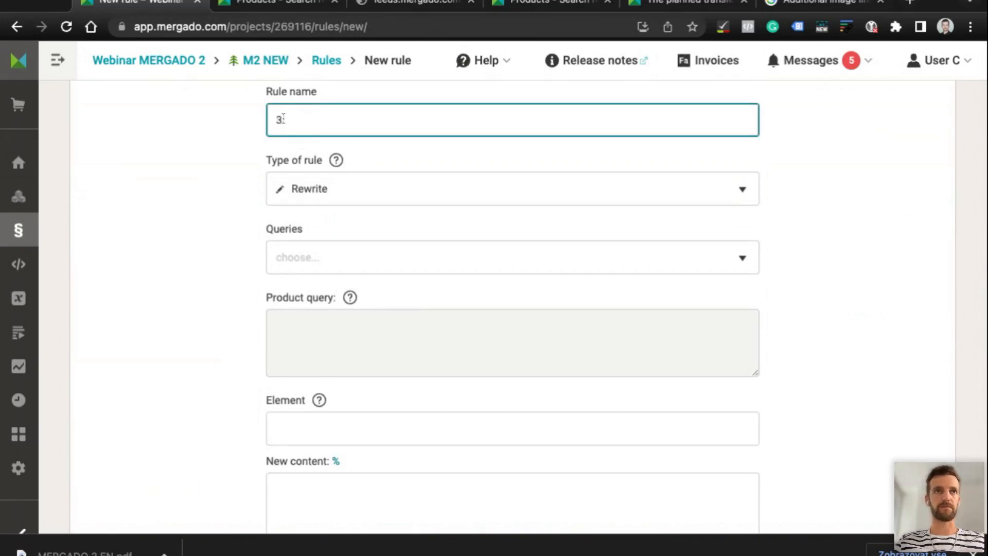
text( ADD)
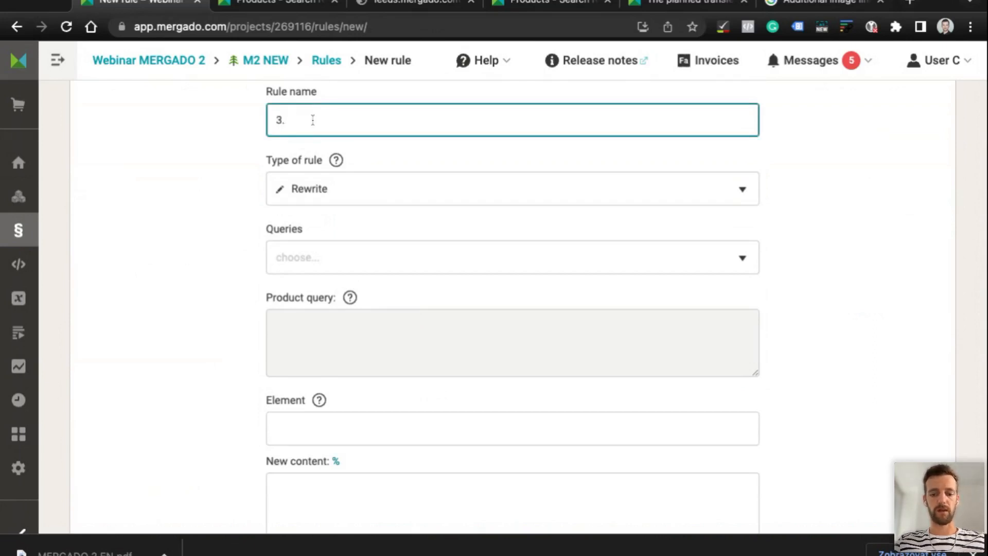
text(ITIONAL)
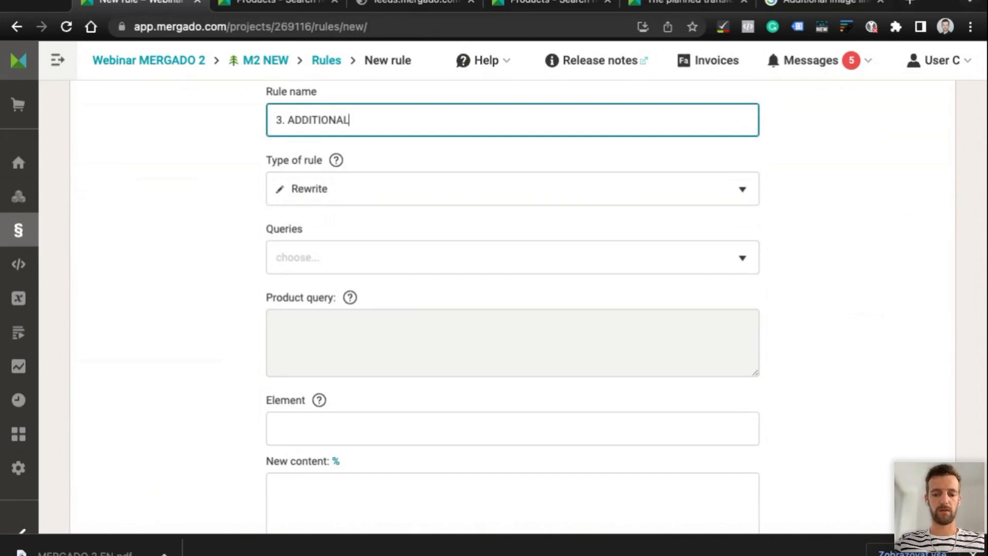
text( IMAGE)
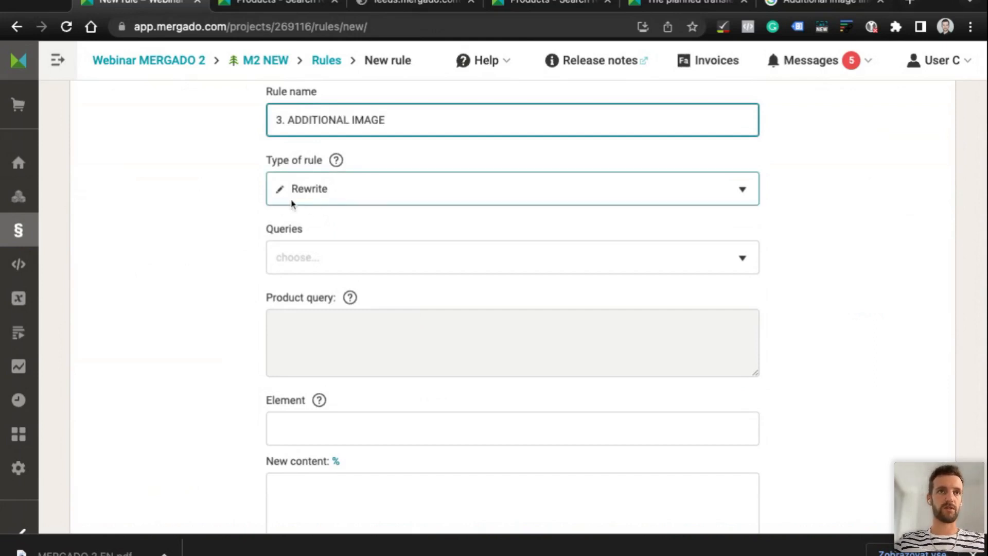
Assign the All products query to the rewrite rule
scroll(283, 195, down, 1)
click(327, 215)
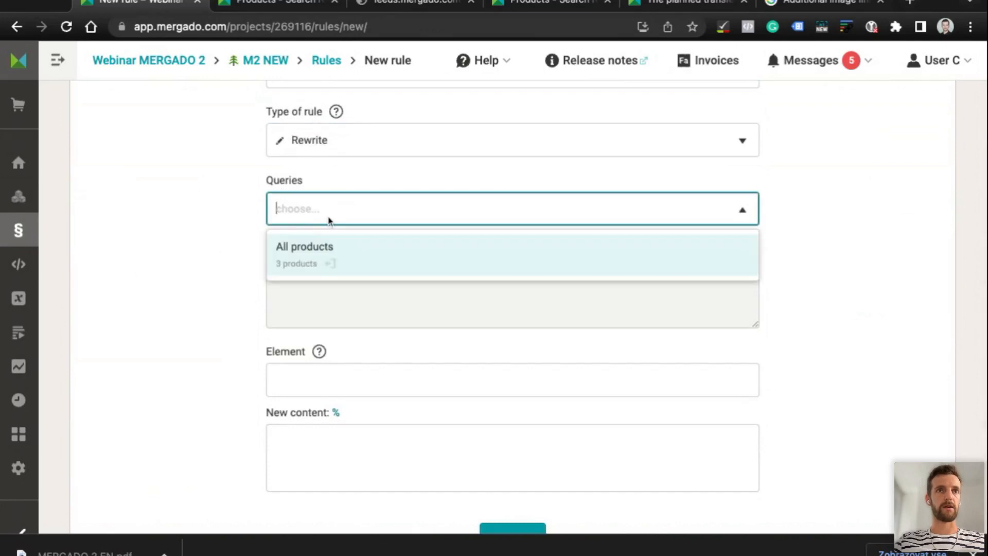
click(317, 265)
click(259, 269)
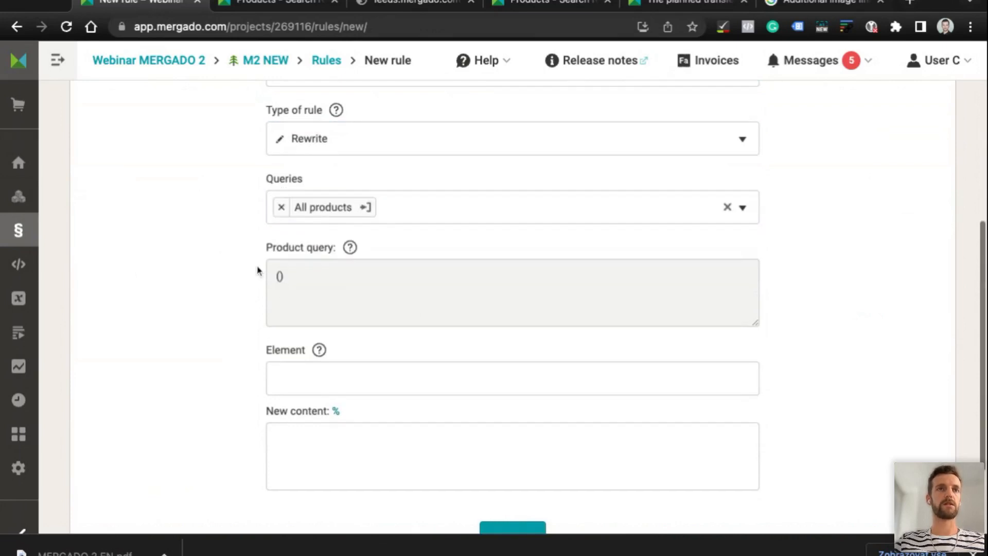
Set g:additional_image_link as the element that the rule rewrites
scroll(259, 270, down, 2)
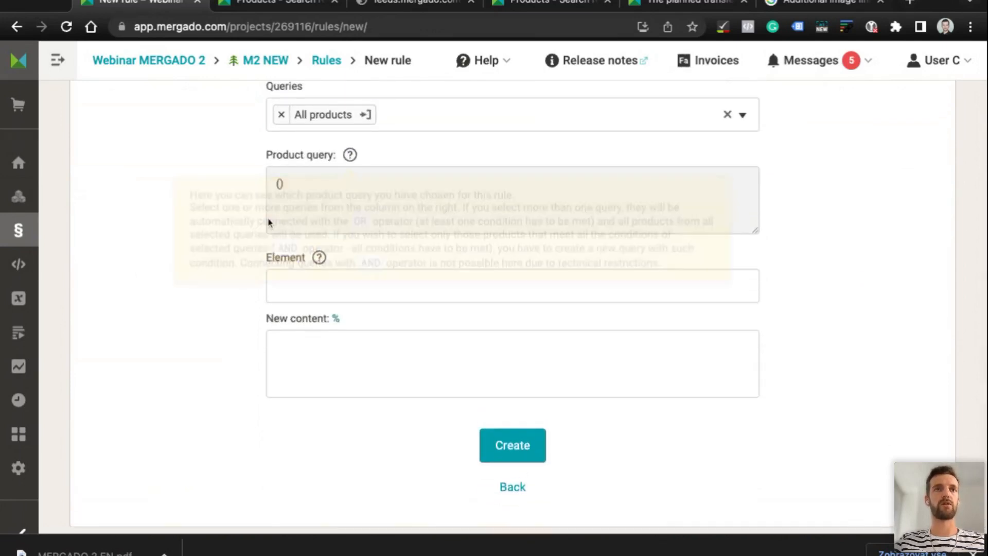
click(296, 282)
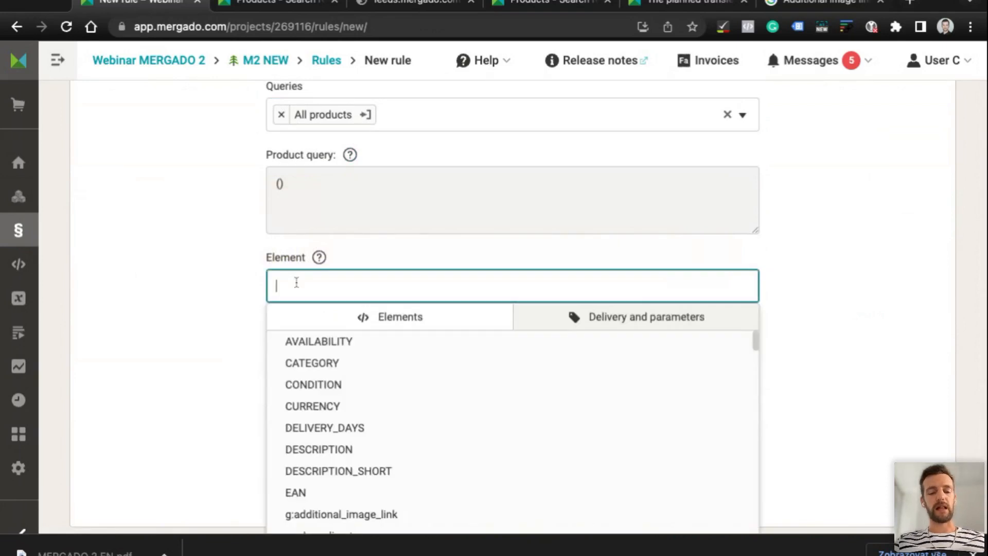
text(ADD)
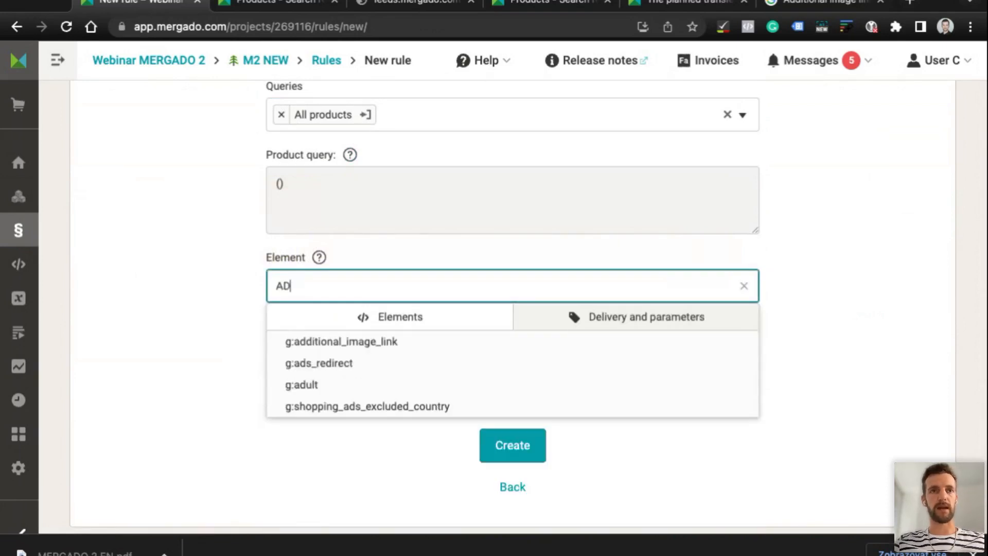
click(297, 343)
Set the rule's new content to the %IMAGE% variable
click(302, 346)
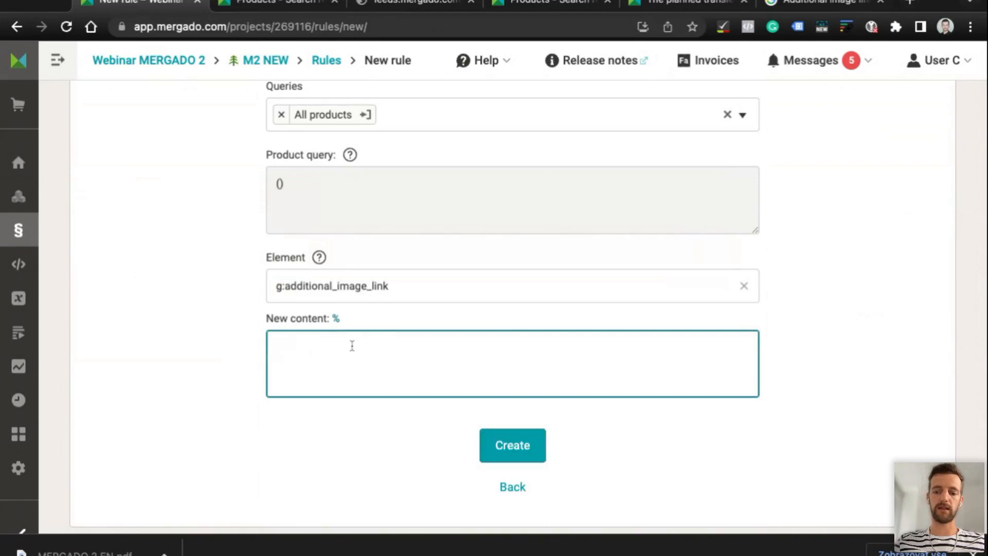
text(%)
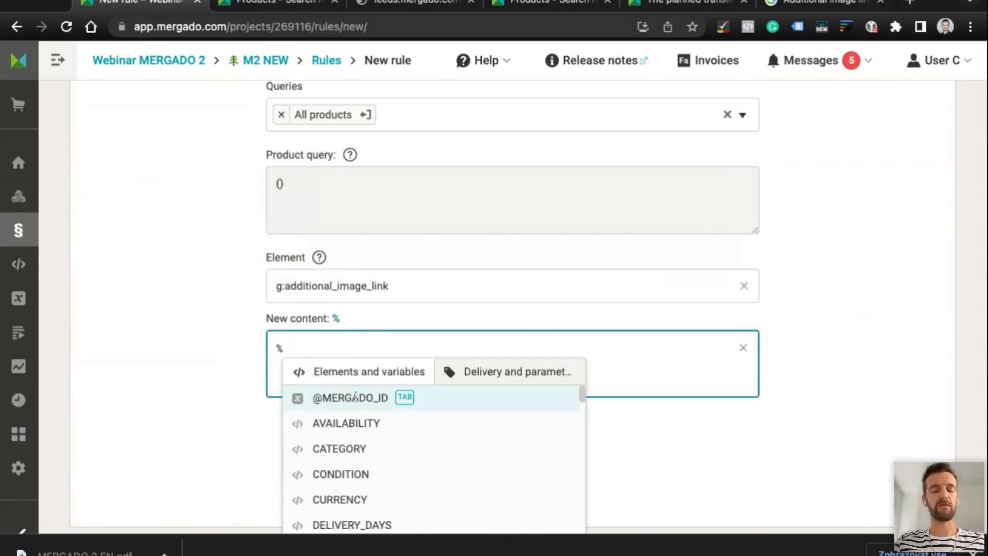
text(IMAGE)
click(381, 474)
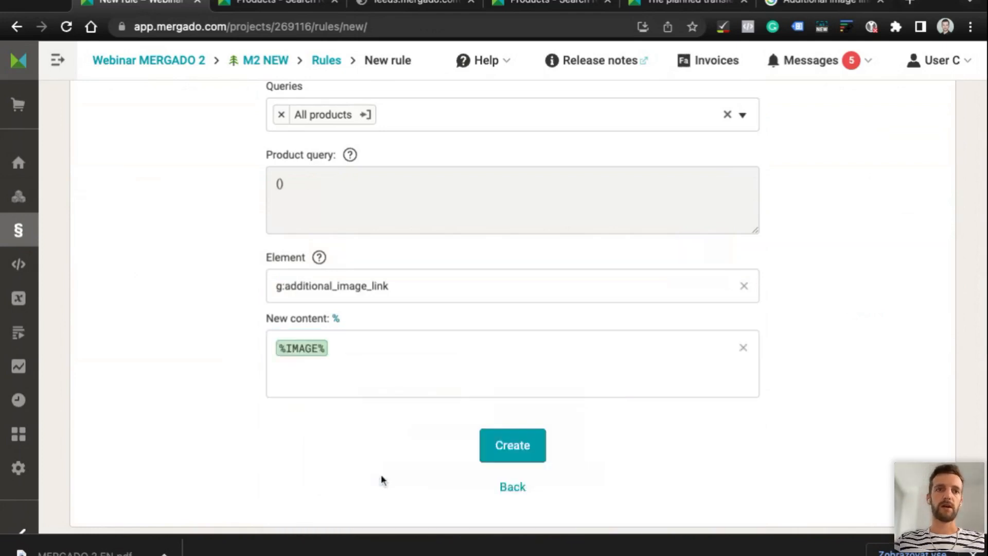
scroll(343, 289, up, 3)
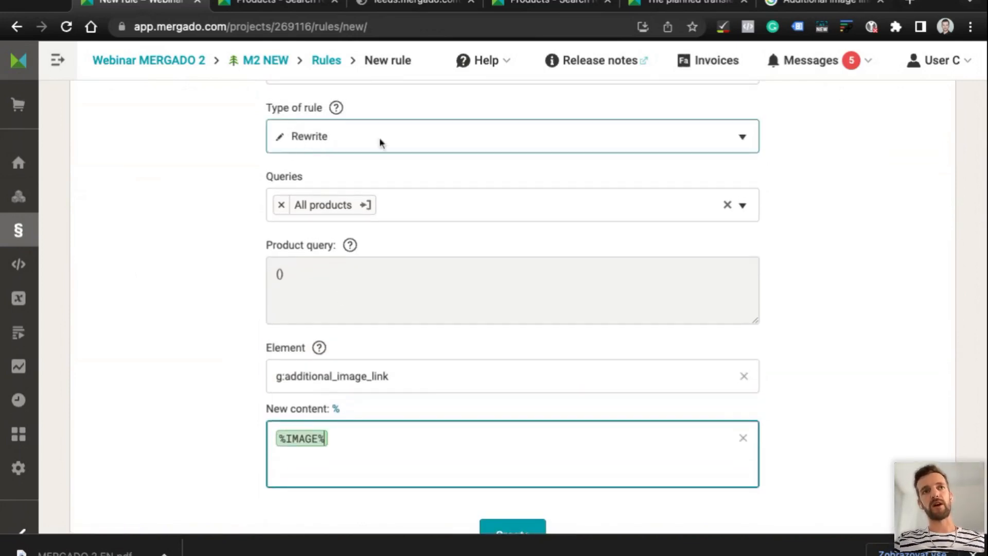
click(404, 374)
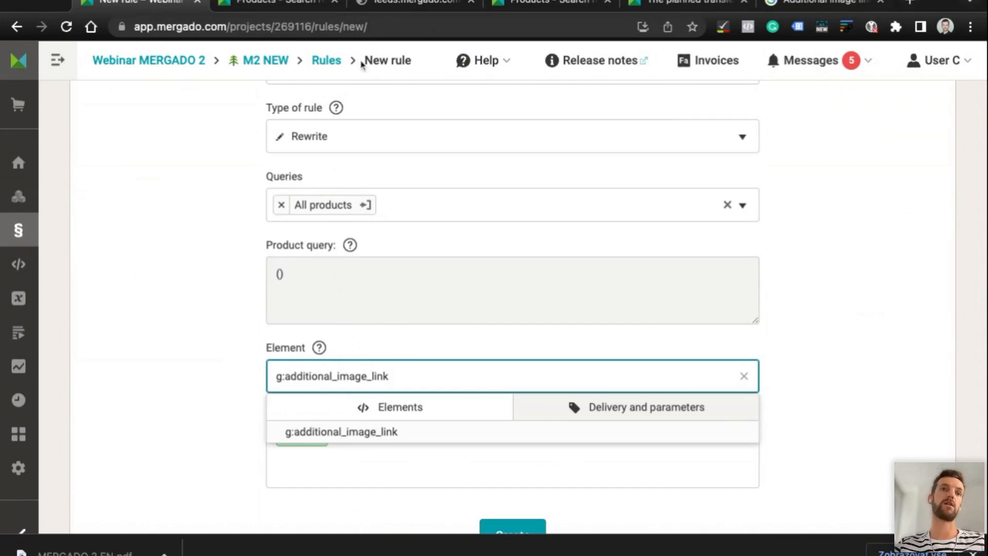
text({)
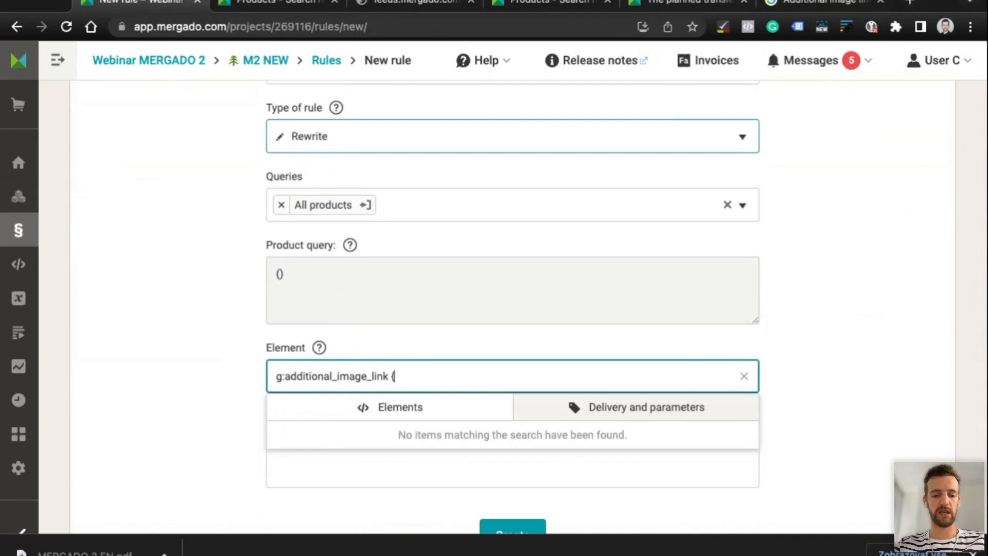
text(})
key(Left)
text({)
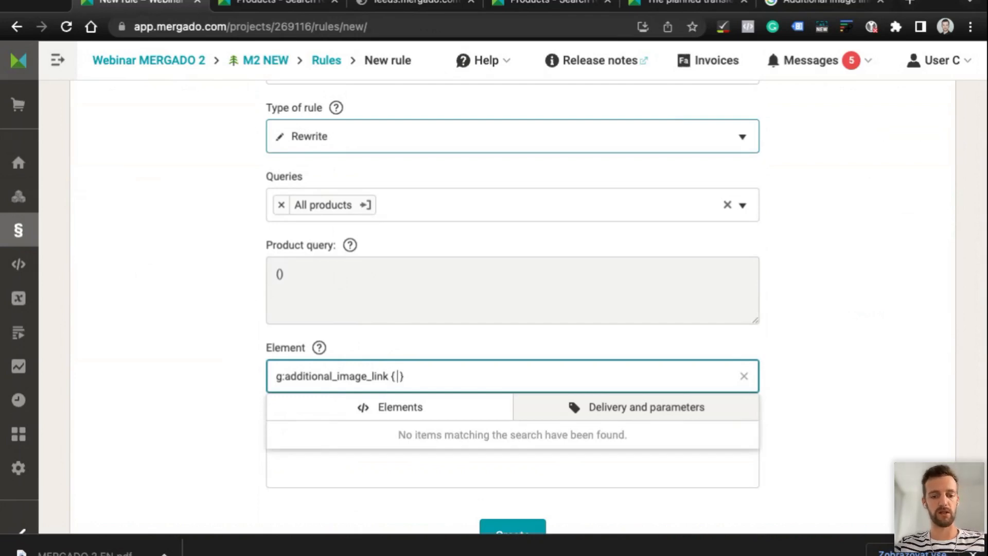
text( @@)
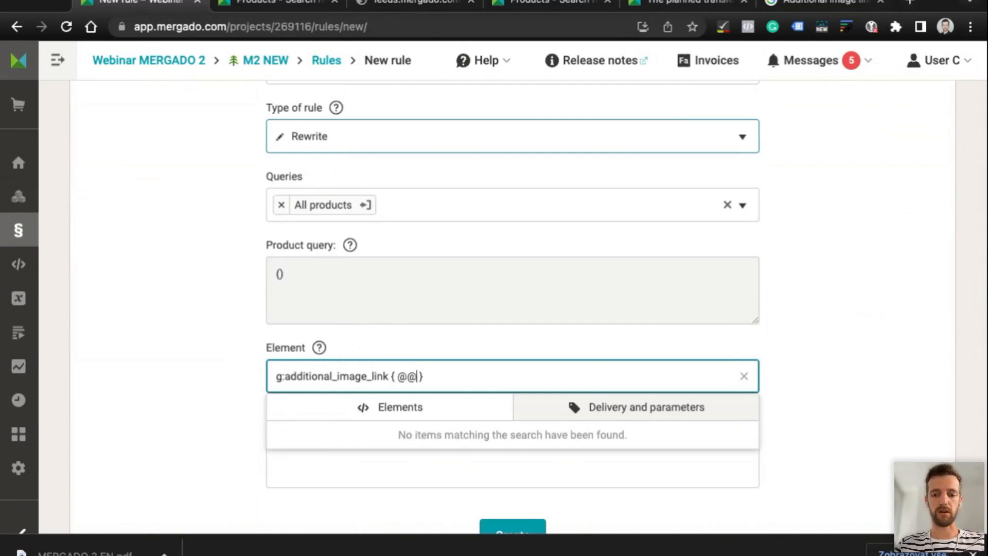
text(POSIT)
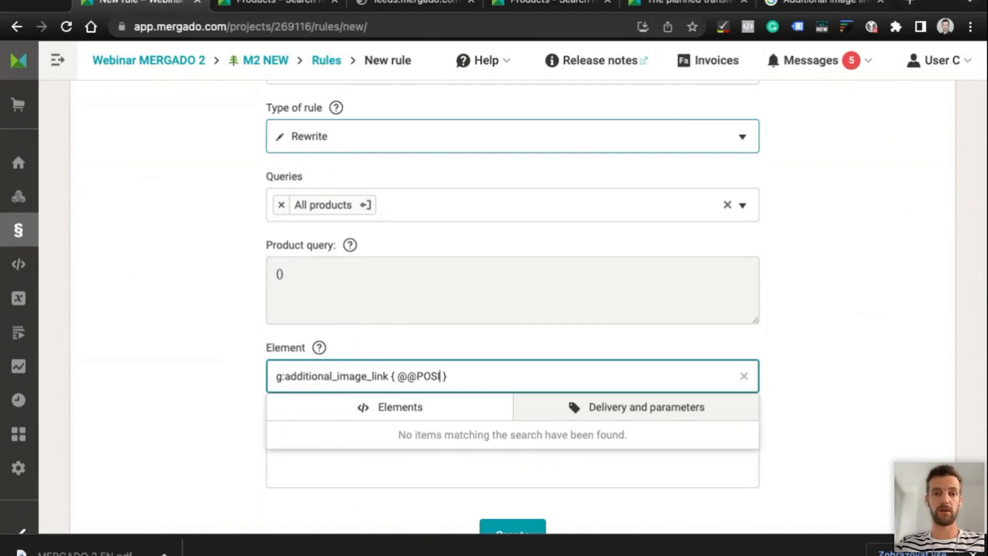
text(ION =)
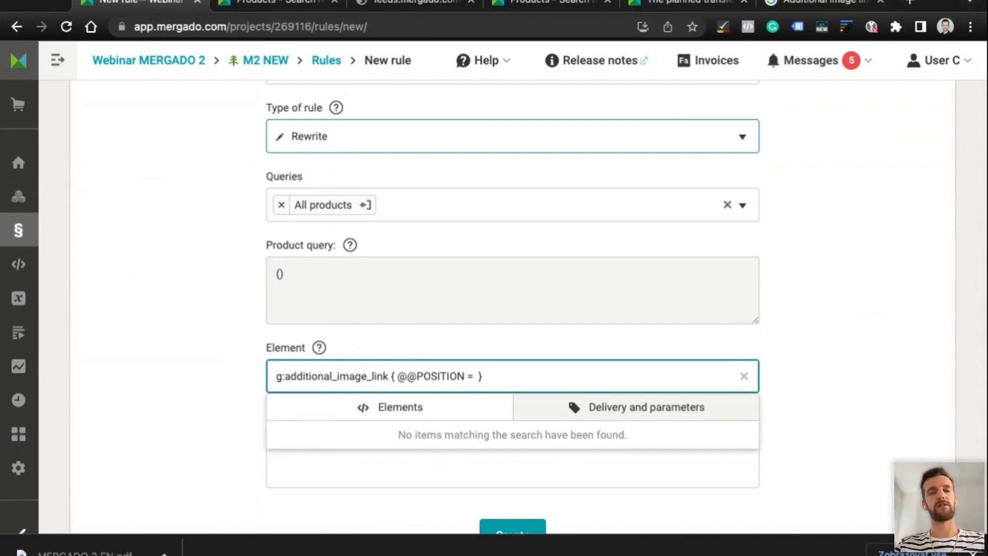
text(3)
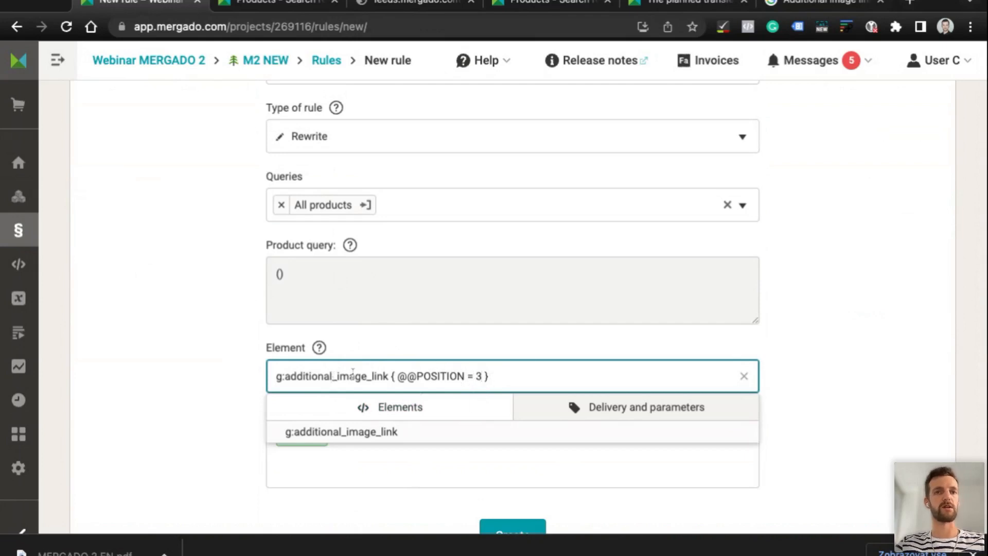
click(529, 350)
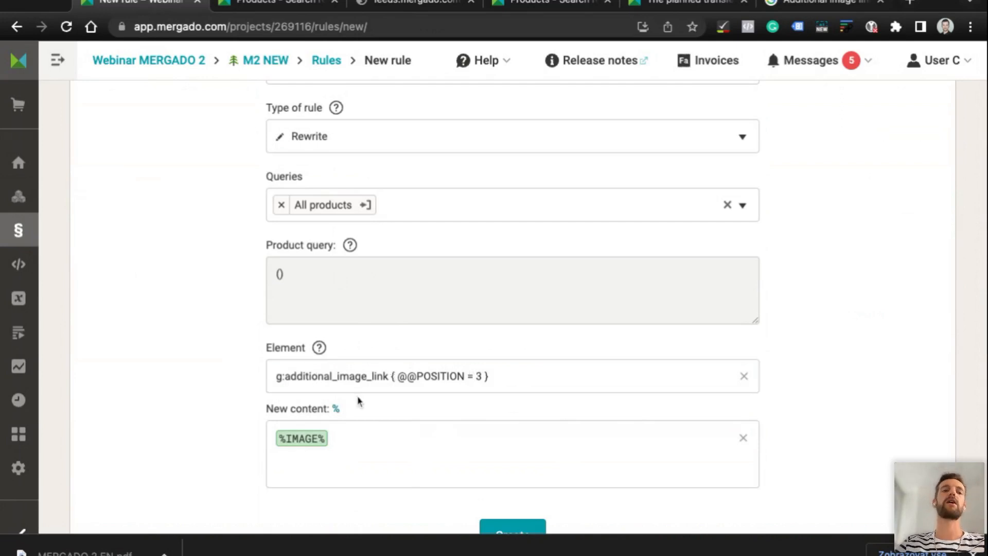
Create the 3. ADDITIONAL IMAGE rule, keeping %IMAGE% as its new content
triple_click(282, 439)
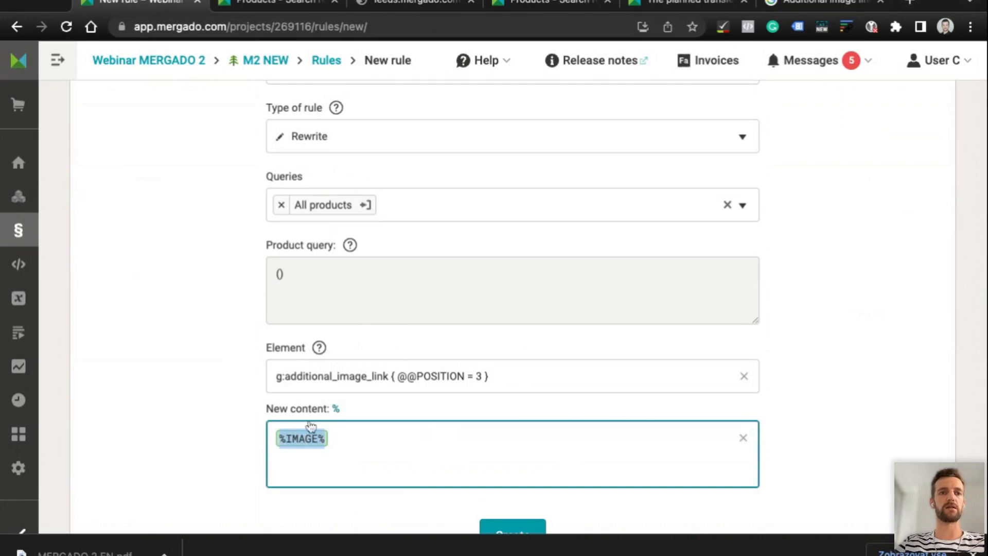
click(287, 440)
scroll(314, 447, down, 1)
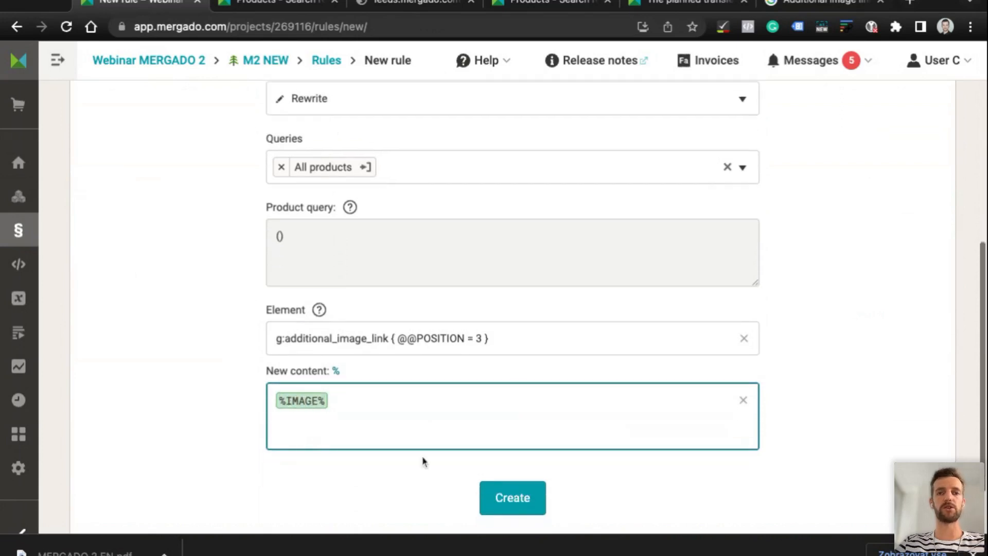
click(510, 498)
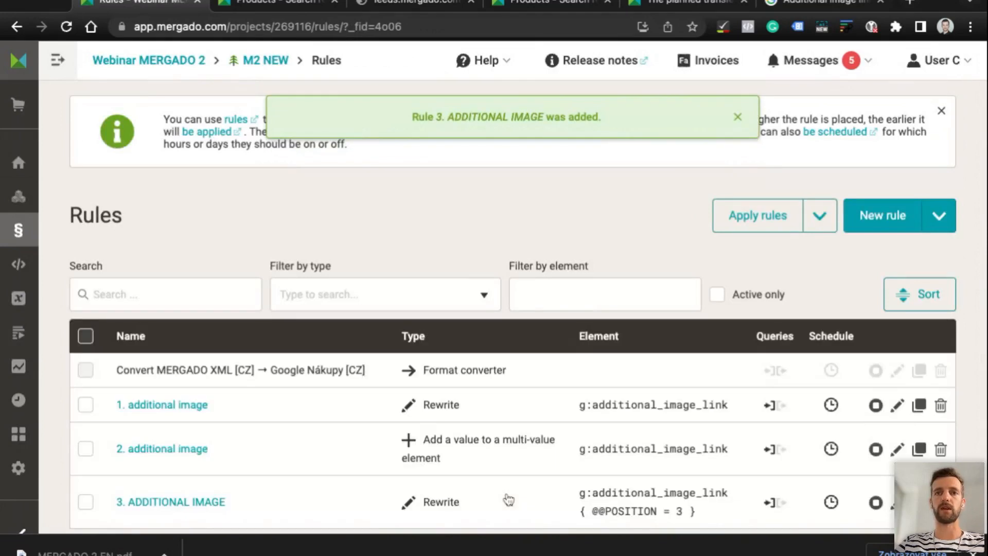
Apply the rules to traced items only and examine the g:additional_image_link elements in the product list
click(814, 229)
click(758, 258)
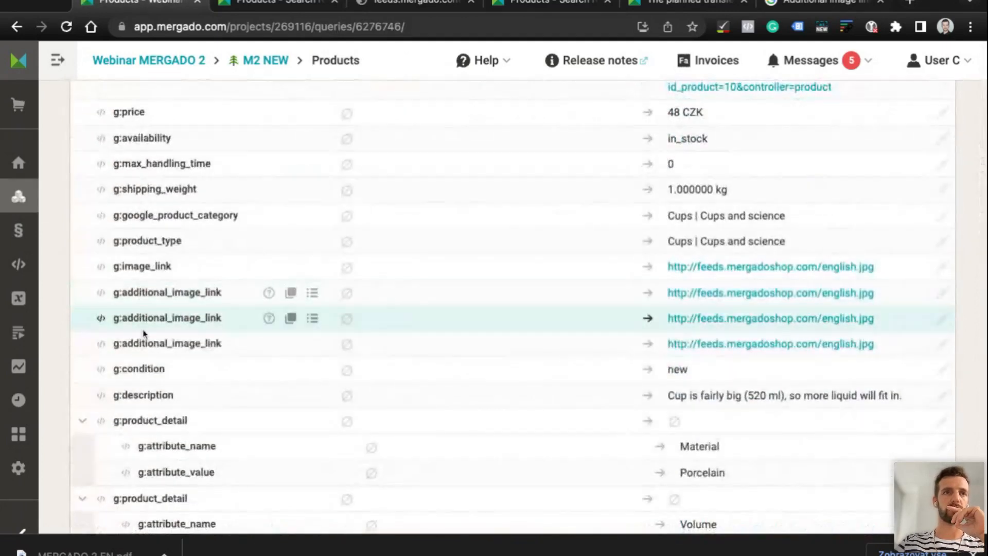
double_click(119, 343)
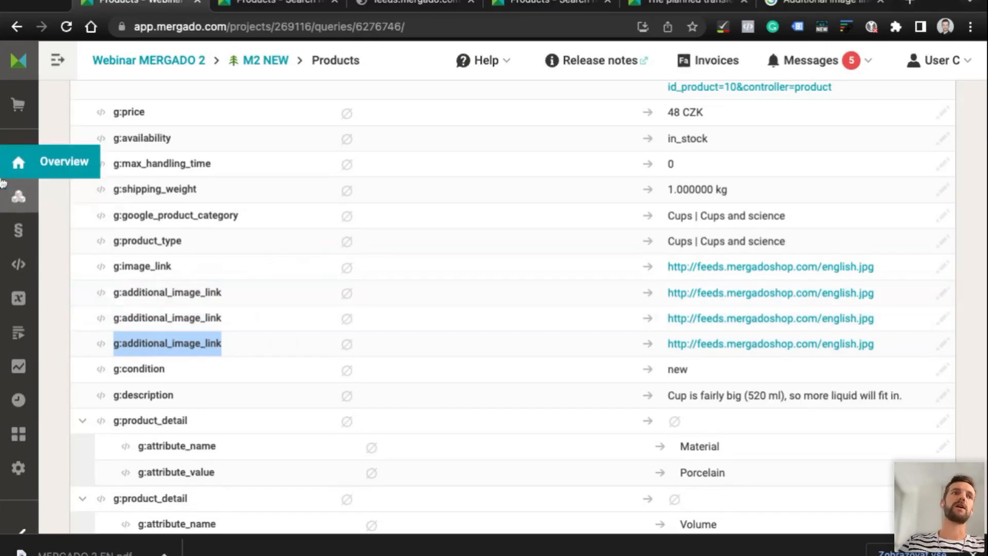
Start another new rule and name it "REMOVE 2. additional image"
click(44, 230)
scroll(300, 305, down, 1)
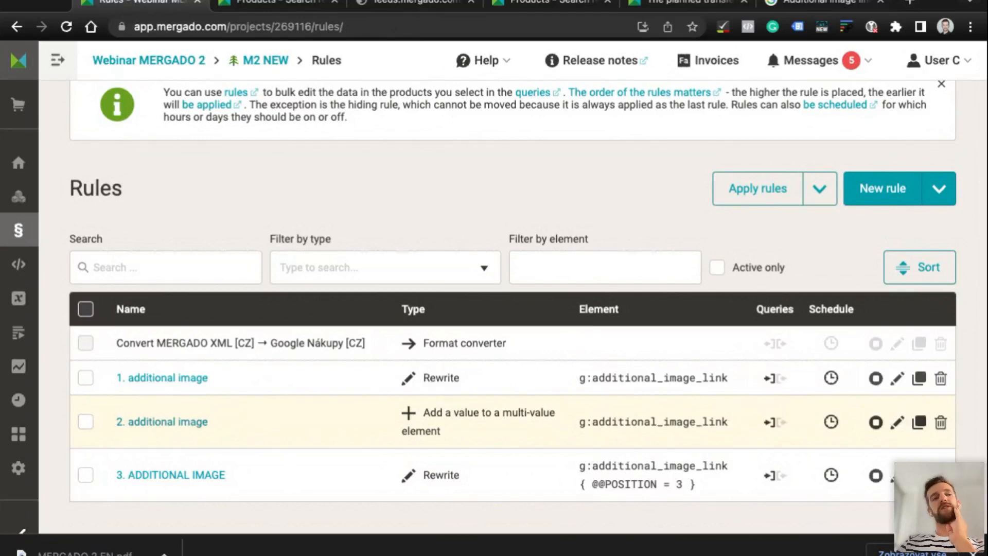
click(889, 203)
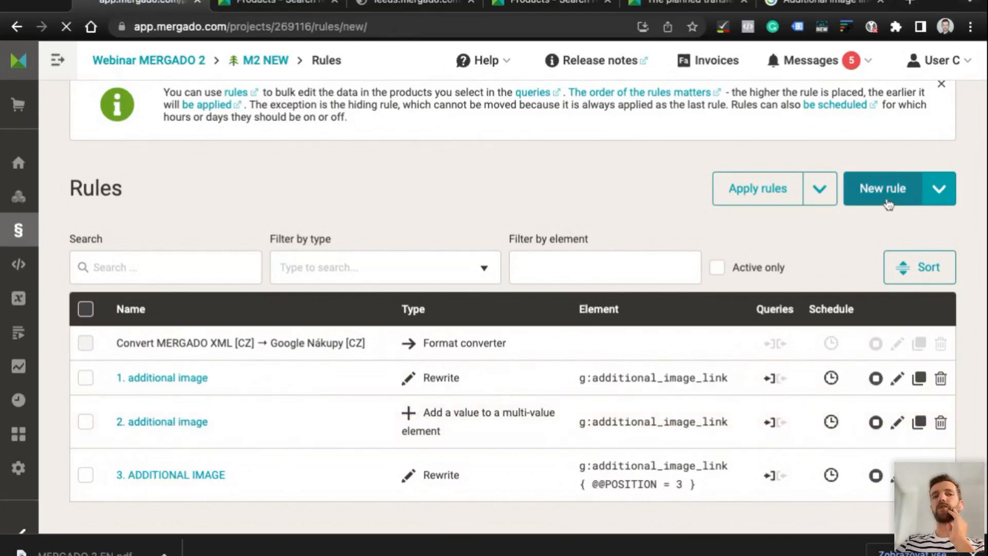
scroll(305, 204, down, 5)
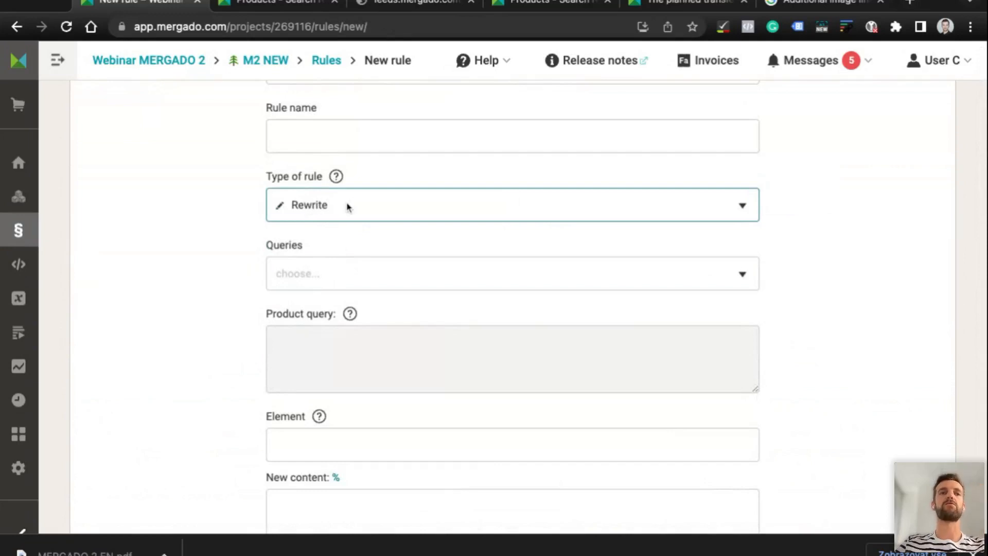
click(324, 135)
text(REMOVE 2.)
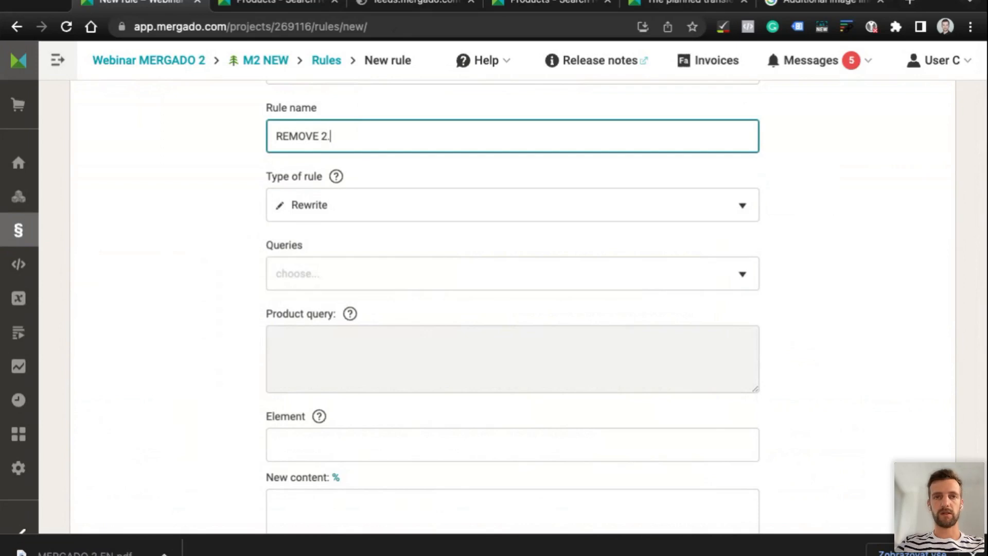
text( ad)
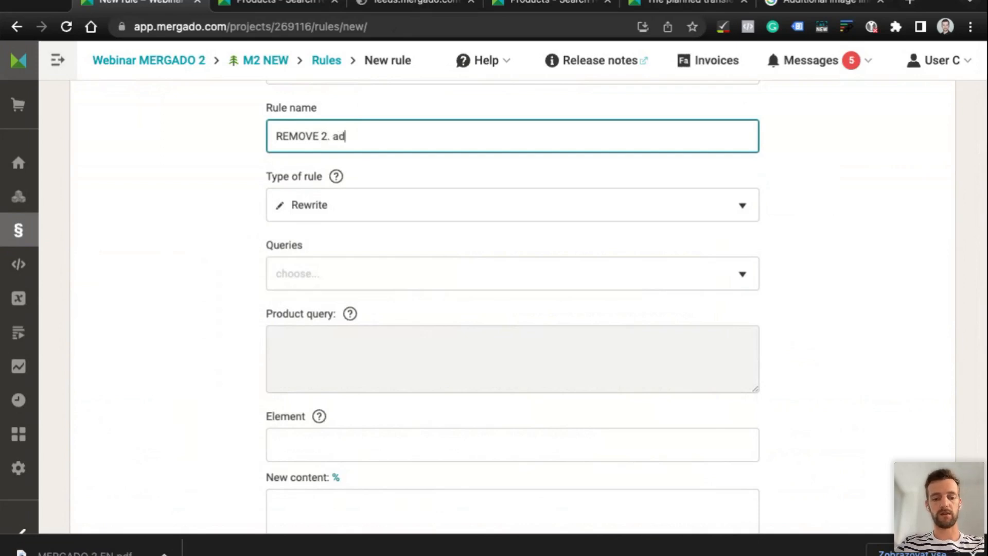
text(ditional image)
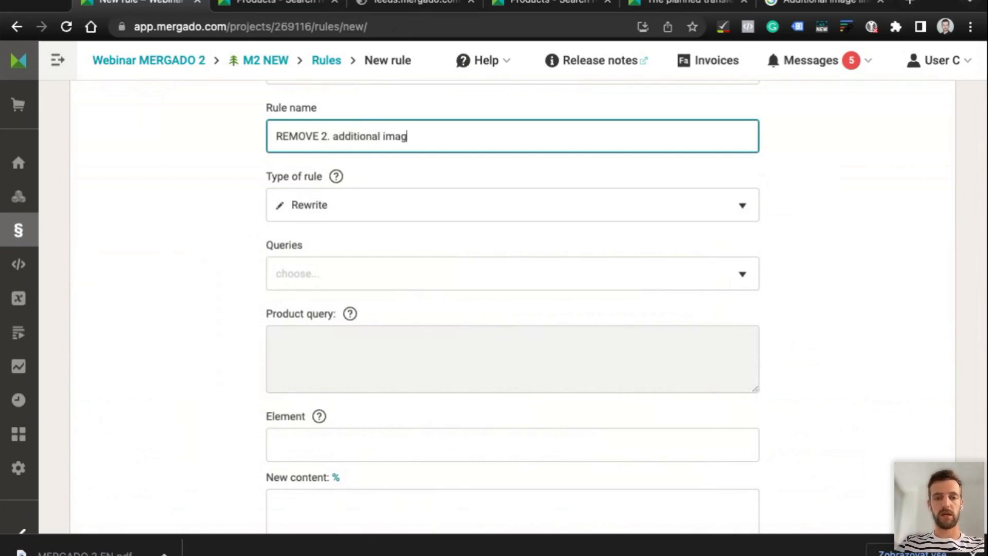
Assign the All products query to the removal rule and choose g:additional_image_link as its element
scroll(274, 214, down, 2)
click(323, 205)
click(309, 237)
click(188, 234)
scroll(187, 234, down, 2)
click(307, 278)
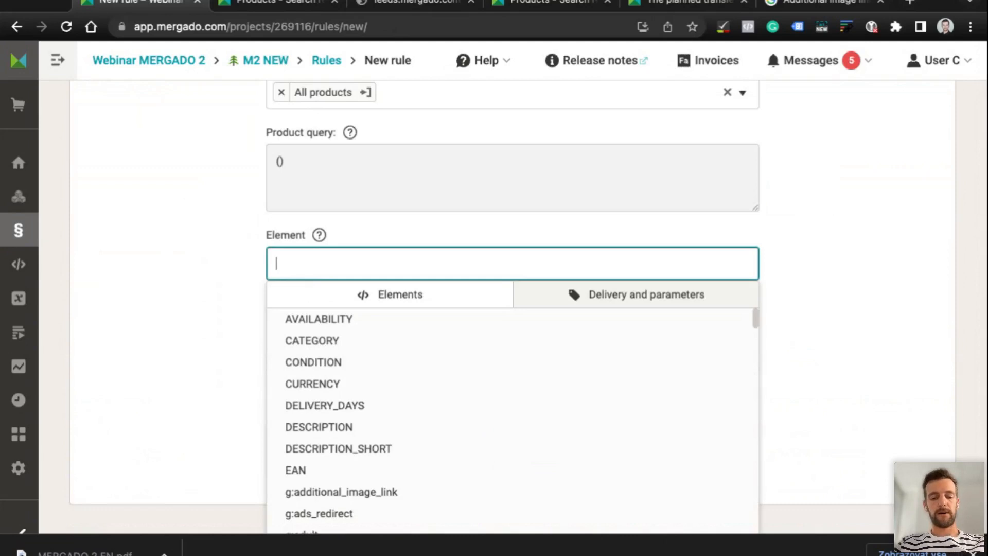
text(add)
click(309, 317)
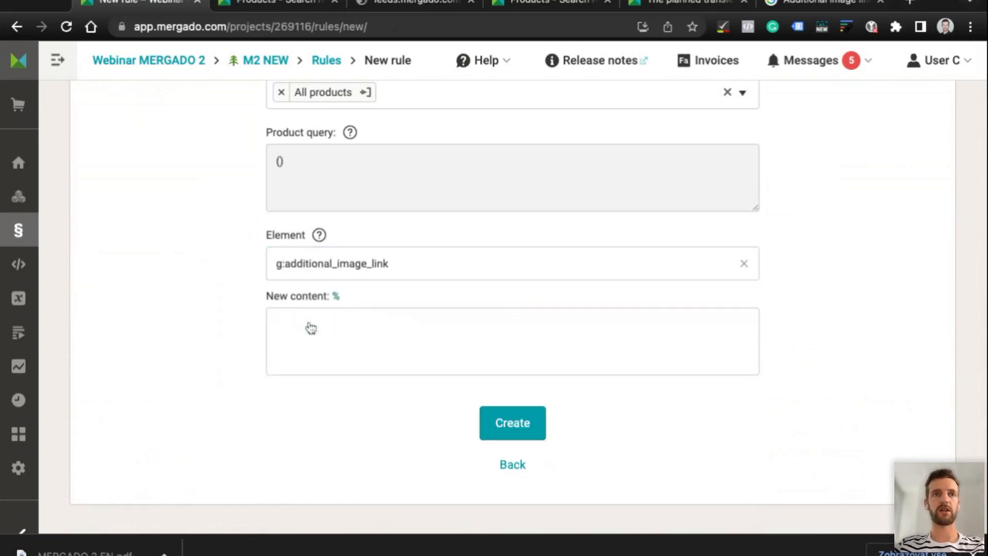
scroll(303, 252, up, 2)
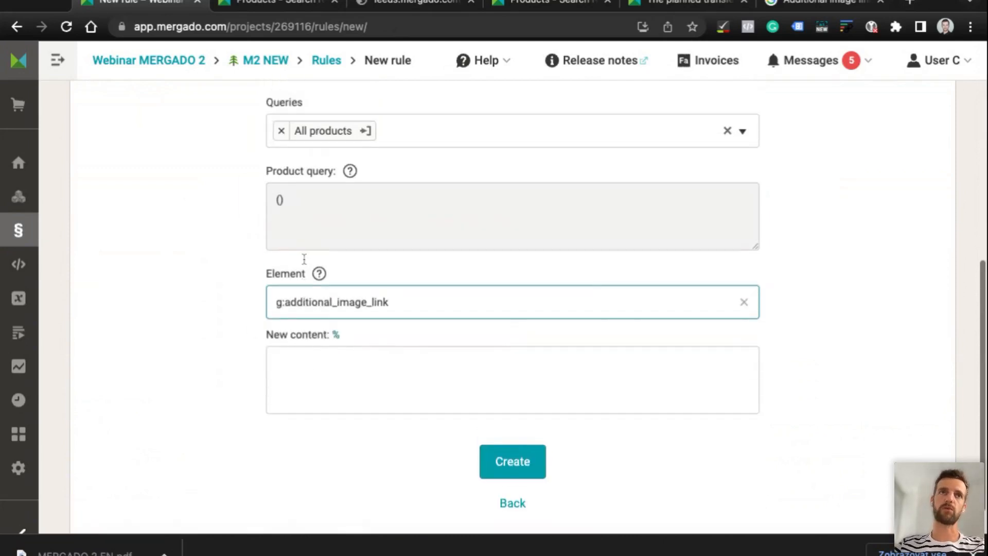
click(284, 404)
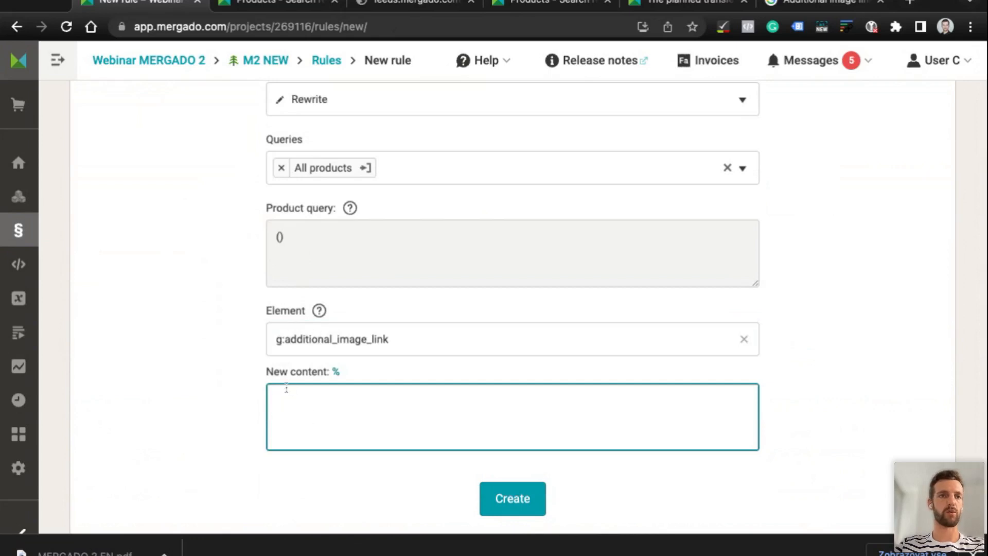
click(426, 335)
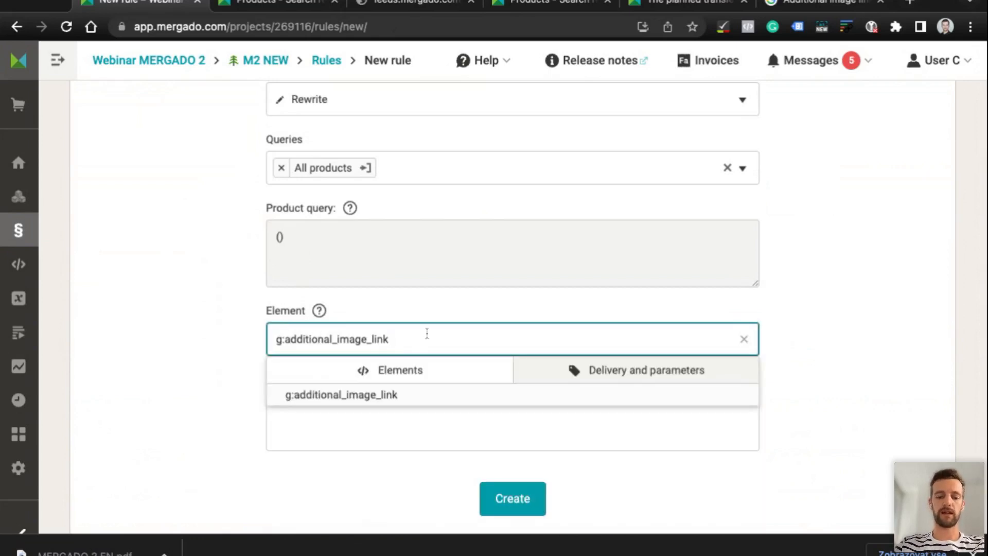
text({)
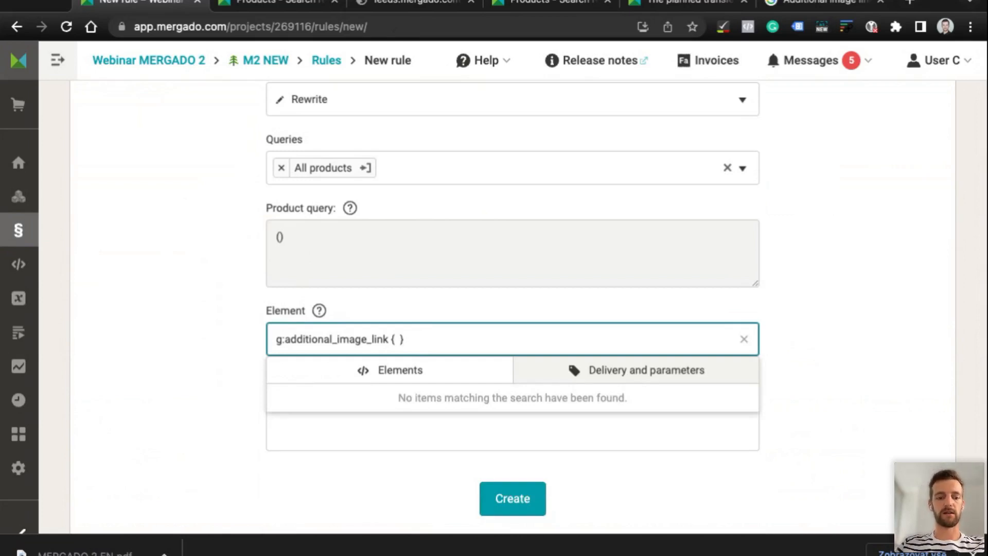
text( @@)
text(POSITION)
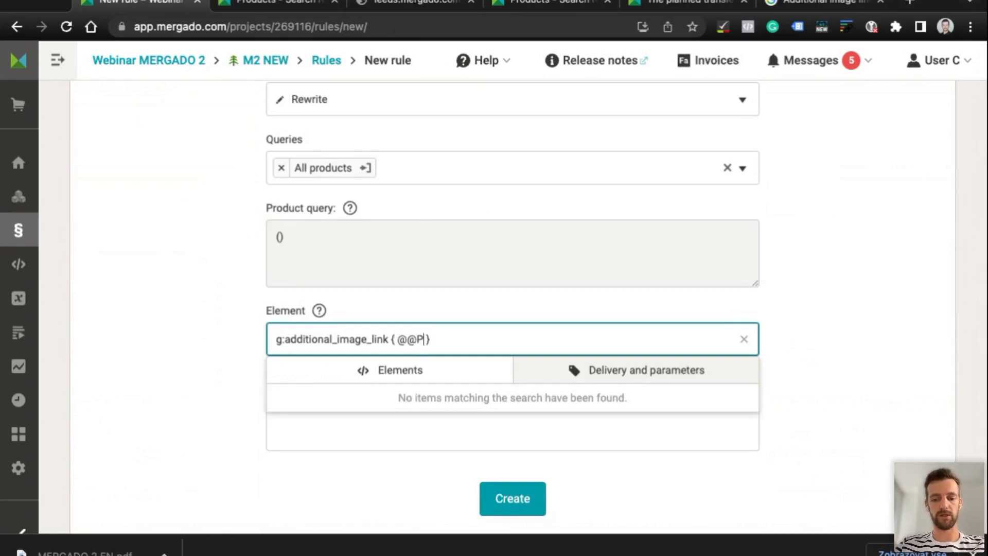
text( = 2)
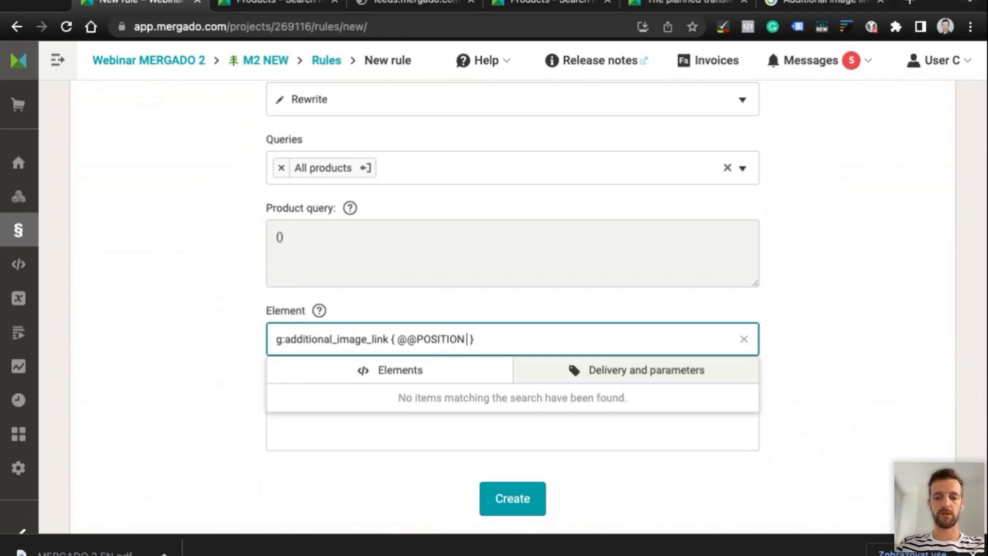
click(303, 406)
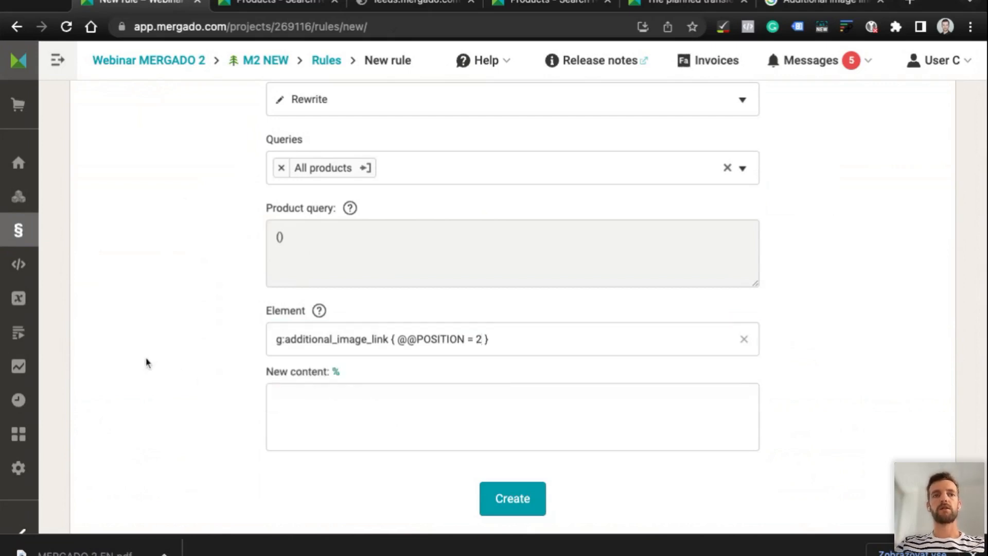
Create the REMOVE 2. additional image rule with its new content left empty
scroll(329, 196, up, 2)
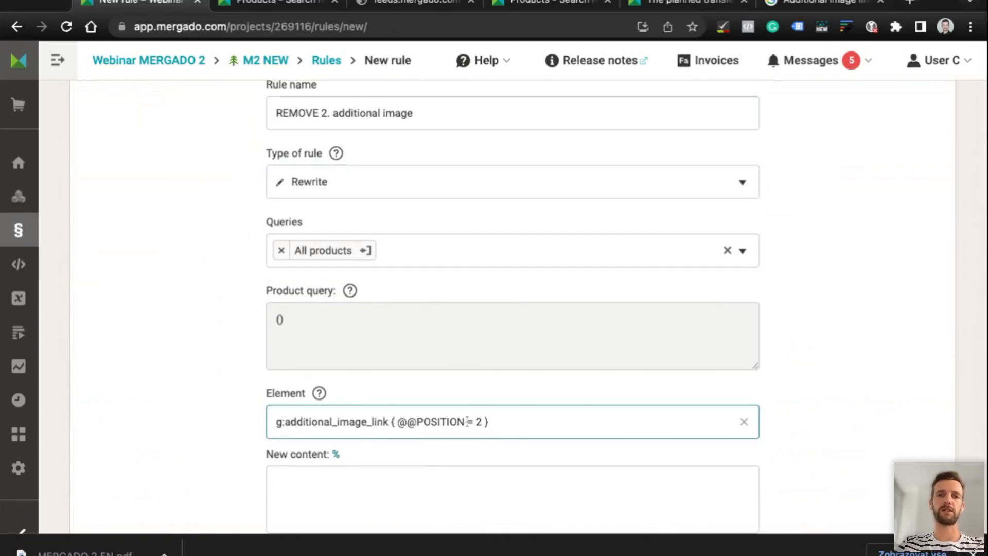
scroll(376, 399, down, 3)
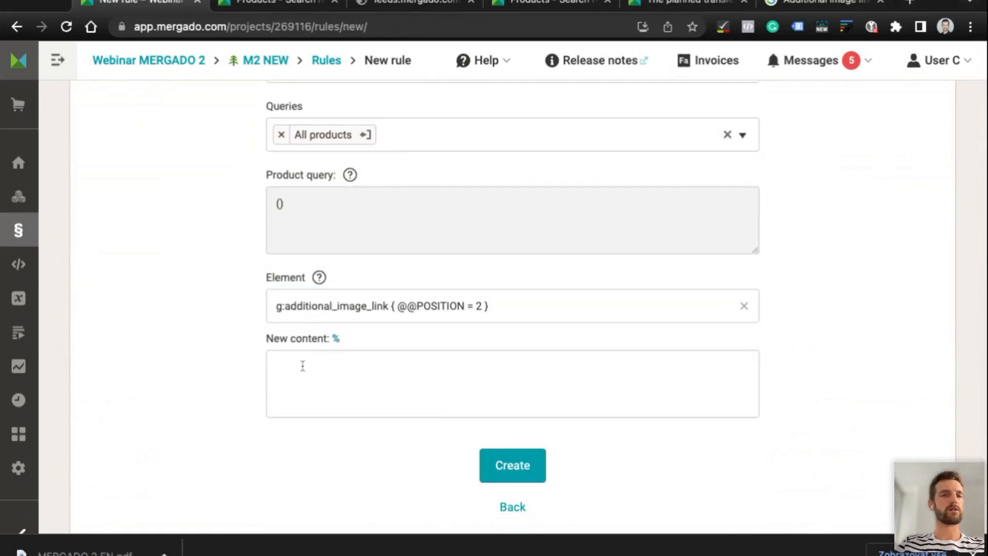
click(513, 465)
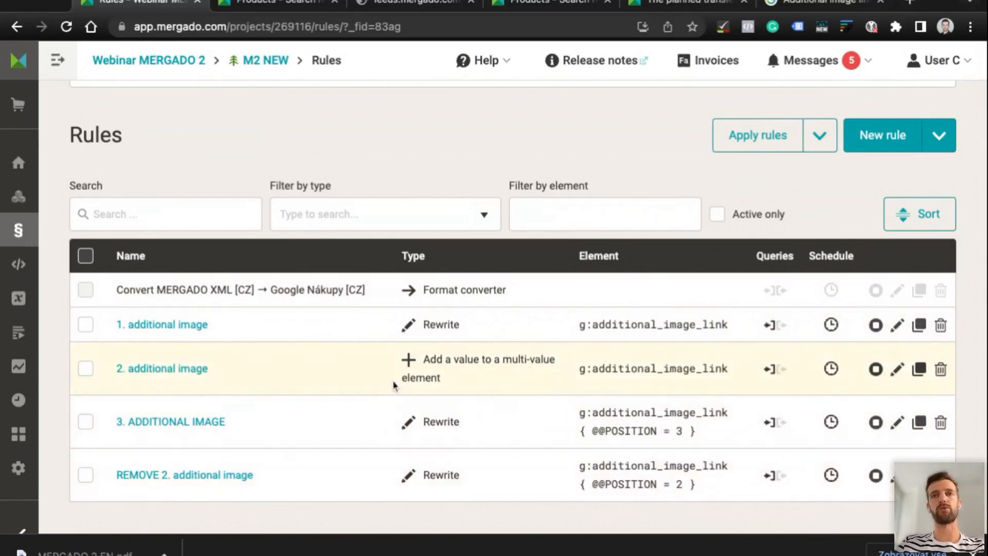
Apply the rules to traced items only and examine the product's additional image links in the product list
click(820, 137)
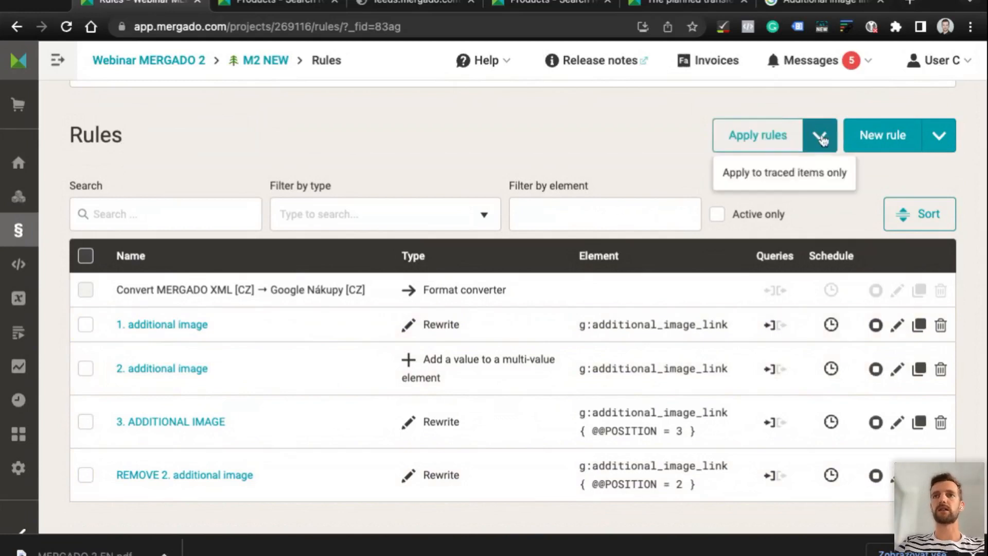
click(796, 178)
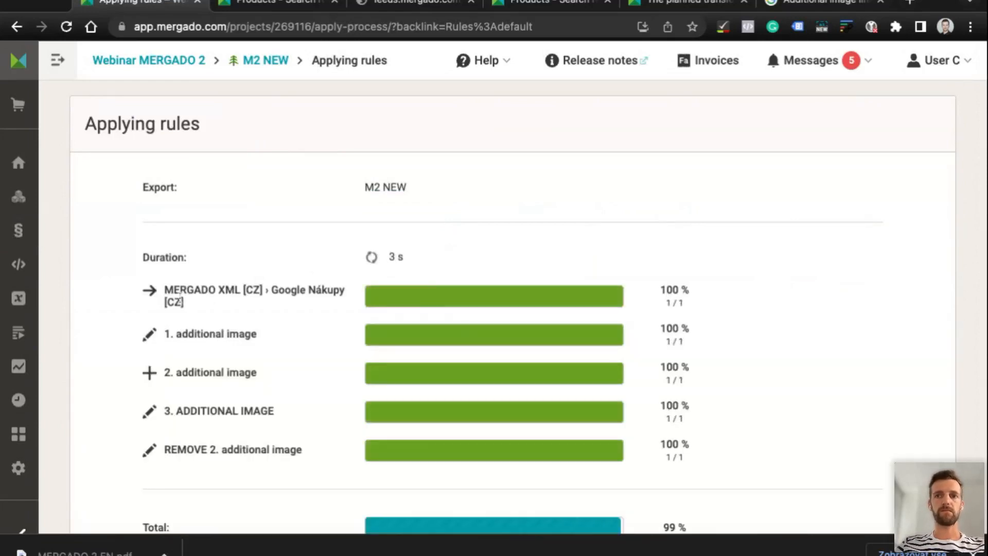
scroll(161, 296, down, 5)
click(18, 198)
scroll(364, 348, down, 6)
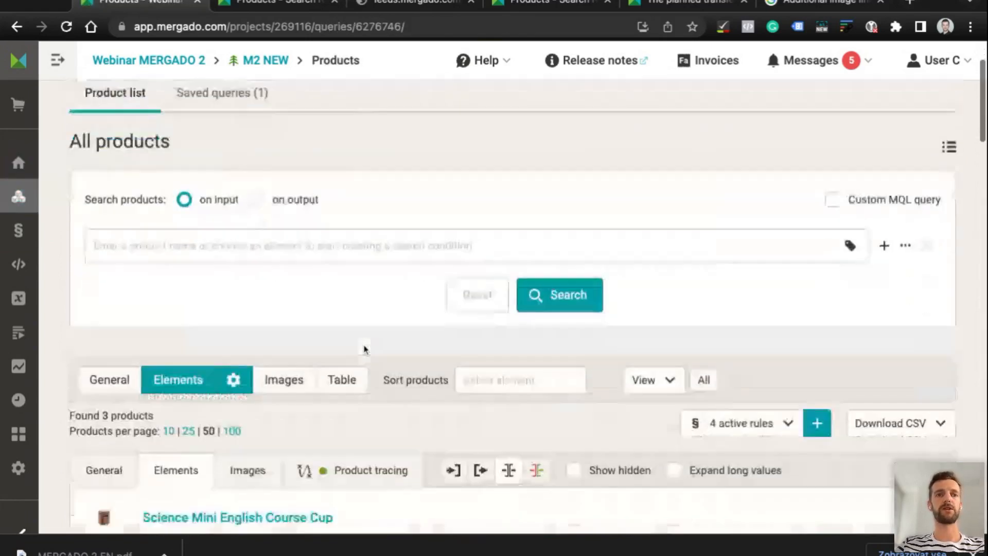
scroll(363, 349, down, 7)
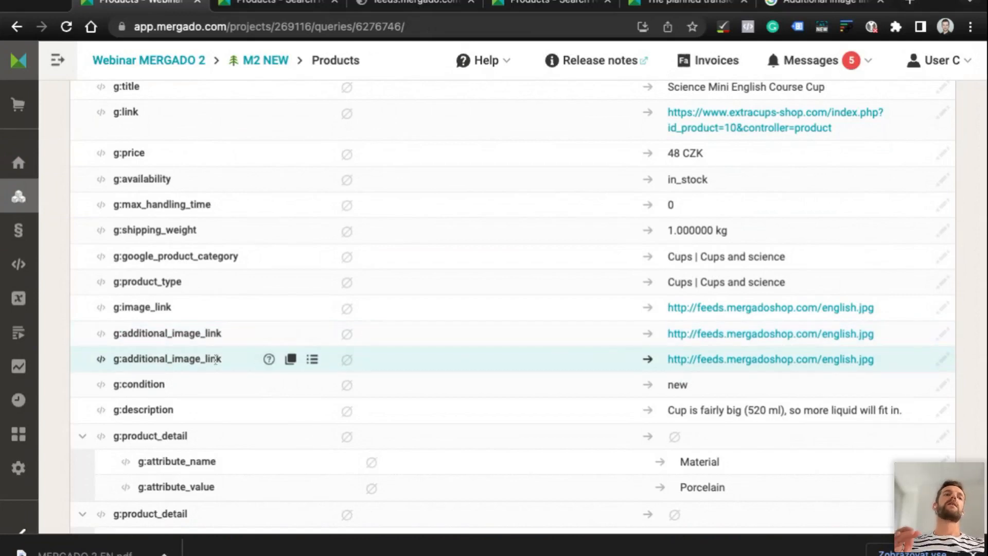
Show the hidden elements of the Science Mini English Course Cup and compare its image elements with their input values
scroll(446, 245, up, 4)
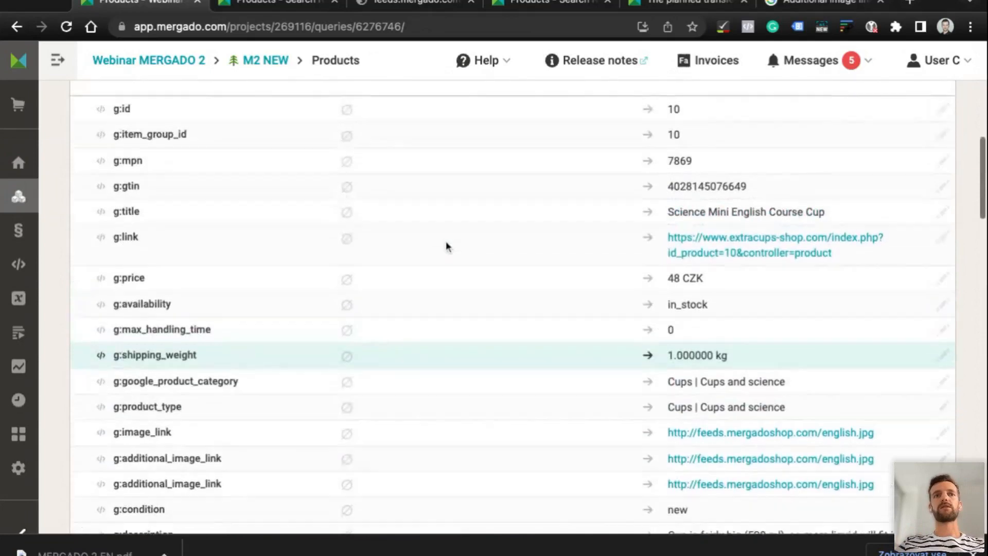
scroll(446, 245, up, 3)
click(574, 208)
scroll(347, 324, down, 10)
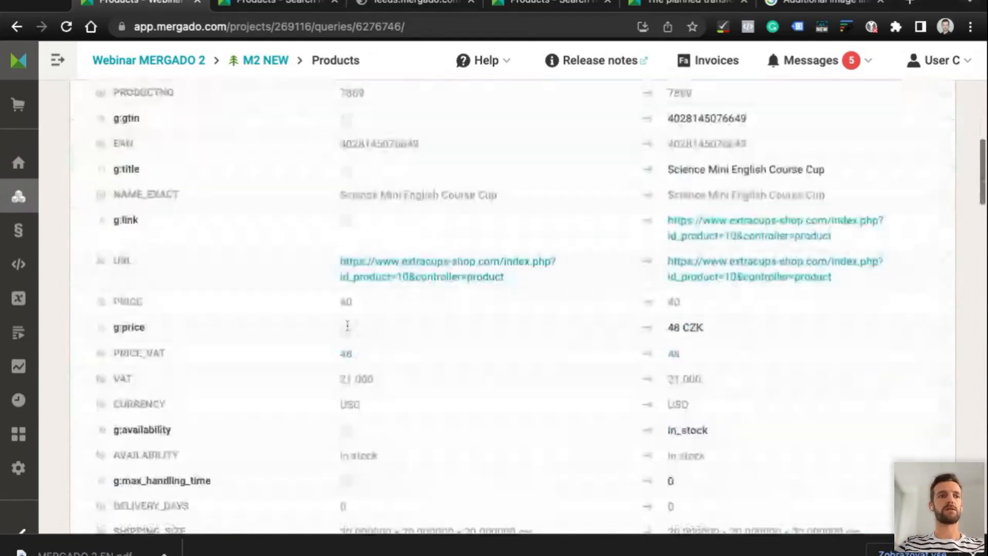
scroll(347, 324, down, 7)
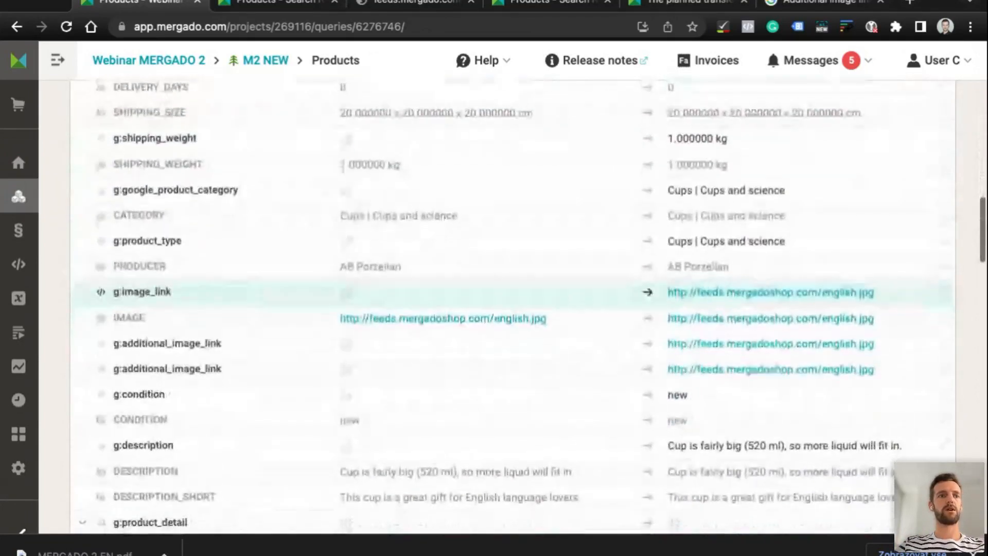
scroll(348, 324, down, 10)
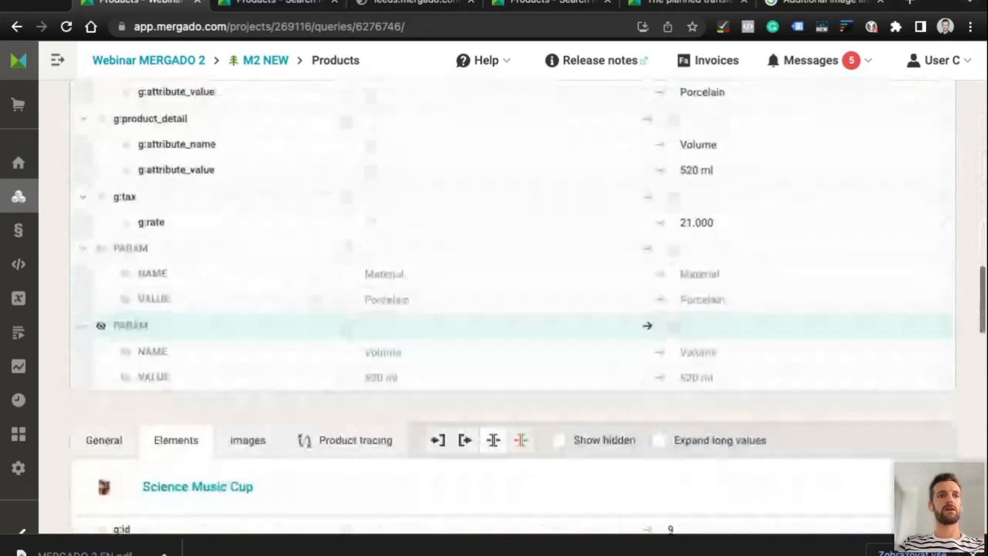
scroll(347, 324, up, 7)
scroll(347, 324, up, 4)
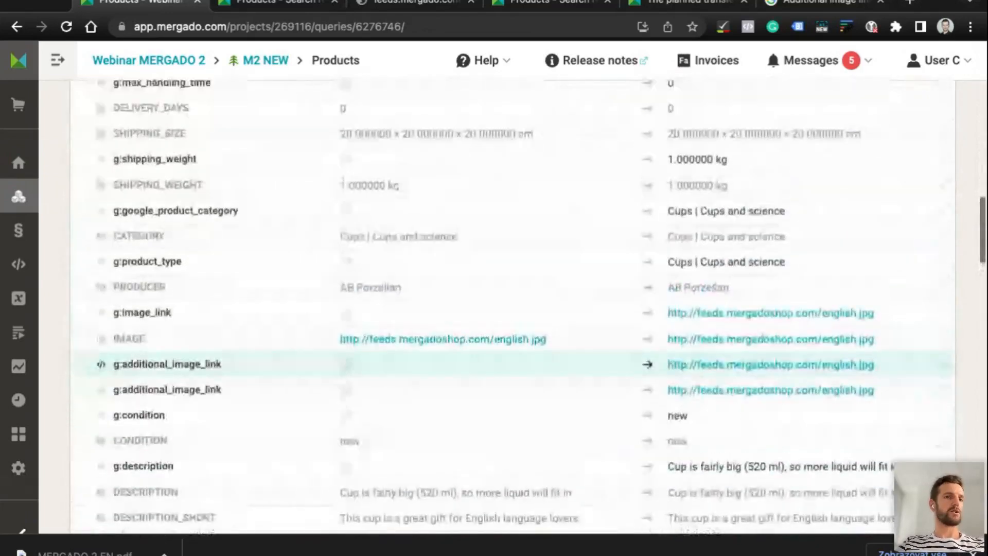
scroll(348, 317, up, 2)
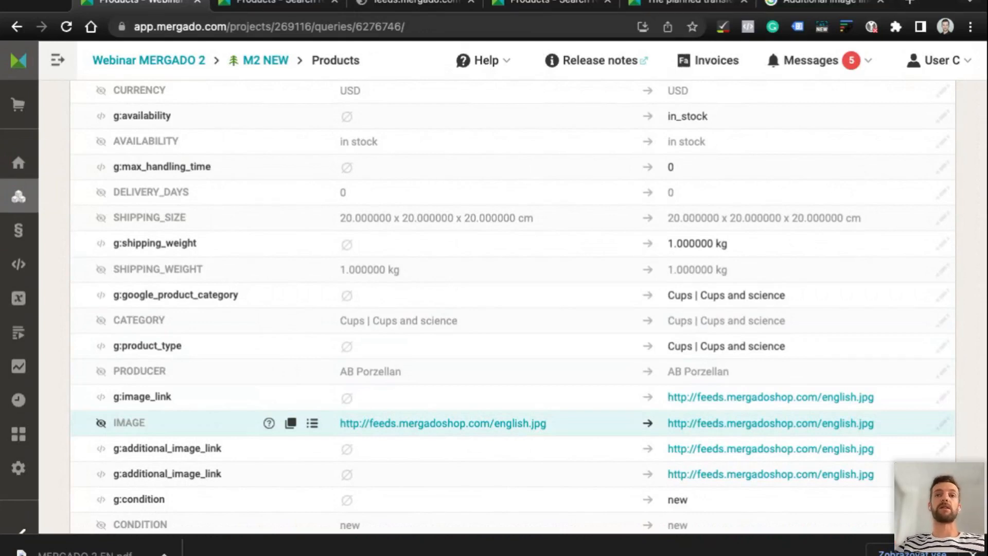
scroll(237, 397, up, 2)
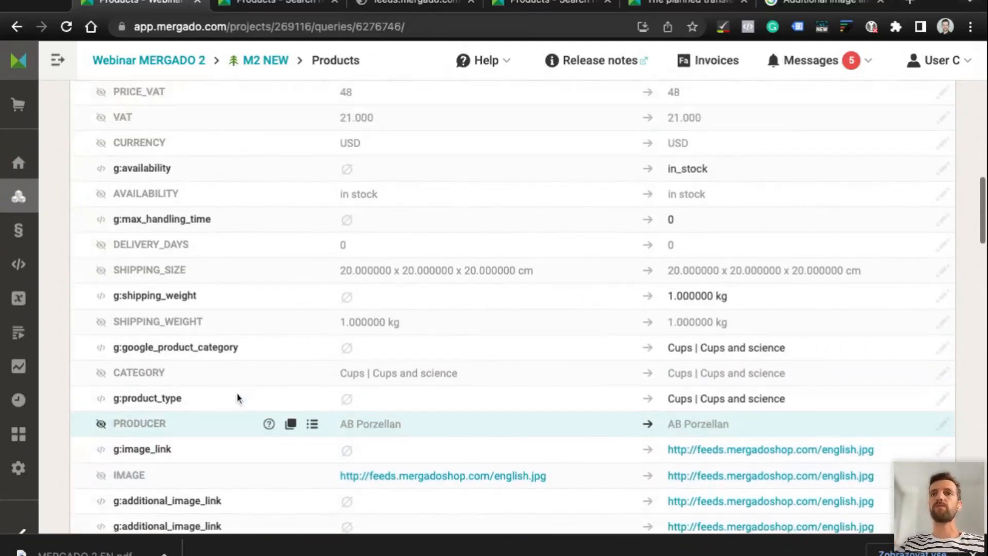
scroll(237, 397, up, 17)
scroll(422, 521, down, 5)
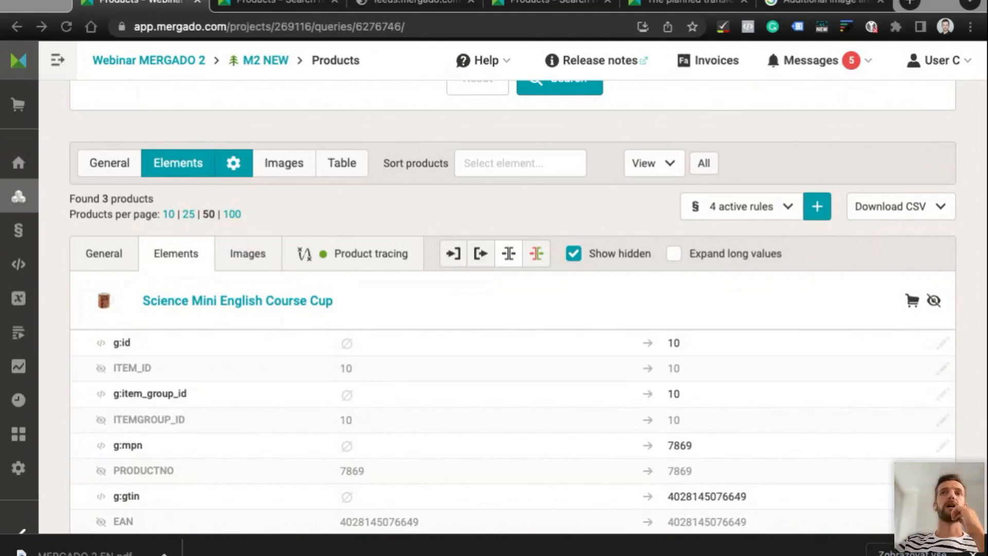
Switch to the Google Merchant Center Help article on additional_image_link and review its format rules and introductory description of the attribute
click(826, 3)
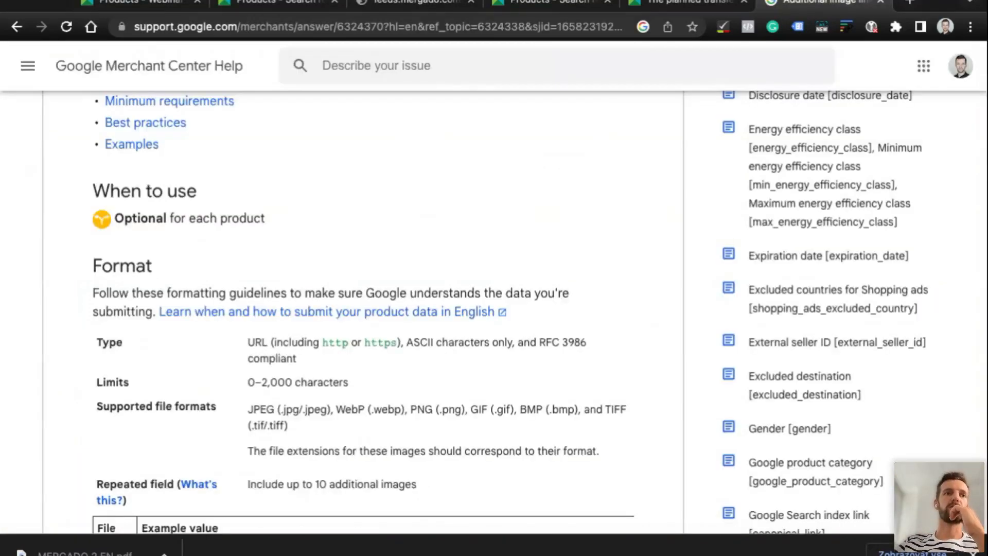
scroll(256, 222, up, 2)
scroll(255, 225, down, 3)
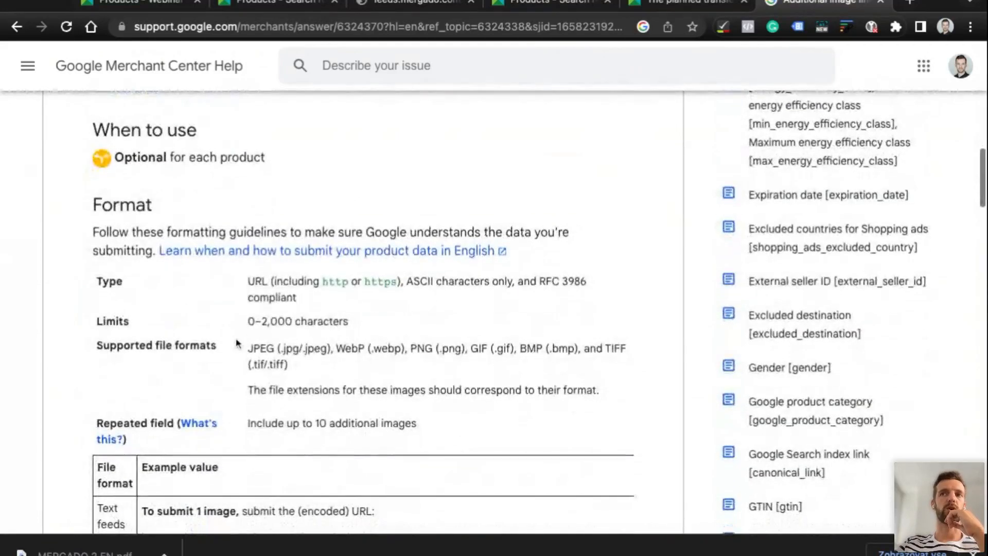
scroll(238, 342, down, 1)
scroll(238, 343, down, 2)
scroll(238, 343, up, 6)
scroll(237, 343, up, 10)
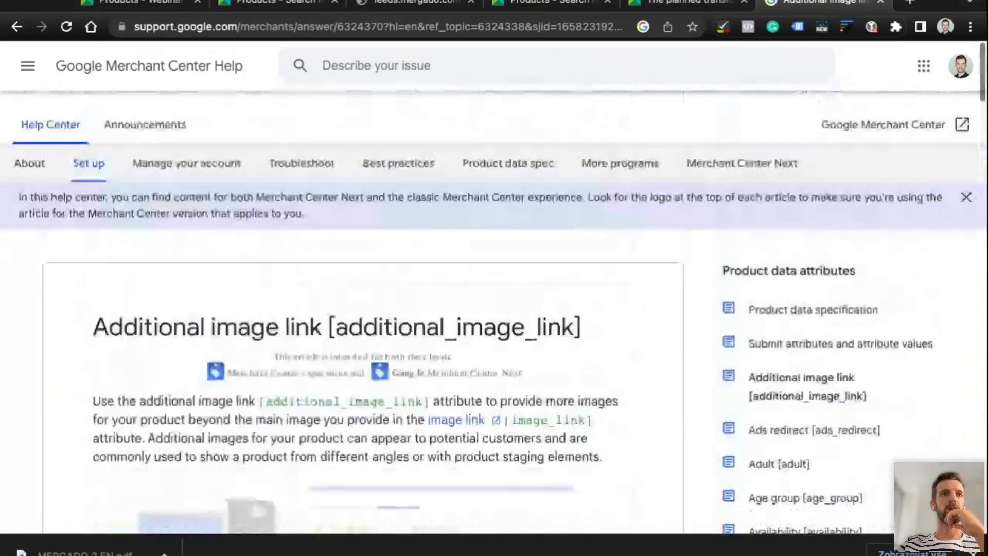
scroll(238, 342, down, 3)
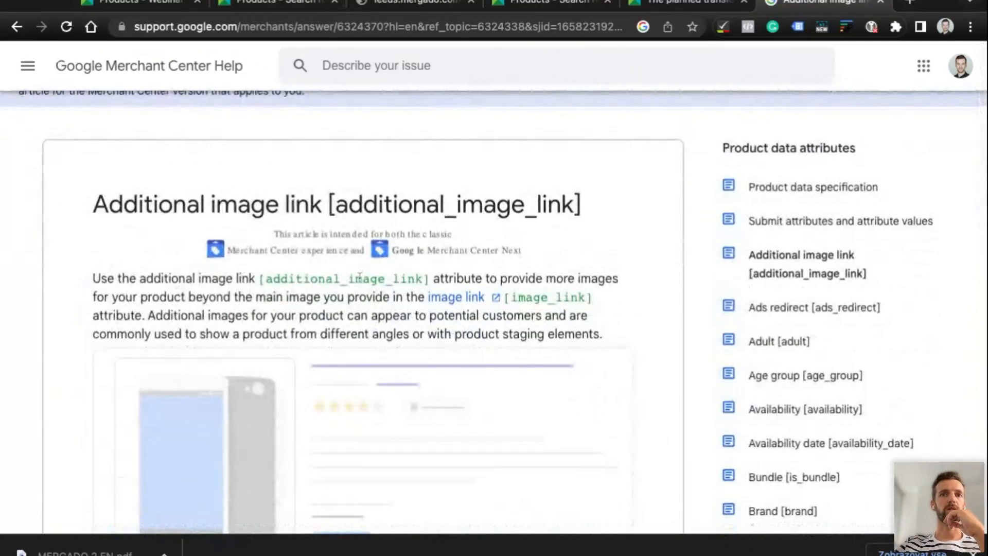
drag(146, 281, 256, 281)
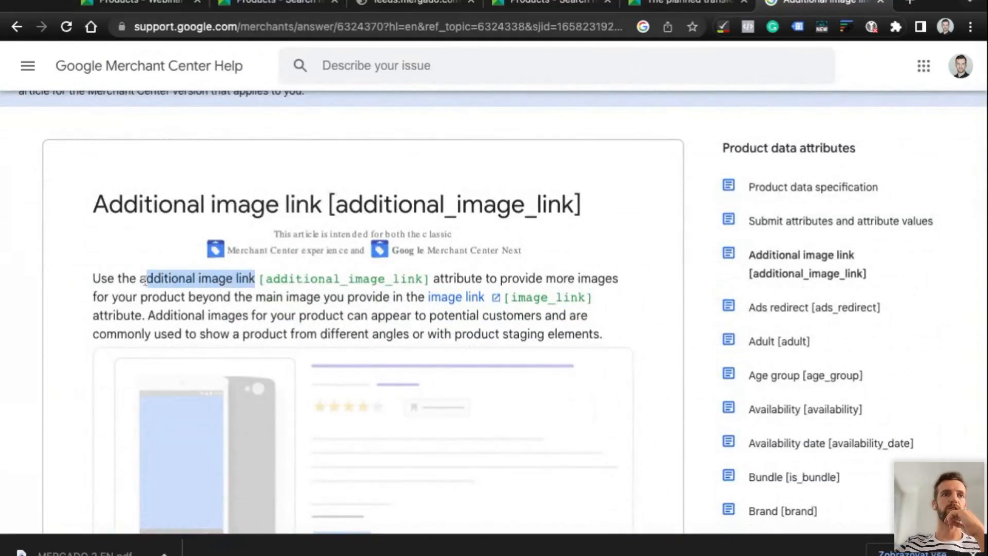
double_click(435, 280)
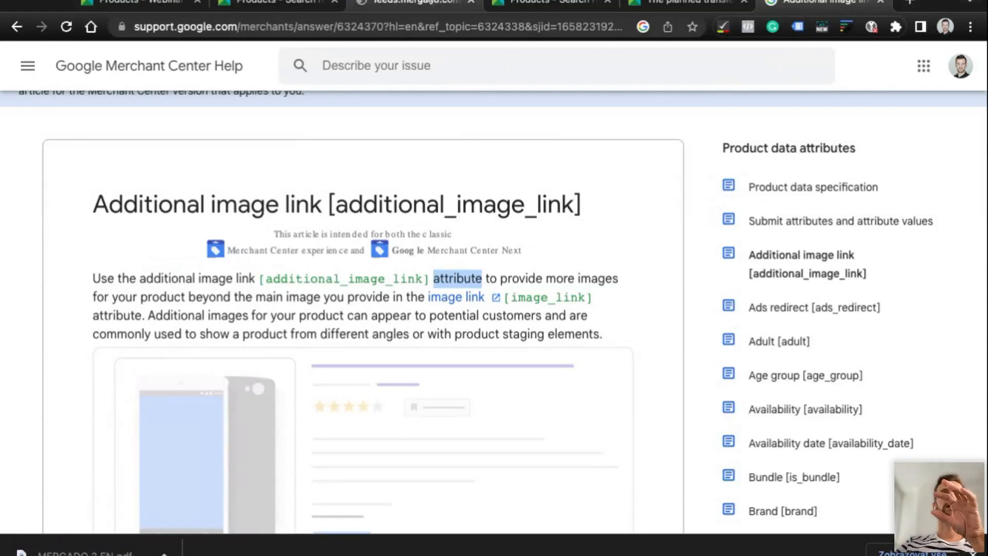
Switch to the M2 results XML feed and examine the g:id element of the first item
click(417, 5)
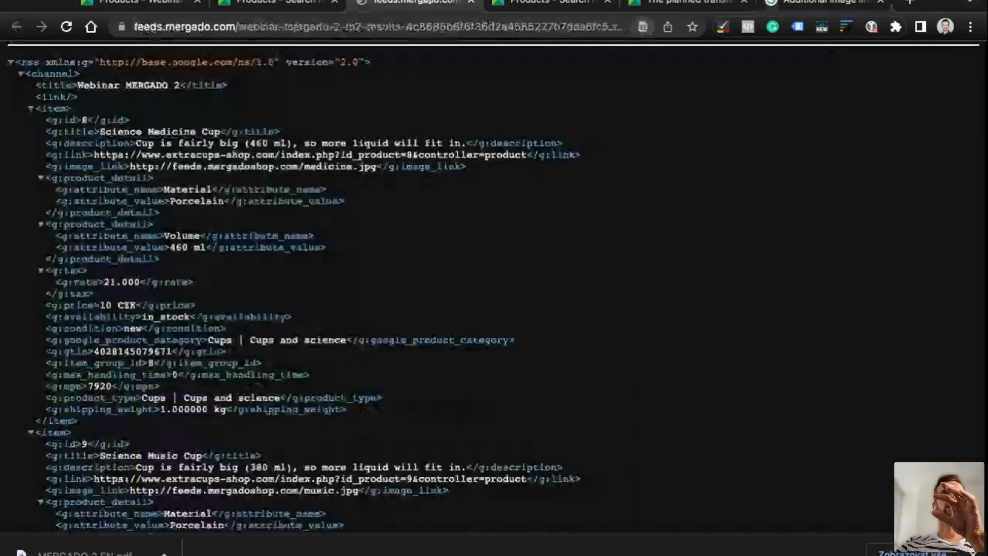
triple_click(50, 122)
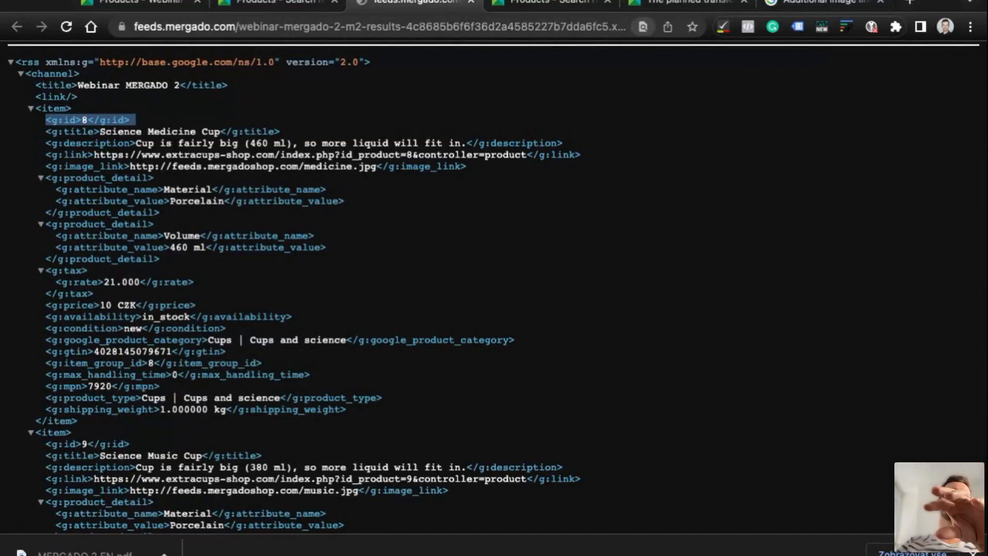
click(50, 122)
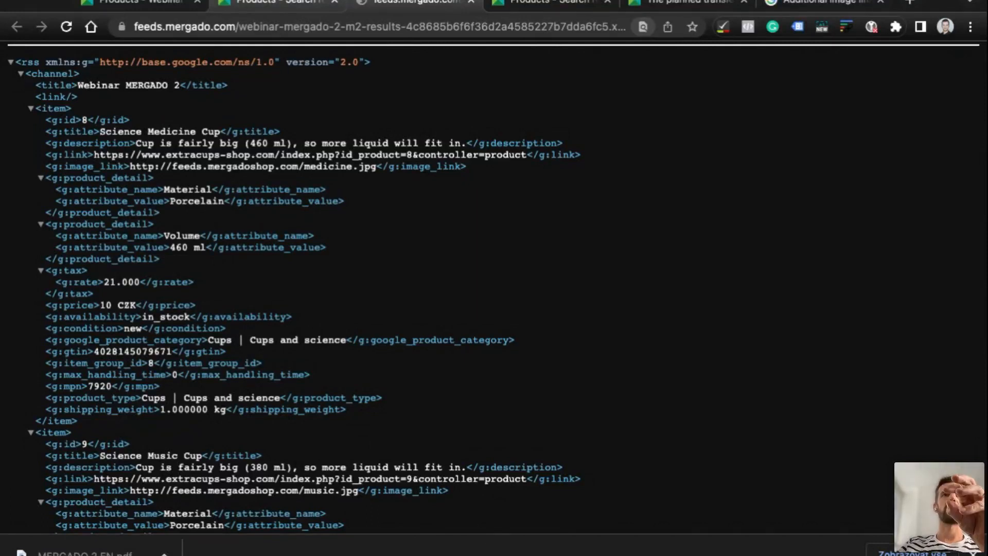
Open the M2 Ceneo.pl [PL] project from the Webinar MERGADO 2 export list and view its output XML feed
click(281, 2)
click(195, 63)
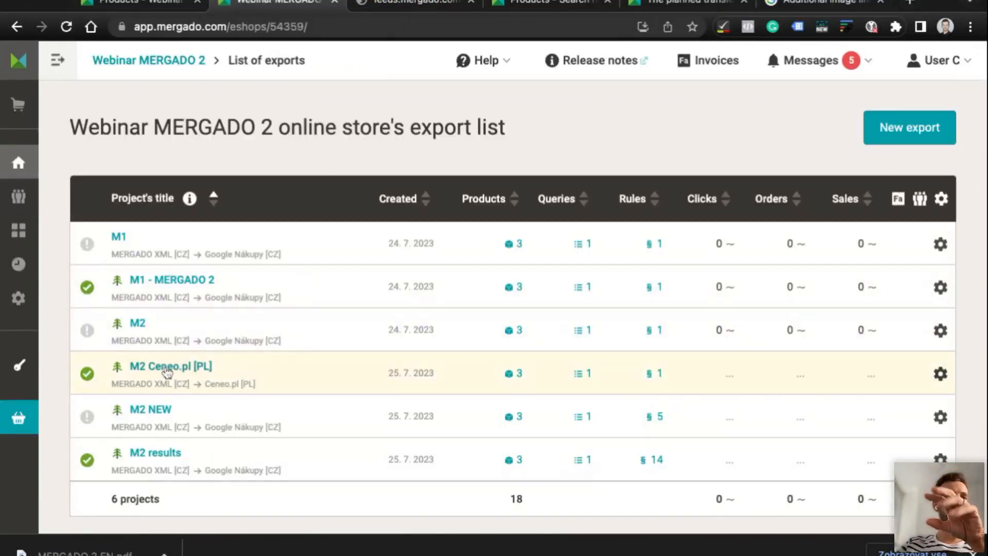
click(135, 368)
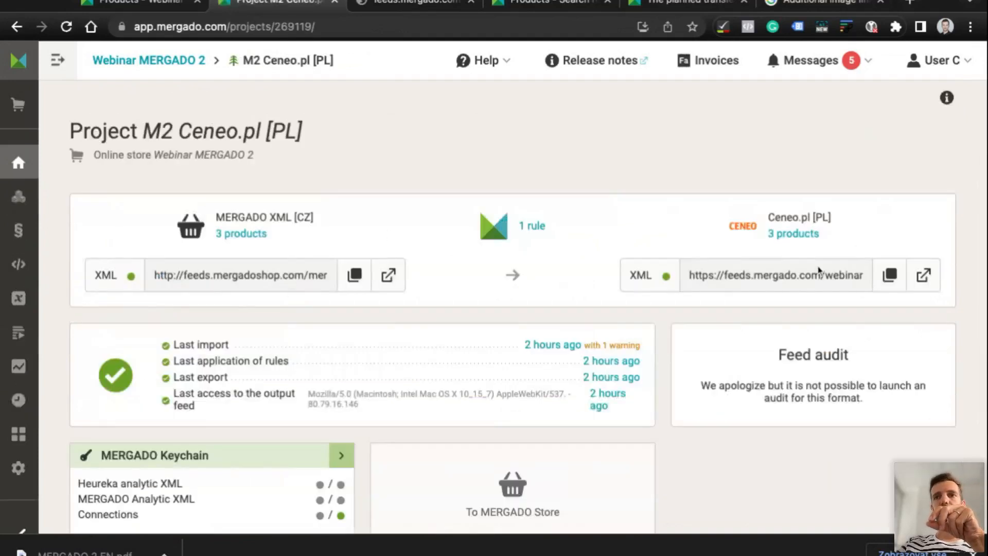
click(924, 276)
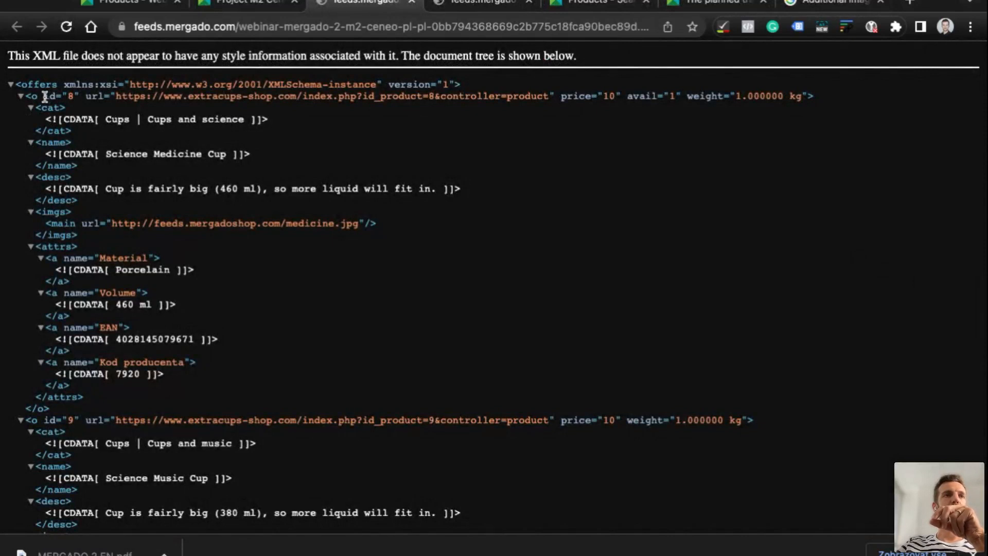
Examine the id attribute and the cat and name elements of the first offer in the Ceneo feed
drag(45, 96, 68, 96)
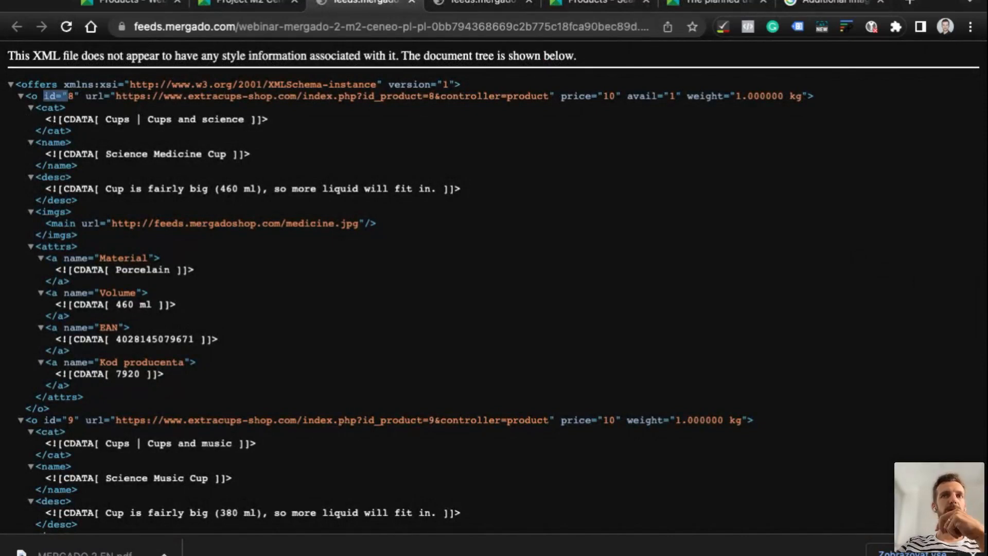
triple_click(38, 97)
click(45, 109)
triple_click(45, 108)
click(58, 107)
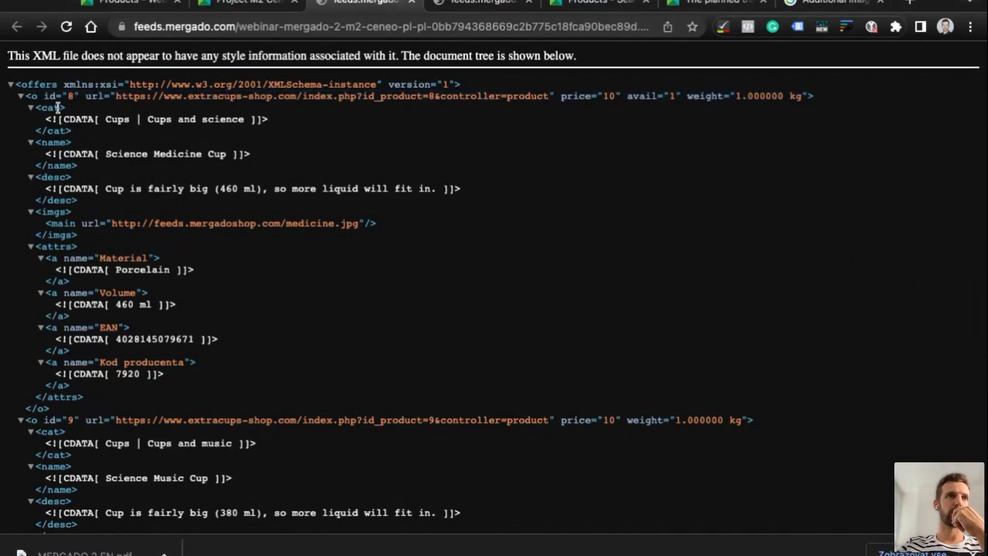
triple_click(70, 143)
triple_click(94, 153)
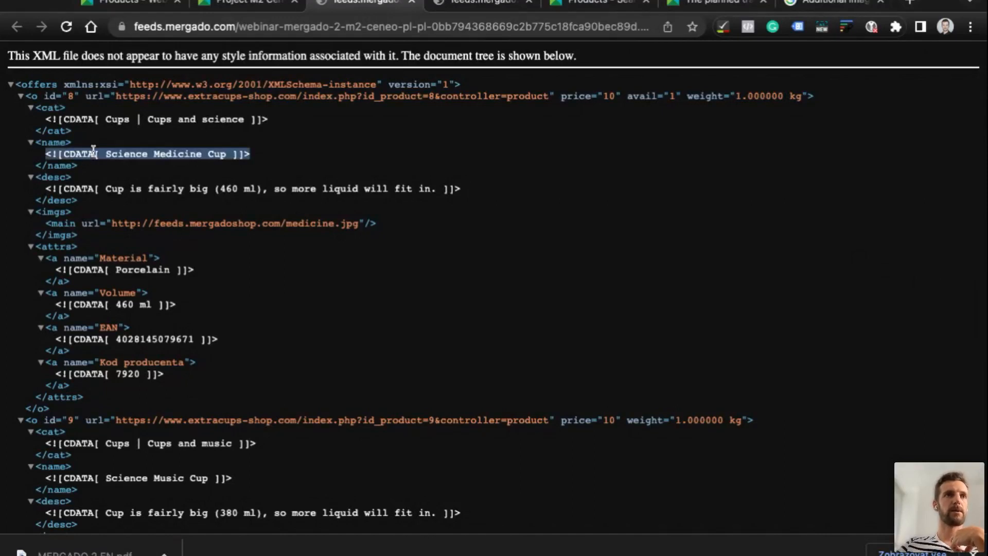
Compare the root offers element with the first o element and highlight that element's id attribute
click(37, 97)
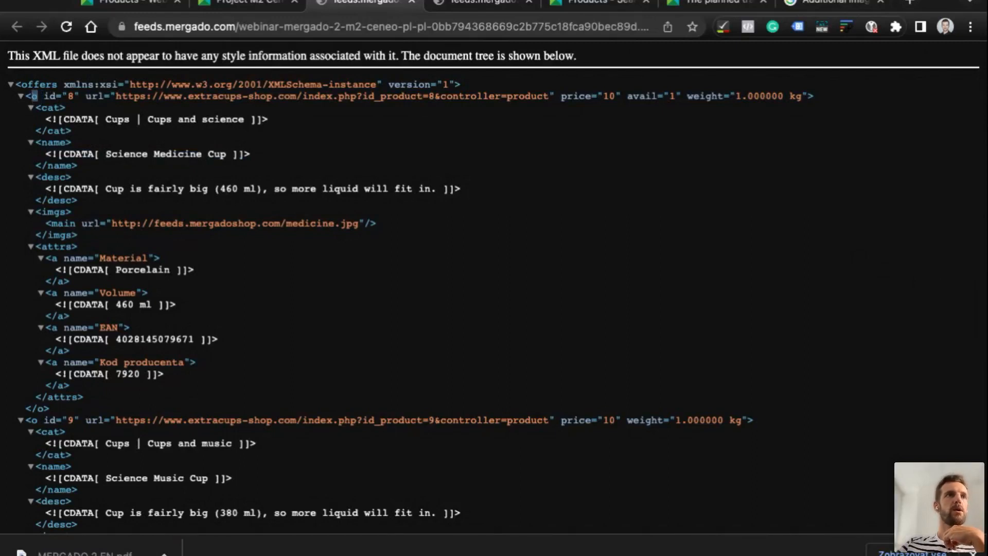
triple_click(32, 86)
click(32, 90)
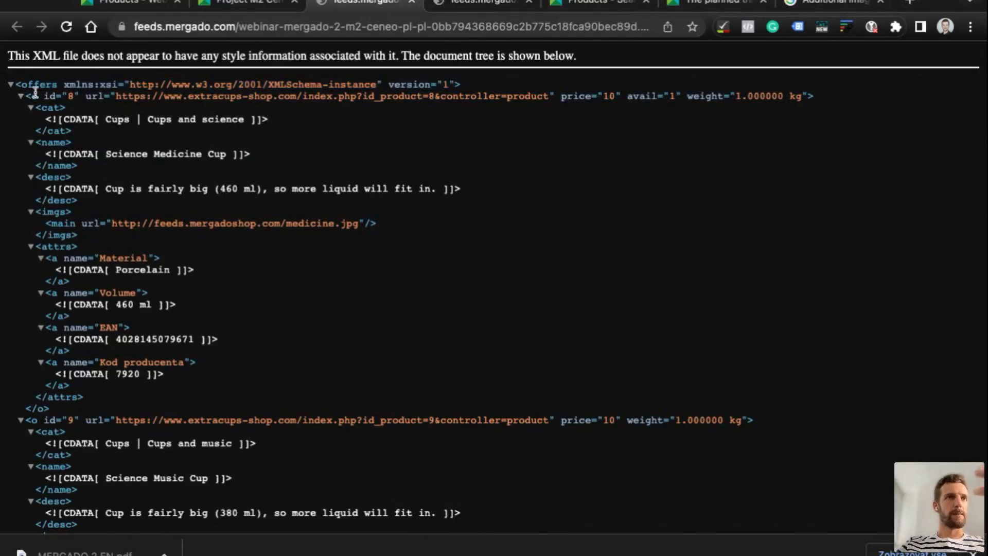
double_click(47, 95)
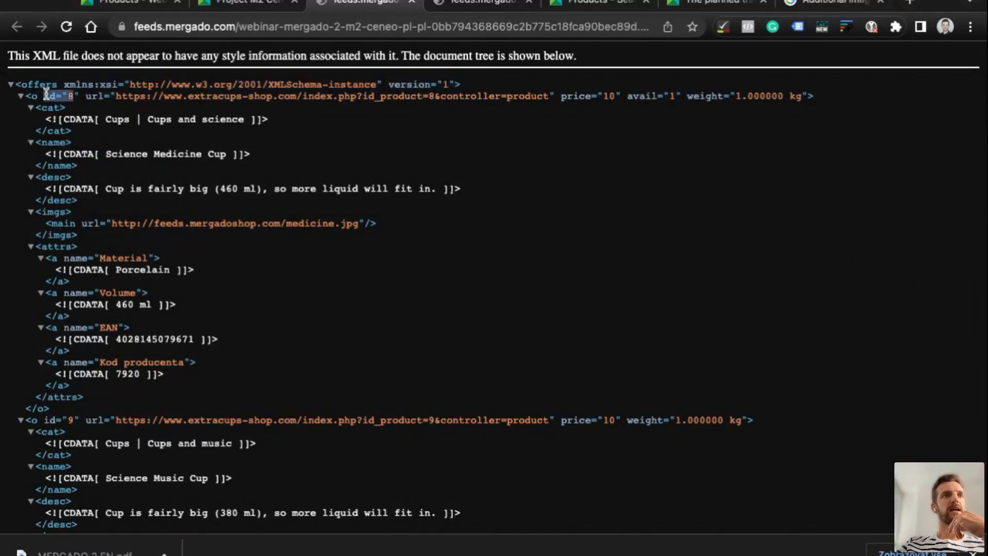
double_click(33, 97)
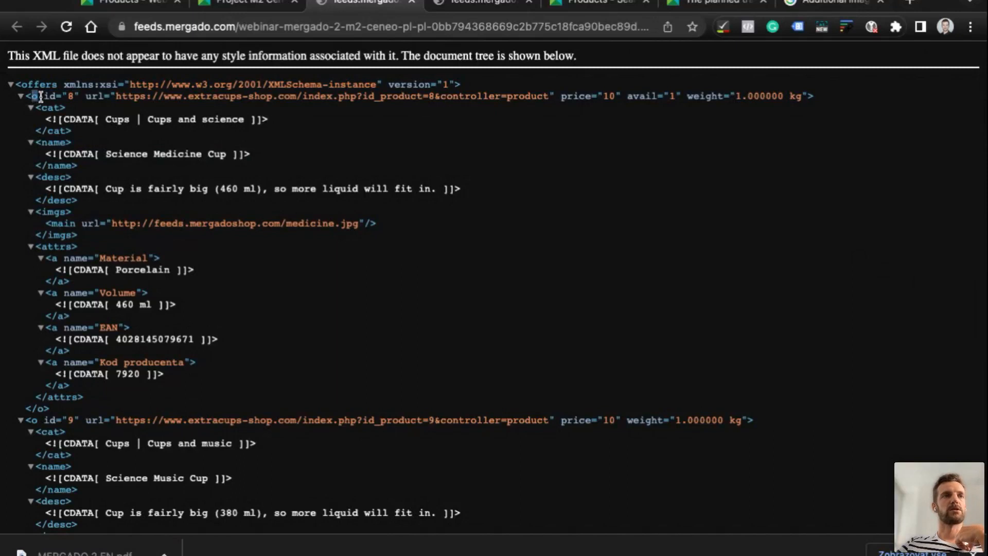
click(44, 96)
key(shift+Right)
key(shift+Right)
key(shift+Right)
key(shift+Right)
key(shift+Right)
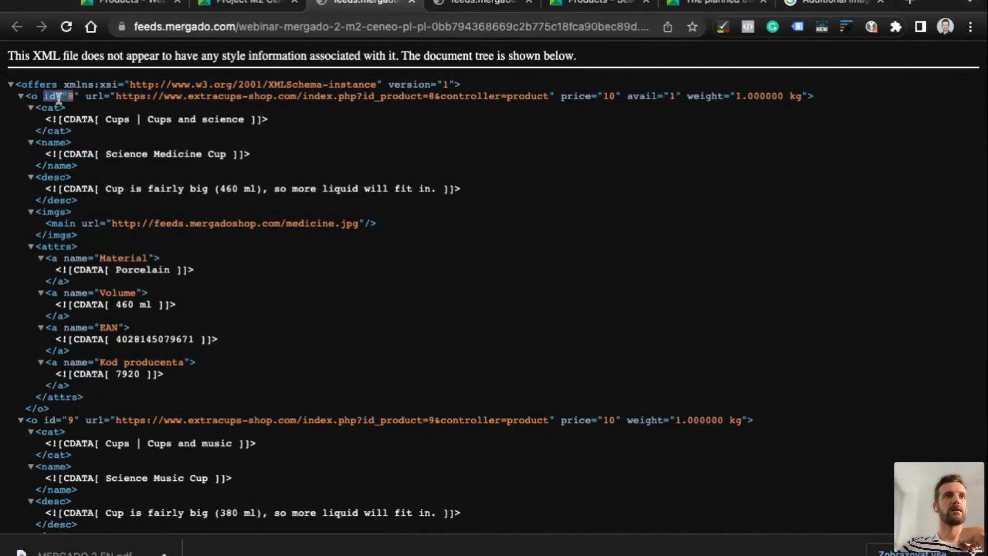
Highlight the first offer's full opening tag with all its attributes, and its closing tag
click(43, 106)
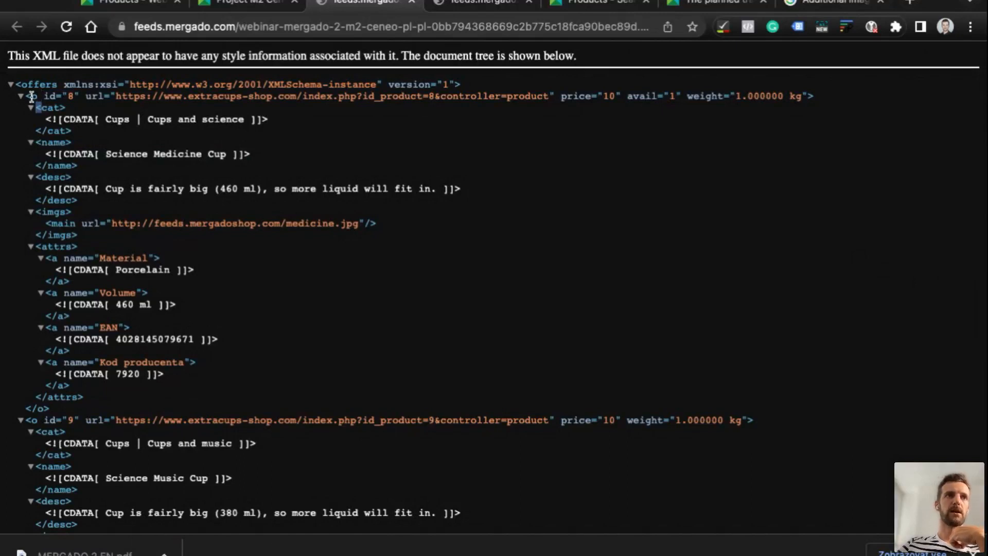
click(46, 97)
double_click(32, 96)
drag(812, 96, 25, 96)
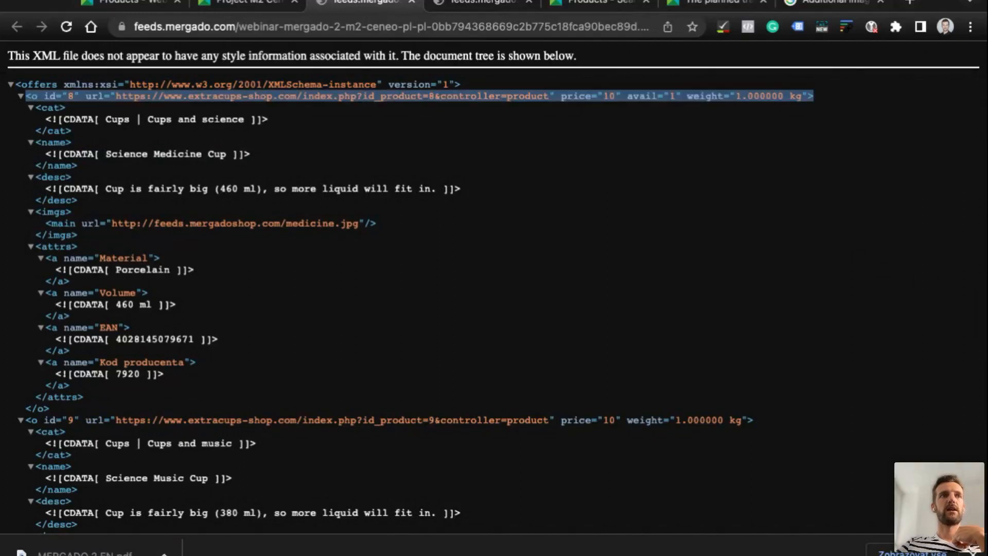
drag(49, 411, 28, 411)
click(39, 409)
triple_click(39, 409)
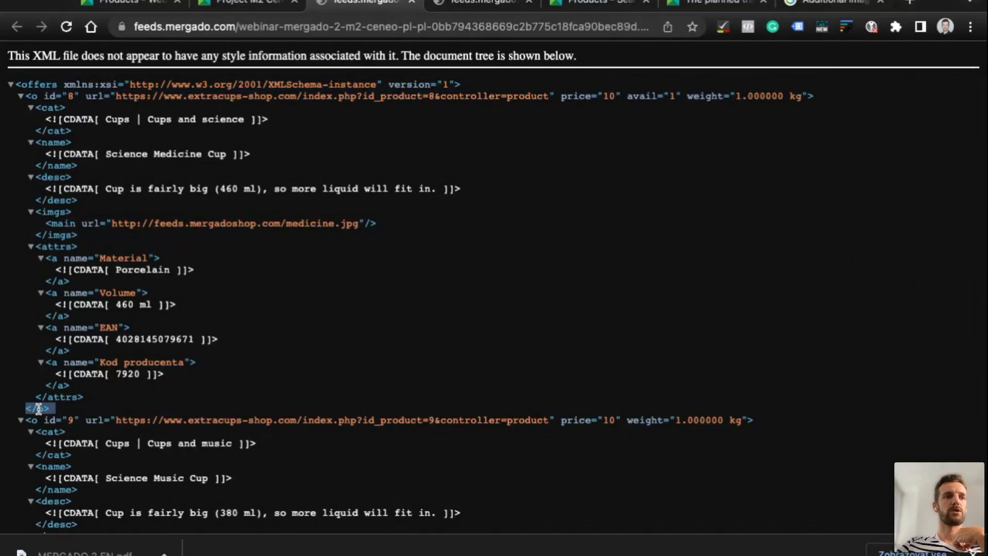
Collapse the first offer in the XML tree and examine its closing tag and id attribute
click(21, 97)
triple_click(37, 118)
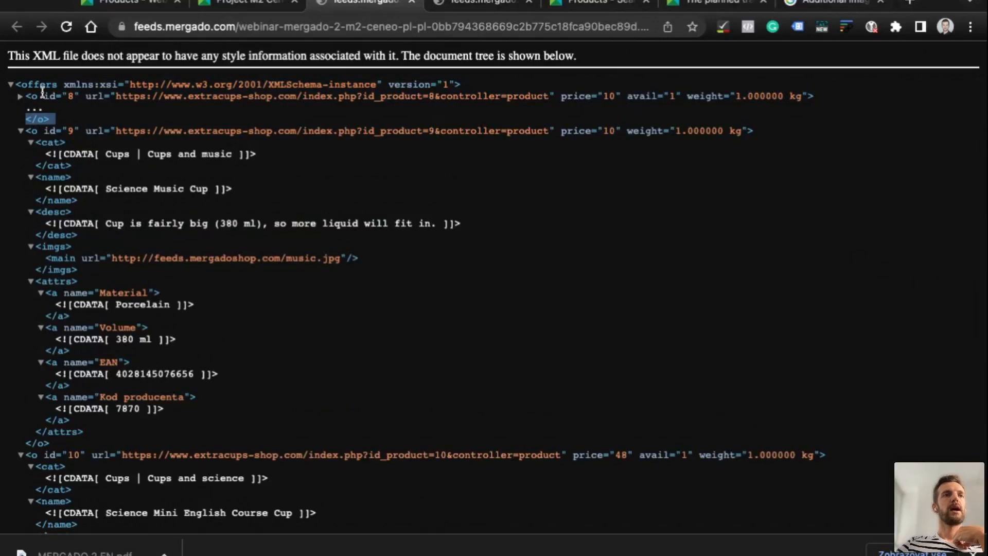
mouse_move(44, 96)
mouse_down()
mouse_move(78, 96)
mouse_move(48, 96)
mouse_up()
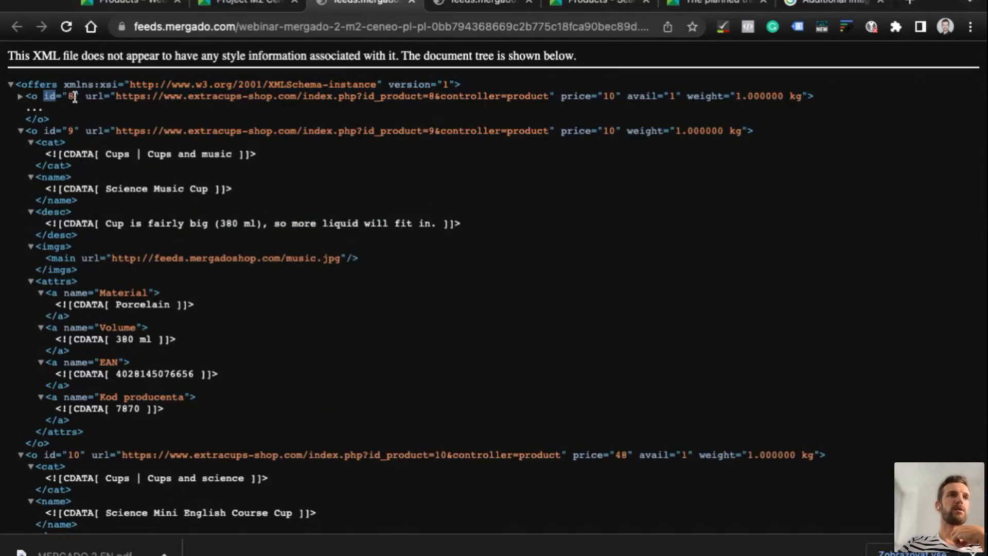
click(73, 96)
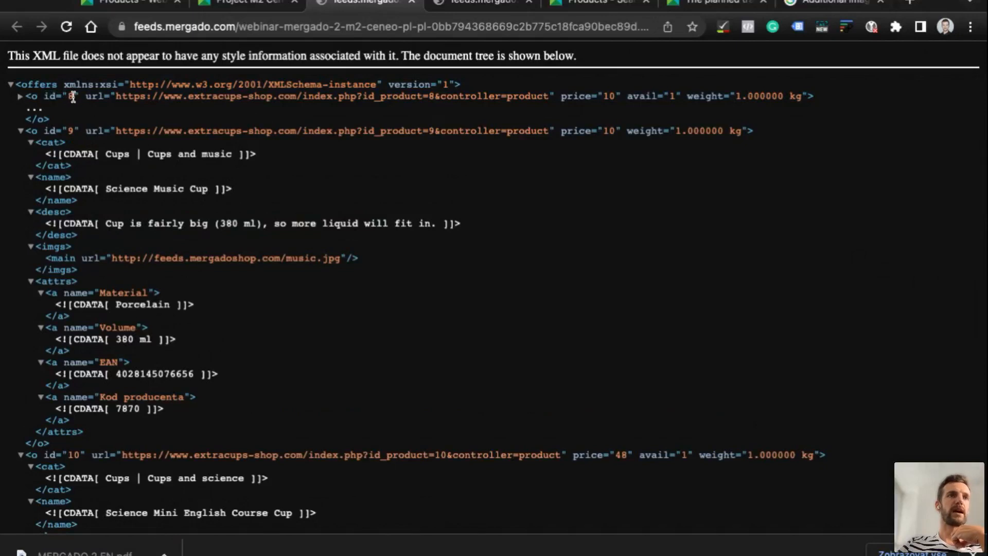
triple_click(47, 96)
click(76, 97)
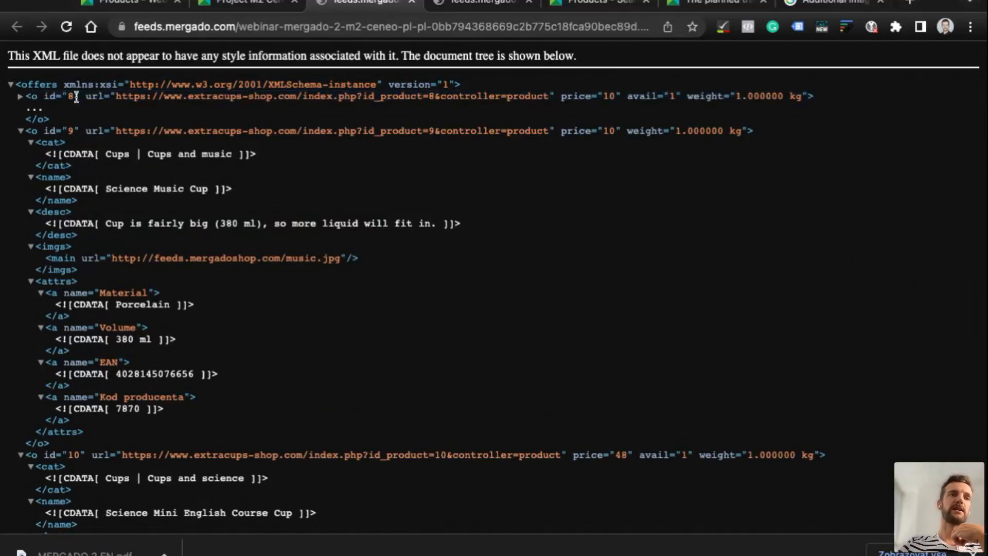
Expand the first offer in the XML tree and highlight the id attribute in its opening tag
click(22, 98)
drag(44, 97, 73, 97)
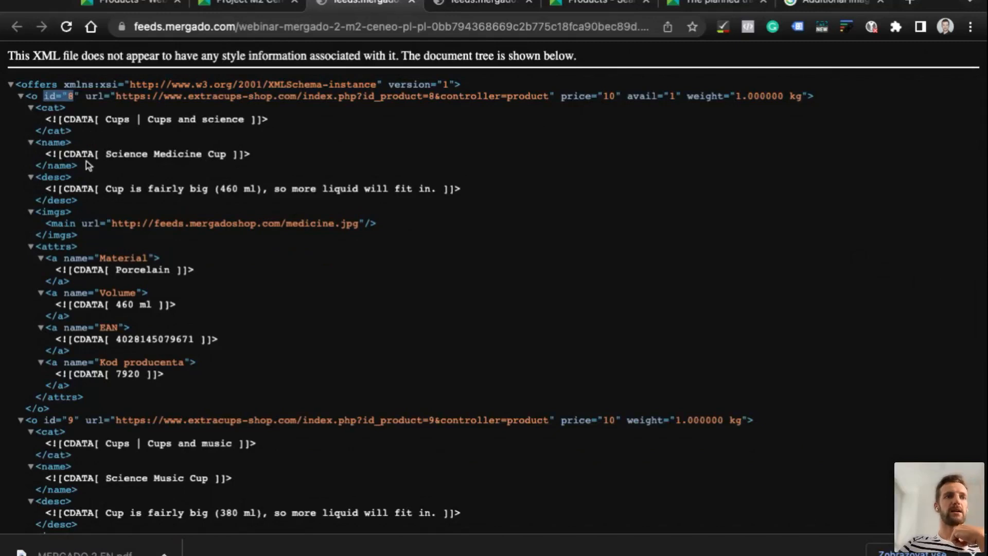
click(54, 99)
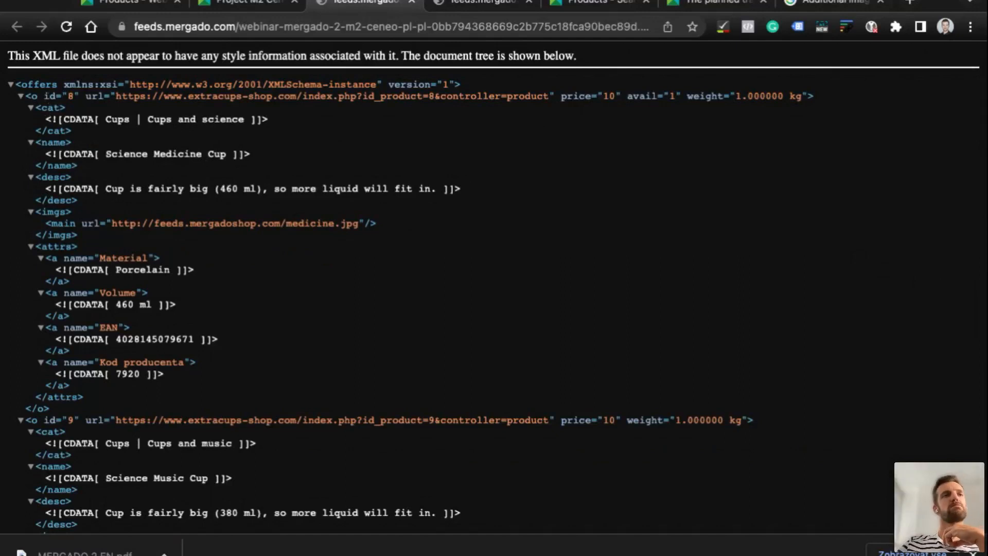
triple_click(49, 97)
double_click(49, 97)
click(49, 97)
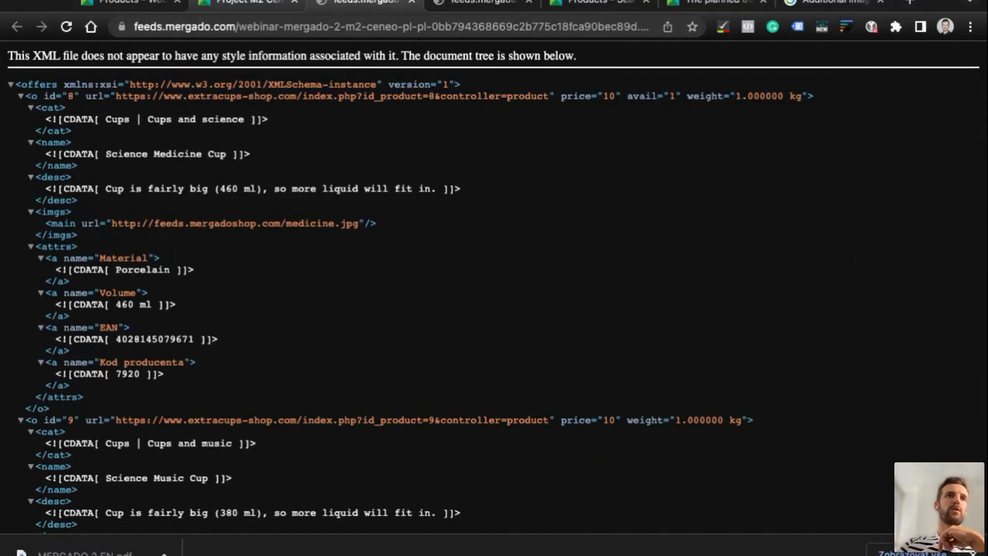
Open the element list of the M2 Ceneo.pl project and compare the id attribute with the ITEM_ID element
click(247, 4)
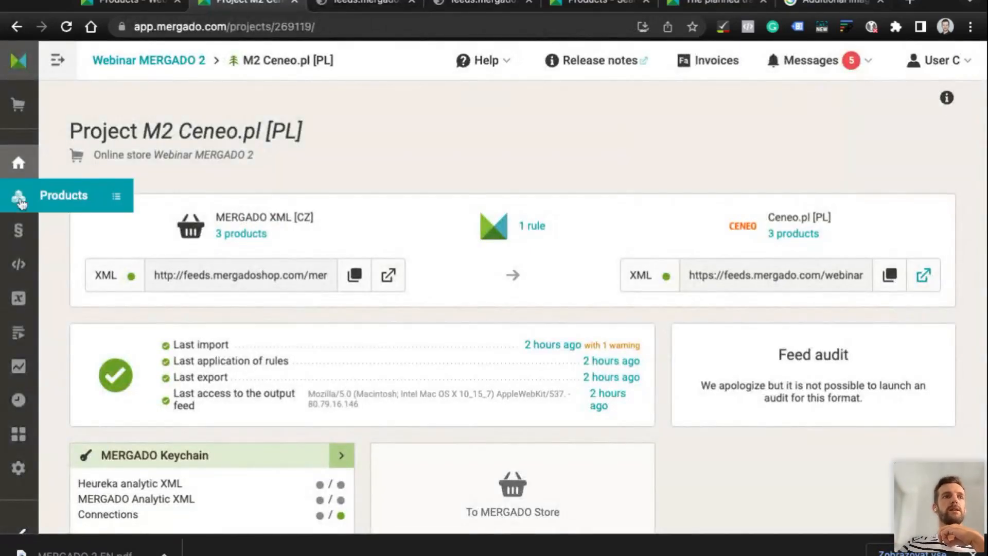
click(19, 264)
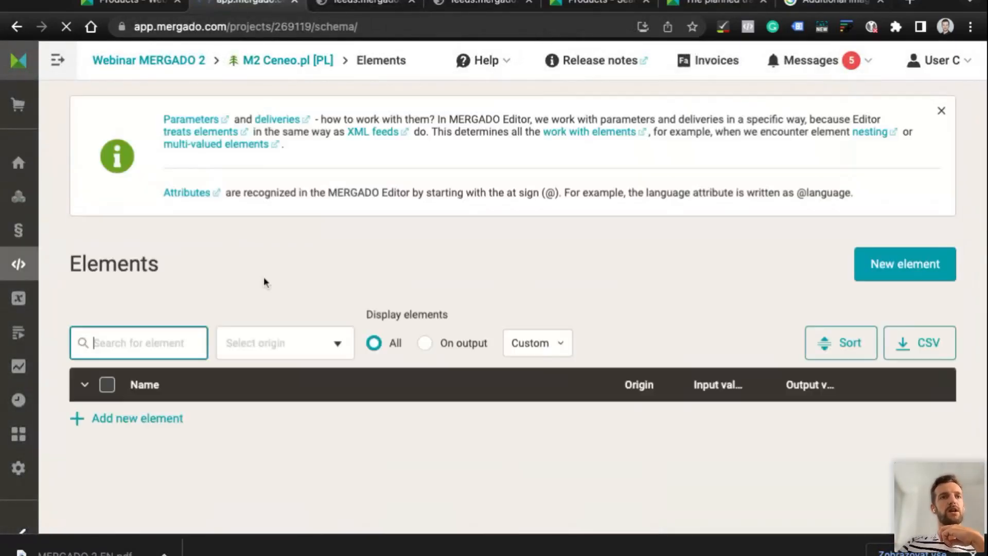
scroll(191, 348, down, 5)
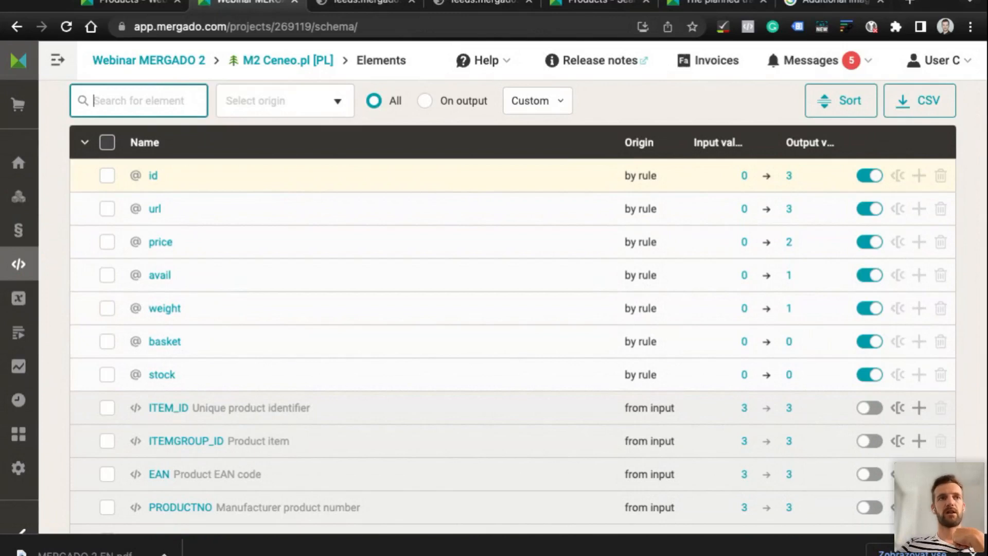
double_click(153, 178)
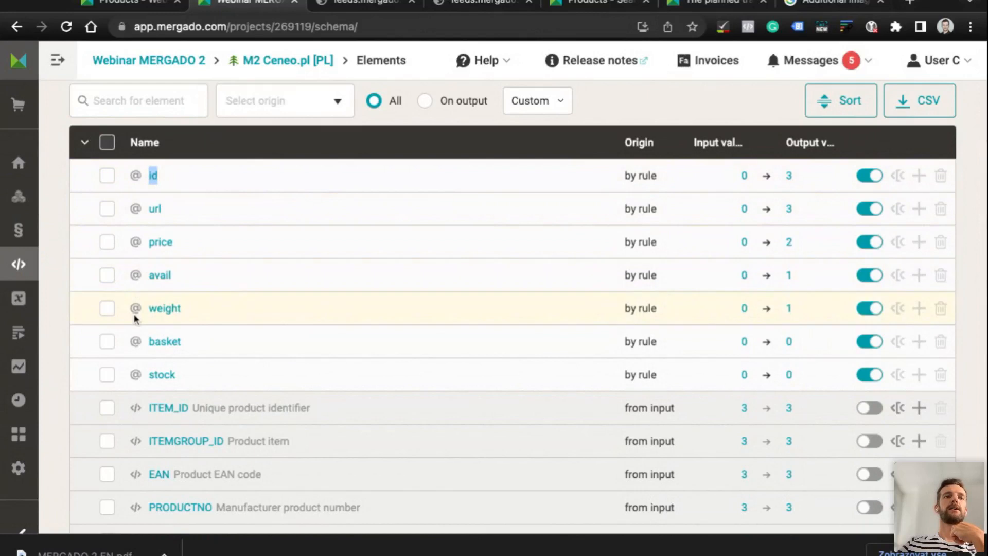
scroll(134, 315, down, 3)
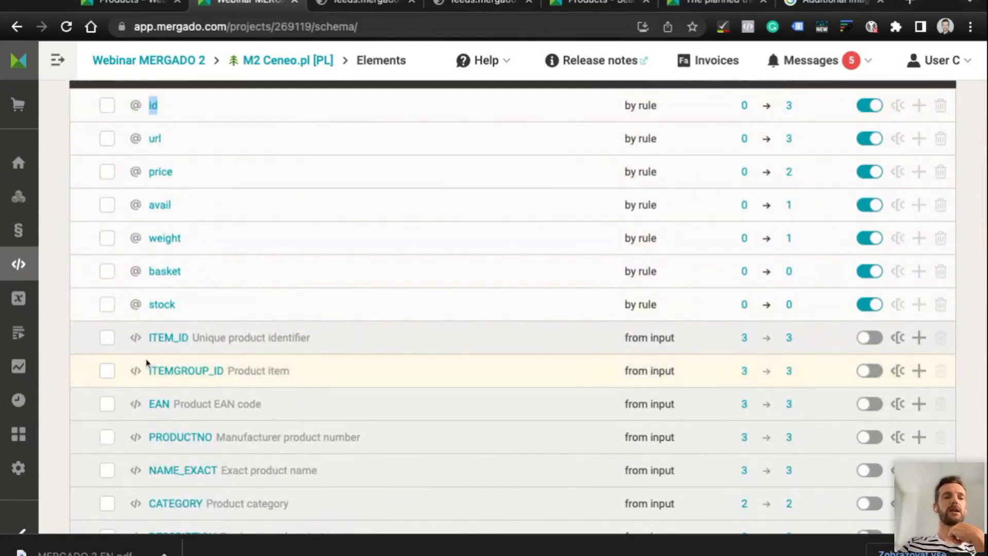
scroll(146, 363, down, 1)
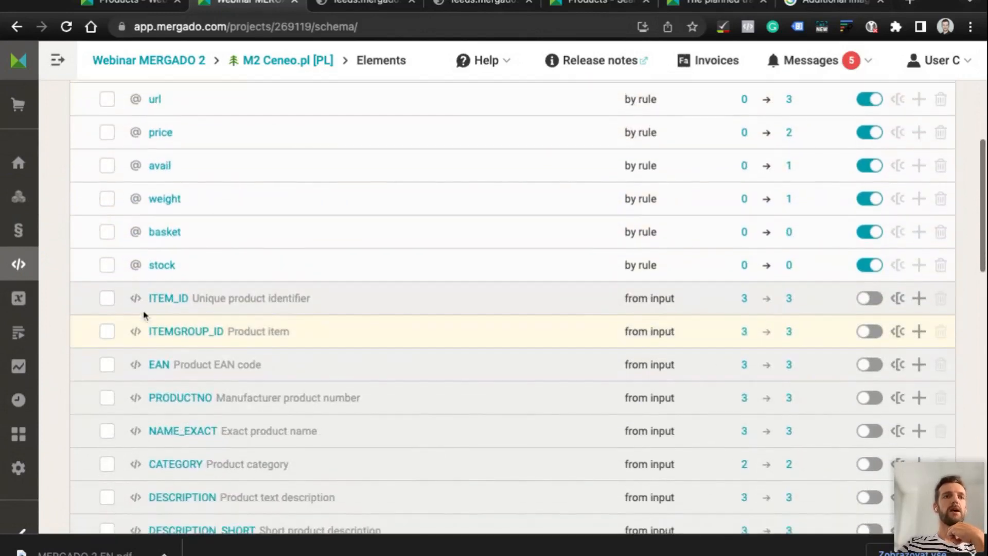
double_click(137, 303)
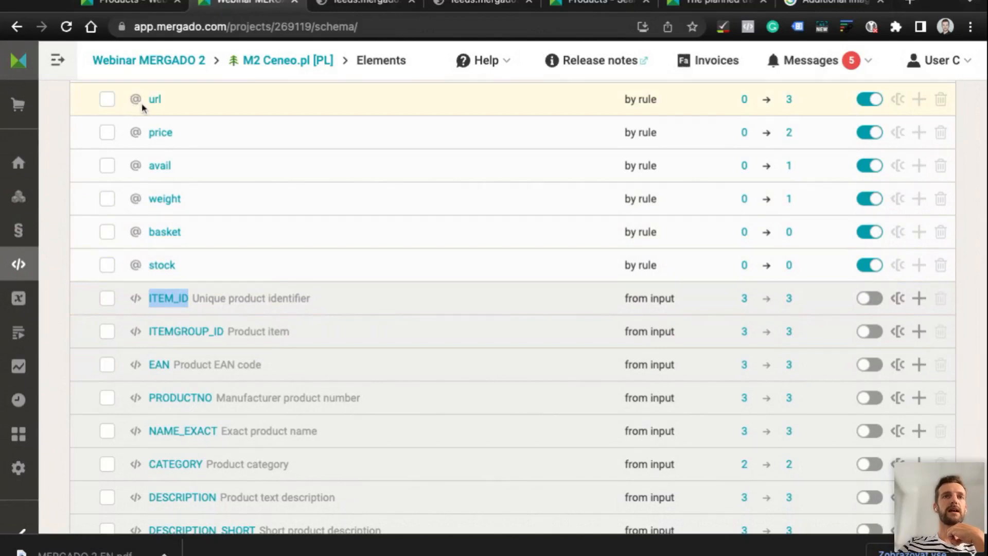
Compare the nested imgs and attrs elements in the project's element list with the offers in the Ceneo feed
scroll(135, 106, down, 15)
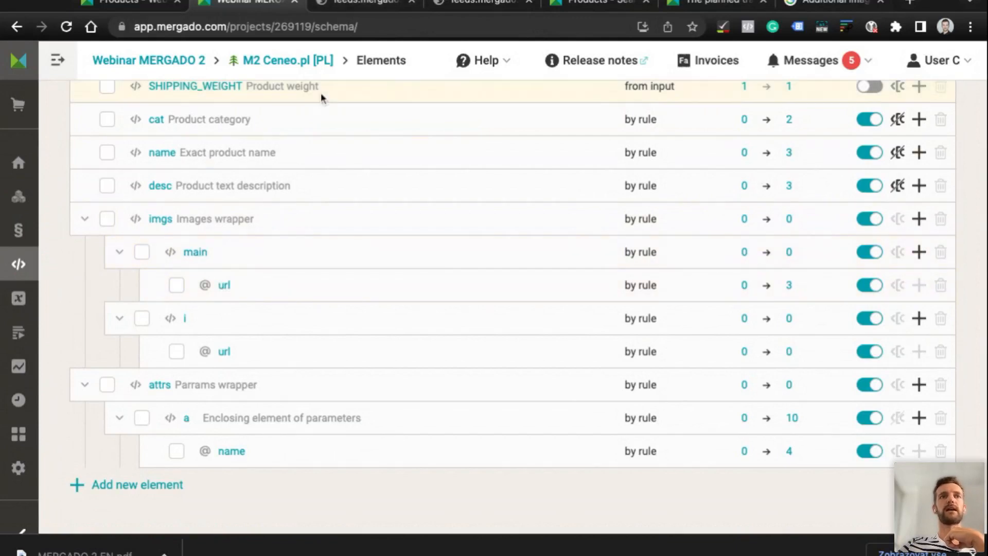
click(354, 9)
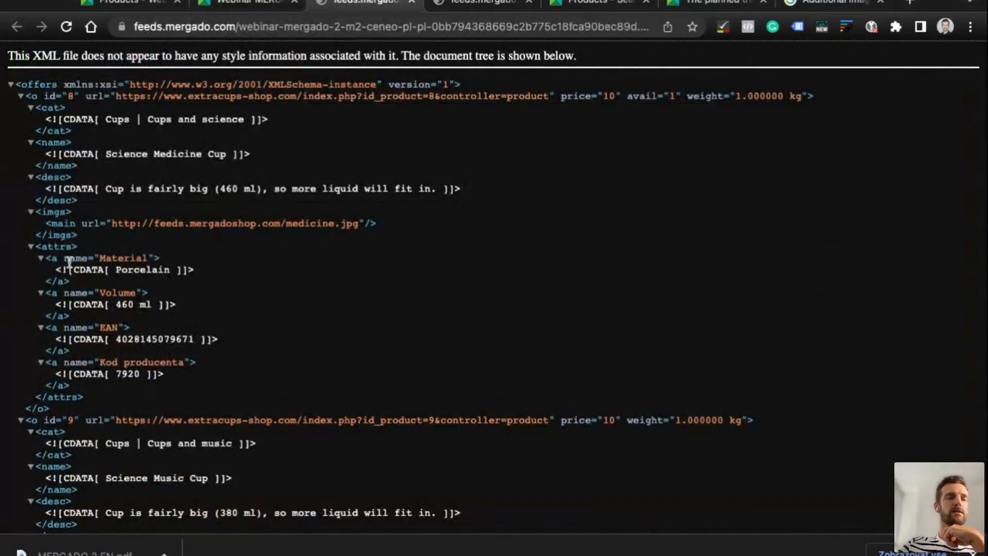
scroll(69, 262, down, 2)
scroll(494, 288, down, 4)
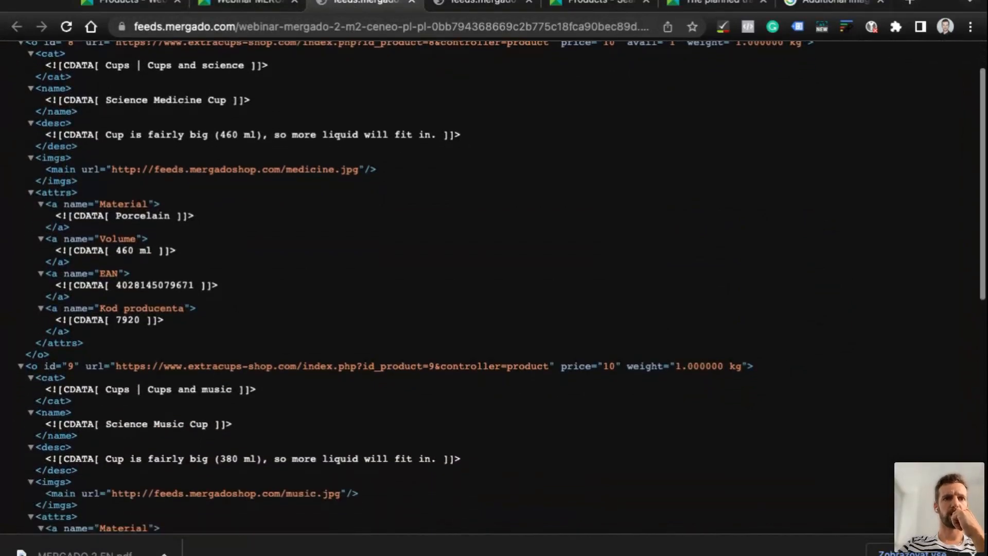
scroll(494, 288, down, 15)
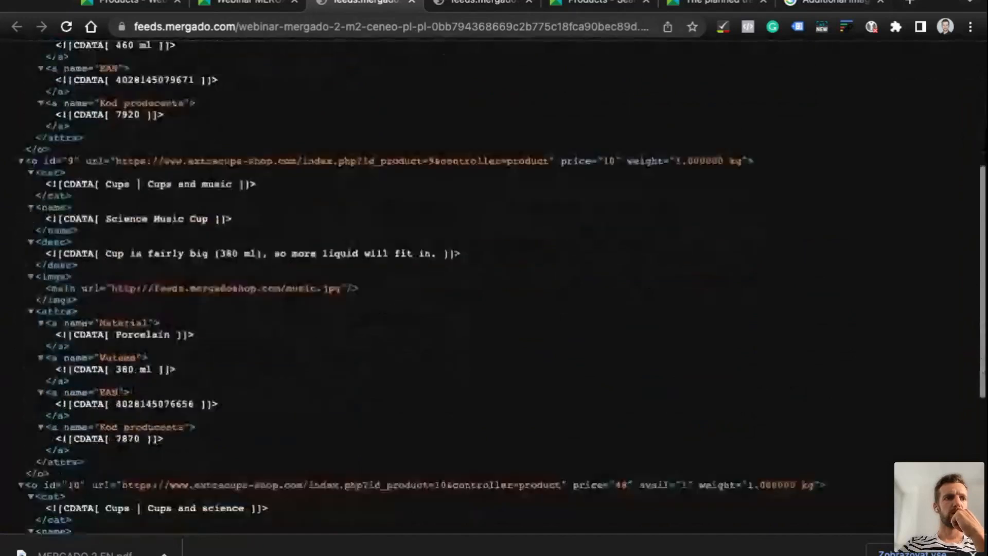
scroll(494, 288, down, 2)
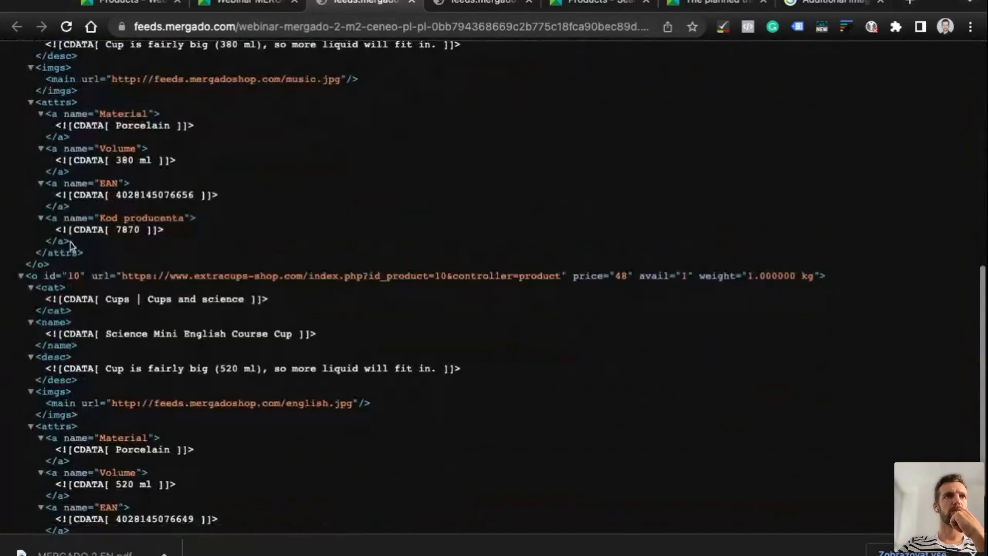
click(244, 4)
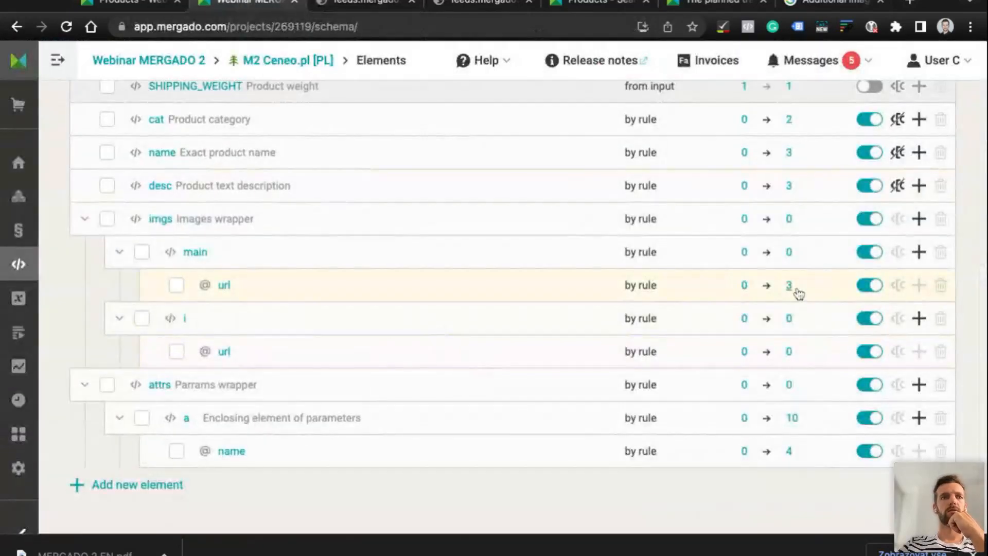
key(ctrl+Tab)
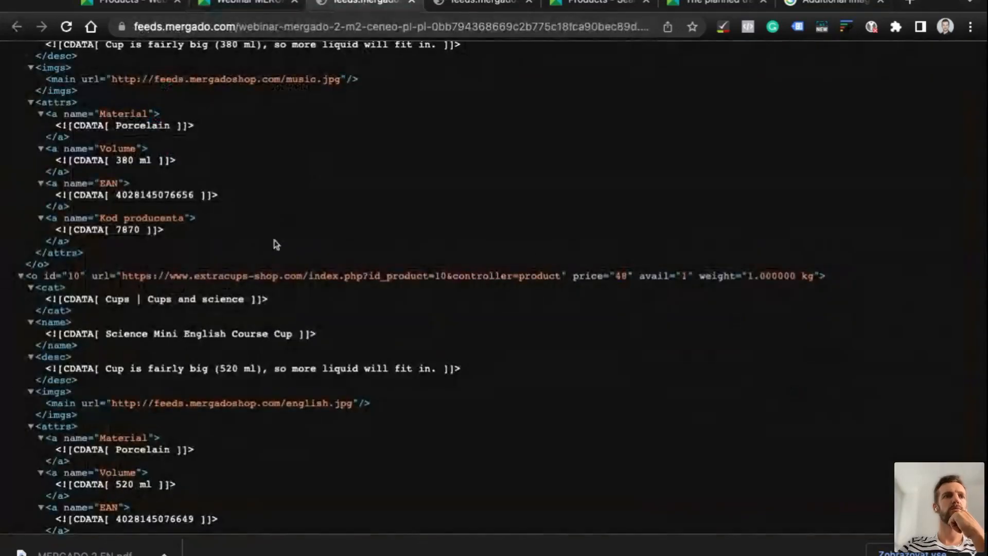
Highlight the imgs wrapper, its main element, and the url attribute with its image address in the Science Music Cup offer
scroll(185, 221, up, 1)
scroll(44, 157, up, 1)
double_click(40, 152)
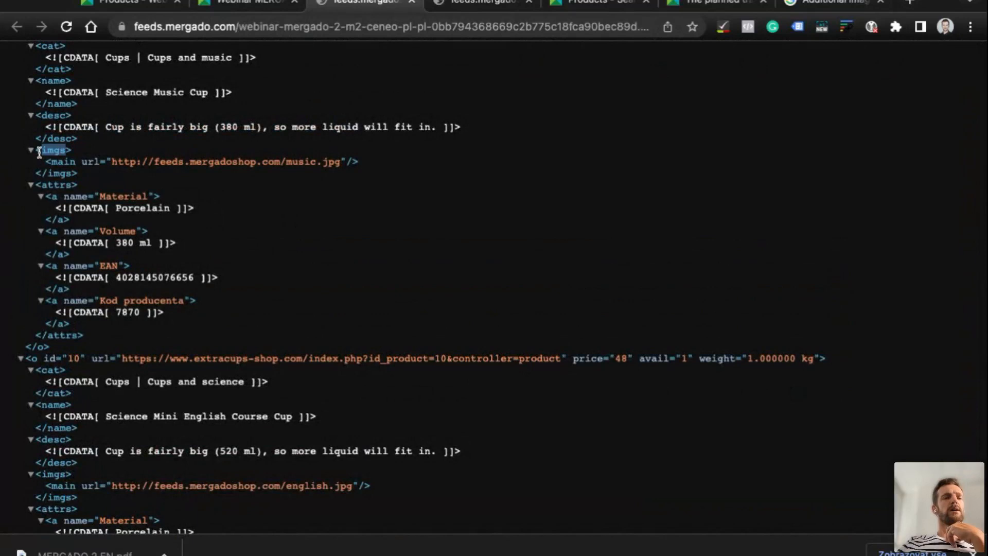
double_click(70, 149)
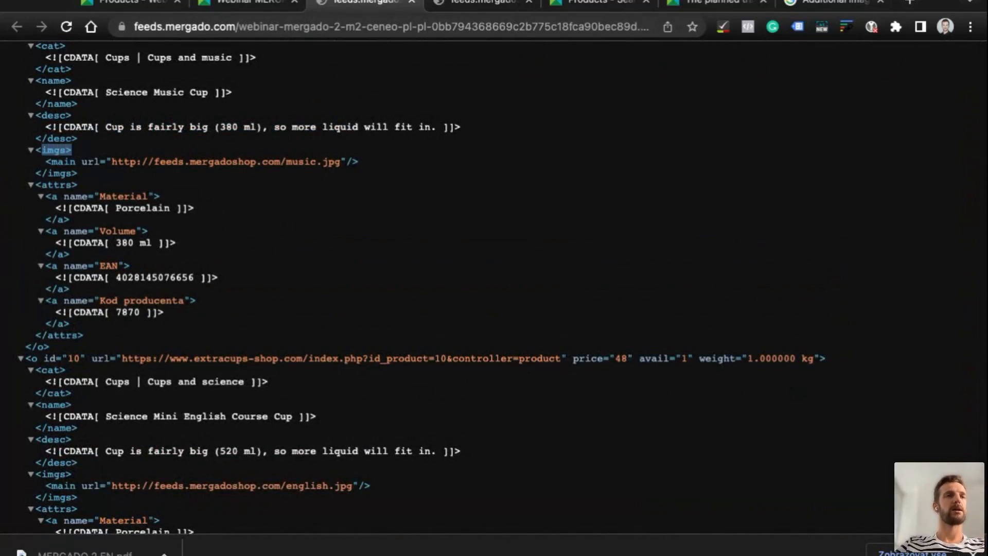
double_click(49, 161)
drag(48, 161, 76, 162)
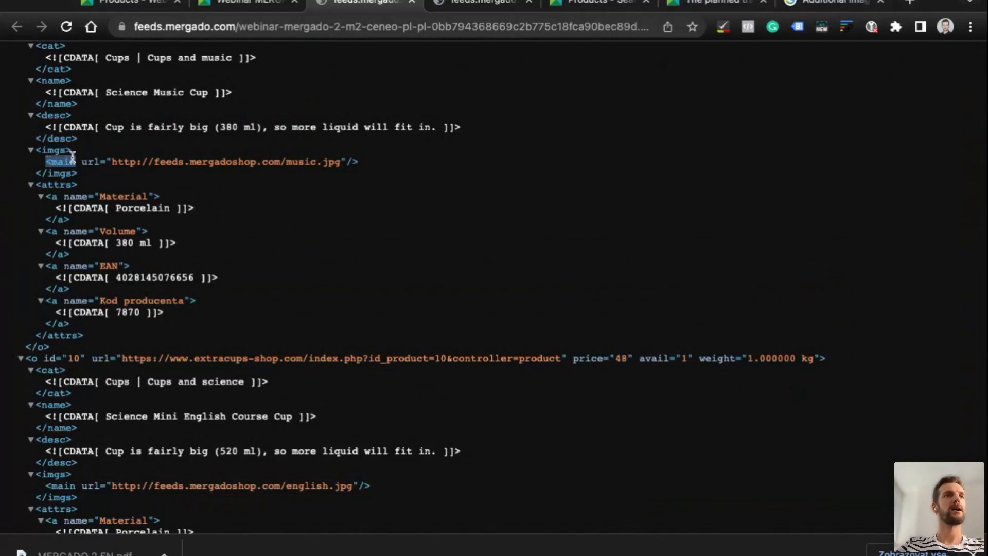
triple_click(65, 163)
double_click(87, 163)
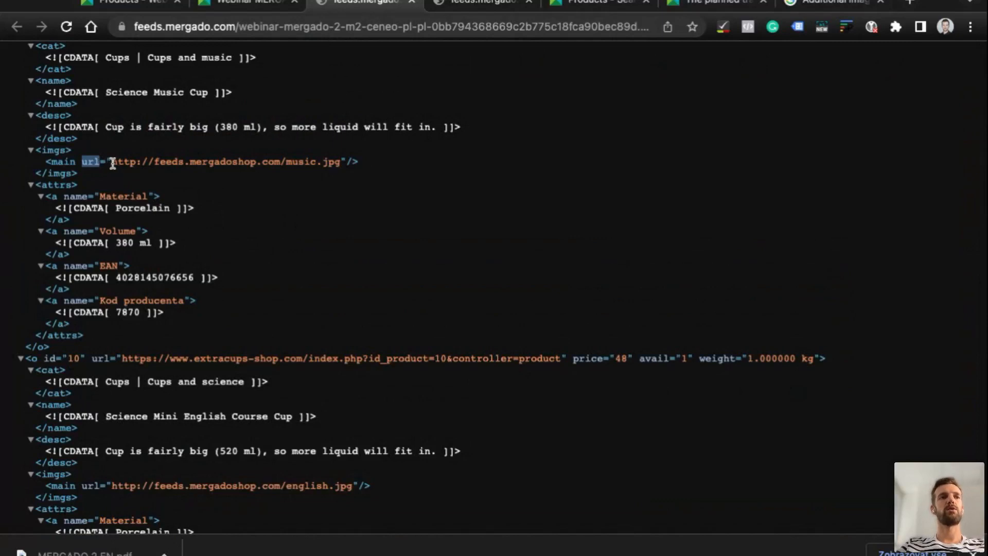
drag(112, 163, 335, 163)
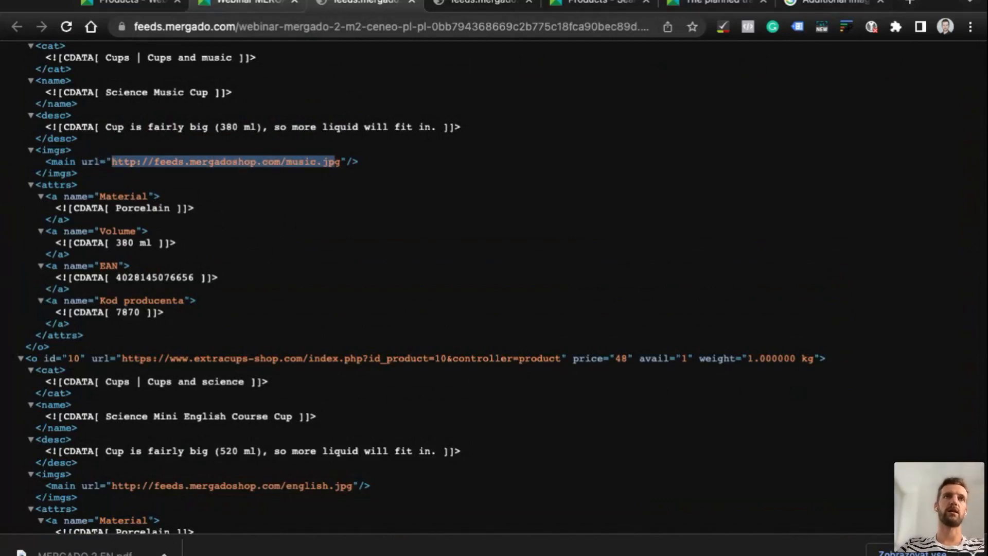
click(247, 3)
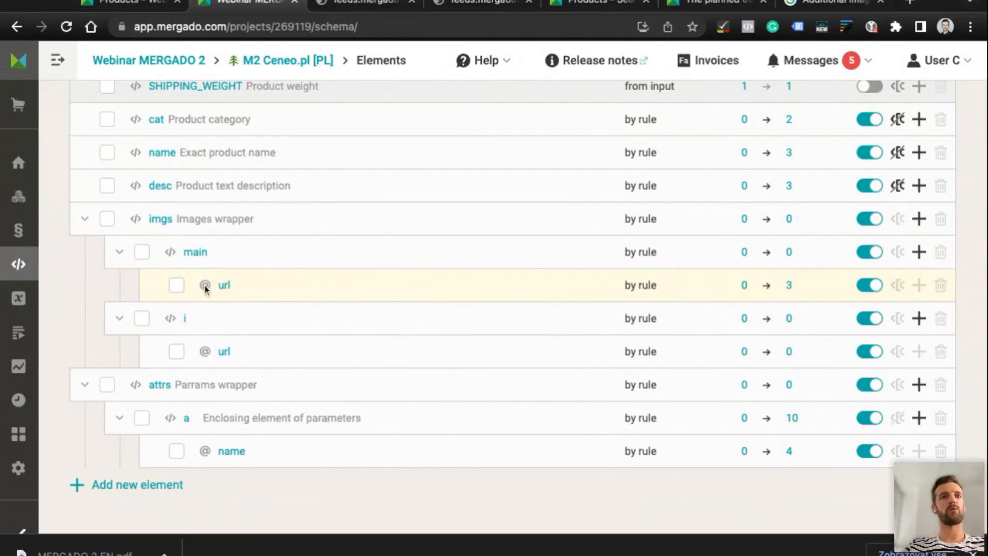
click(18, 198)
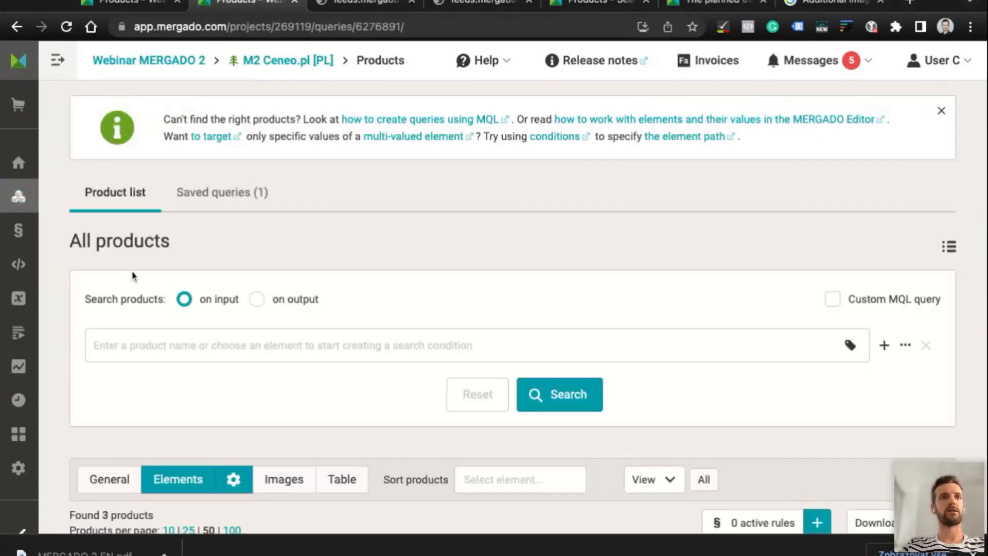
scroll(132, 330, down, 2)
click(149, 277)
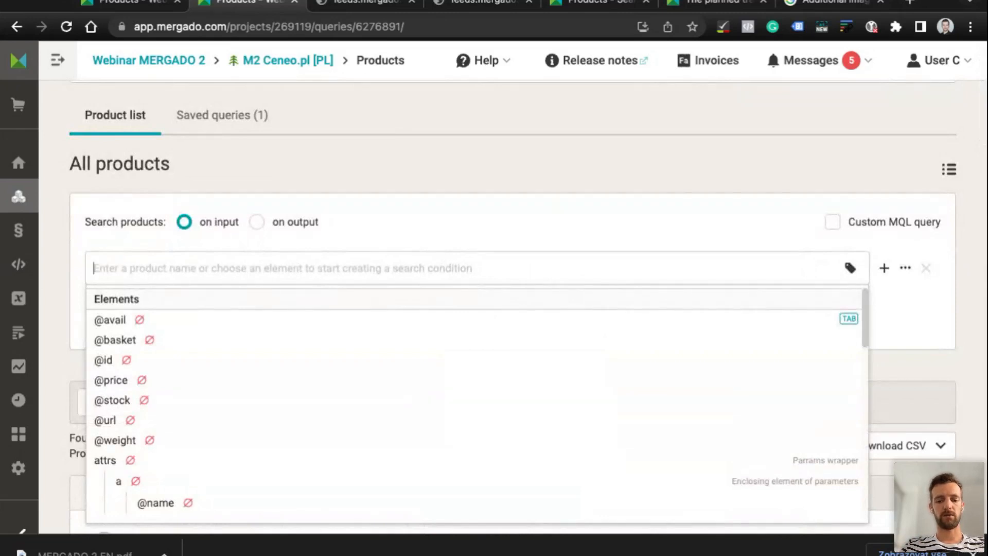
text(URL)
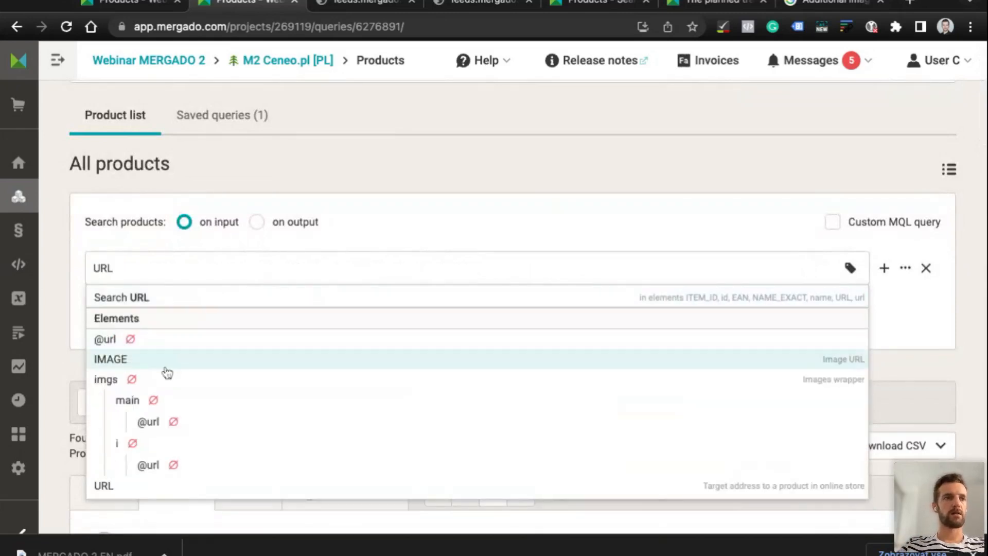
click(154, 427)
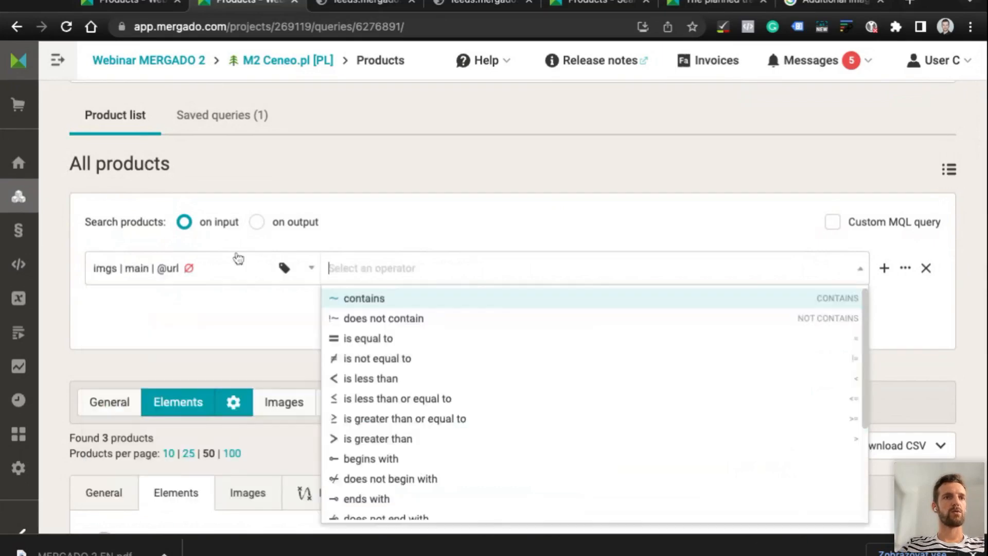
click(256, 222)
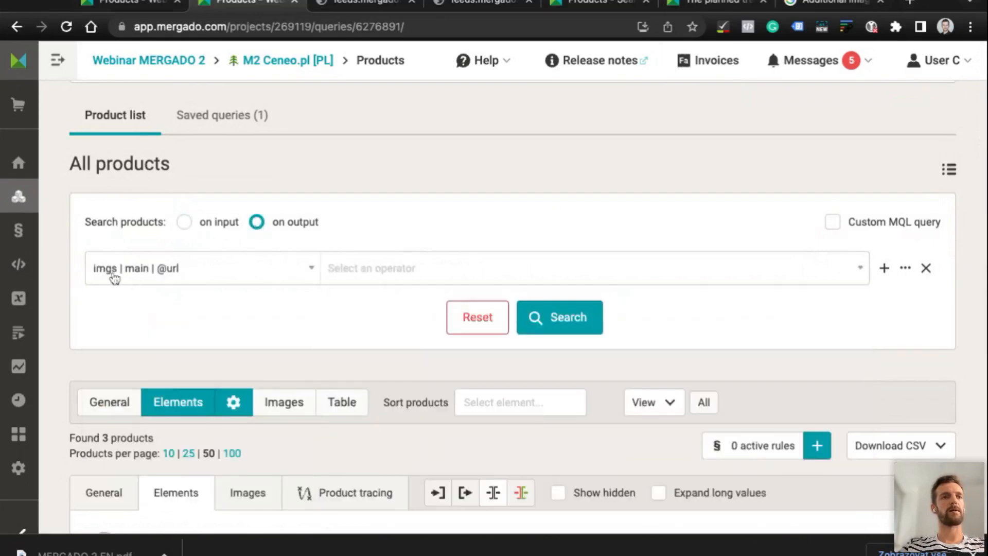
Compare the top-level attributes among the selectable search elements with the opening tag of offer 10 in the feed
click(134, 277)
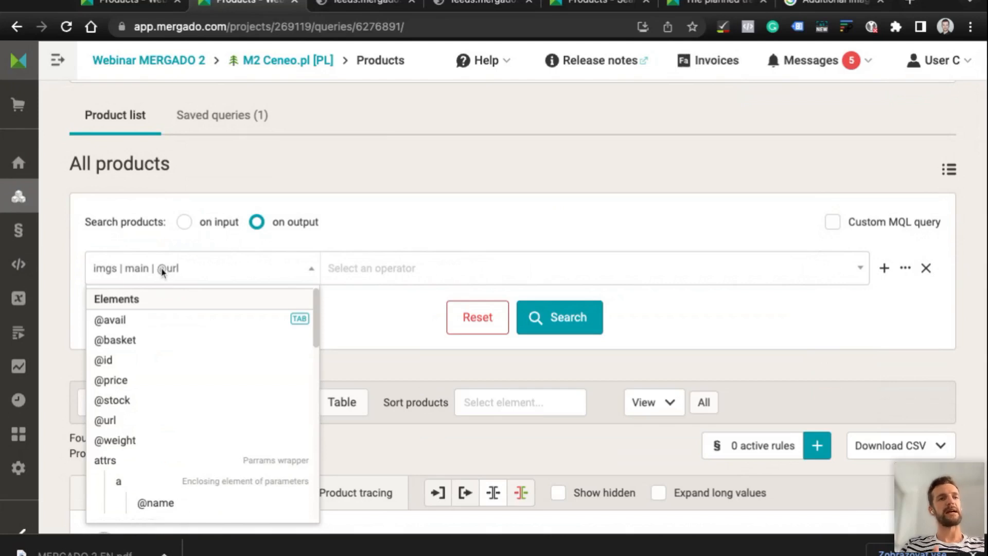
key(ctrl+Tab)
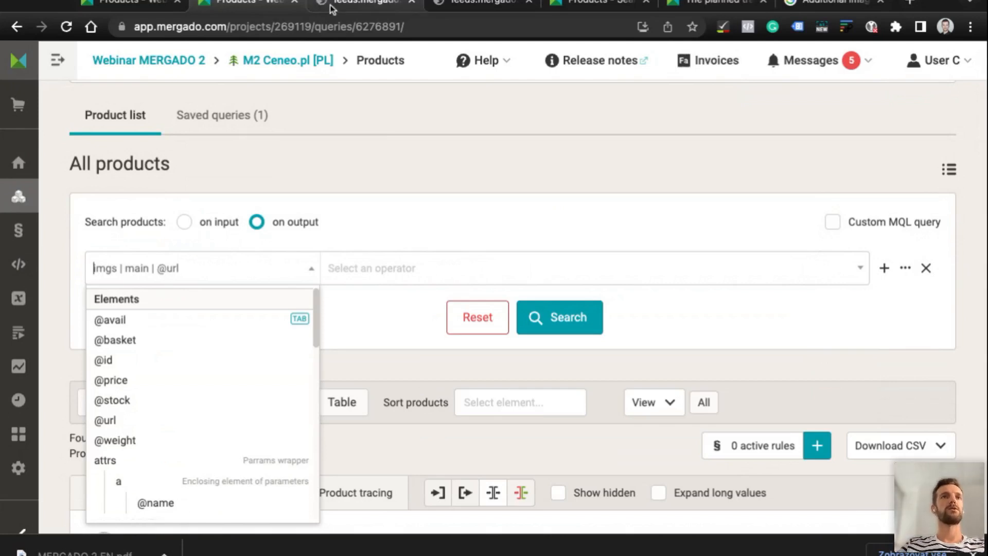
triple_click(94, 358)
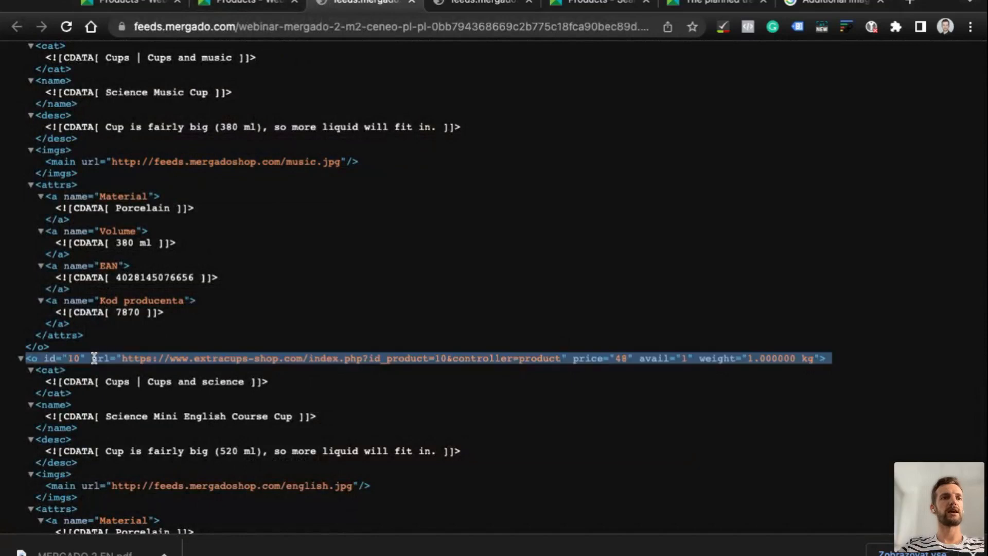
click(95, 357)
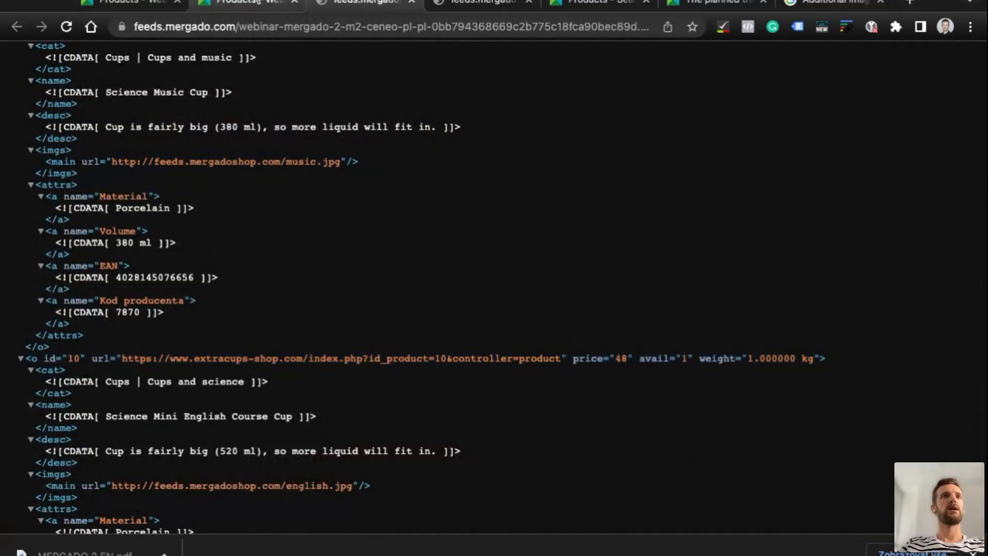
click(247, 4)
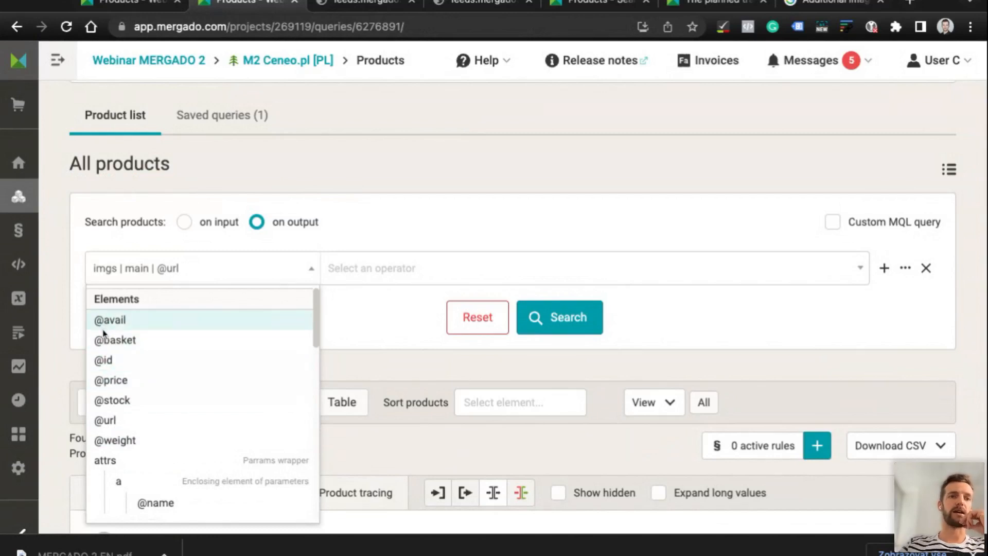
scroll(101, 433, down, 1)
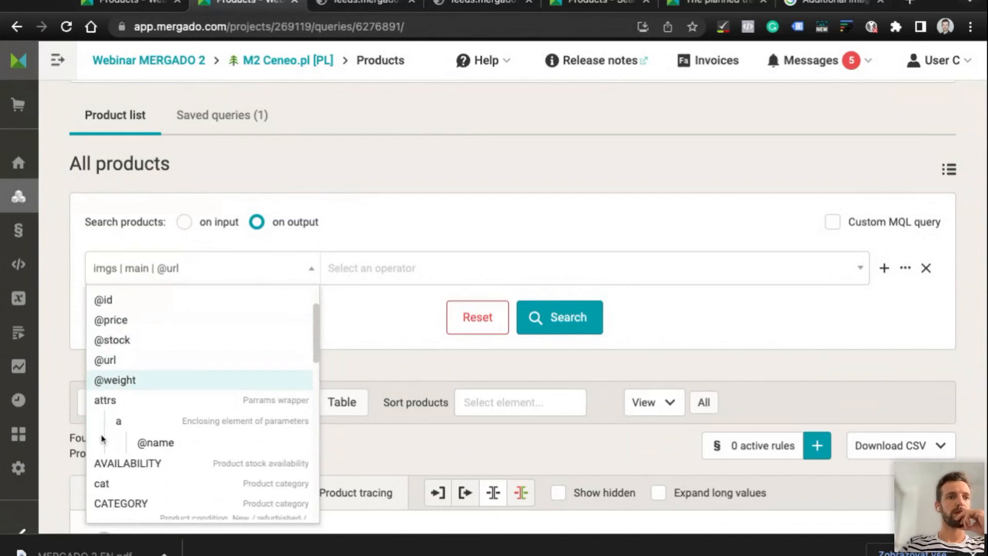
click(281, 192)
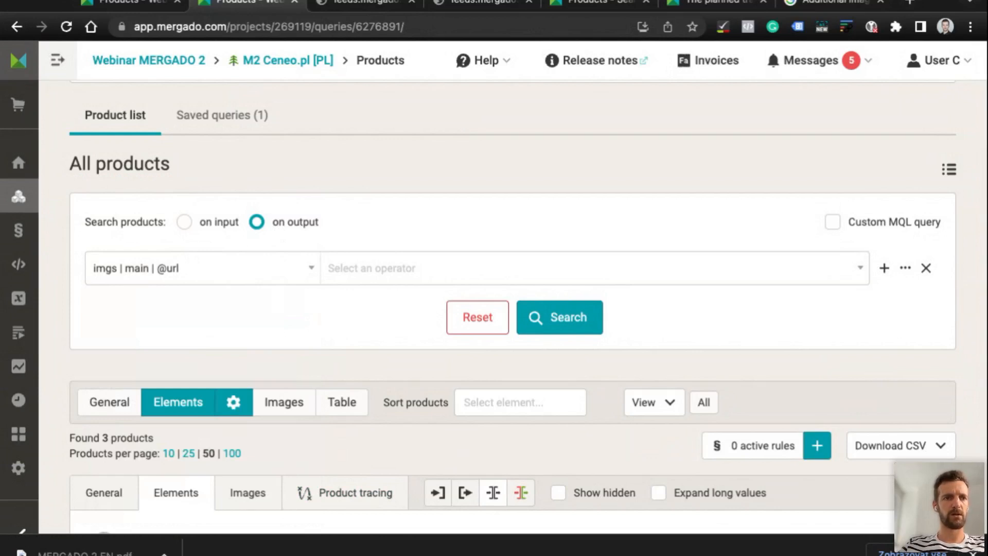
click(366, 263)
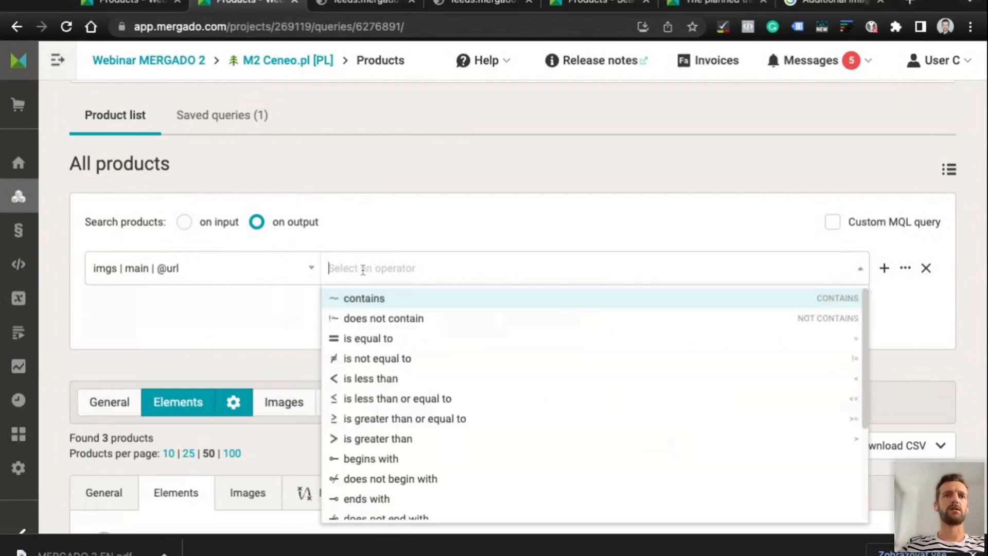
click(365, 298)
scroll(370, 304, down, 1)
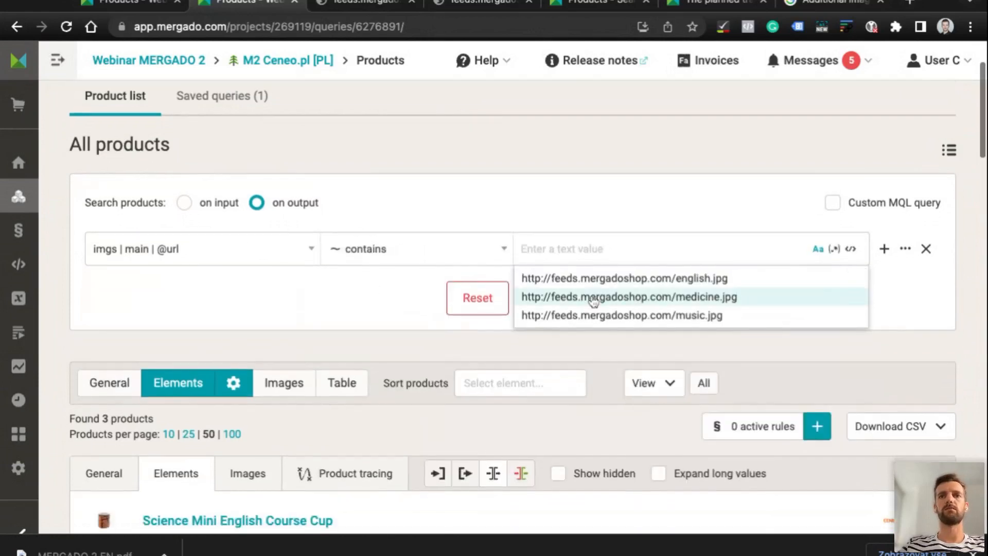
click(653, 284)
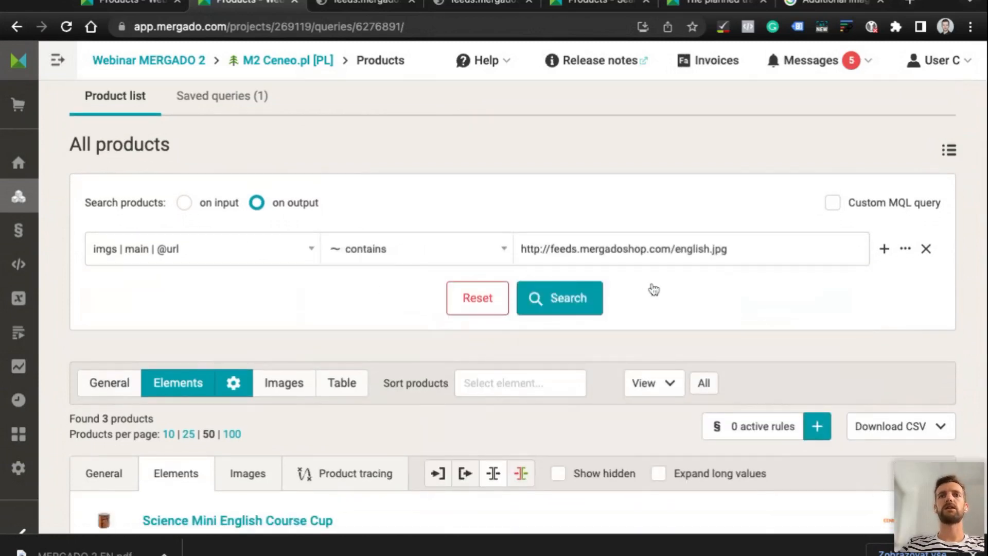
click(592, 296)
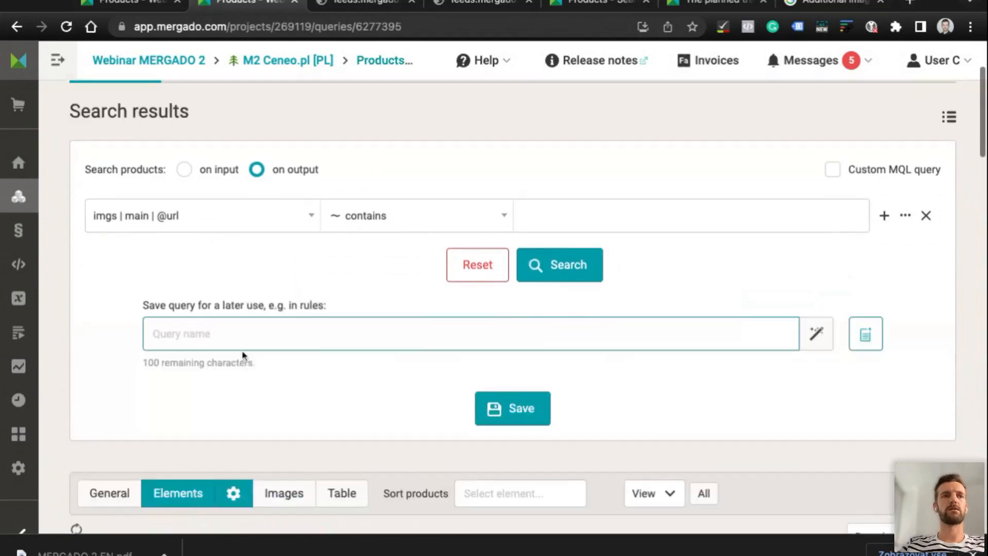
scroll(244, 354, down, 10)
scroll(232, 342, down, 1)
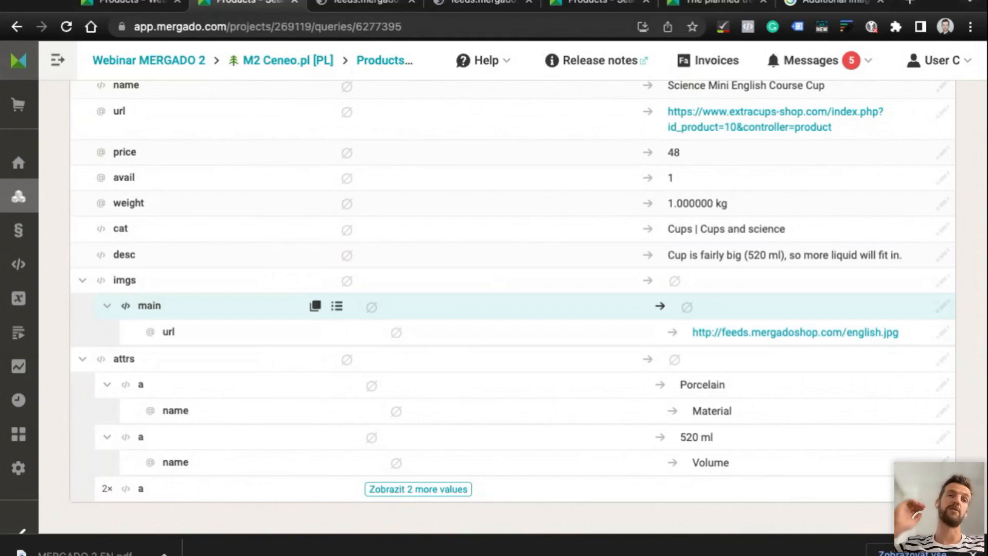
Open the Ceneo.pl project's element list and go to the nested imgs and attrs elements
click(148, 5)
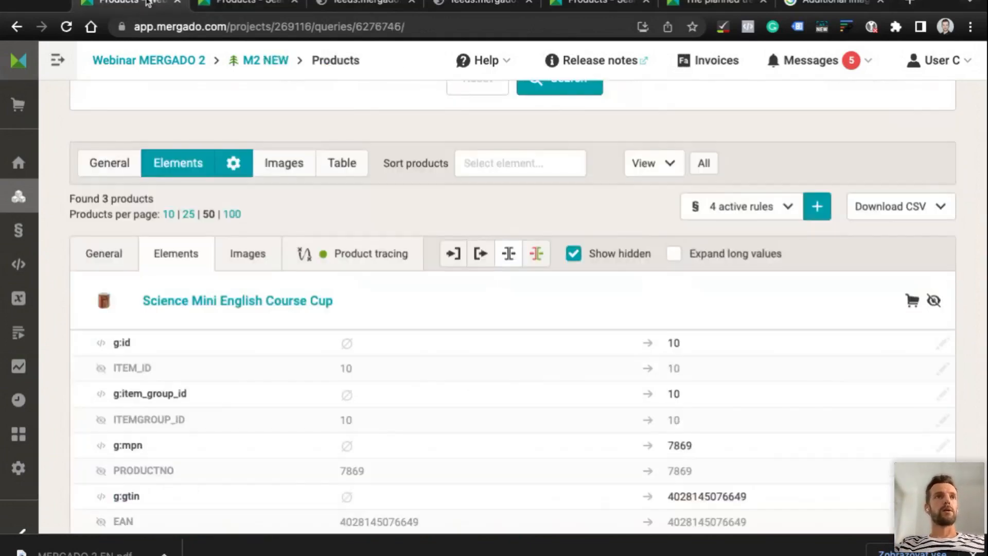
click(219, 4)
click(19, 264)
scroll(193, 372, down, 20)
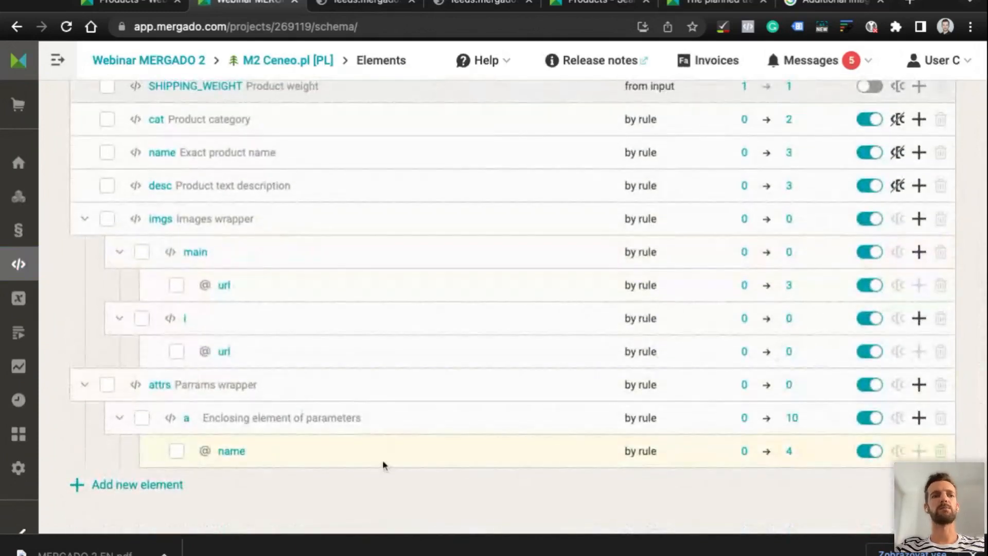
Try starting a new top-level entry of type Attribute, compare it with the existing top-level attributes, and cancel the entry
click(125, 483)
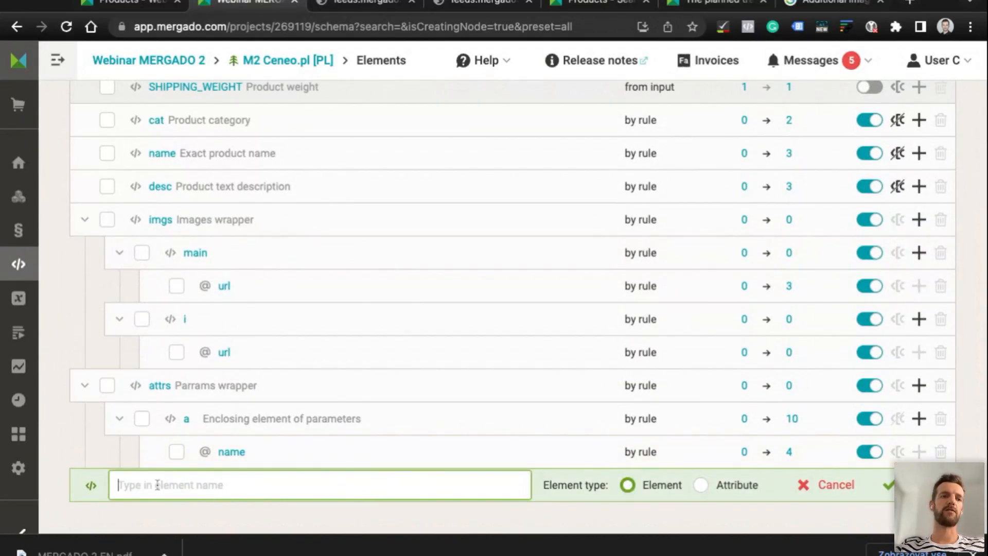
click(628, 485)
click(715, 488)
click(329, 474)
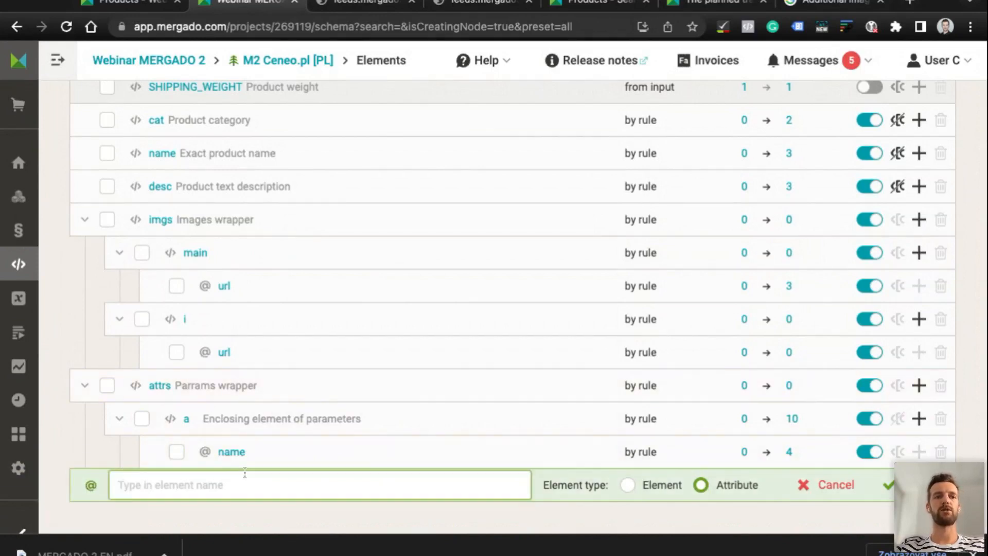
click(752, 485)
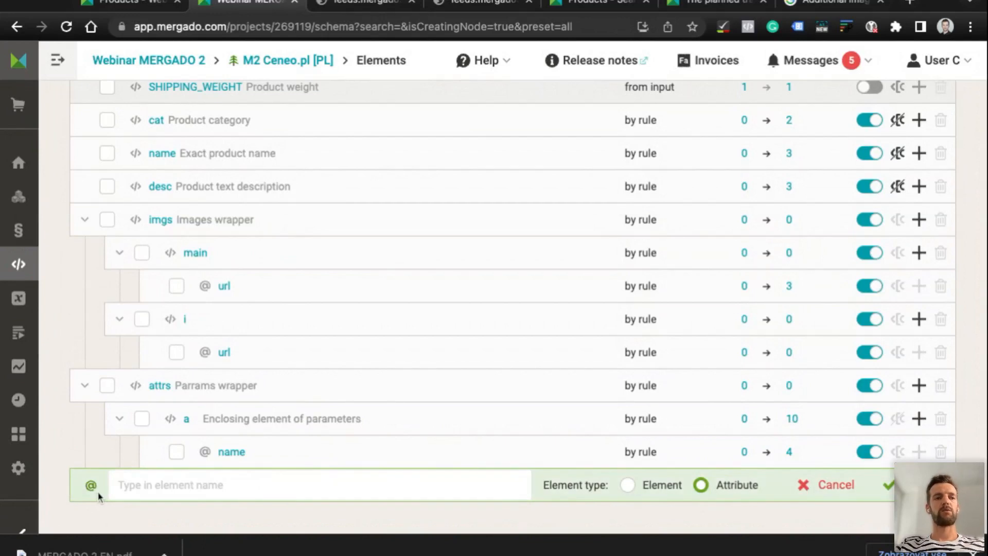
scroll(69, 201, up, 15)
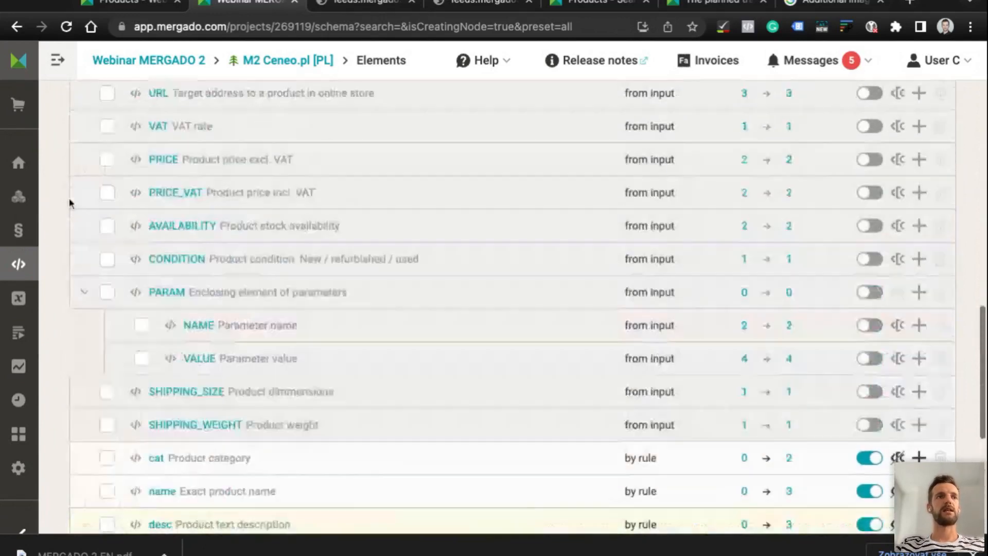
scroll(69, 203, up, 2)
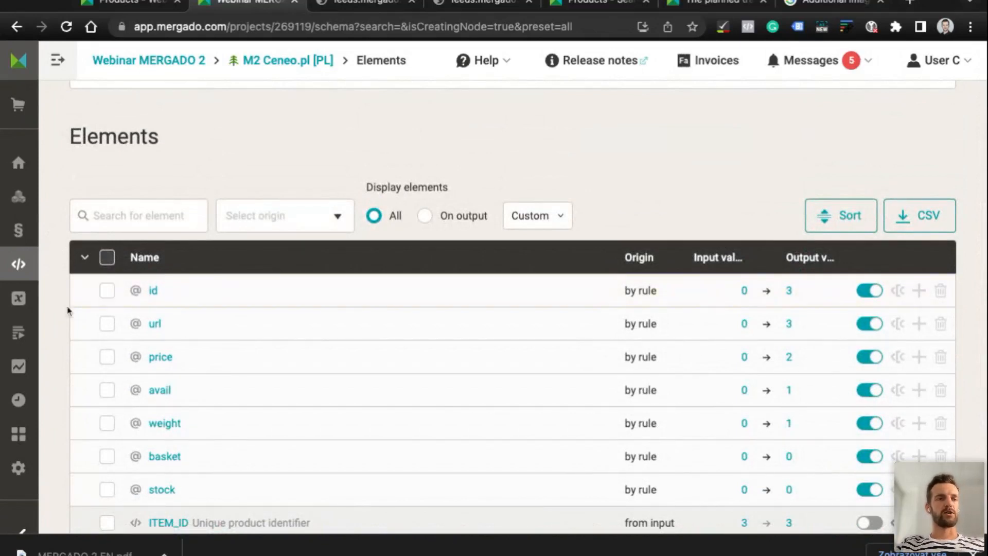
scroll(128, 348, down, 1)
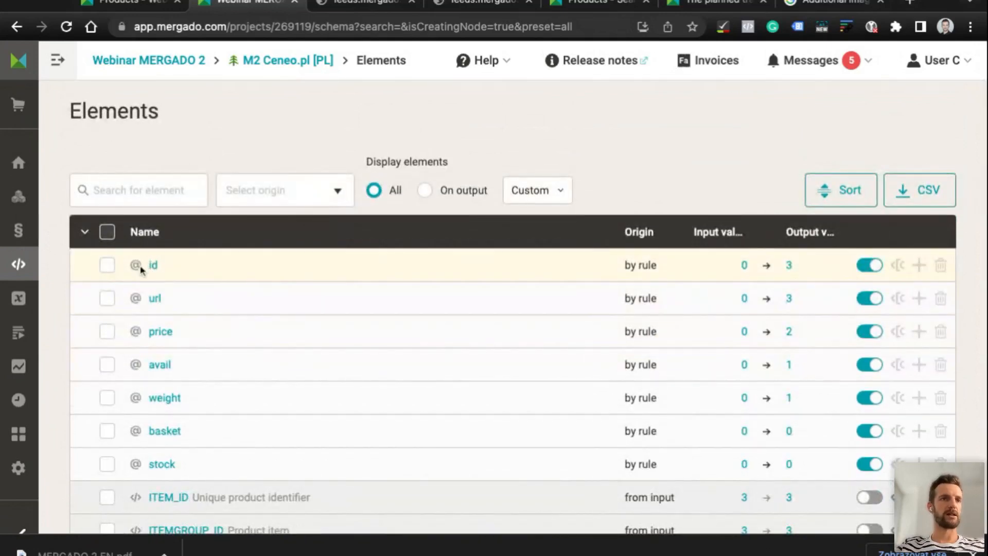
scroll(148, 290, down, 20)
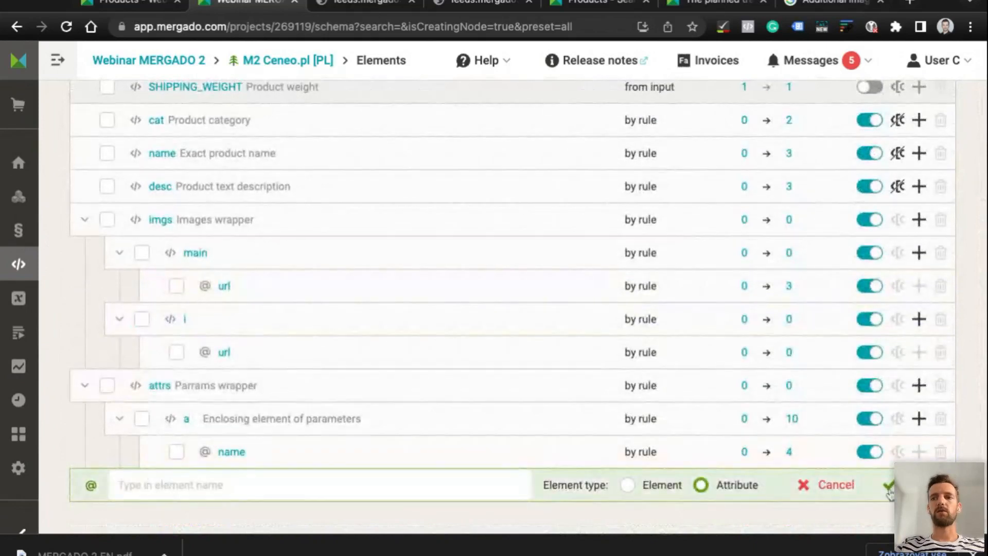
click(836, 486)
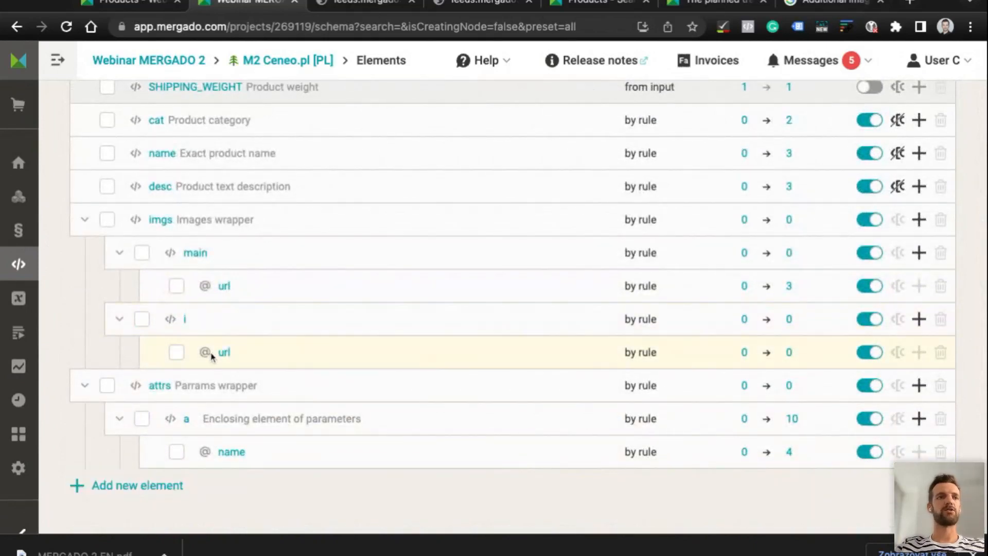
Try adding an attribute named lang under the desc element, and cancel the entry
scroll(190, 210, up, 1)
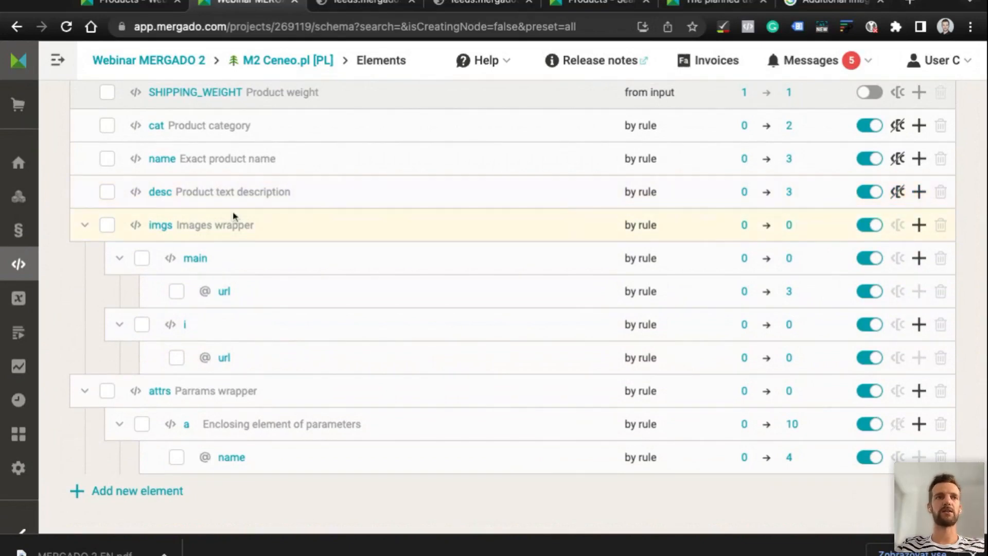
click(919, 191)
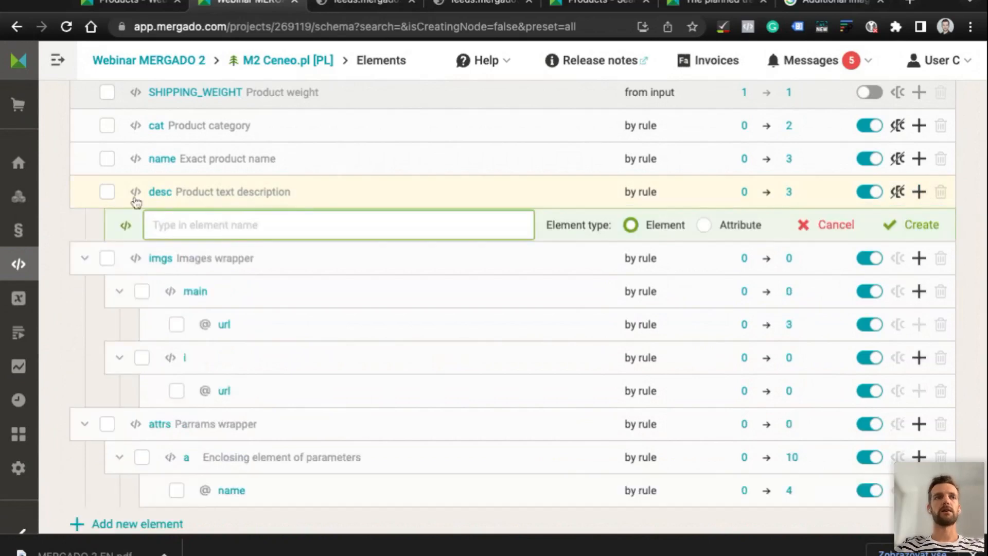
click(731, 226)
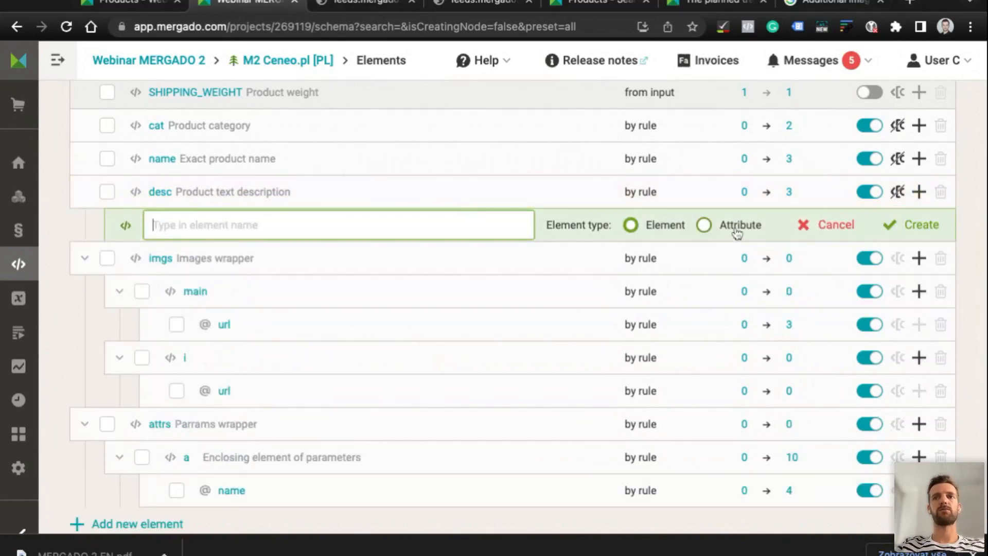
click(220, 226)
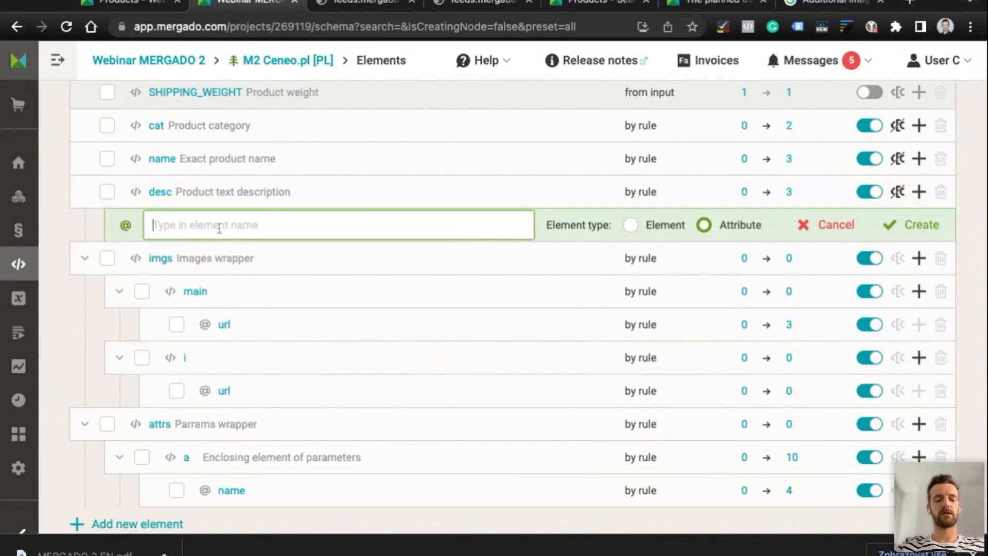
text(lang)
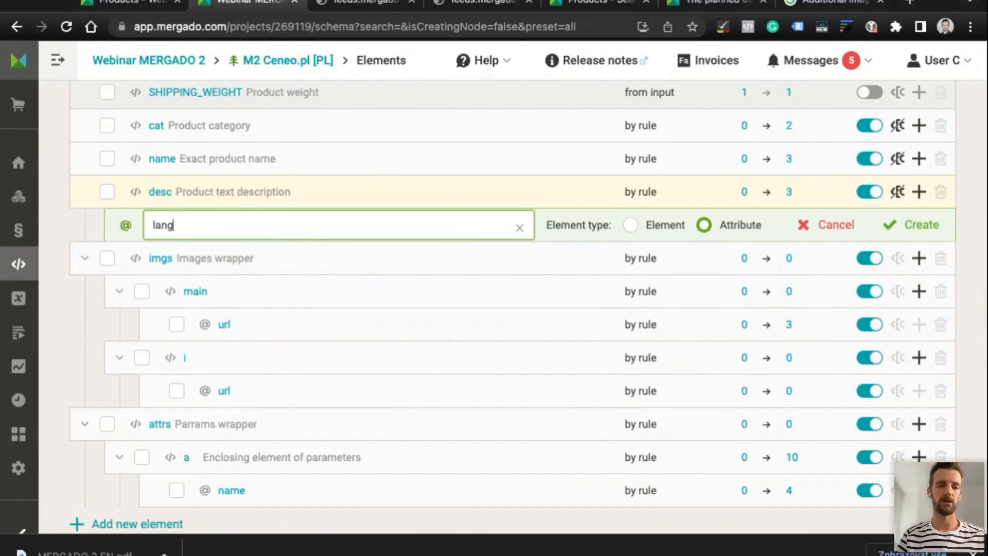
click(835, 235)
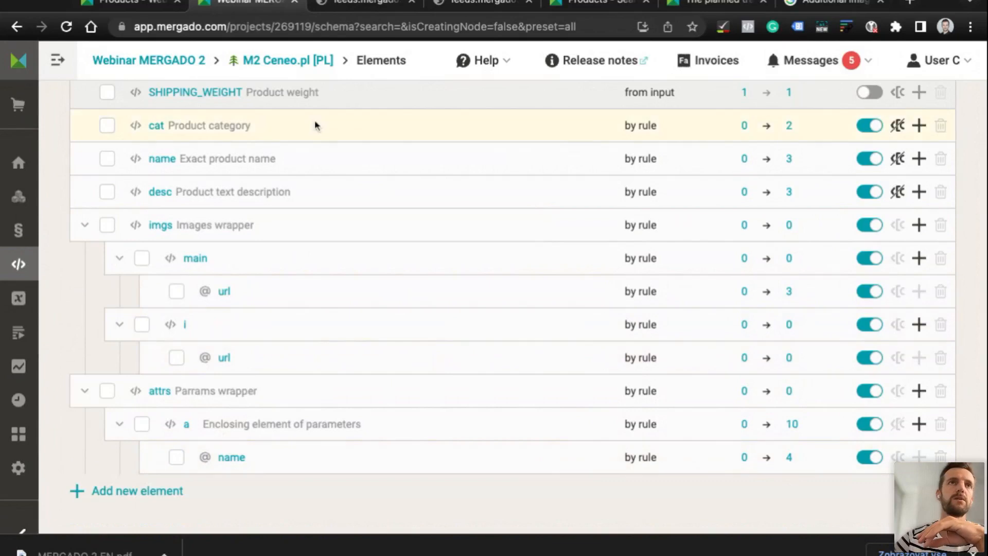
Switch to the M2 NEW project's products and look through the elements of the Science Mini English Course Cup
scroll(194, 207, up, 5)
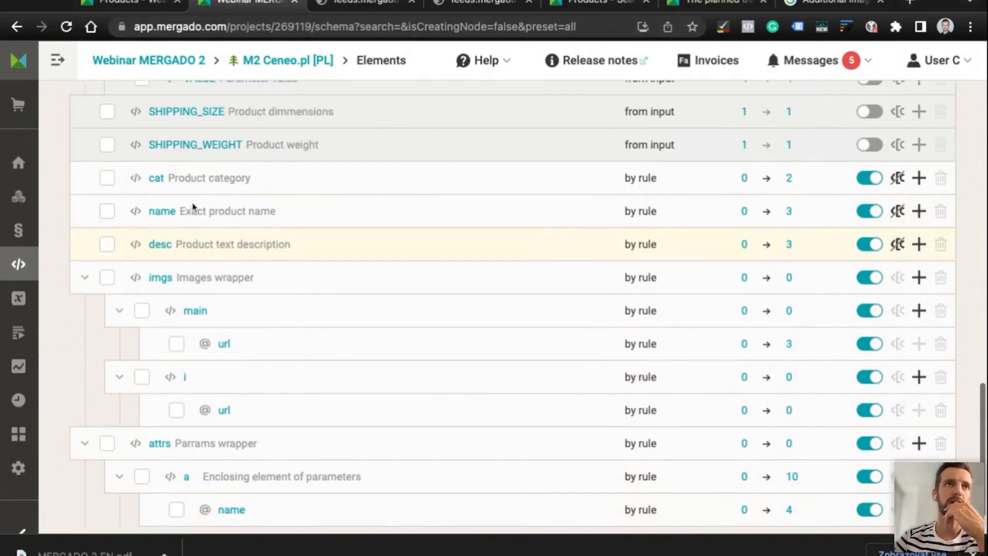
click(128, 7)
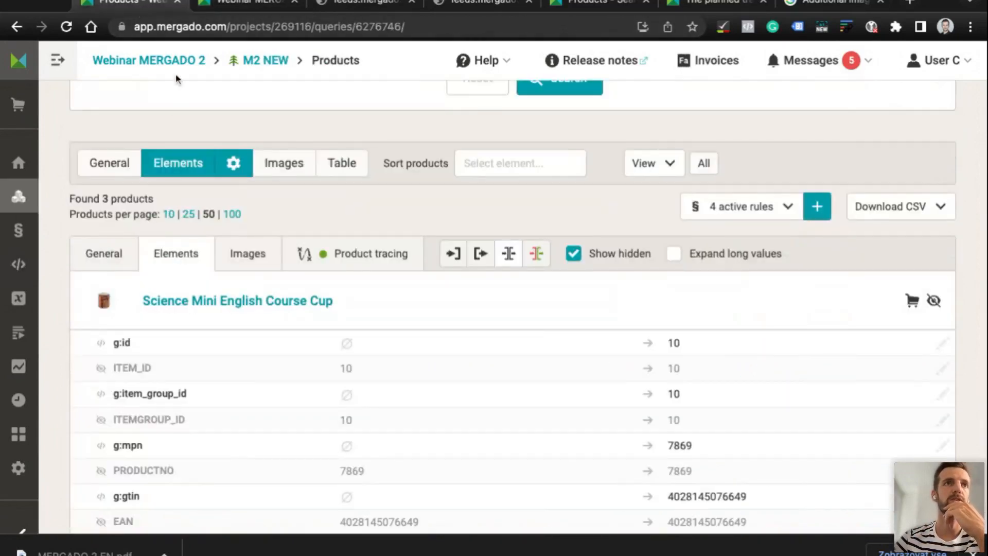
scroll(169, 368, down, 10)
scroll(168, 367, down, 8)
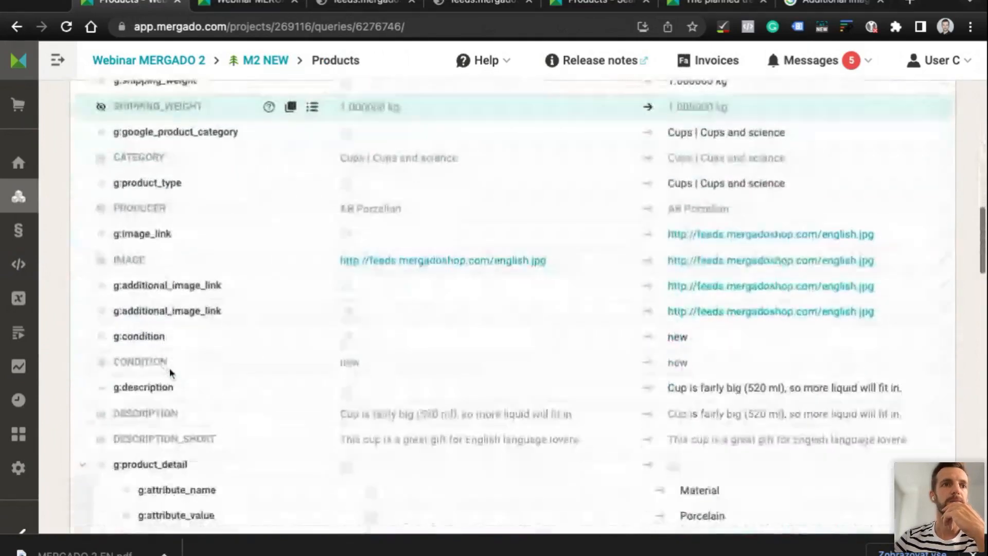
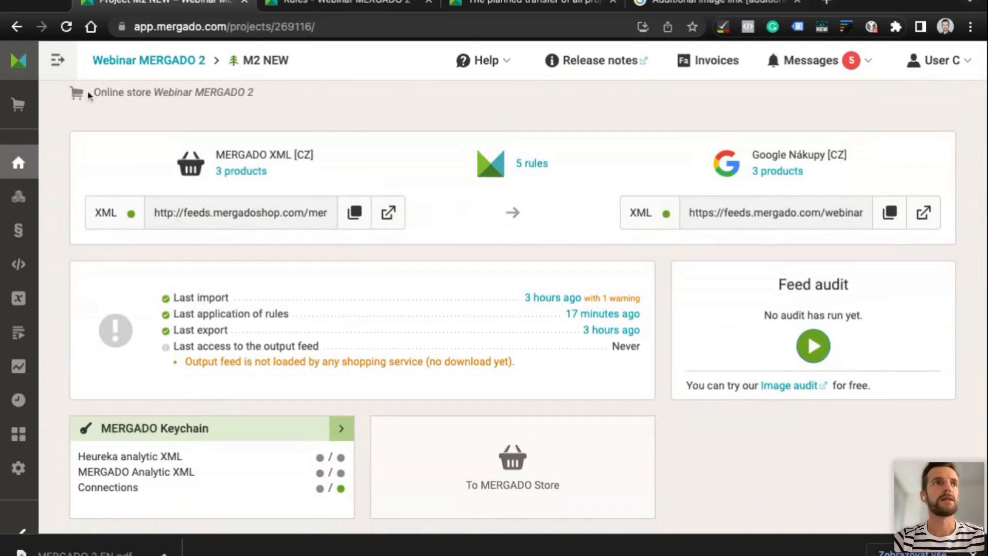
Open the M2 NEW project's product list and examine the first product's image links and g:product_detail elements
click(19, 197)
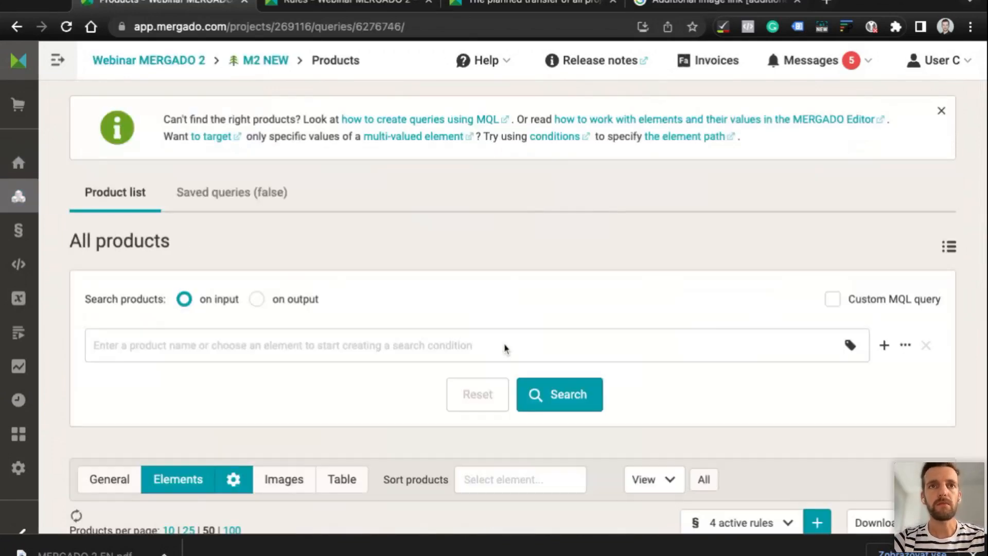
scroll(504, 343, down, 3)
scroll(504, 348, down, 10)
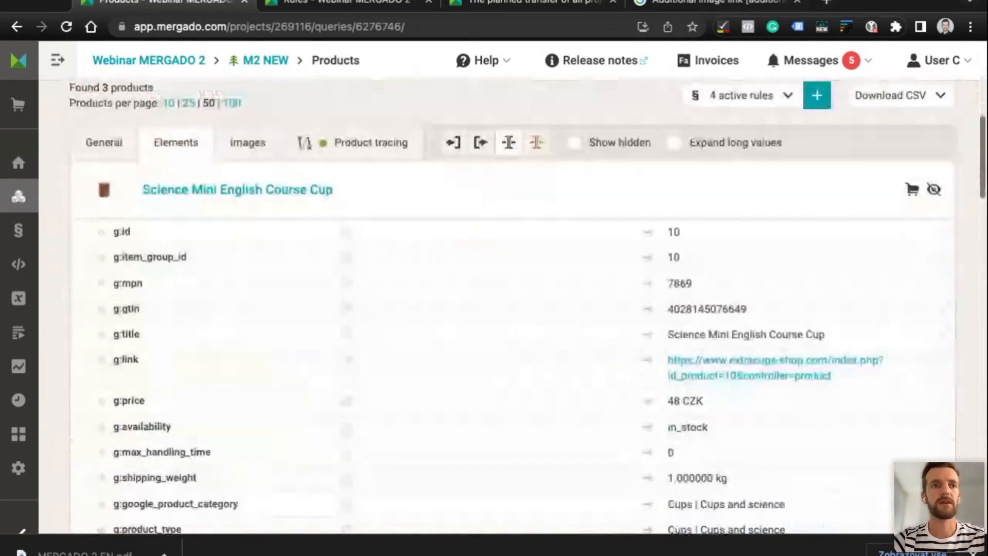
scroll(505, 348, up, 3)
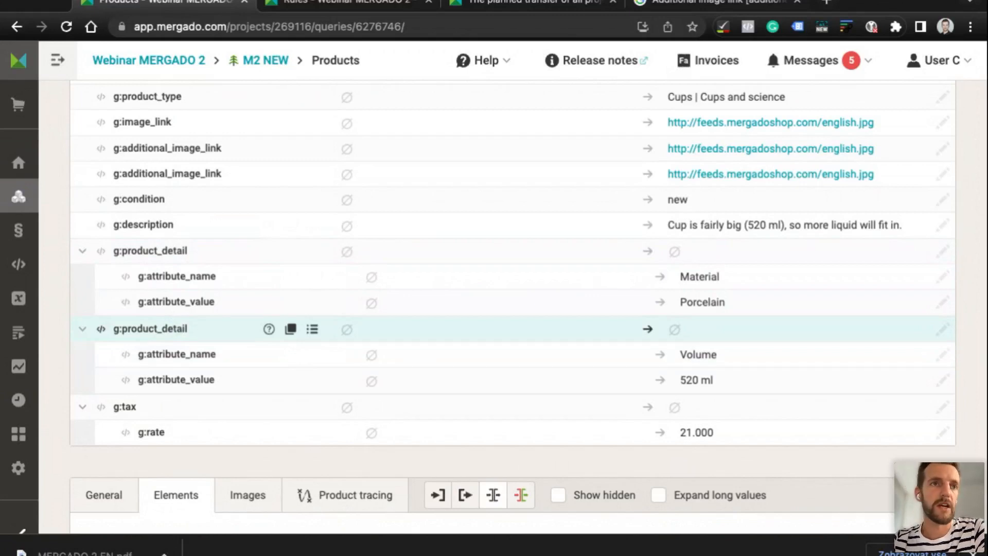
scroll(515, 327, up, 3)
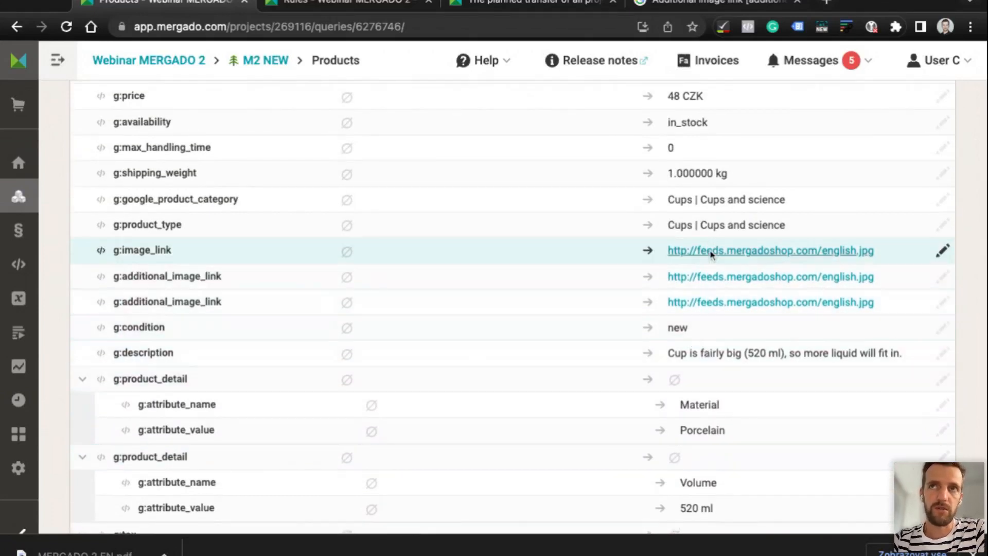
scroll(695, 240, up, 4)
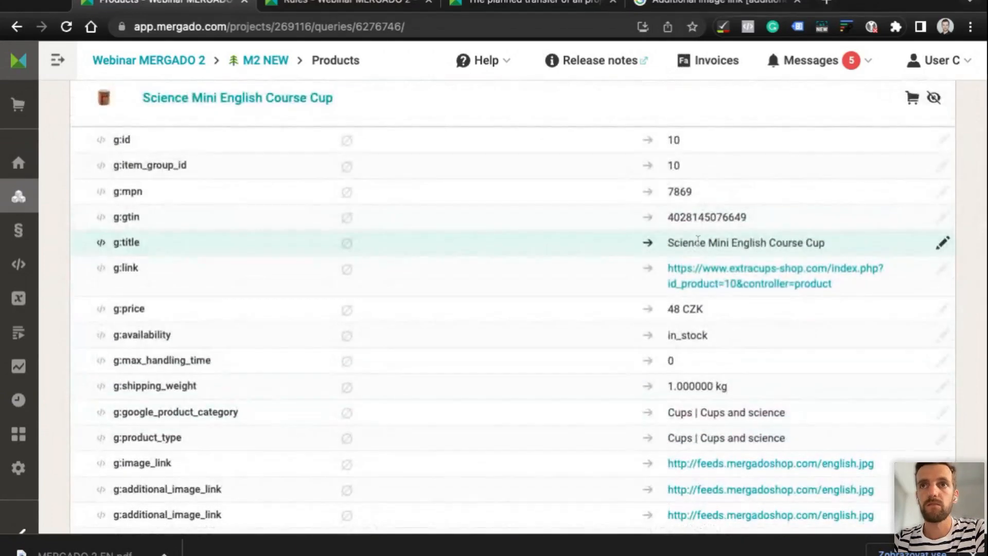
Highlight the words Mini English Course in the first product's g:title value, then clear the highlight
double_click(692, 244)
click(709, 242)
mouse_move(709, 241)
mouse_down()
mouse_move(802, 244)
mouse_move(710, 244)
mouse_up()
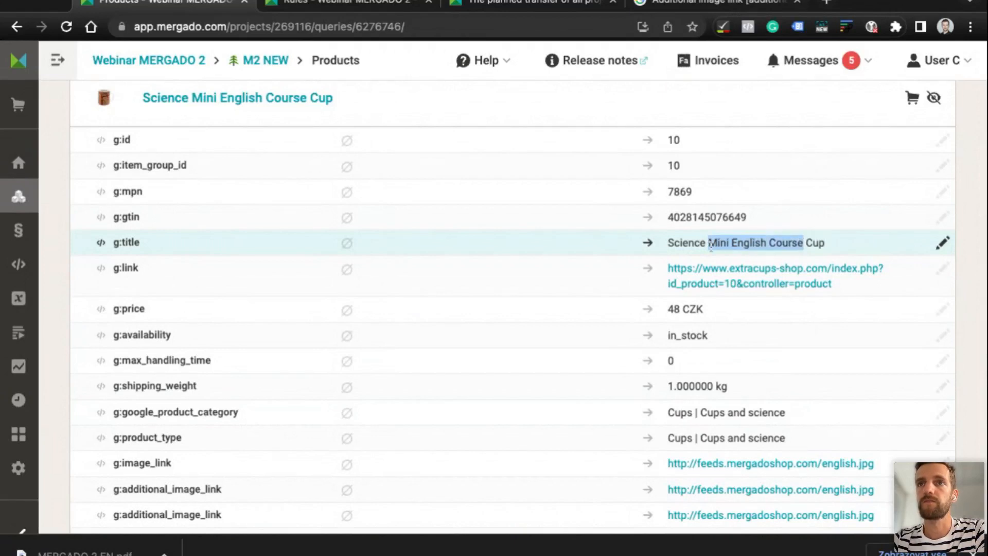
scroll(711, 246, down, 1)
click(558, 260)
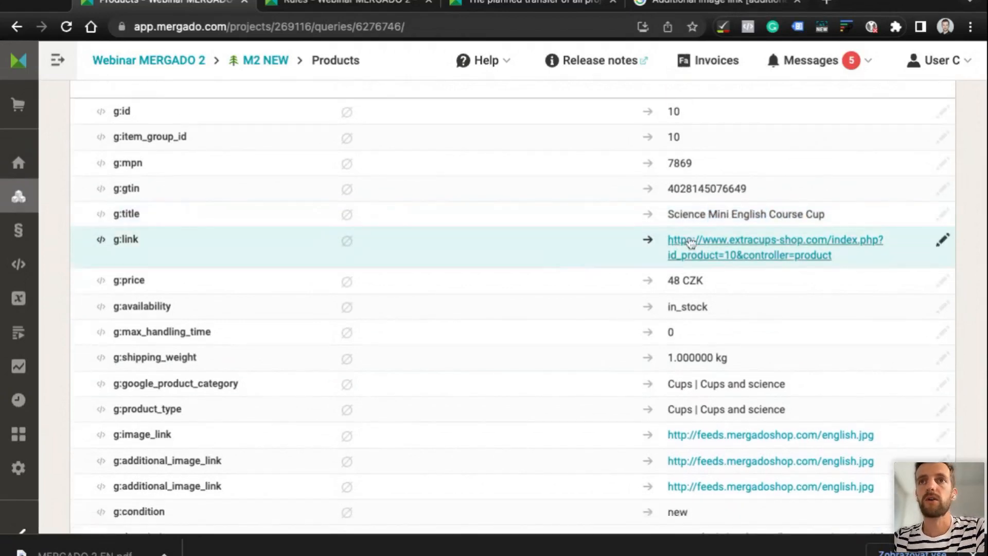
Examine the nested g:product_detail and g:tax elements of the product listed just above the Science Medicine Cup
scroll(710, 212, down, 20)
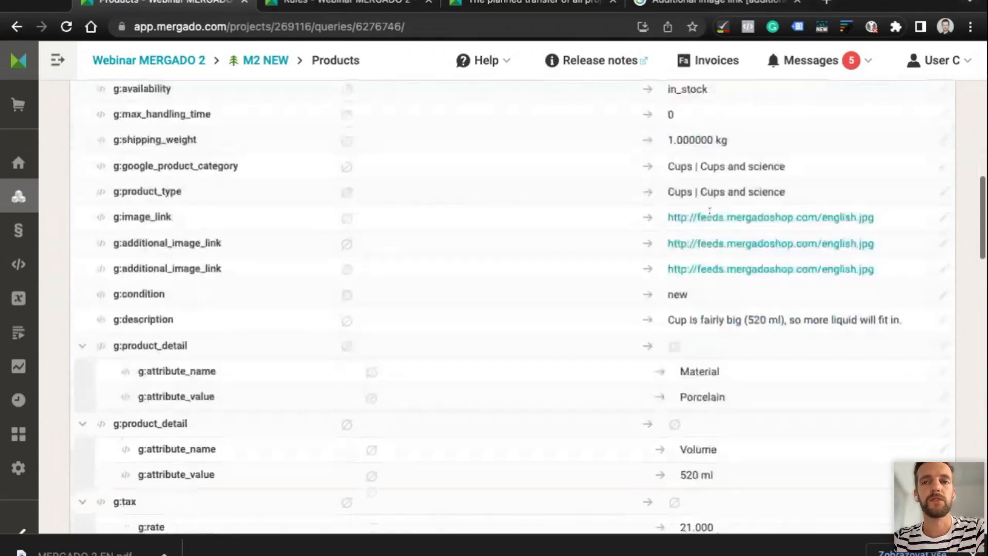
scroll(711, 212, down, 3)
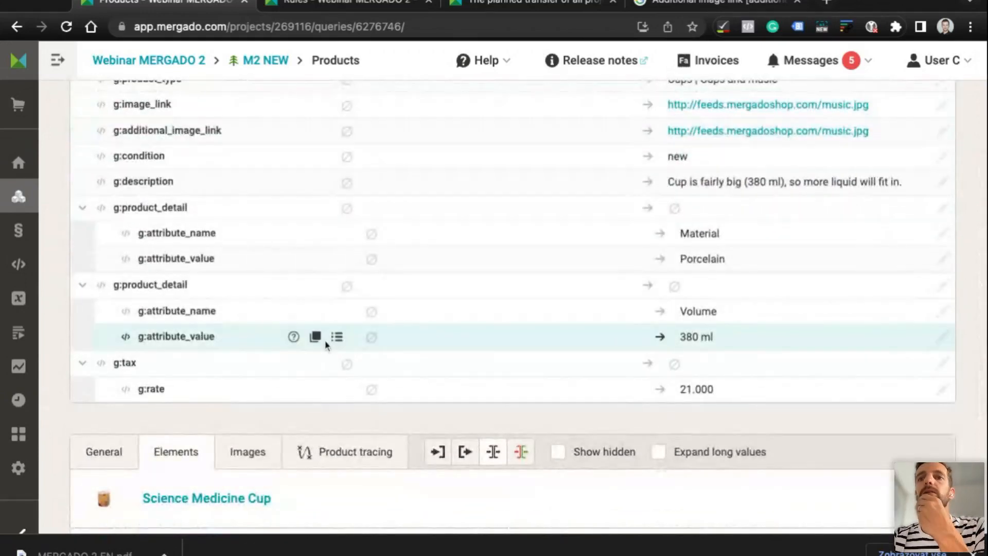
scroll(203, 211, up, 1)
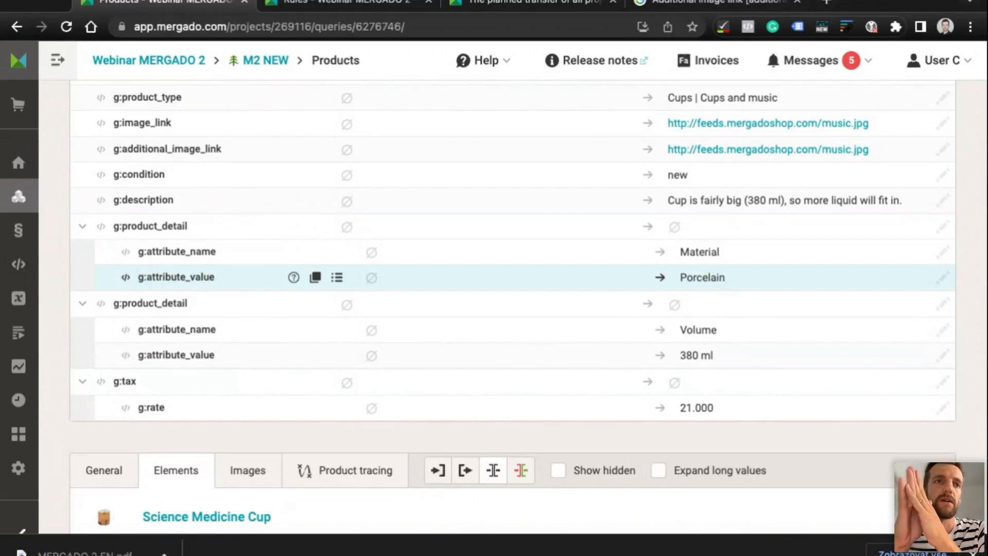
Start a new rule in the M2 NEW project and name it "Add new parmeter"
mouse_move(24, 229)
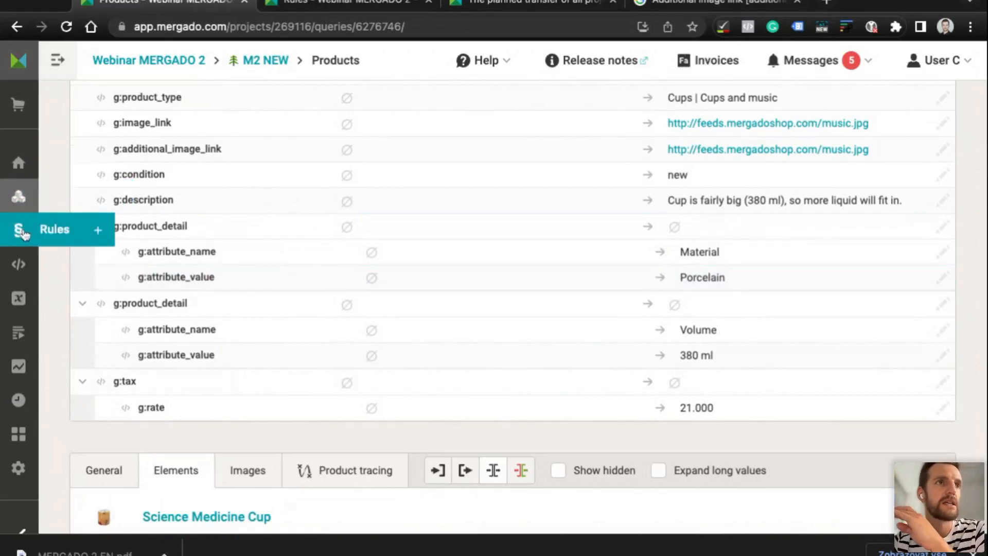
click(98, 231)
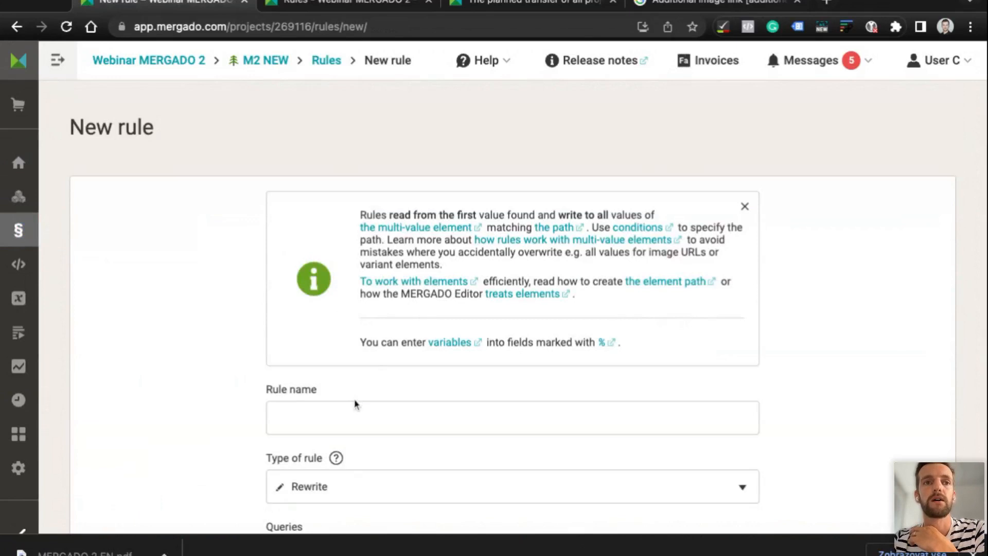
click(345, 408)
text(Add new parmeter)
scroll(312, 321, down, 3)
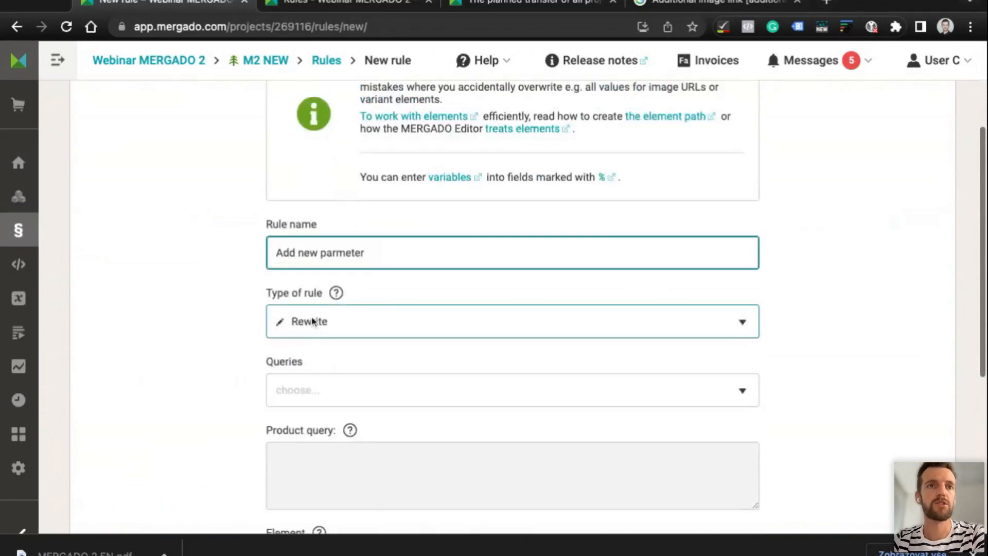
Set the rule's type to Set product parameters and assign the All products query to it
click(313, 322)
scroll(307, 320, down, 3)
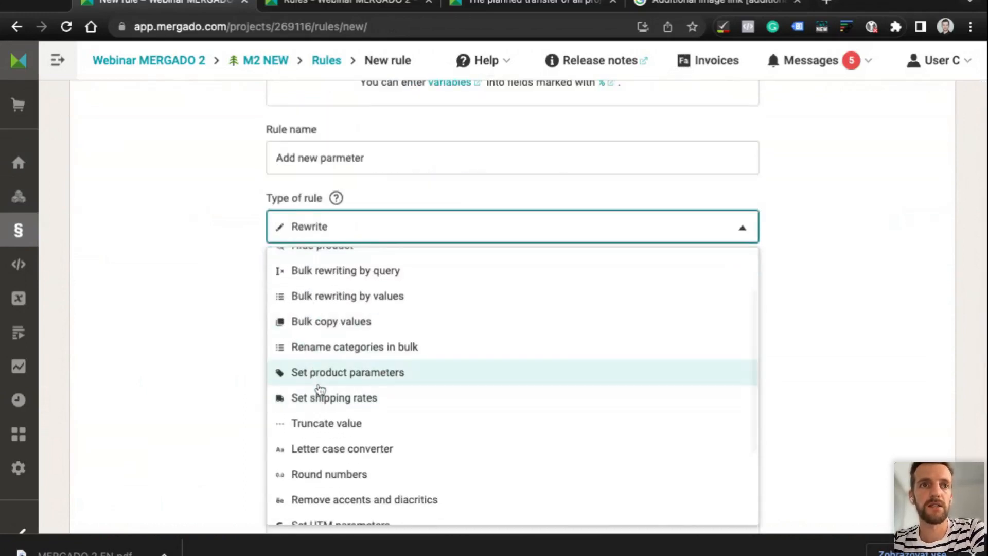
click(378, 378)
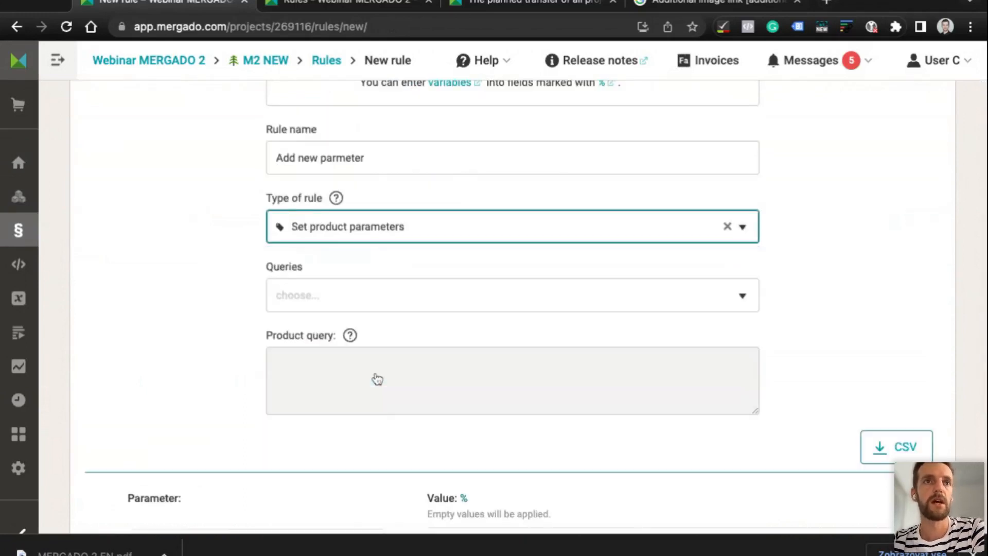
click(276, 296)
click(289, 333)
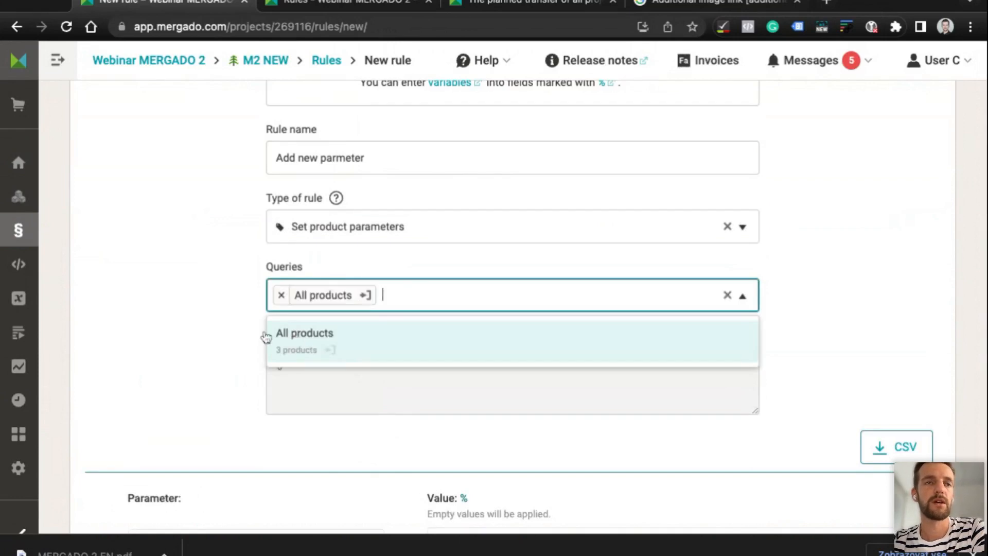
click(208, 323)
Enter Theme as the first parameter of the rule
scroll(207, 323, down, 4)
click(202, 351)
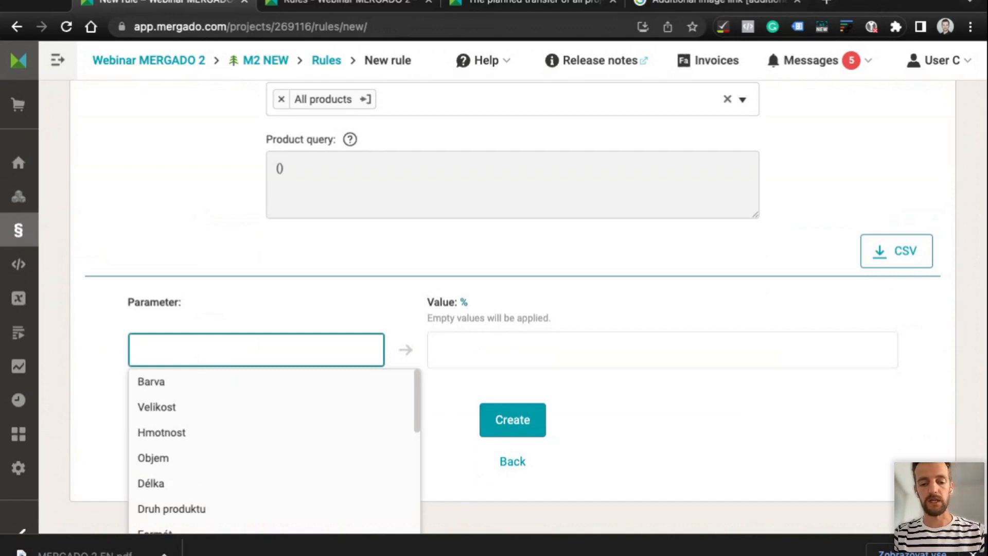
text(Theme)
key(Return)
click(291, 319)
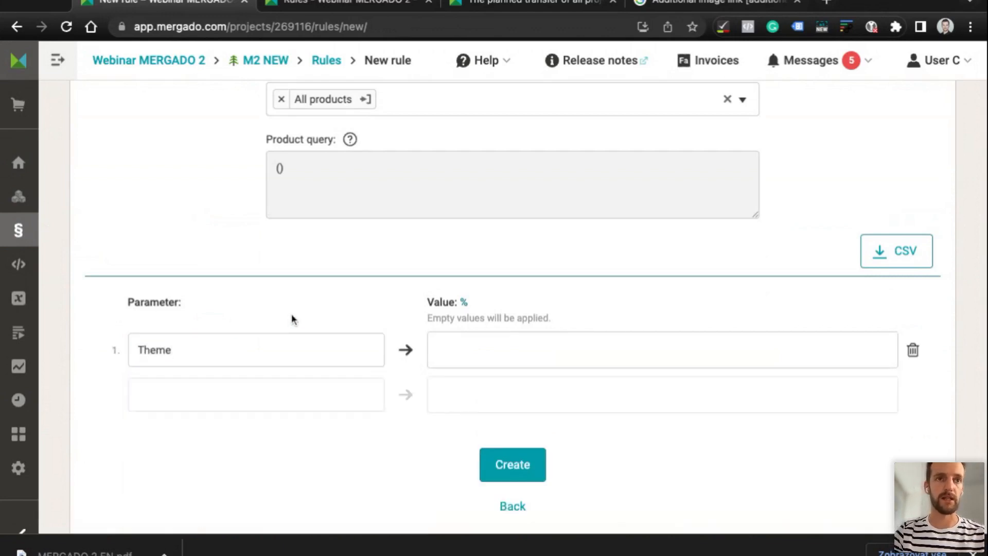
Set the Theme parameter's value to the %g:title% variable and create the rule
click(505, 359)
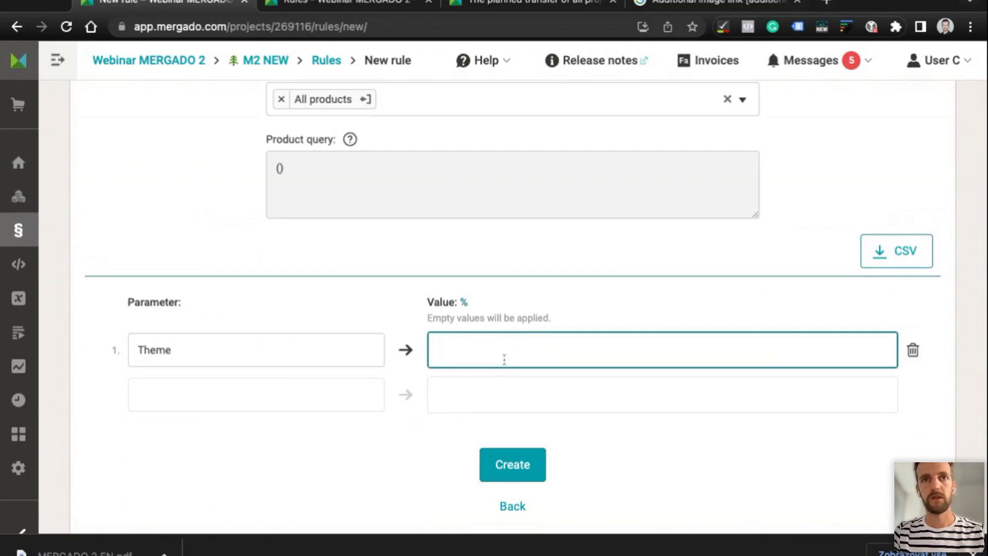
text(%)
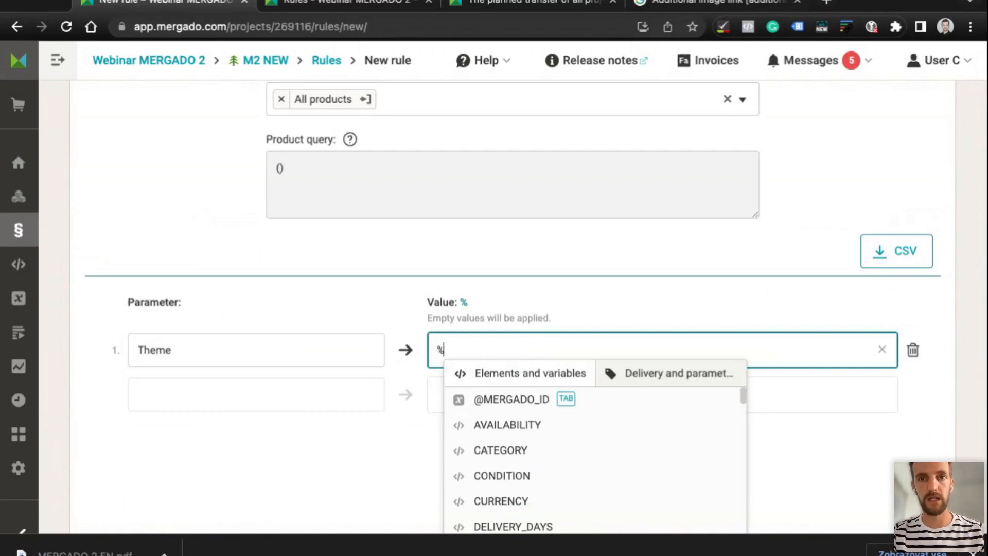
text(tit)
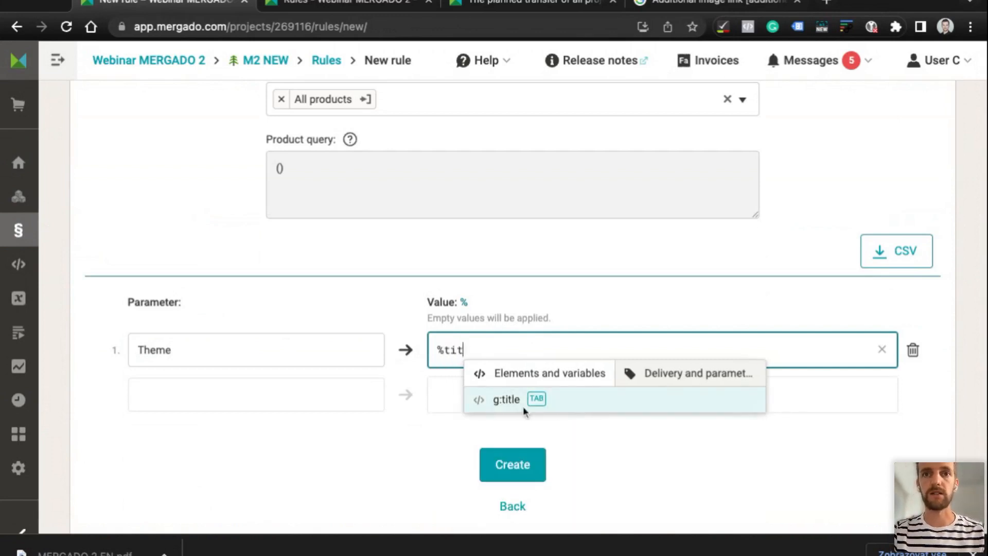
click(523, 406)
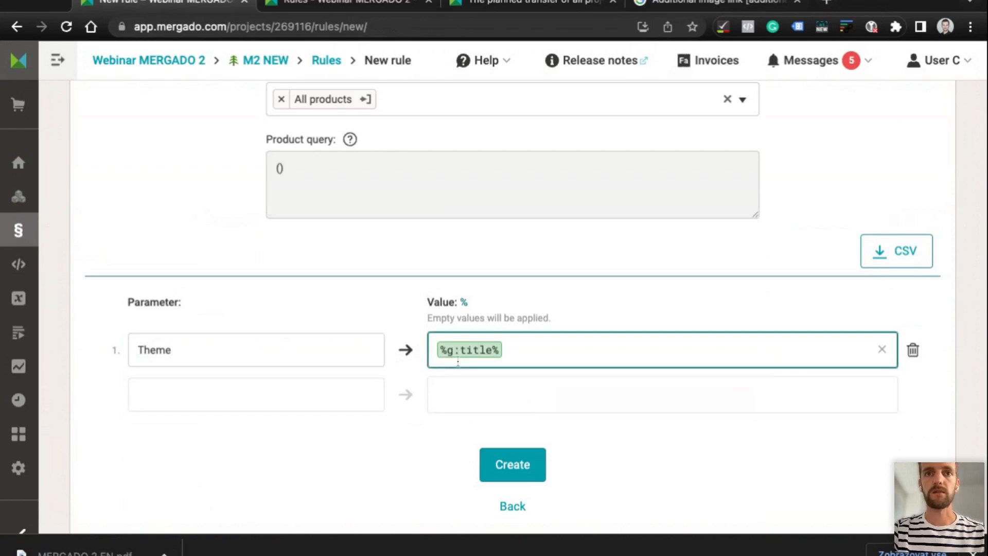
scroll(531, 360, down, 1)
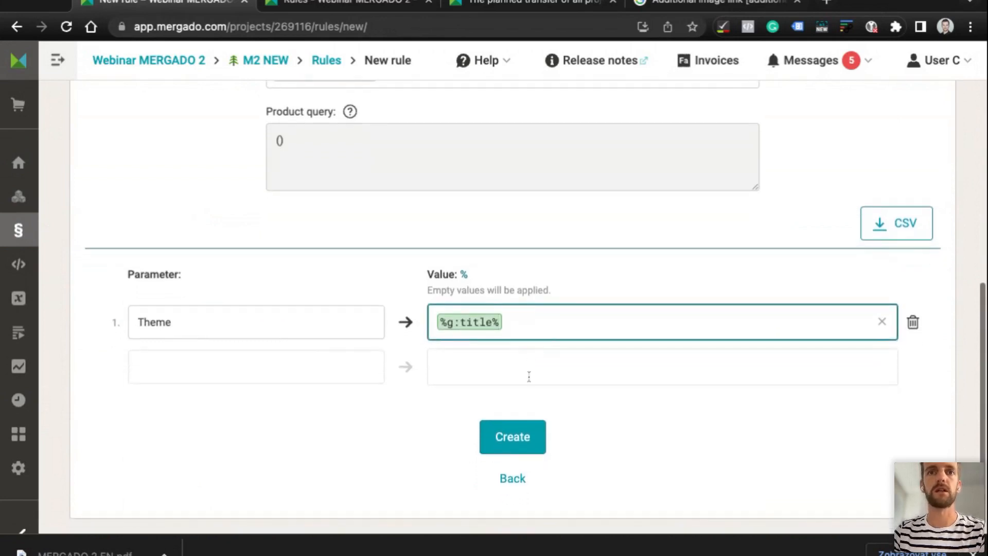
click(525, 445)
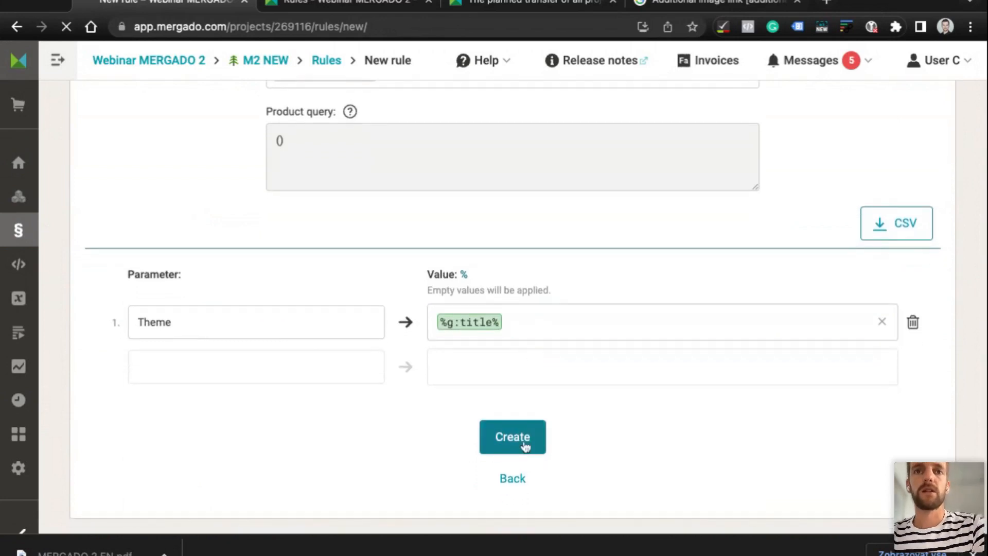
Apply the M2 NEW project's rules and check that the new parameter rule is included in the run
scroll(838, 205, up, 1)
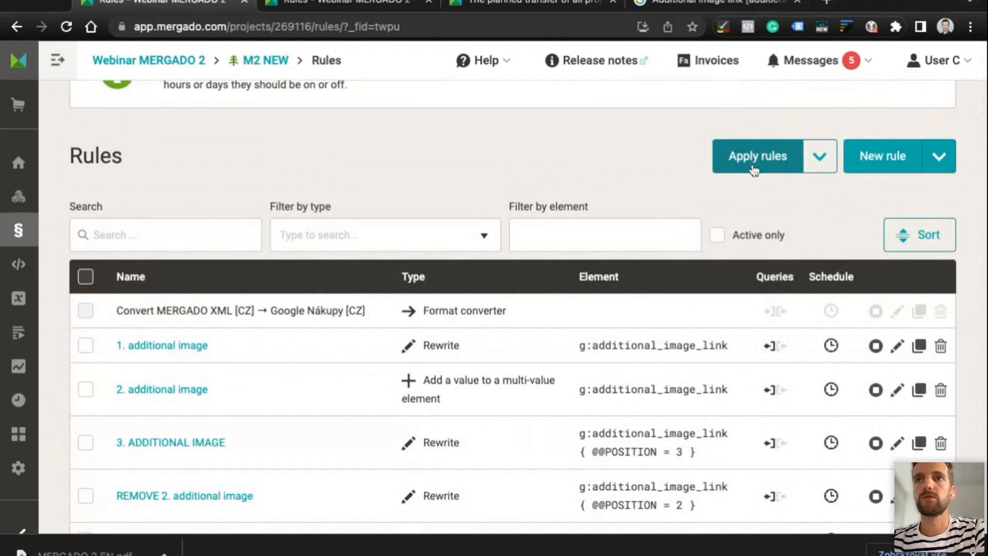
click(754, 168)
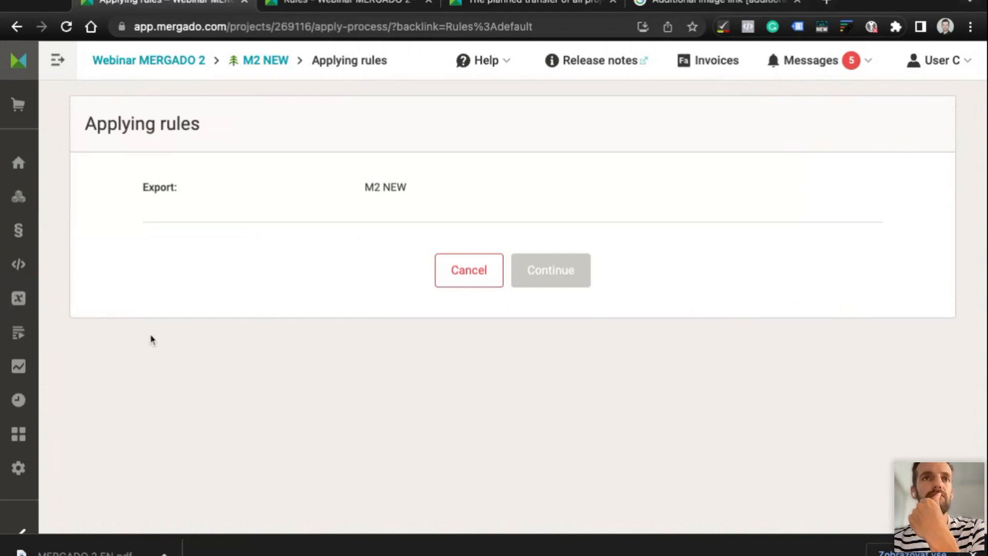
scroll(225, 320, down, 3)
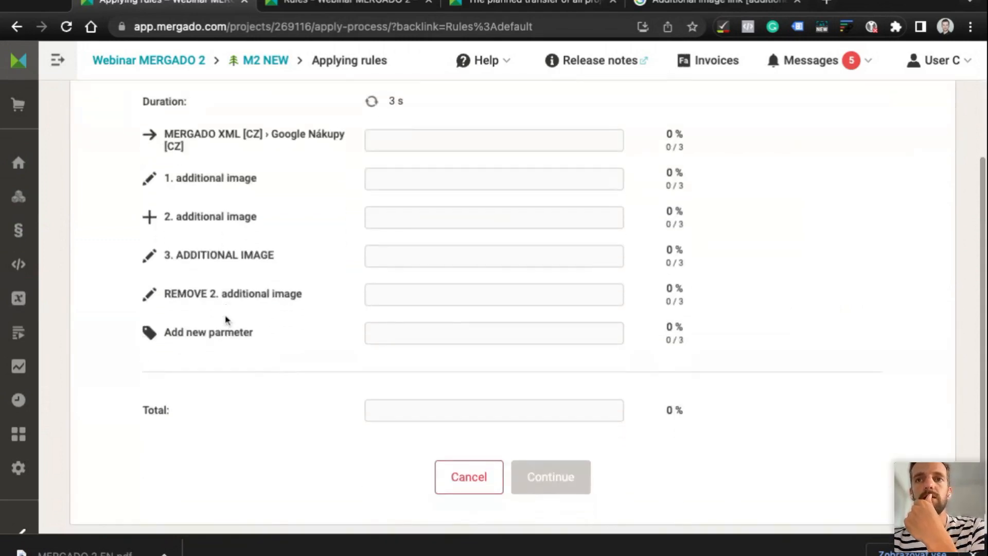
Open the project's products and examine the Theme g:product_detail name and value of the Science Mini English Course Cup
mouse_move(18, 200)
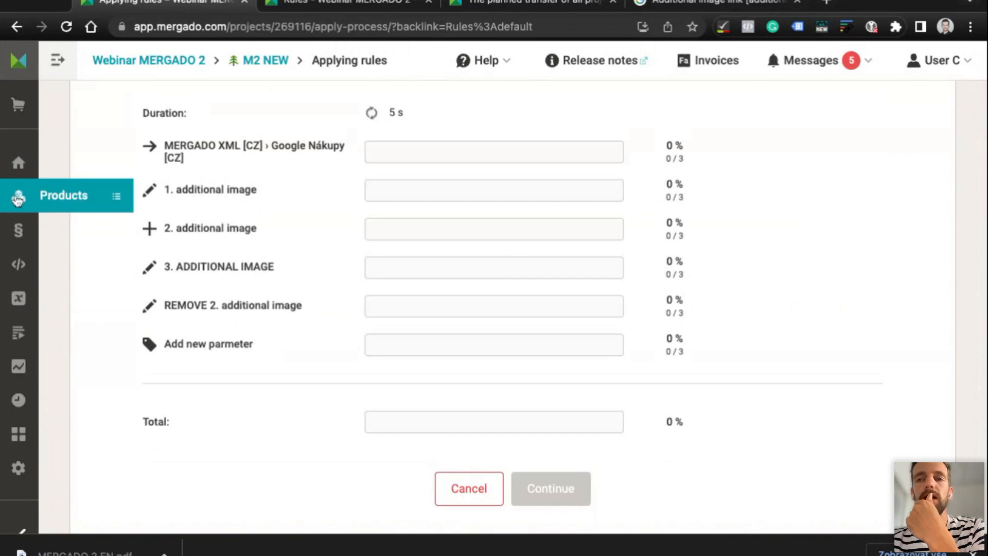
click(18, 198)
scroll(505, 361, down, 15)
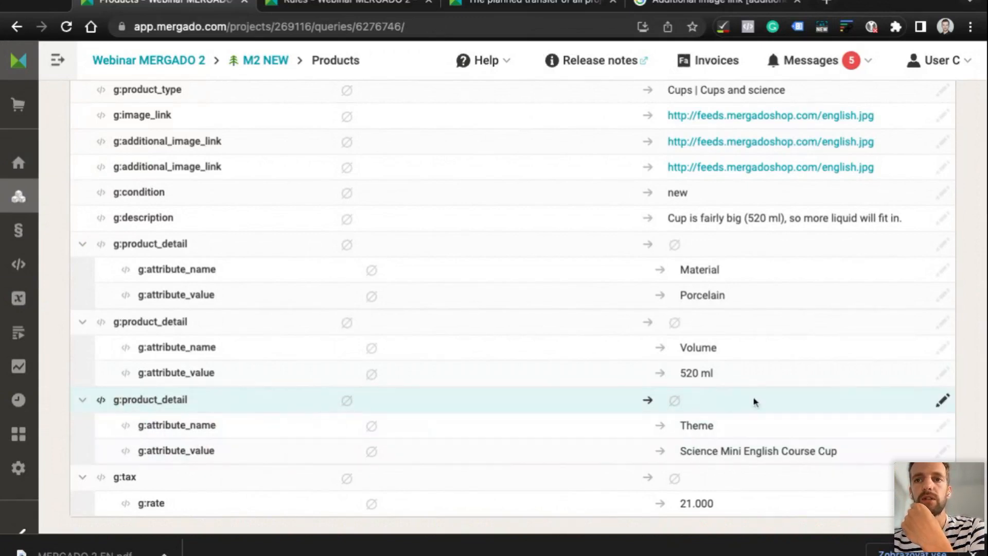
double_click(696, 426)
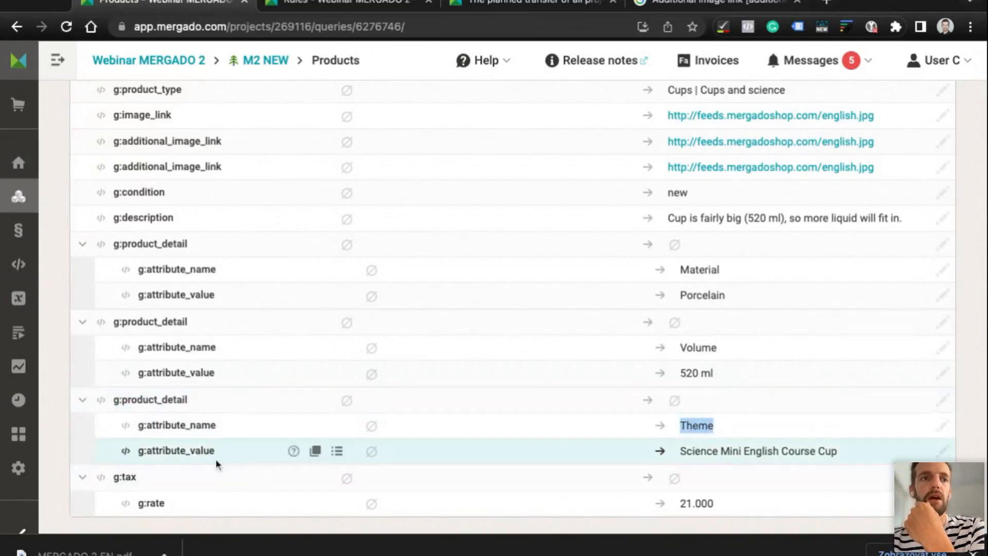
click(199, 457)
double_click(199, 457)
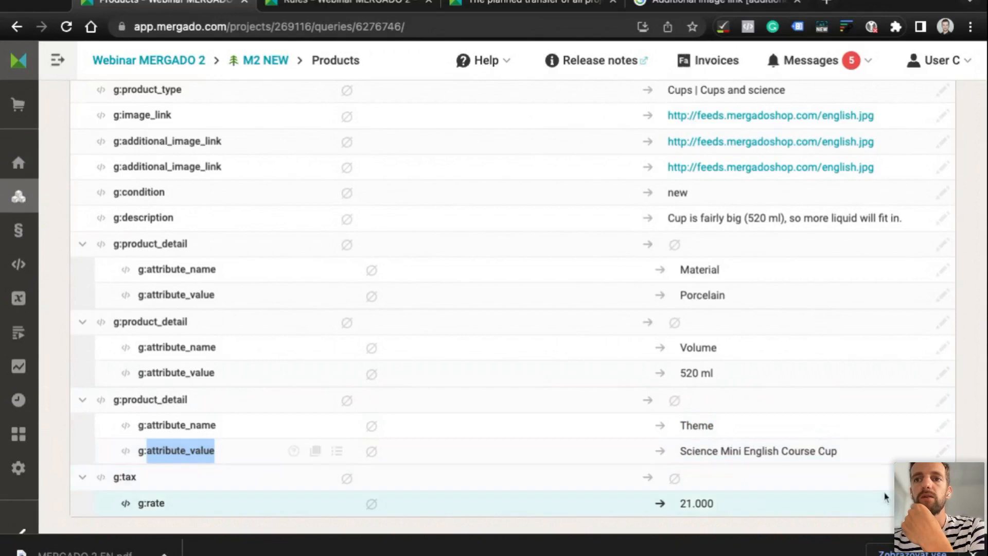
click(689, 452)
key(shift+End)
Compare the product's g:title value with the attribute value in its Theme g:product_detail, highlighting each
scroll(686, 453, up, 8)
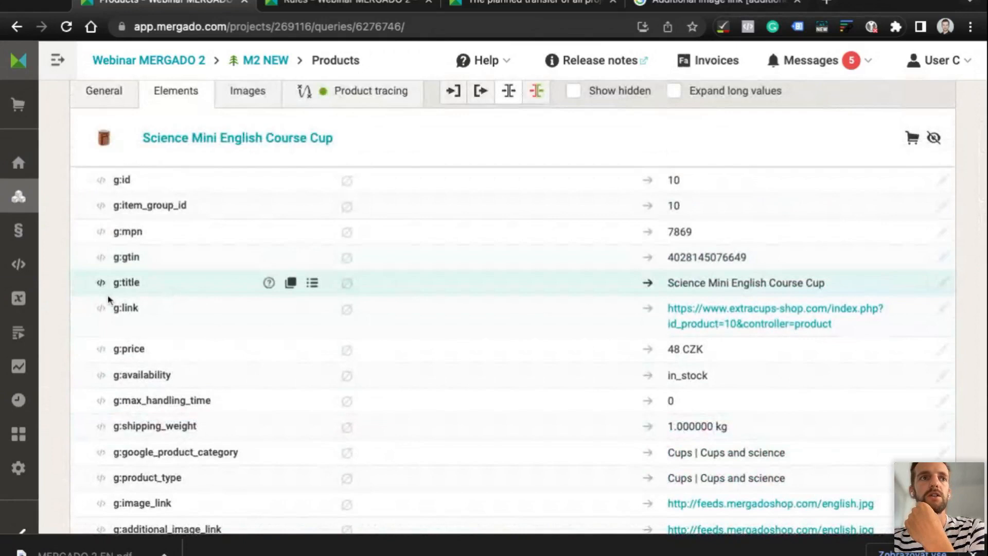
triple_click(758, 288)
scroll(759, 289, down, 8)
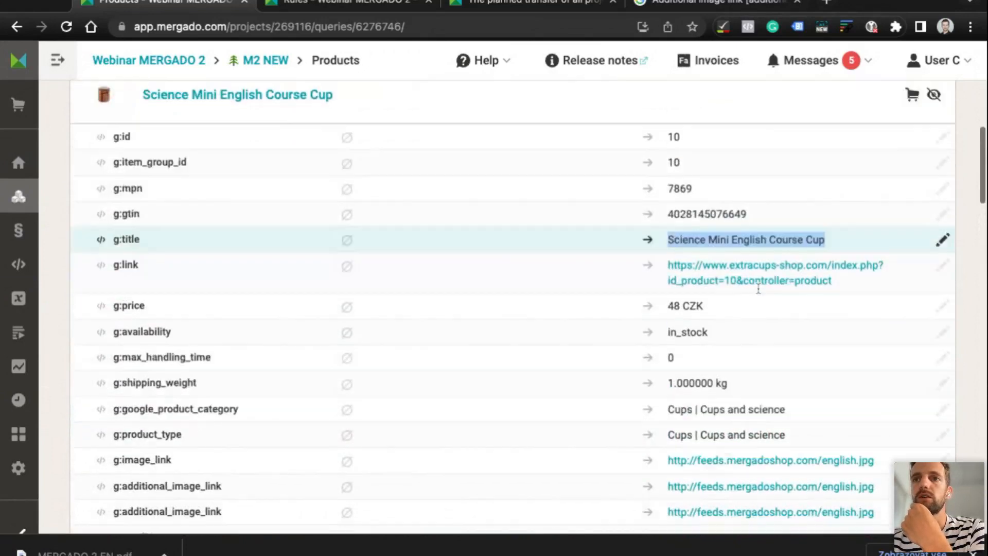
triple_click(758, 290)
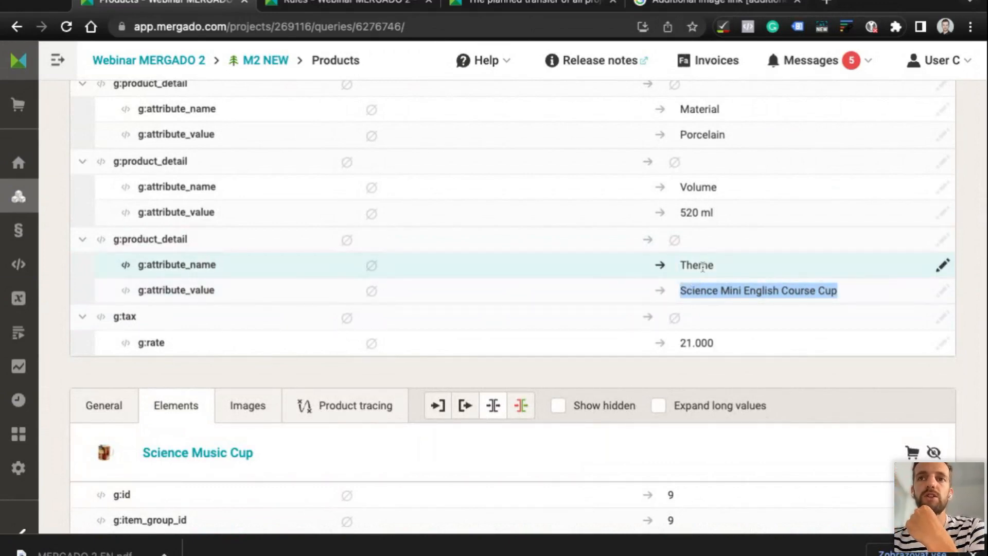
double_click(686, 265)
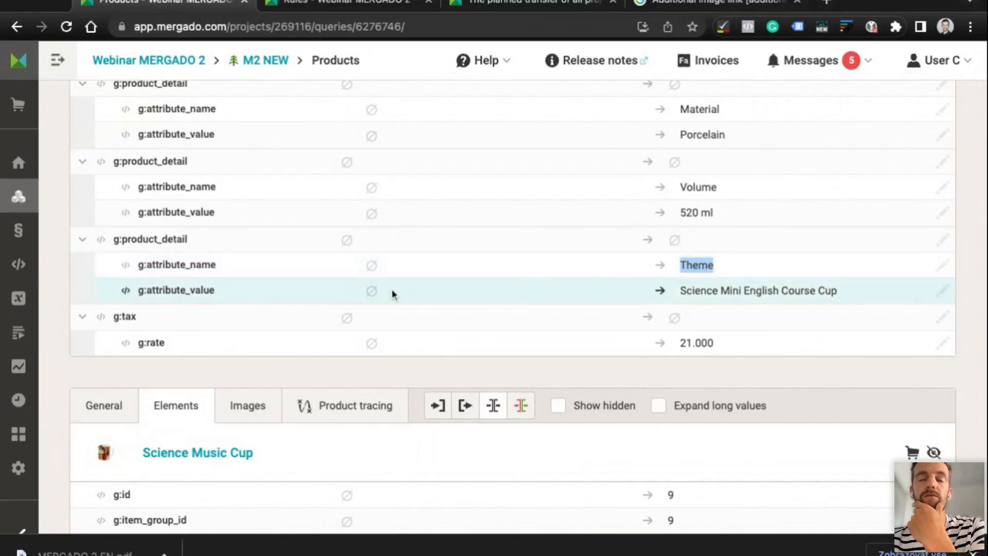
Start another new rule and name it "Rename Theme parameter"
click(99, 232)
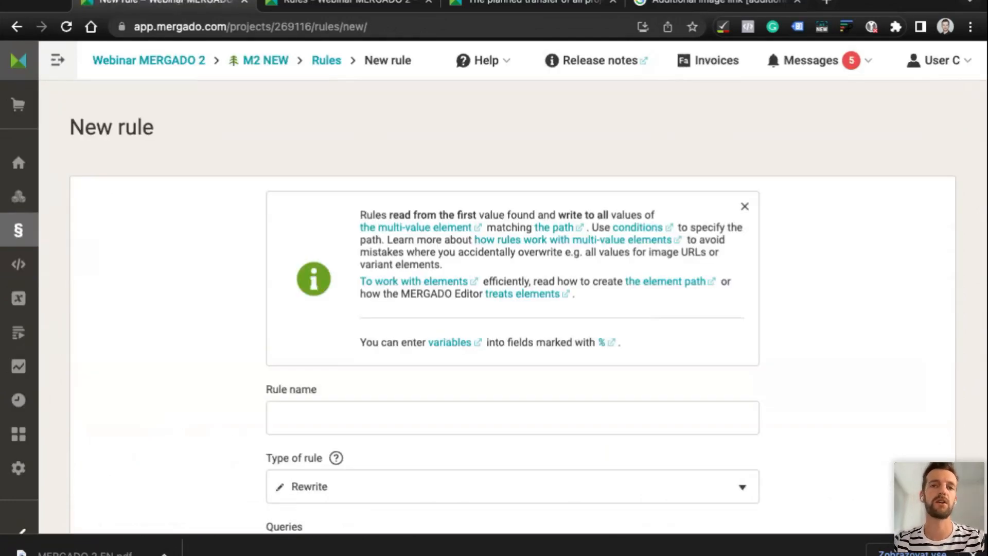
scroll(288, 206, down, 5)
click(284, 175)
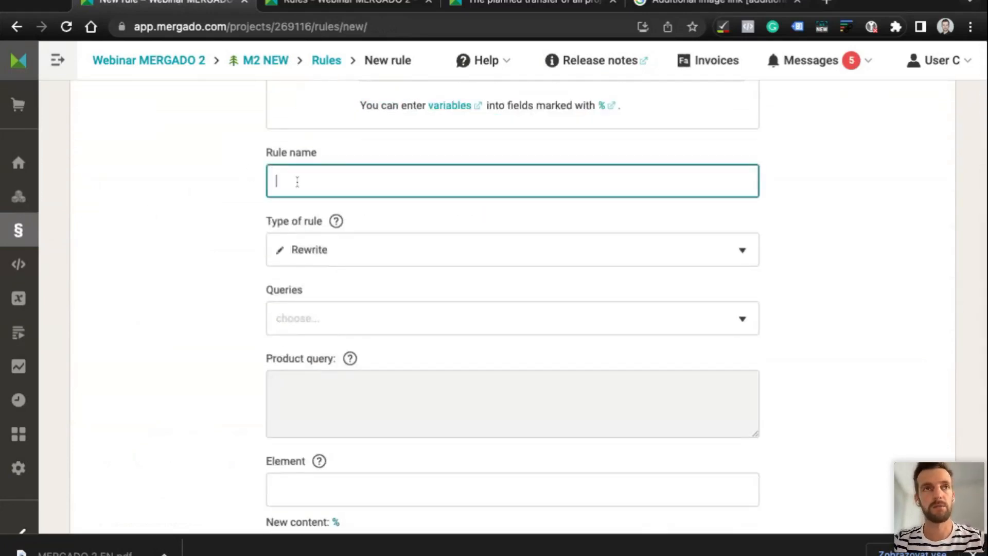
text(Change)
key(BackSpace)
key(BackSpace)
key(BackSpace)
key(BackSpace)
key(BackSpace)
key(BackSpace)
key(BackSpace)
text(Rename)
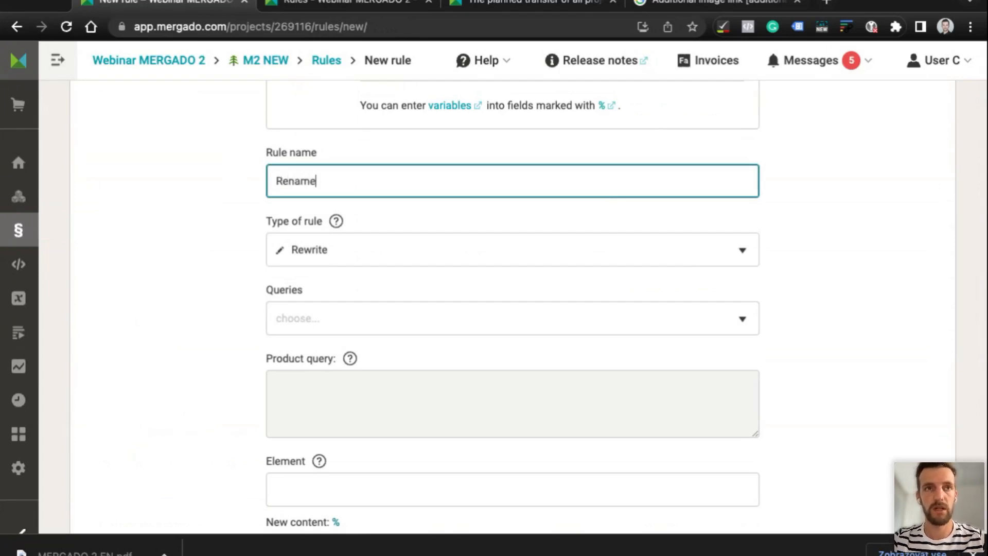
text( Theme)
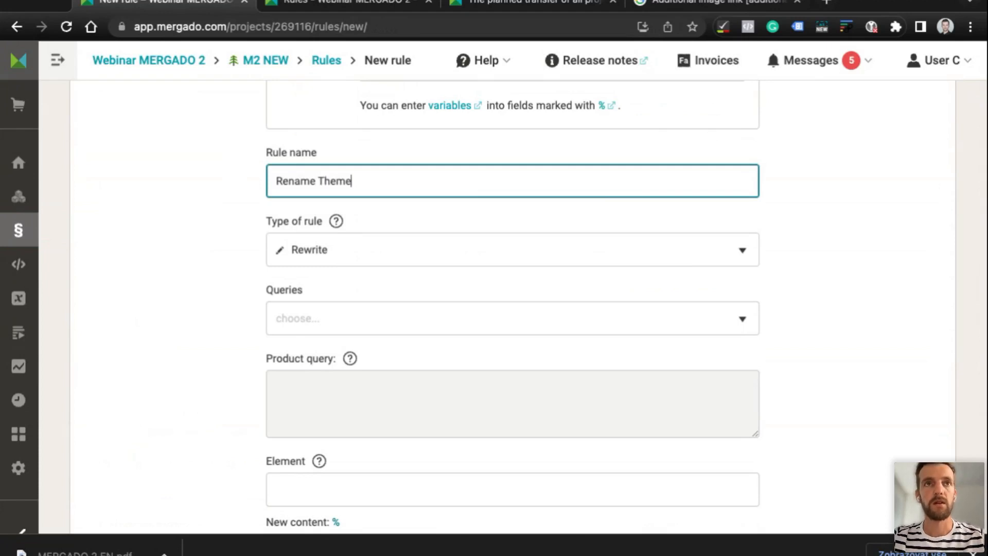
text( parameter)
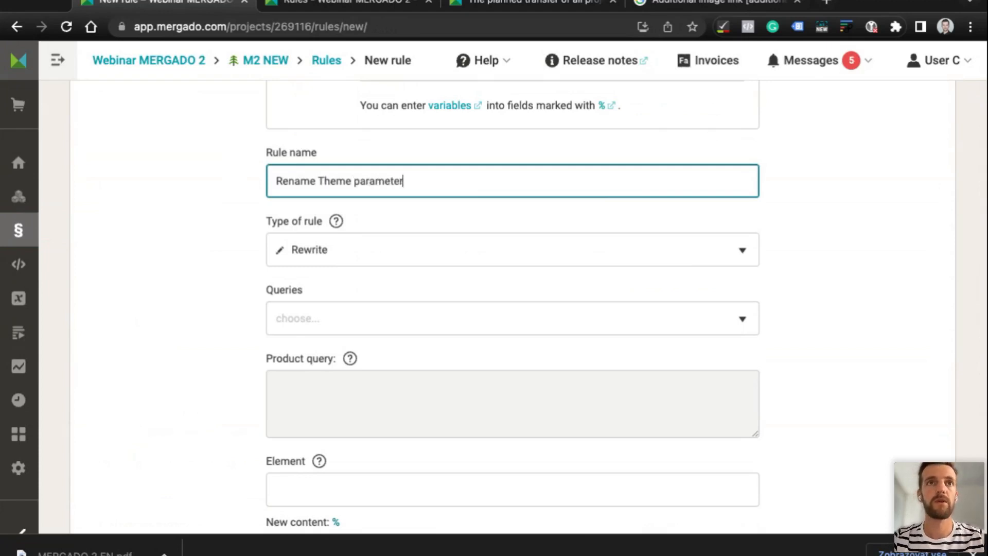
Set the rule's type to Find and replace and assign the All products query to it
scroll(307, 240, down, 1)
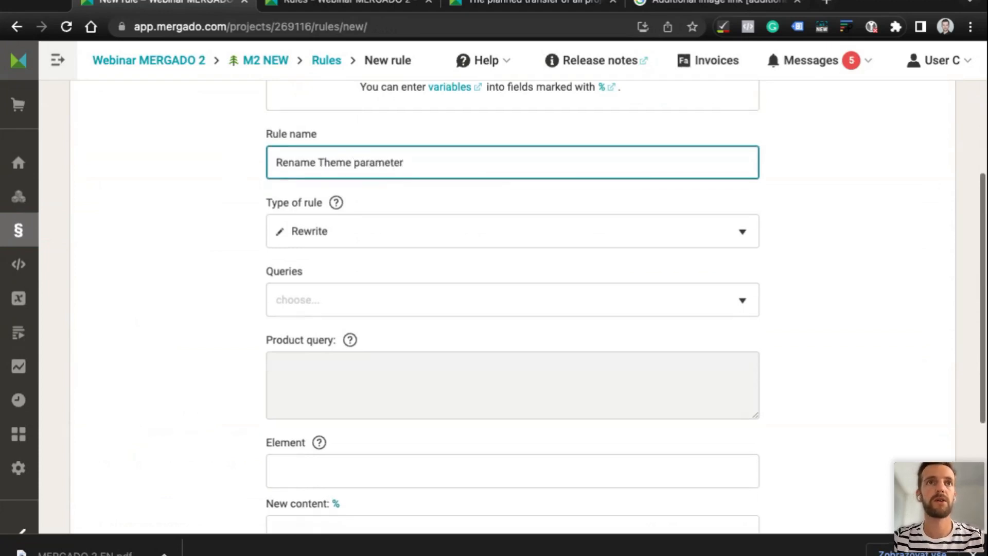
click(308, 233)
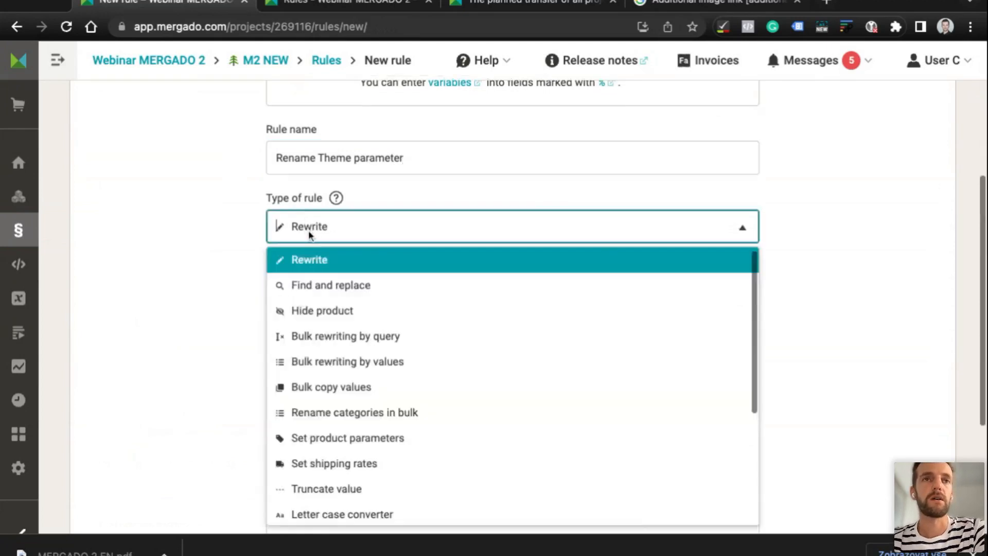
click(320, 286)
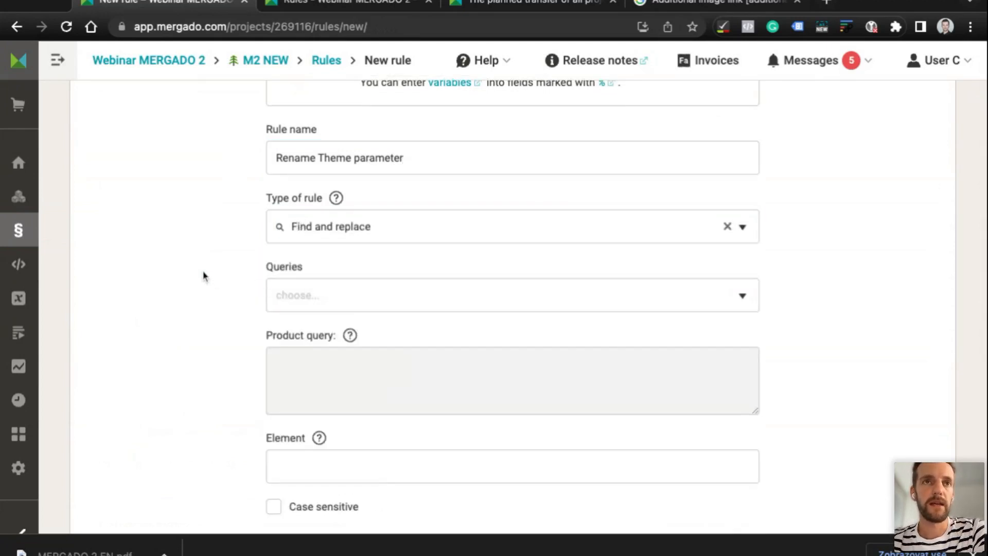
scroll(203, 276, down, 1)
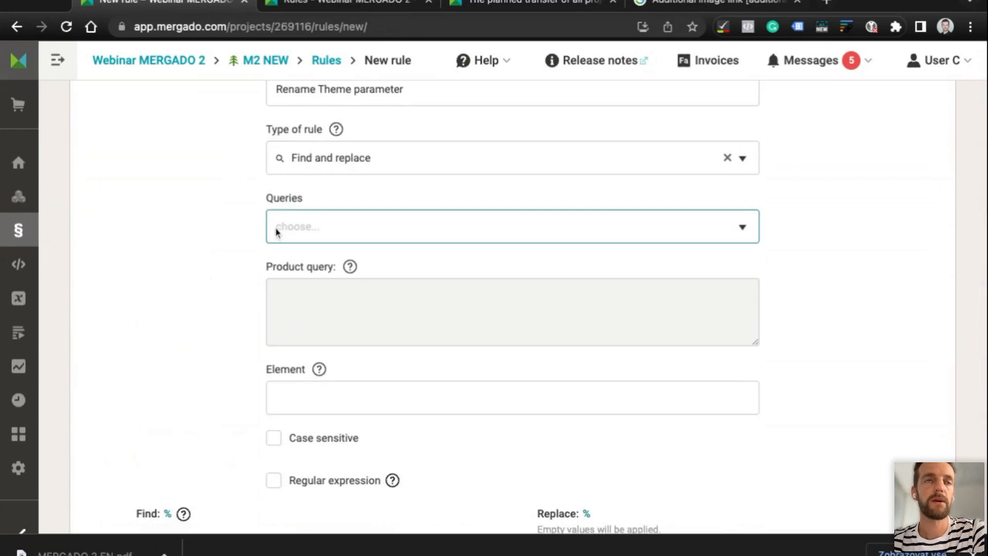
scroll(275, 230, down, 1)
click(280, 227)
click(282, 248)
click(210, 245)
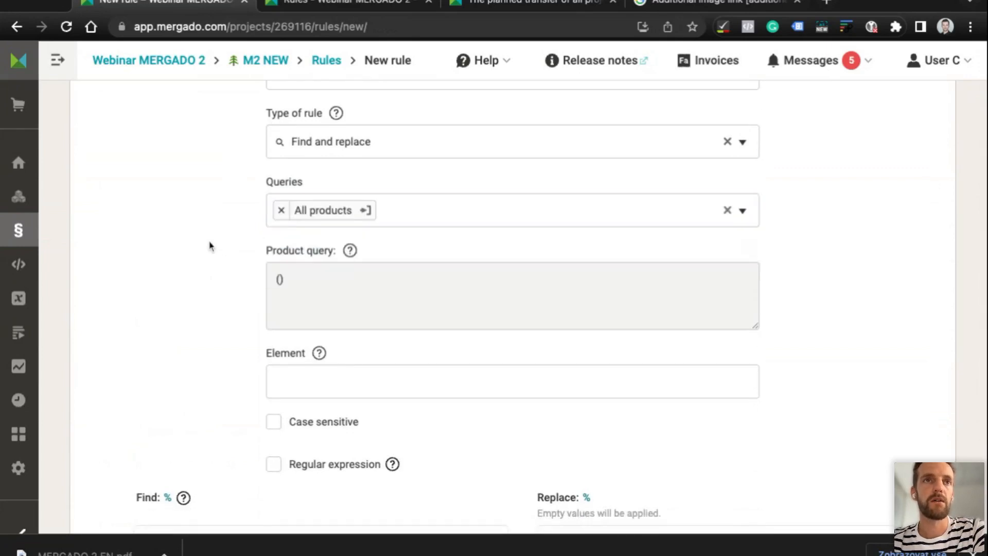
Set the rule's element path to g:product_detail | g:attribute_name
scroll(209, 245, down, 2)
click(302, 223)
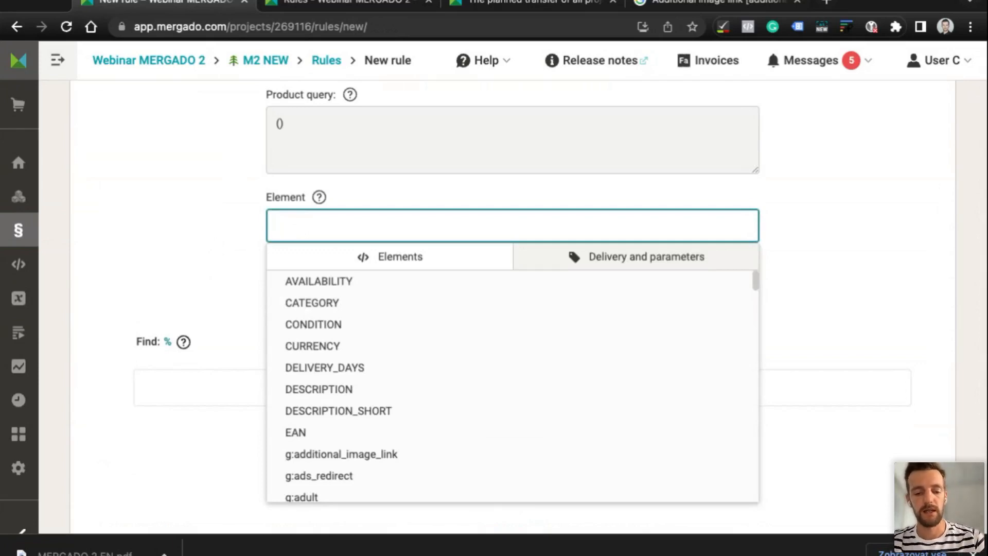
text(deta)
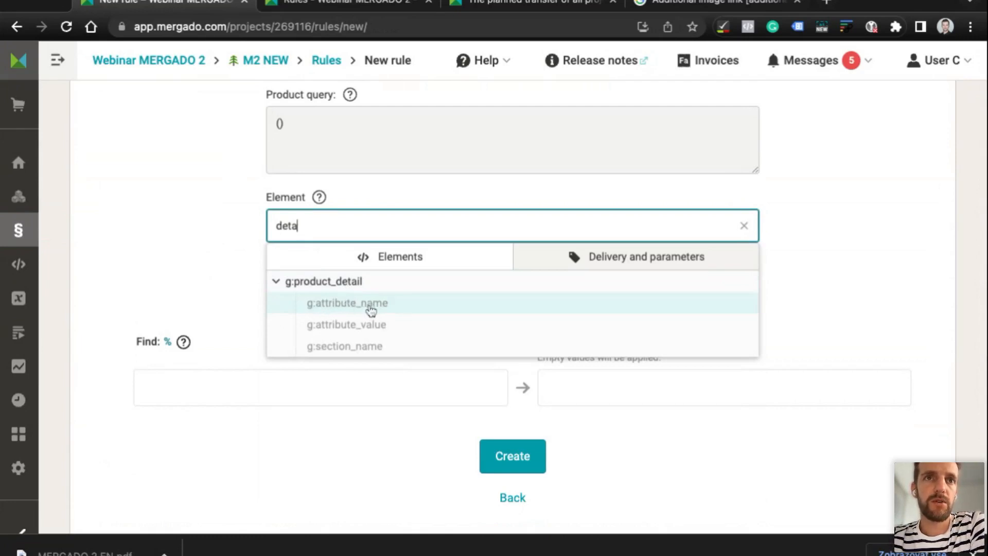
click(346, 285)
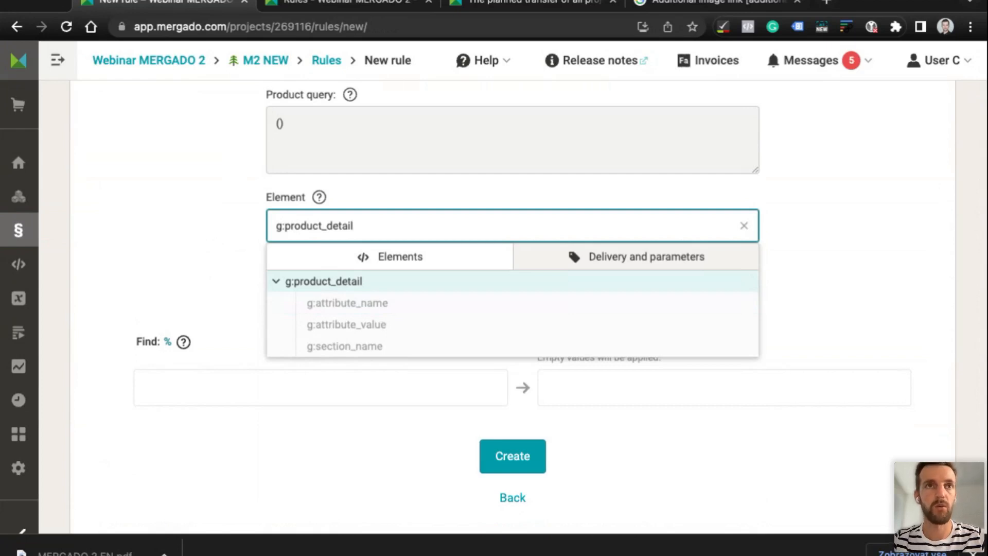
text(|)
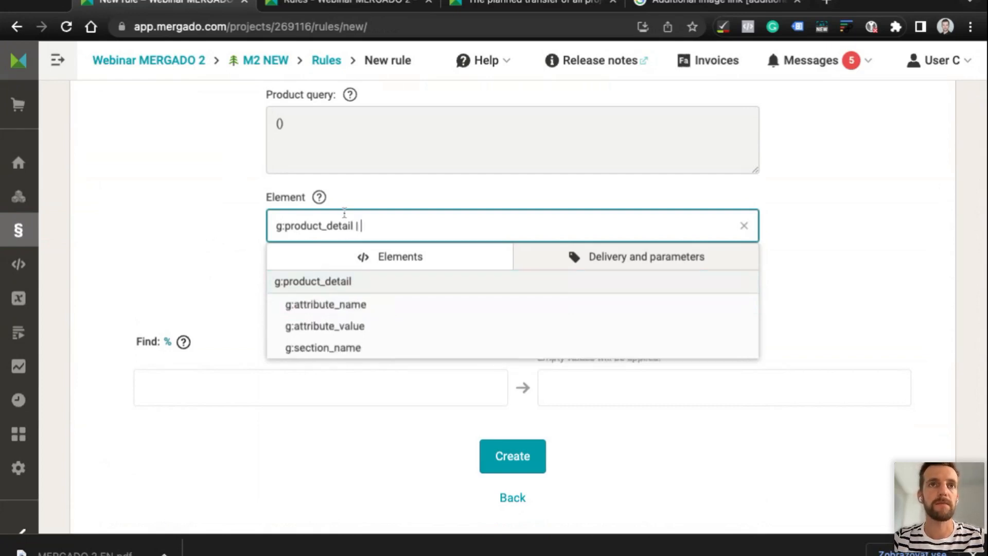
click(337, 309)
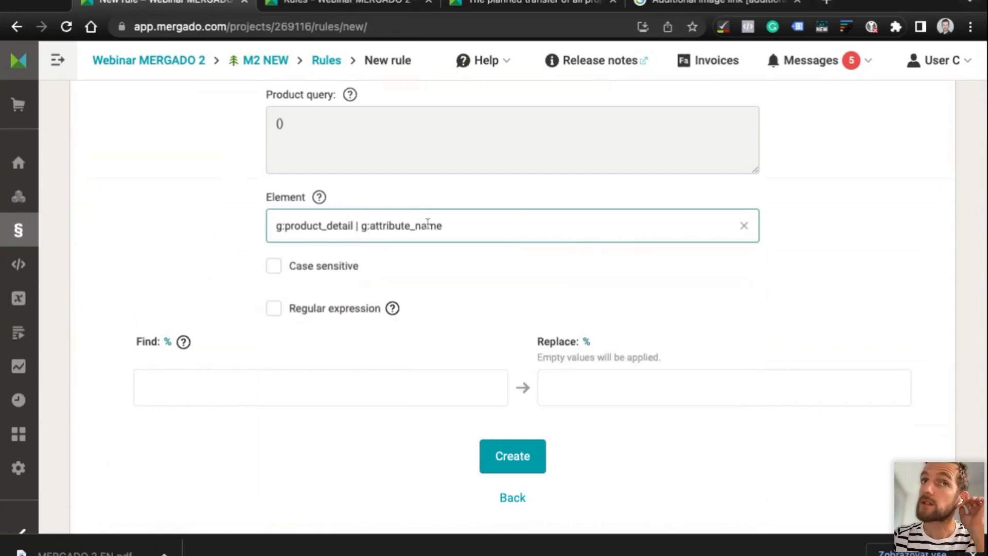
click(210, 325)
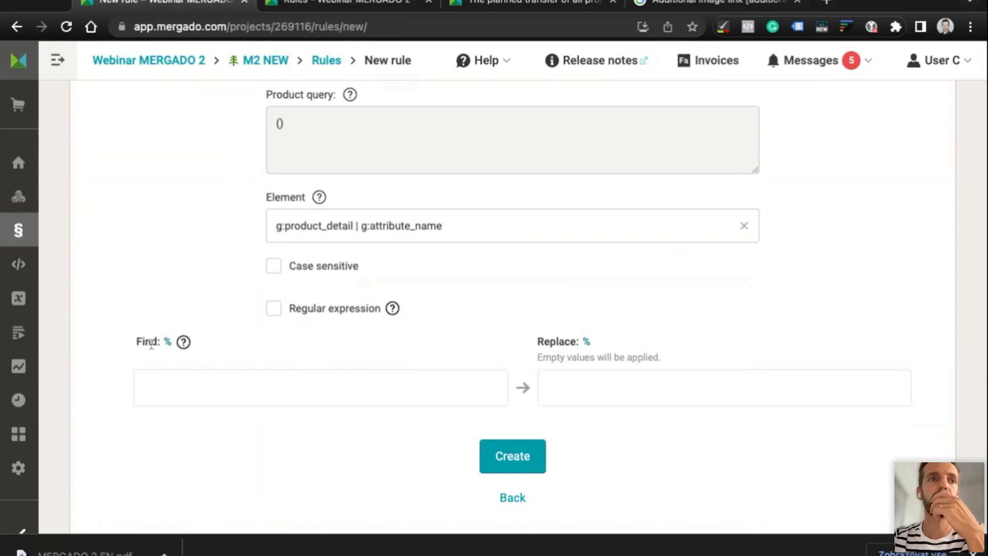
Insert the condition { g:attribute_name = "Theme" } after g:product_detail in the rule's element path
scroll(150, 342, up, 2)
scroll(151, 344, up, 1)
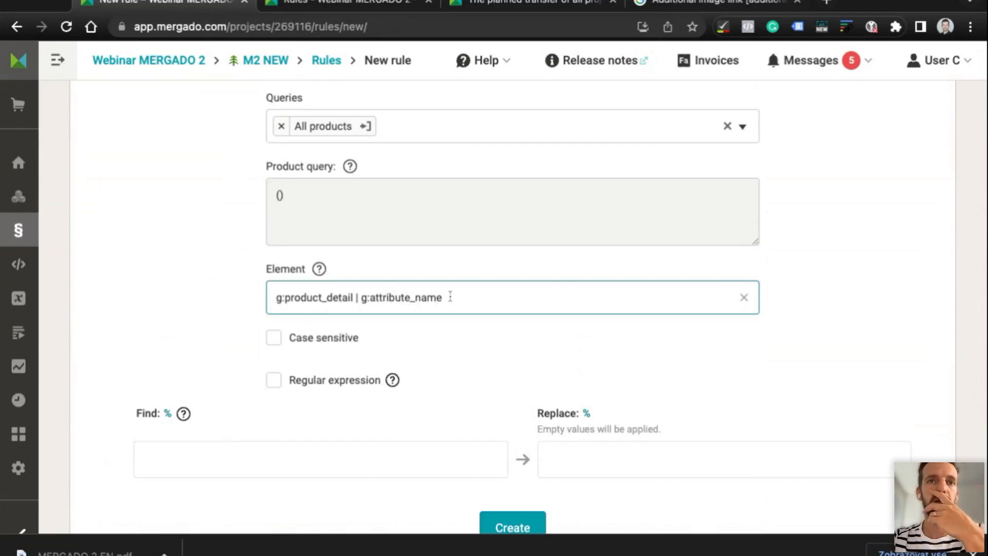
click(354, 297)
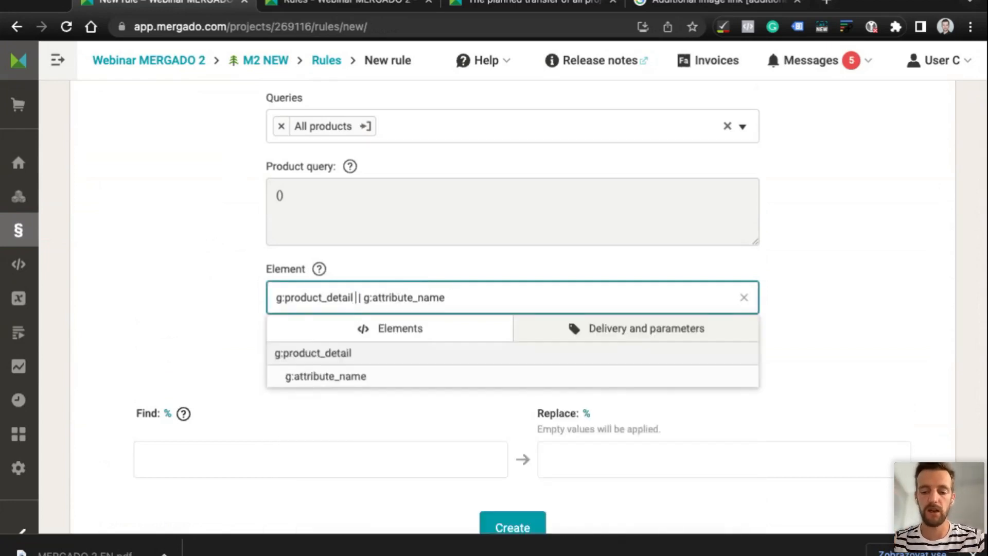
text({} |)
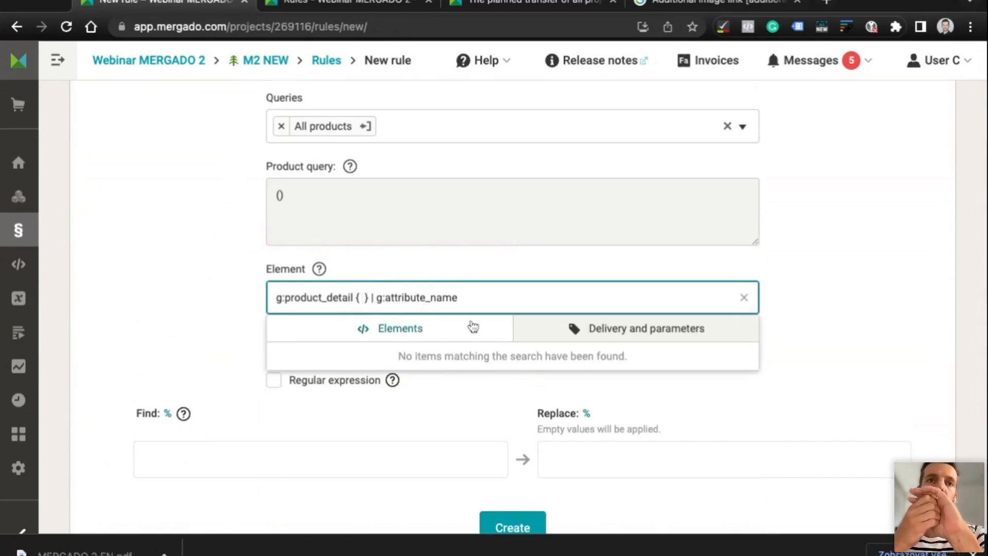
text(g)
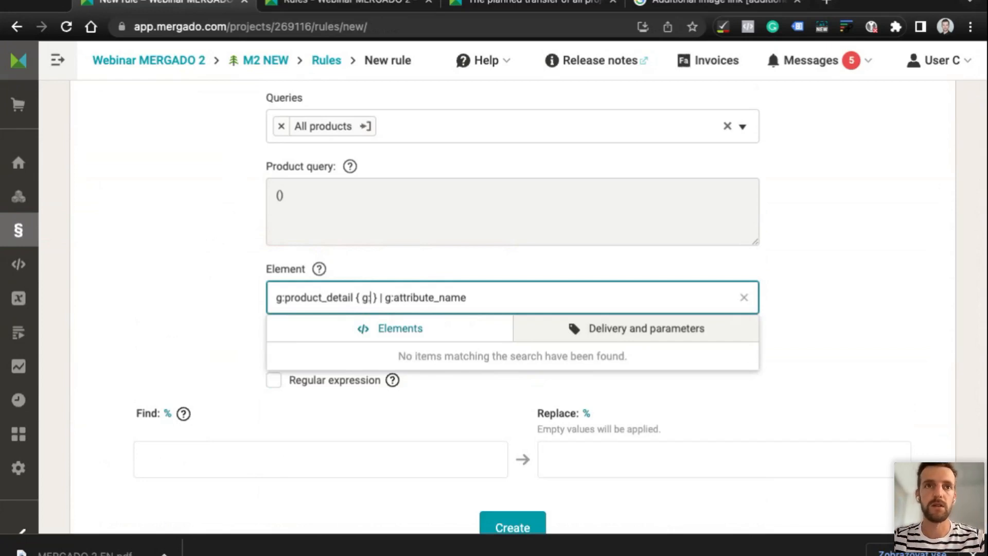
text(:)
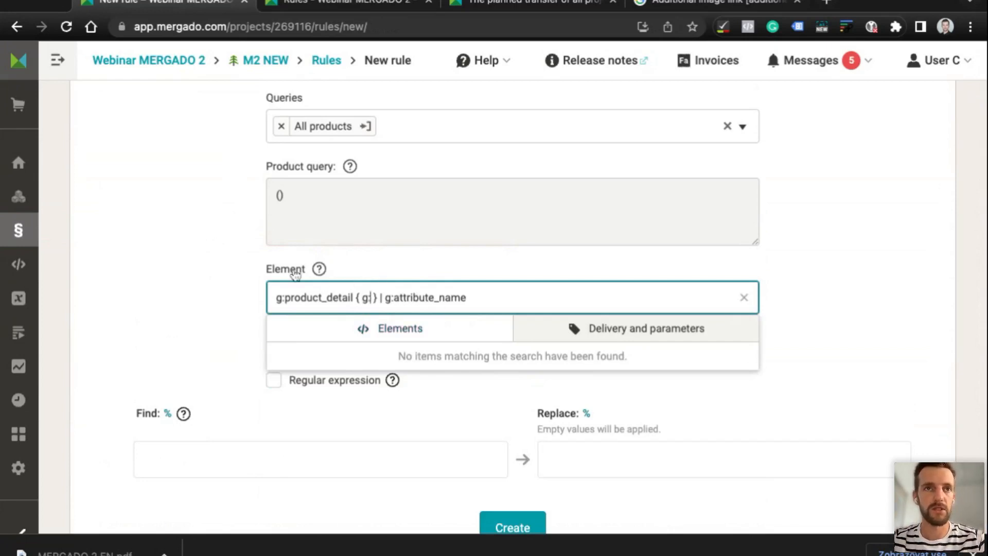
mouse_move(325, 266)
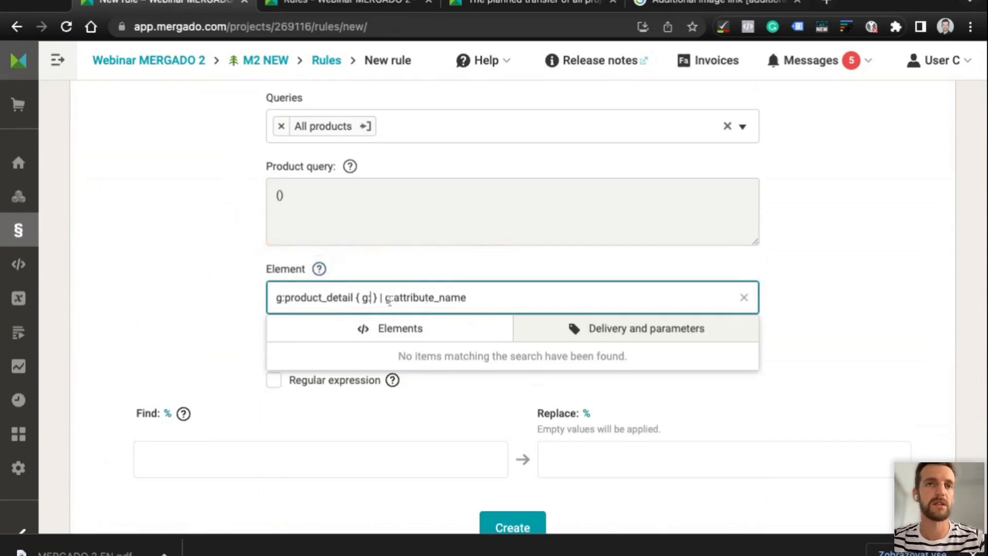
text(att)
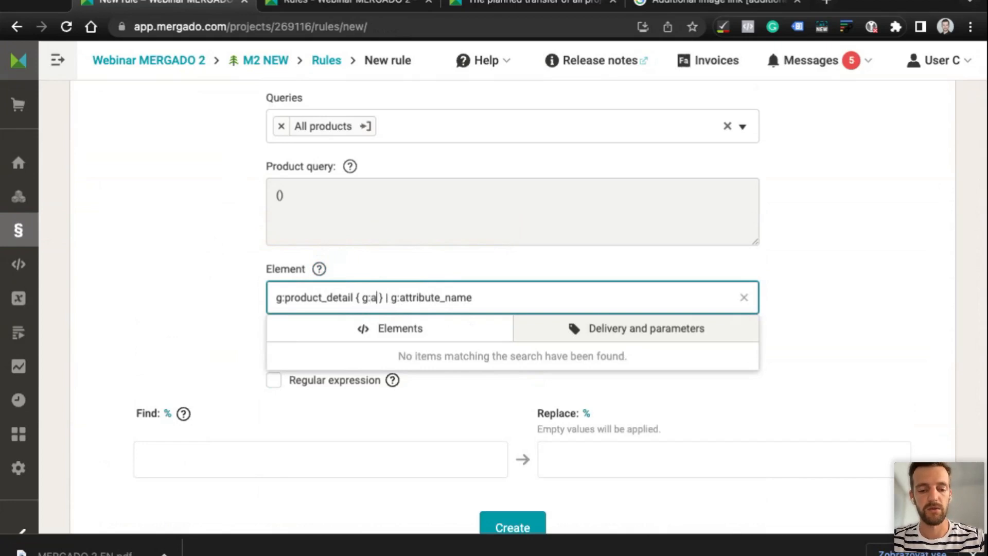
text(ribute)
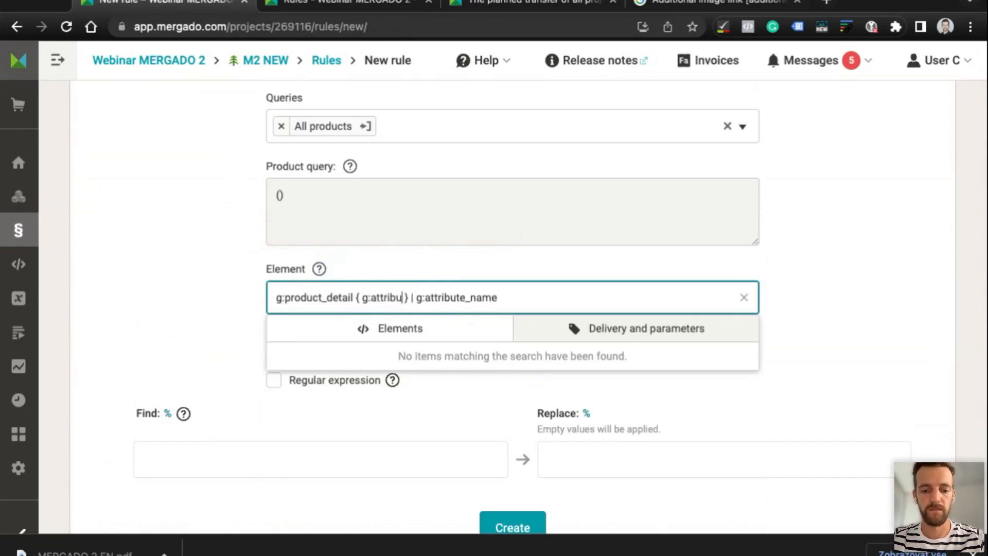
text(_name )
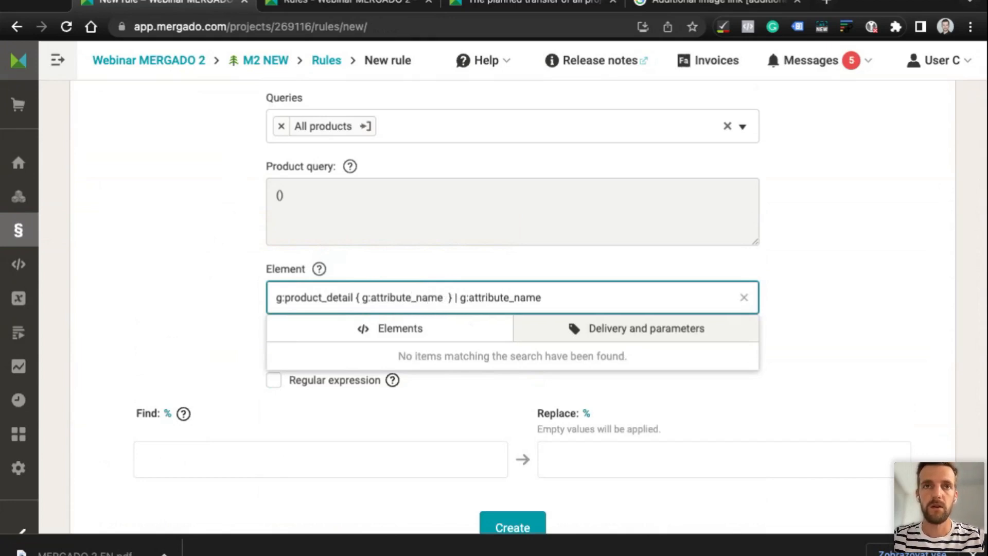
text(= ')
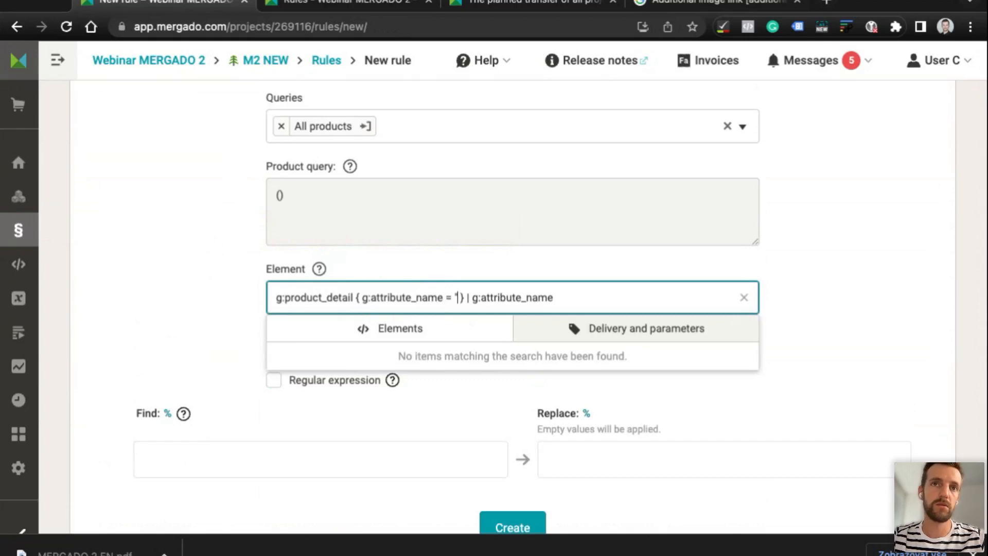
text(' )
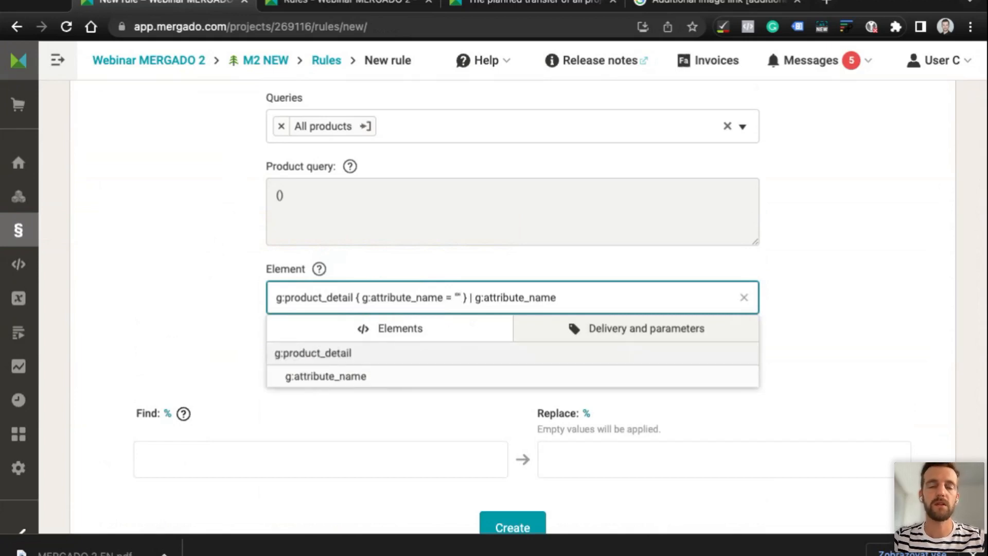
text(Theme)
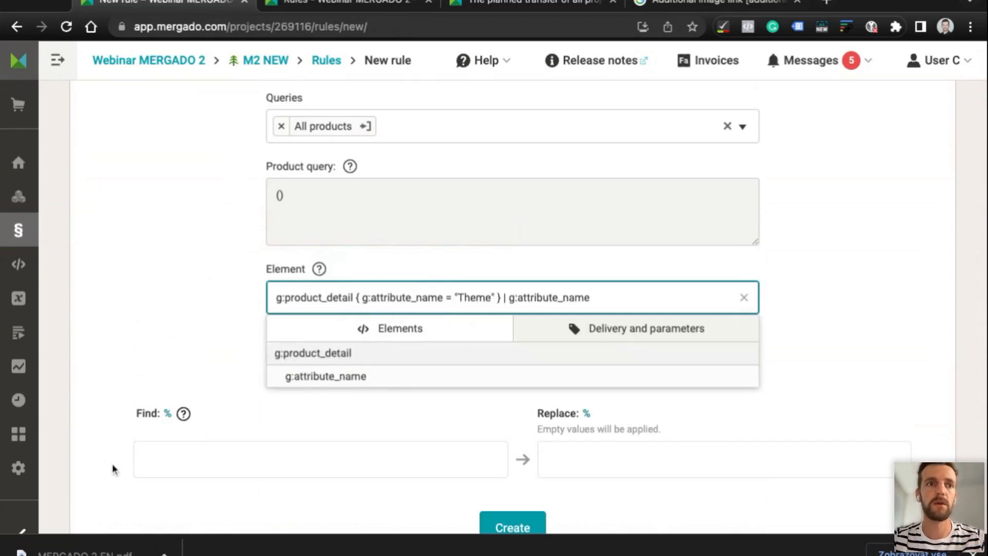
Enter "Theme" as the text to find in the first replacement row
click(174, 471)
text(Thme)
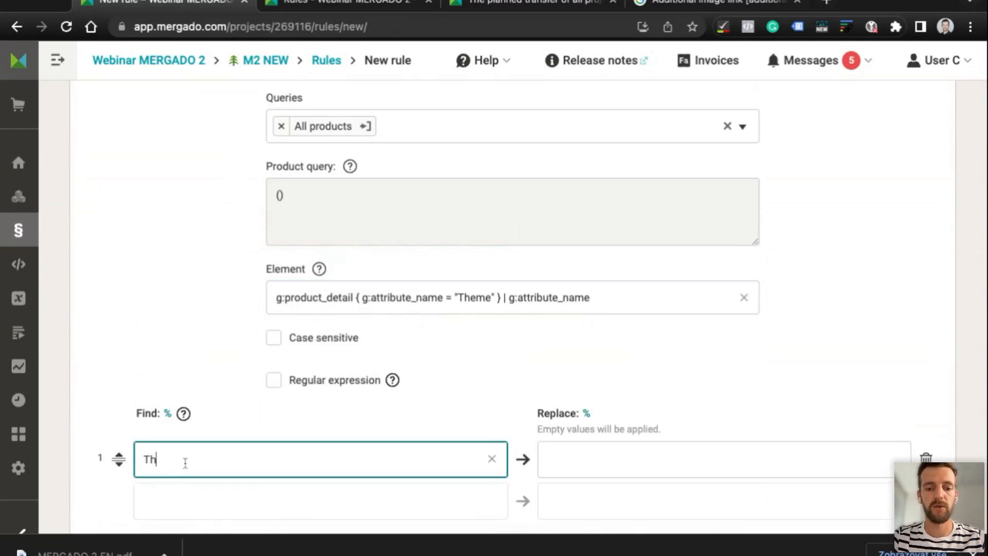
click(157, 461)
text(eme)
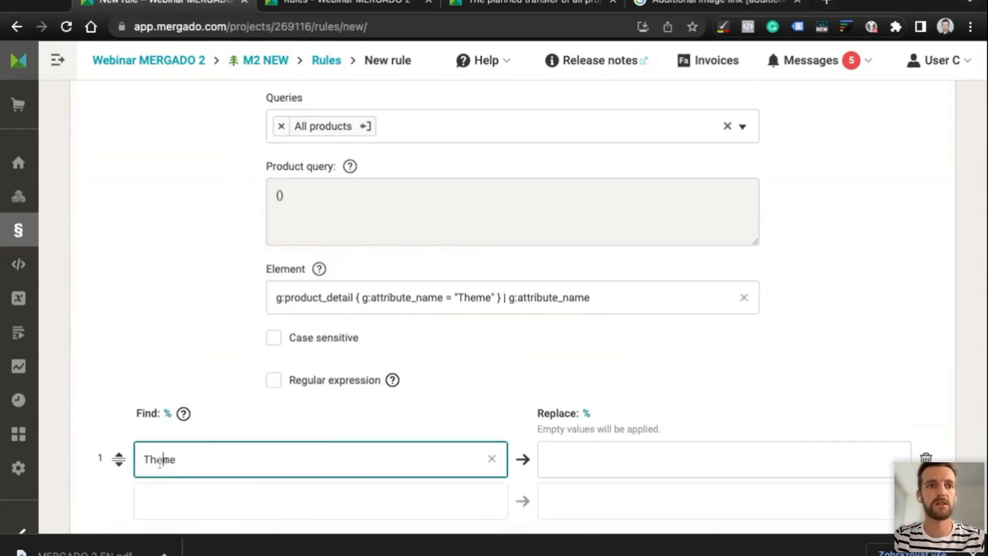
Examine the element path and highlight the g:attribute_name = "Theme" condition inside its braces
scroll(234, 298, up, 1)
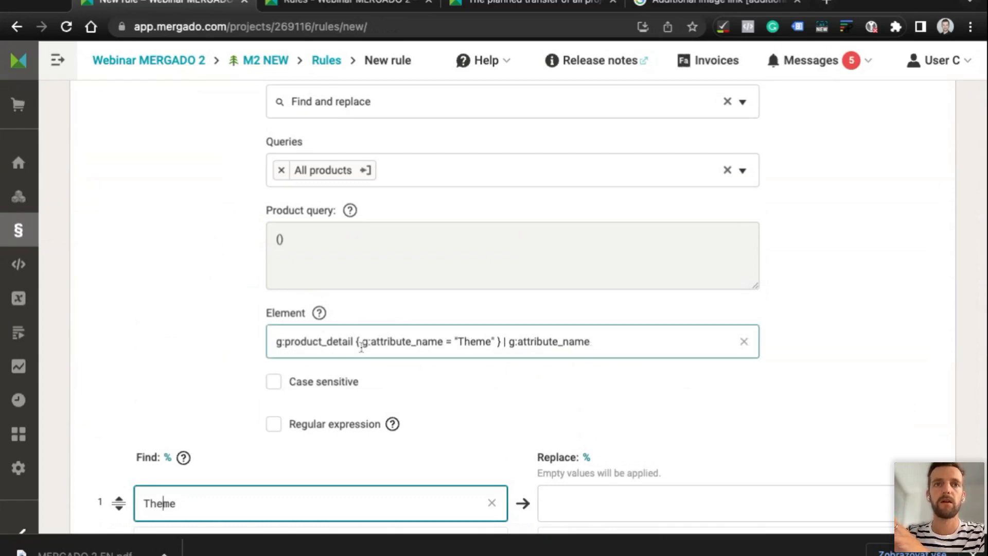
click(458, 344)
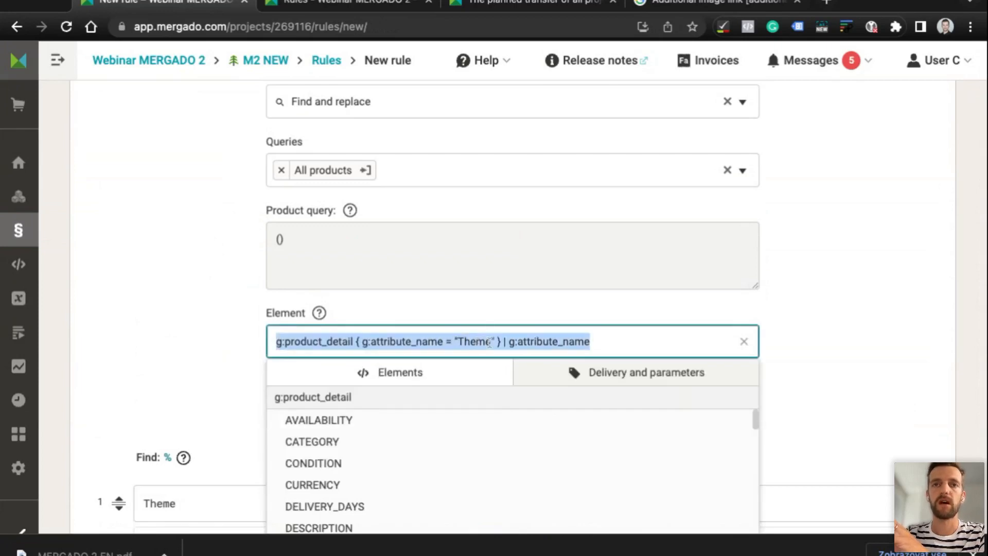
click(489, 342)
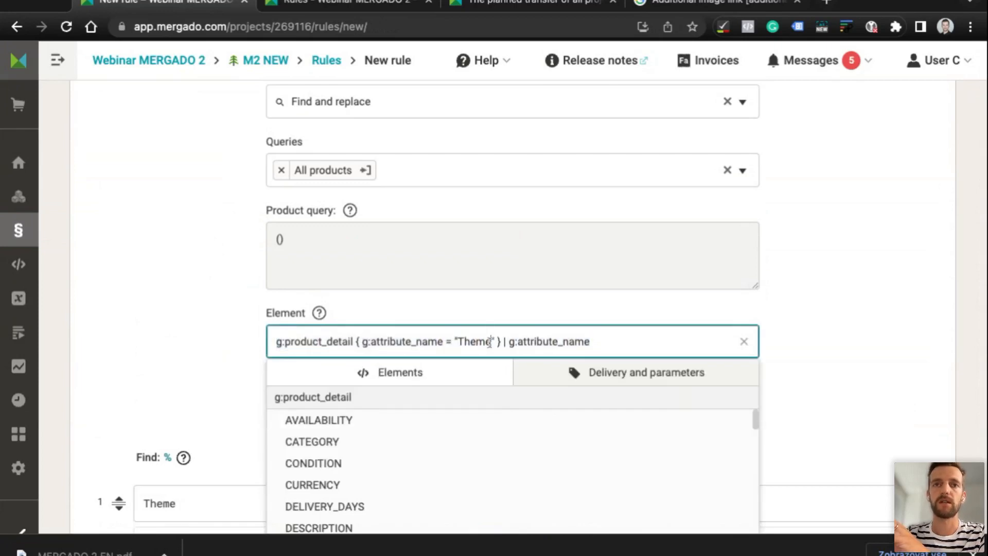
click(149, 338)
drag(364, 341, 495, 341)
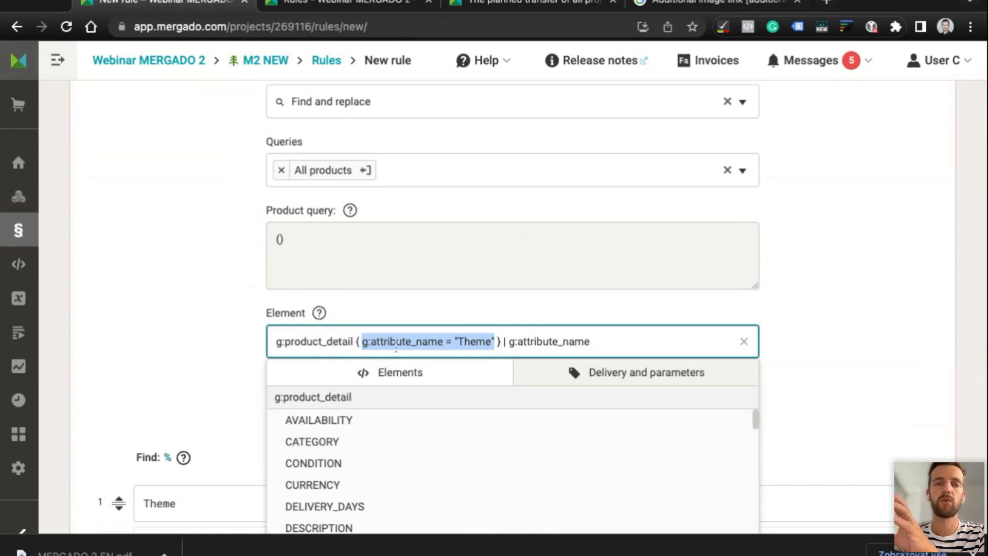
click(431, 342)
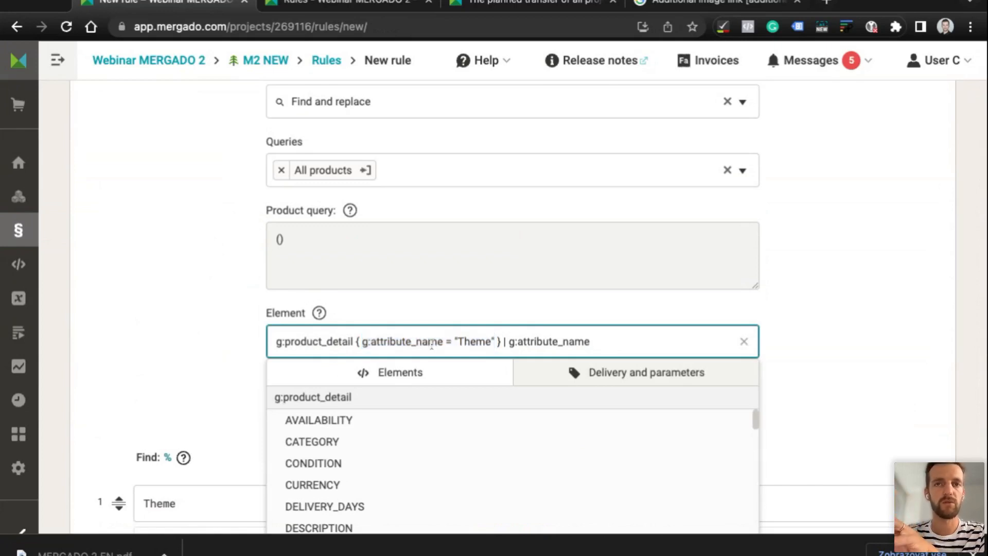
scroll(192, 307, down, 2)
click(192, 308)
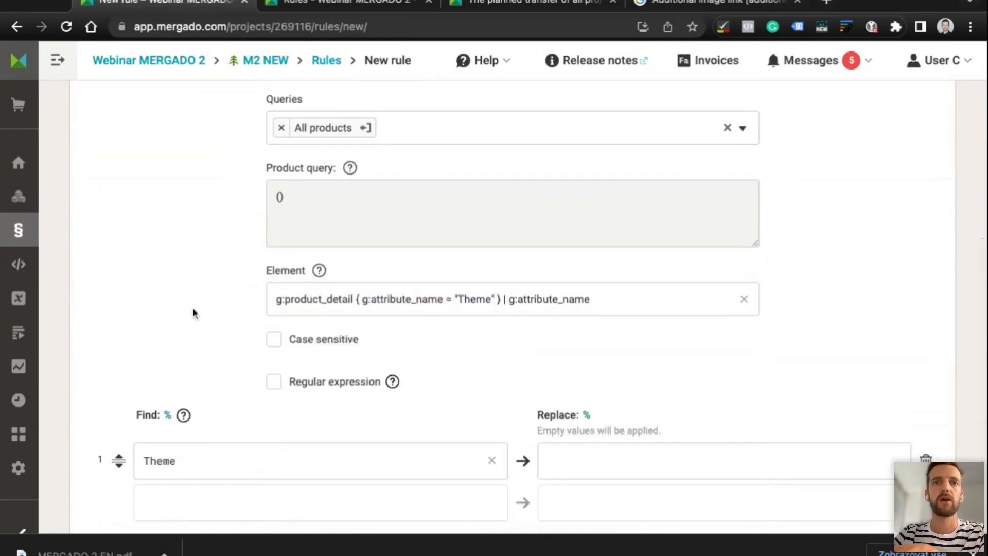
Remove the braced Theme condition from the element path, leaving g:product_detail | g:attribute_name
scroll(193, 307, down, 3)
click(357, 146)
drag(357, 147, 503, 147)
key(BackSpace)
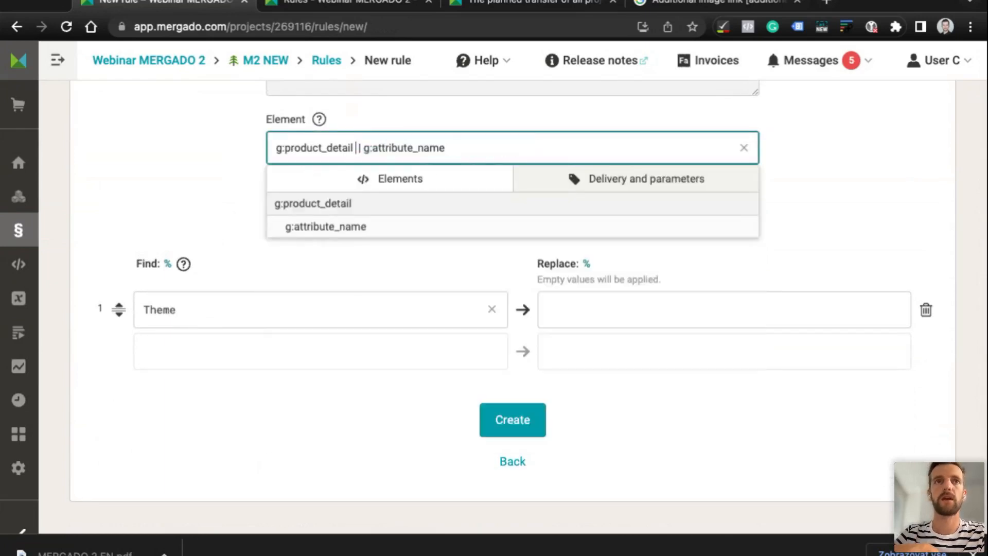
key(BackSpace)
scroll(322, 155, up, 4)
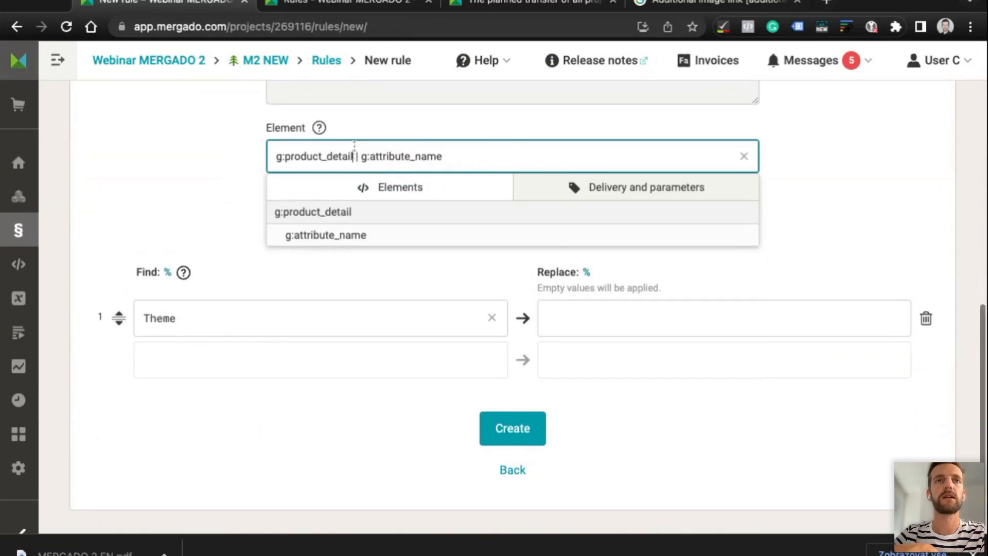
scroll(310, 129, up, 1)
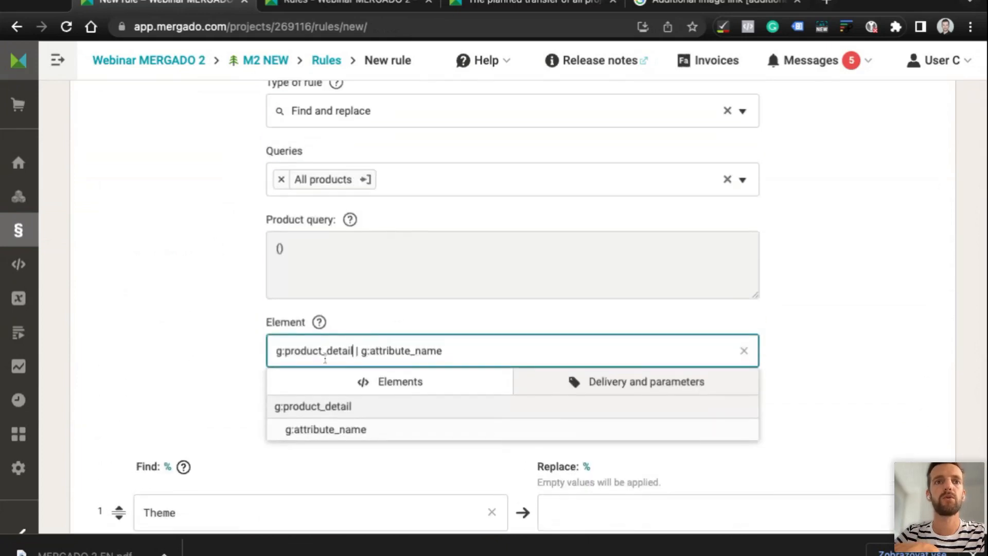
click(236, 366)
click(480, 355)
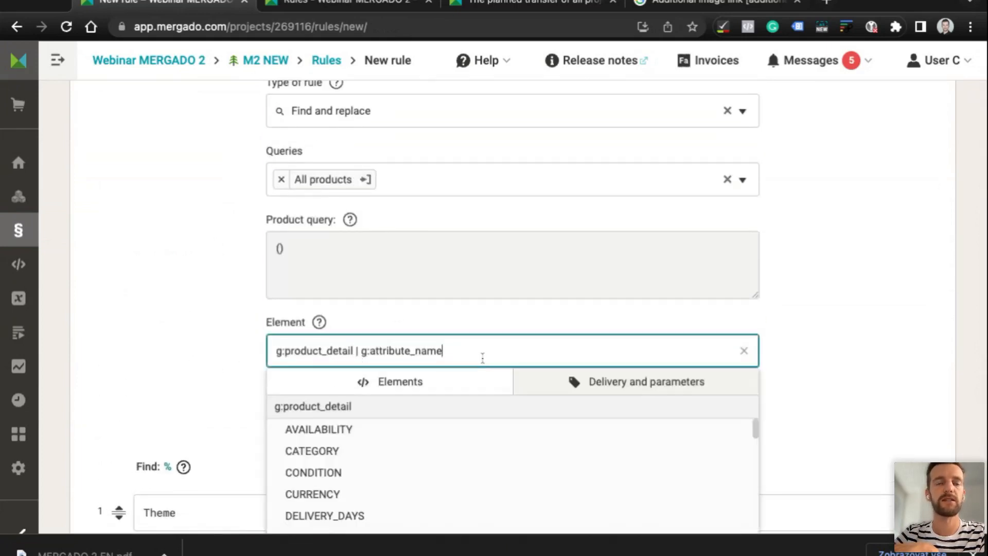
click(89, 359)
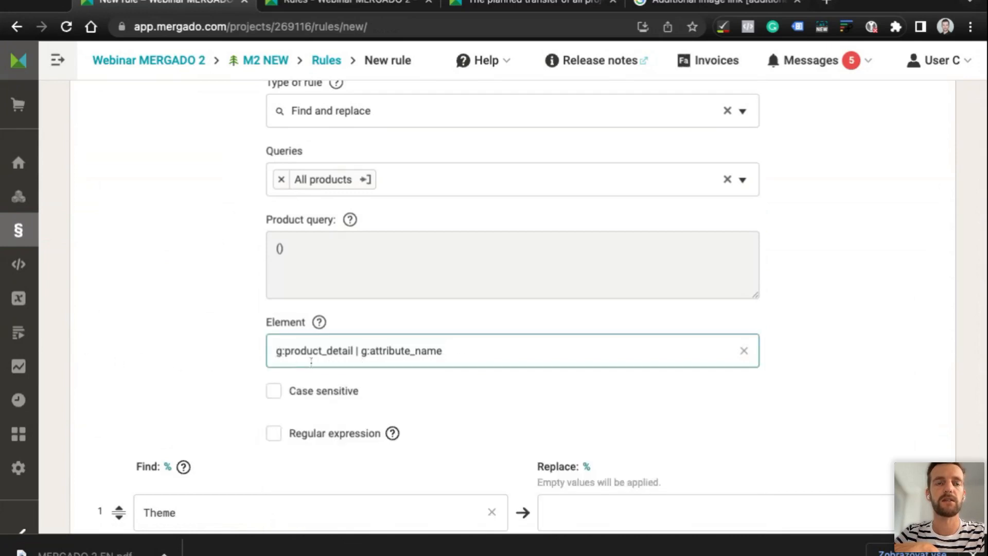
Set "Topic" as the replacement for "Theme" in the first find-and-replace row
scroll(201, 421, down, 2)
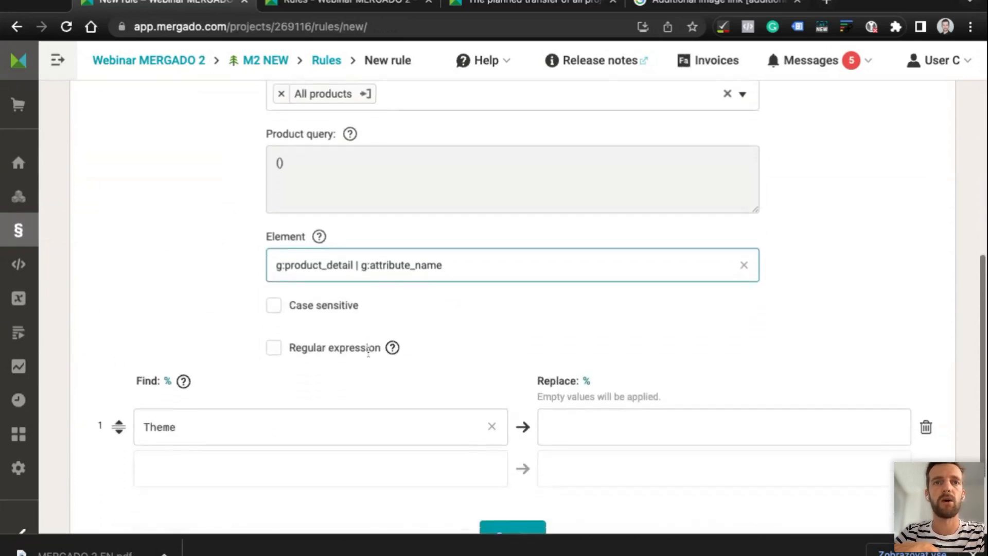
click(251, 429)
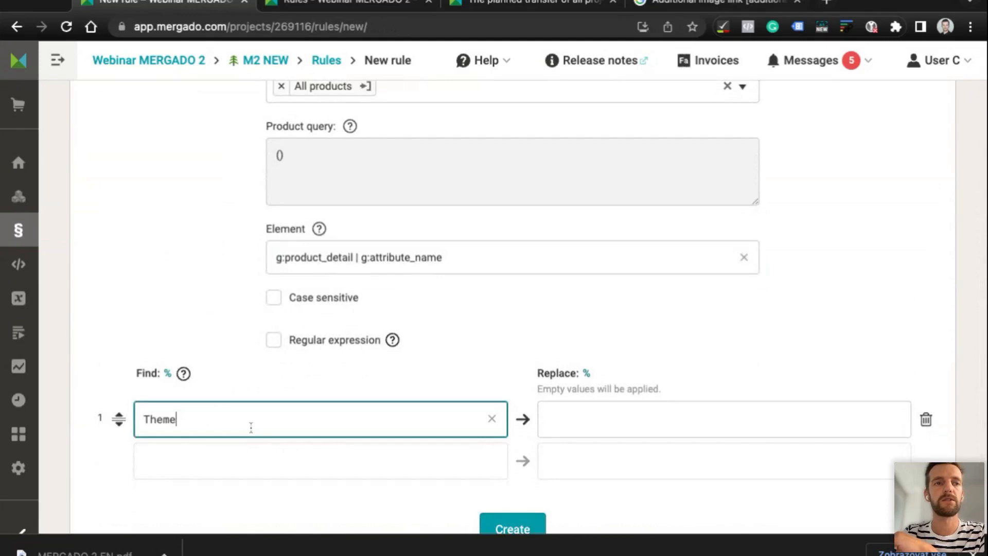
double_click(156, 419)
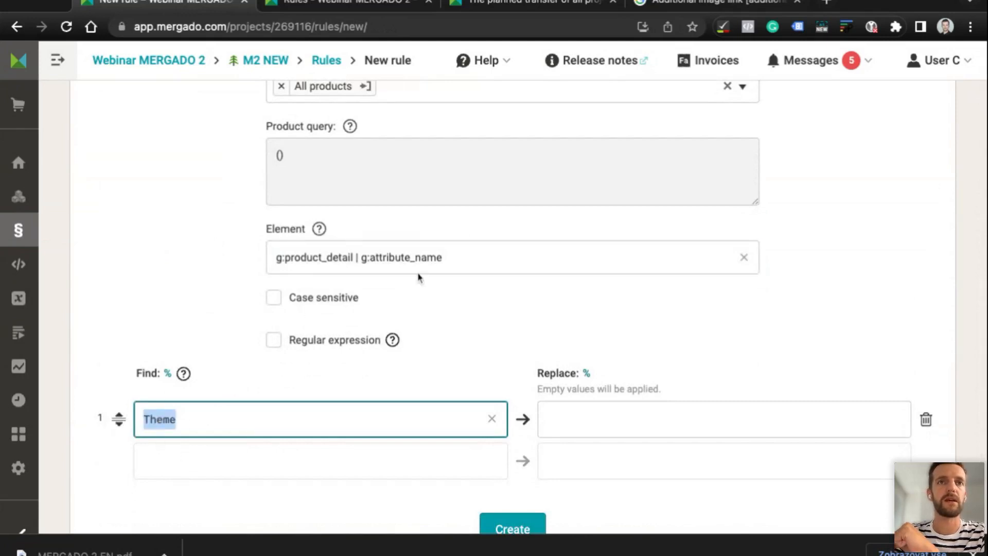
click(606, 418)
text(Topic)
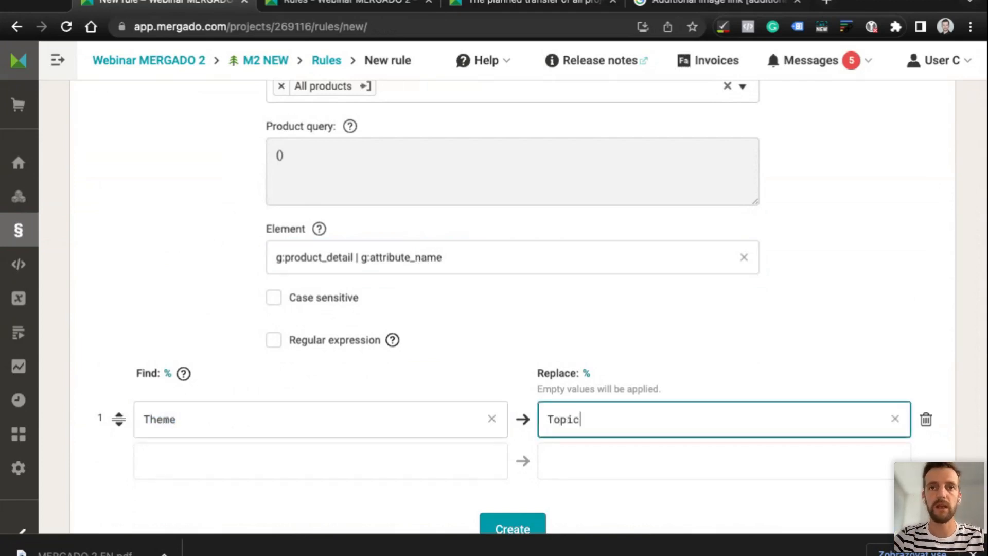
Create the rule that renames the Theme parameter and start applying the rules of the M2 NEW export
scroll(584, 422, down, 3)
click(511, 418)
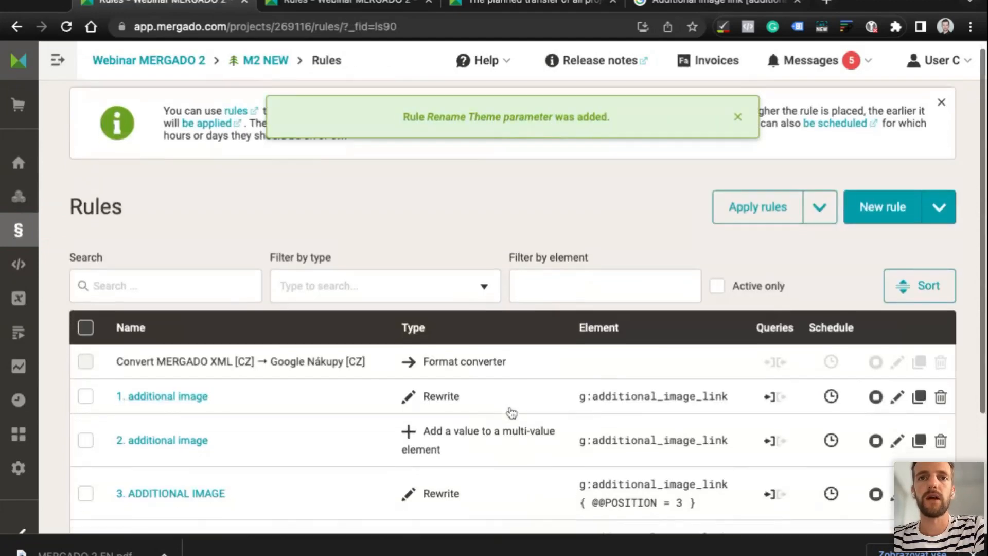
scroll(511, 414, down, 2)
click(825, 137)
click(782, 176)
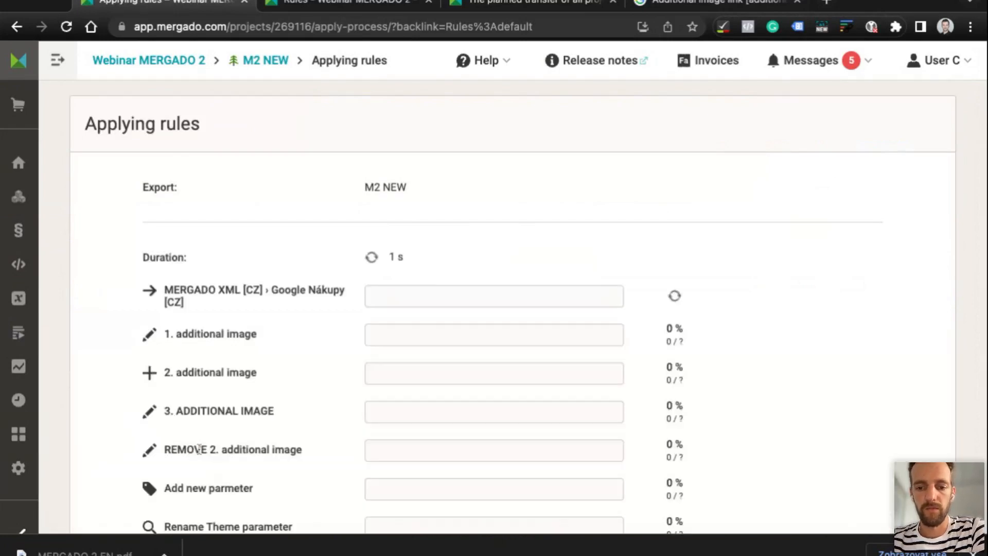
Open the product list, refresh it, and check the renamed attribute name and its value in the first product's g:product_detail elements
click(18, 198)
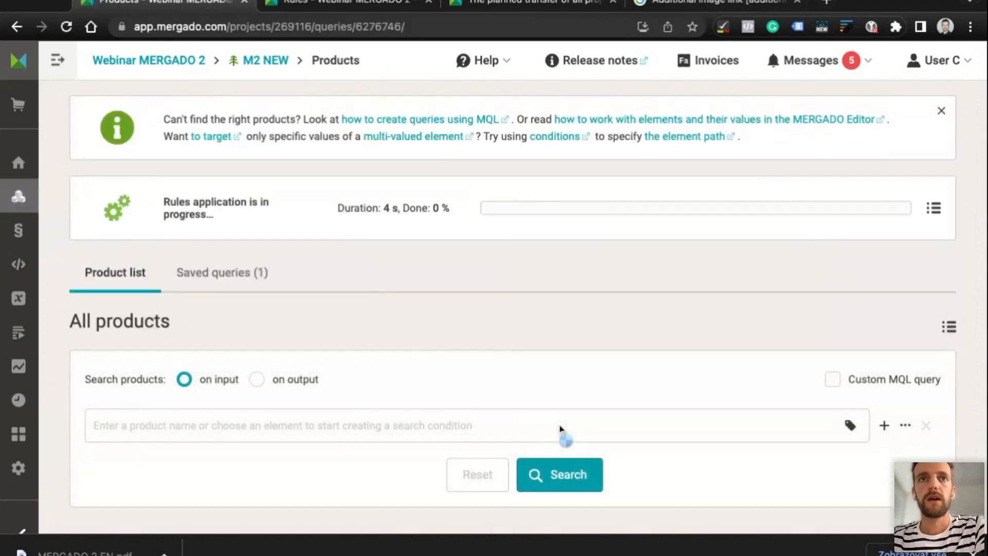
click(66, 28)
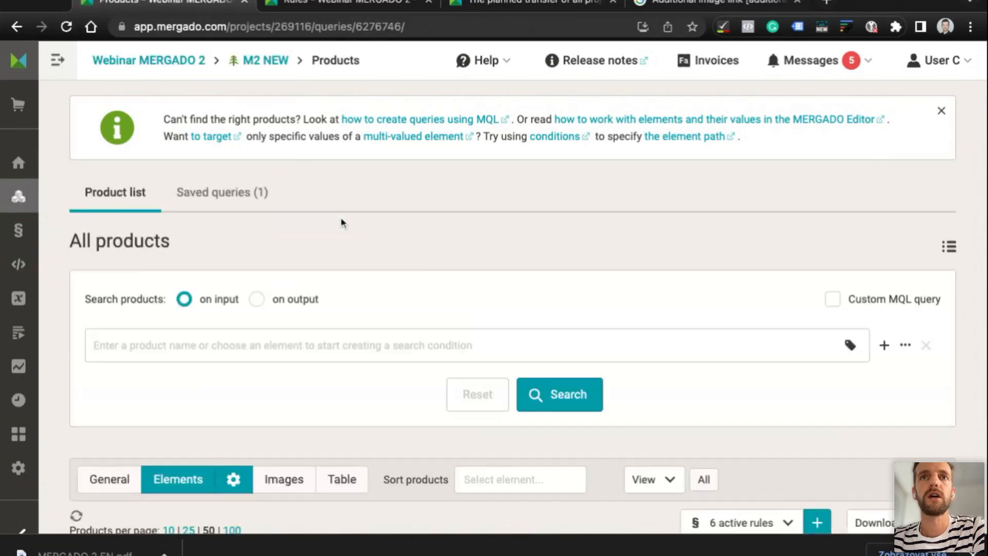
scroll(341, 222, down, 10)
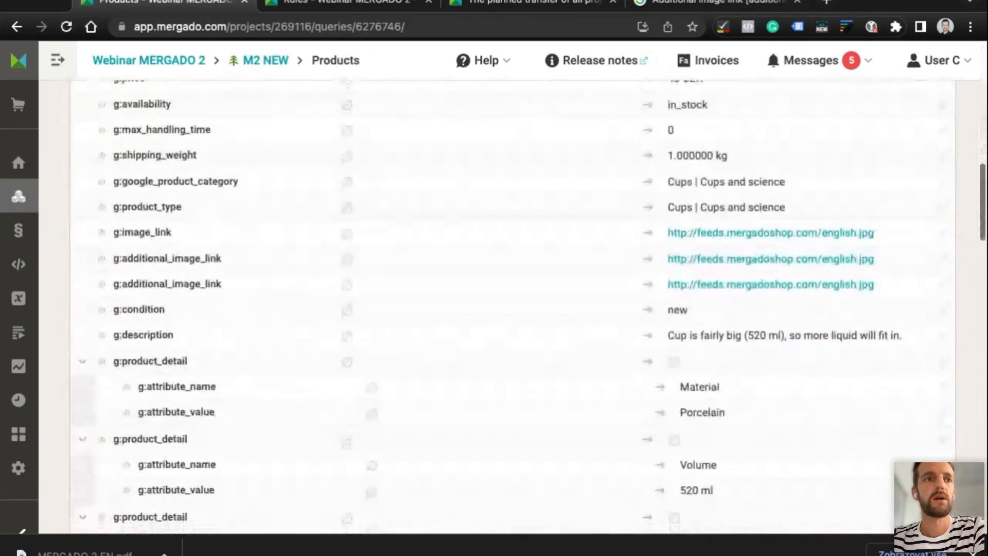
scroll(523, 308, down, 3)
double_click(696, 369)
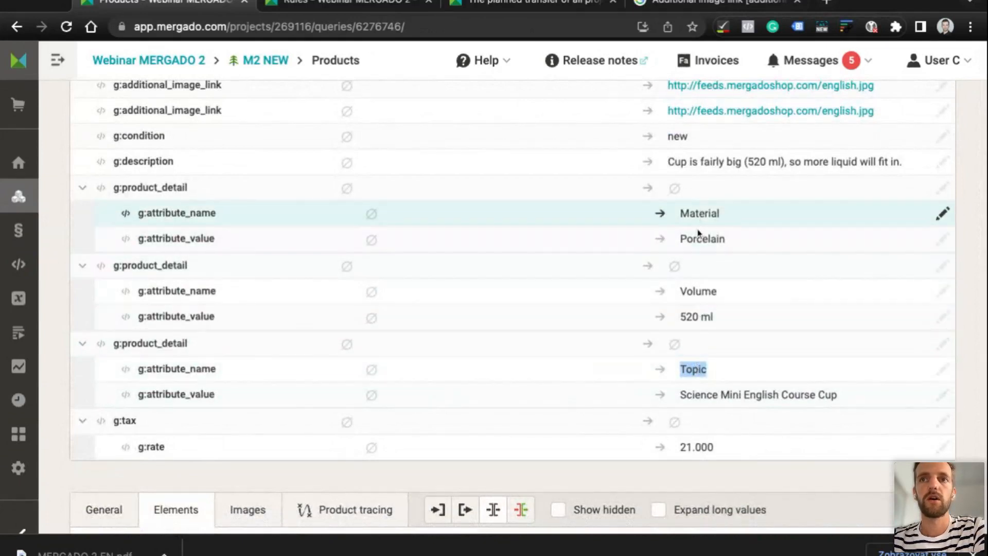
double_click(693, 371)
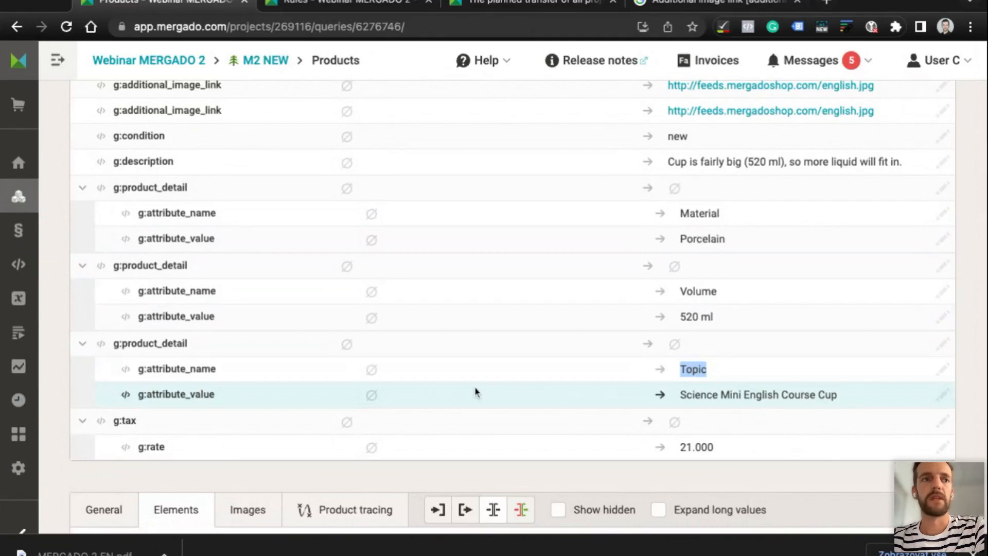
triple_click(156, 394)
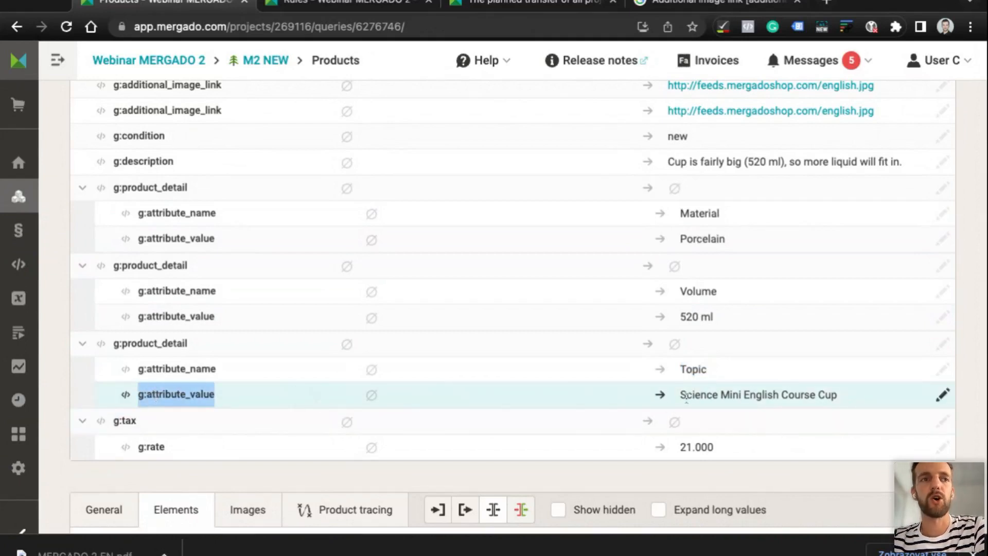
Examine the first product's g:title output value and compare it with the product's images
scroll(686, 396, up, 7)
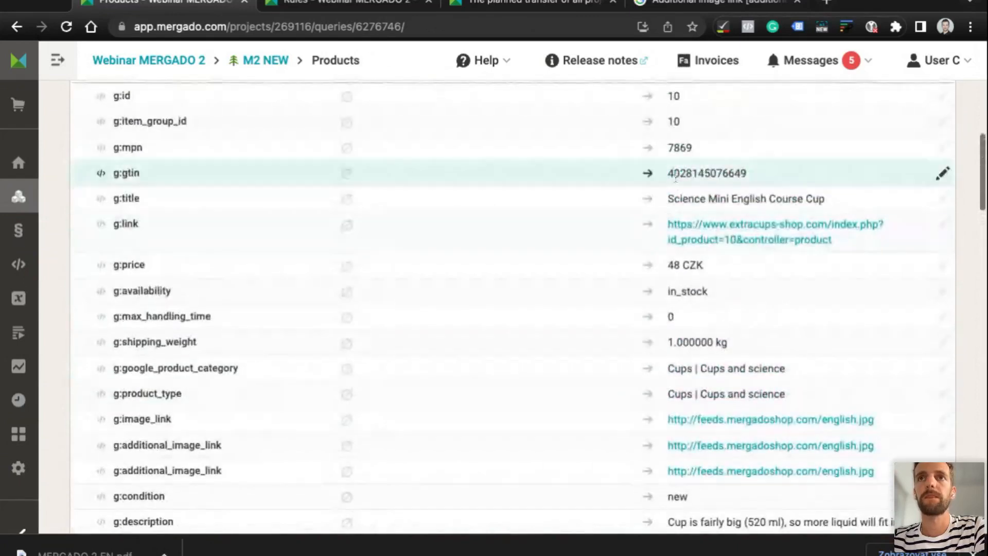
triple_click(679, 199)
scroll(685, 226, down, 1)
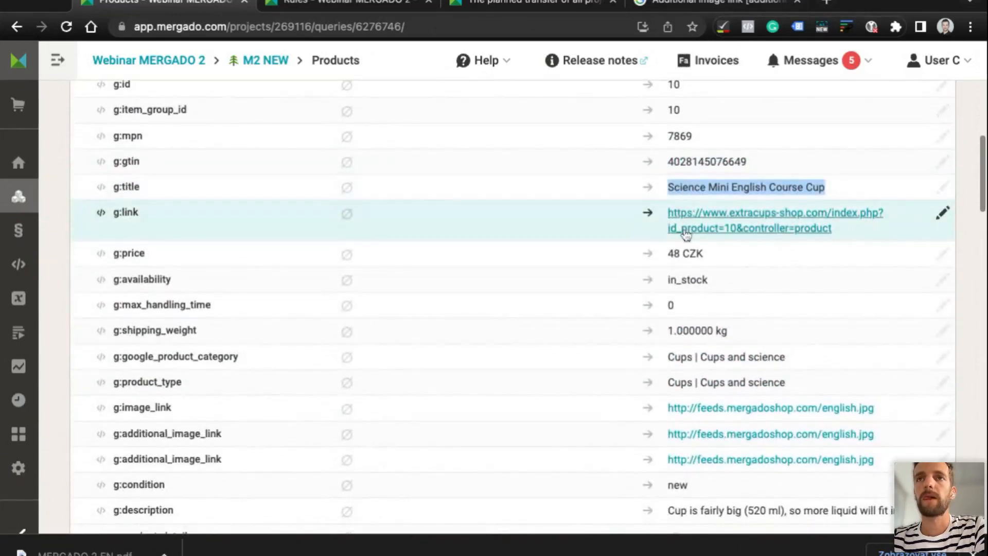
scroll(472, 221, up, 4)
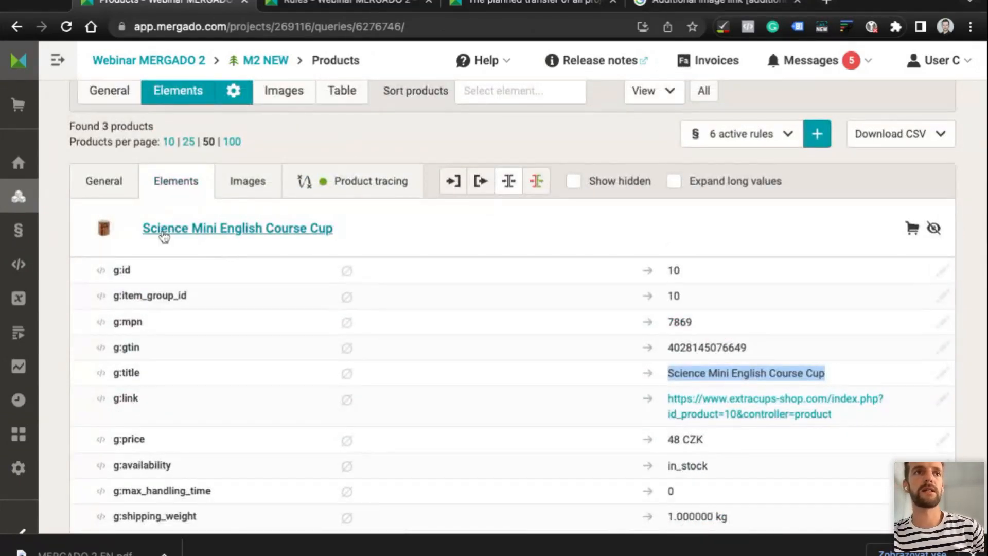
click(233, 179)
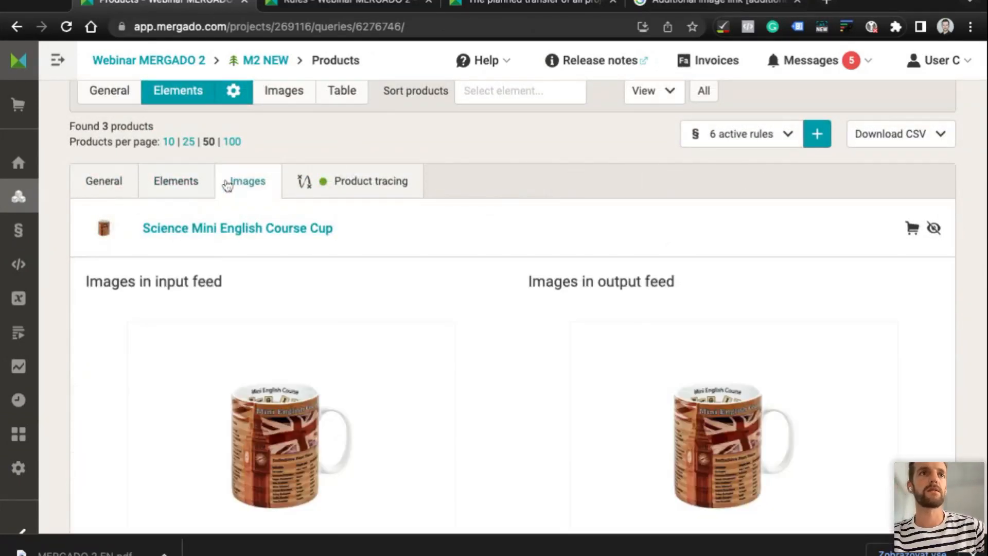
click(174, 184)
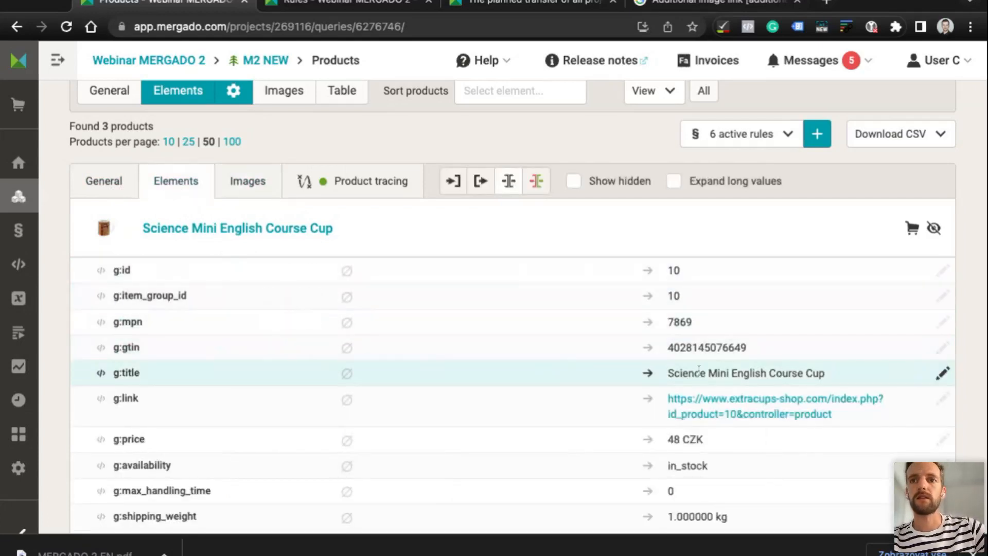
Compare the wording of the cup's g:title with the g:attribute_value of its Topic parameter
drag(669, 375, 804, 376)
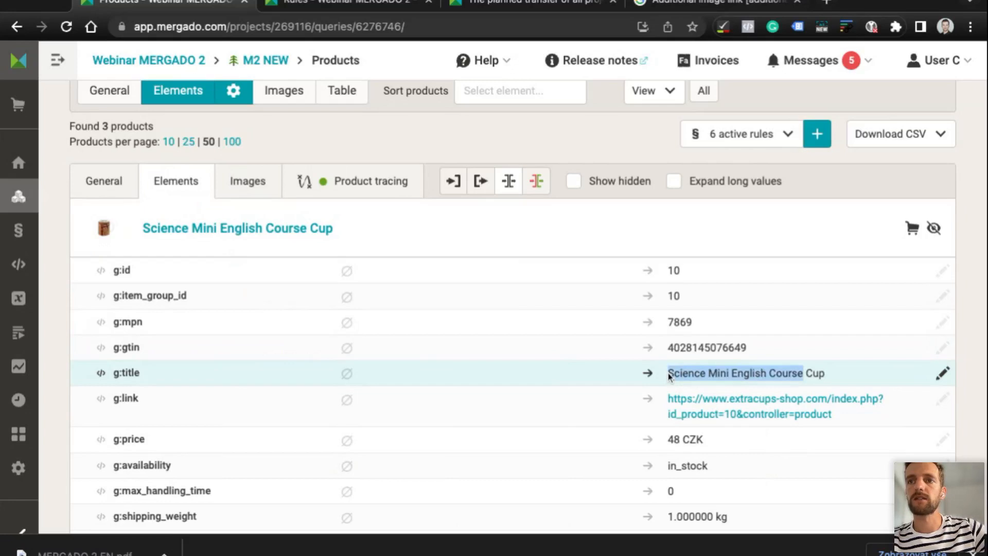
click(804, 374)
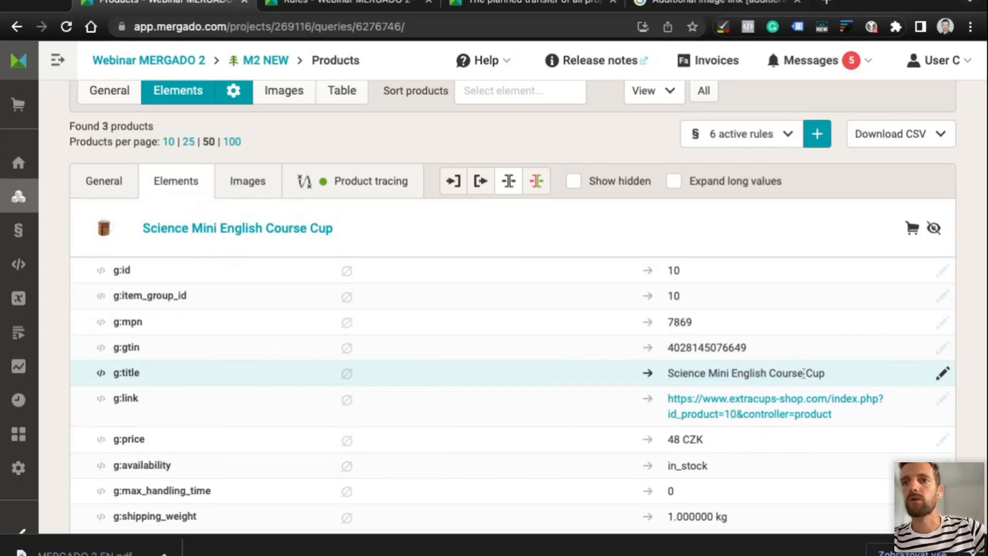
drag(829, 378, 798, 376)
scroll(798, 378, down, 10)
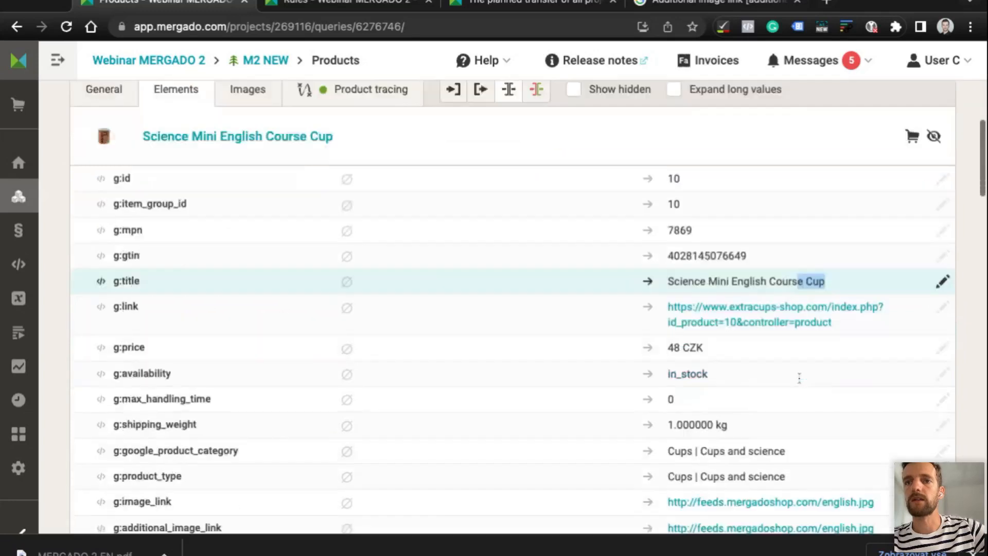
triple_click(803, 358)
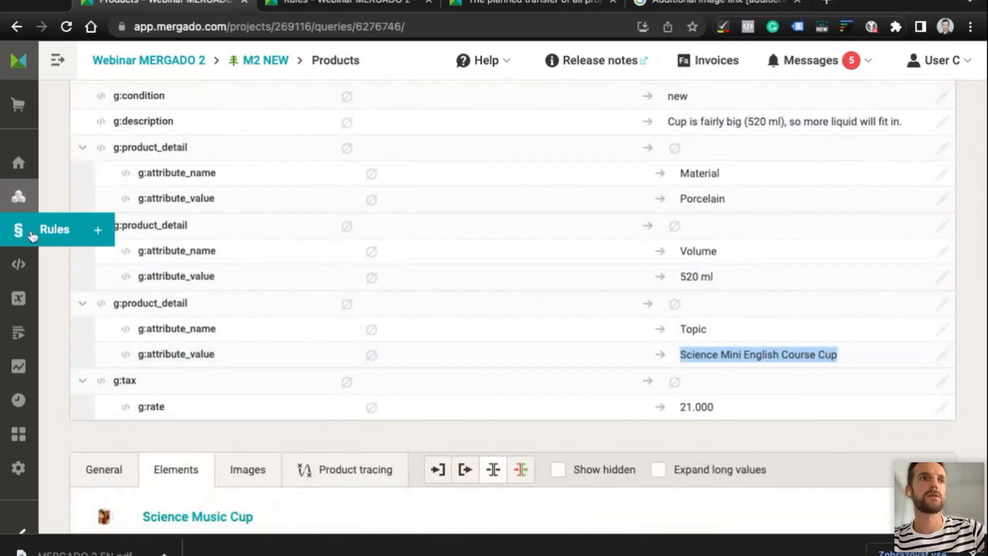
Start a new rule and name it "Remove Cup from parrameter"
click(98, 230)
scroll(624, 379, down, 5)
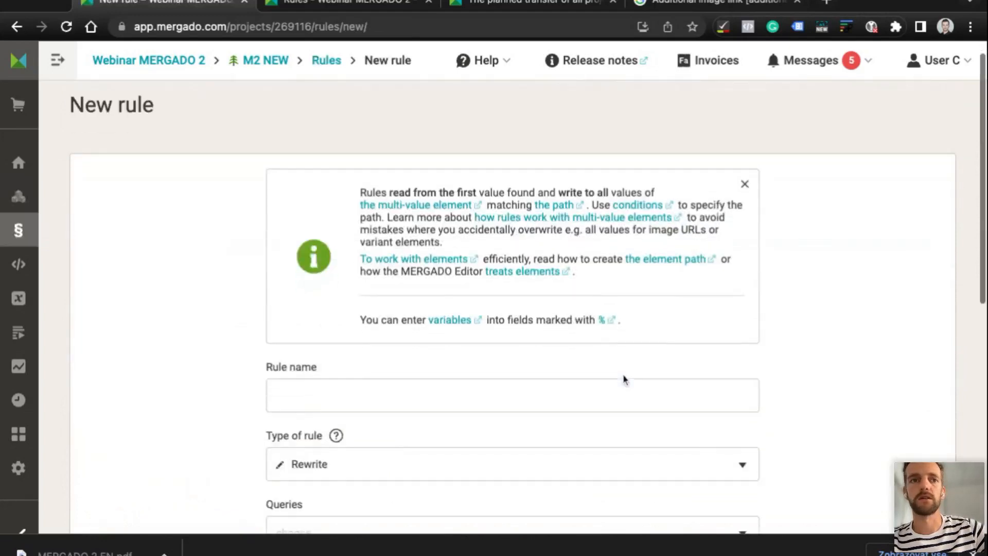
click(299, 135)
text(Remove Cup)
text( fo)
text(rm parrameter)
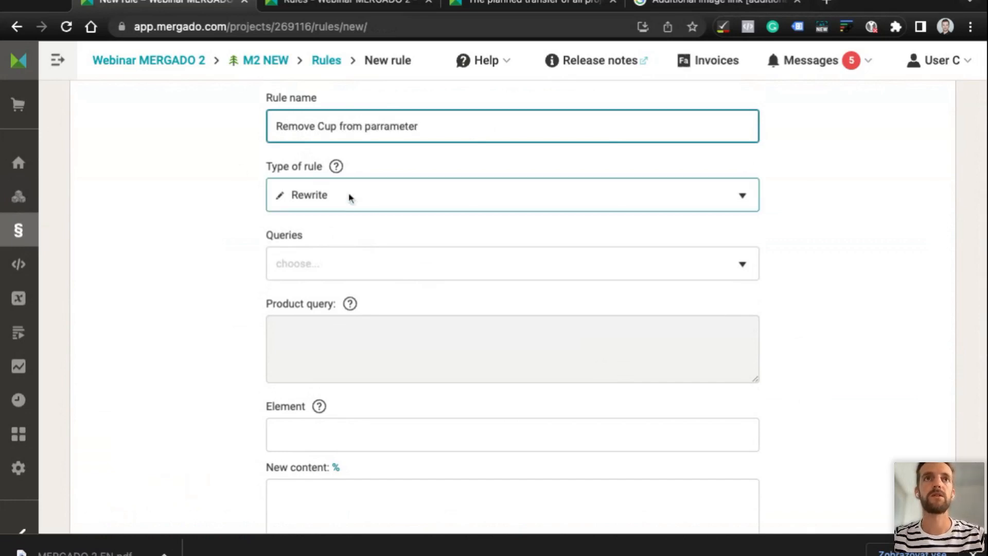
Set the rule type to Find and replace and choose the all-products query
click(346, 194)
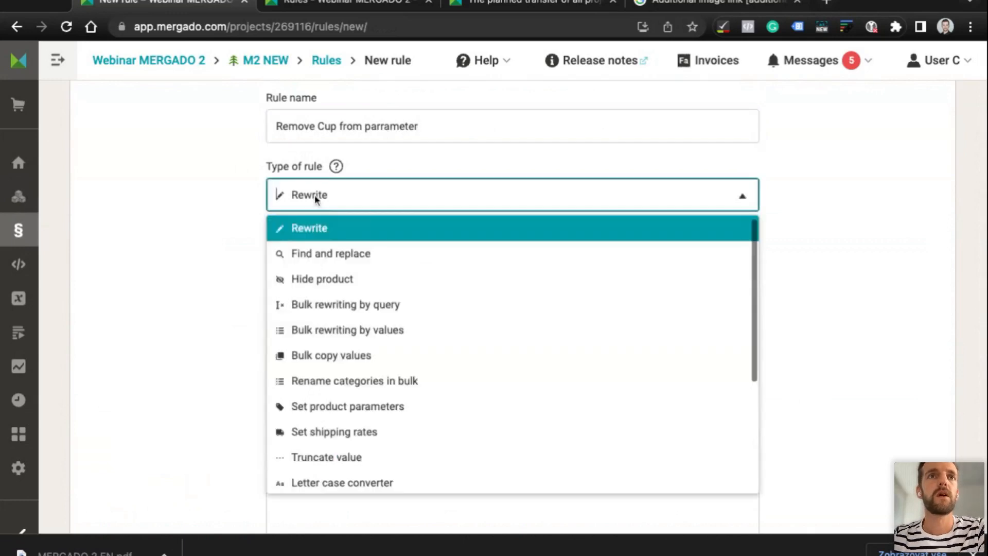
click(327, 251)
scroll(124, 250, down, 2)
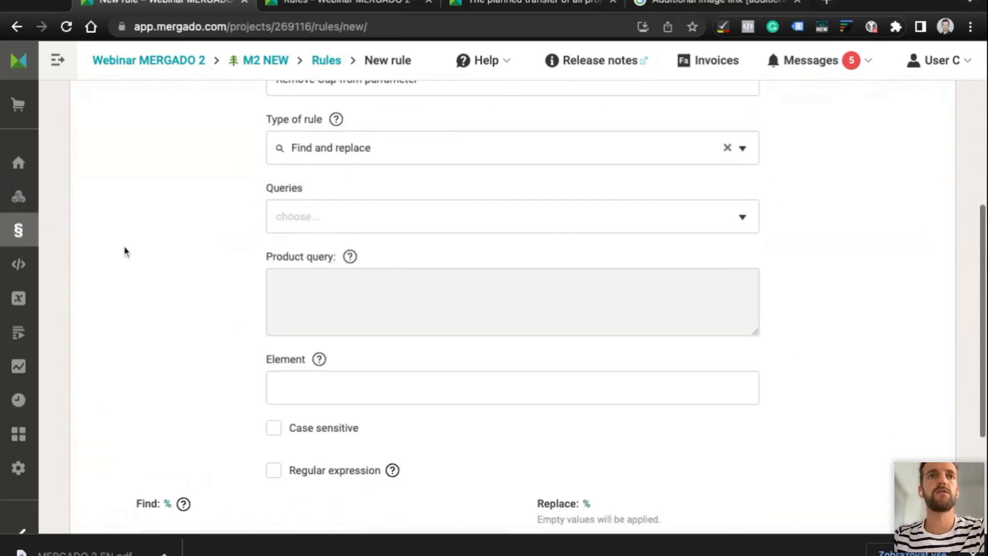
click(298, 217)
click(292, 254)
click(206, 268)
scroll(205, 268, down, 1)
scroll(205, 268, down, 3)
Find elements matching "nam" and choose g:product_detail | g:attribute_name as the rule's element
click(308, 181)
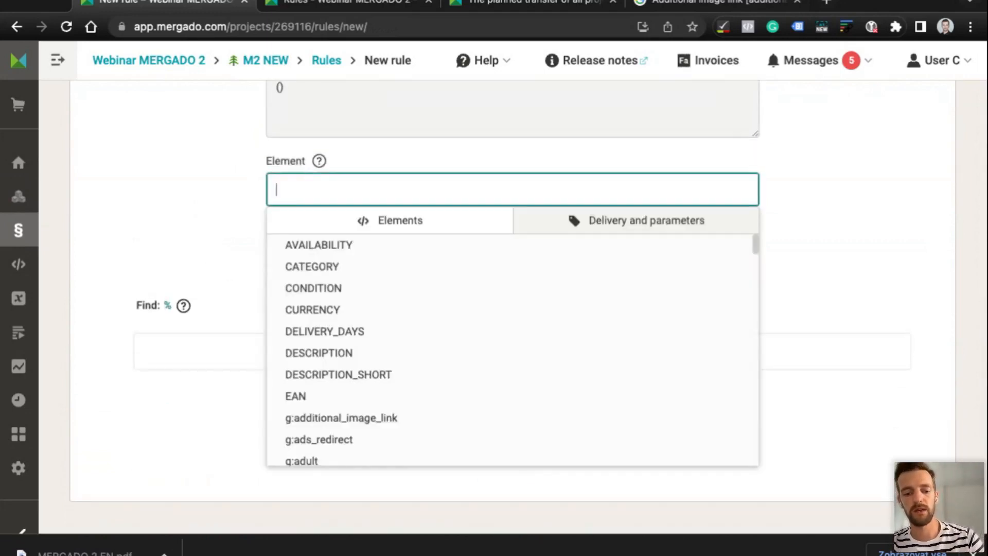
text(nam)
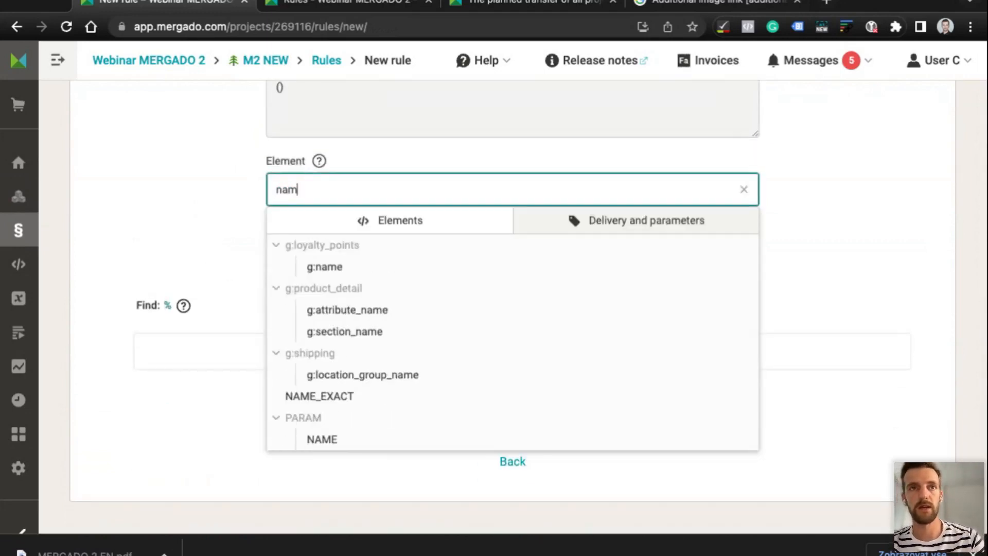
click(360, 310)
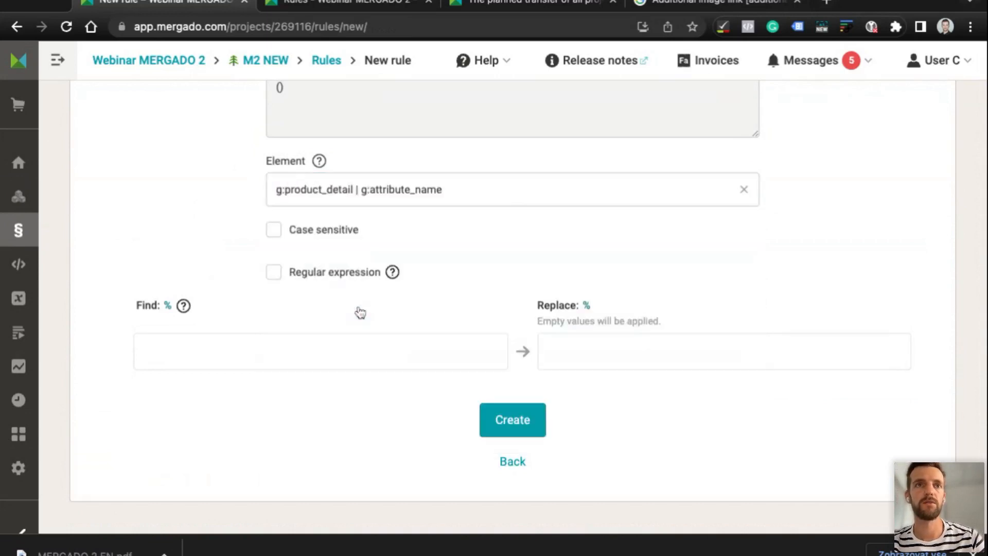
click(354, 190)
click(159, 181)
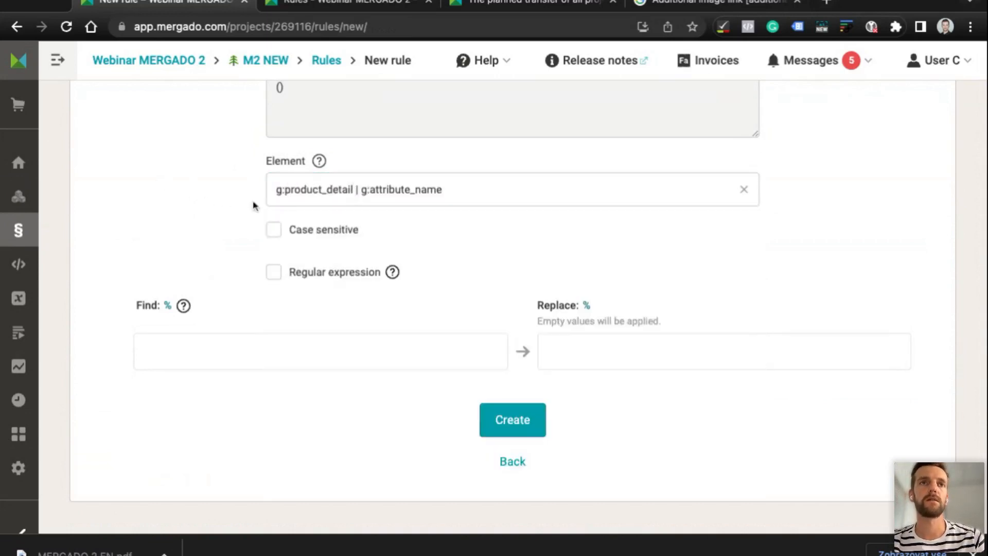
Insert an empty pair of condition braces after g:product_detail in the element path
click(354, 190)
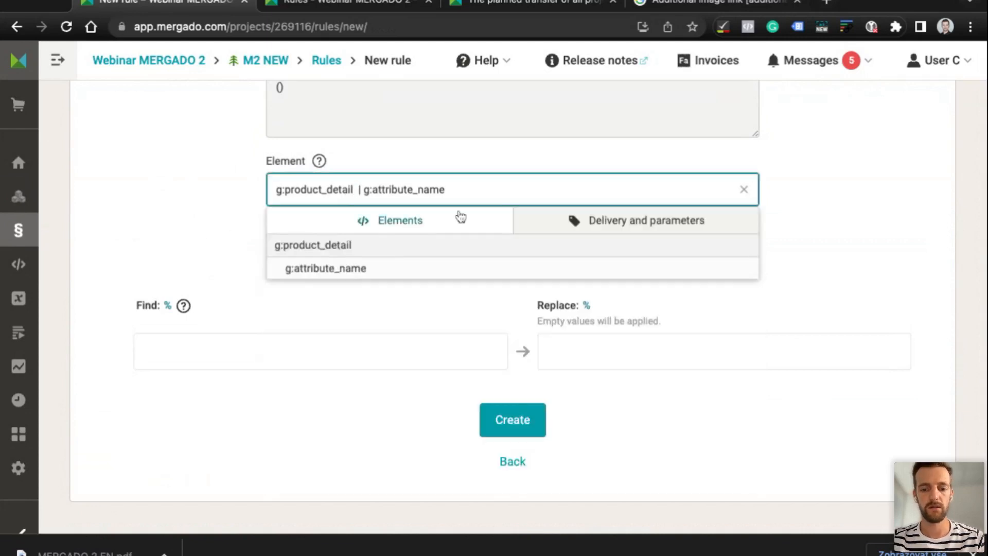
text({})
key(Left)
key(Left)
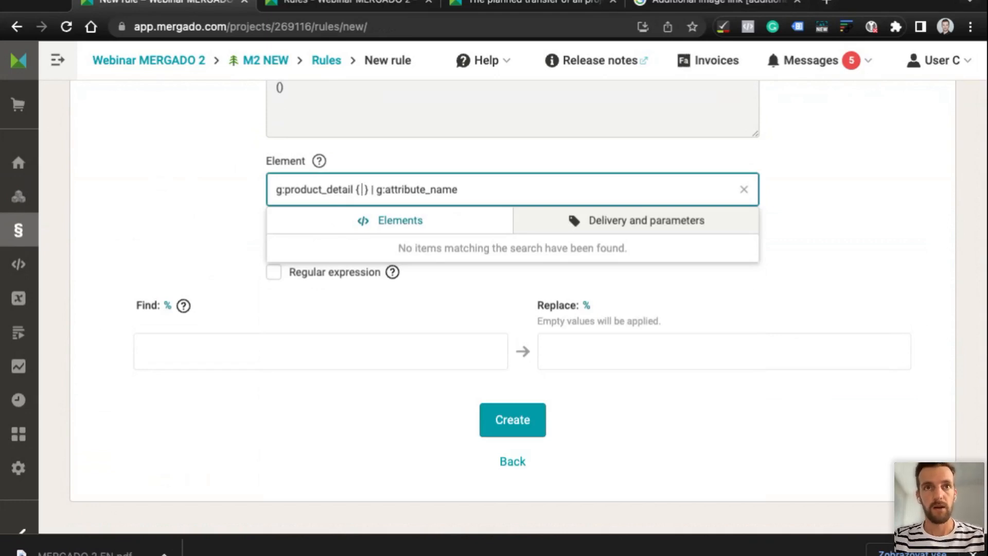
Change the nested element at the end of the path to g:attribute_value
key(shift+Left)
key(shift+Left)
key(shift+Left)
key(shift+Left)
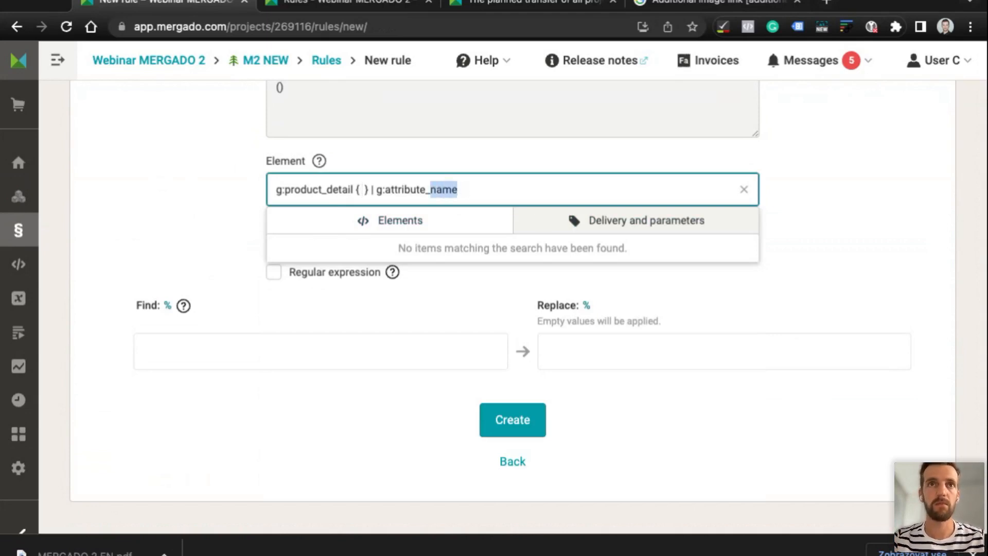
key(BackSpace)
text(valu)
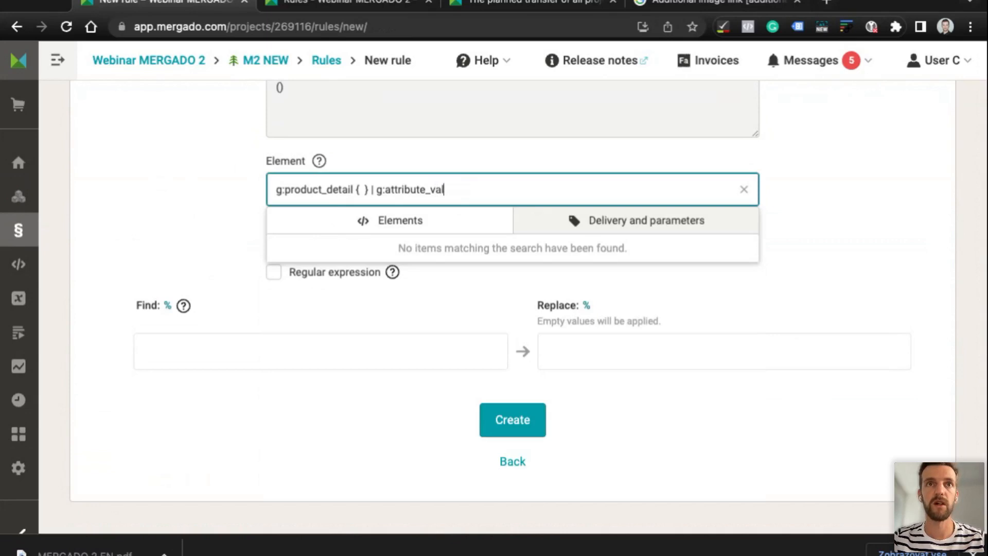
Fill the braces in the element path with the condition g:attribute_name = "Topic"
click(362, 189)
text(g:attru)
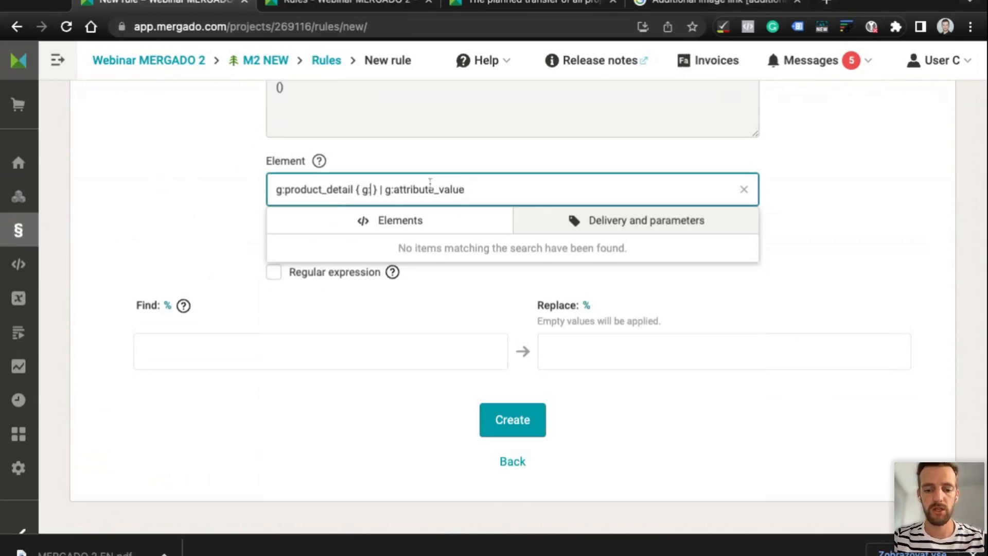
key(BackSpace)
text(ibute_n)
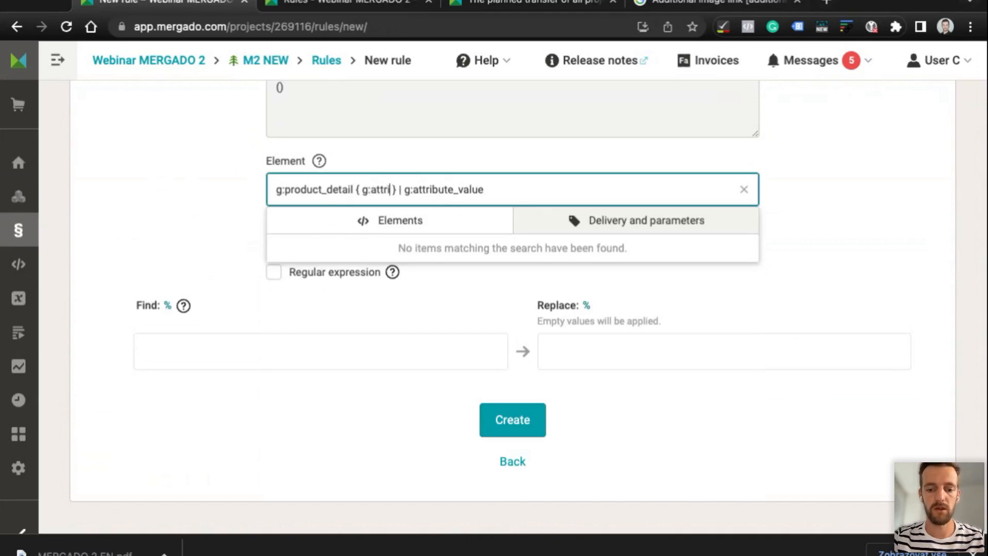
text(ame)
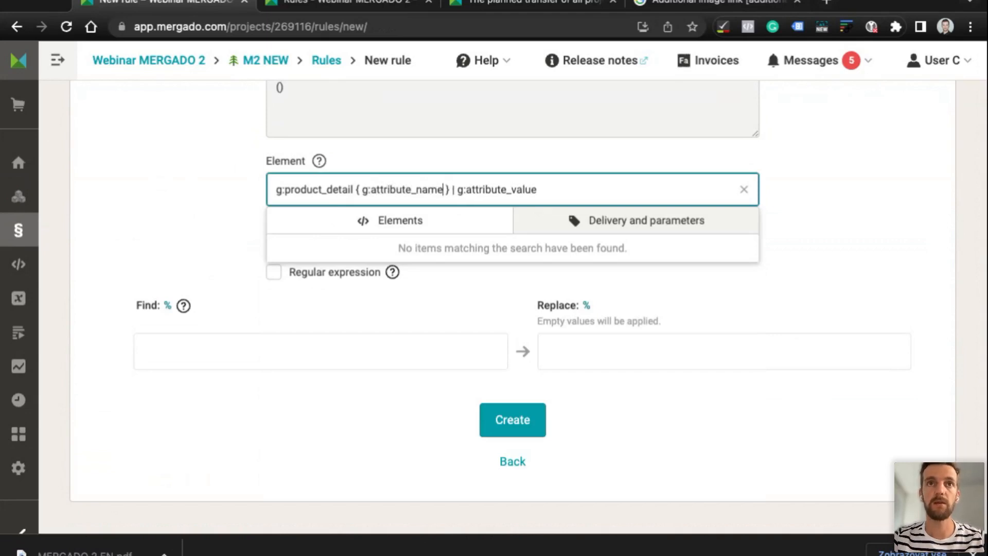
text( = )
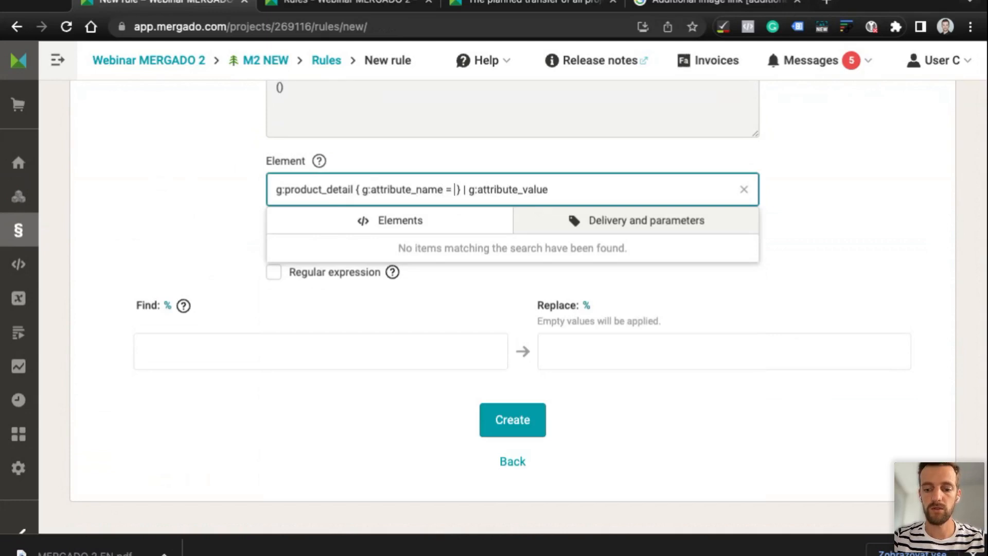
text("" )
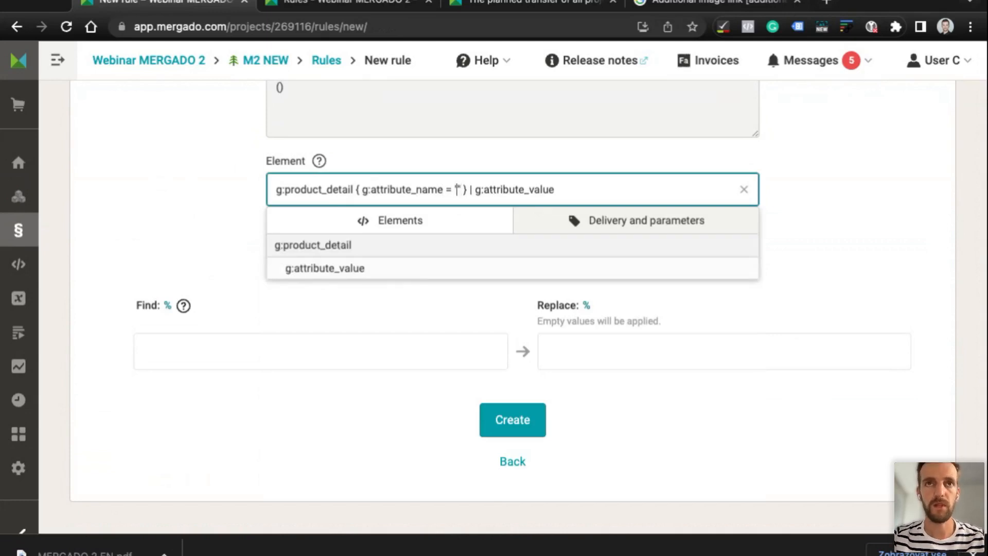
text(Topic)
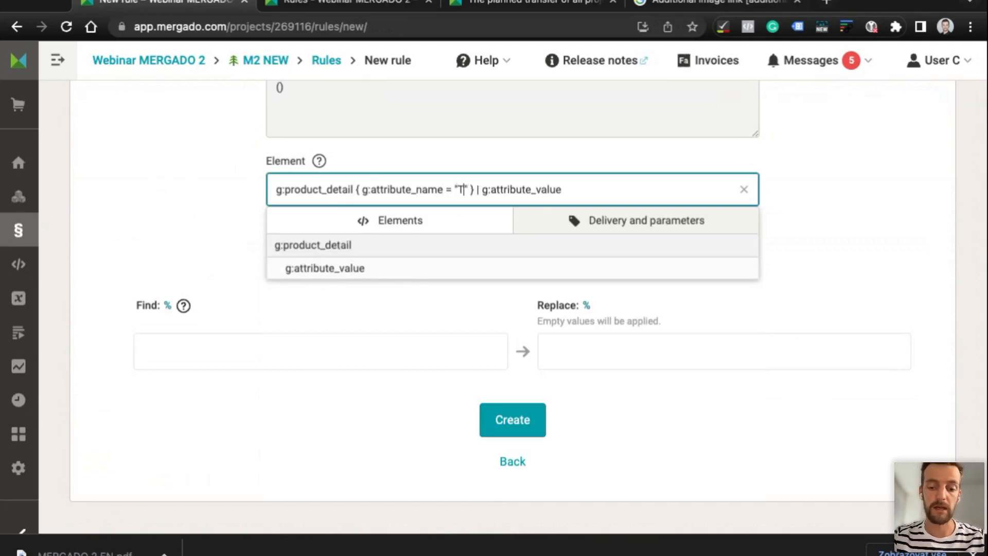
click(811, 204)
Enter "Cup" as the text to find in the first row and review the Topic condition in the element path
click(161, 357)
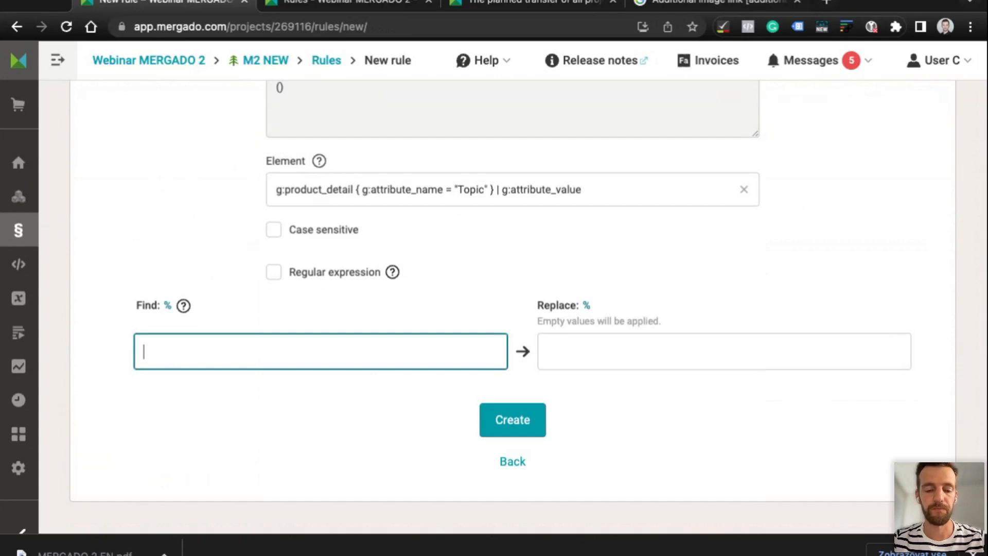
text(Cup)
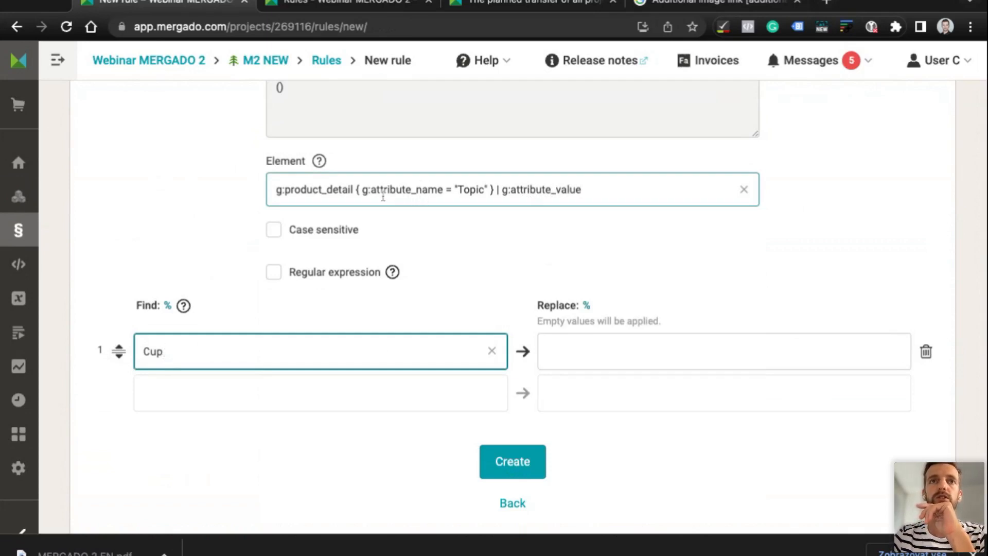
double_click(472, 189)
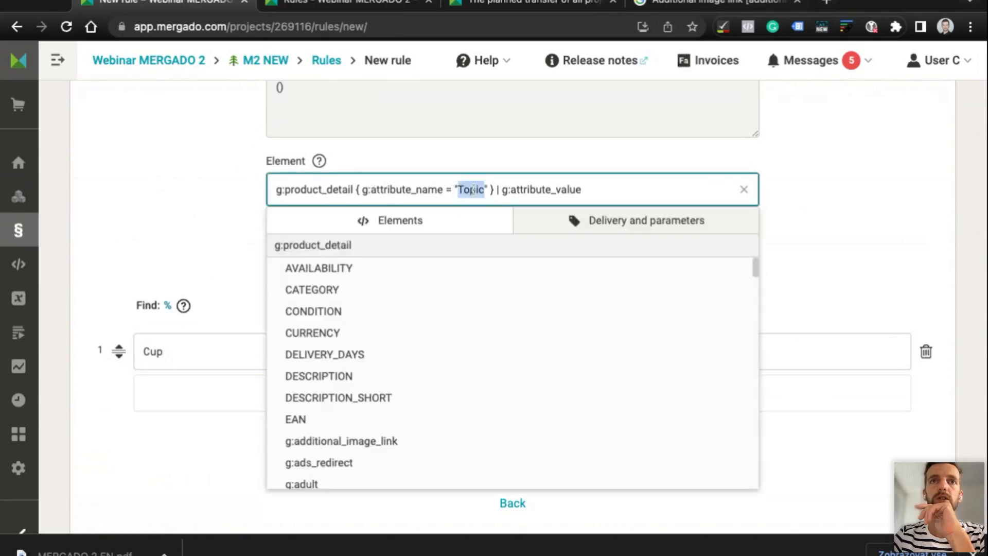
click(234, 162)
click(409, 189)
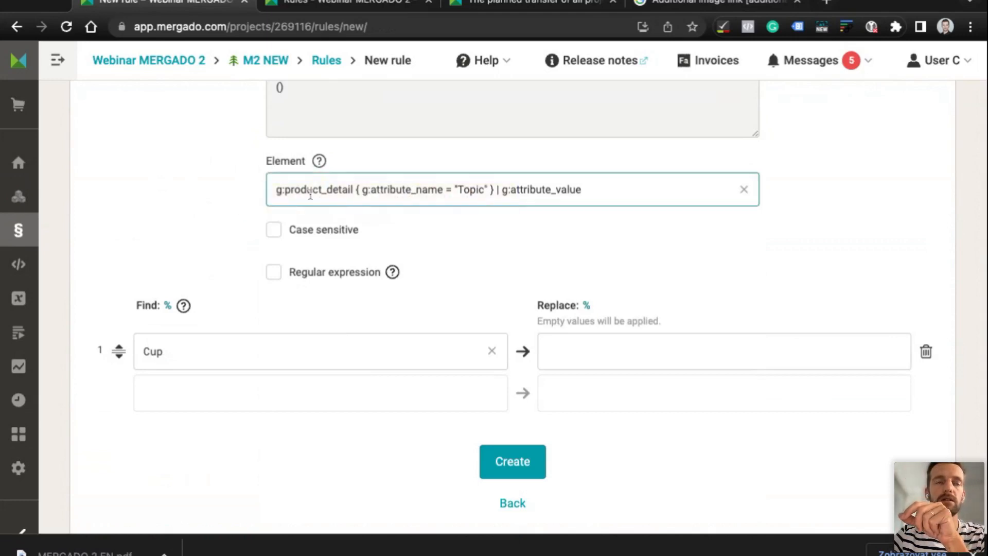
Create the find-and-replace rule with regular expressions enabled, finding \sCup and leaving the replacement empty
click(273, 272)
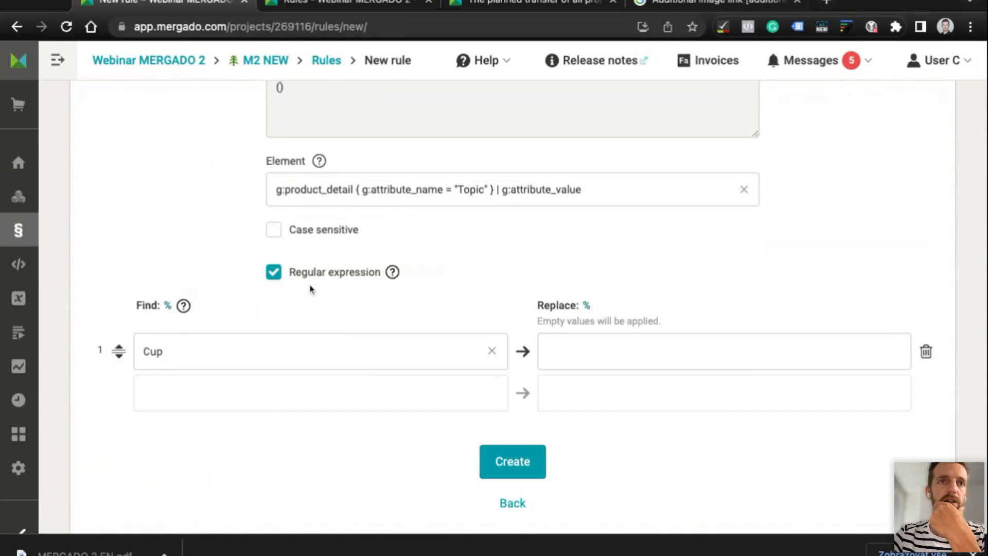
click(141, 350)
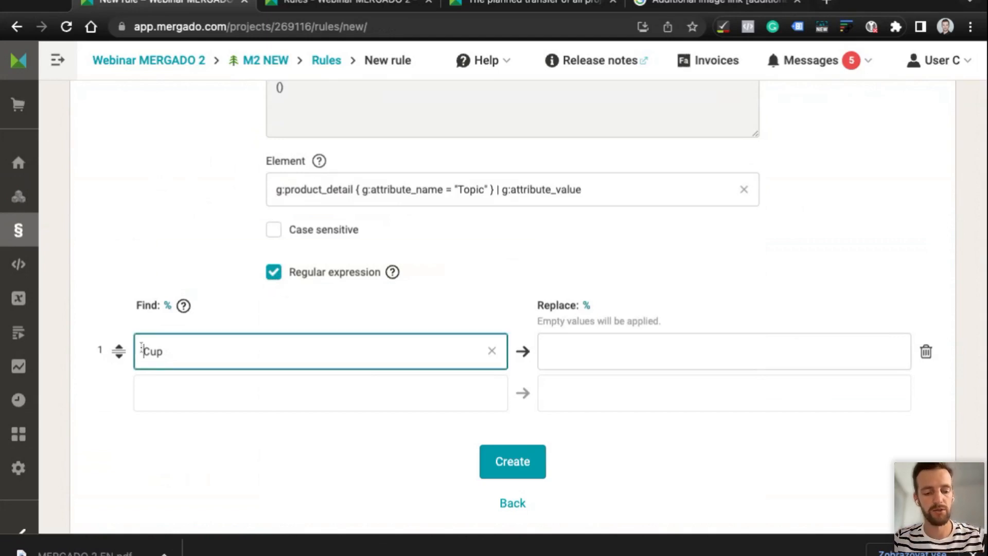
text(\s)
key(shift+Left)
key(shift+Left)
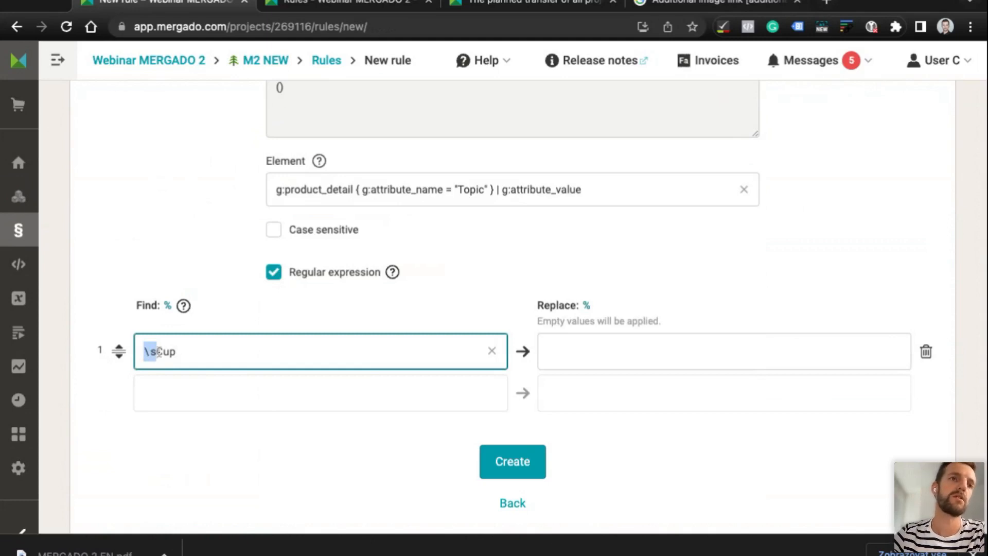
key(BackSpace)
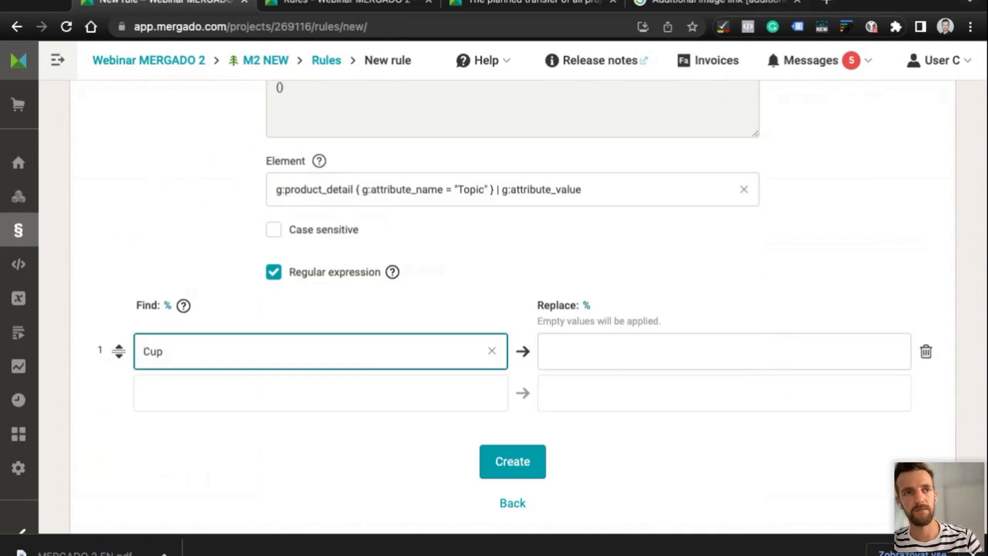
text(\s)
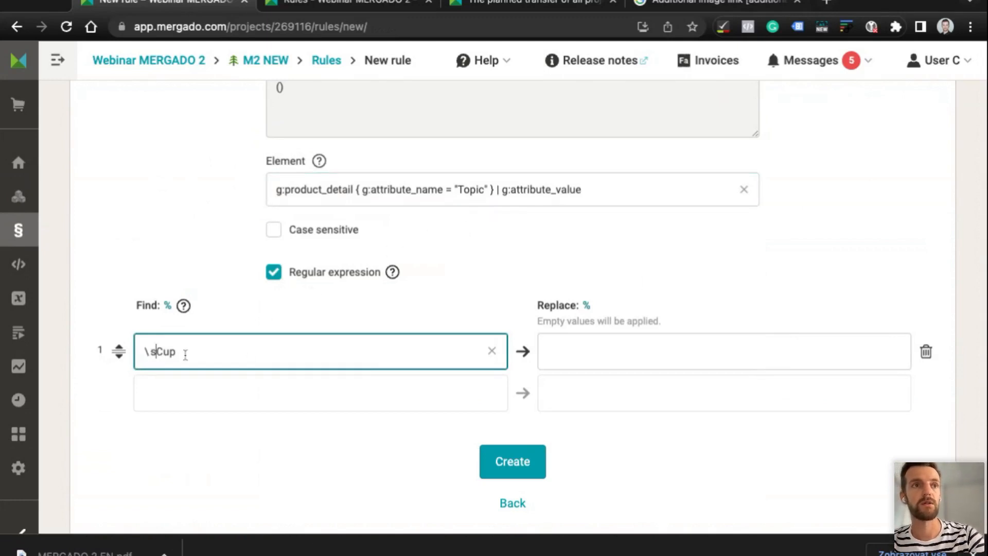
key(shift+Left)
key(shift+Left)
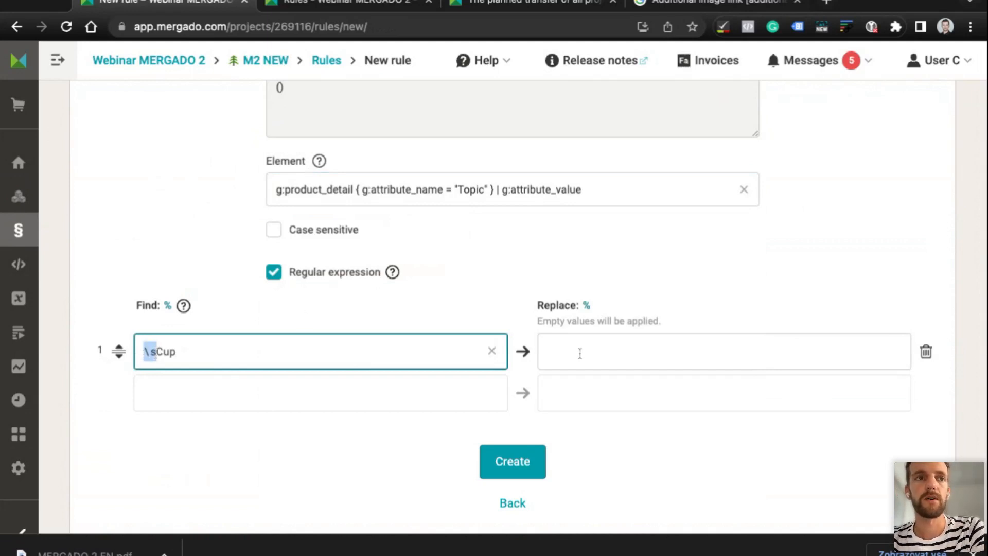
click(515, 464)
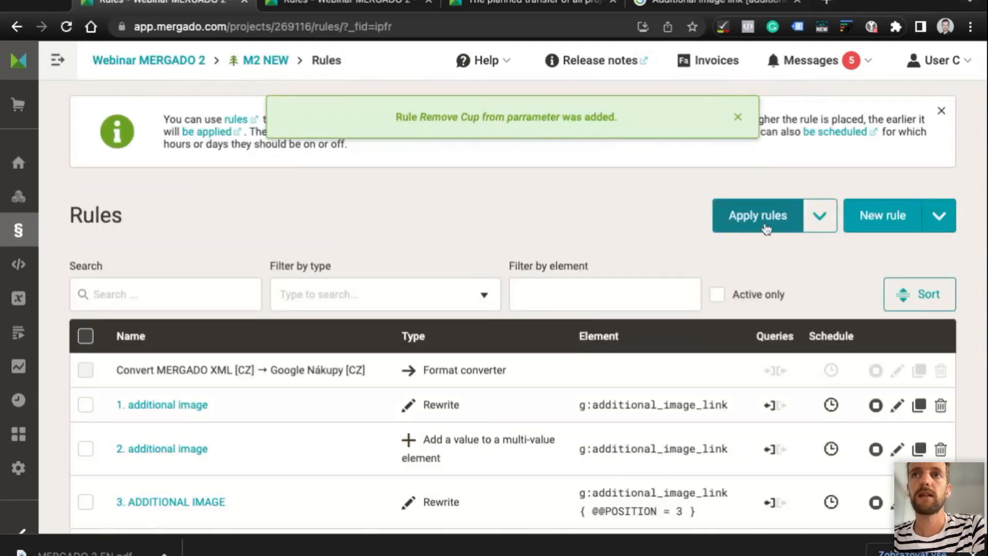
Apply all rules to the M2 NEW export and check the progress of the "Remove Cup from parrameter" rule
click(767, 229)
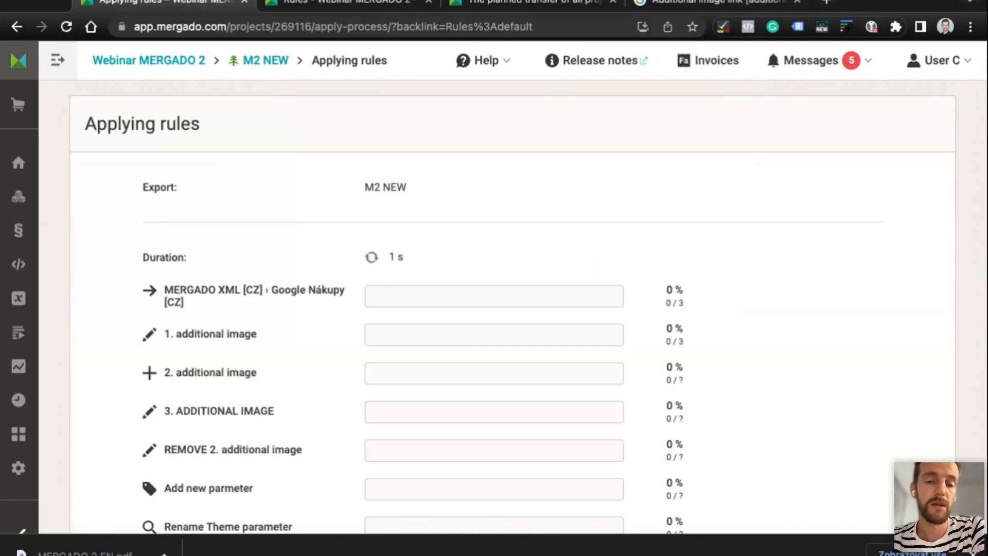
scroll(585, 257, down, 3)
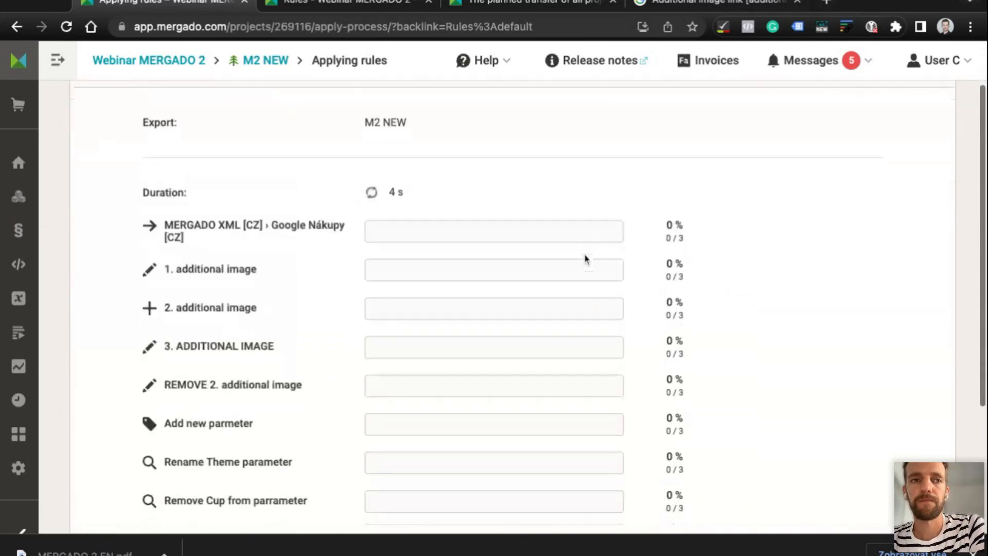
drag(169, 426, 222, 424)
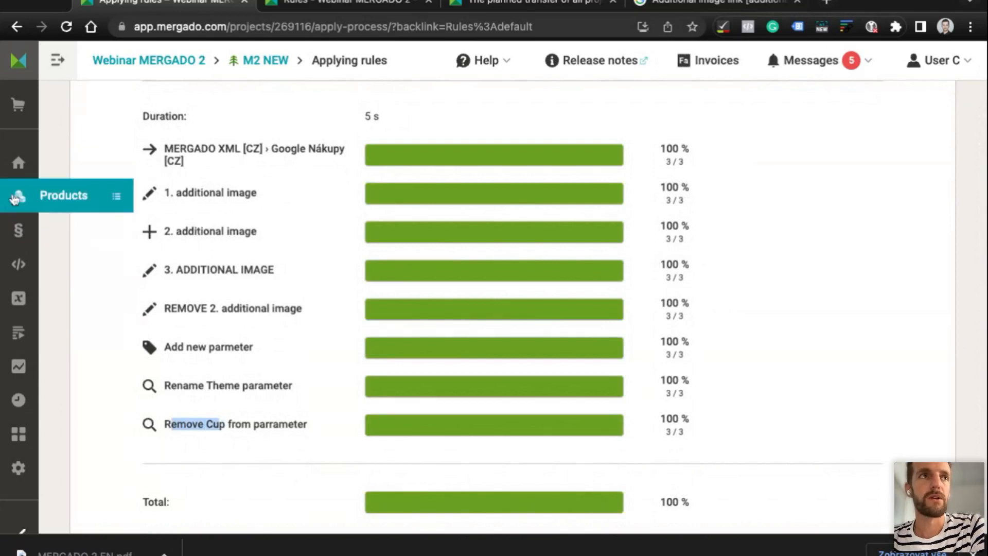
triple_click(688, 441)
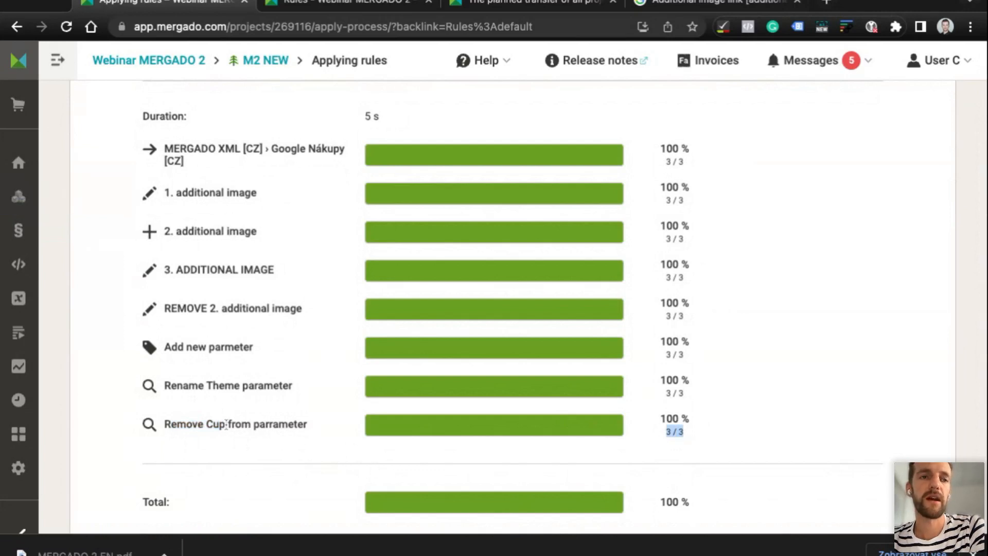
Examine the Topic attribute values in the product details of the exported products
click(18, 200)
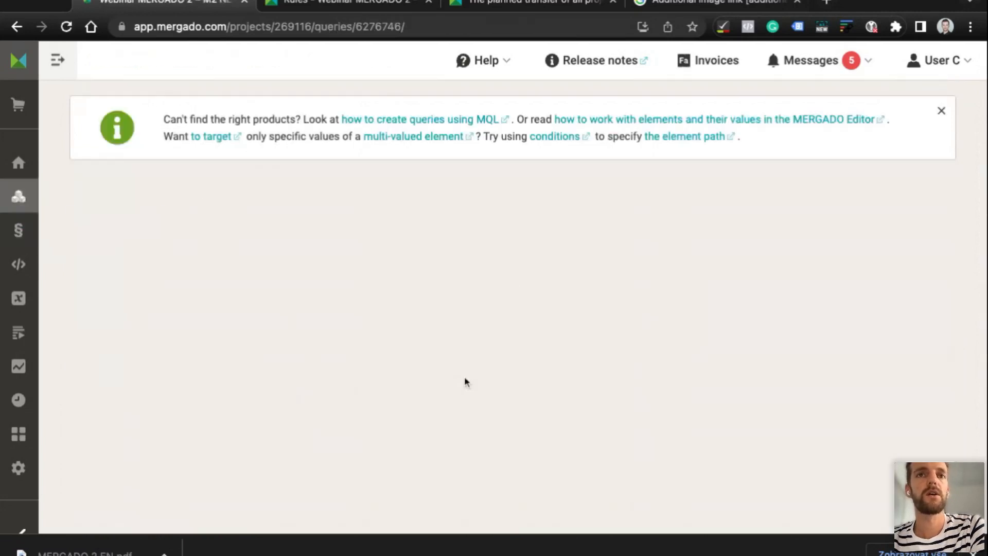
scroll(466, 381, down, 3)
scroll(466, 381, down, 12)
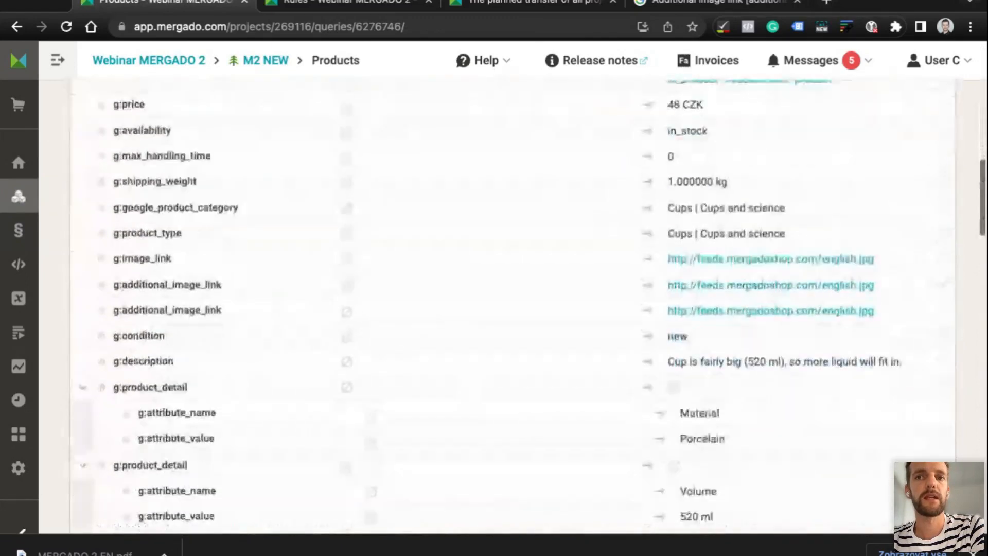
scroll(466, 381, down, 3)
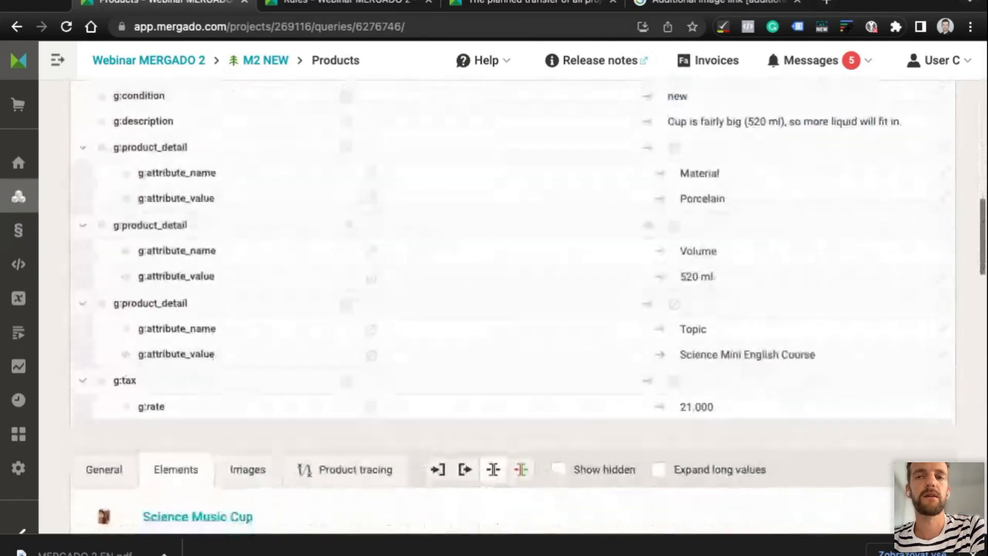
scroll(711, 310, down, 15)
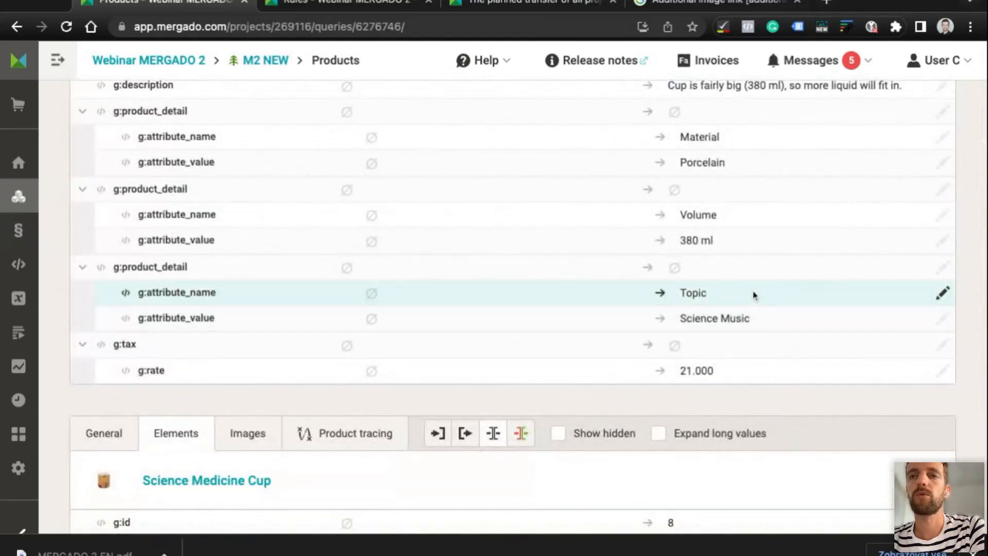
scroll(755, 295, down, 1)
scroll(749, 298, up, 15)
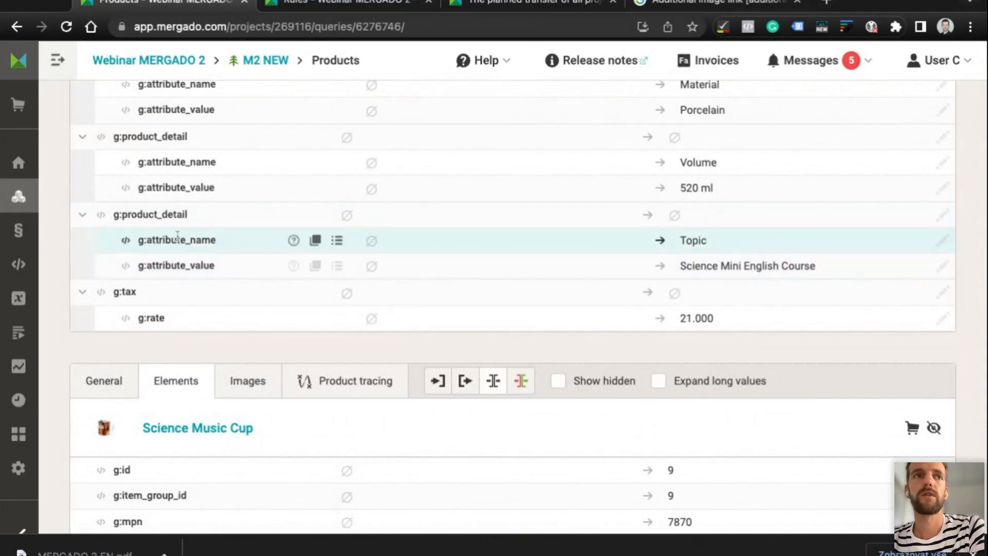
double_click(683, 239)
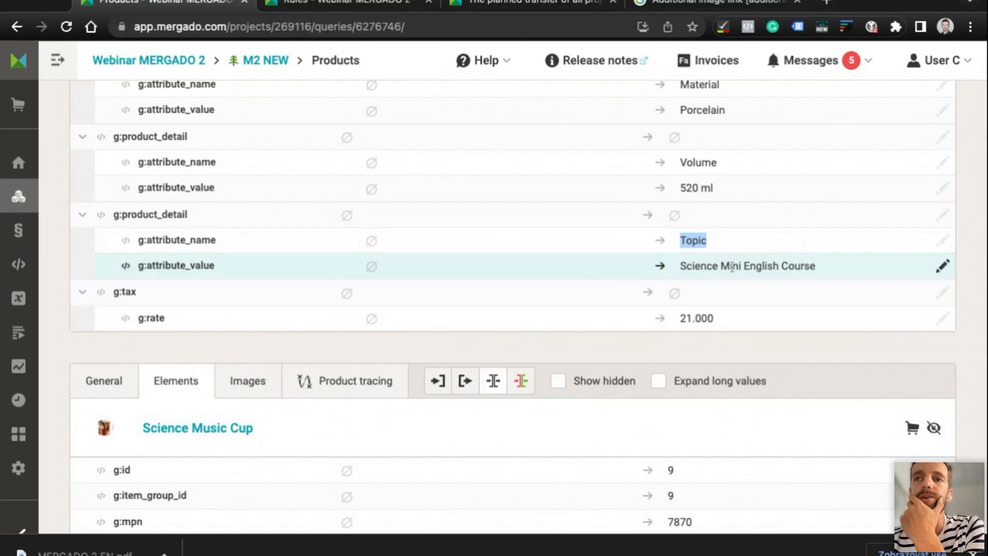
Open the "Remove Cup from parrameter" rule for editing and go to its element path
click(17, 232)
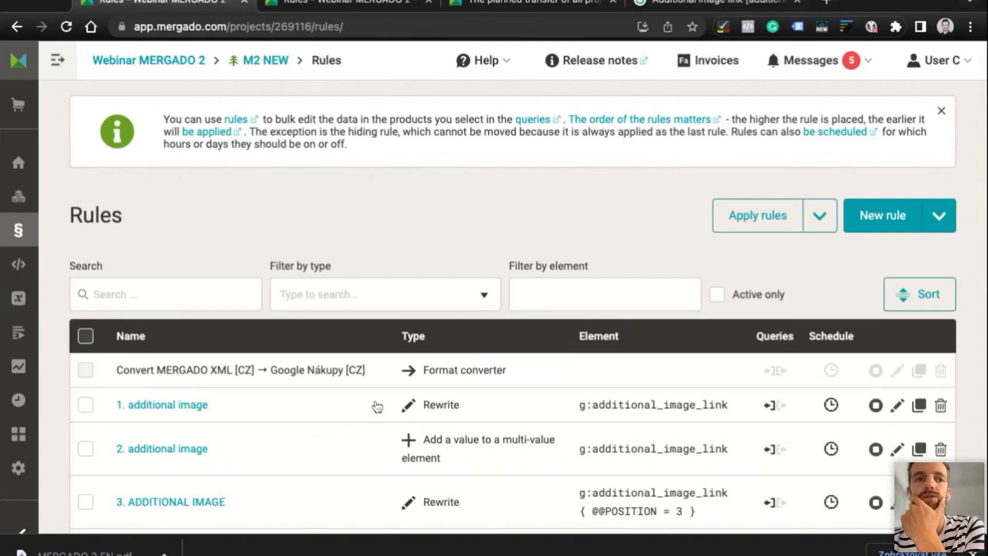
scroll(377, 406, down, 5)
click(193, 456)
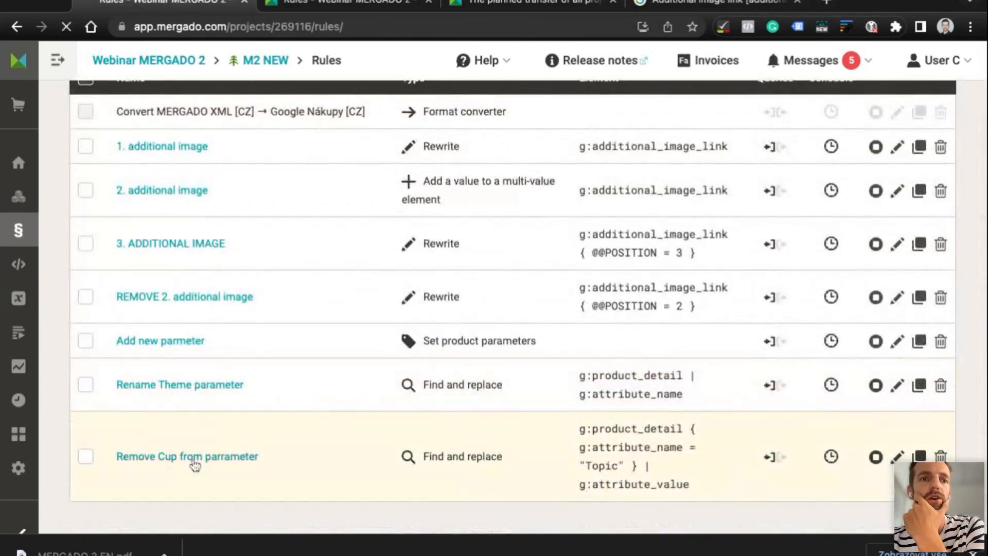
scroll(434, 404, down, 9)
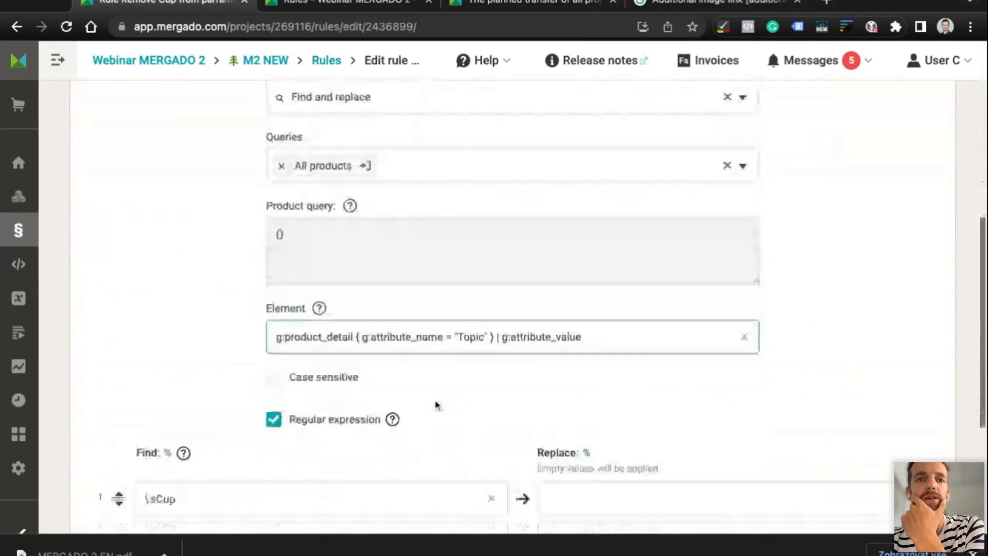
click(431, 279)
double_click(431, 279)
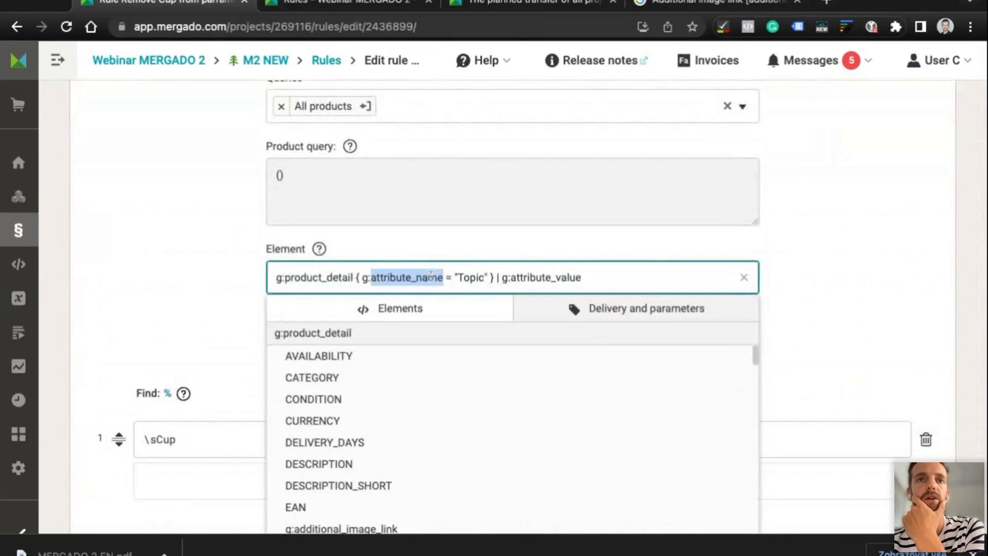
Add an AND operator after the "Topic" condition inside the braces of the rule's element path
click(486, 279)
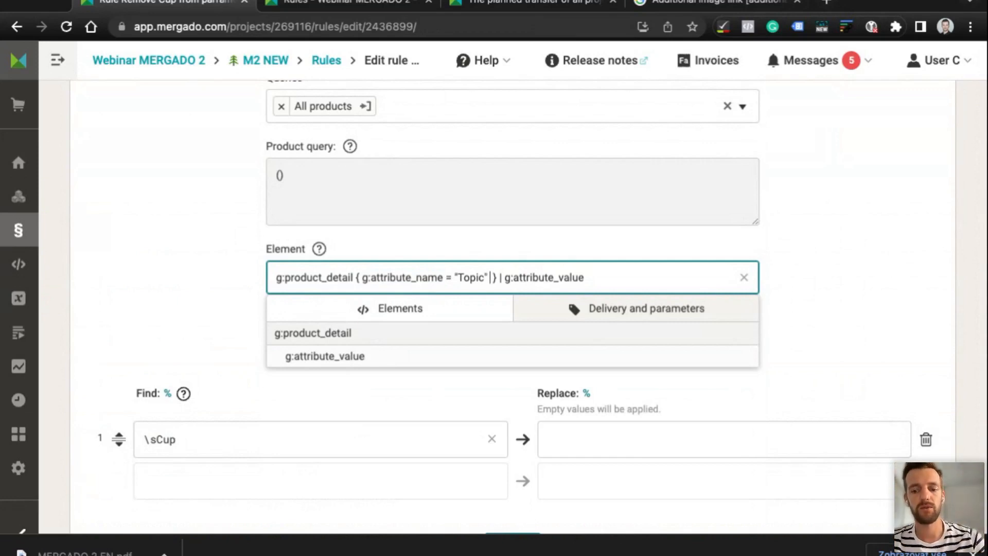
text(AND)
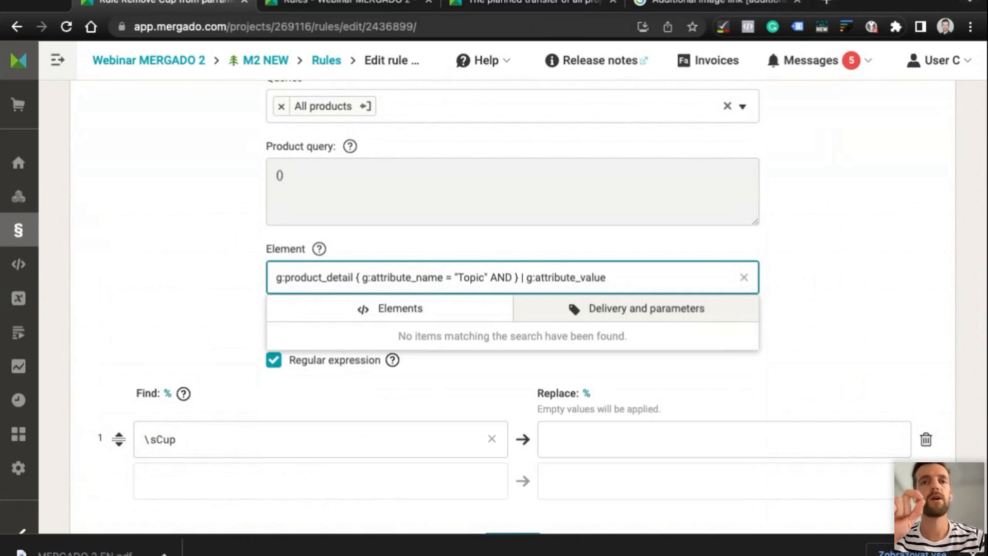
text(OR)
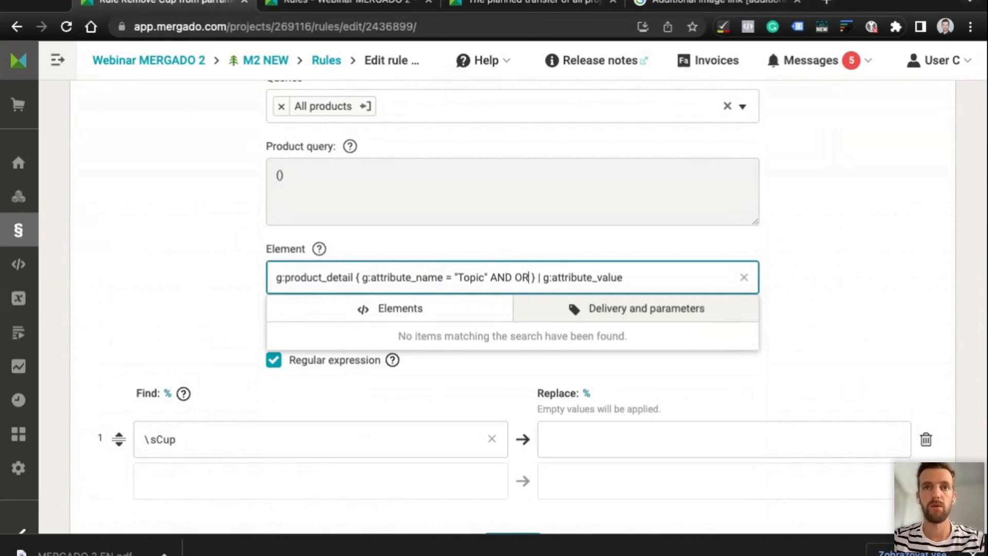
double_click(497, 278)
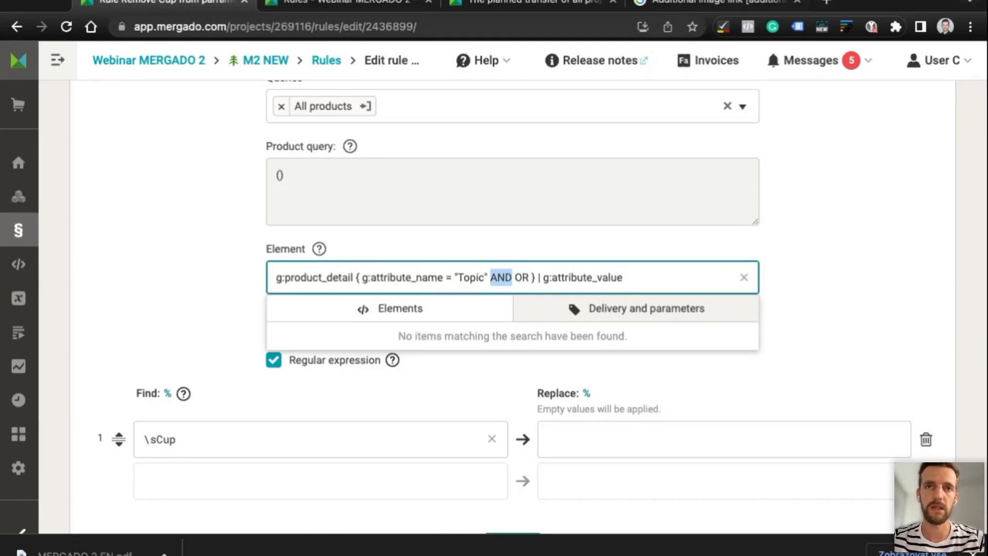
double_click(522, 278)
key(BackSpace)
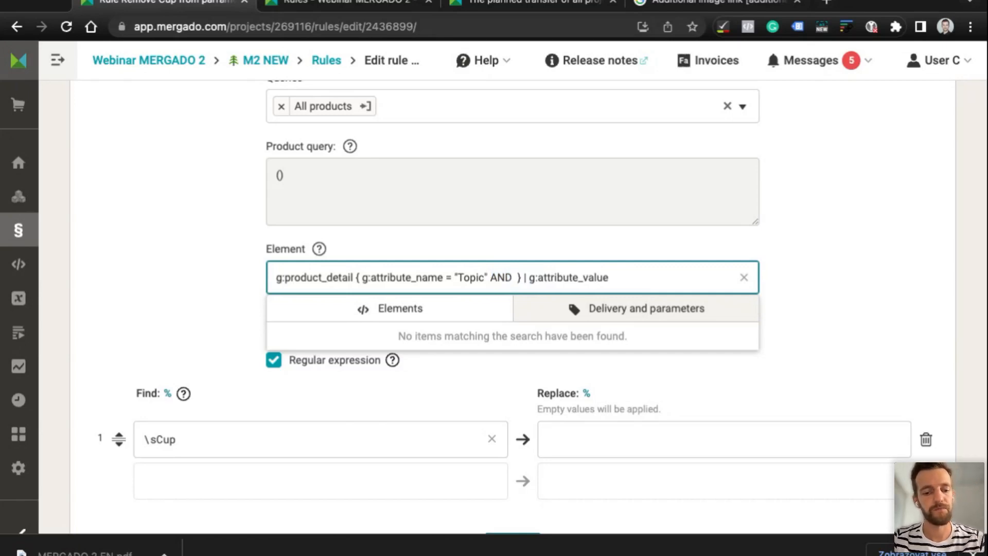
Complete the second condition in the element path with g:attribute_value CONTAINS "Mini"
text(g:attribute)
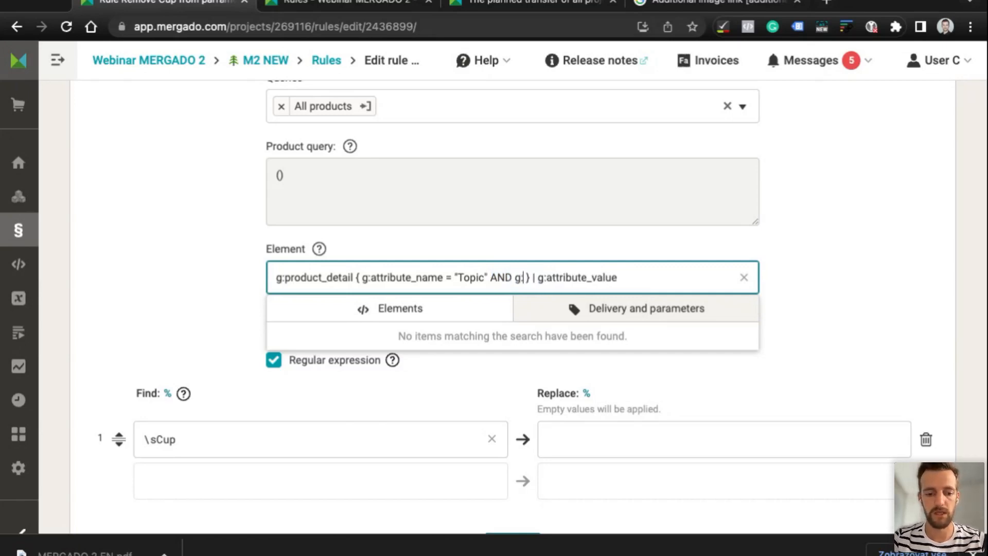
text(_value)
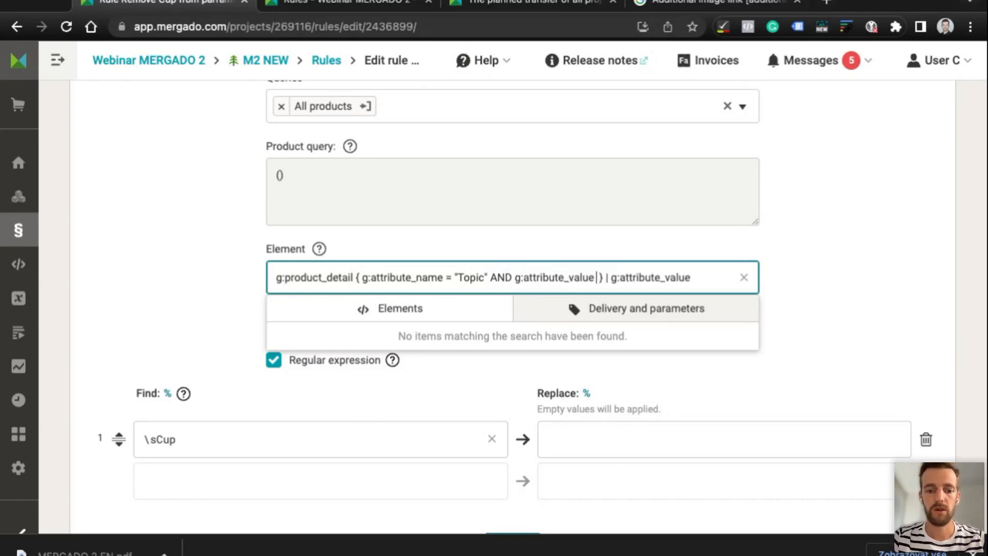
text( CONTAIN)
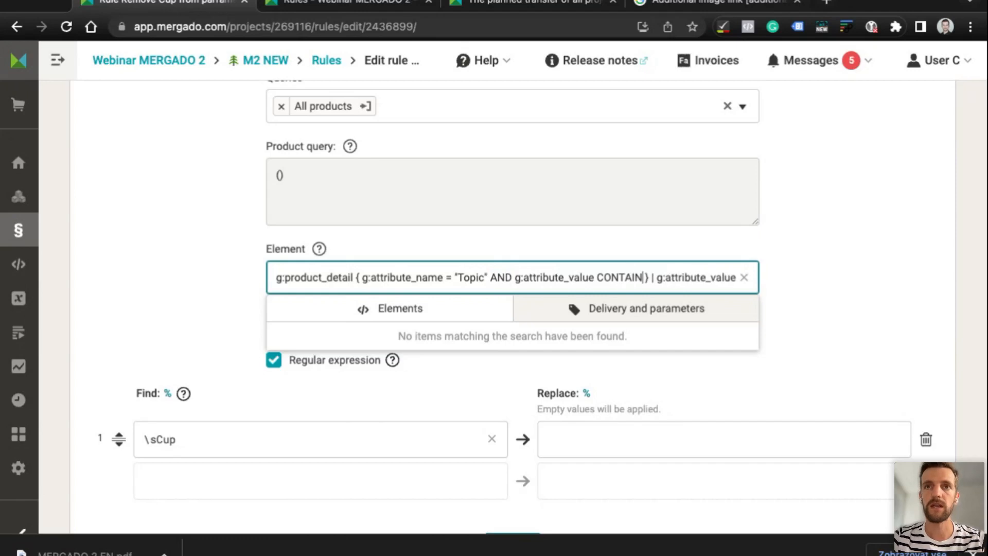
text(S )
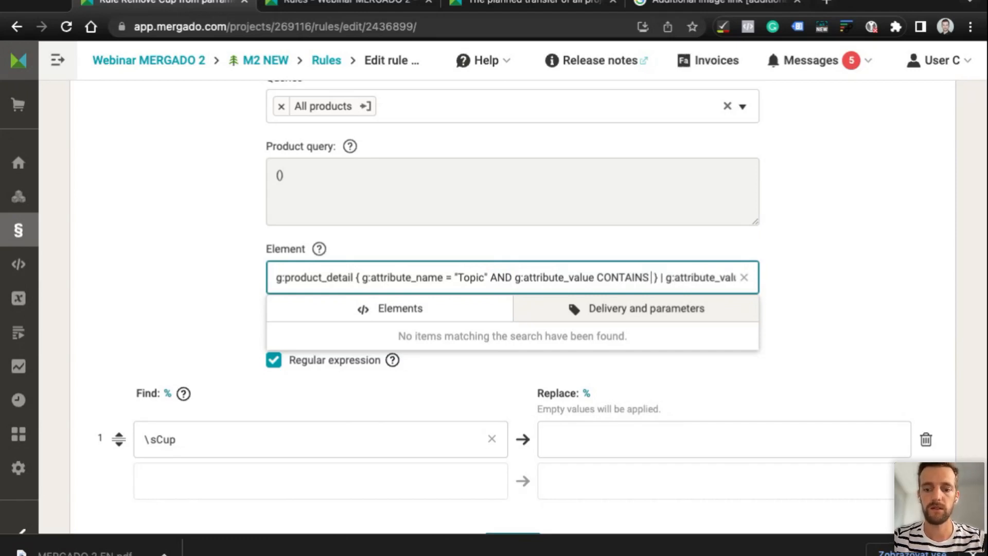
text(")
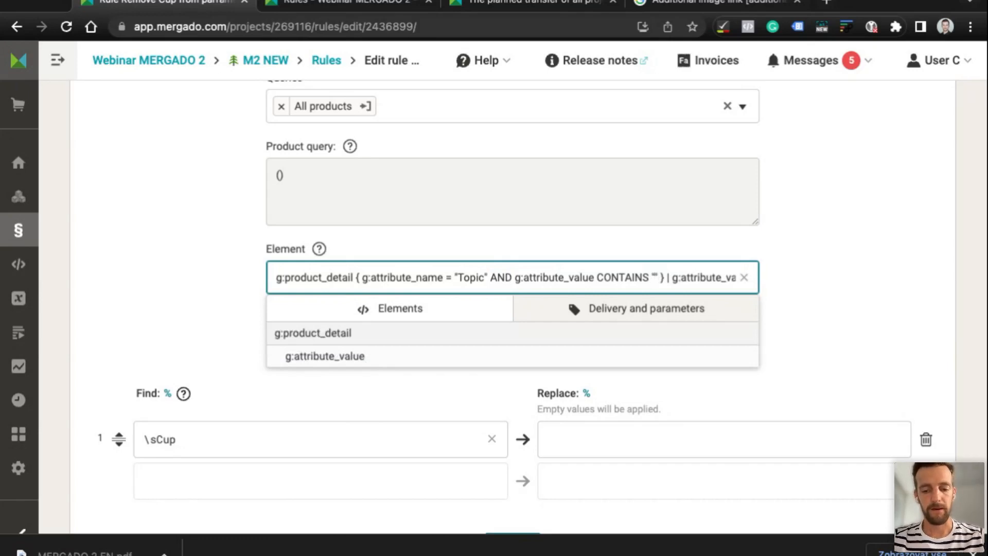
text(Mini)
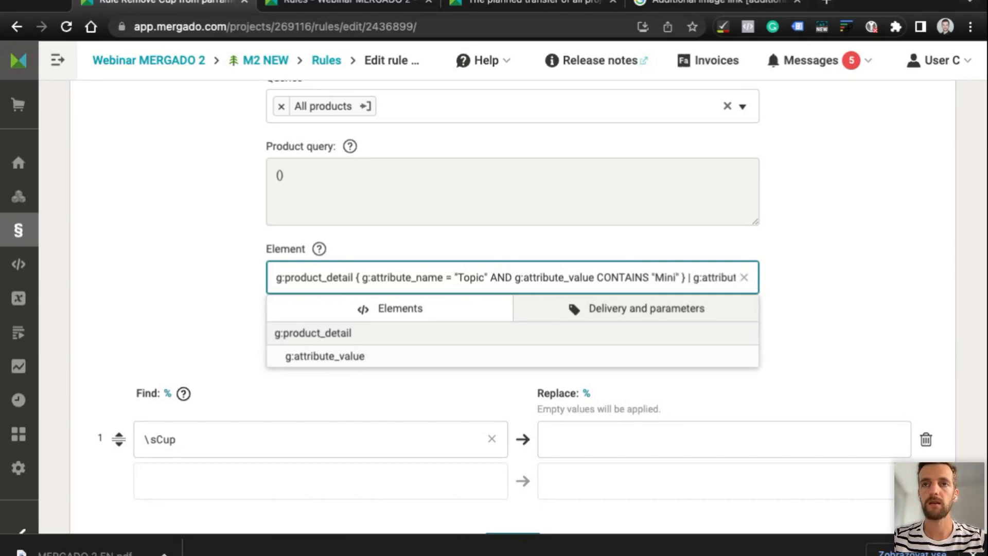
scroll(542, 306, down, 1)
click(847, 211)
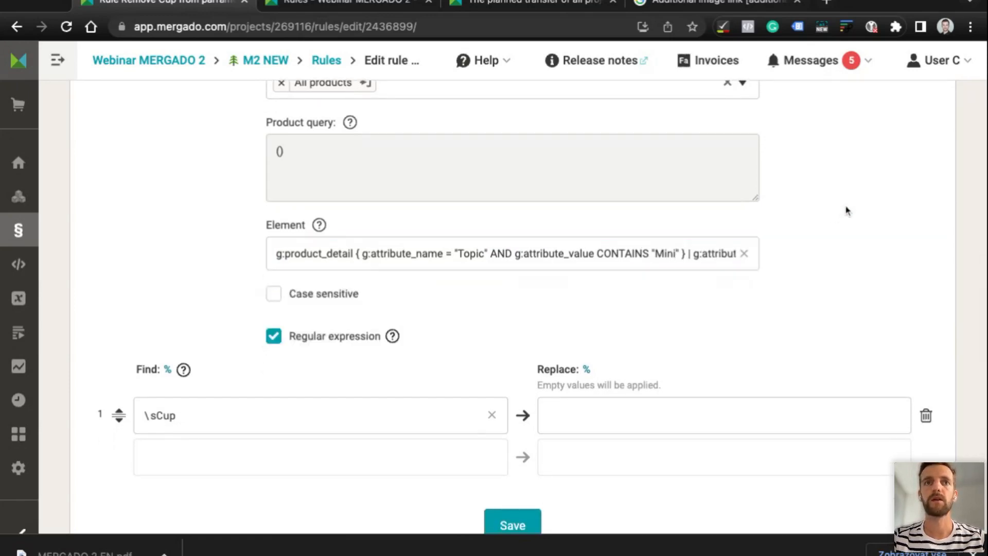
click(473, 257)
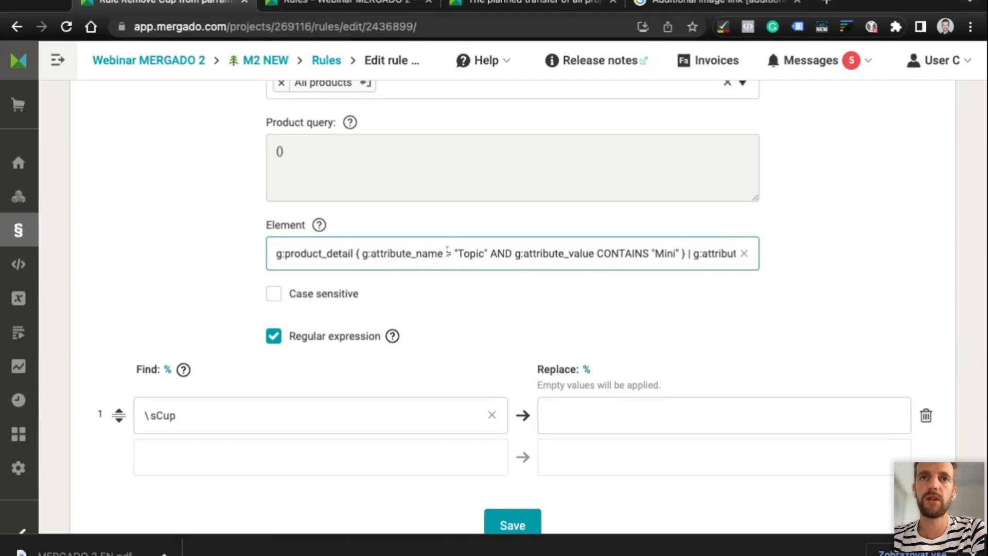
click(475, 254)
double_click(475, 254)
double_click(539, 253)
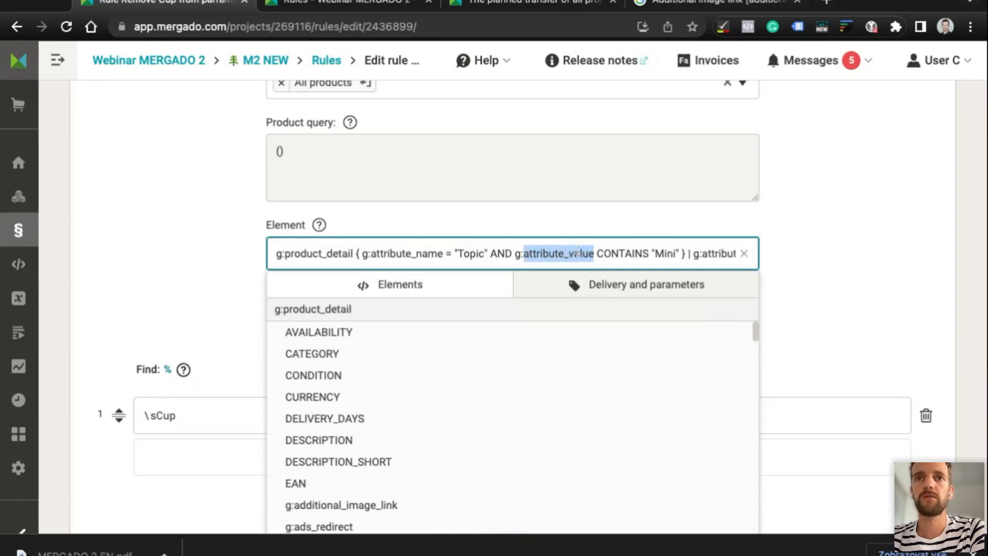
click(664, 254)
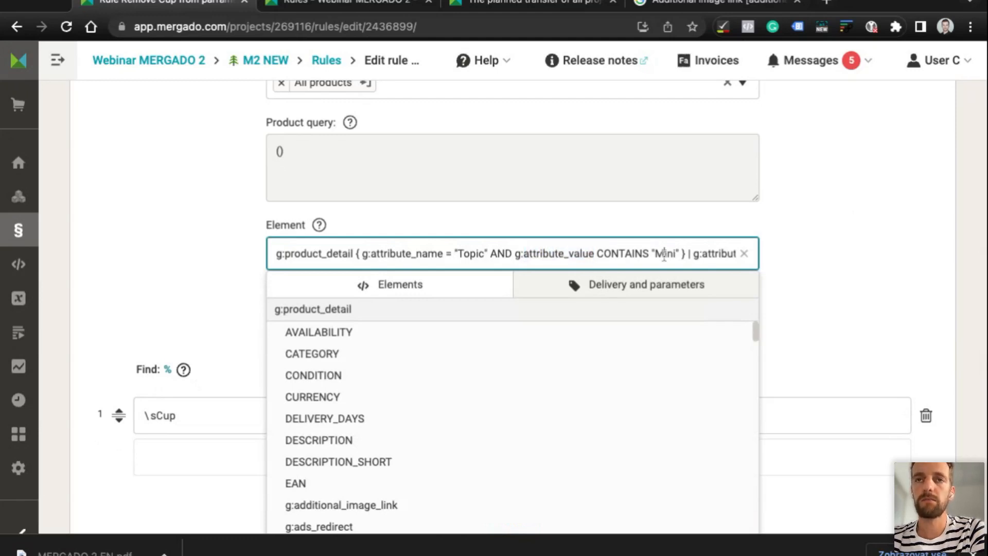
double_click(633, 253)
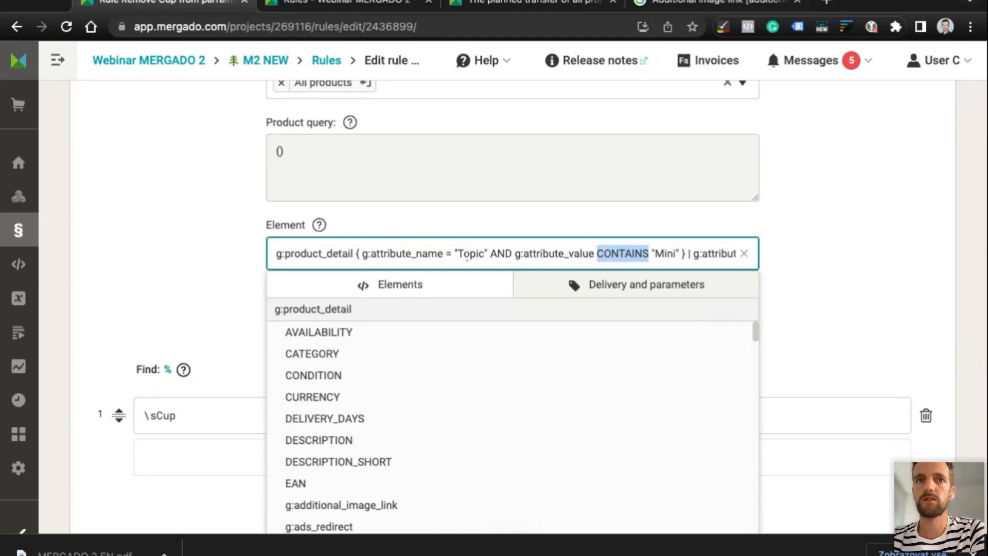
click(453, 254)
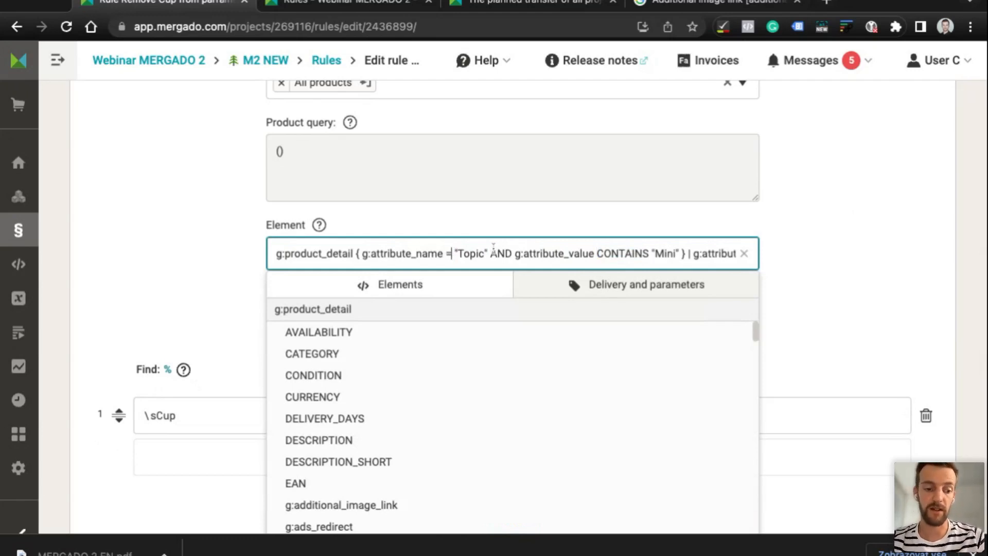
text(>)
key(BackSpace)
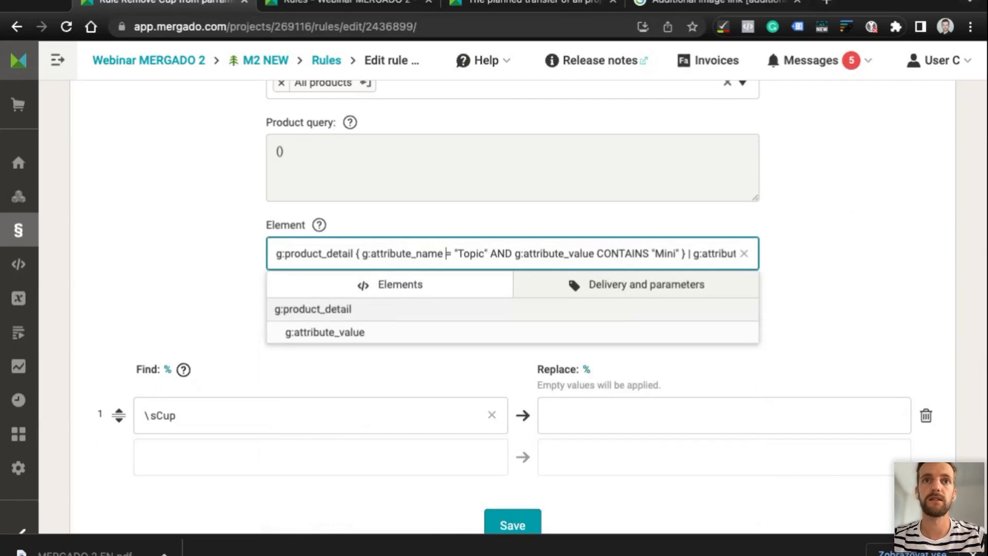
text(>)
key(BackSpace)
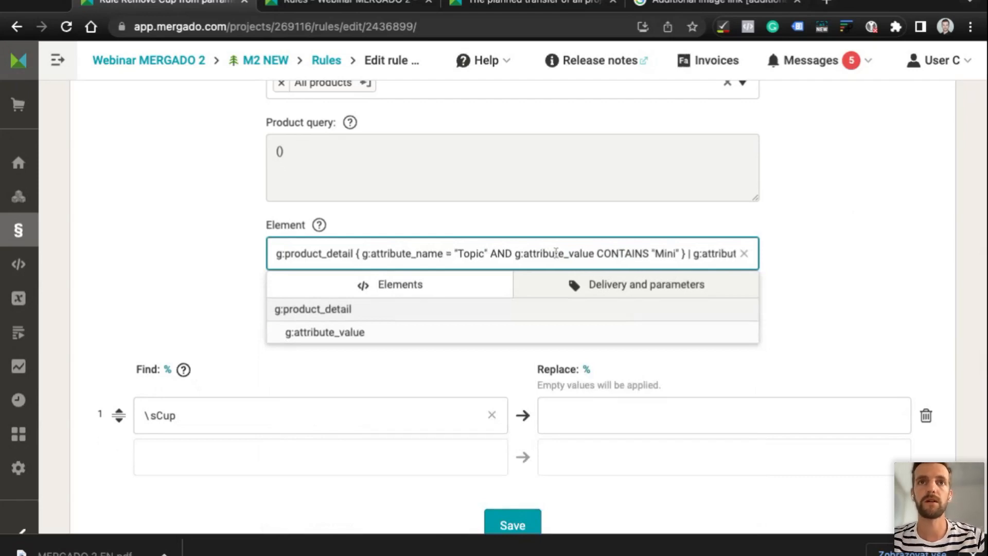
triple_click(618, 251)
click(617, 250)
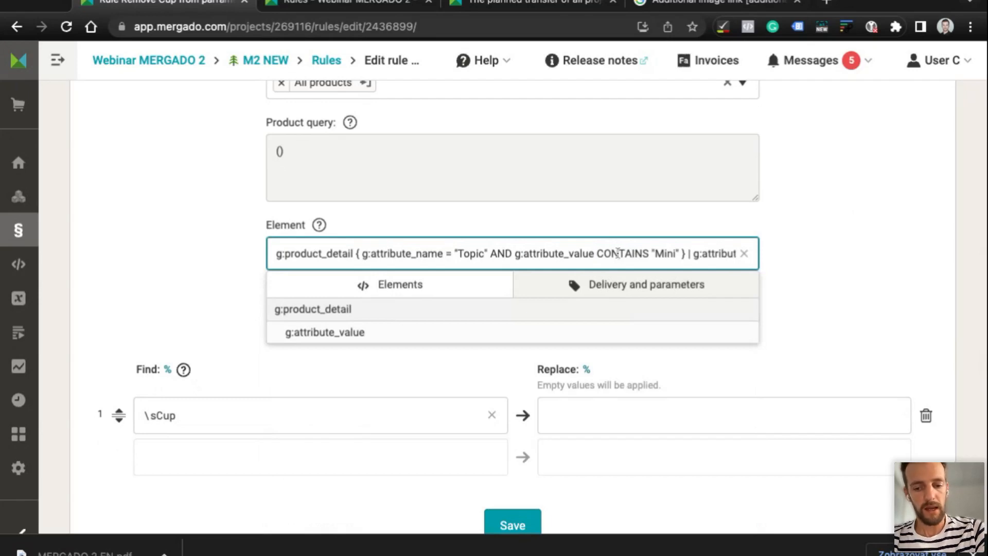
Close the element suggestions and save the find-and-replace rule with its two-condition element path
mouse_move(328, 228)
scroll(415, 230, up, 3)
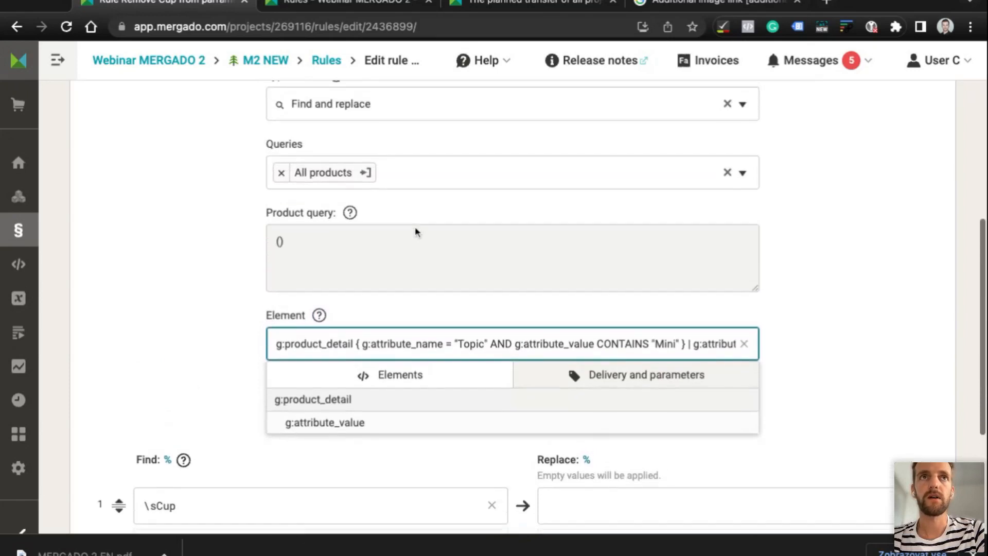
scroll(415, 230, down, 2)
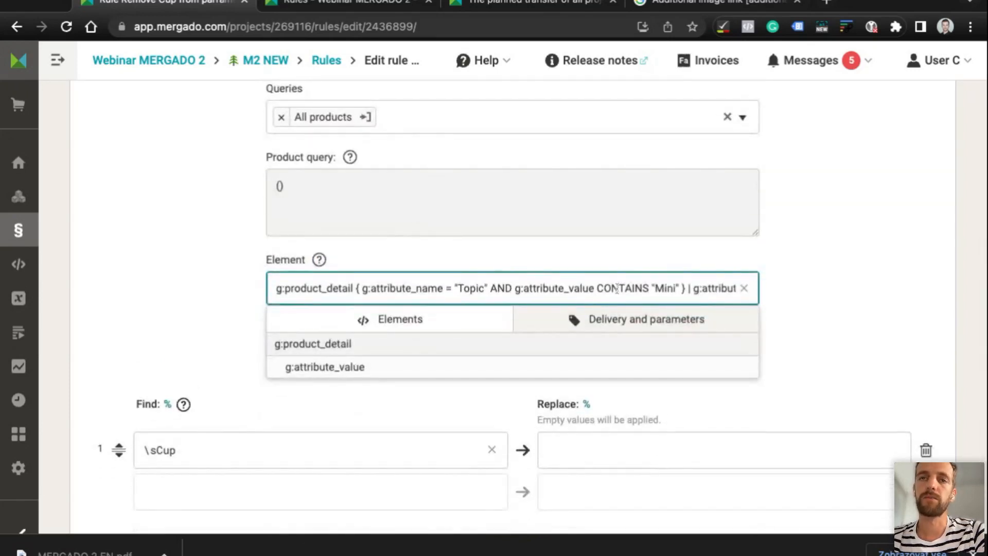
scroll(915, 272, down, 1)
click(916, 273)
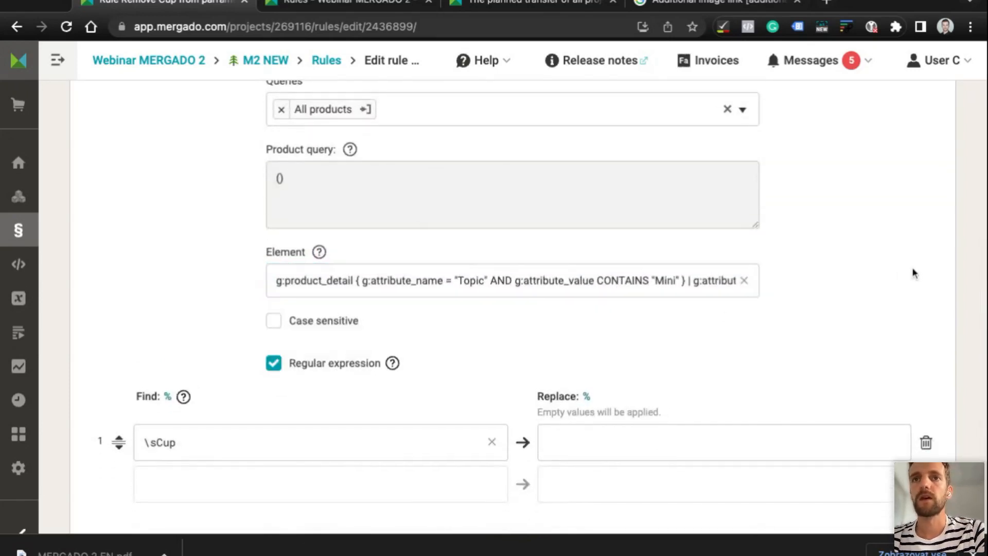
scroll(321, 413, down, 3)
click(512, 395)
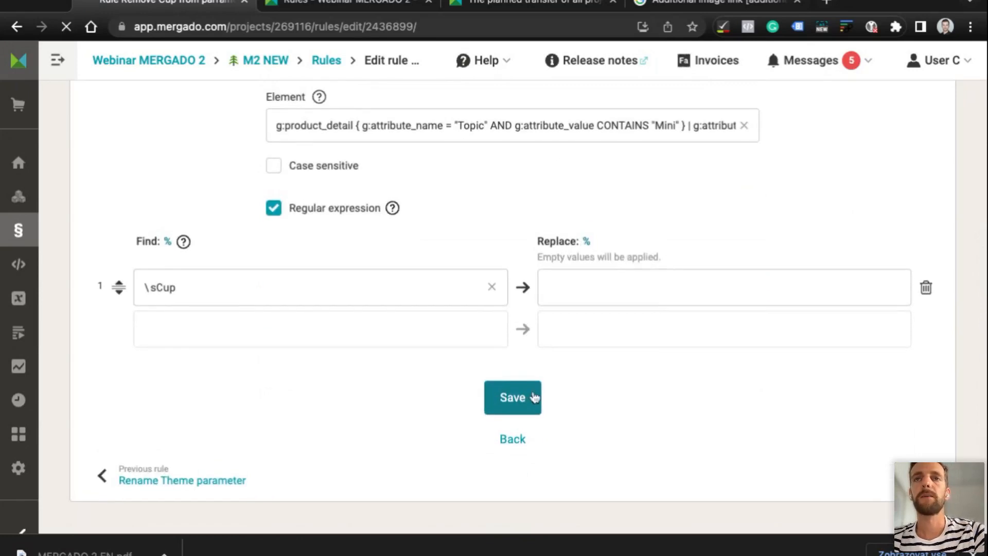
Apply the rules to the M2 NEW export and review the processing report
scroll(401, 334, down, 7)
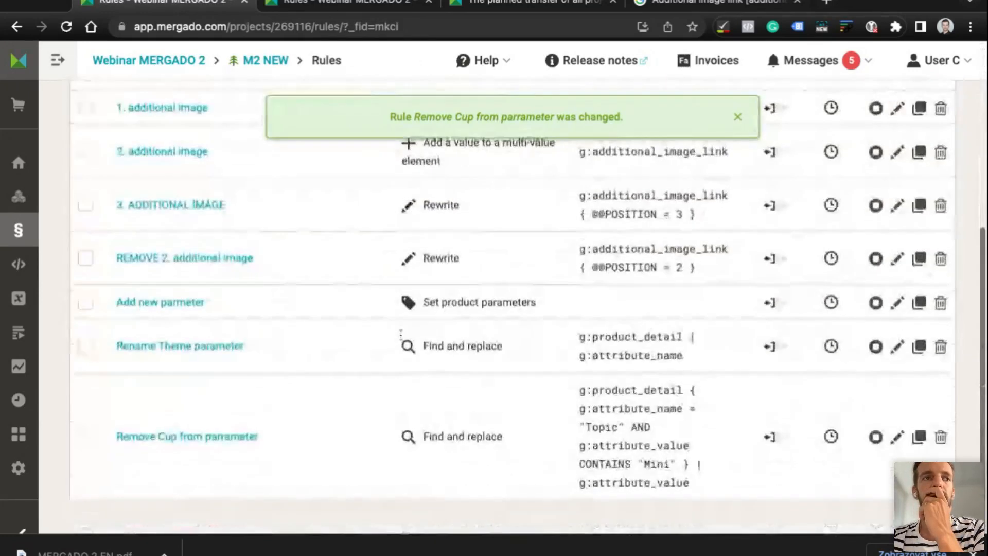
scroll(400, 333, up, 5)
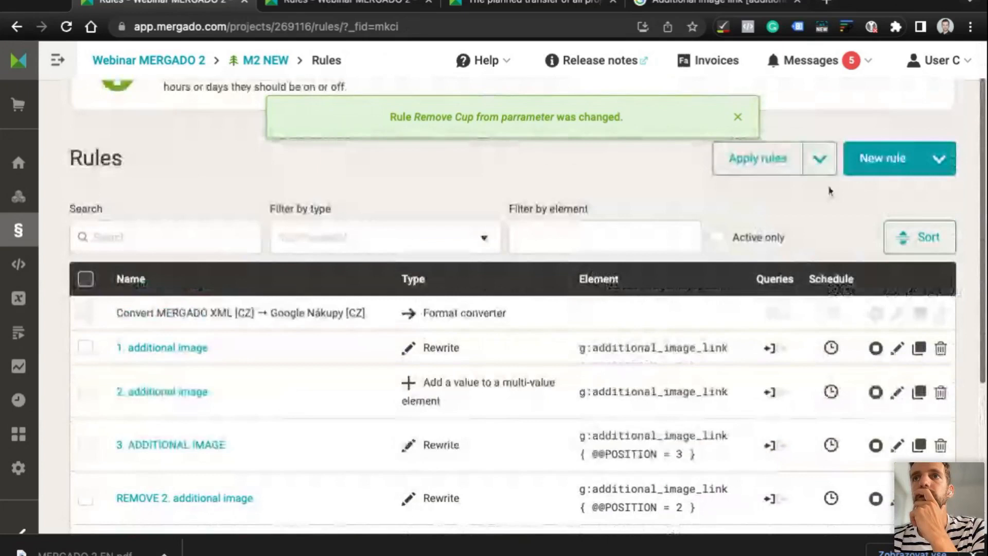
click(762, 159)
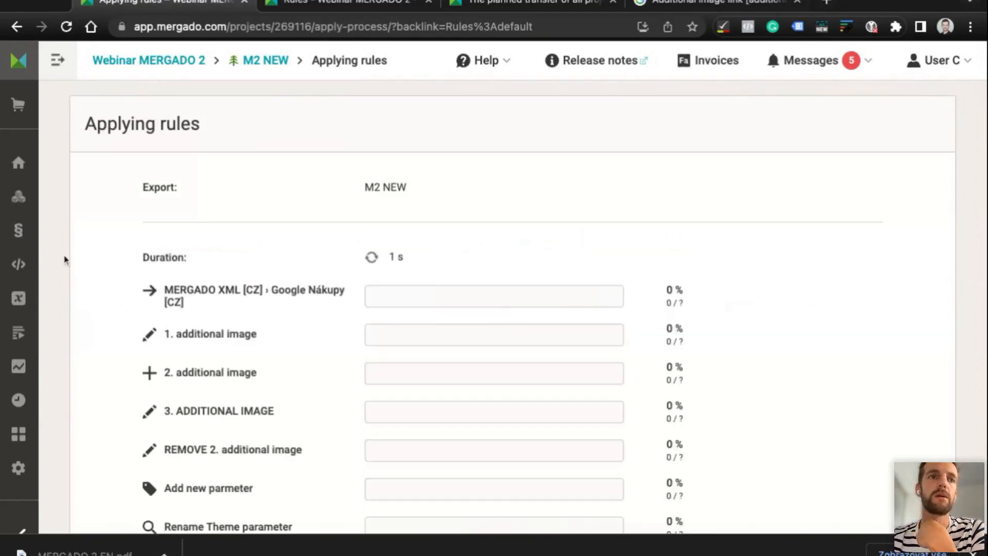
scroll(123, 389, down, 4)
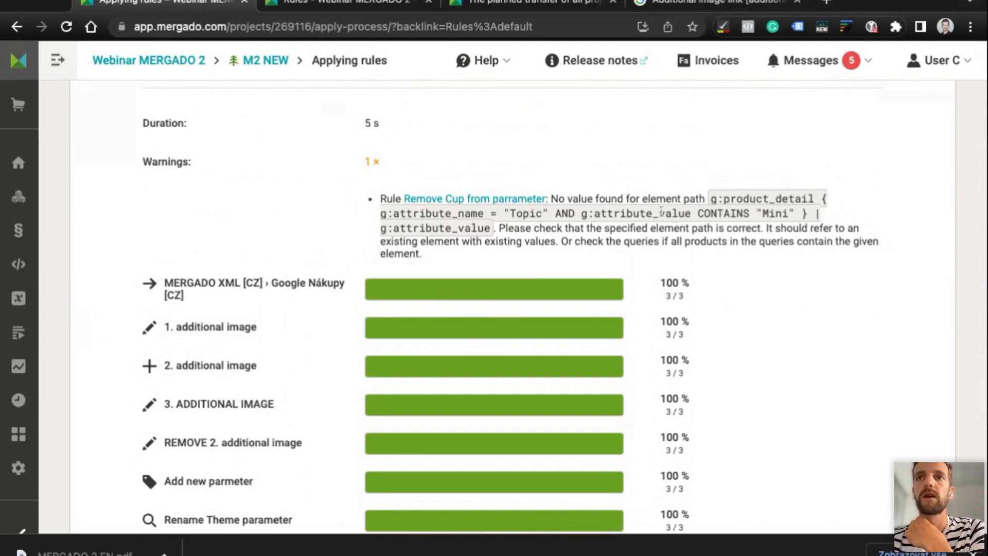
Open the export's product list and check the Topic attribute value of the Science Mini English Course Cup
click(21, 193)
scroll(404, 353, down, 9)
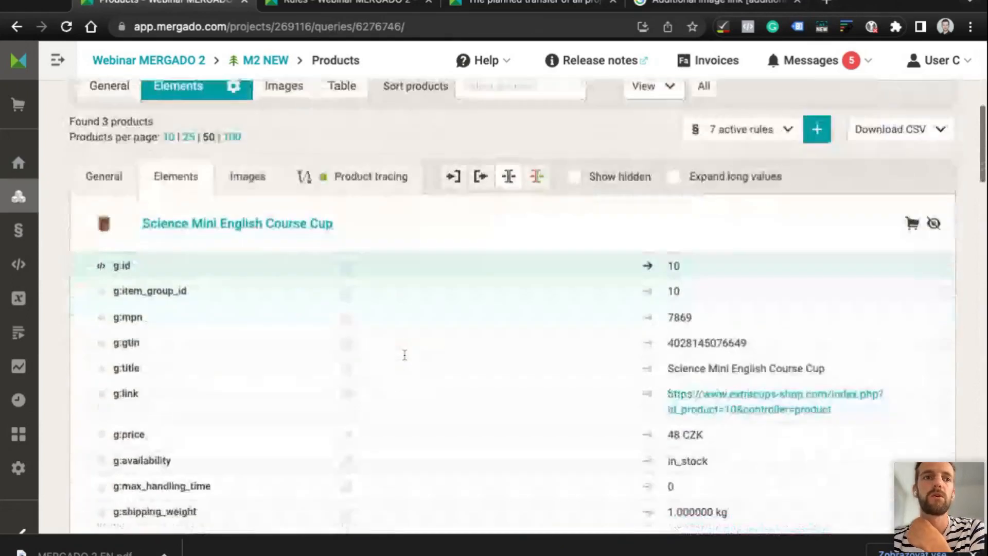
scroll(404, 355, down, 10)
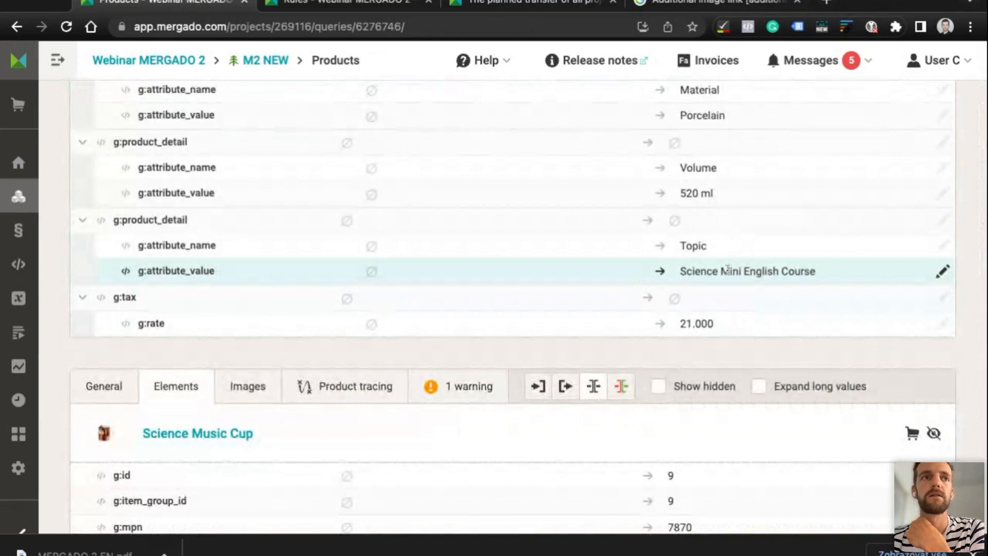
scroll(250, 282, up, 18)
scroll(251, 282, down, 1)
scroll(250, 281, down, 3)
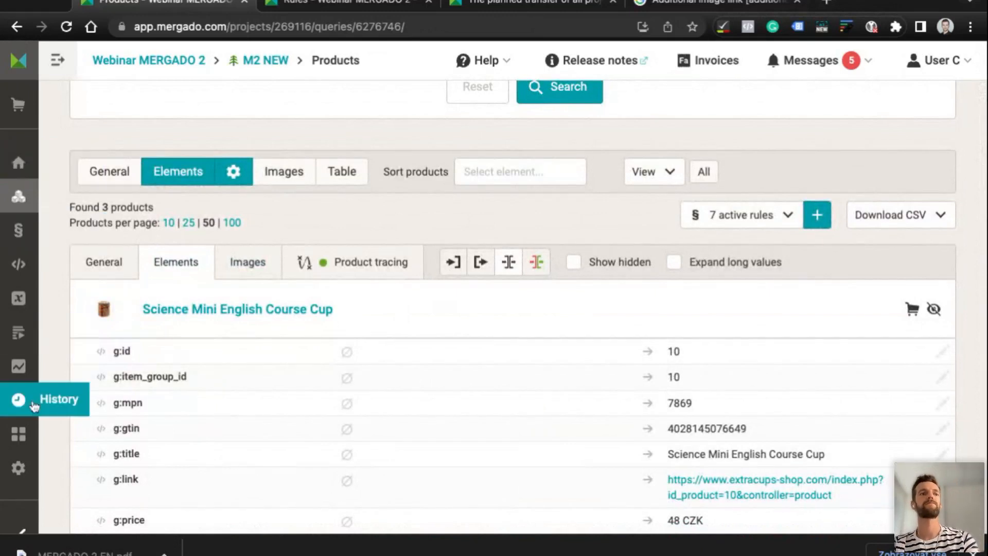
Show the Science Music Cup's rule warning and compare its "Mini" condition with the Topic value of the Science Mini English Course Cup
scroll(34, 407, down, 15)
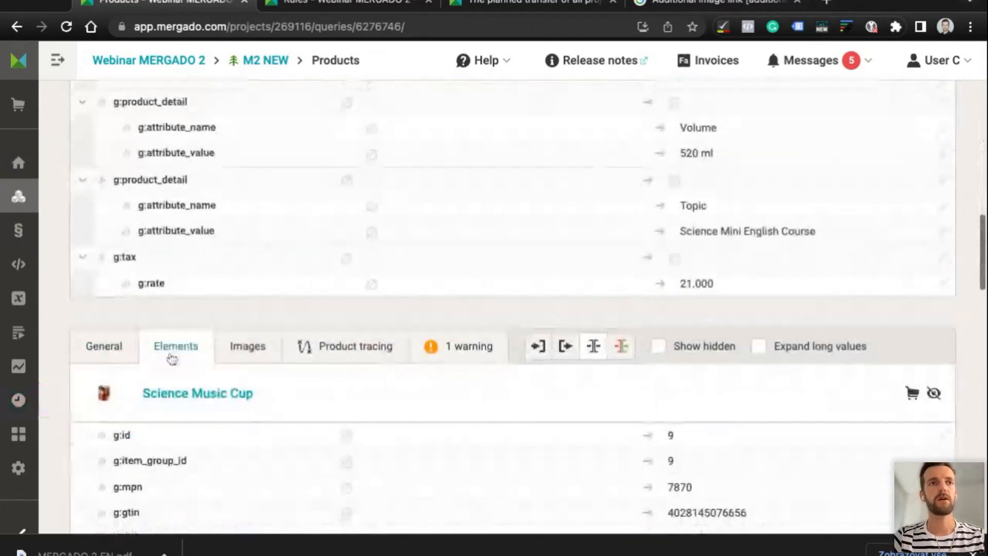
click(461, 347)
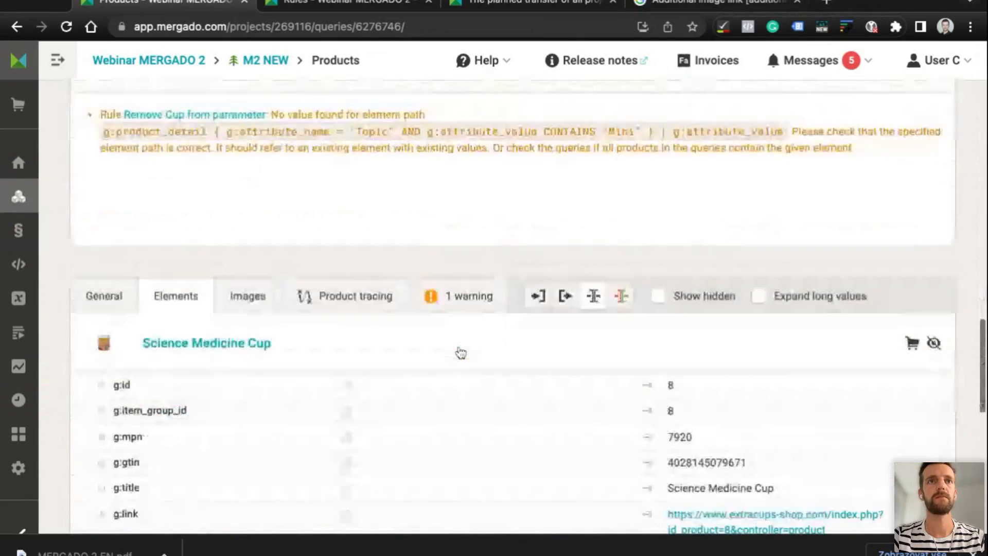
scroll(504, 186, down, 10)
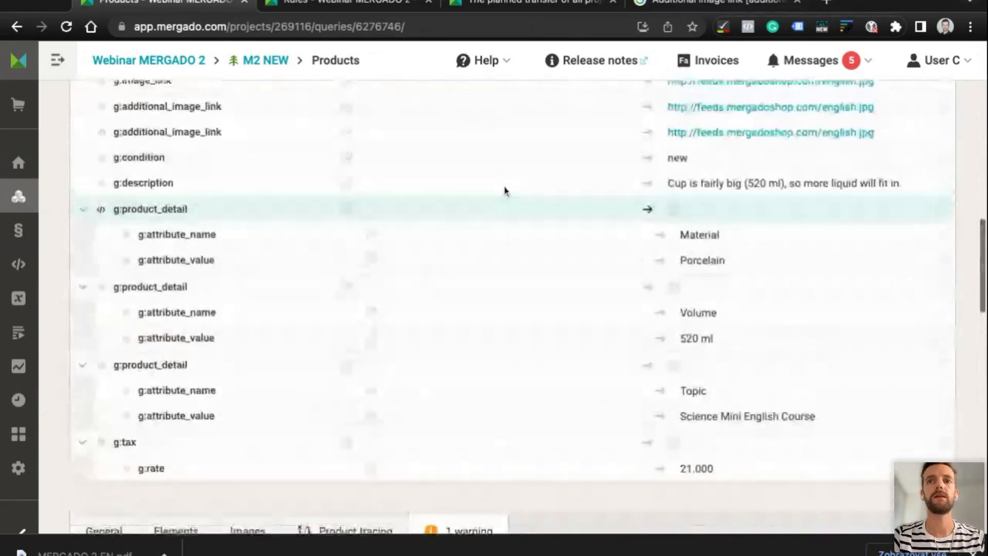
triple_click(821, 421)
click(822, 422)
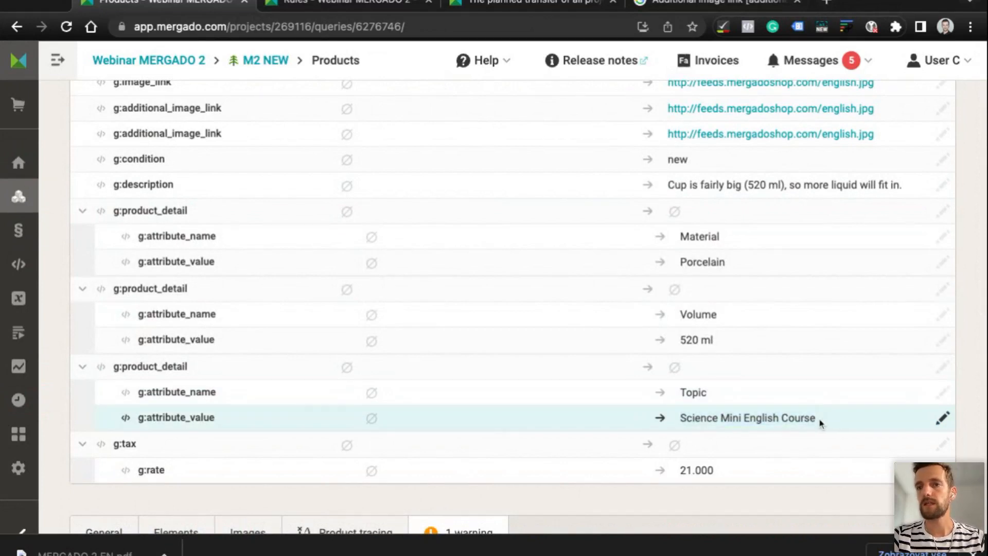
triple_click(725, 416)
double_click(725, 417)
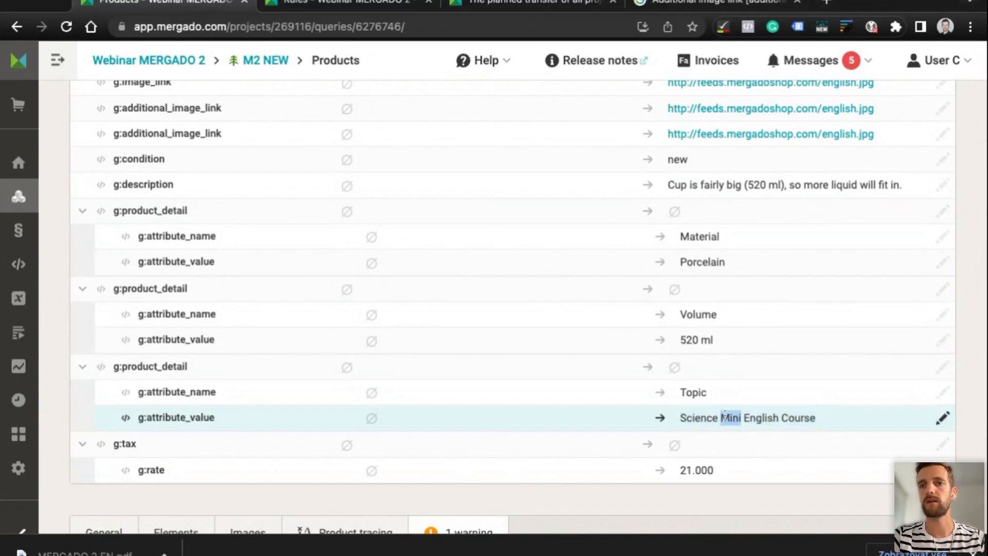
Examine the Topic attribute value of the Science Medicine Cup, focusing on the word Cup
scroll(725, 416, down, 15)
scroll(725, 414, down, 7)
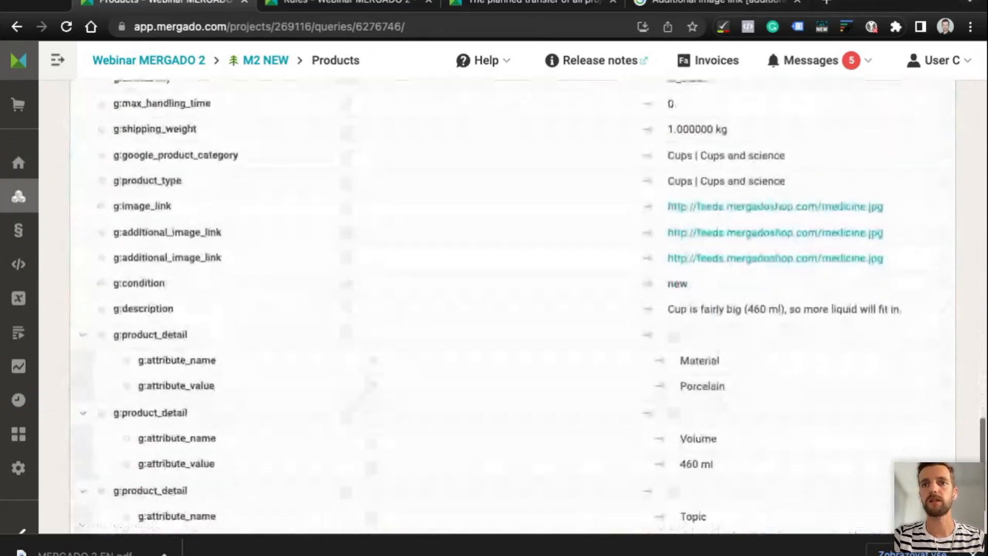
scroll(417, 184, up, 6)
scroll(416, 180, down, 9)
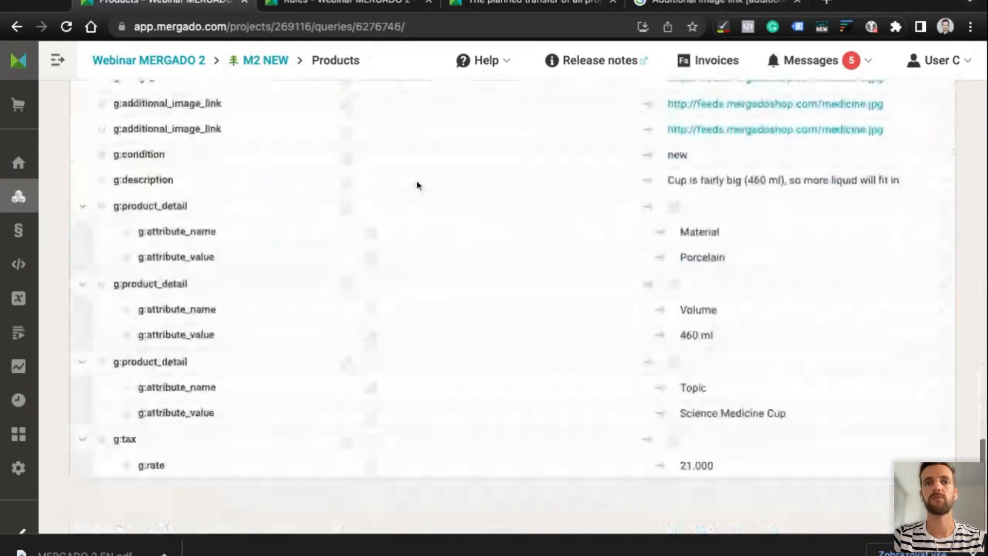
scroll(416, 180, up, 1)
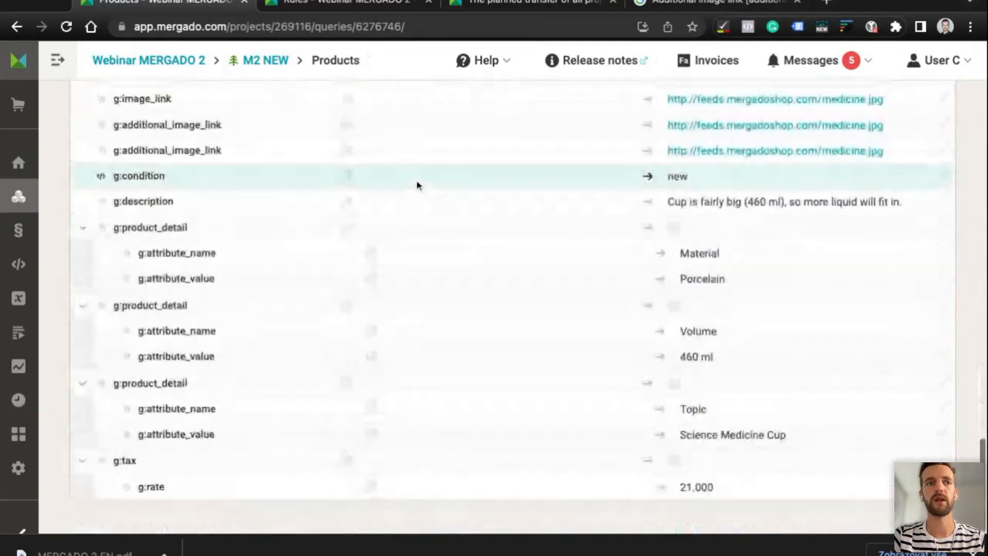
triple_click(732, 437)
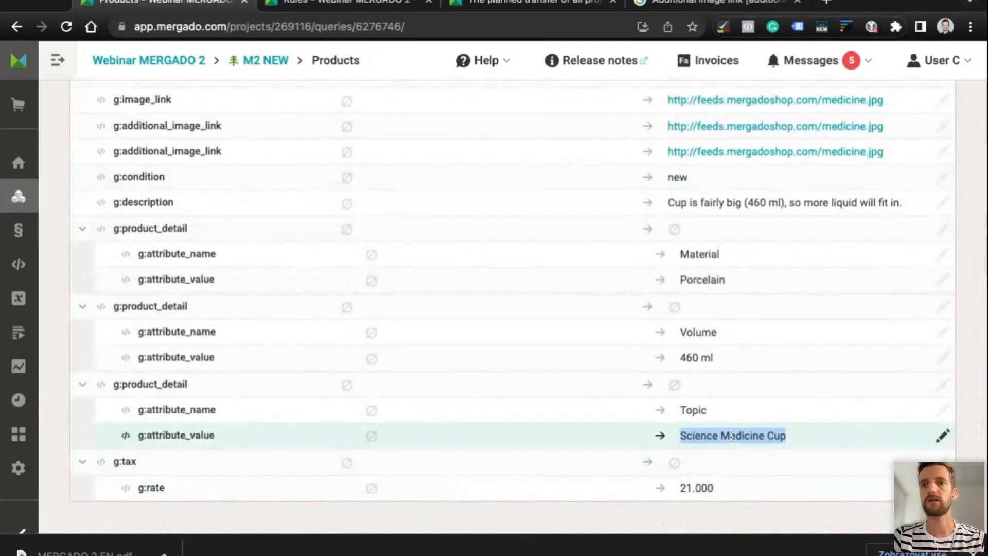
double_click(194, 437)
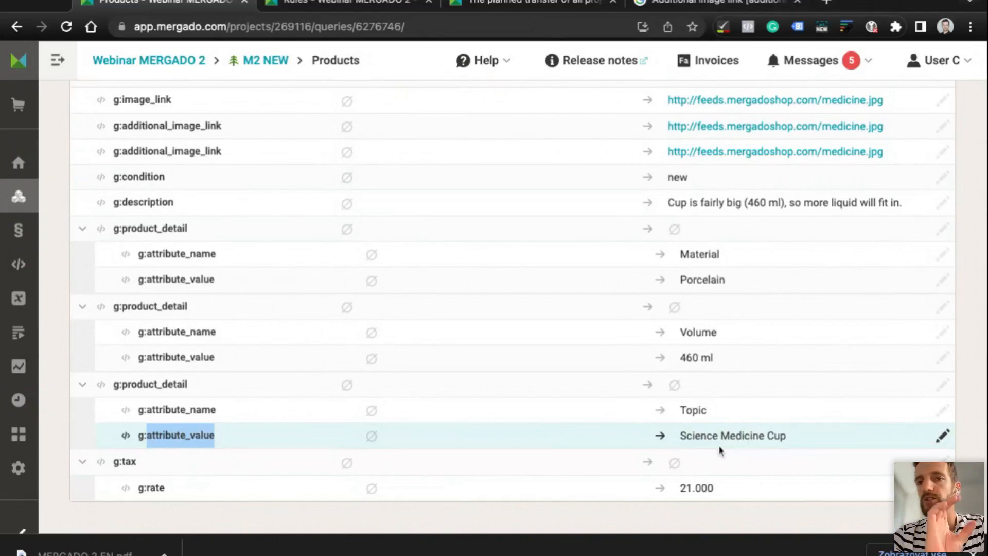
double_click(775, 437)
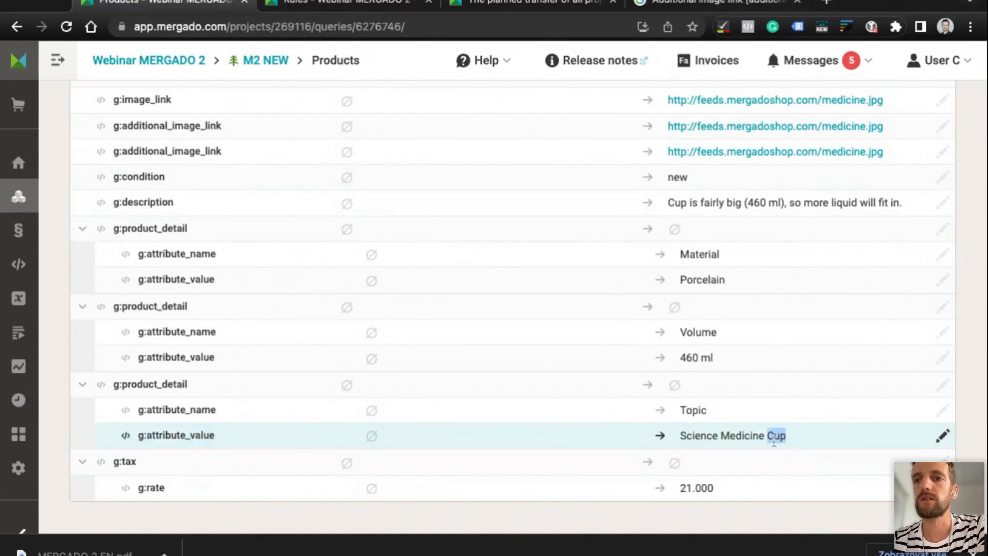
Switch the Science Music Cup back to its elements and examine its Topic attribute value
scroll(774, 442, up, 15)
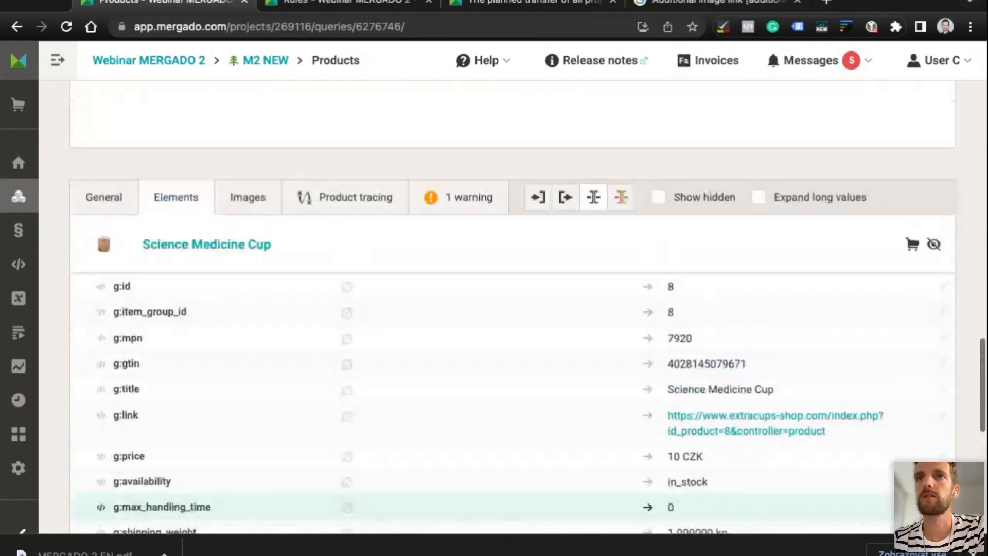
scroll(728, 448, up, 9)
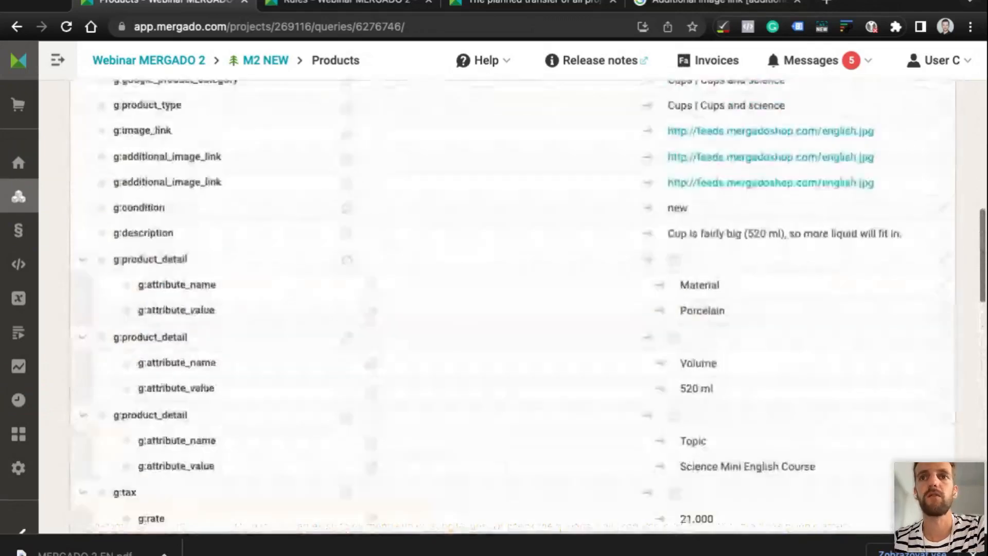
scroll(728, 448, down, 20)
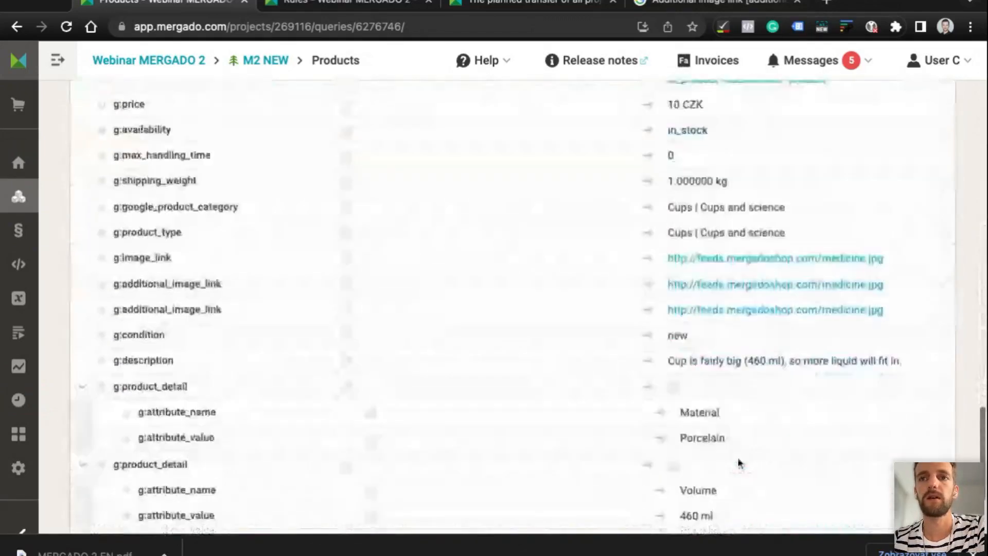
scroll(772, 438, down, 12)
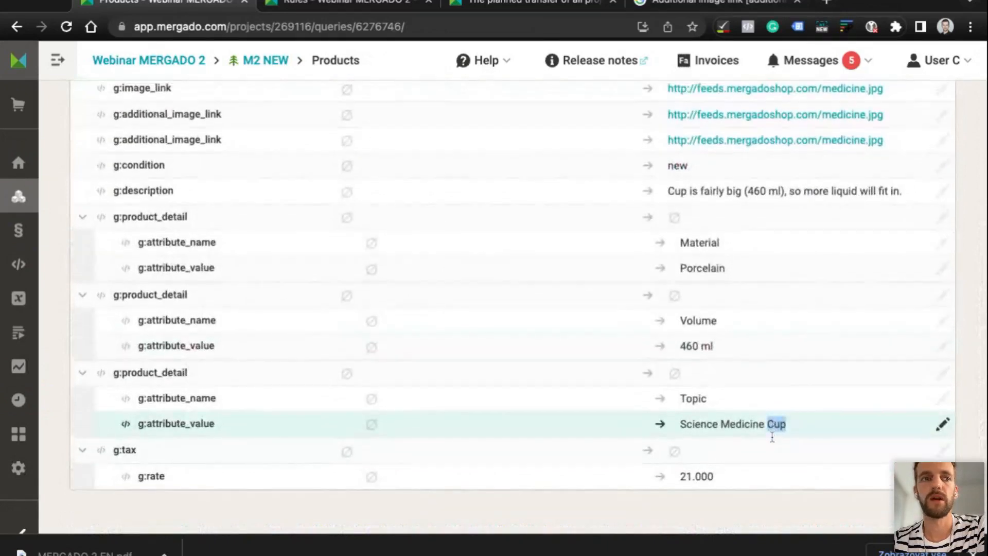
scroll(772, 438, up, 6)
scroll(772, 437, down, 12)
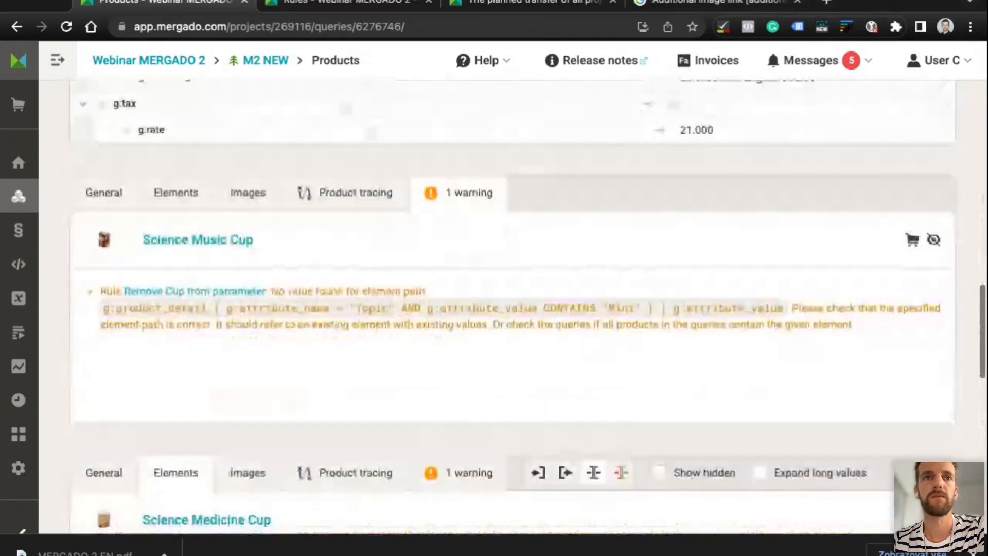
click(176, 175)
scroll(567, 341, down, 15)
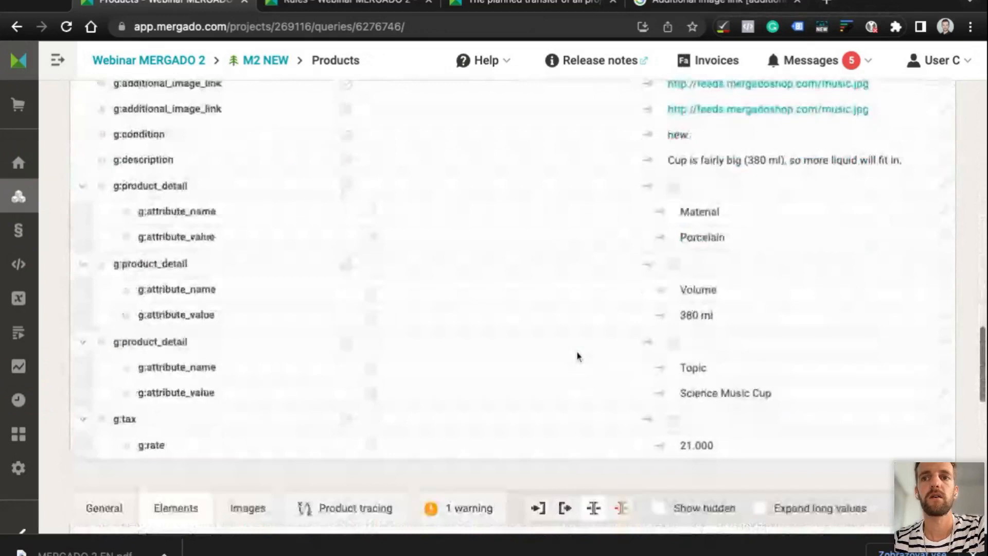
triple_click(753, 309)
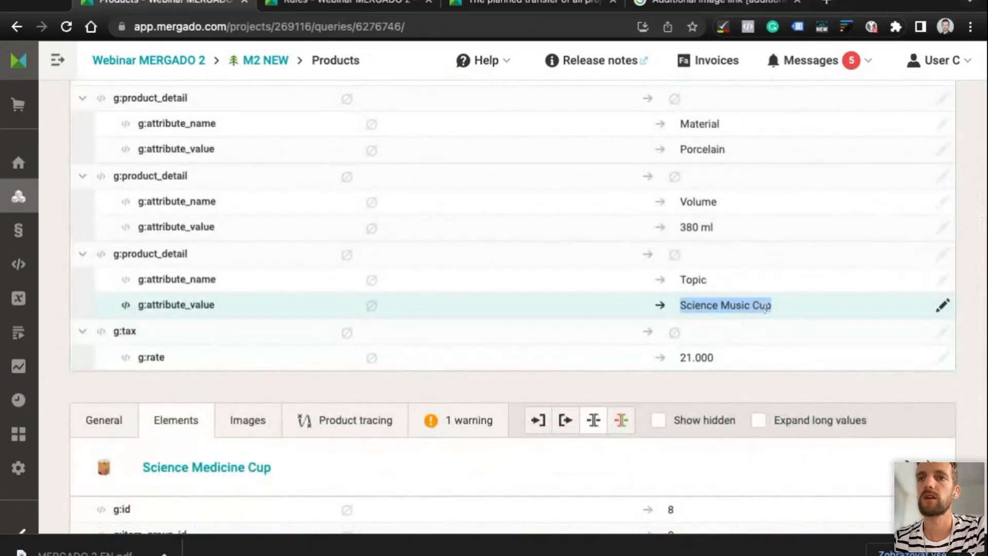
Compare the Topic attribute value of the Science Music Cup with that of the Science Mini English Course Cup
double_click(765, 309)
scroll(761, 309, up, 15)
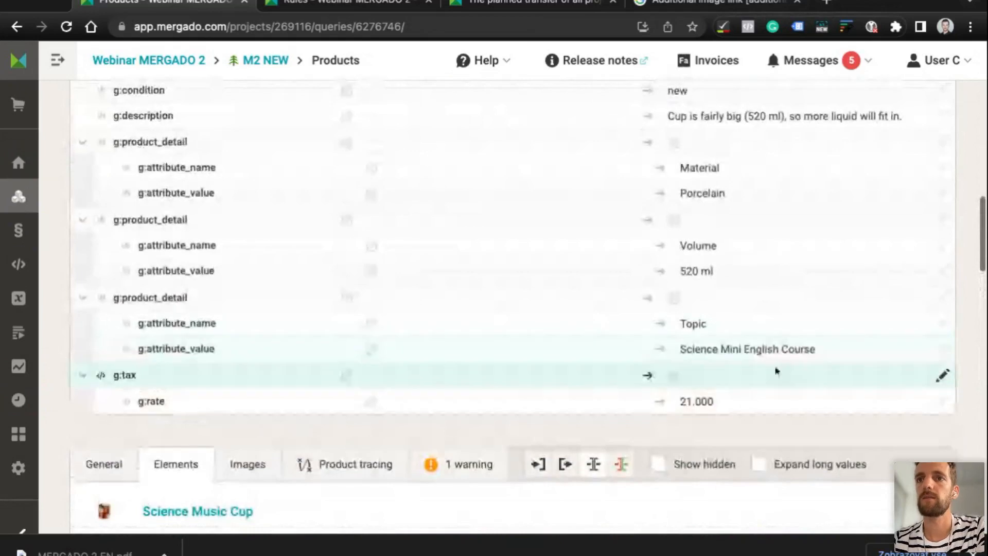
double_click(802, 350)
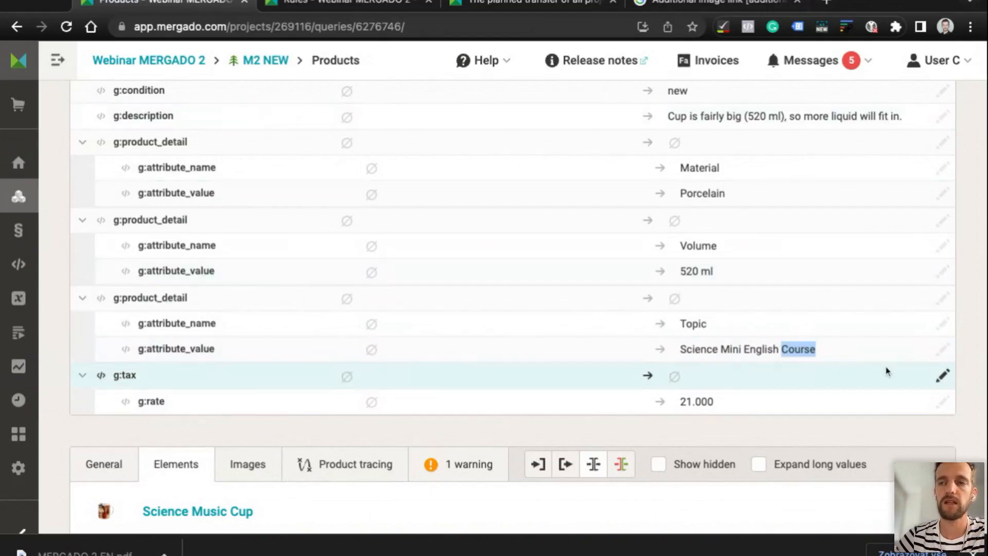
triple_click(775, 350)
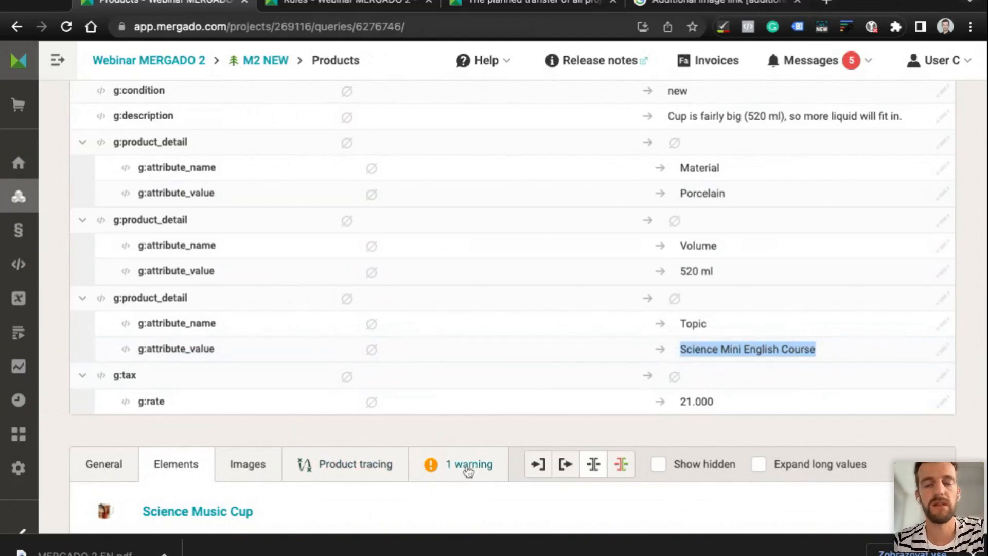
Look through the Science Music Cup's elements and check its Topic attribute value
scroll(468, 471, down, 5)
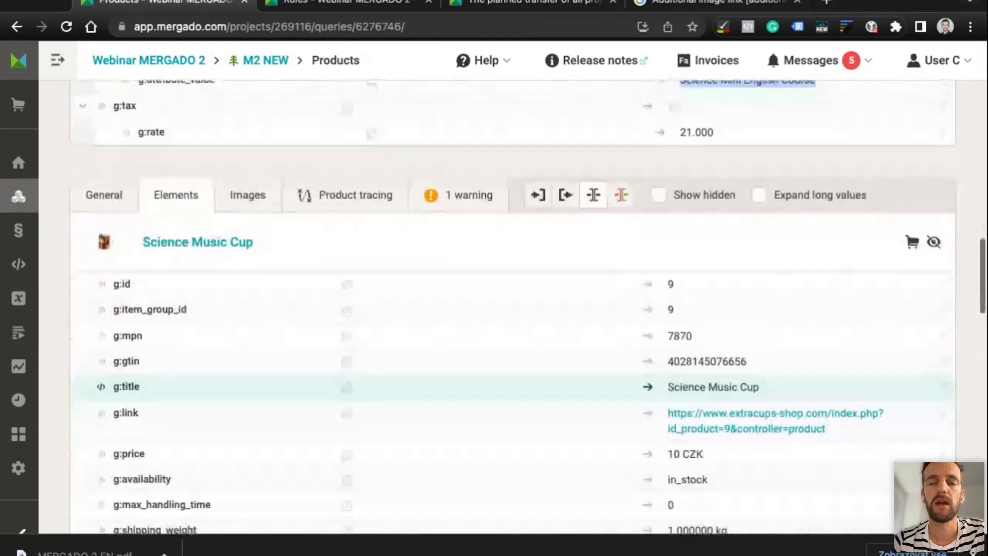
scroll(513, 303, down, 2)
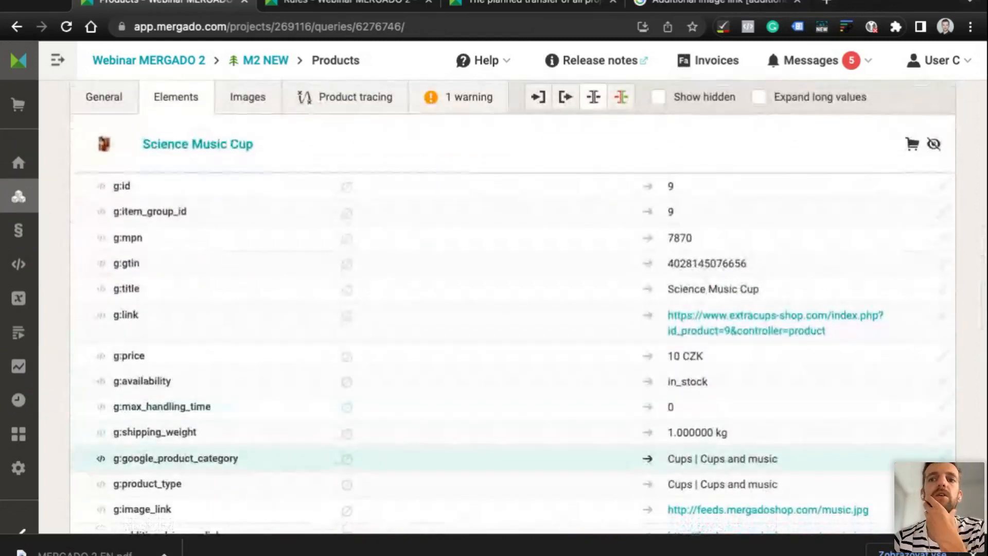
scroll(514, 448, down, 1)
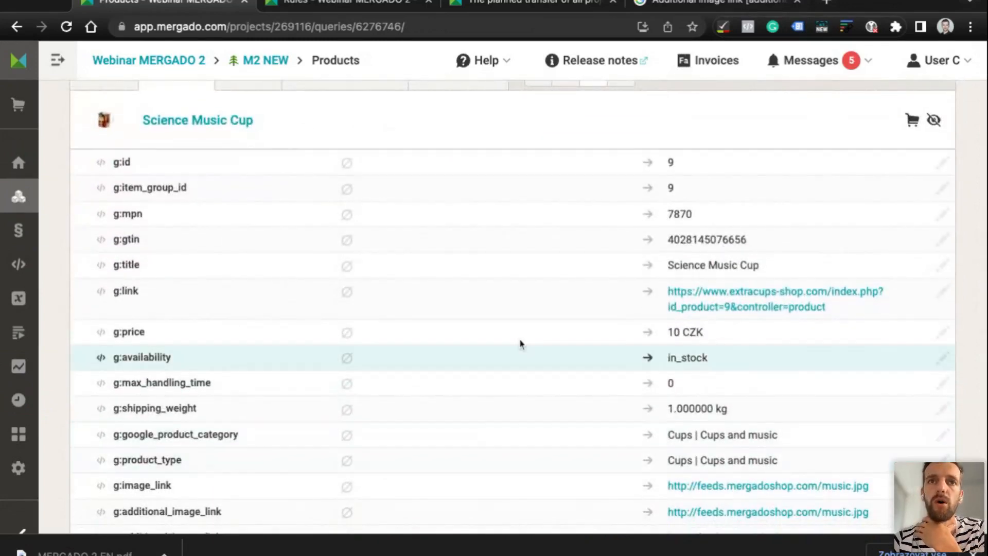
scroll(392, 353, down, 7)
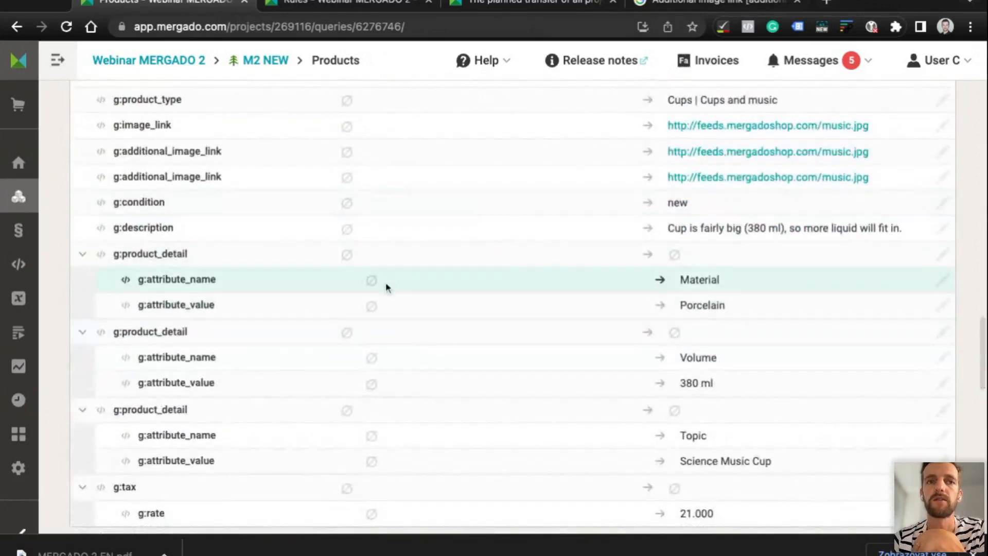
scroll(474, 459, down, 2)
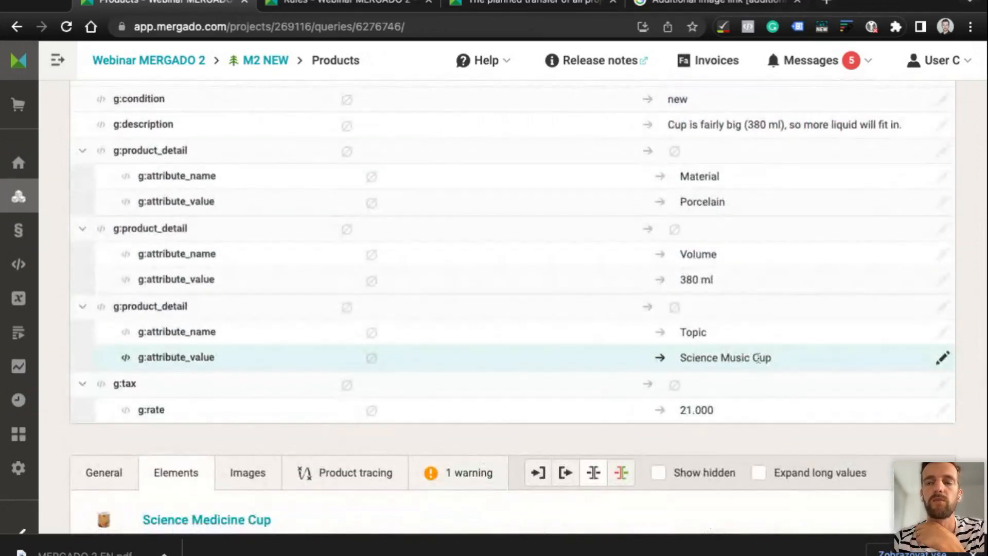
triple_click(731, 359)
scroll(731, 359, up, 12)
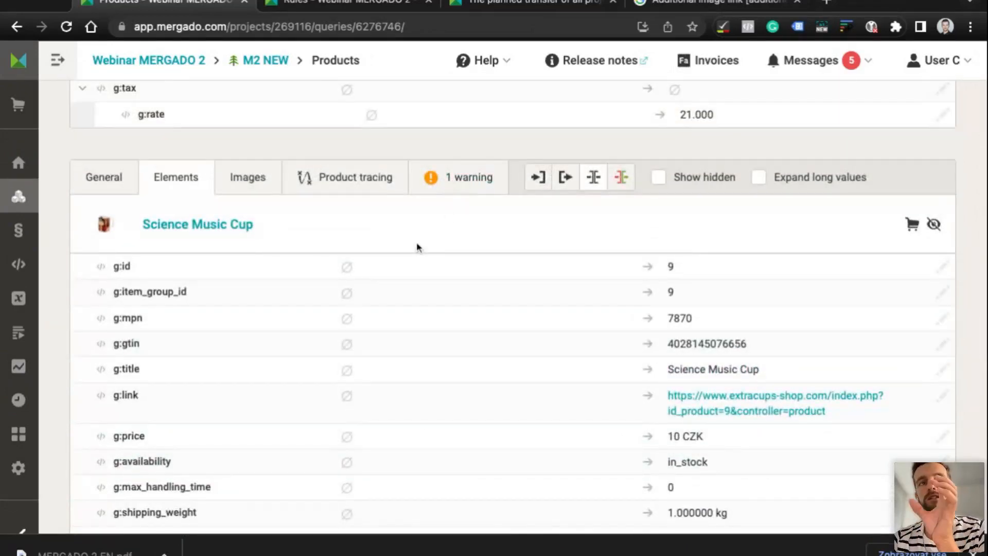
scroll(515, 308, up, 10)
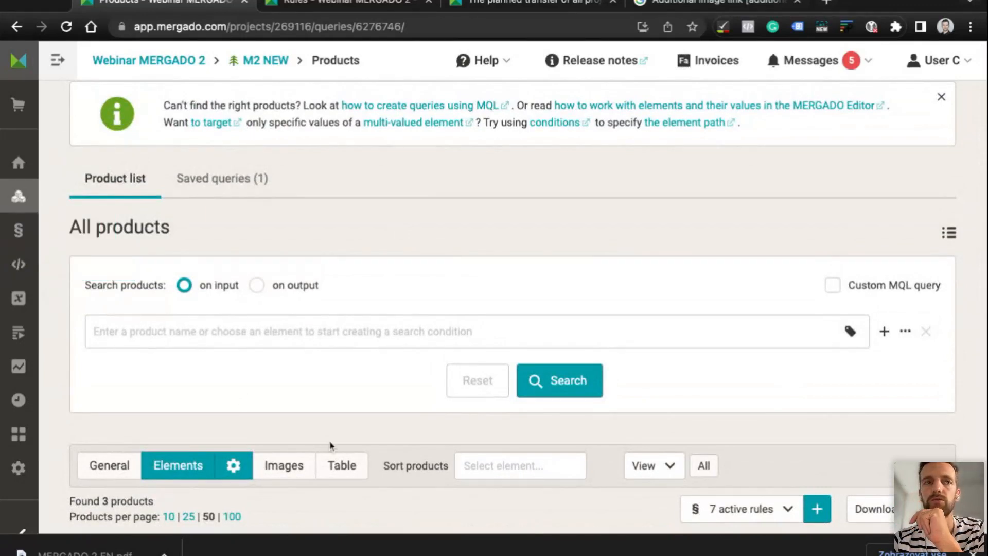
click(233, 332)
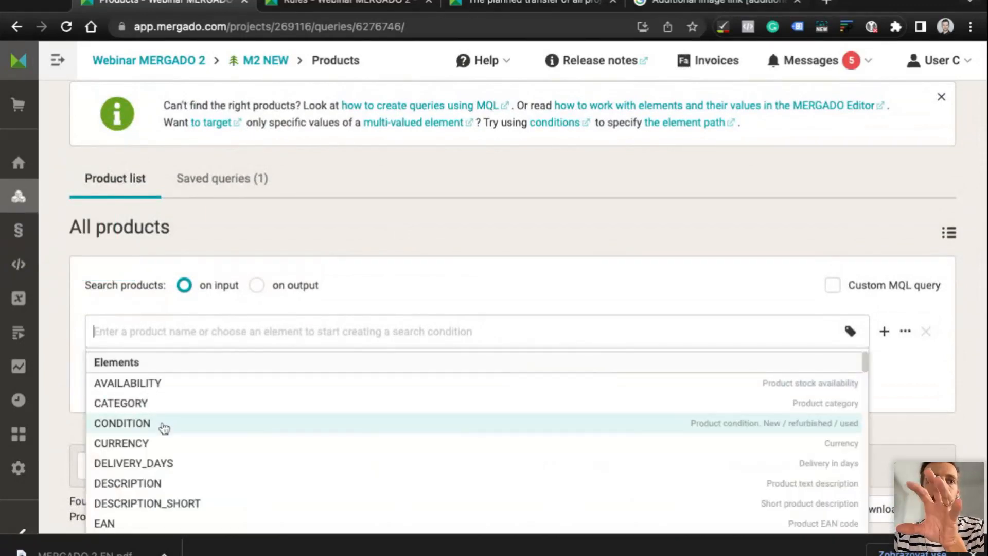
scroll(164, 428, down, 1)
scroll(62, 332, down, 6)
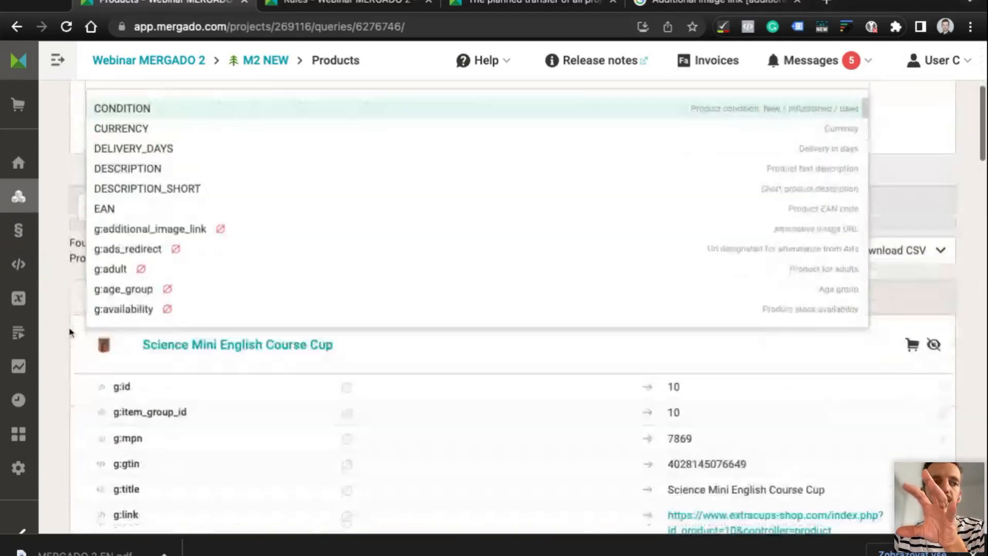
scroll(122, 350, down, 2)
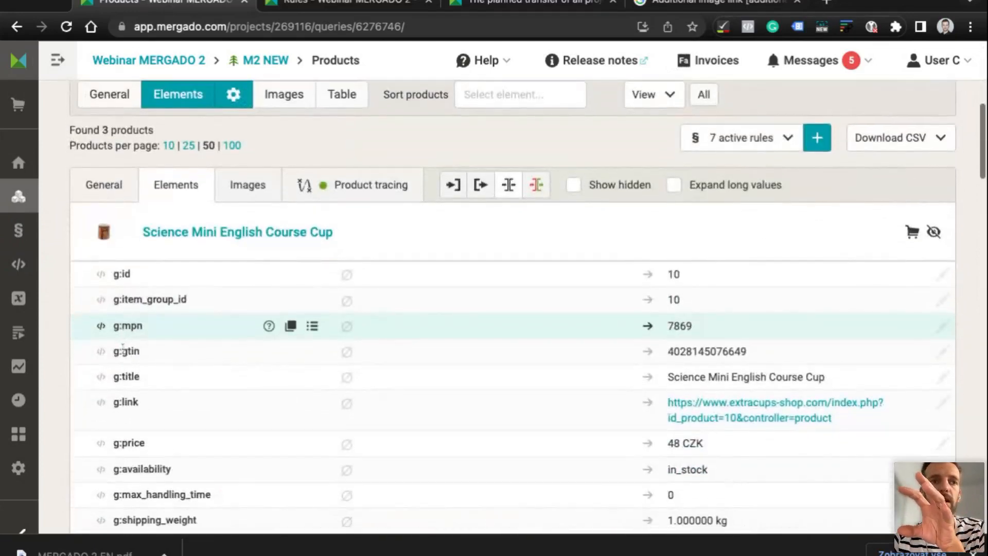
Open the "Remove Cup from parrameter" rule from the project's rules and view its type and queries
click(18, 231)
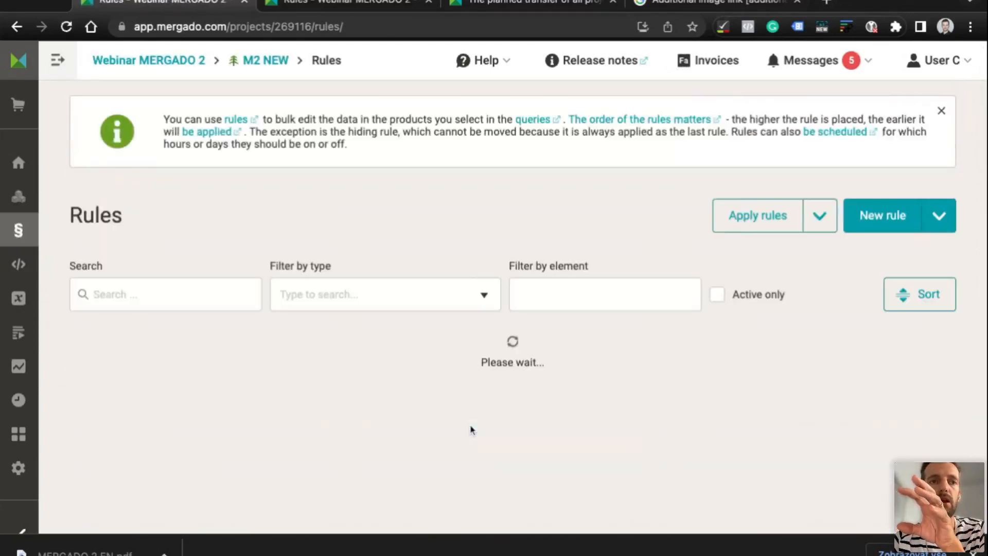
scroll(472, 430, down, 4)
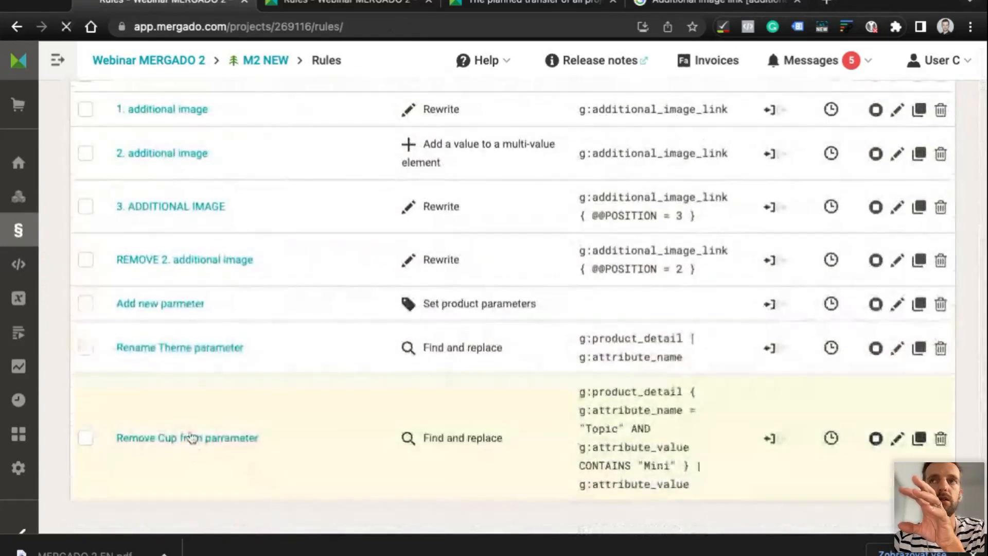
click(192, 437)
scroll(437, 396, down, 4)
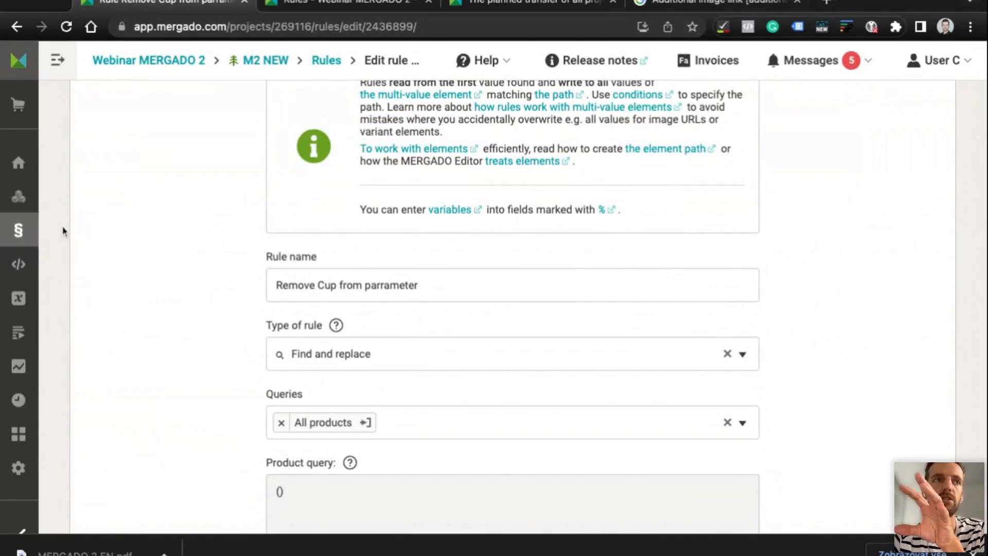
Return to the product list and recheck the Topic attribute value of the Science Music Cup
click(13, 210)
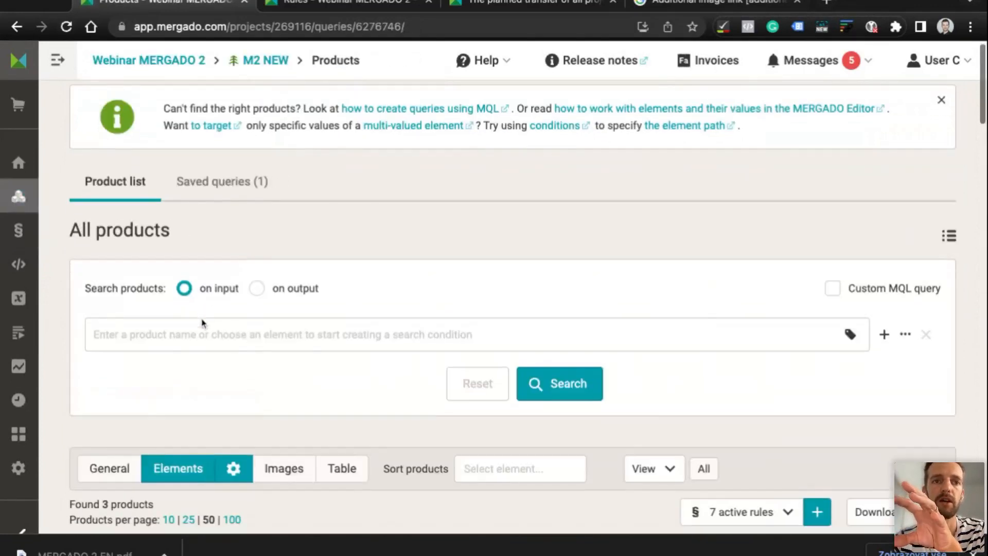
scroll(217, 295, down, 8)
scroll(249, 247, down, 20)
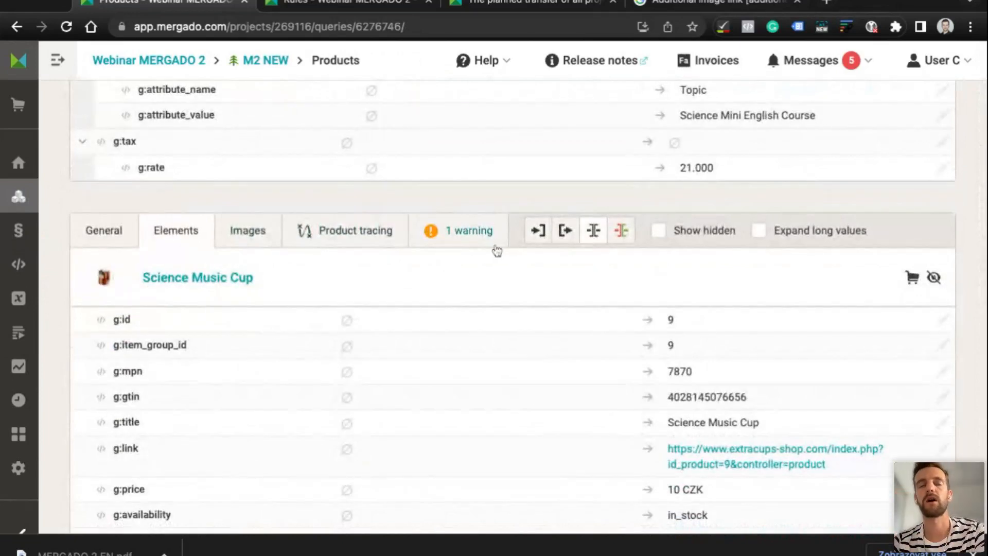
scroll(501, 291, down, 8)
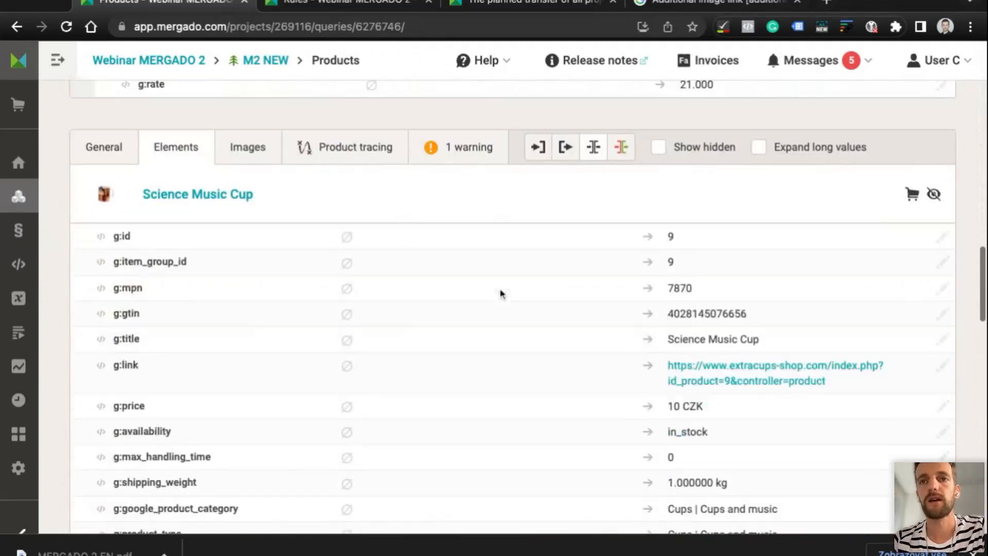
scroll(502, 294, down, 1)
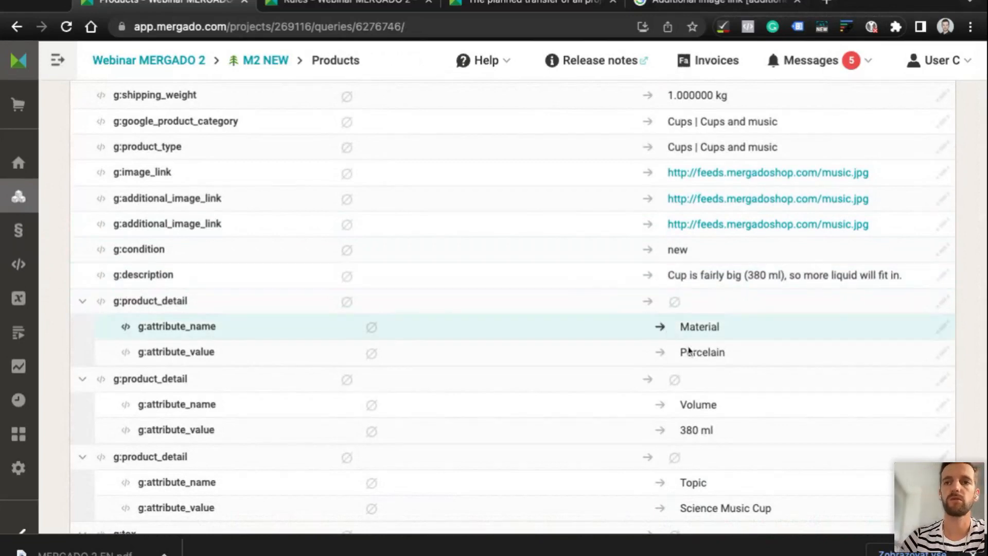
scroll(688, 392, down, 2)
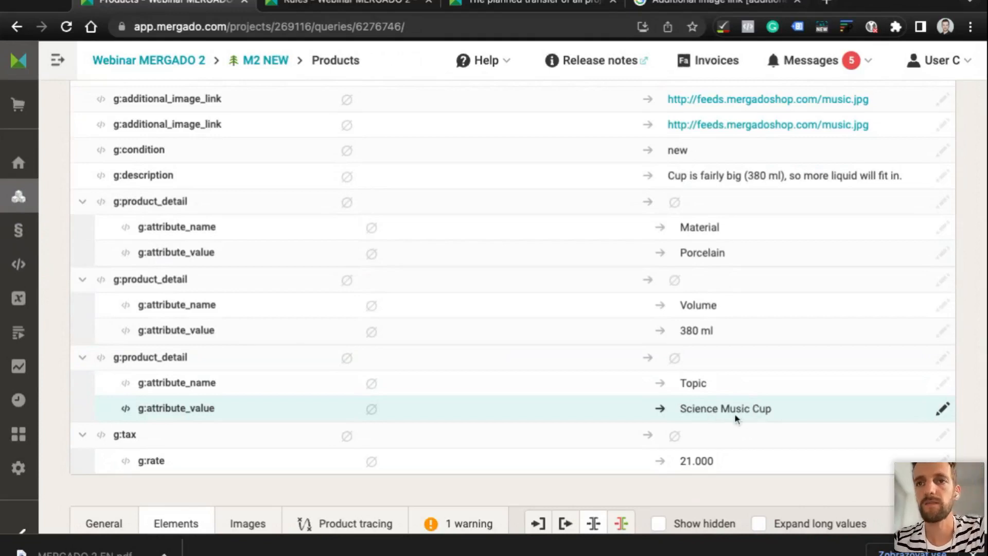
Review the elements of the Science Mini English Course Cup down to its Topic attribute value
scroll(532, 332, up, 6)
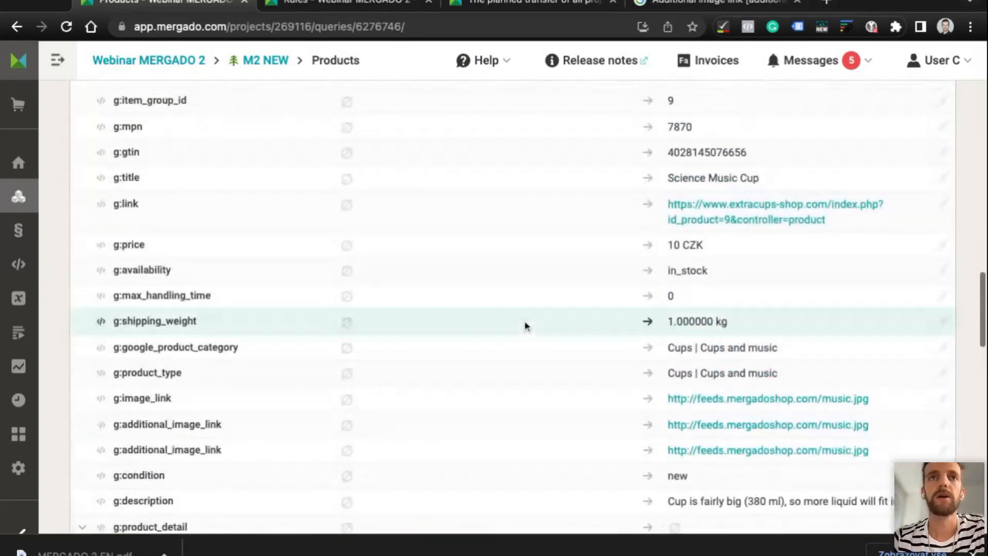
scroll(525, 326, up, 7)
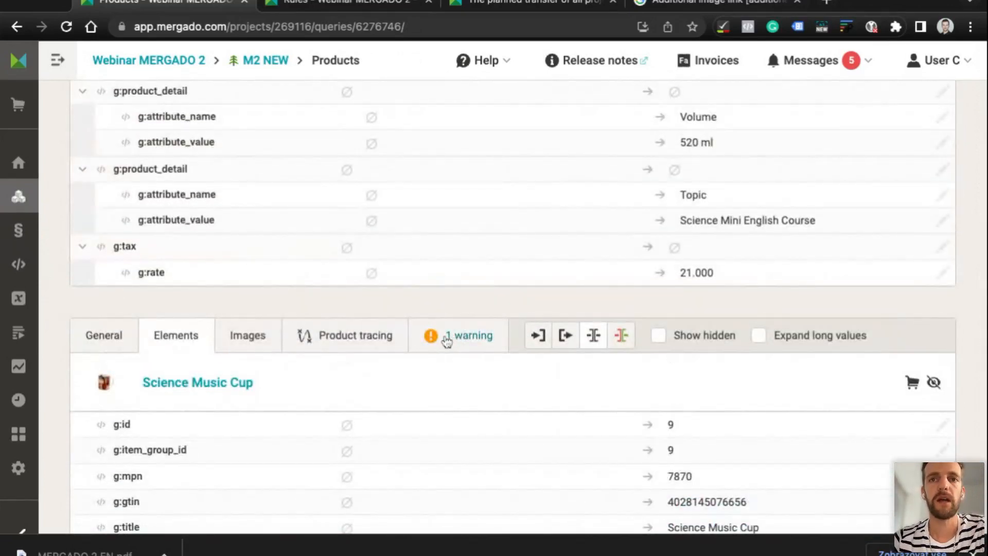
scroll(468, 282, up, 1)
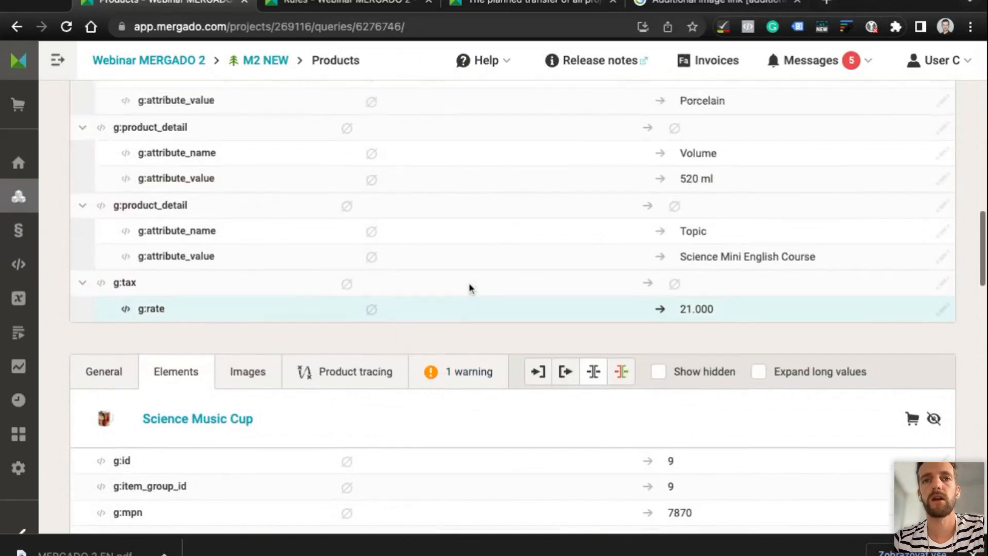
scroll(484, 389, up, 20)
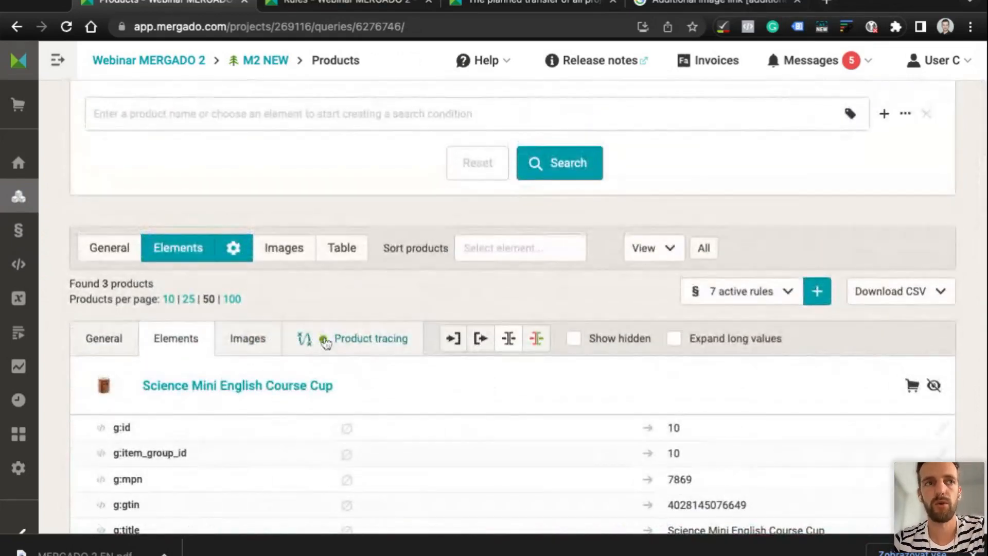
mouse_move(19, 241)
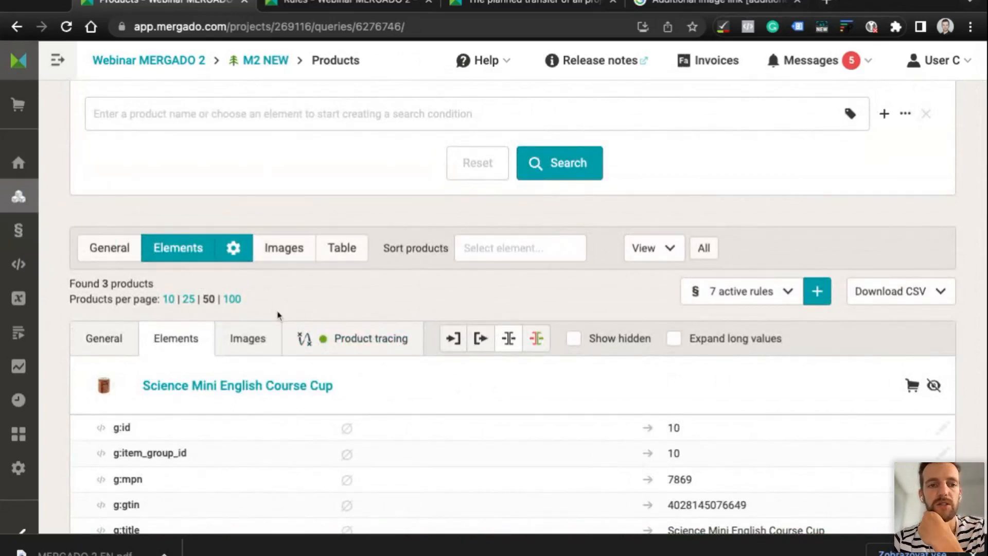
scroll(278, 315, down, 12)
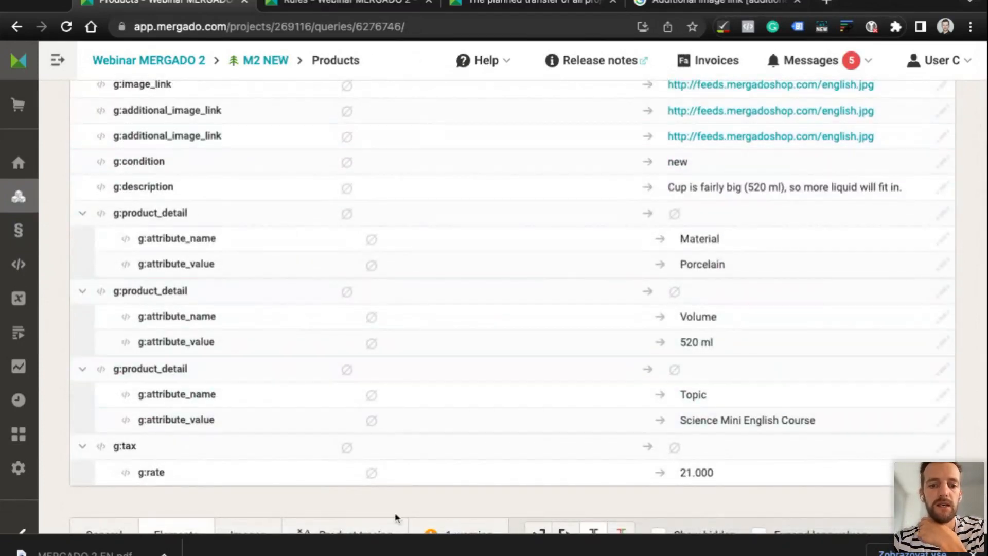
key(super+Tab)
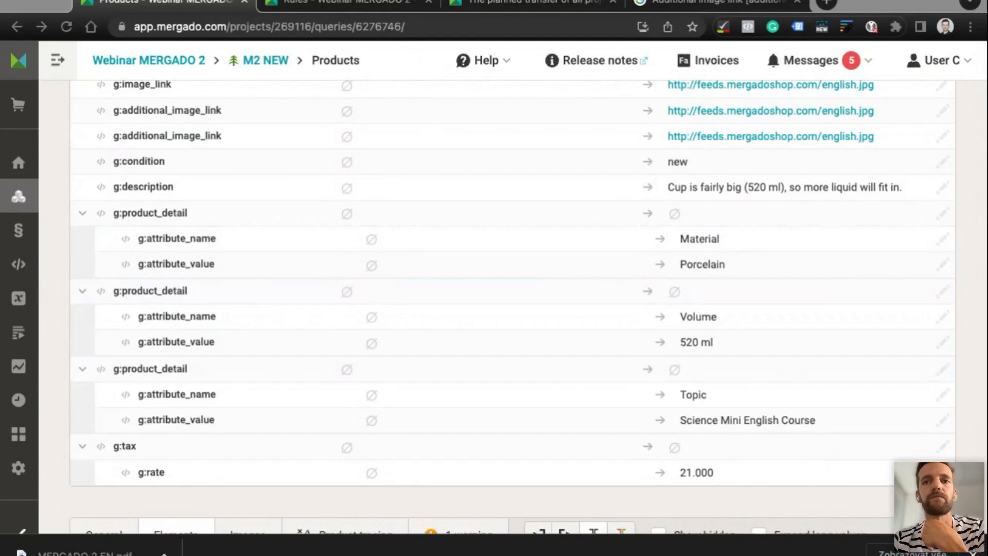
Open the "Add new parmeter" rule of type Set product parameters from the rules list and view its parameter settings
scroll(513, 288, up, 3)
click(19, 230)
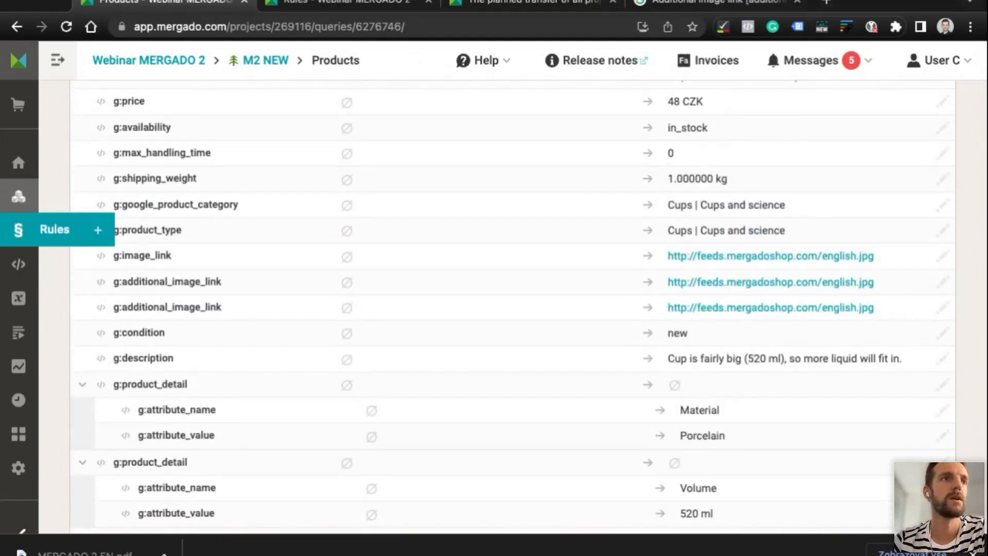
scroll(490, 297, down, 5)
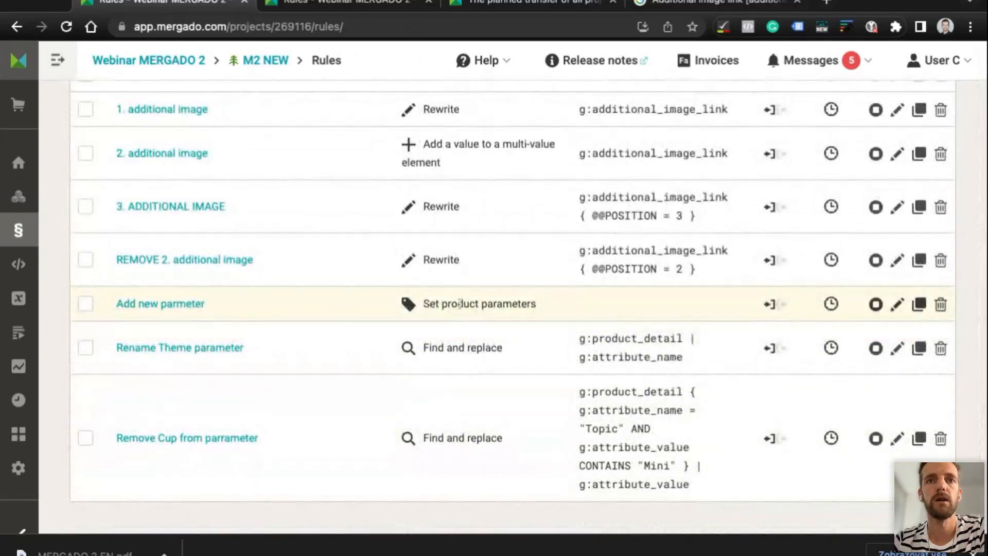
double_click(460, 303)
triple_click(459, 303)
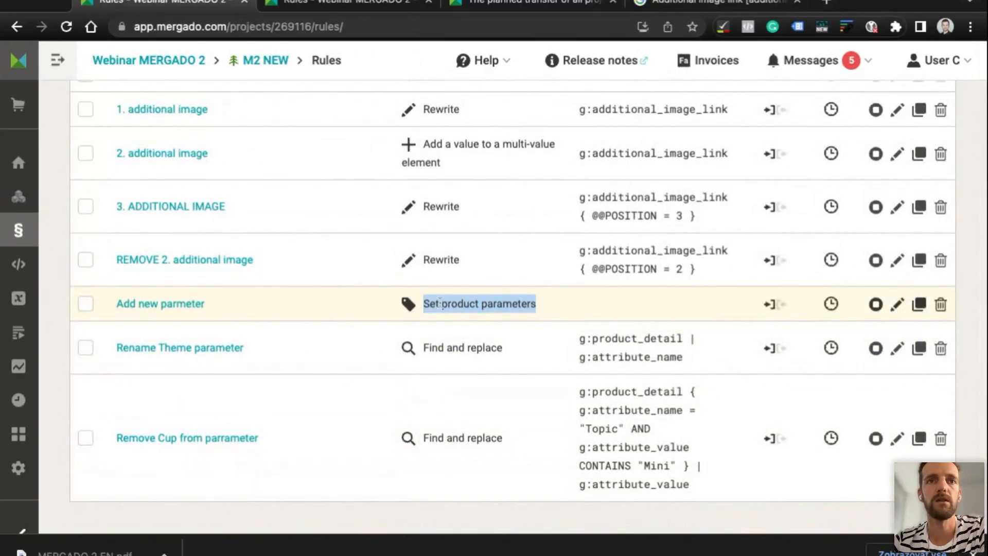
click(126, 304)
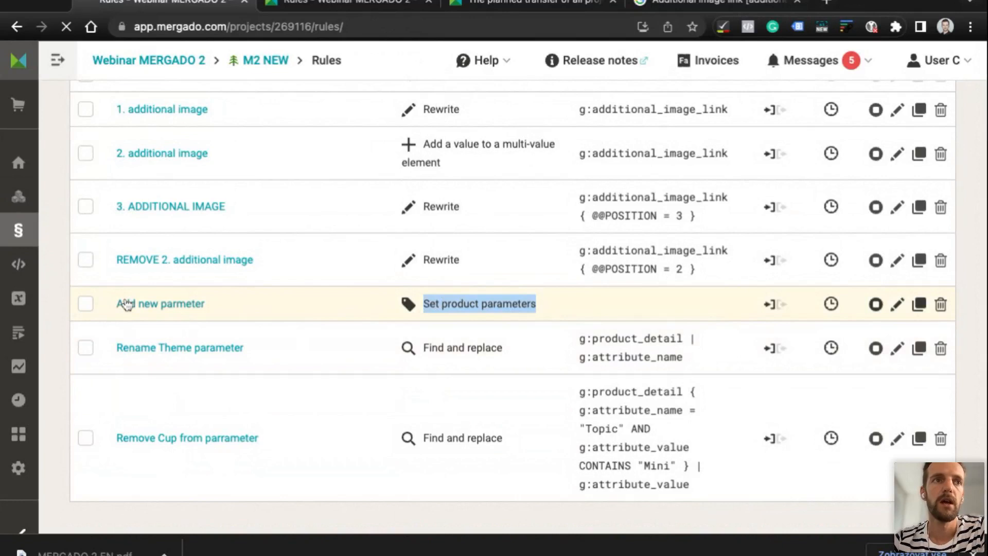
scroll(361, 381, down, 7)
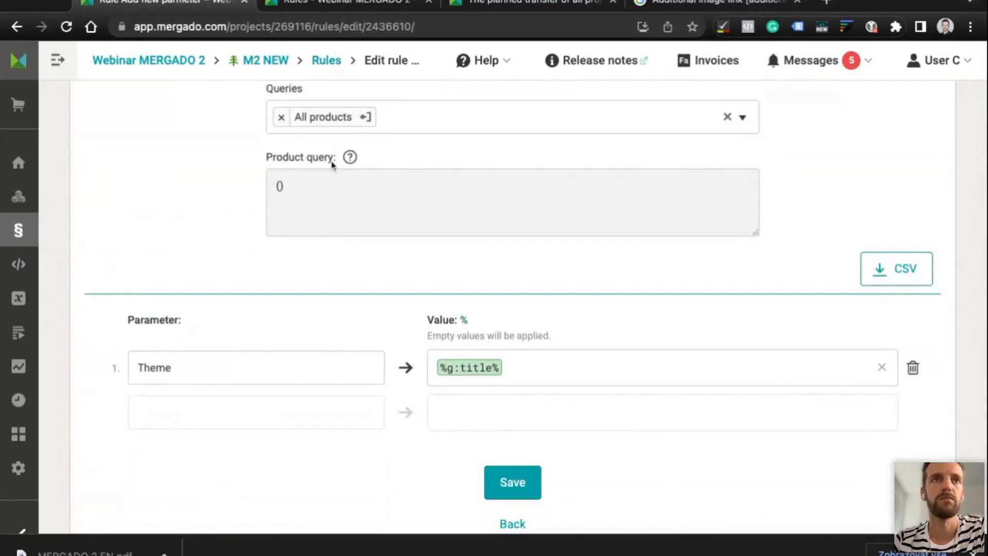
Replace the word Add with Set in the rule name so it reads "Set new parmeter"
scroll(331, 161, up, 4)
scroll(331, 165, up, 1)
click(301, 223)
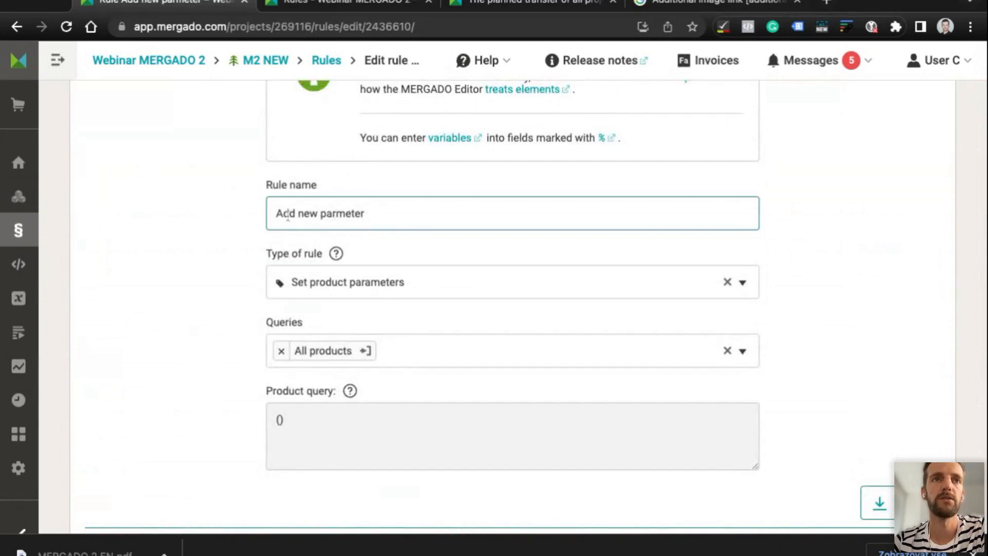
double_click(287, 214)
text(Set)
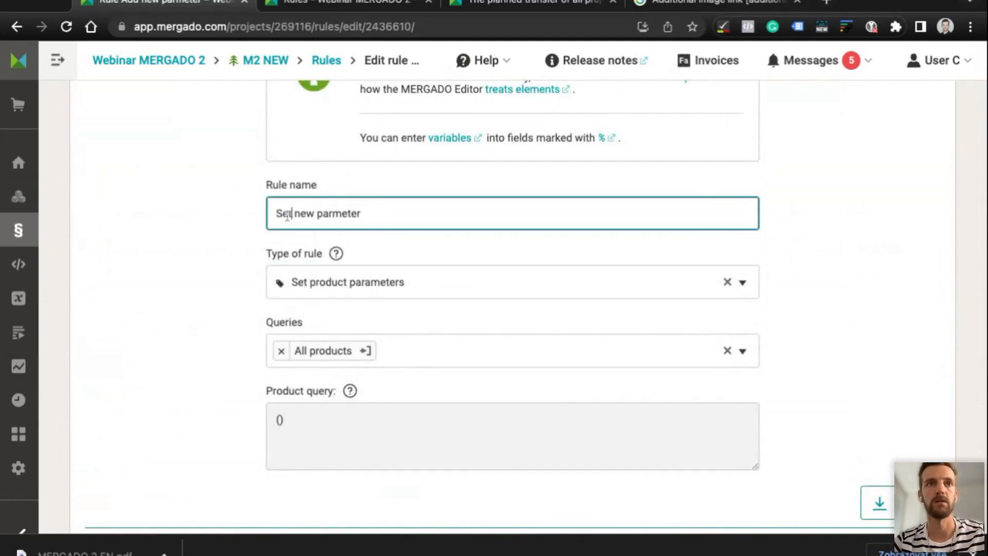
Remove the word new from the rule name and make it plural so it reads "Set parmeters"
scroll(287, 214, down, 1)
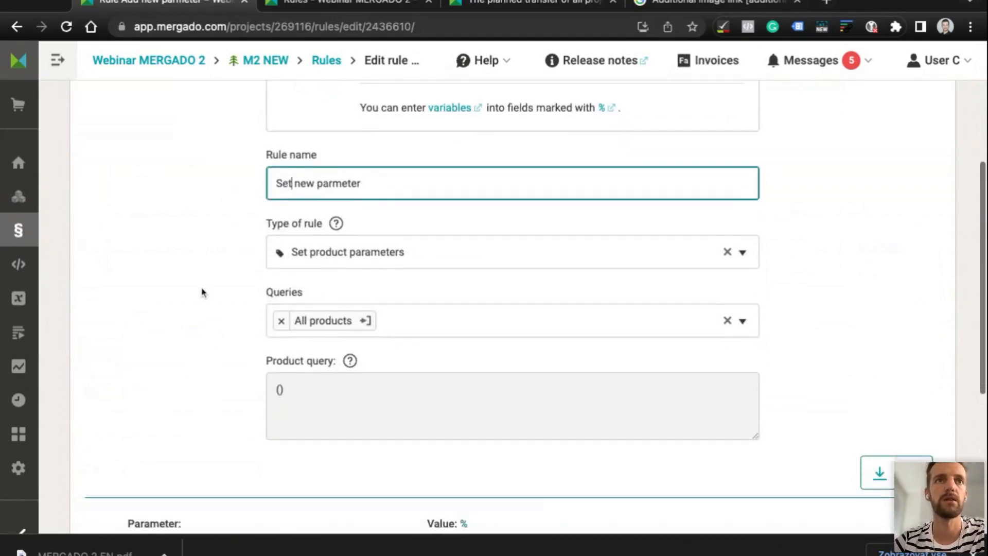
scroll(203, 292, down, 1)
double_click(305, 170)
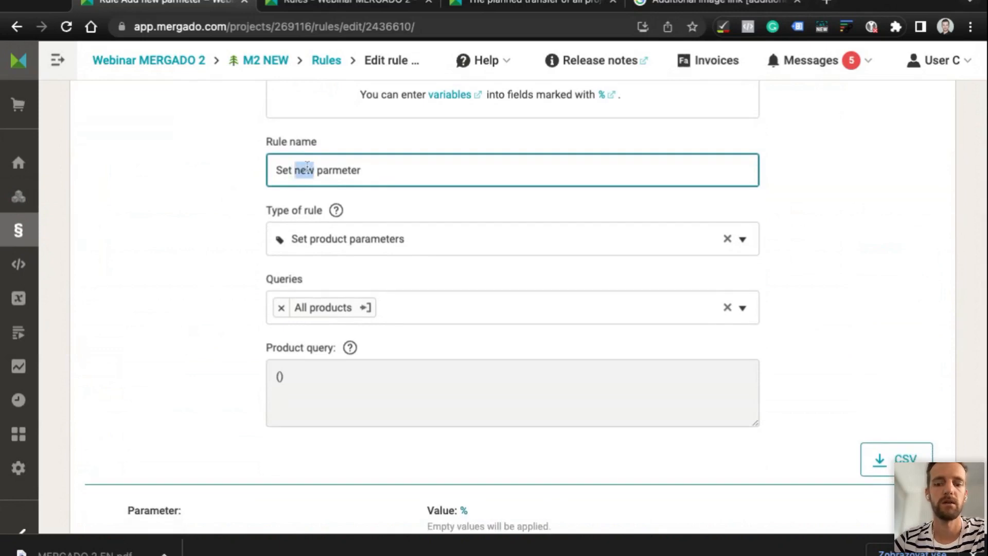
key(BackSpace)
click(401, 180)
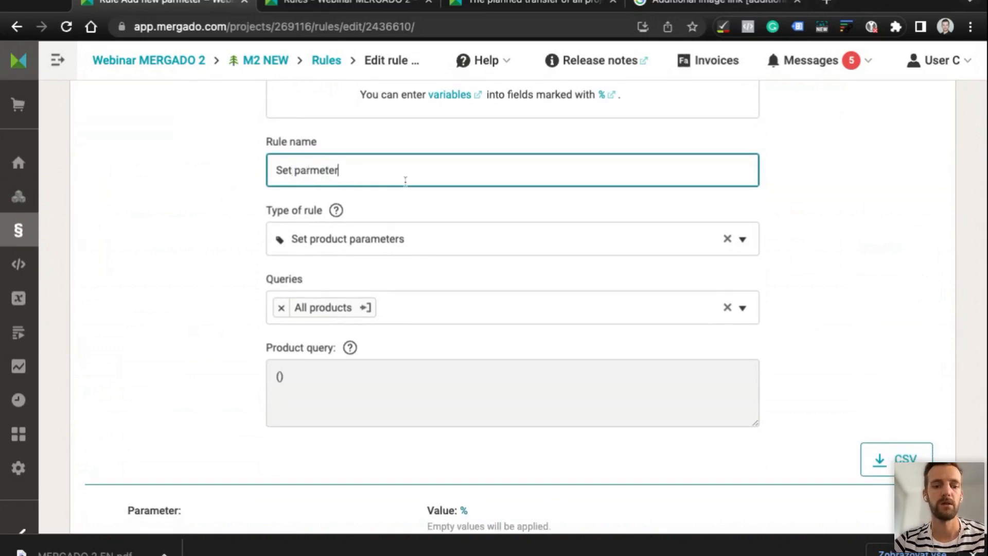
text(s)
Add Volume as a second parameter with an empty value below Theme and save the rule
scroll(345, 204, down, 5)
click(151, 315)
click(389, 290)
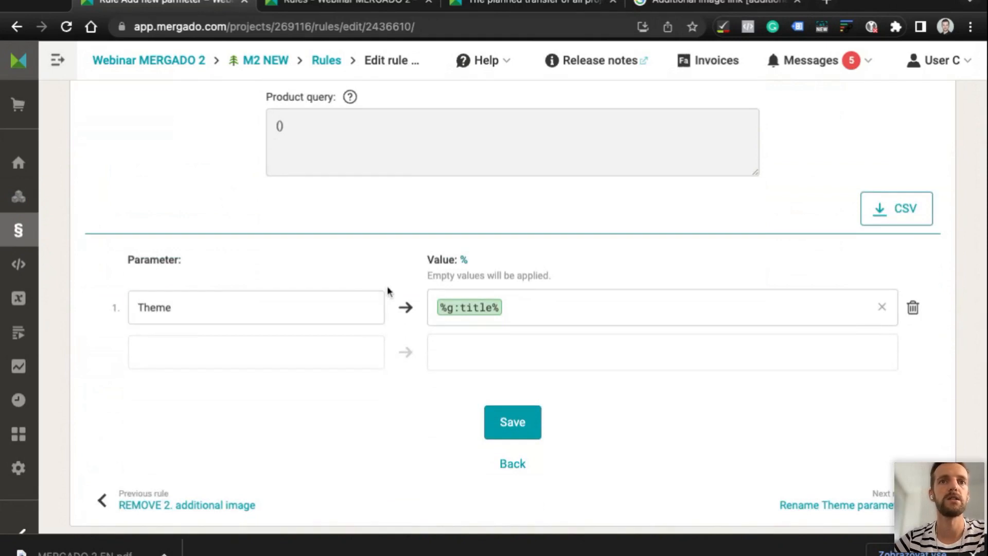
click(195, 351)
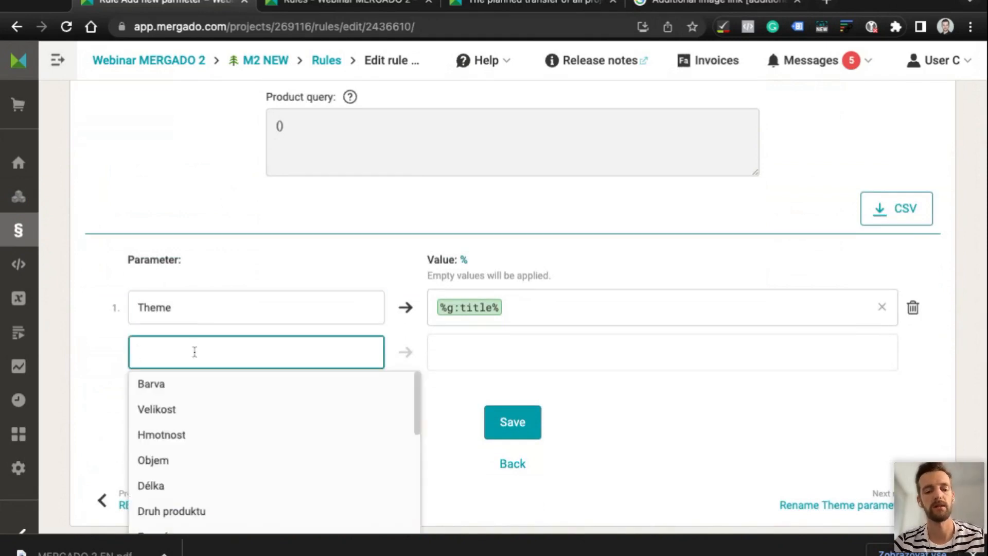
text(Volu)
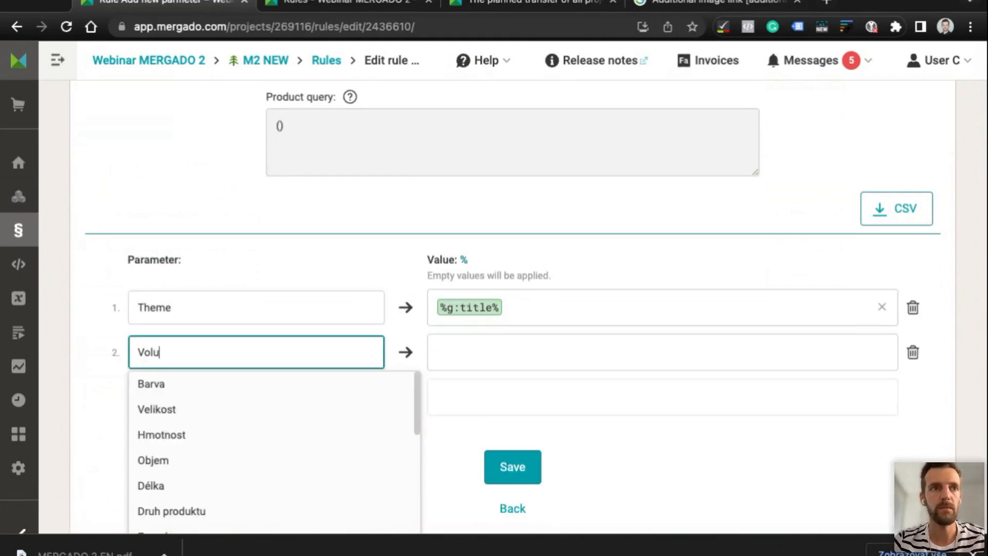
text(me)
click(81, 327)
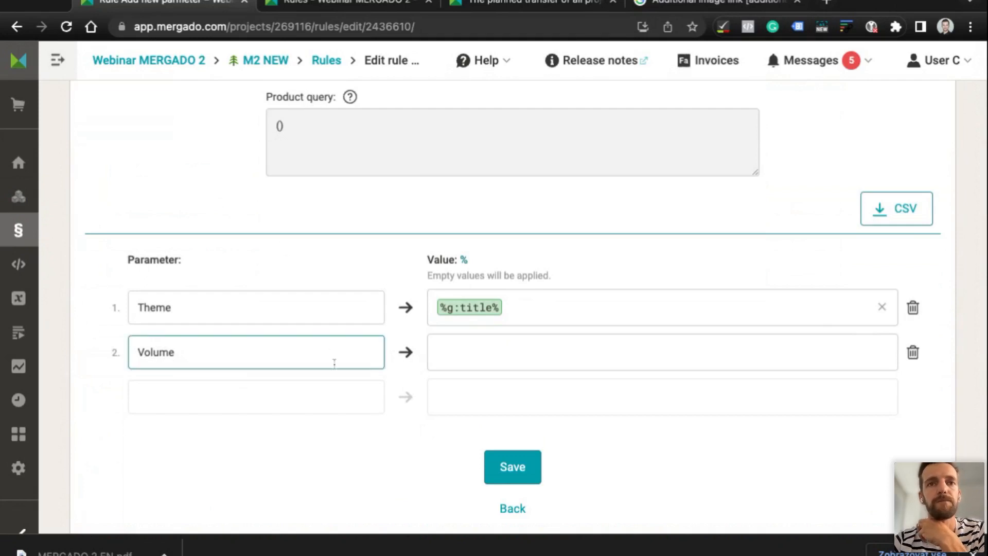
double_click(140, 353)
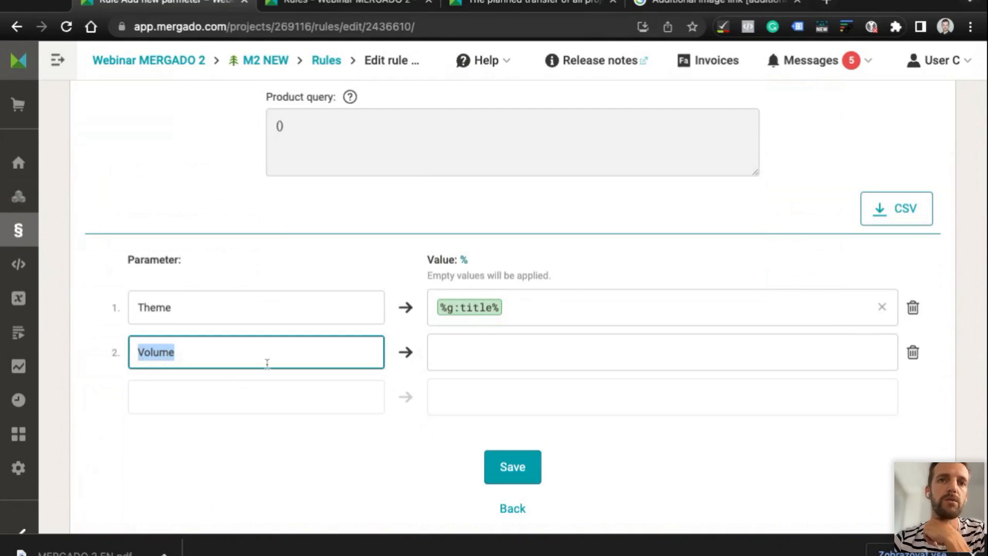
click(456, 370)
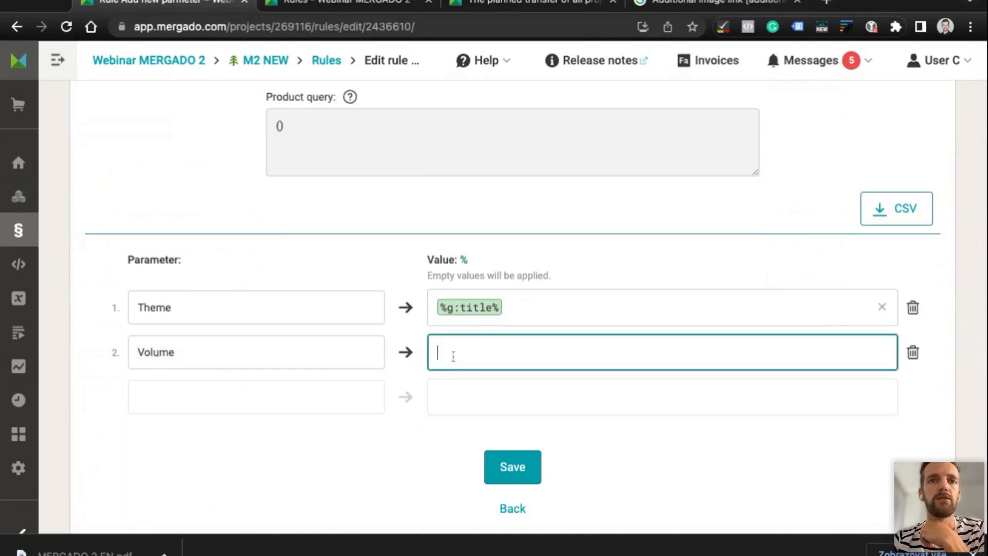
click(513, 470)
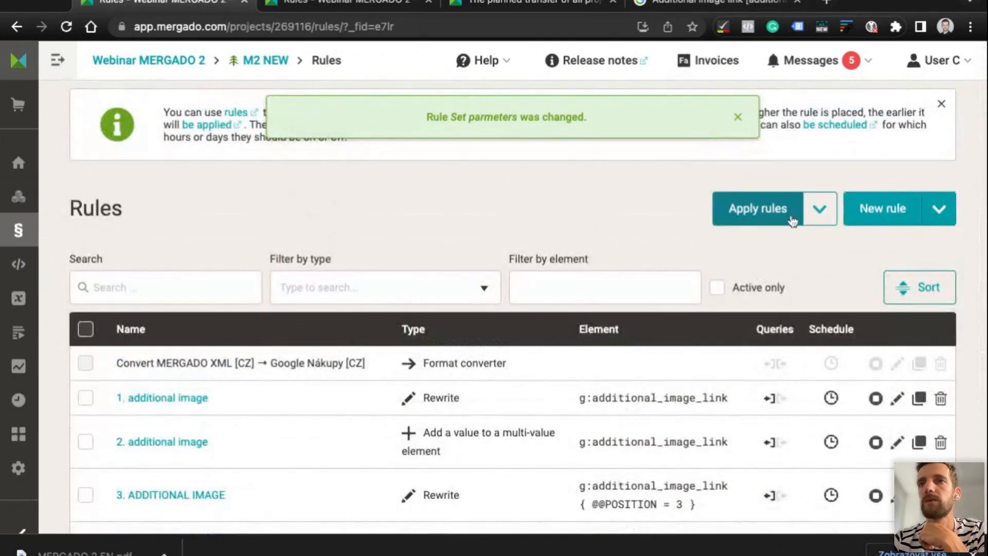
Apply the rules to the M2 NEW export and review the progress of each rule down to the total
click(817, 211)
click(778, 255)
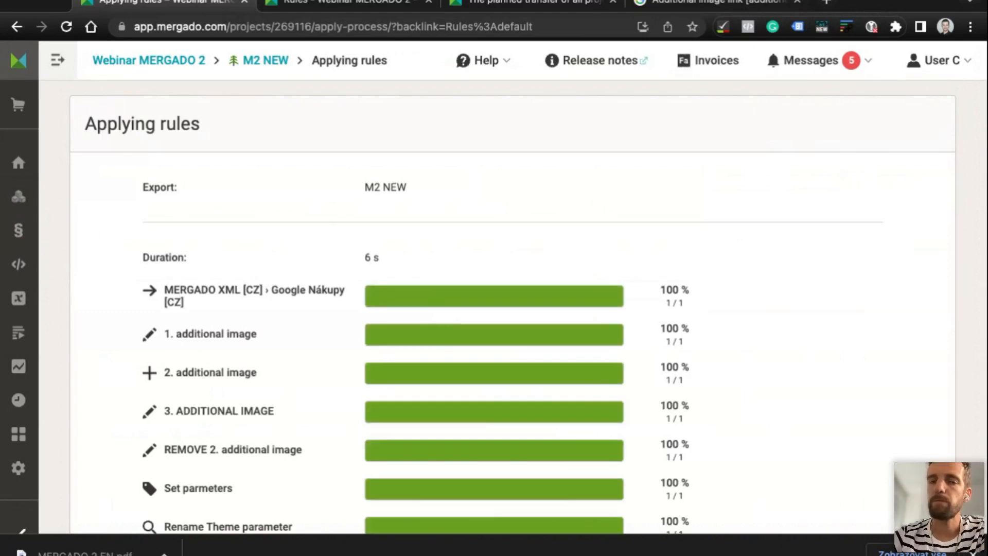
scroll(237, 330, down, 7)
scroll(248, 320, up, 7)
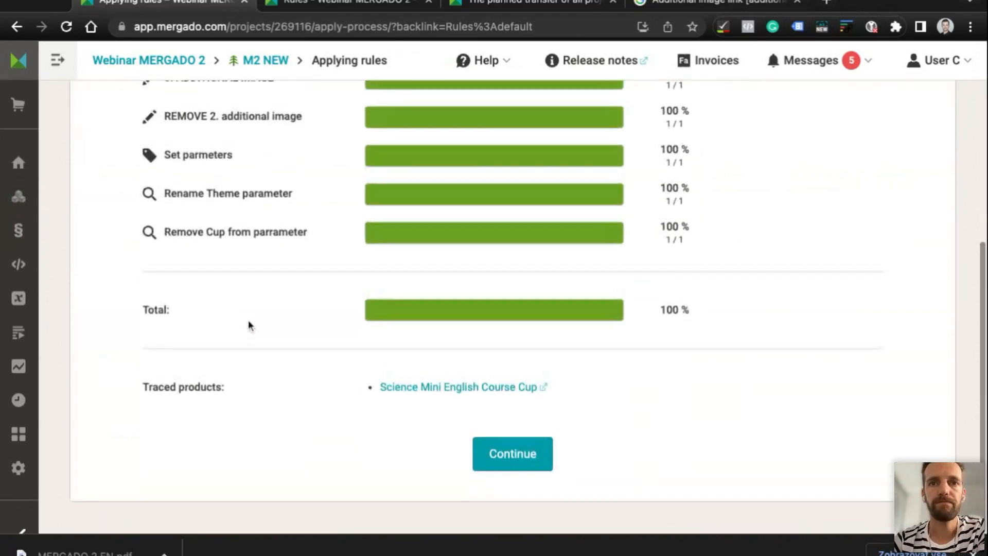
Return to the product list and check the product_detail elements of the Science Mini English Course Cup
click(17, 191)
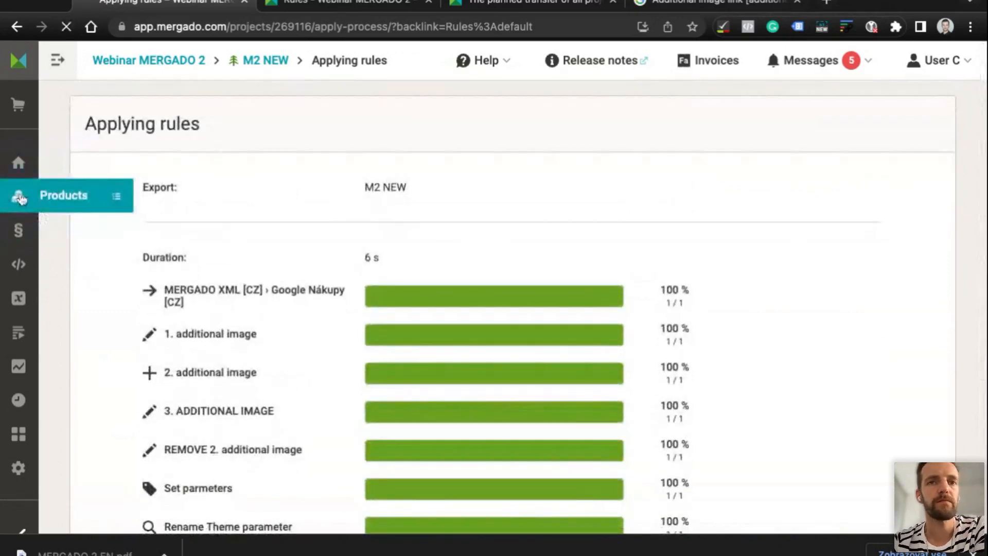
scroll(495, 380, down, 15)
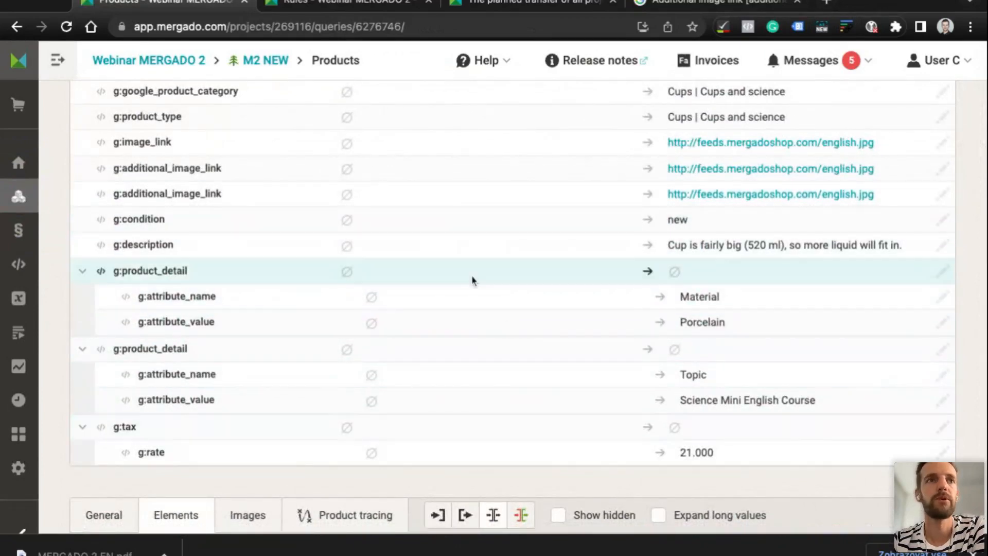
scroll(455, 288, up, 7)
scroll(455, 291, up, 2)
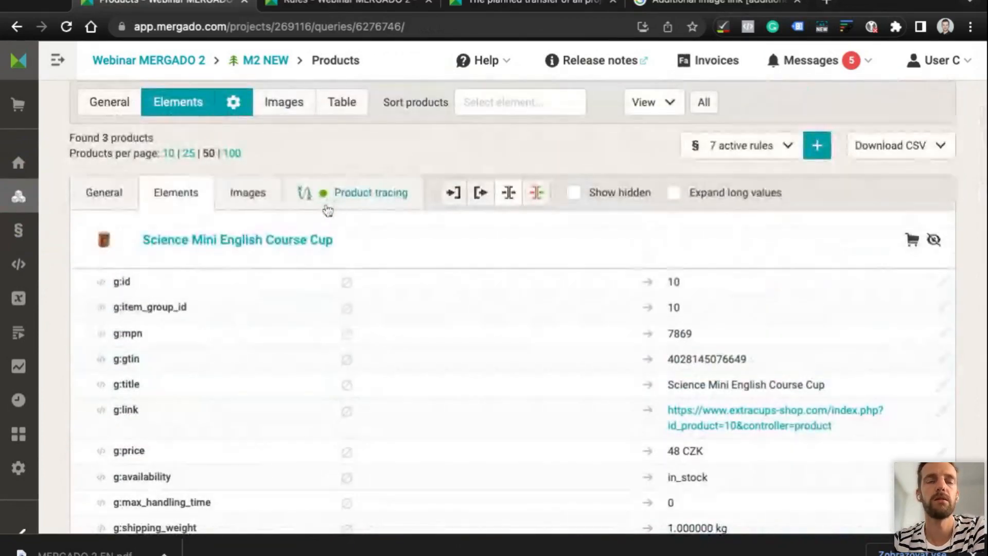
scroll(327, 210, down, 9)
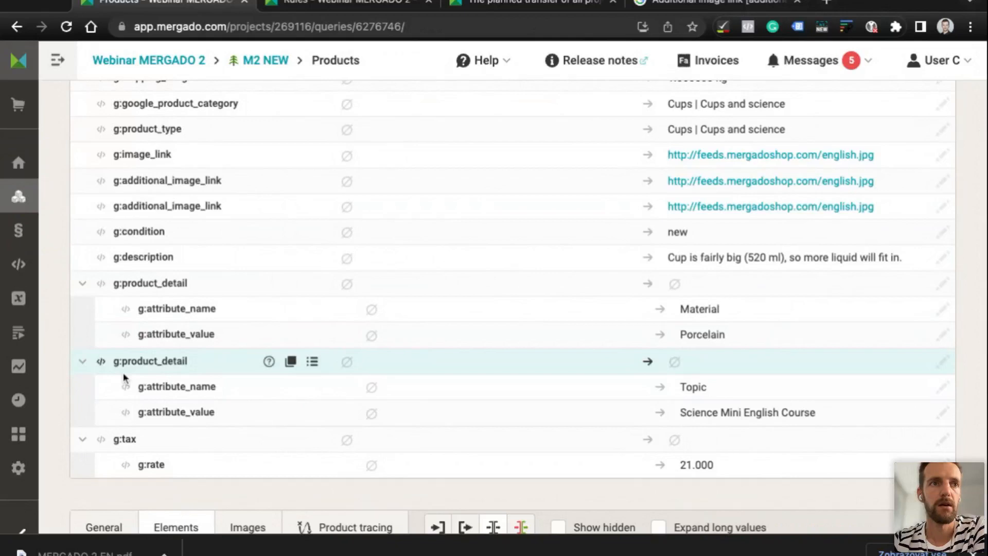
Check the Volume attribute name and its value in the product_detail elements of the Science Music Cup
scroll(257, 368, down, 15)
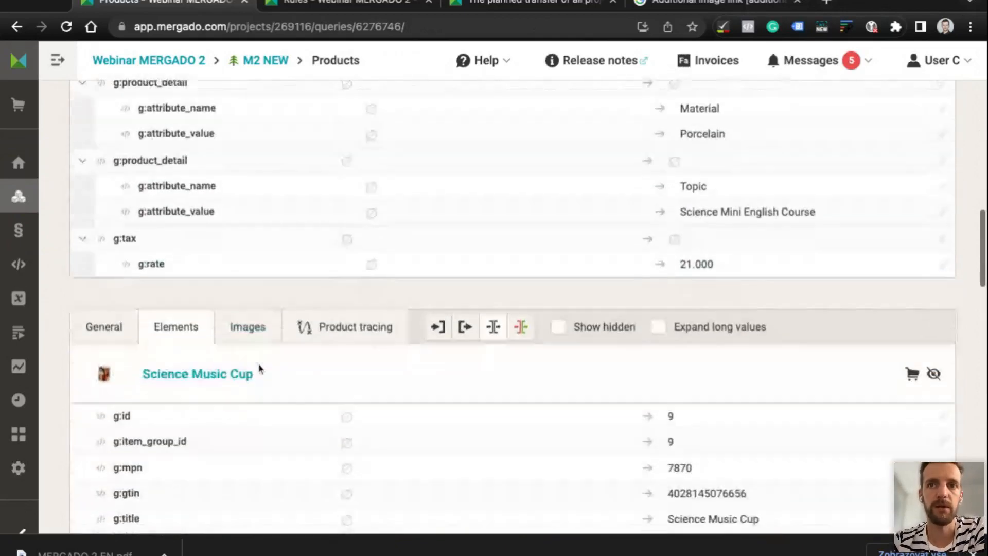
double_click(697, 258)
double_click(689, 285)
double_click(697, 258)
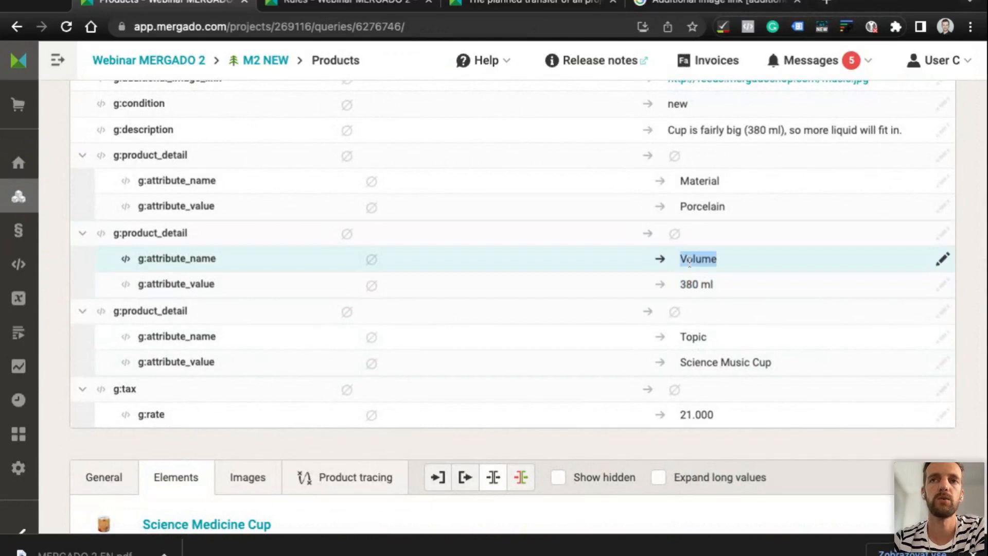
Compare the product_detail elements of the Science Mini English Course Cup and Science Music Cup, highlighting the Material and Topic details of the former
scroll(689, 262, up, 1)
scroll(690, 262, down, 15)
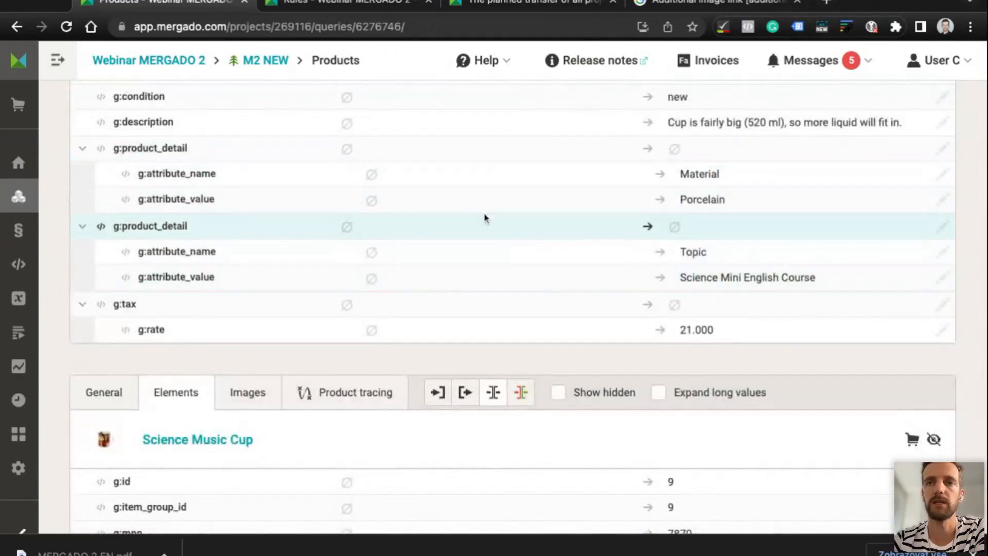
scroll(484, 218, down, 12)
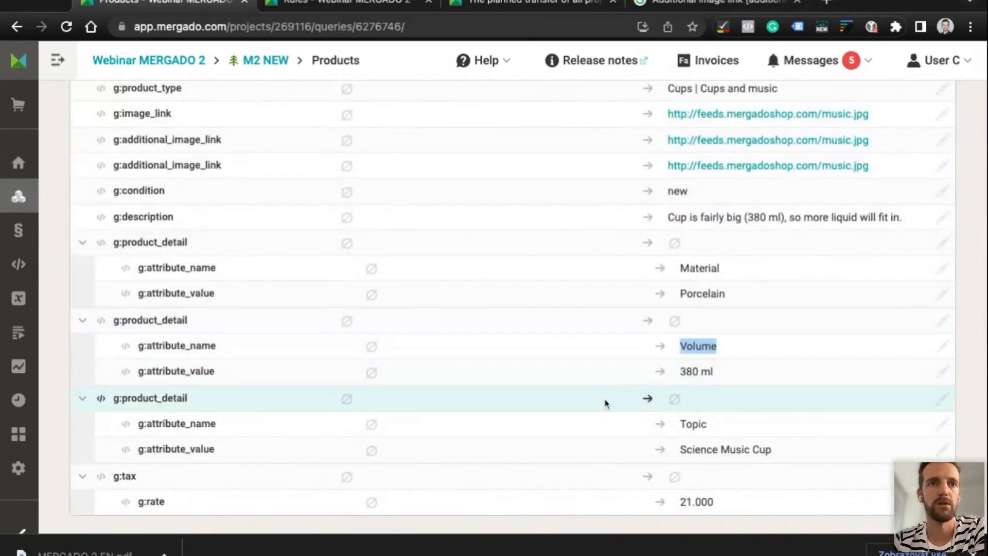
scroll(604, 401, down, 15)
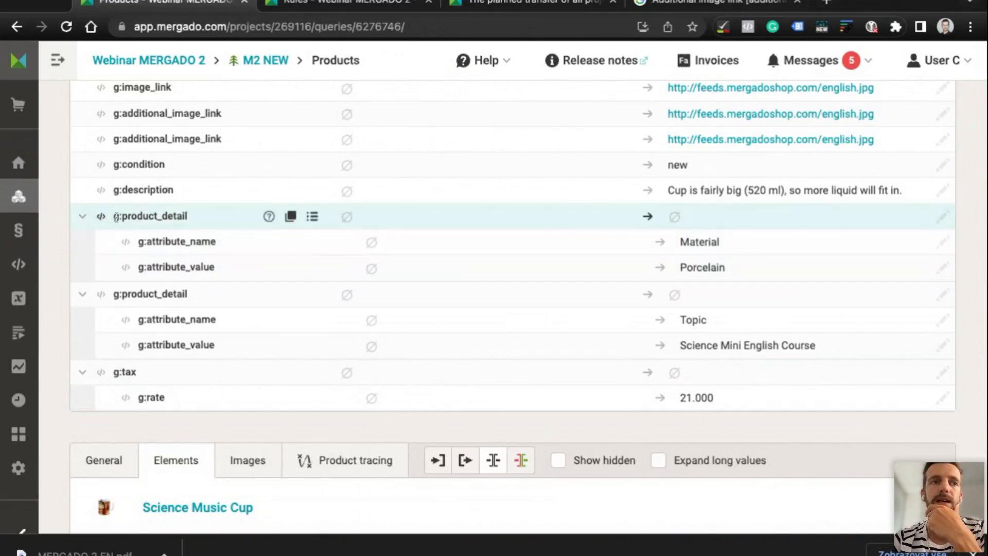
drag(114, 219, 214, 349)
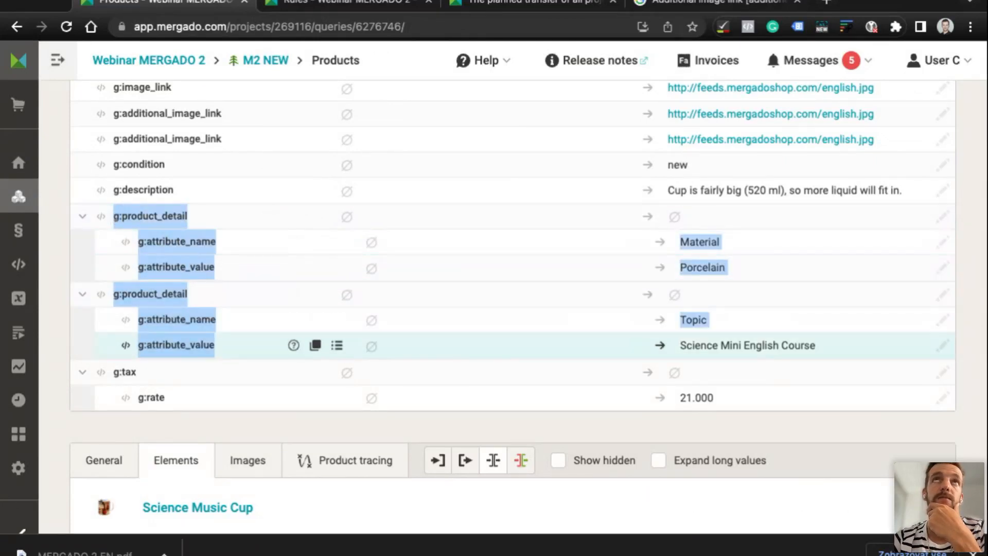
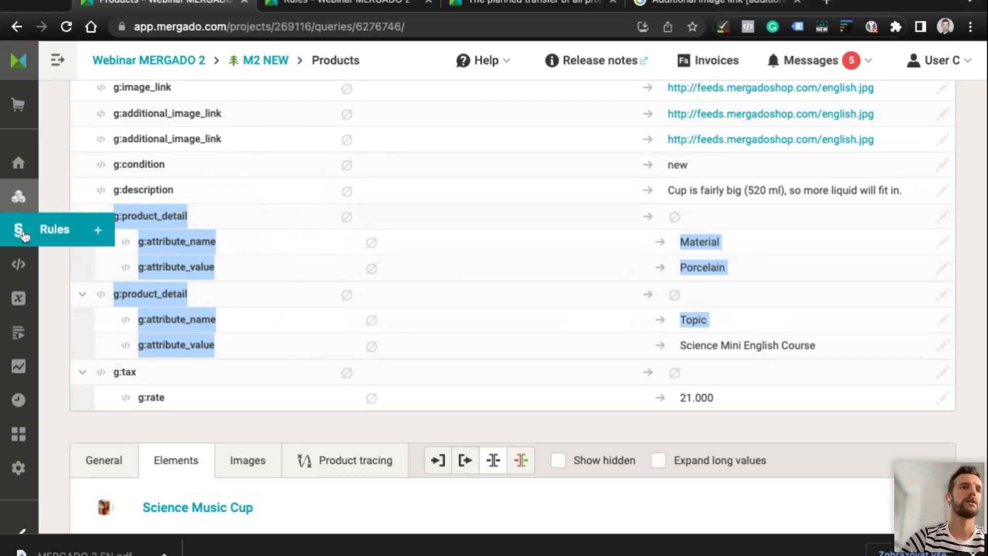
Create a new top-level element named INFORMATION_PARAMETERS in the export's element list
click(21, 268)
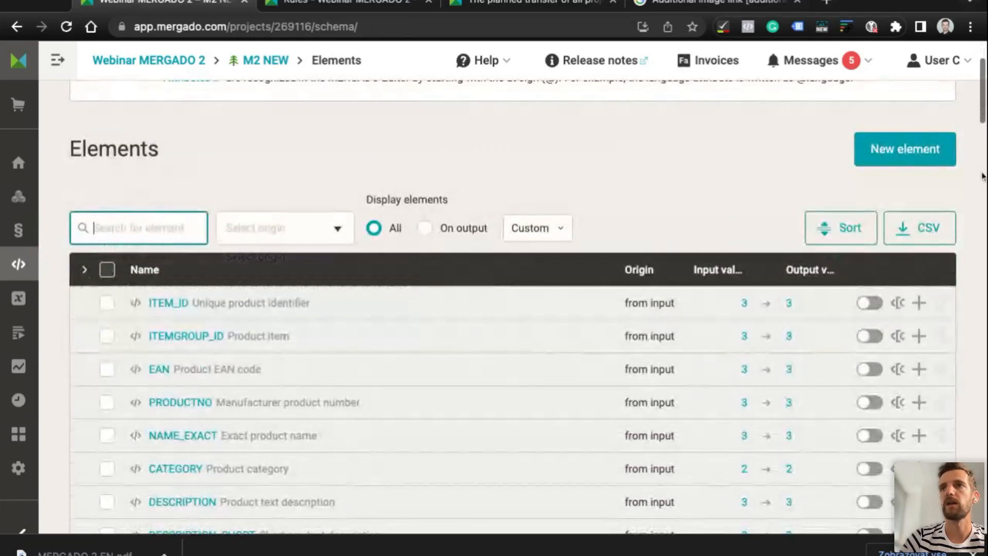
click(898, 211)
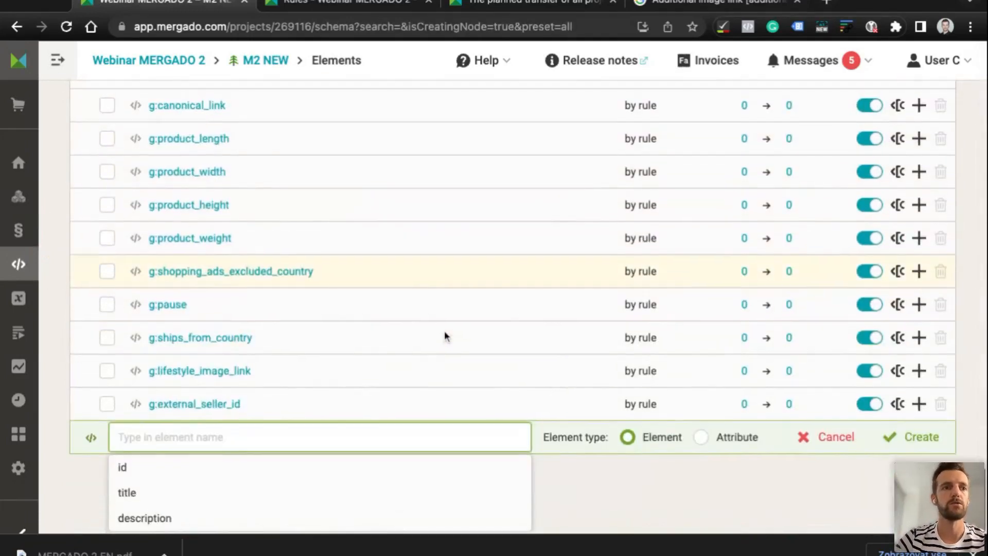
text(IN)
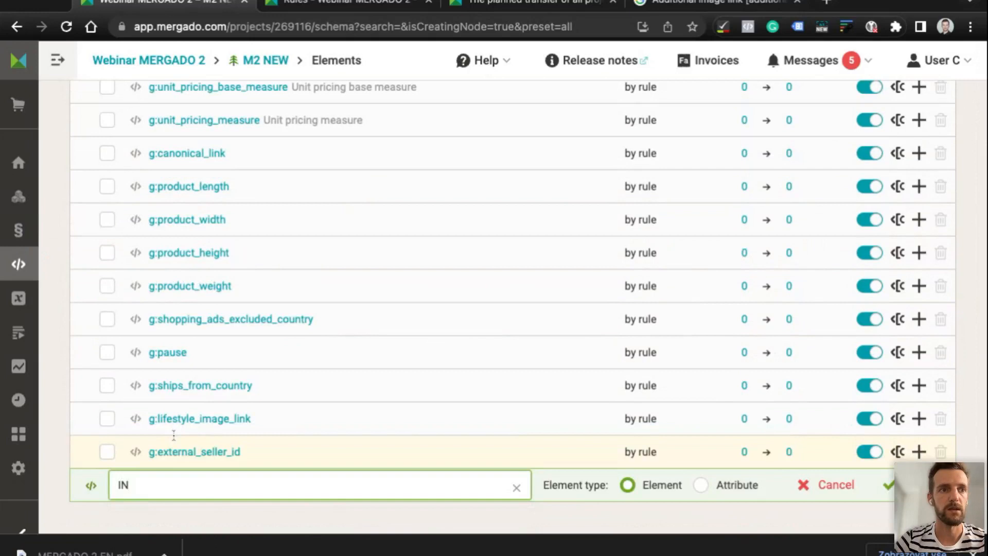
text(FORMATION_PARAMETERS)
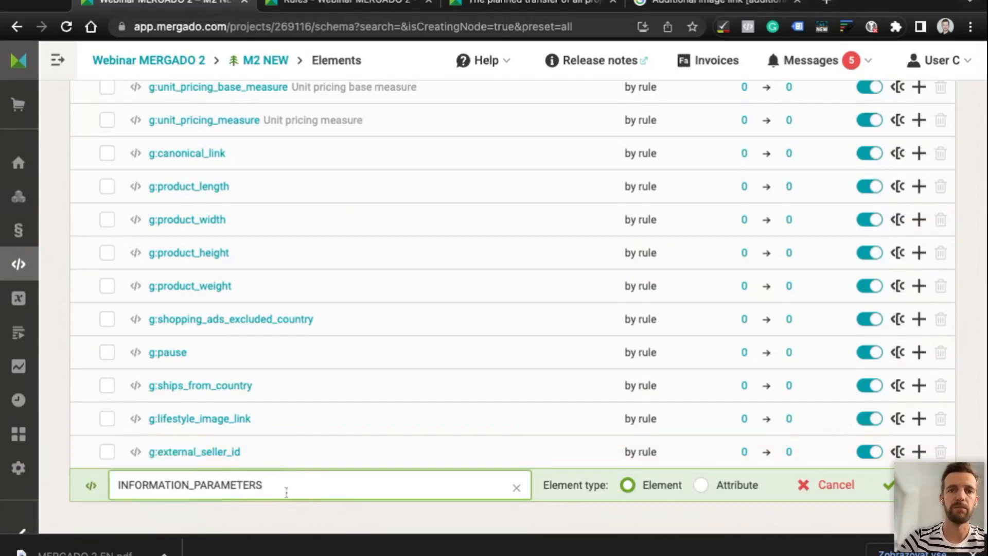
key(Return)
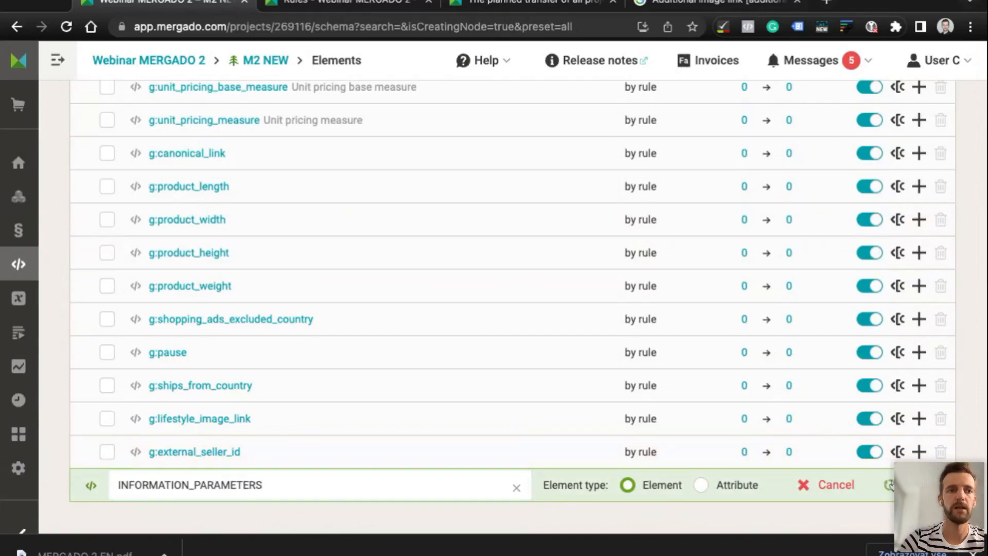
scroll(390, 354, down, 1)
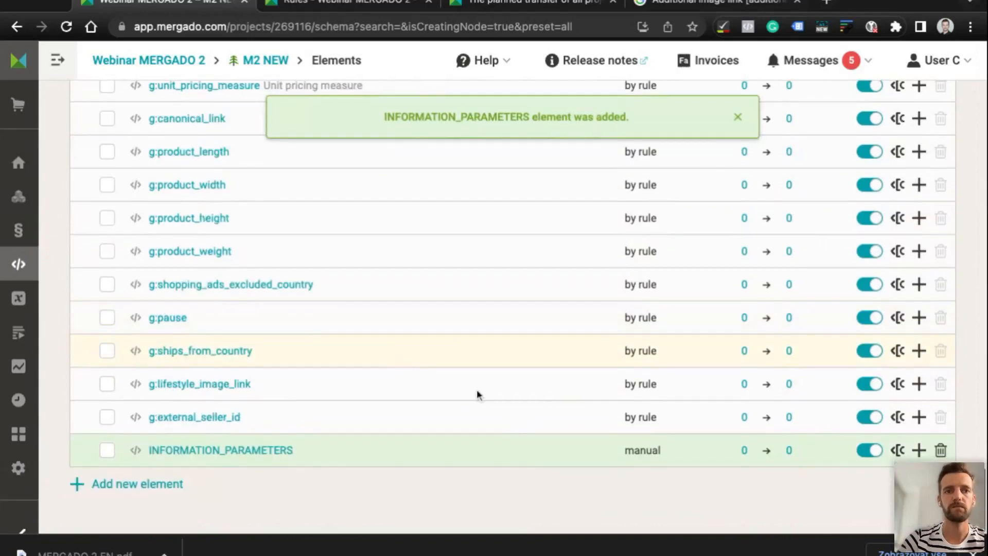
Add a child element named INFORMATION_PARAMETER under INFORMATION_PARAMETERS, reusing the parent's name without the final S
click(919, 450)
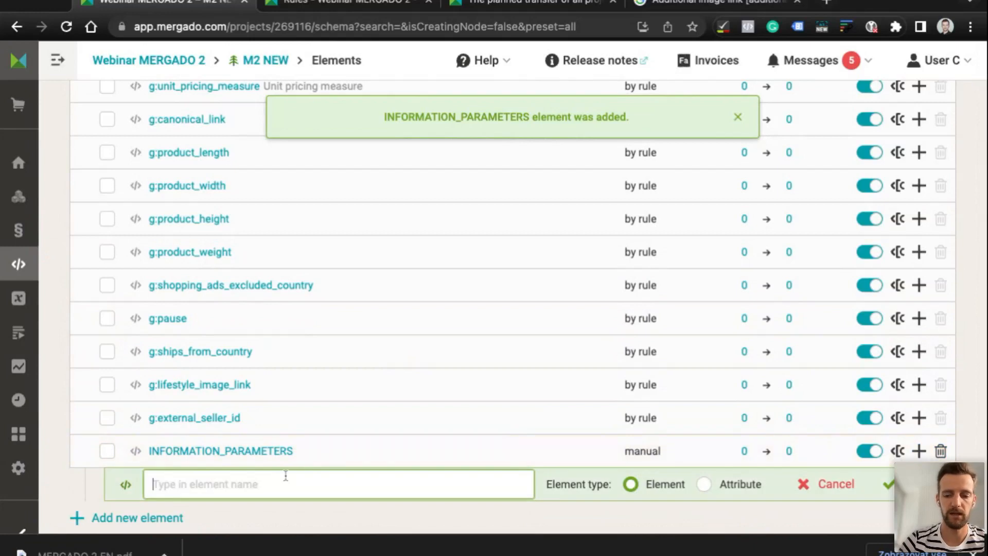
drag(331, 455, 148, 452)
key(ctrl+c)
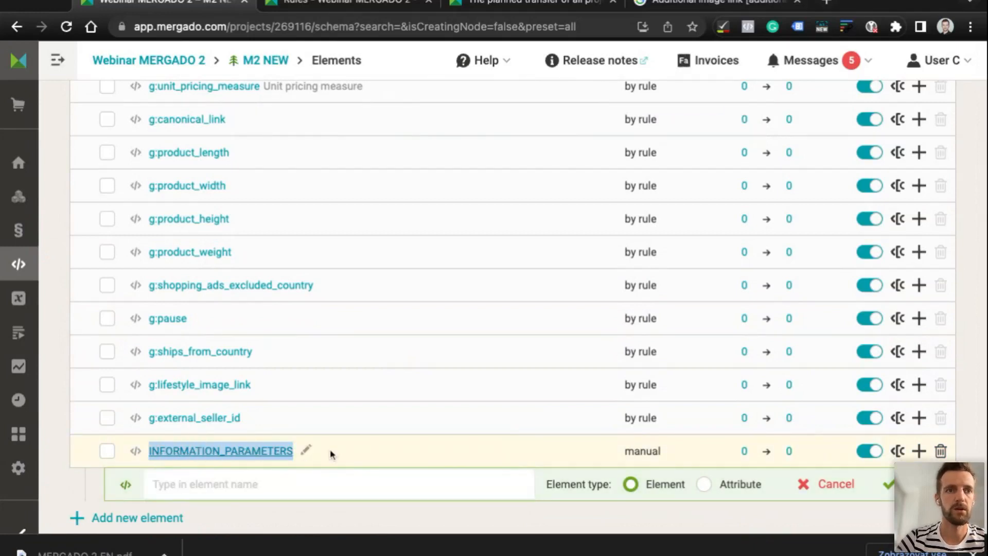
click(185, 486)
key(ctrl+v)
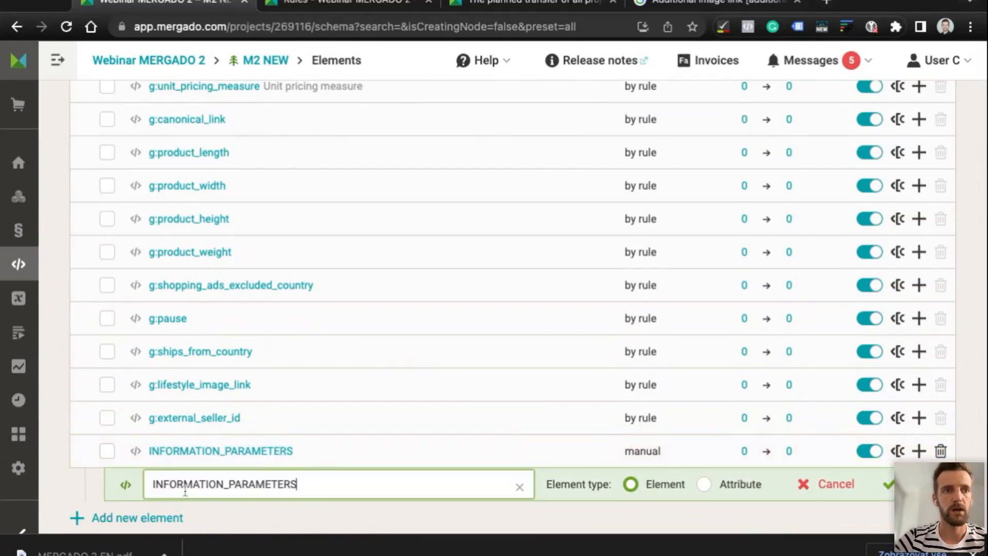
key(BackSpace)
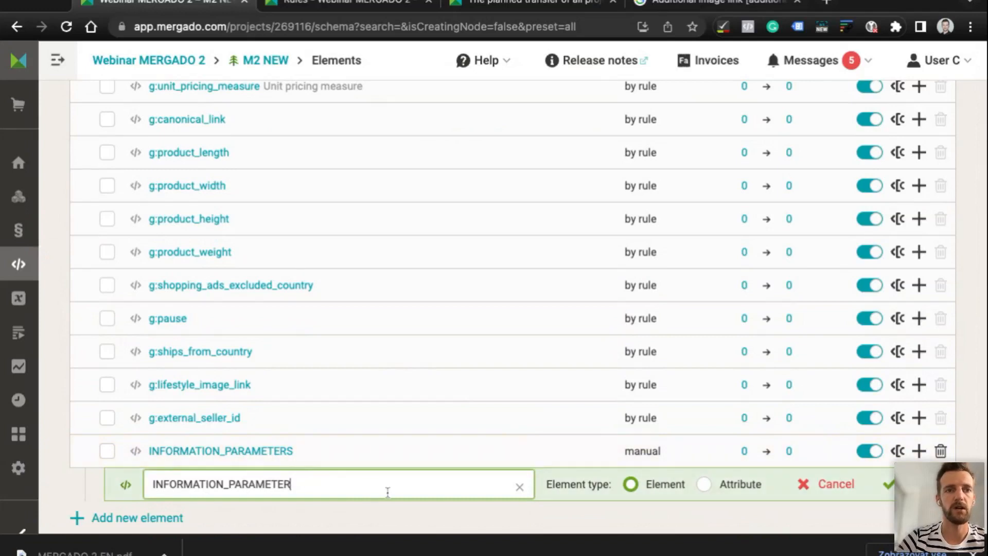
key(Return)
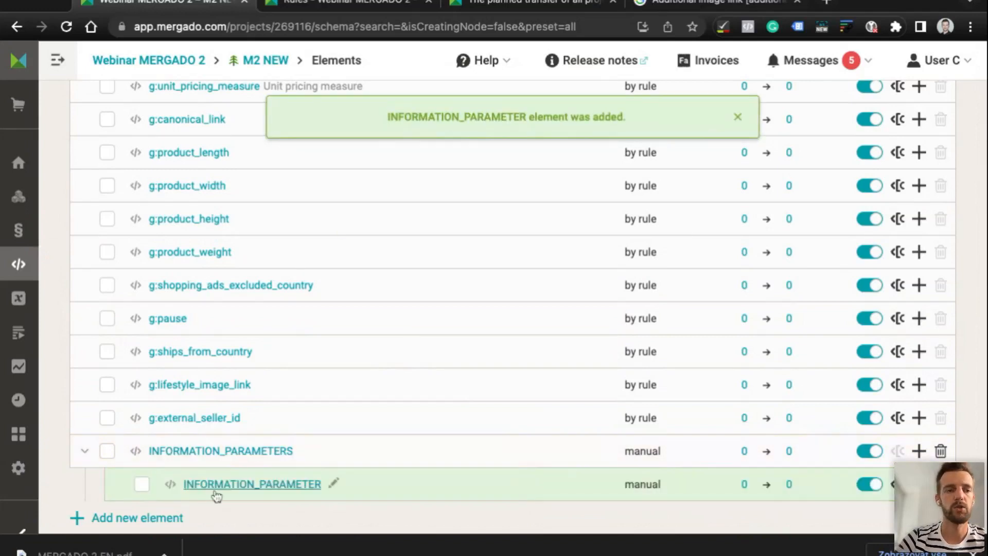
scroll(236, 487, down, 1)
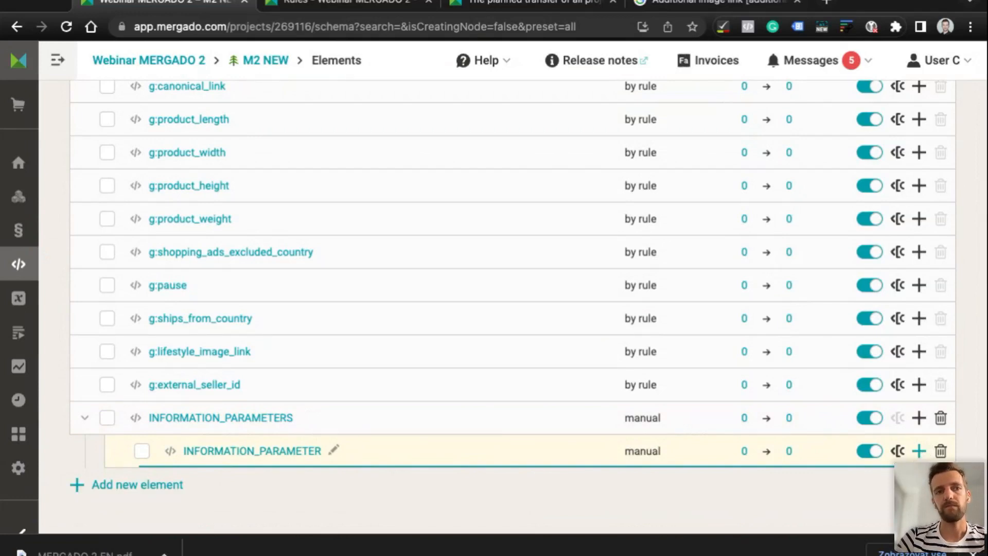
Add two child elements named NAME and VALUE under the INFORMATION_PARAMETER element
click(919, 451)
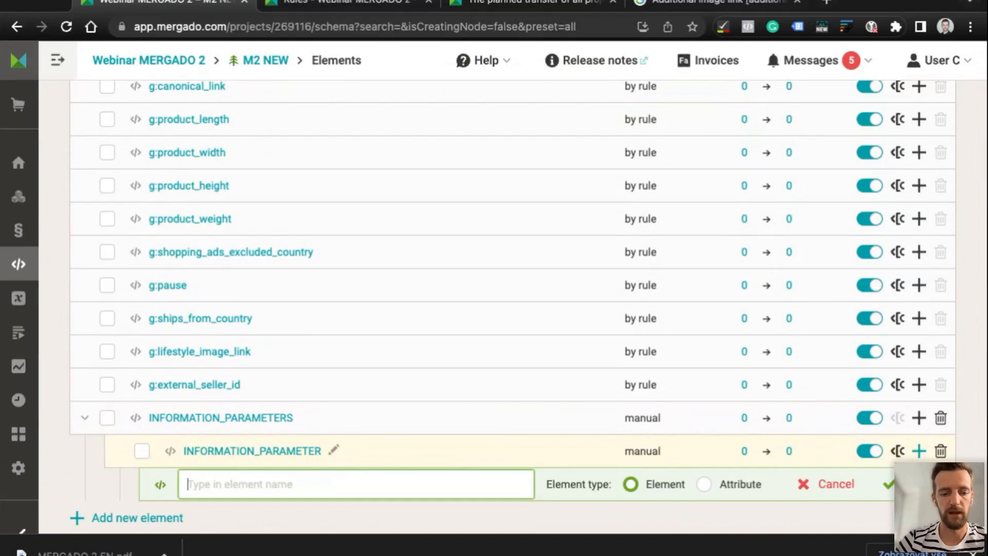
text(NAME)
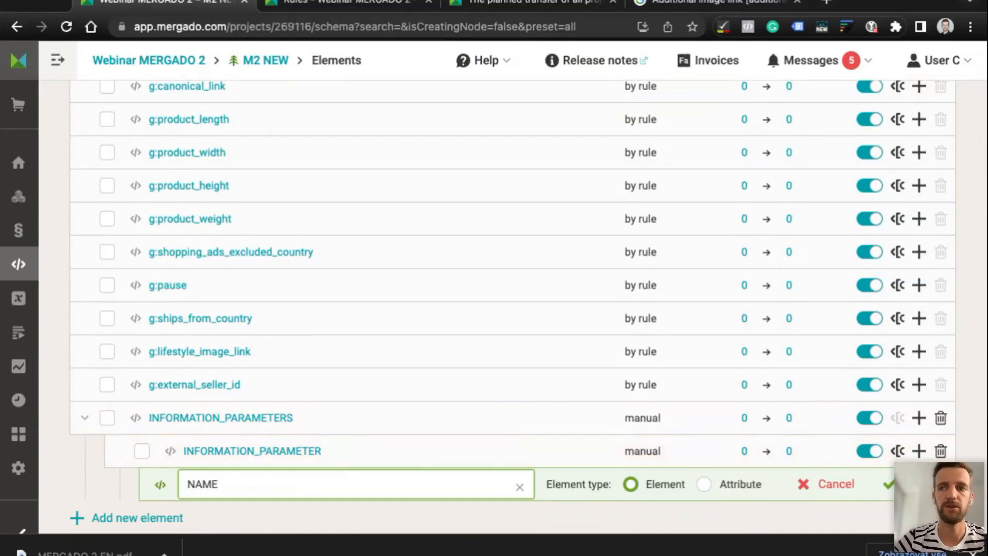
click(887, 484)
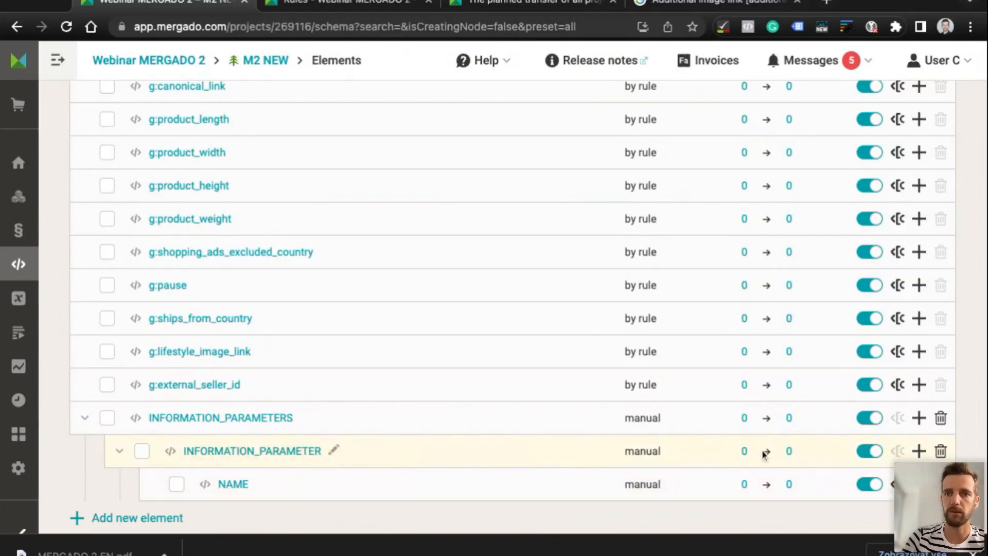
click(919, 451)
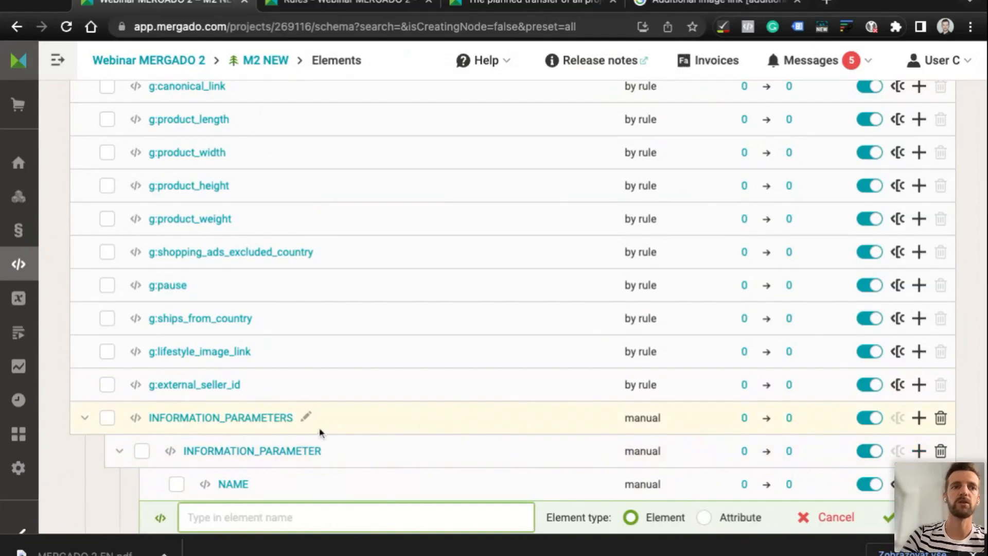
scroll(319, 428, down, 2)
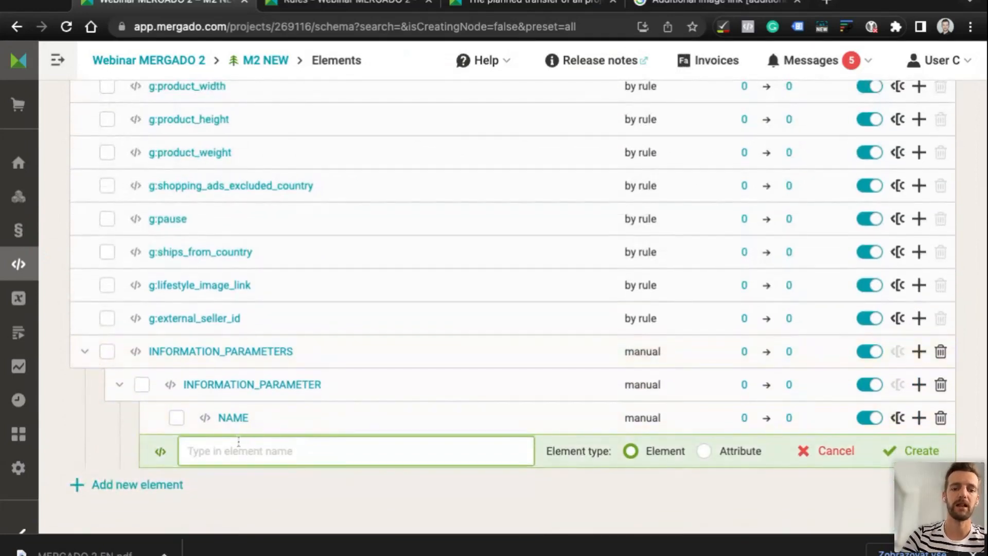
text(VALUE)
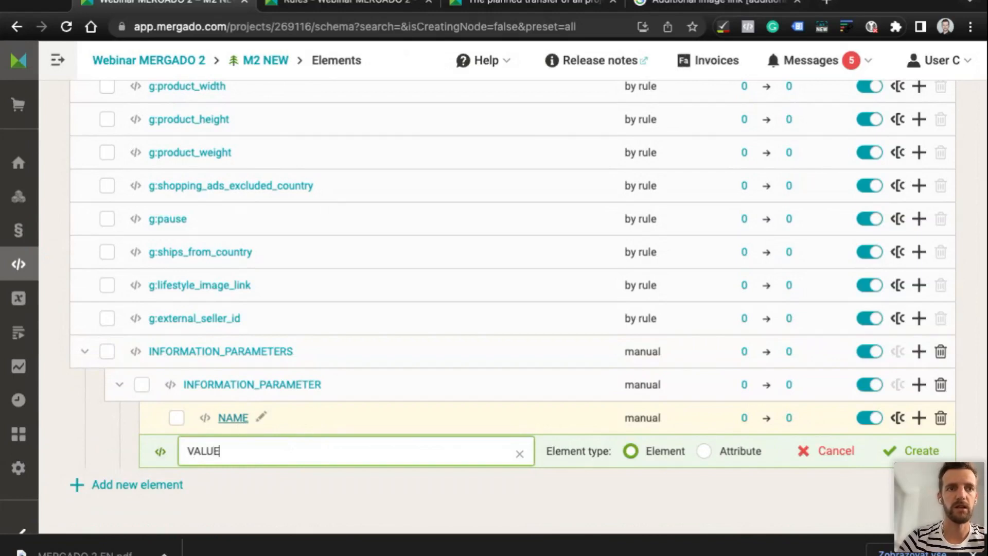
click(912, 456)
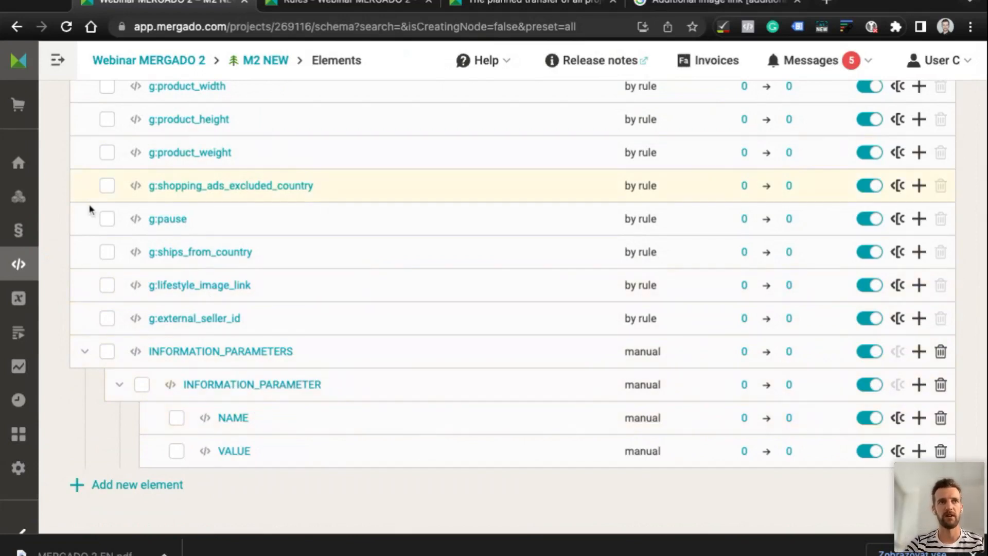
Examine the child elements of g:product_detail and compare them with the new INFORMATION_PARAMETERS structure
scroll(173, 133, up, 8)
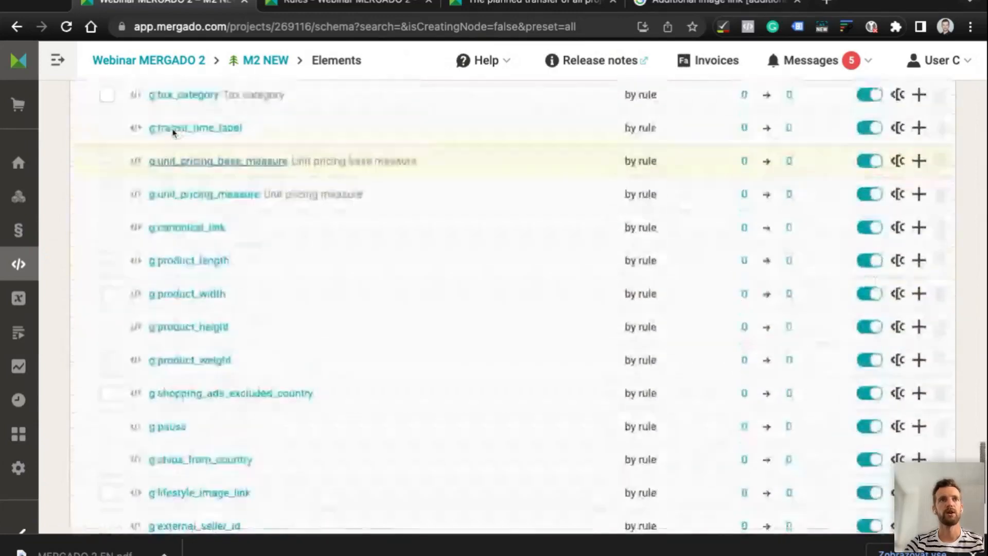
scroll(172, 165, up, 9)
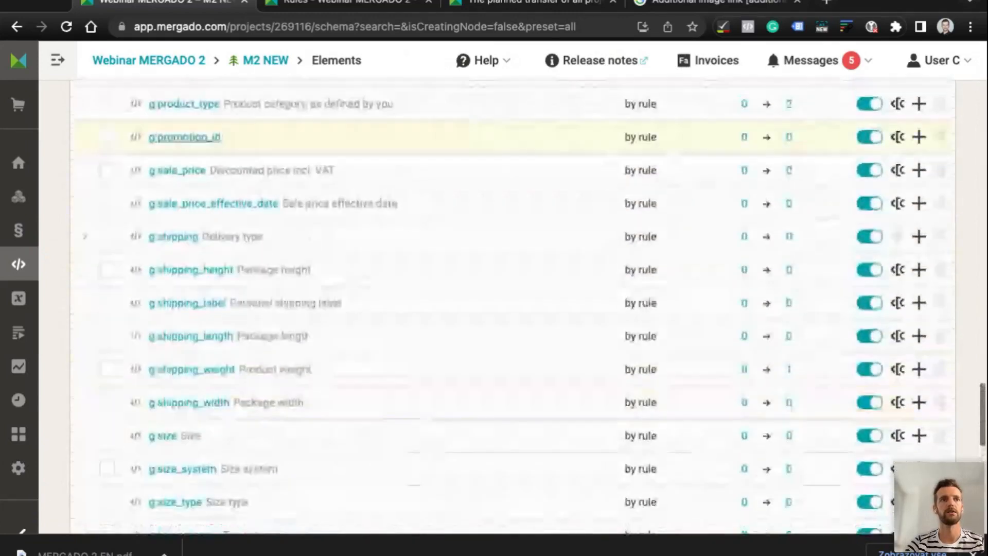
scroll(173, 165, up, 7)
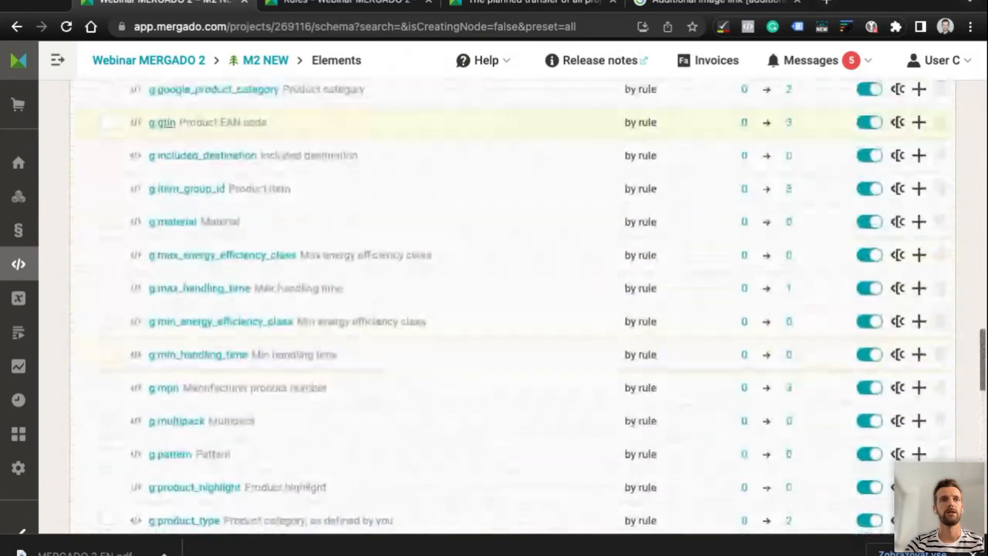
scroll(172, 165, up, 12)
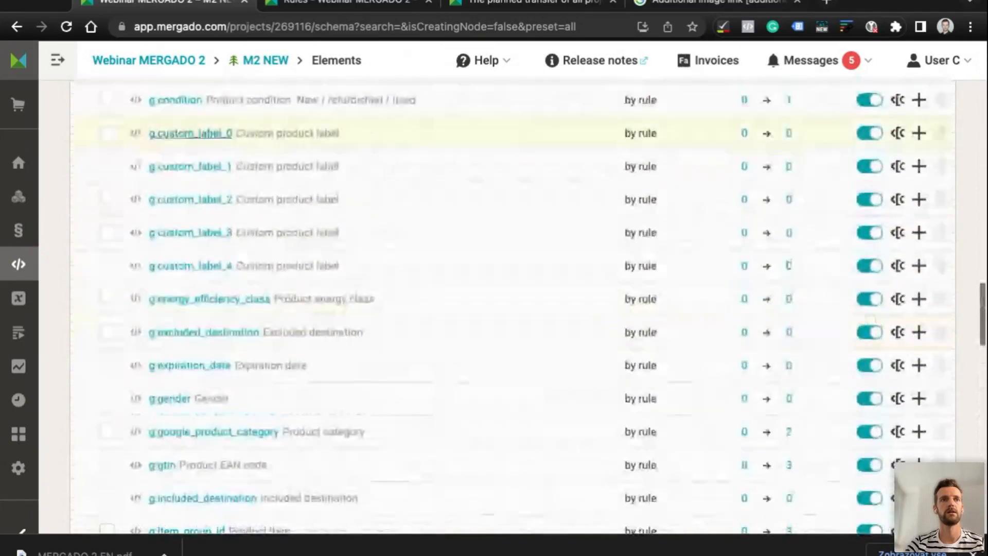
scroll(155, 268, up, 2)
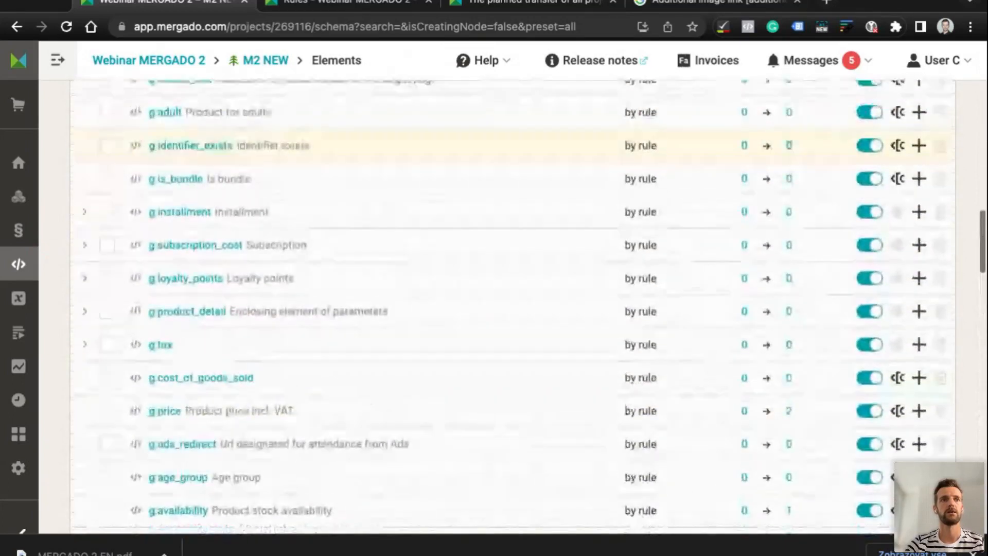
click(88, 314)
scroll(121, 326, down, 1)
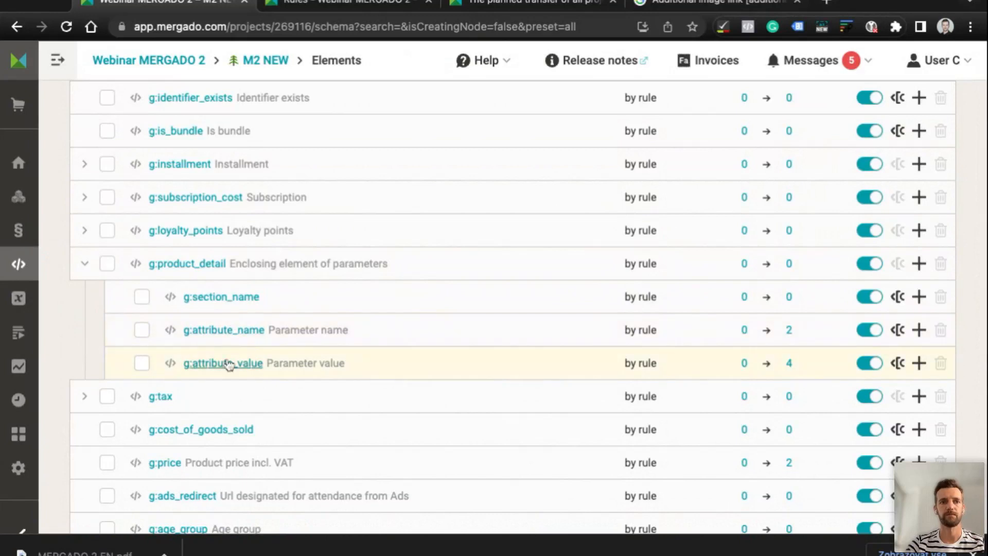
scroll(187, 270, down, 20)
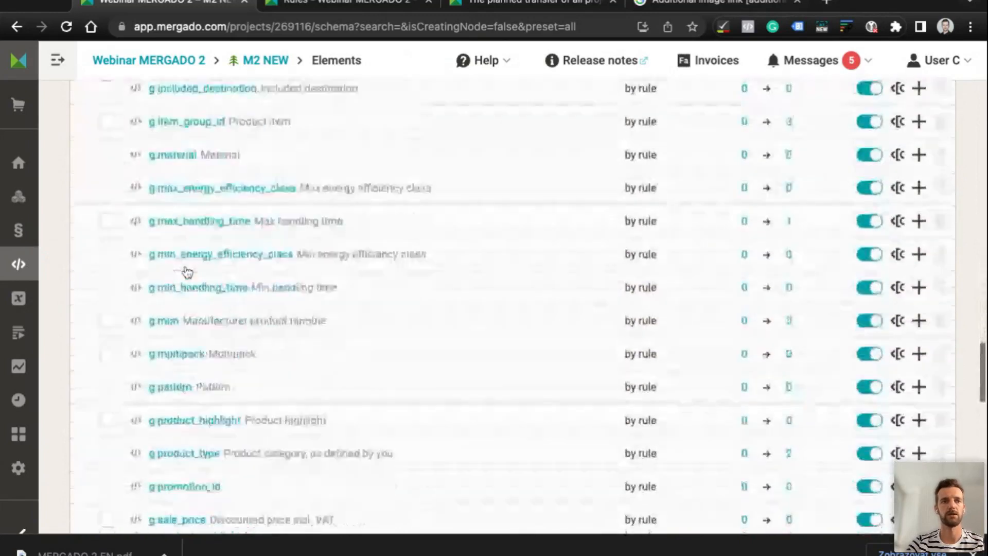
scroll(201, 412, down, 5)
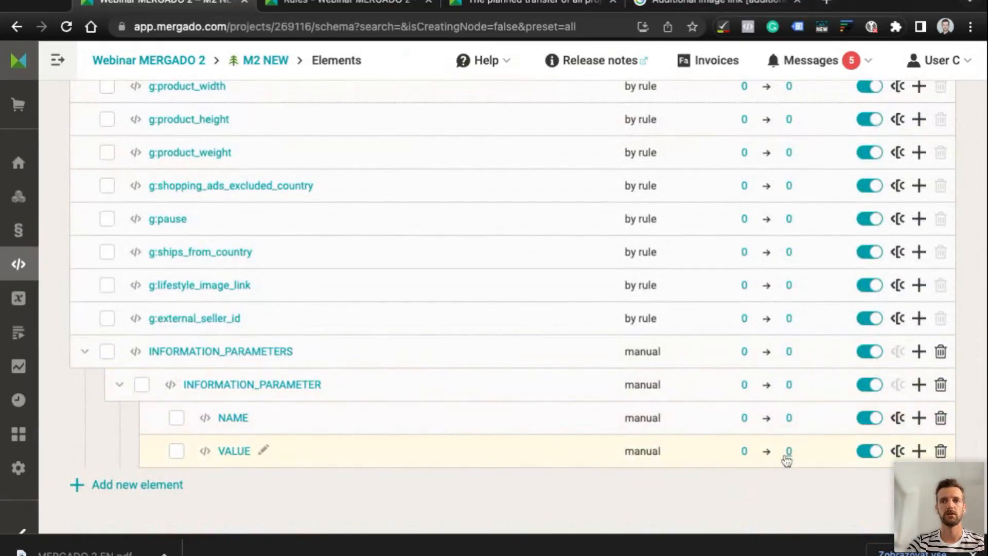
Start a new rule and name it "Copy entire structure"
mouse_move(23, 234)
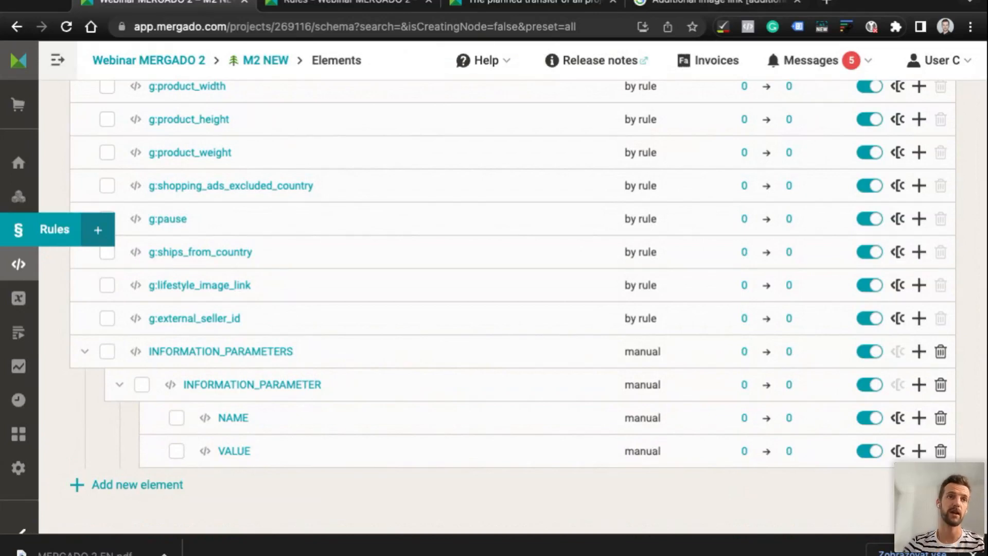
click(97, 231)
scroll(330, 232, down, 4)
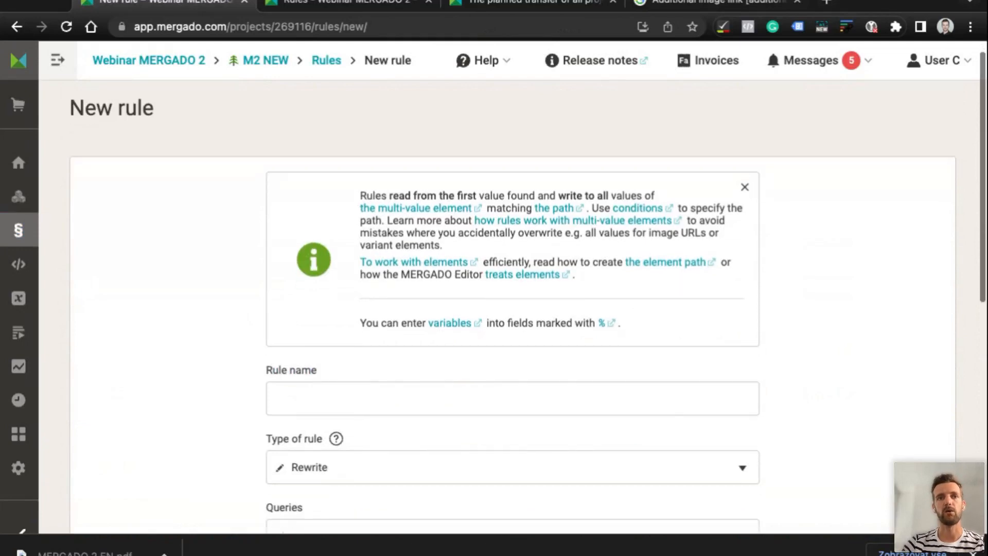
click(332, 223)
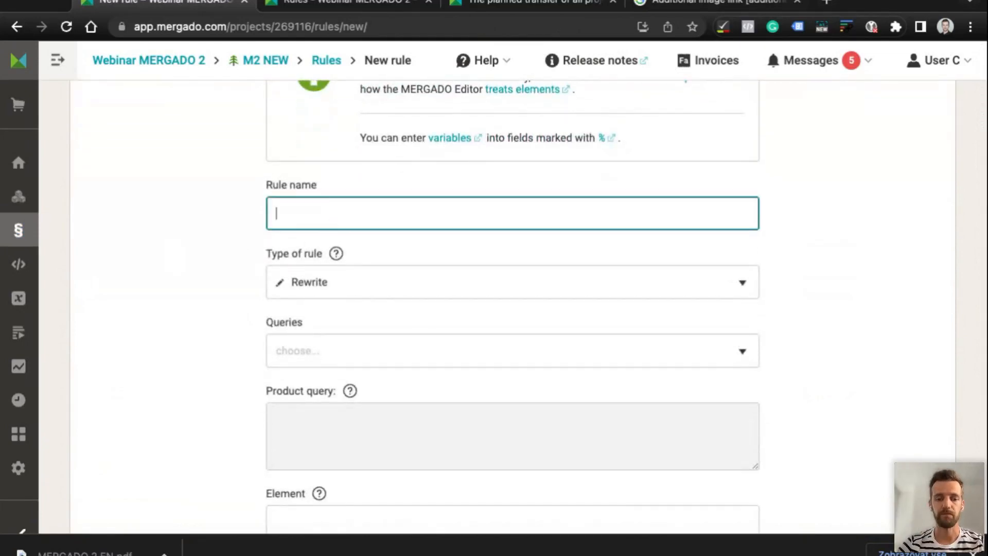
text(COPY)
key(BackSpace)
key(BackSpace)
key(BackSpace)
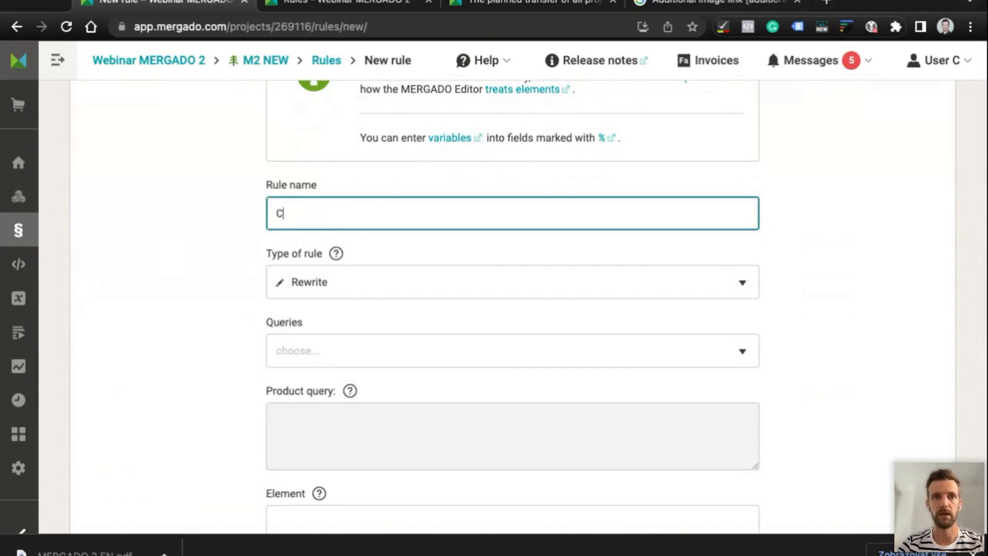
text(opy)
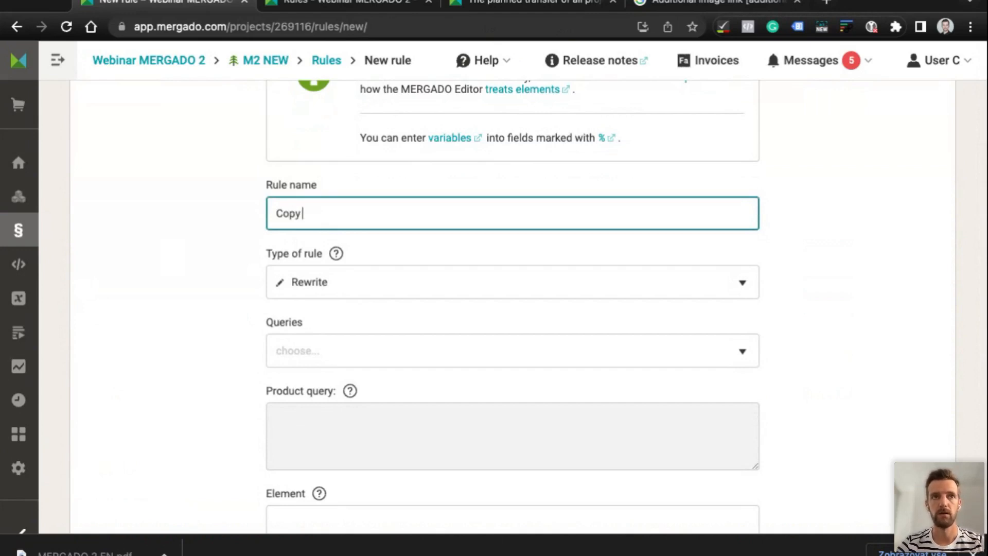
text( entire)
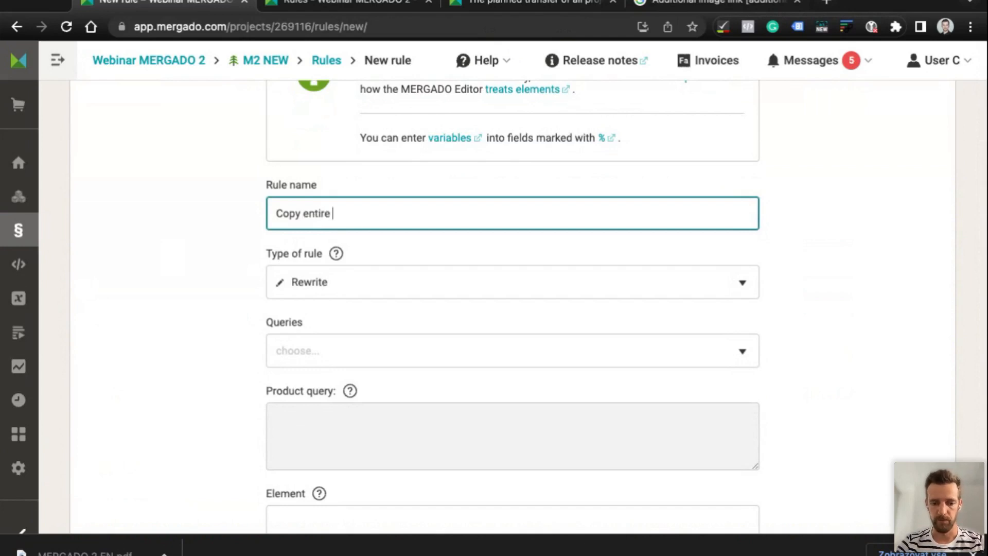
text( structure)
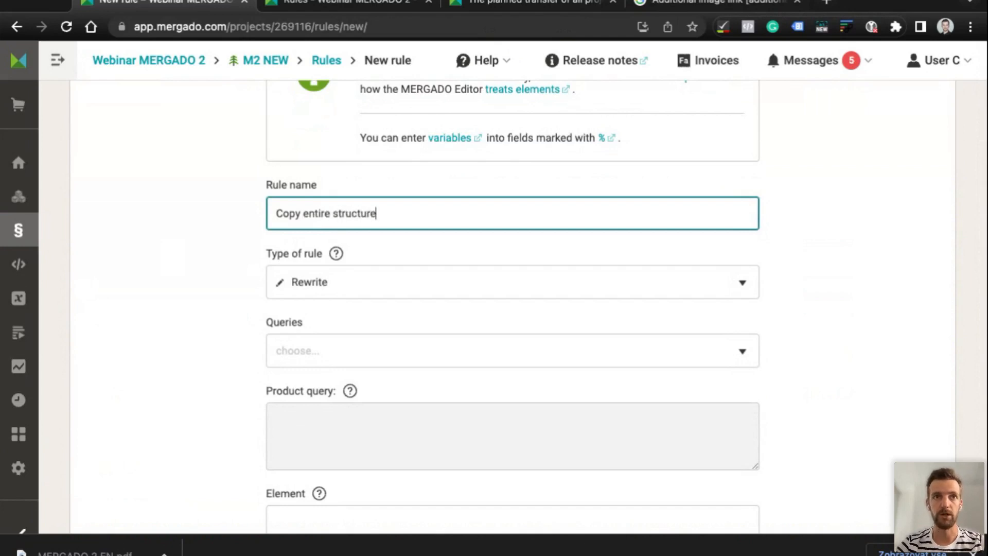
Set the rule type to Bulk copy values and apply it to All products
scroll(308, 212, down, 2)
click(308, 213)
scroll(330, 214, down, 3)
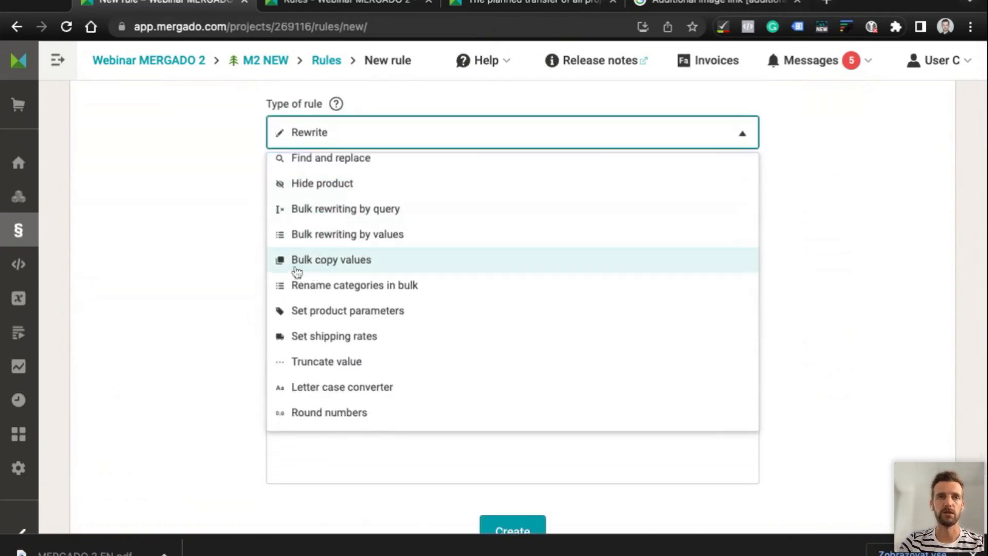
click(363, 264)
click(300, 212)
click(299, 252)
click(200, 250)
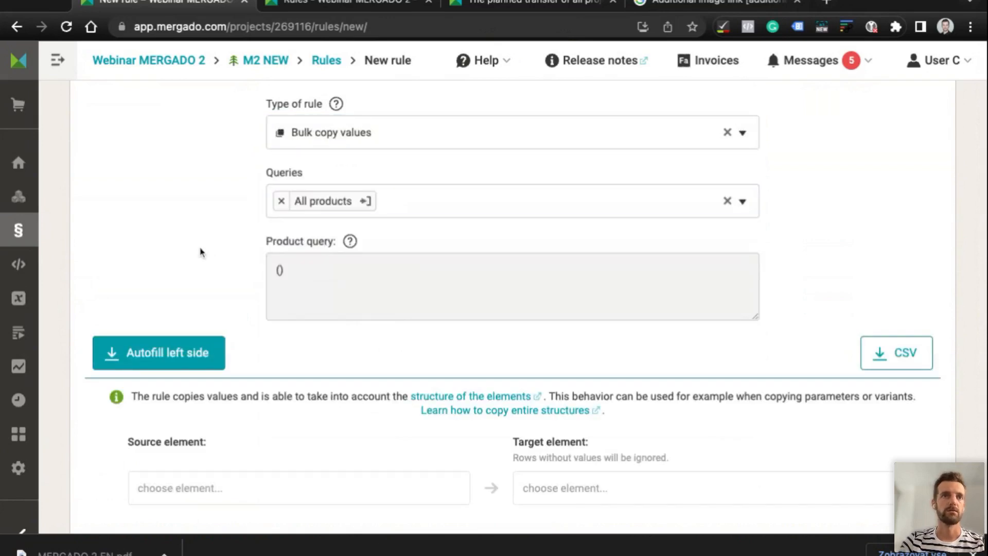
Try a copy row with CONDITION as the source element and CATEGORY as the target, and remove that row
scroll(201, 251, down, 5)
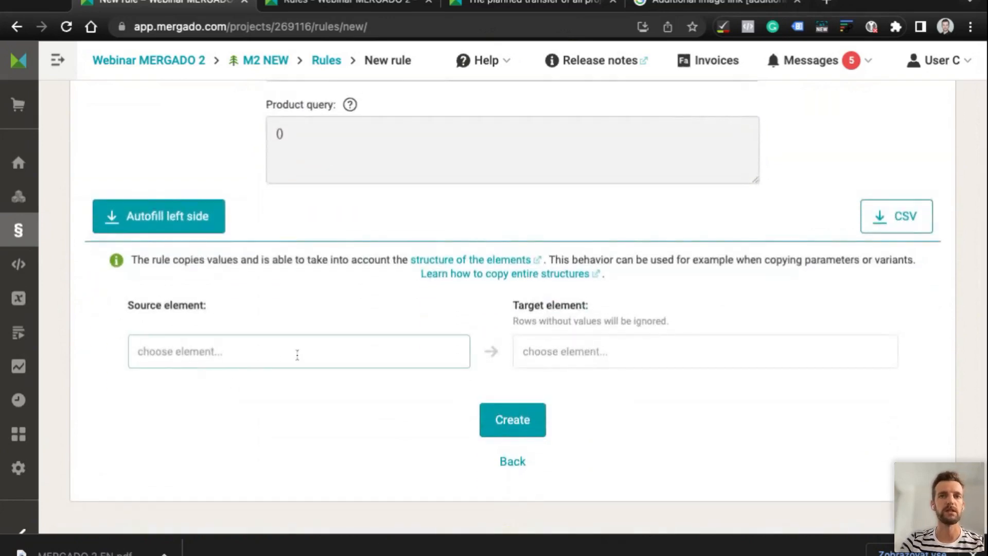
click(230, 353)
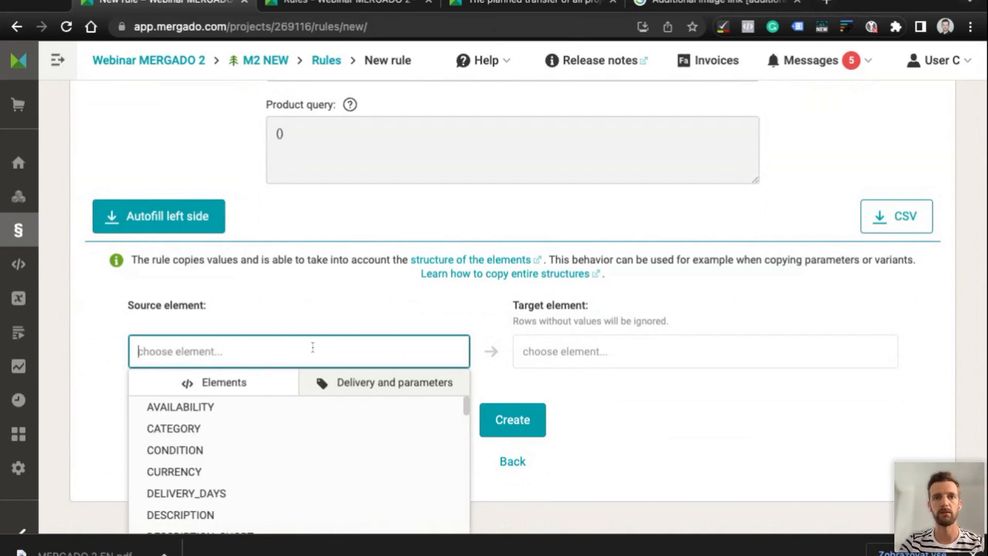
click(559, 348)
click(365, 357)
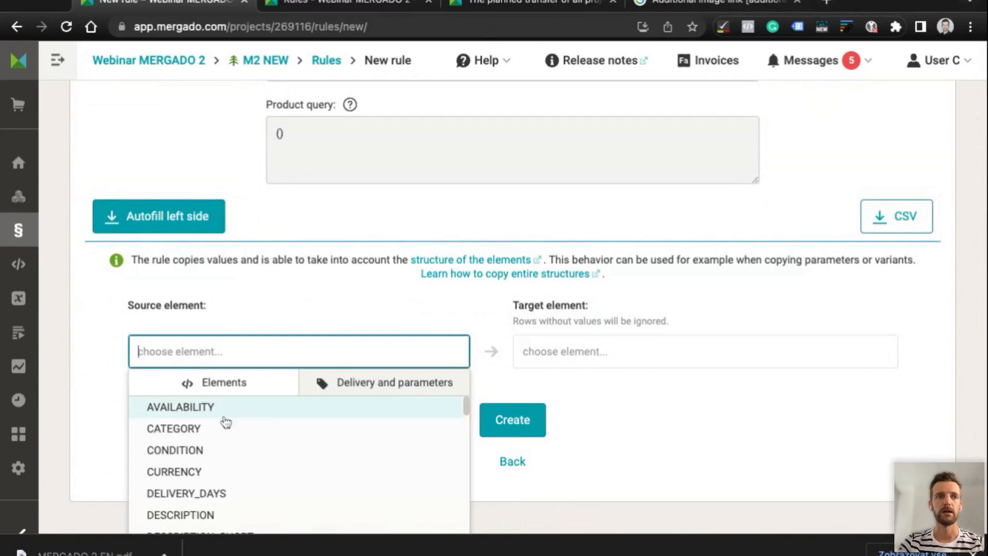
click(205, 450)
click(514, 351)
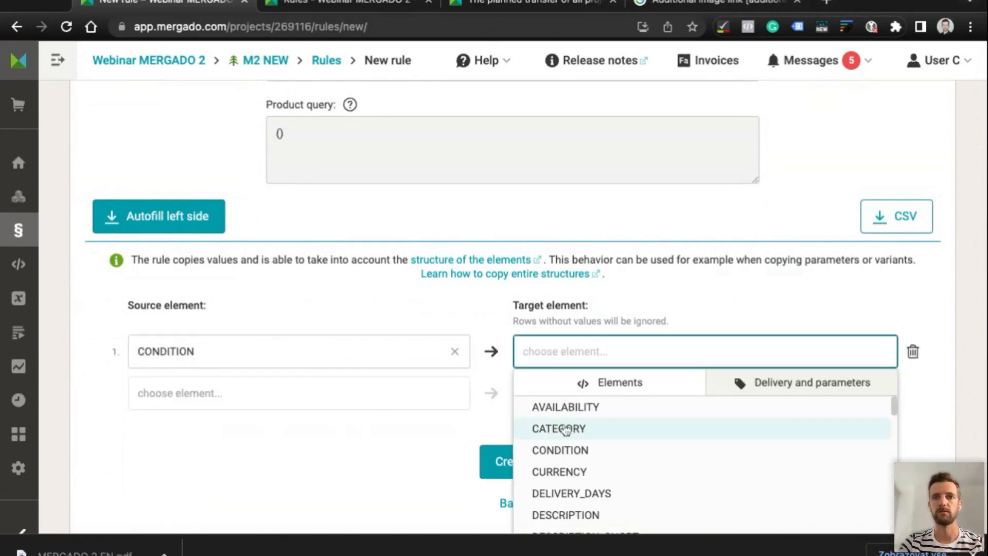
click(584, 430)
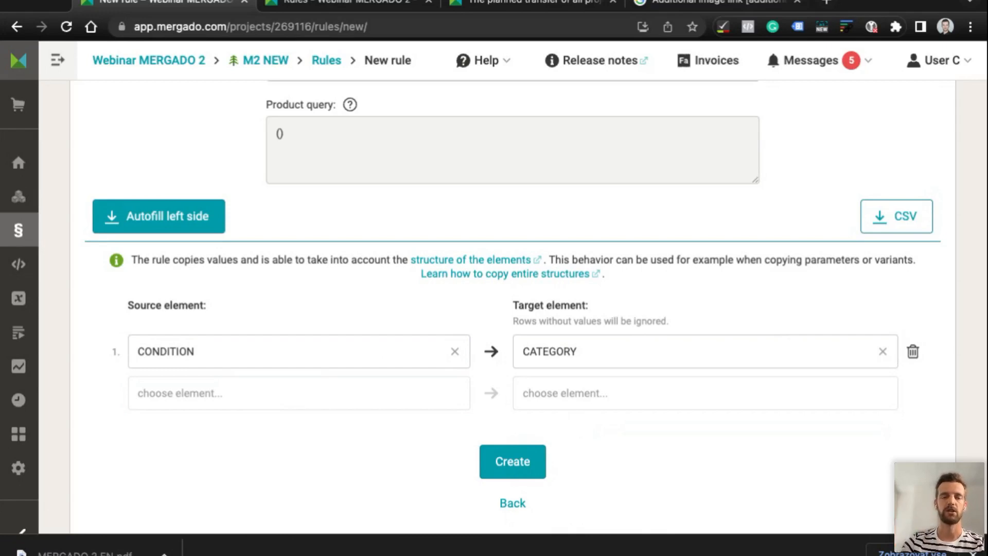
click(913, 352)
Set g:product_detail as the source element and INFORMATION_PARAMETERS | INFORMATION_PARAMETER as its target element
click(206, 353)
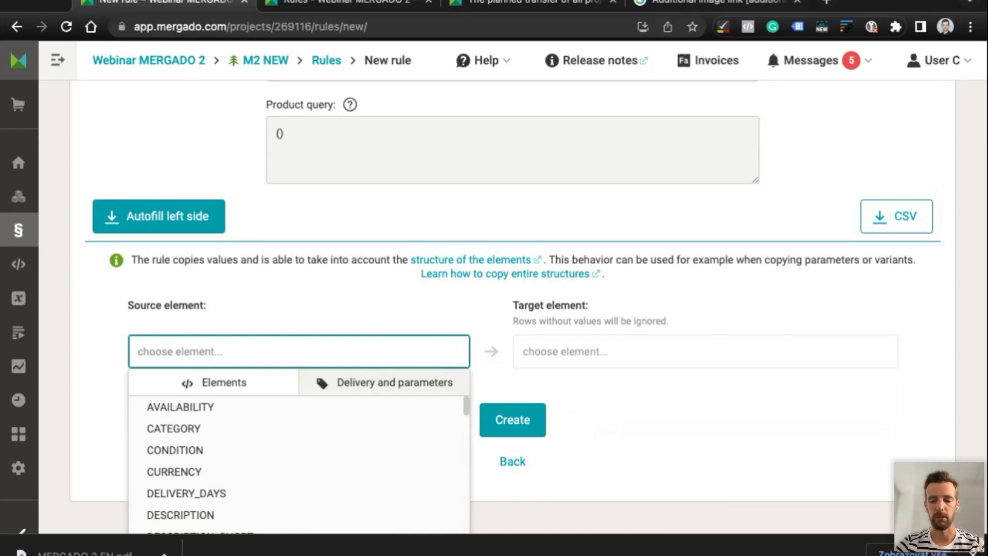
text(deta)
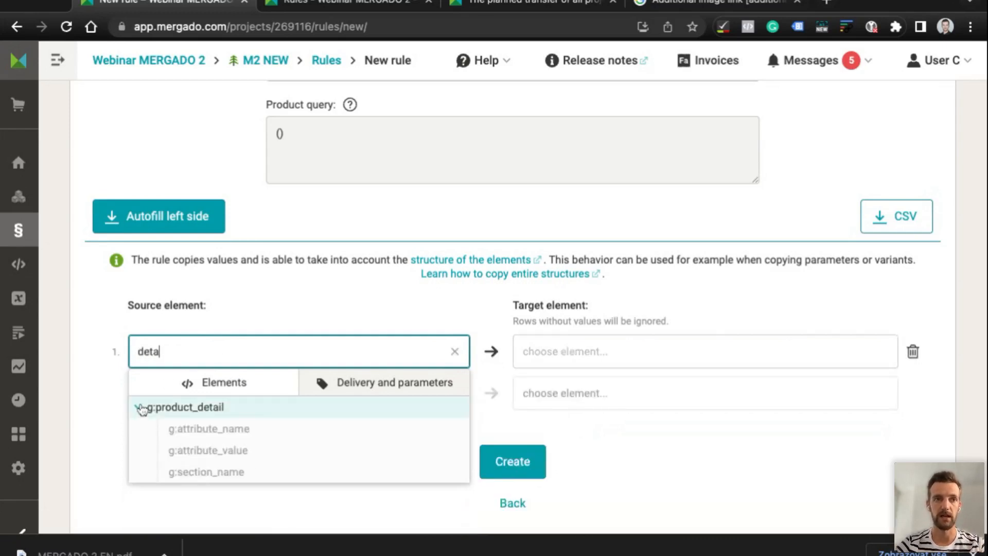
click(189, 408)
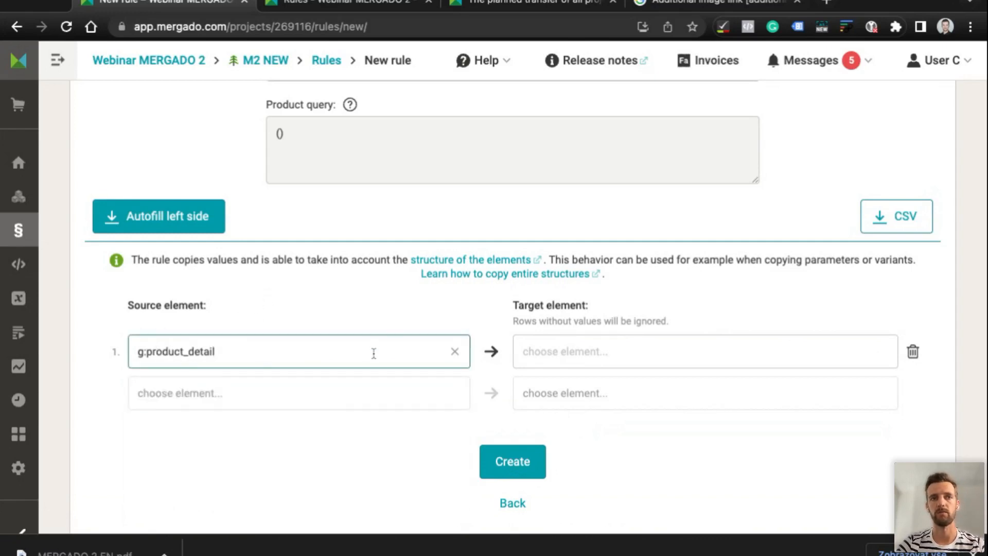
click(600, 346)
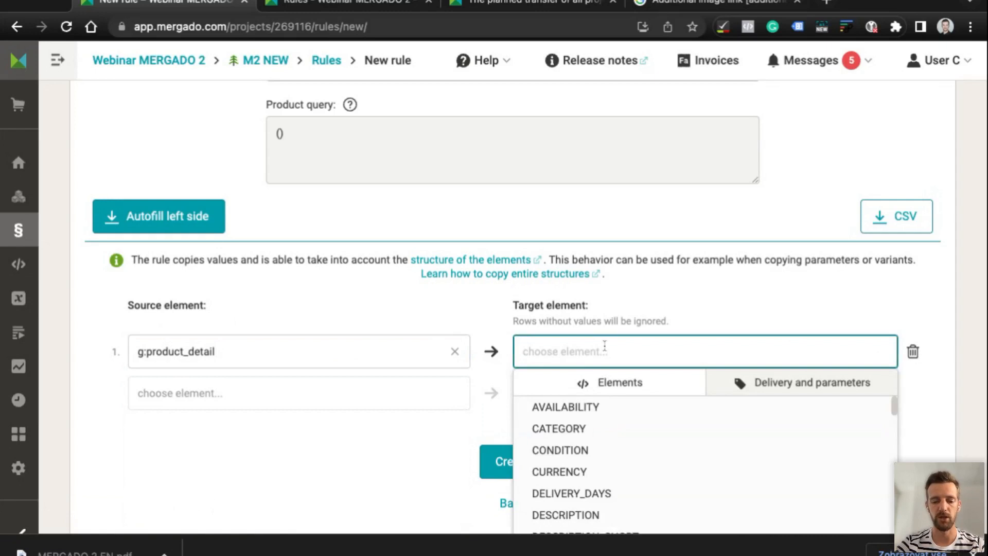
text(inf)
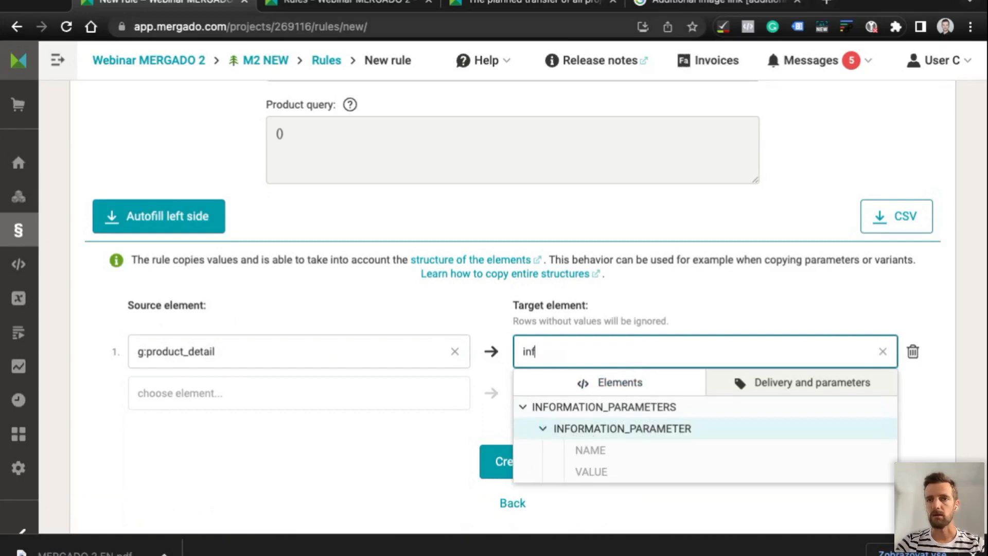
click(658, 428)
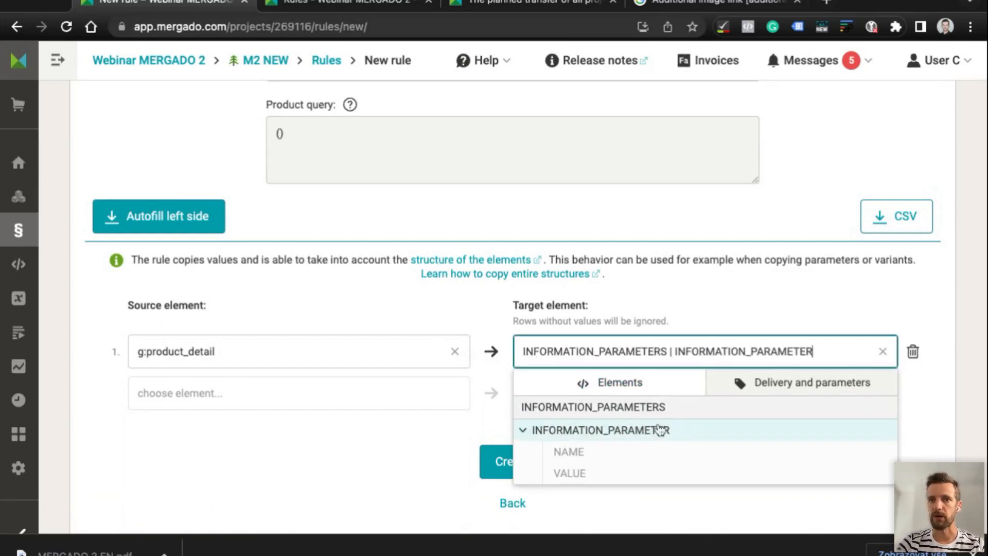
Add a second copy row from g:product_detail | g:attribute_name to INFORMATION_PARAMETERS | INFORMATION_PARAMETER | NAME
click(799, 312)
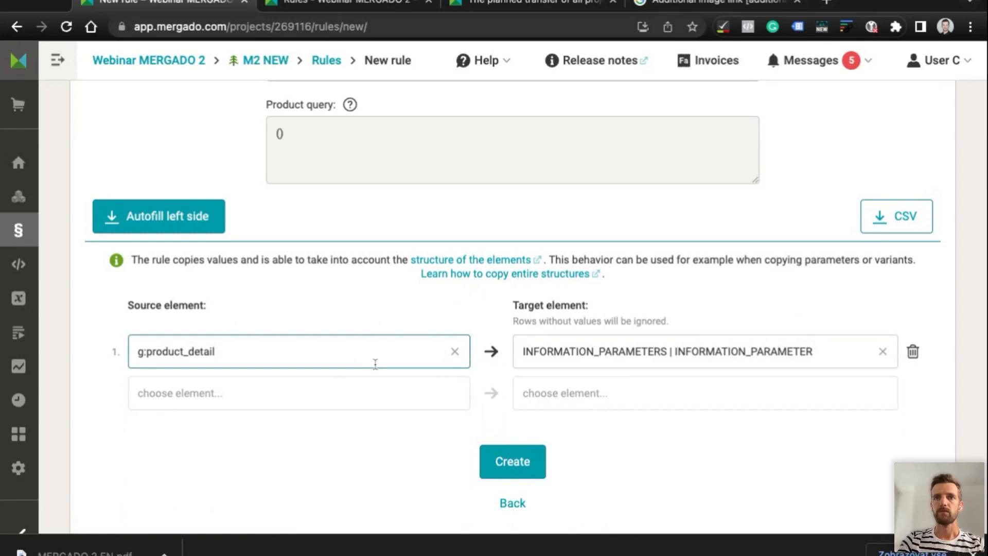
click(279, 395)
scroll(278, 395, down, 1)
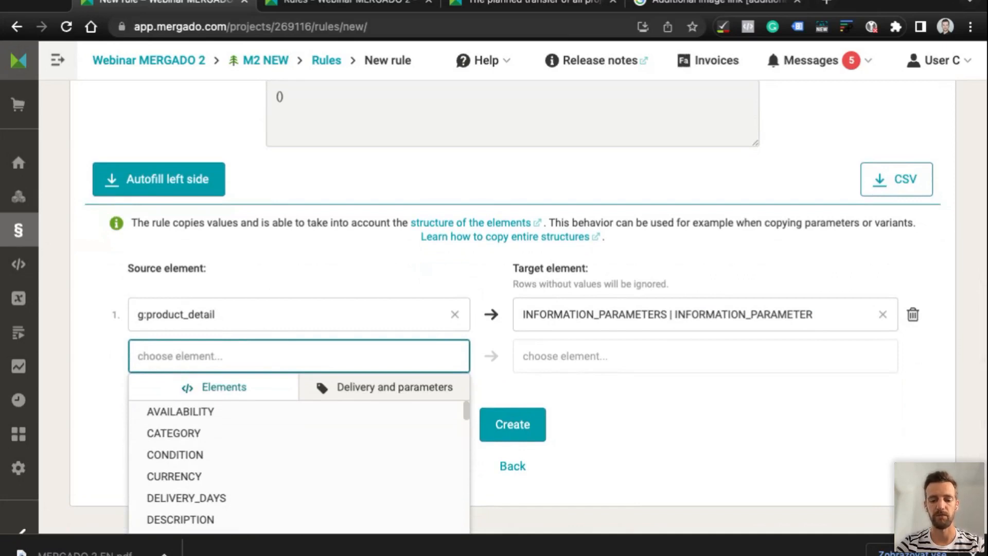
text(name)
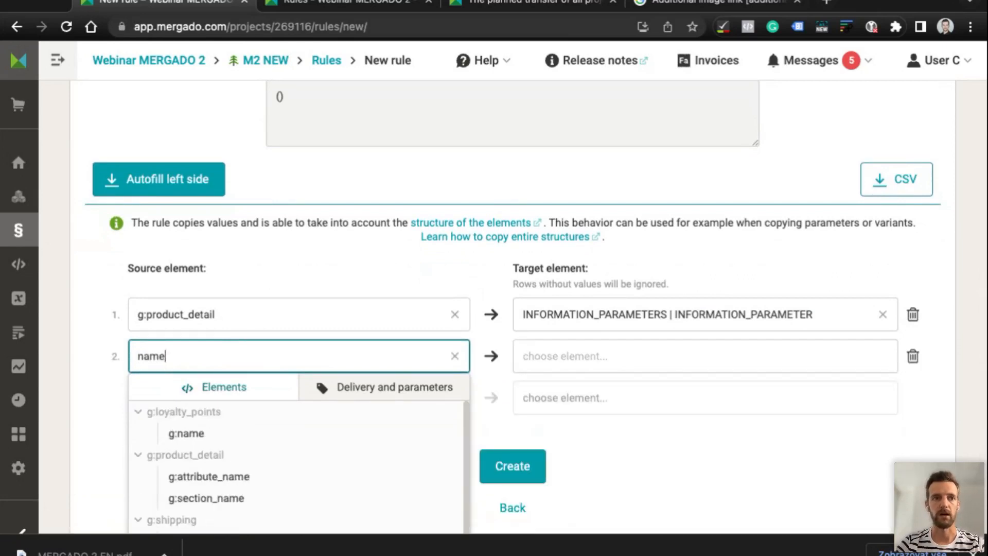
scroll(263, 466, down, 1)
click(215, 447)
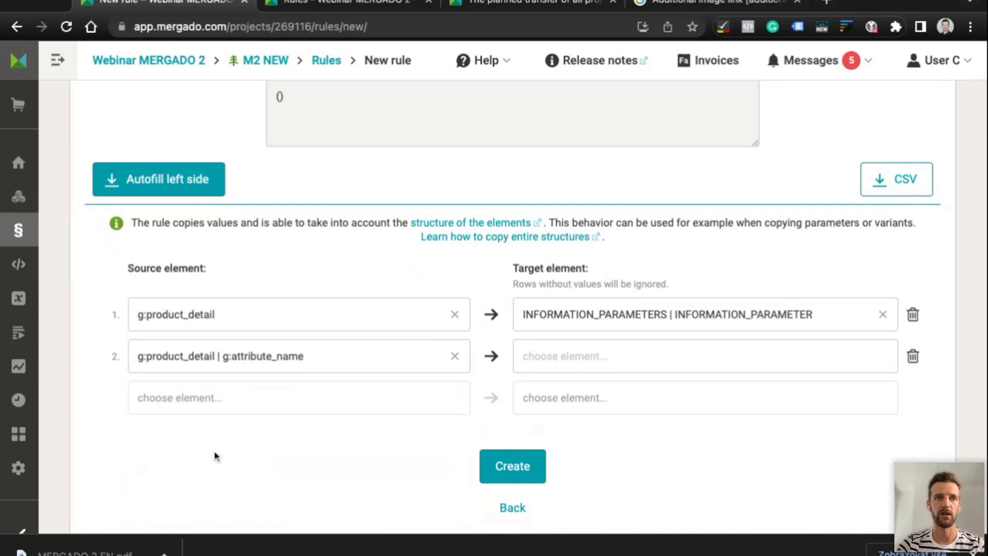
click(610, 363)
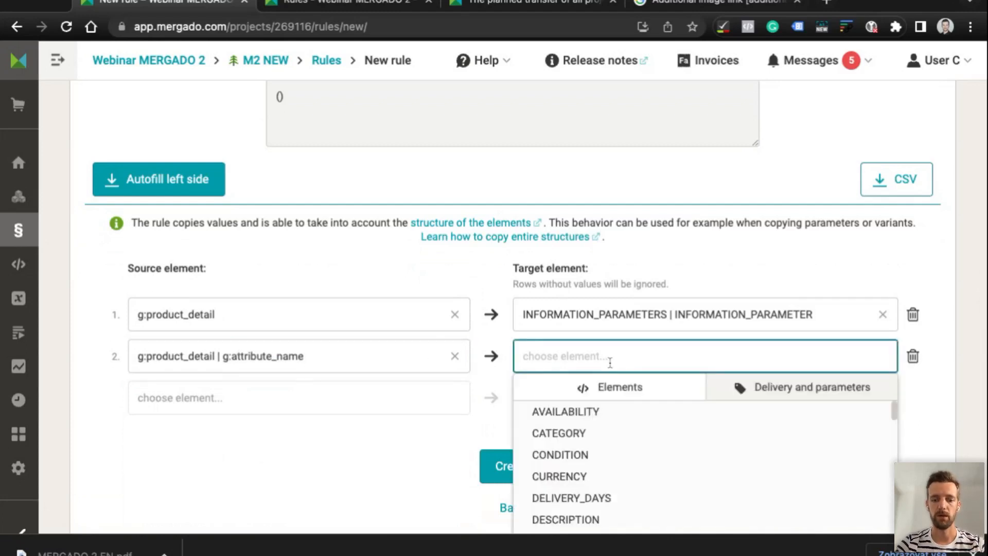
text(name)
scroll(631, 451, down, 1)
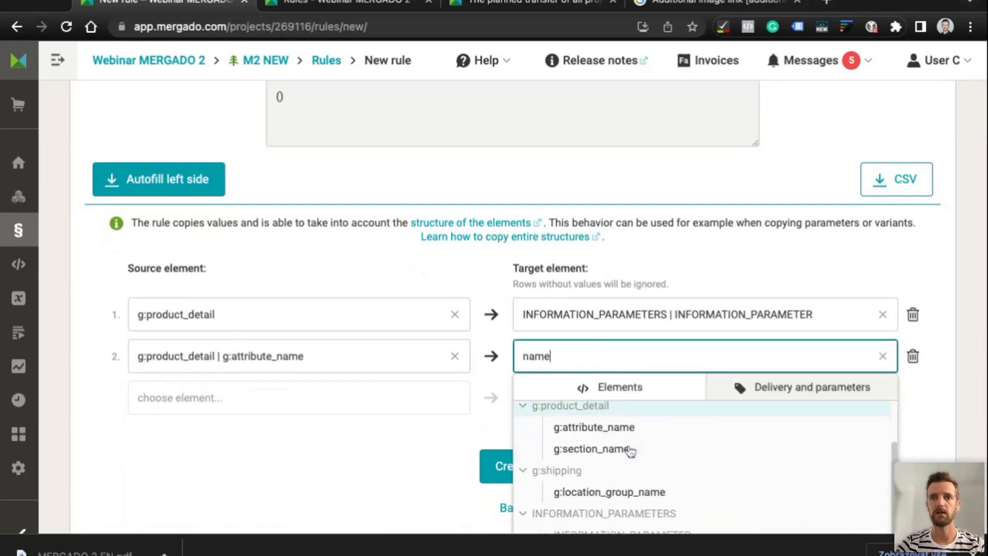
scroll(631, 450, down, 3)
click(592, 465)
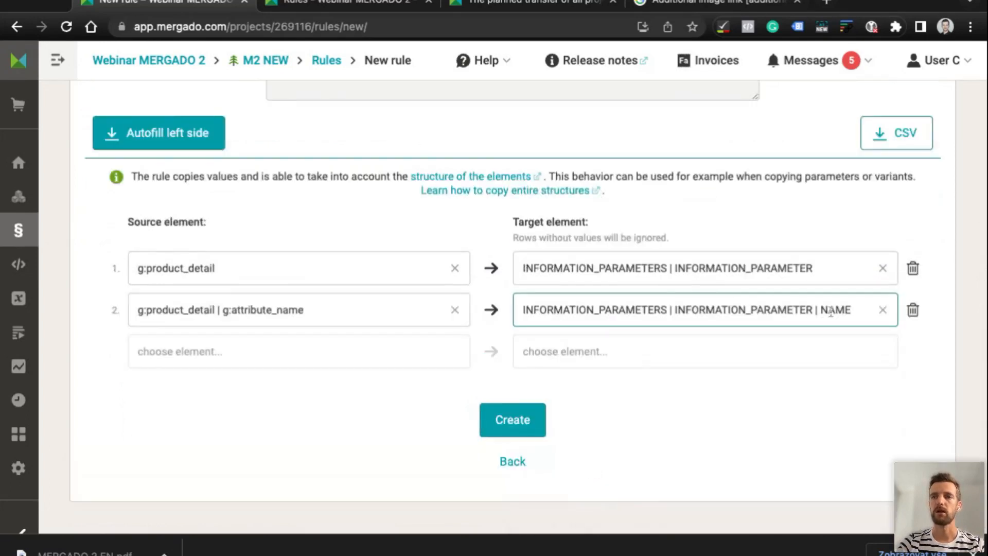
Add a third copy row from g:product_detail | g:attribute_value to INFORMATION_PARAMETERS | INFORMATION_PARAMETER | VALUE
click(332, 350)
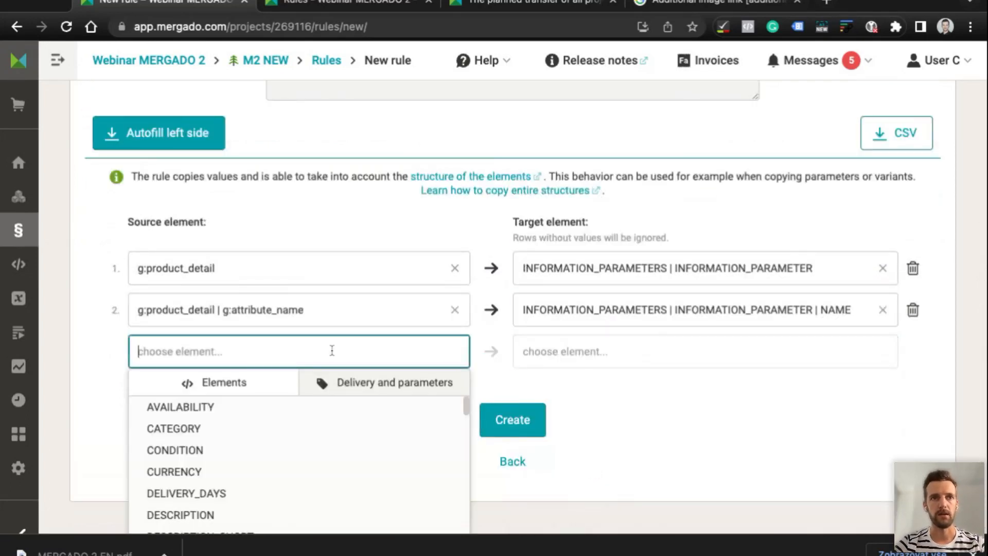
text(value)
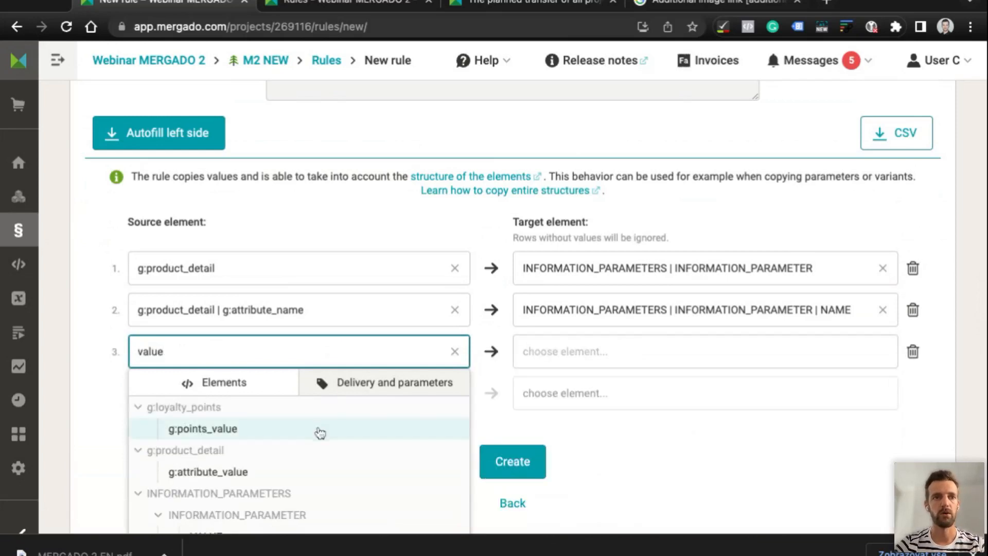
click(242, 417)
click(577, 301)
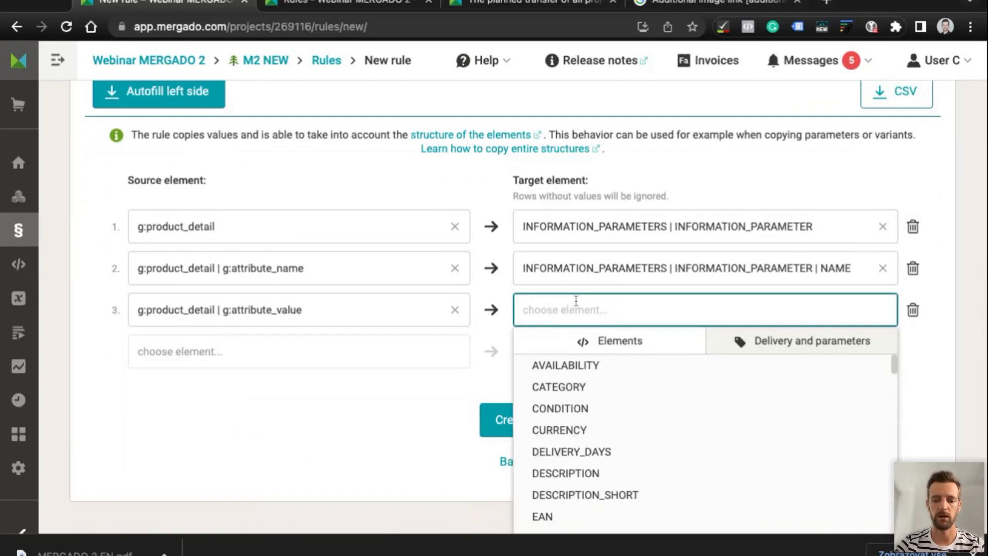
text(vald)
key(BackSpace)
text(ue)
scroll(644, 470, down, 1)
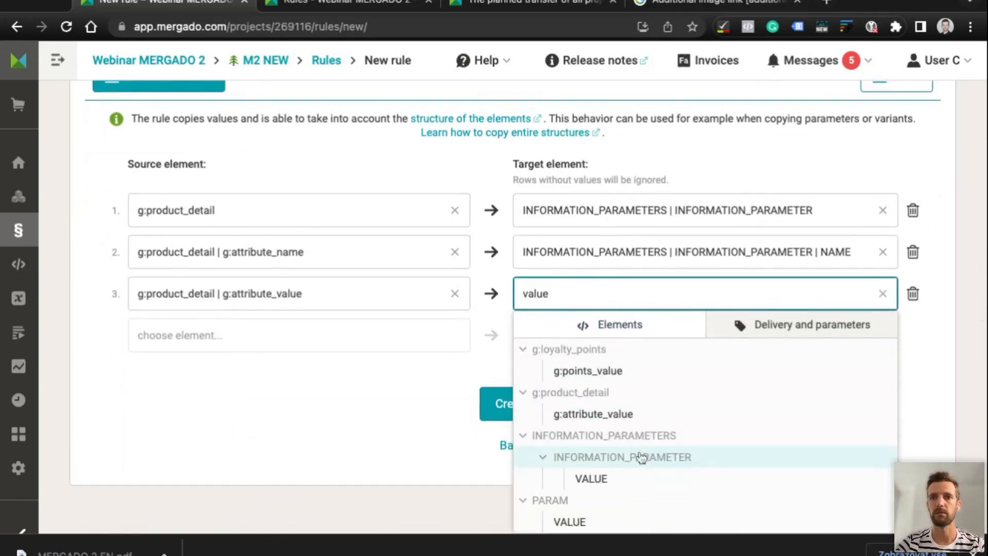
click(584, 478)
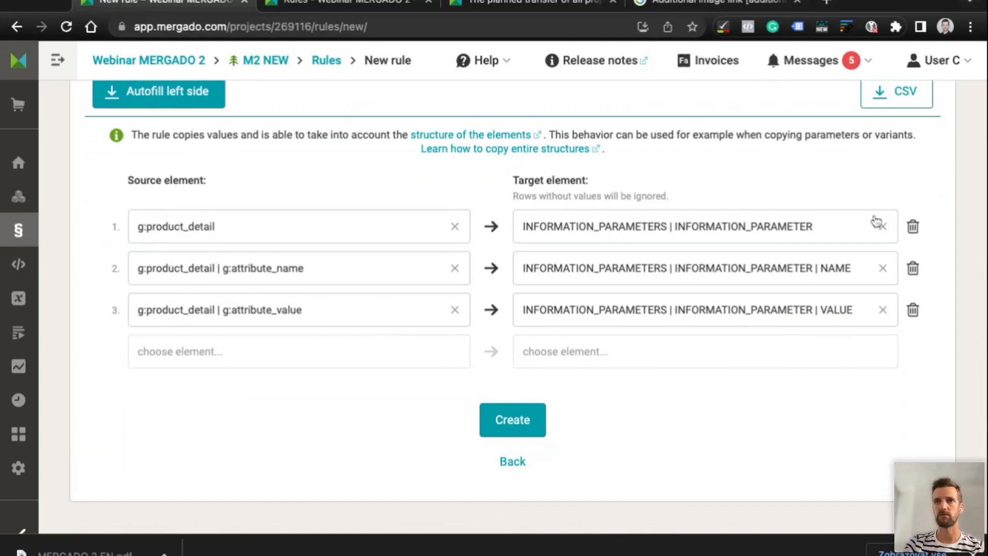
Create the bulk copy rule and apply the rules to traced items only
click(536, 423)
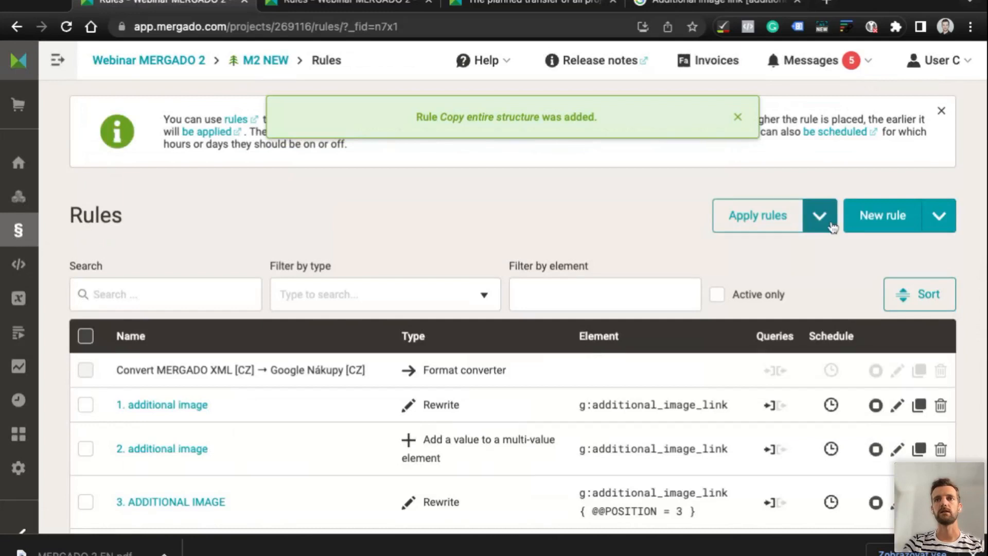
click(823, 226)
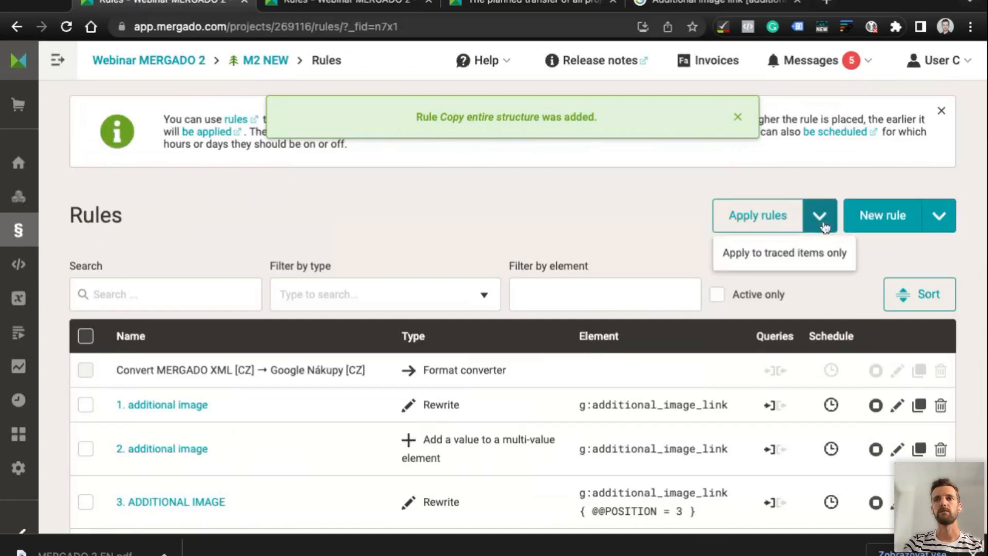
click(783, 264)
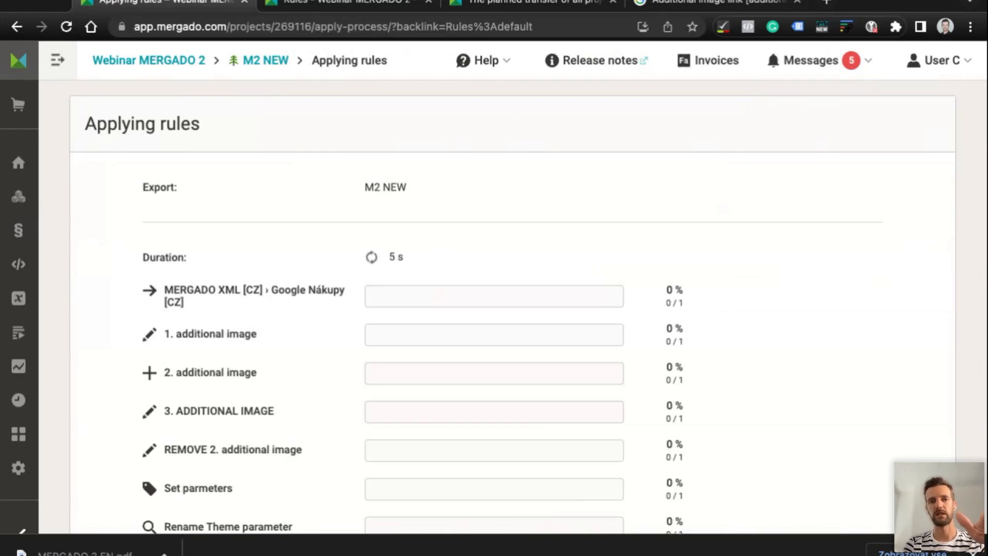
scroll(513, 308, down, 6)
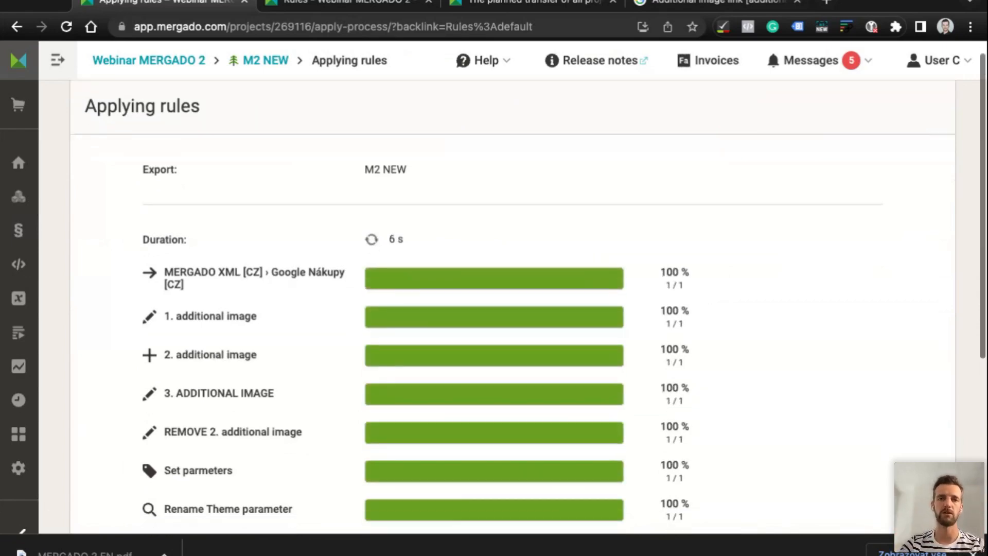
Open the product list and compare the INFORMATION_PARAMETERS structure of Science Mini English Course Cup with its g:product_detail elements
click(19, 196)
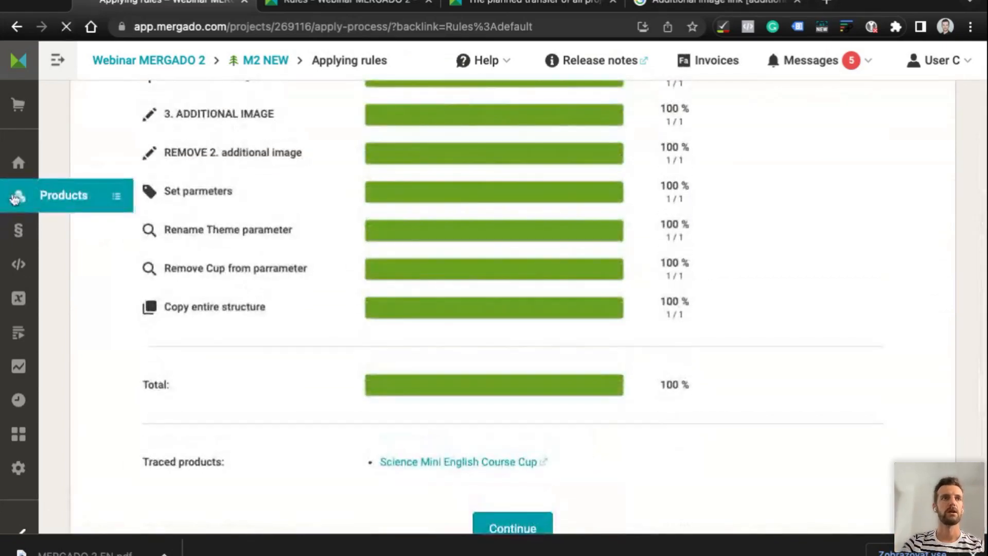
scroll(367, 356, down, 13)
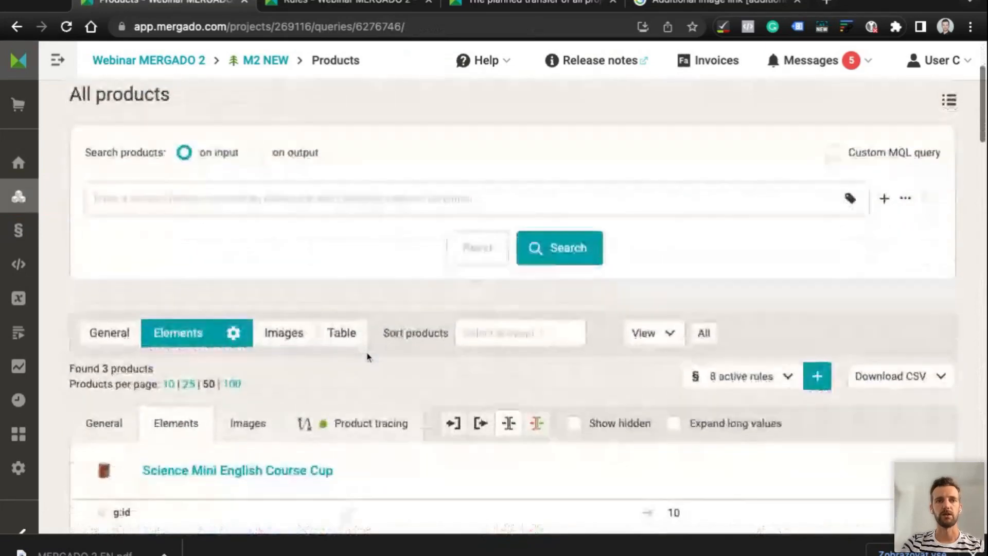
scroll(199, 355, down, 5)
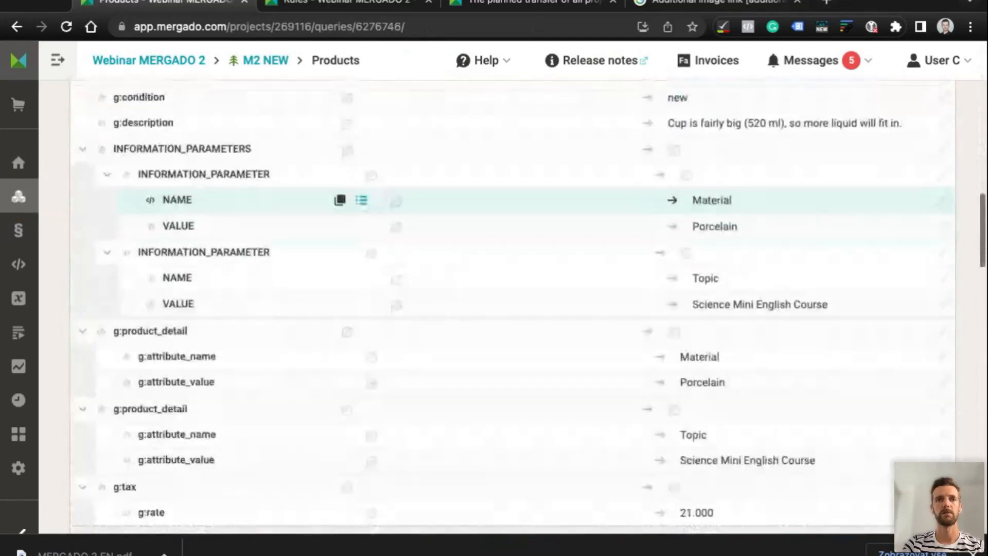
drag(115, 312, 215, 441)
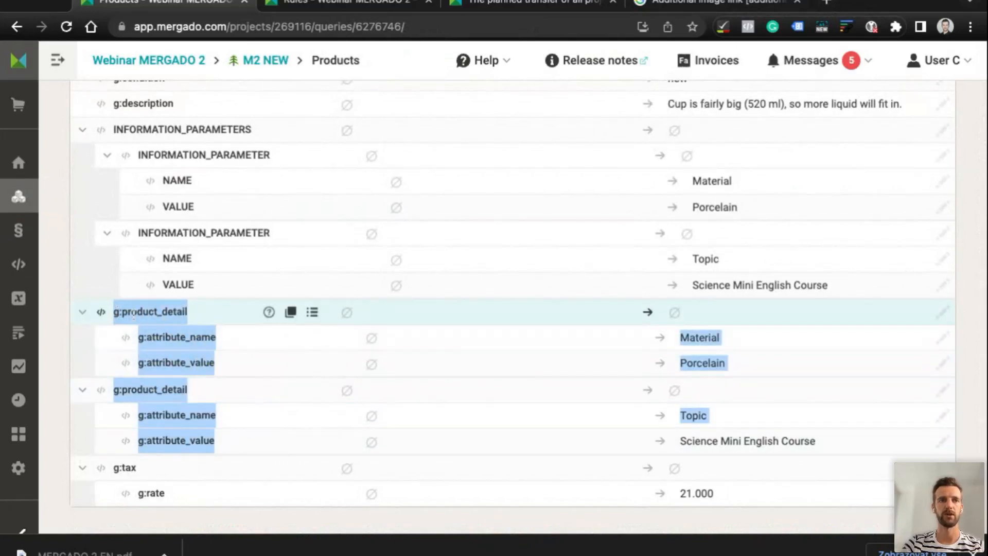
click(698, 443)
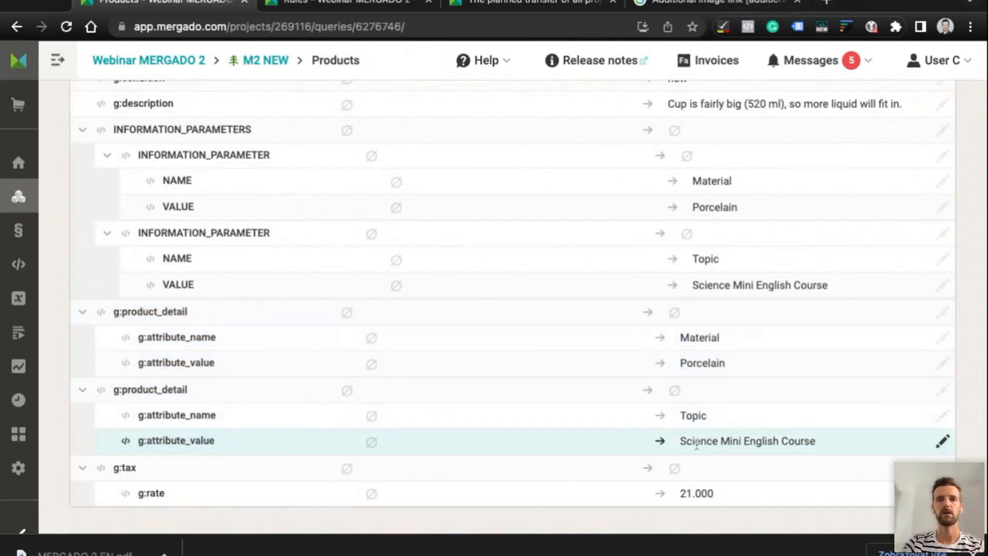
scroll(568, 306, up, 2)
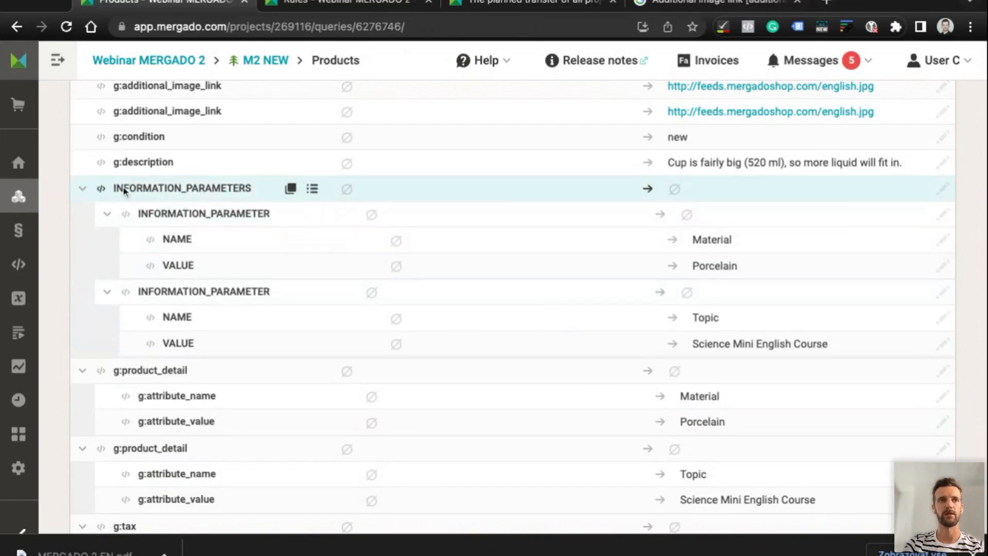
double_click(153, 217)
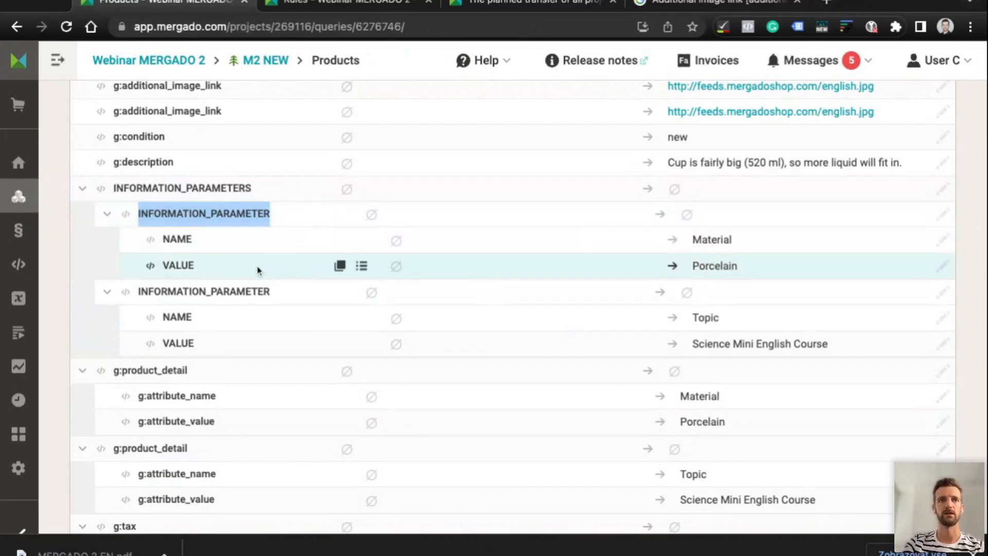
click(208, 245)
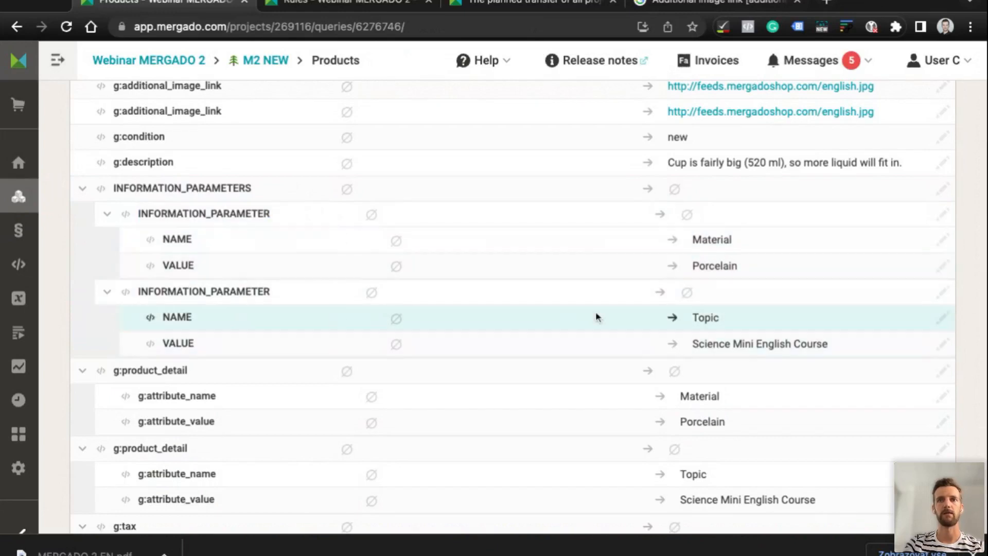
scroll(726, 355, down, 3)
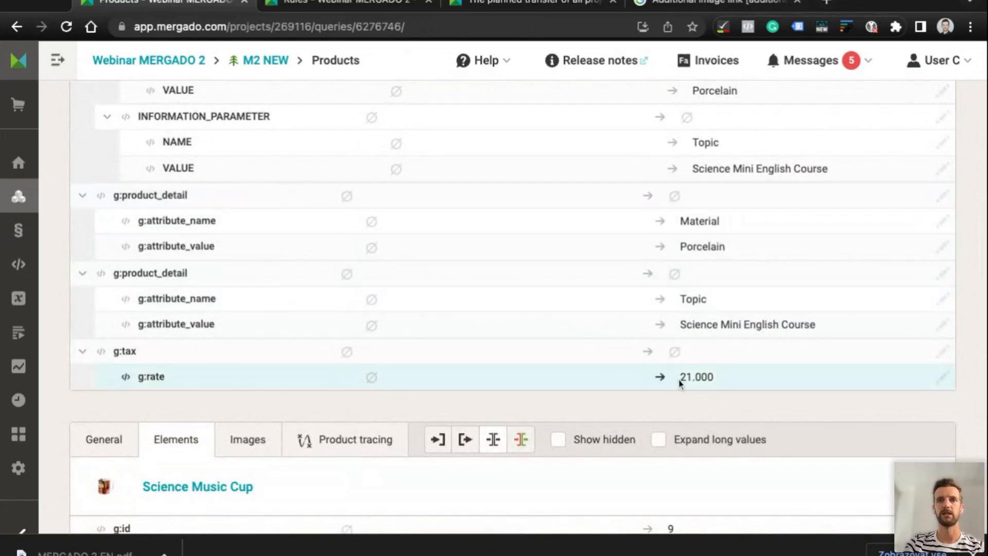
scroll(456, 267, up, 3)
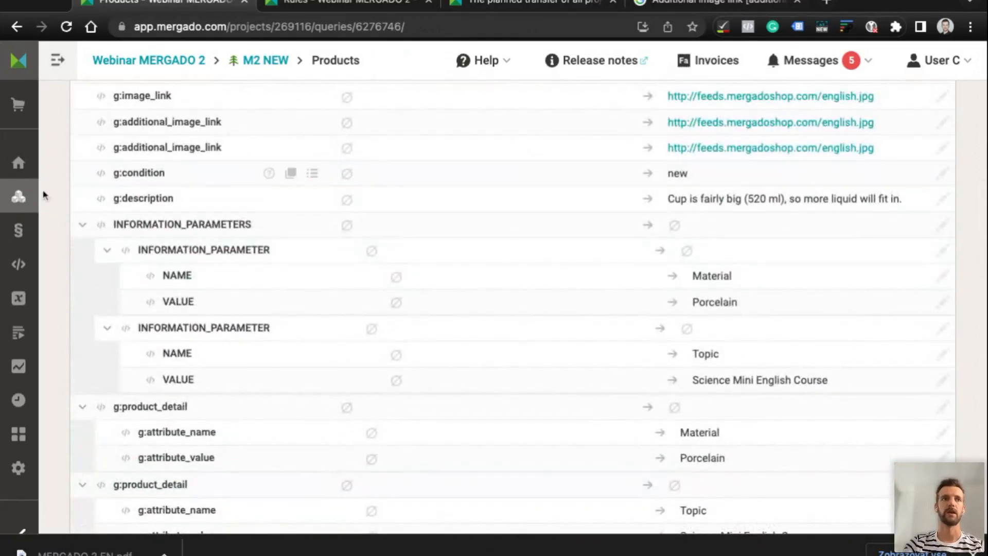
Open the Copy entire structure rule from the rules list and review its type, query and source-to-target rows
mouse_move(19, 230)
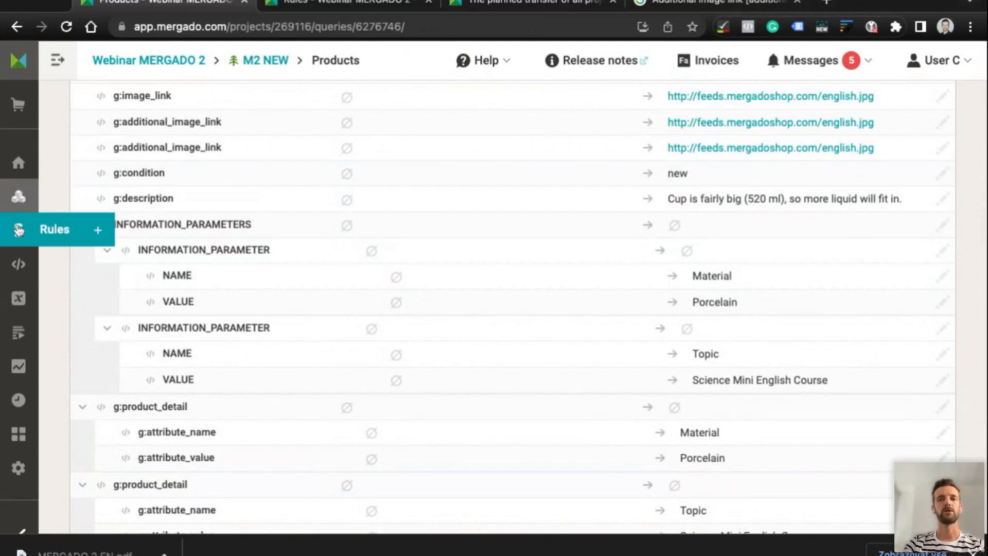
click(18, 230)
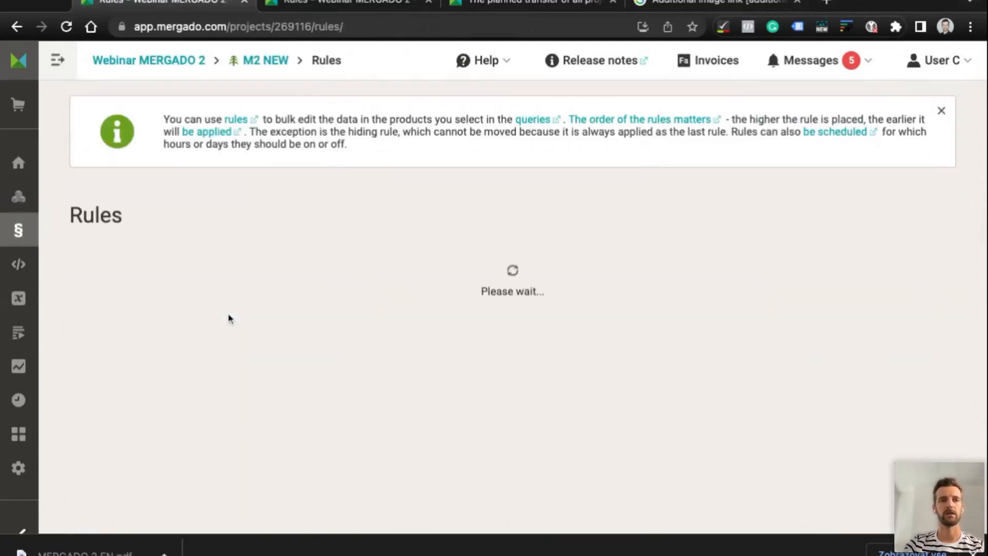
scroll(230, 318, down, 3)
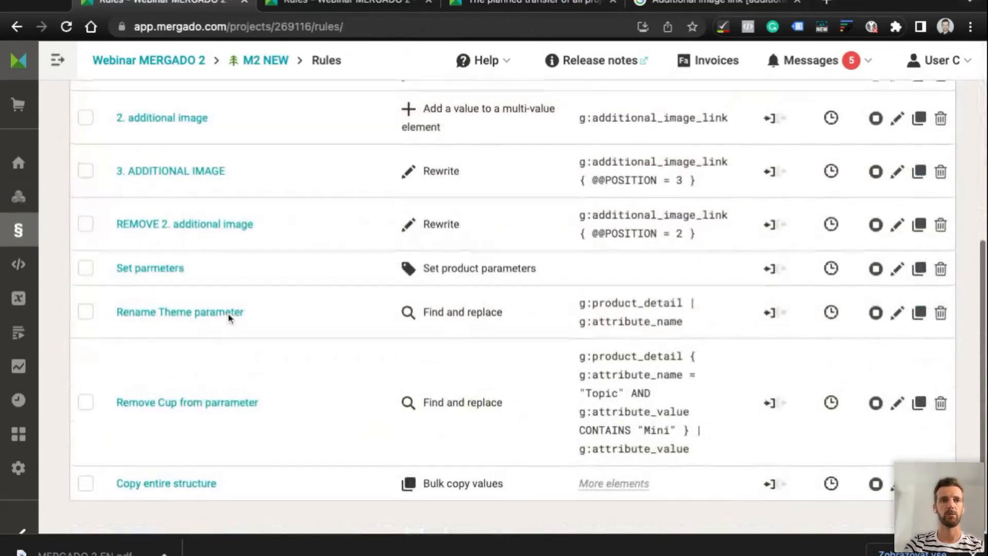
click(184, 489)
scroll(442, 432, down, 3)
scroll(444, 432, up, 2)
scroll(404, 274, down, 10)
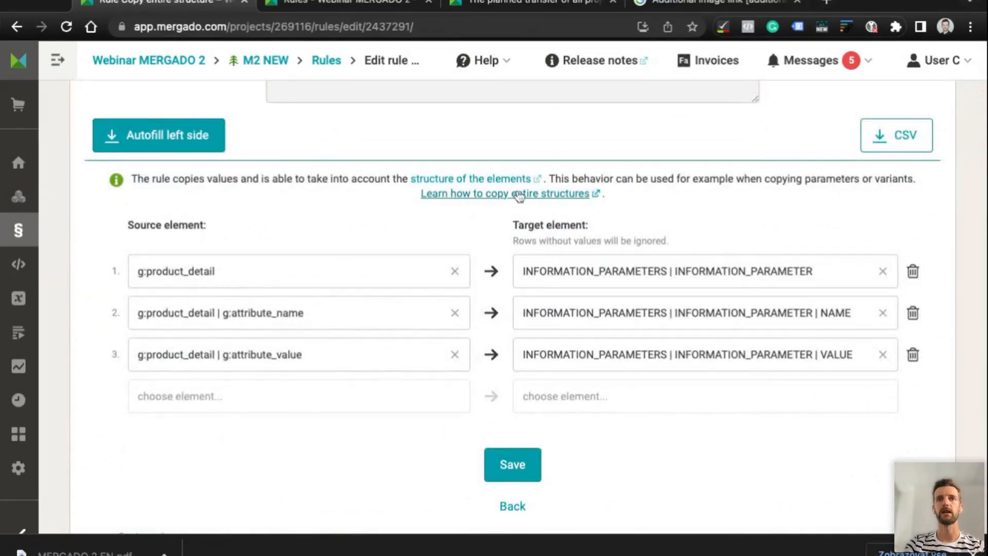
scroll(354, 198, up, 5)
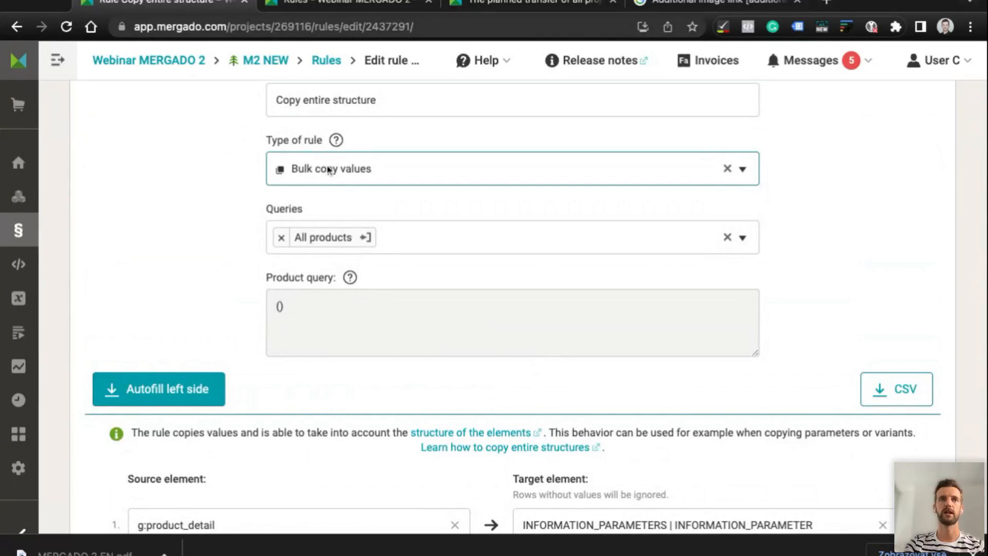
scroll(400, 180, down, 3)
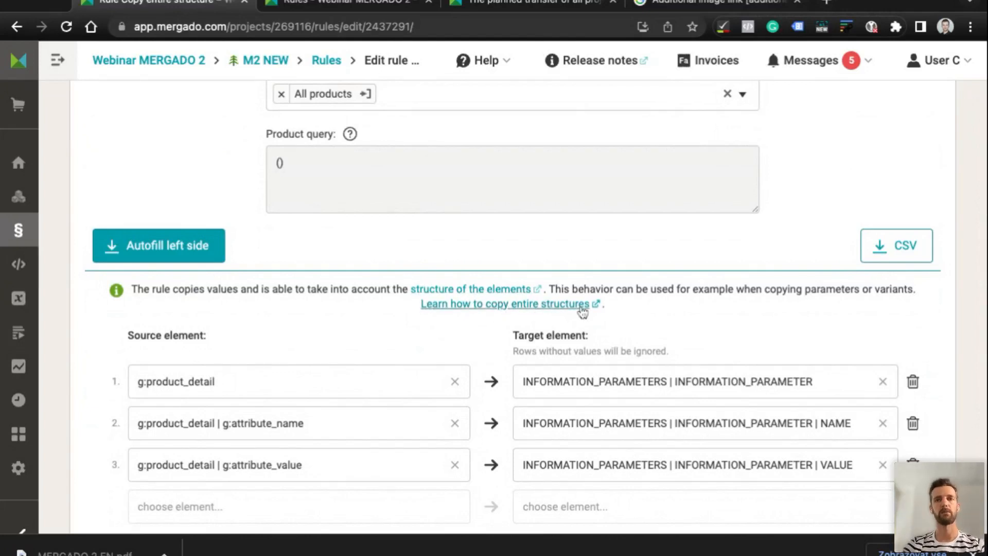
Open the help article on copying entire structures and read its example of copying parameters
click(505, 303)
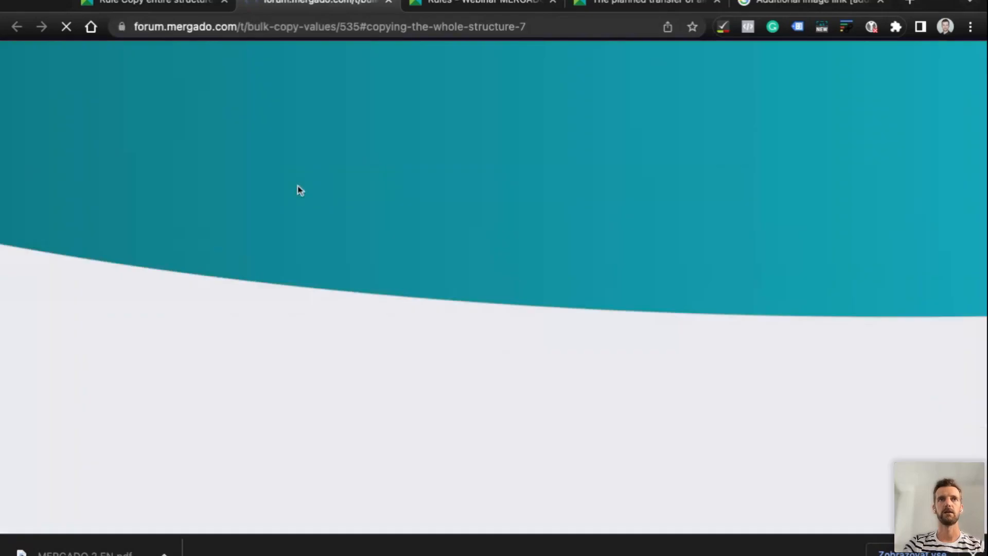
scroll(296, 186, down, 10)
scroll(296, 186, down, 15)
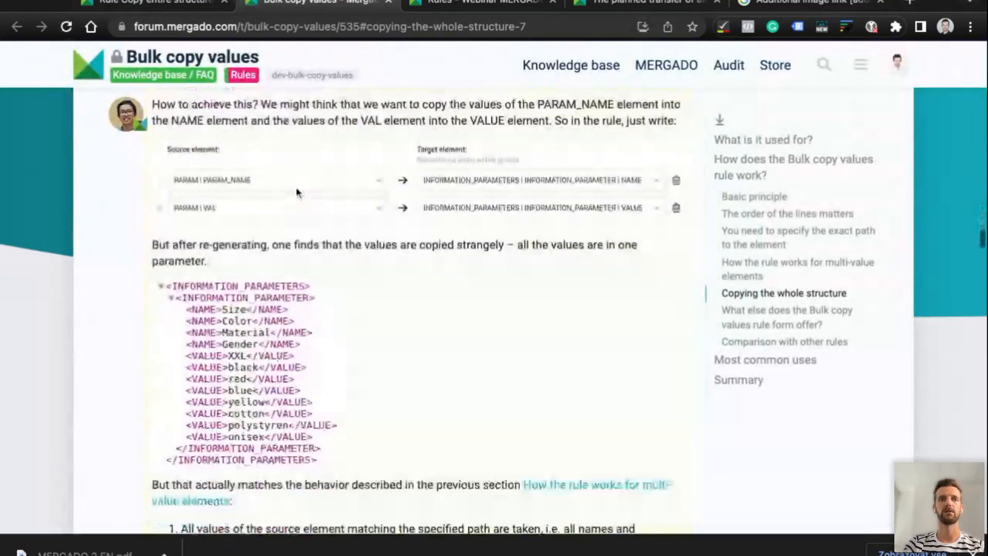
scroll(295, 187, down, 20)
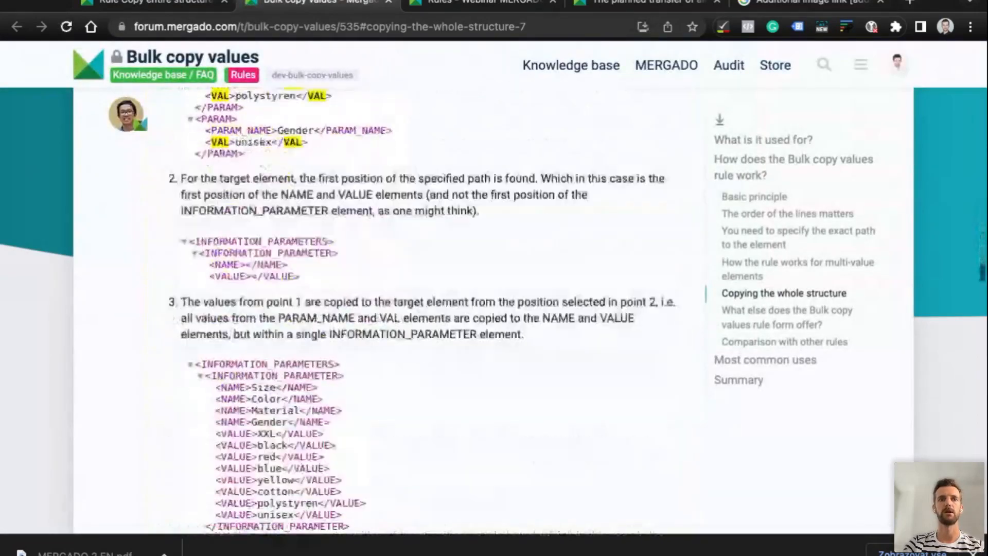
Finish reading the article's section on copying the whole structure, close it and review the rule's source-to-target rows
scroll(295, 187, down, 15)
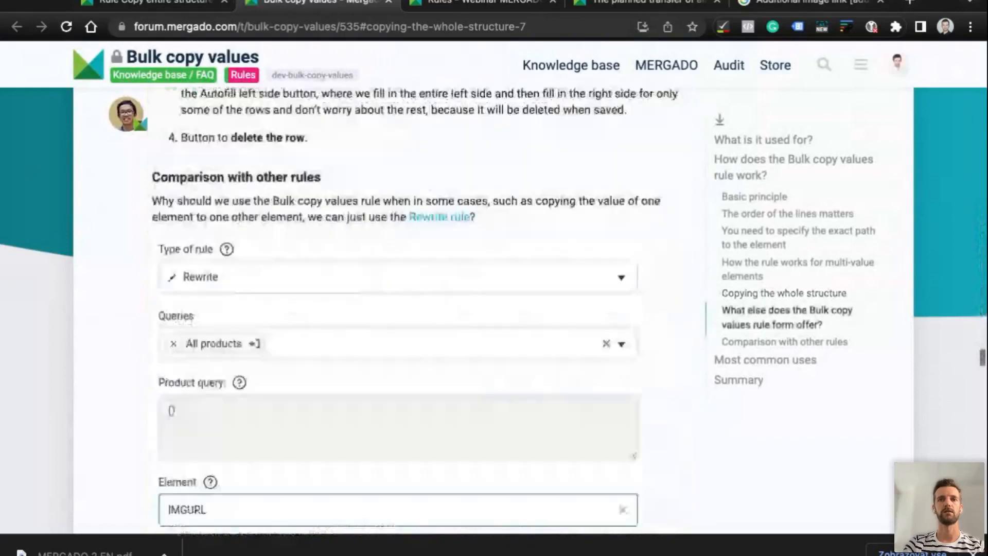
scroll(296, 187, up, 20)
scroll(296, 187, up, 5)
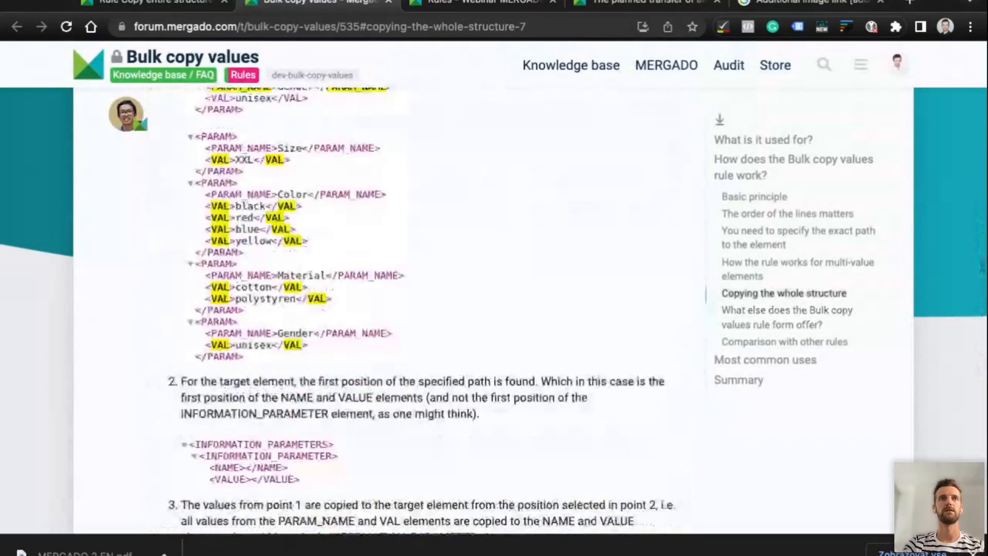
click(389, 2)
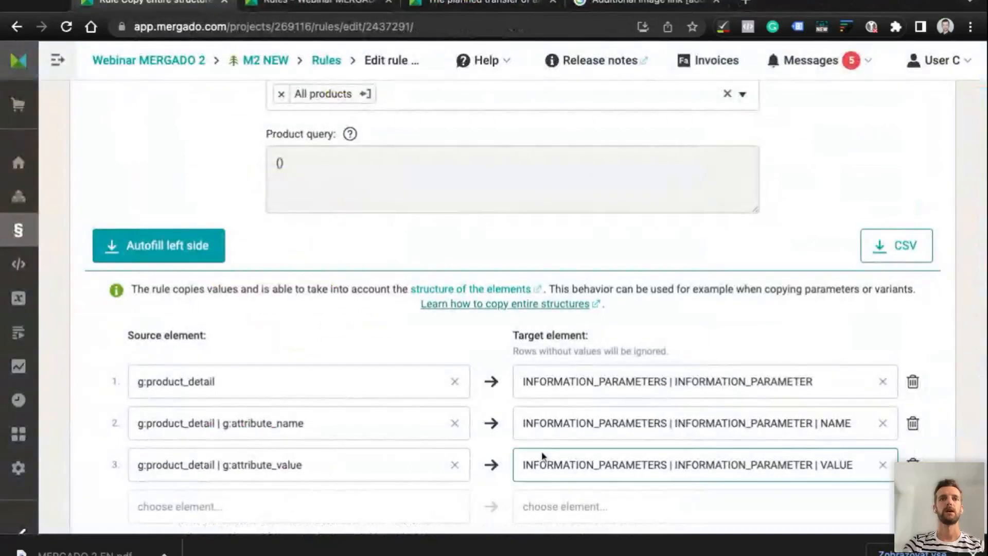
scroll(526, 318, down, 5)
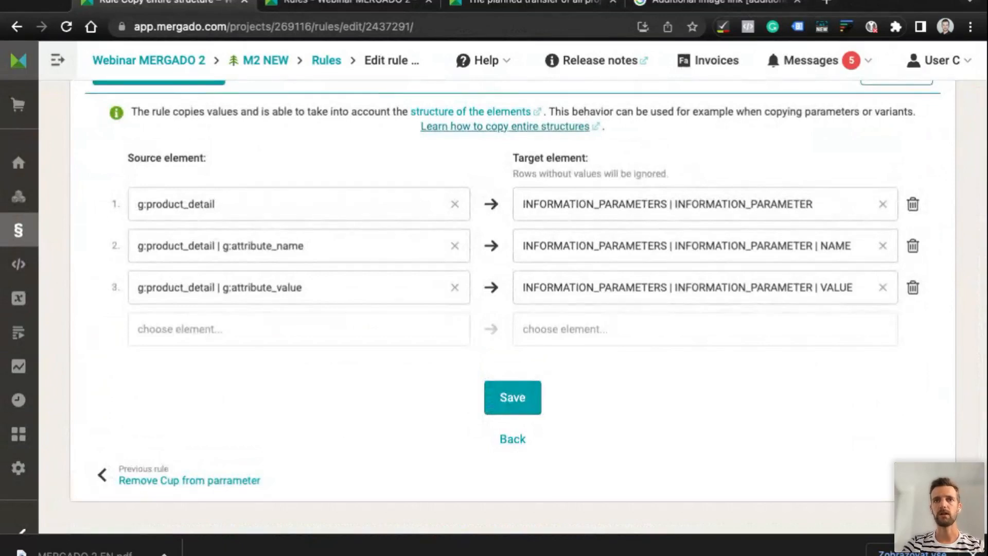
scroll(465, 412, up, 2)
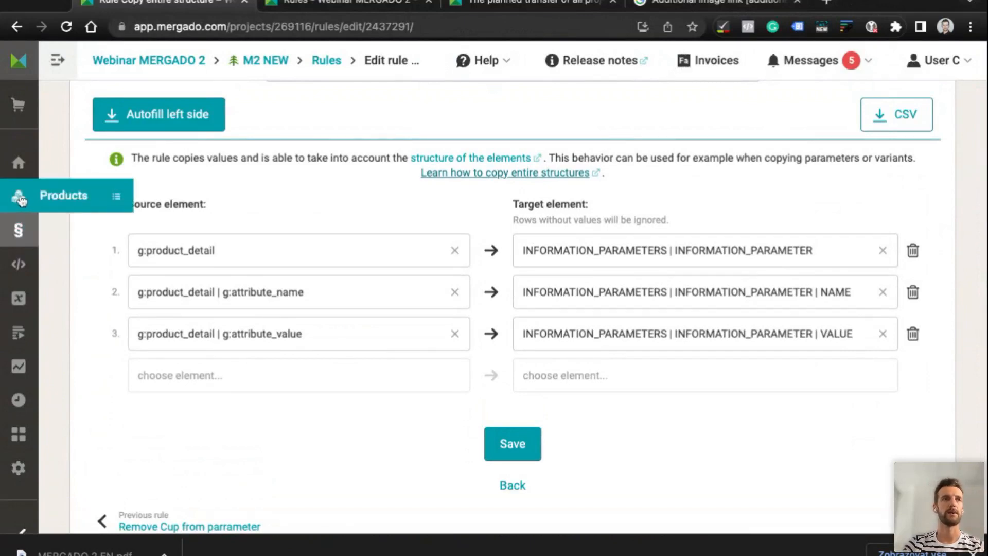
Open the product list and compare the g:product_detail names and values with the repeated INFORMATION_PARAMETER elements of Science Mini English Course Cup
click(21, 200)
scroll(552, 349, down, 12)
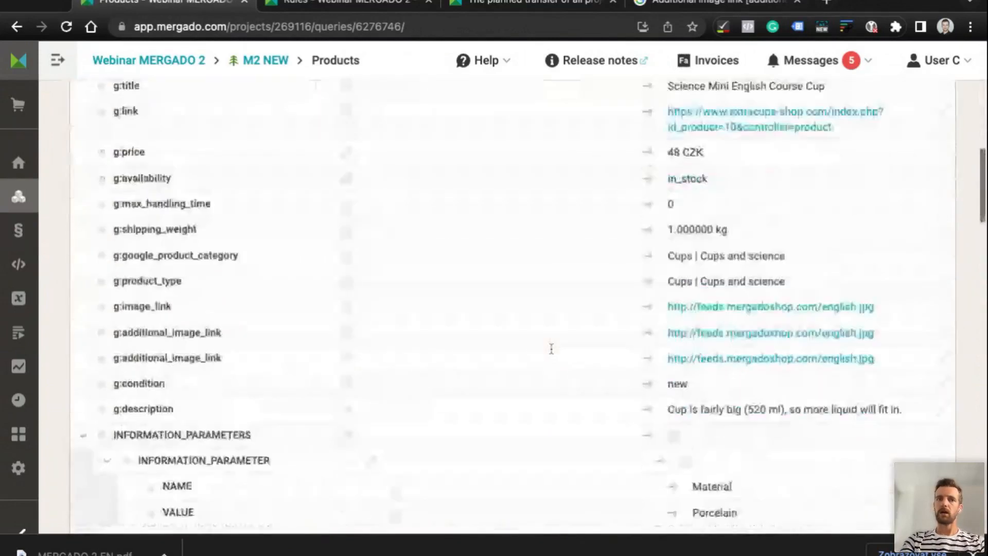
scroll(551, 348, down, 5)
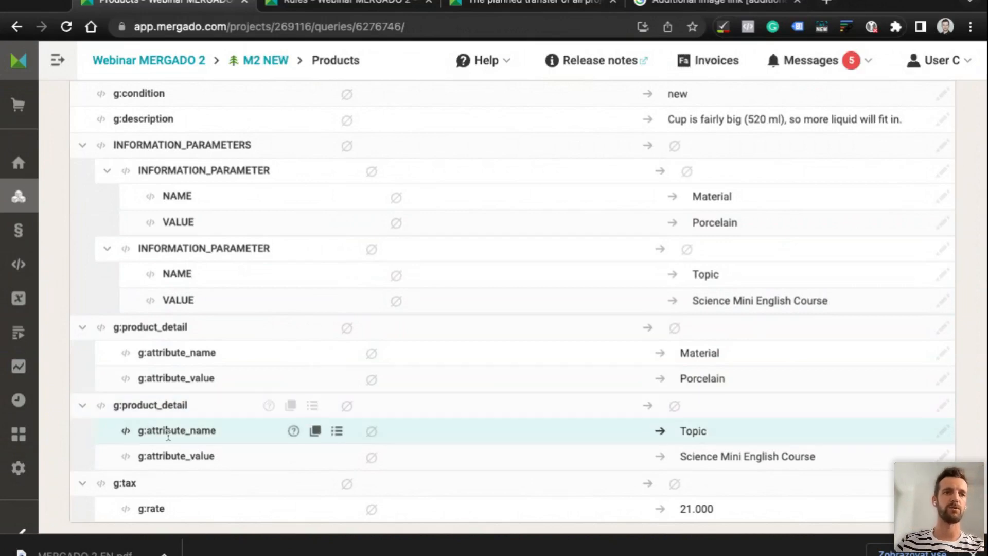
double_click(684, 427)
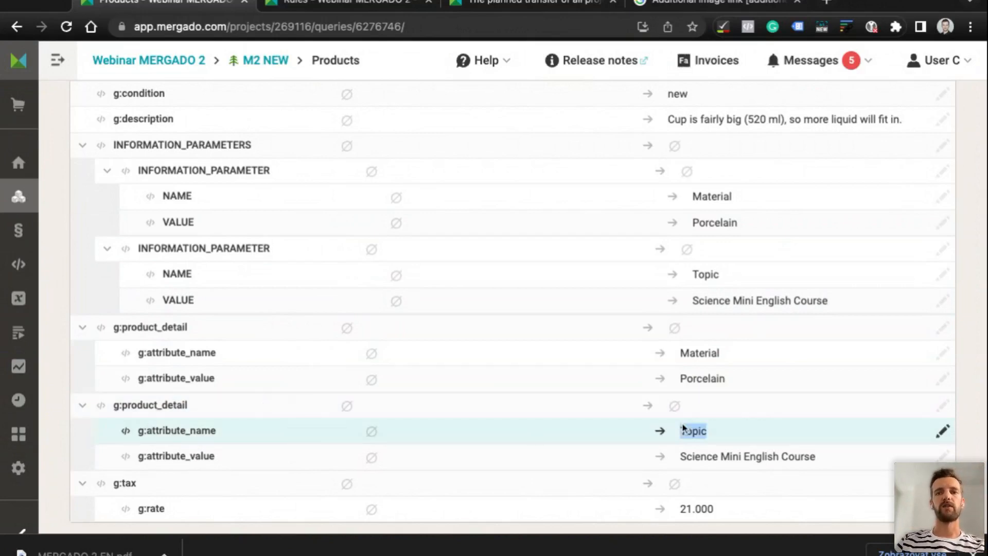
triple_click(689, 456)
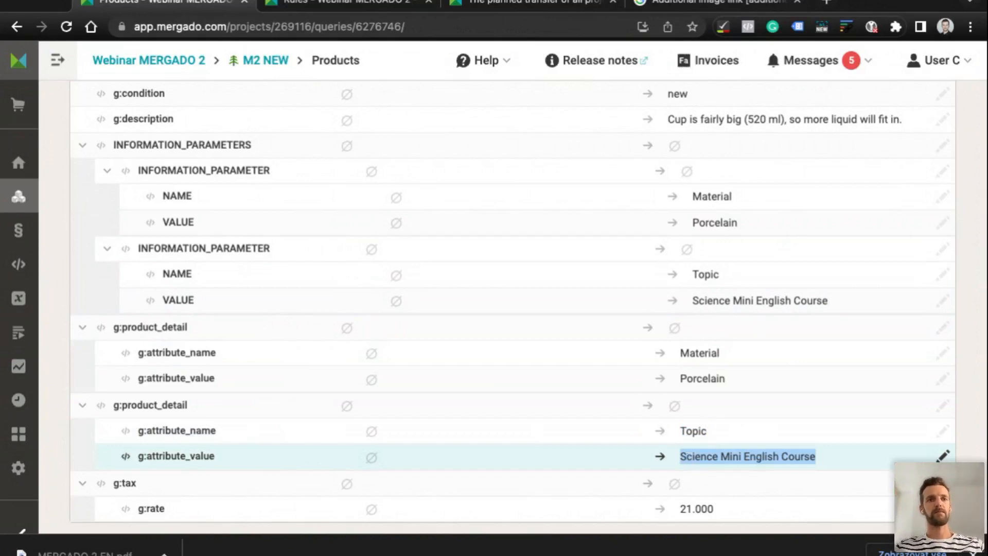
drag(112, 406, 215, 457)
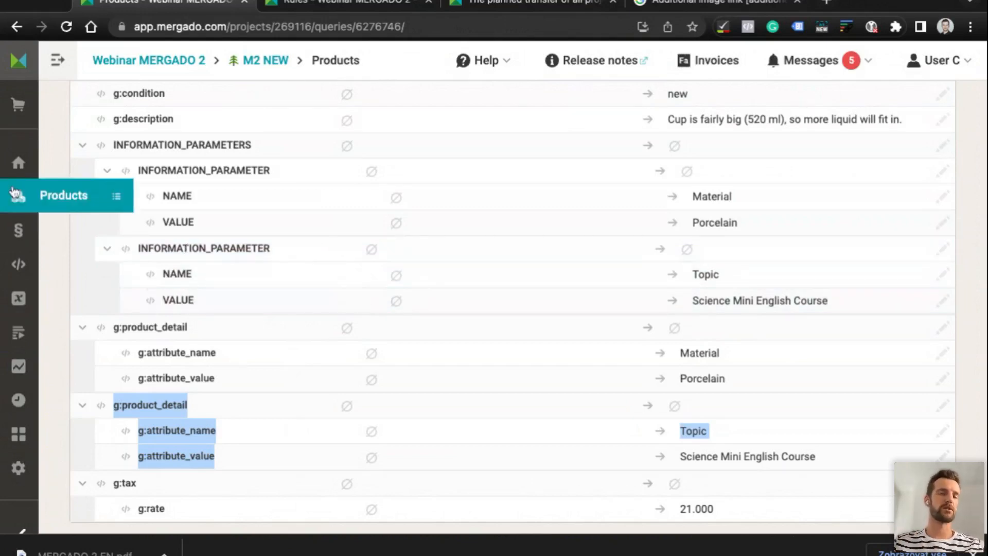
double_click(119, 328)
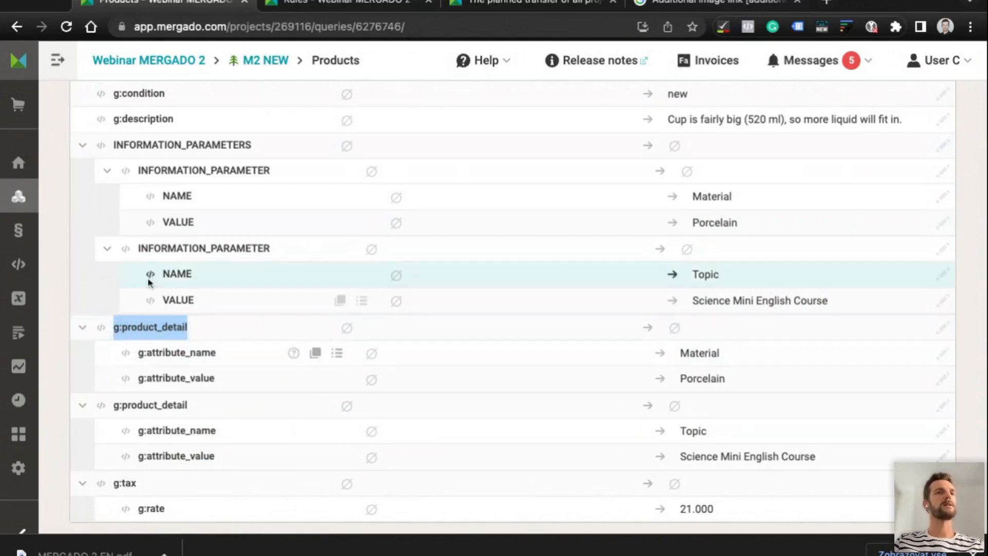
double_click(158, 248)
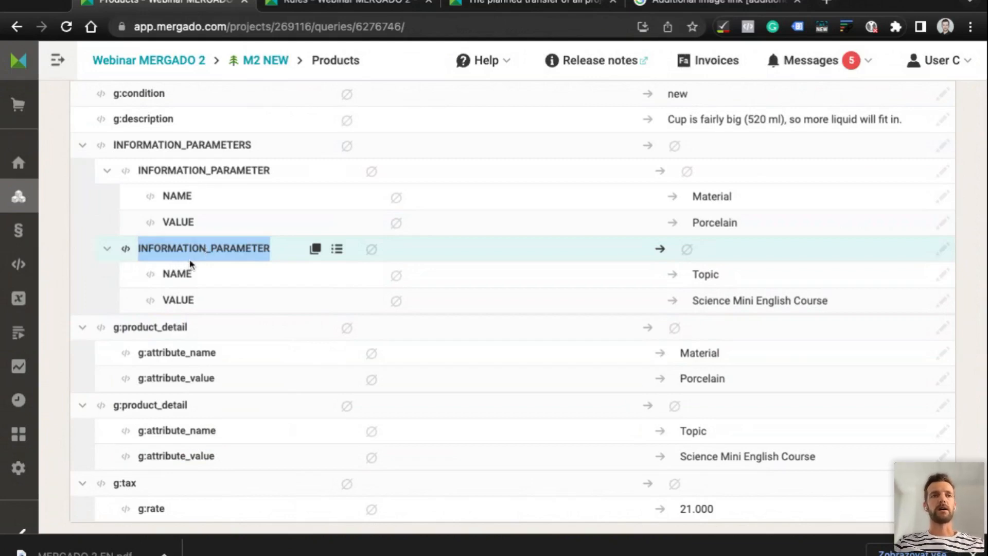
Open the Add new INF.PARAMETER Height 1/3 rule in the M2 results project and copy its rule name
mouse_move(18, 232)
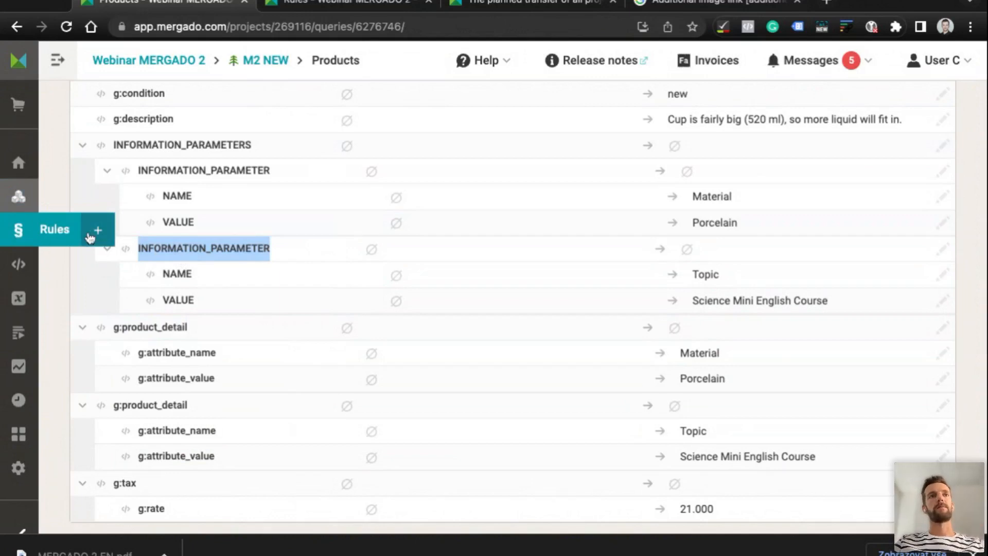
click(306, 4)
scroll(194, 280, up, 2)
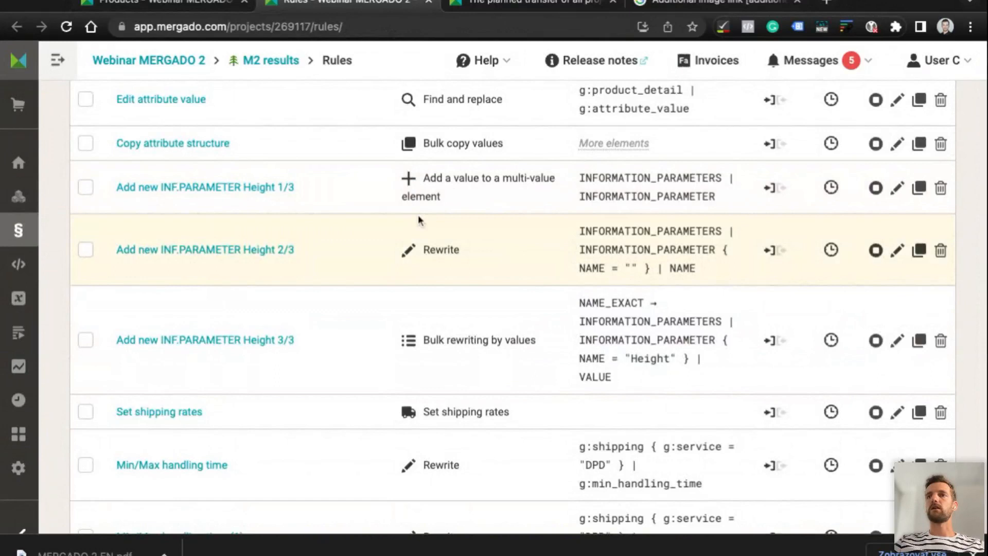
scroll(418, 217, up, 1)
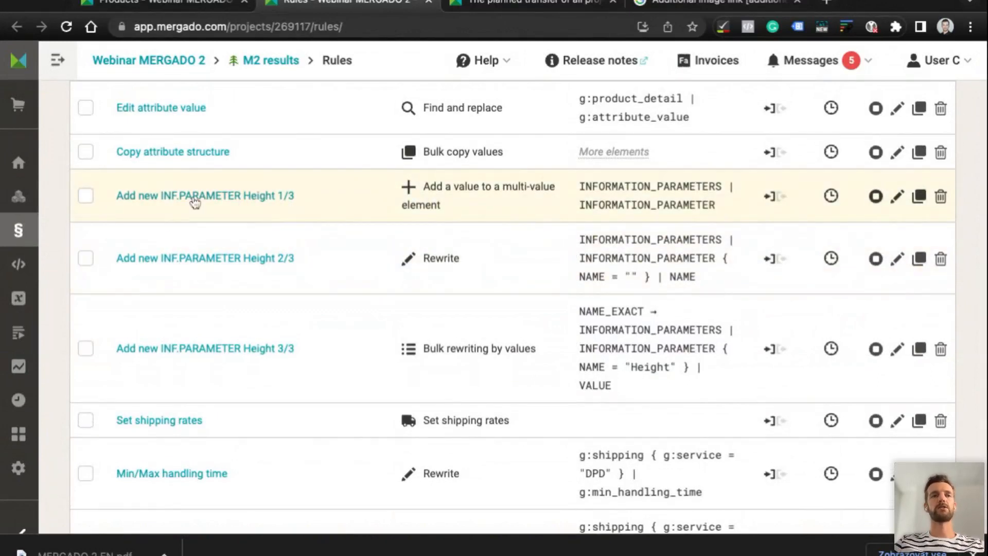
click(257, 202)
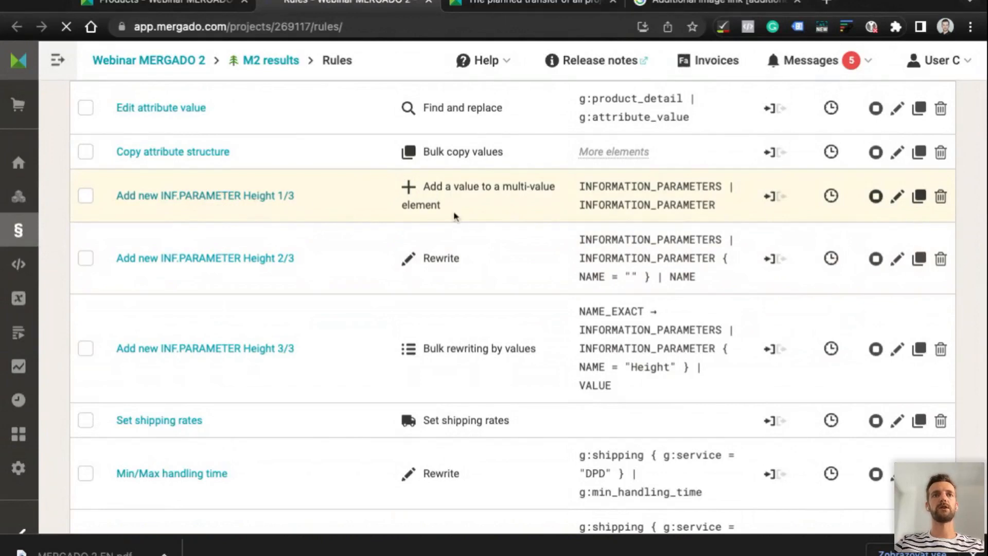
double_click(488, 434)
triple_click(488, 433)
key(ctrl+c)
Start a new rule in the M2 NEW project, check the reference rule's settings and name the new rule Add new INF.PARAMETER Height 1/3
click(154, 2)
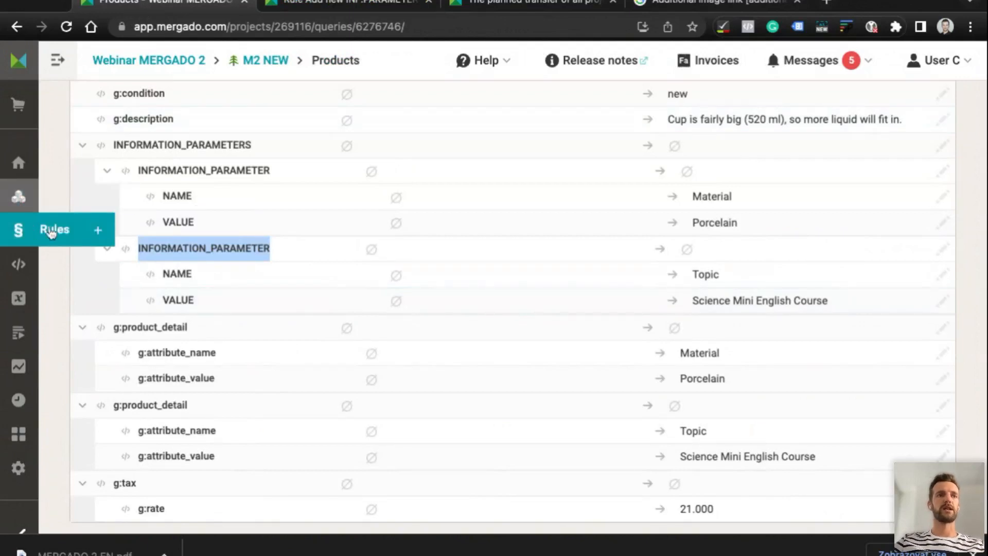
click(98, 230)
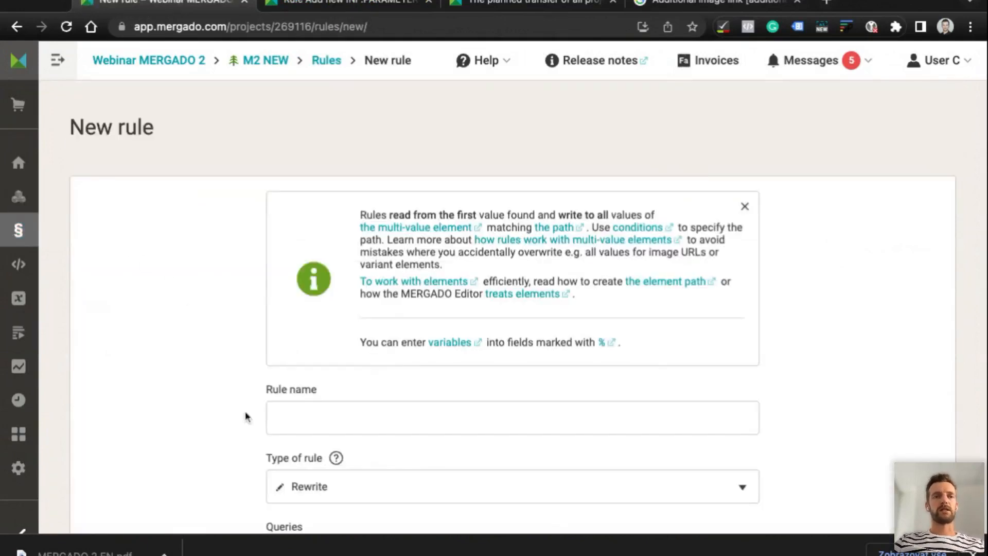
click(350, 3)
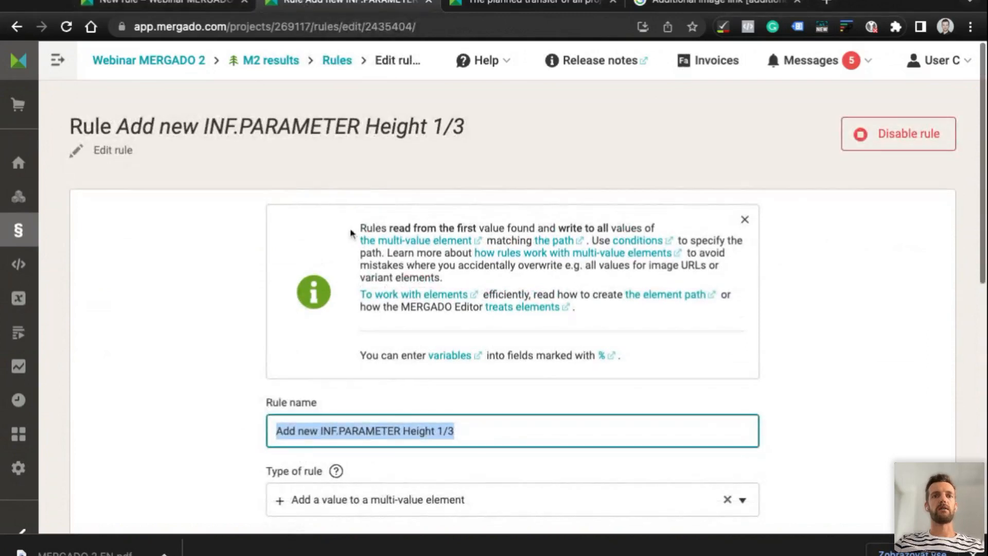
scroll(352, 233, down, 8)
scroll(351, 233, up, 5)
scroll(348, 231, down, 3)
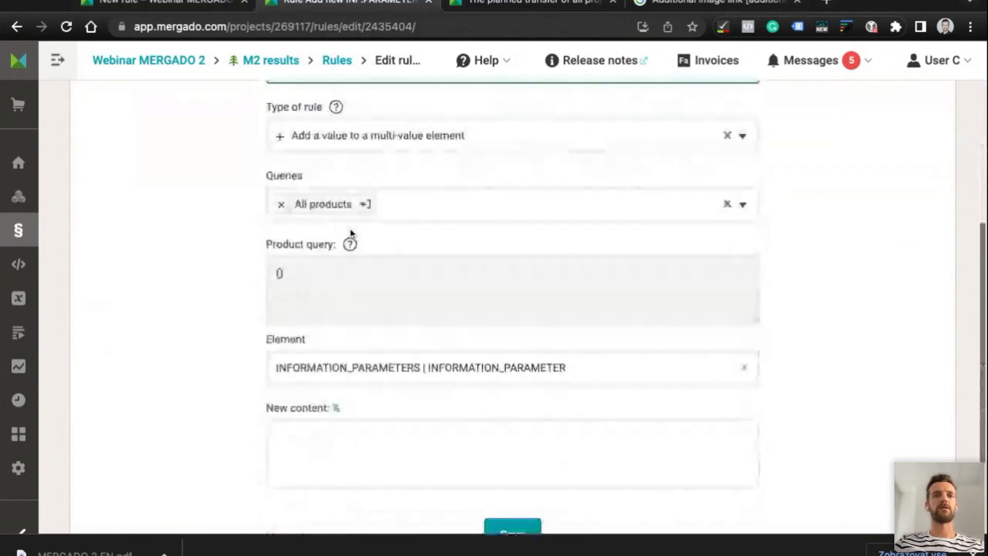
click(188, 4)
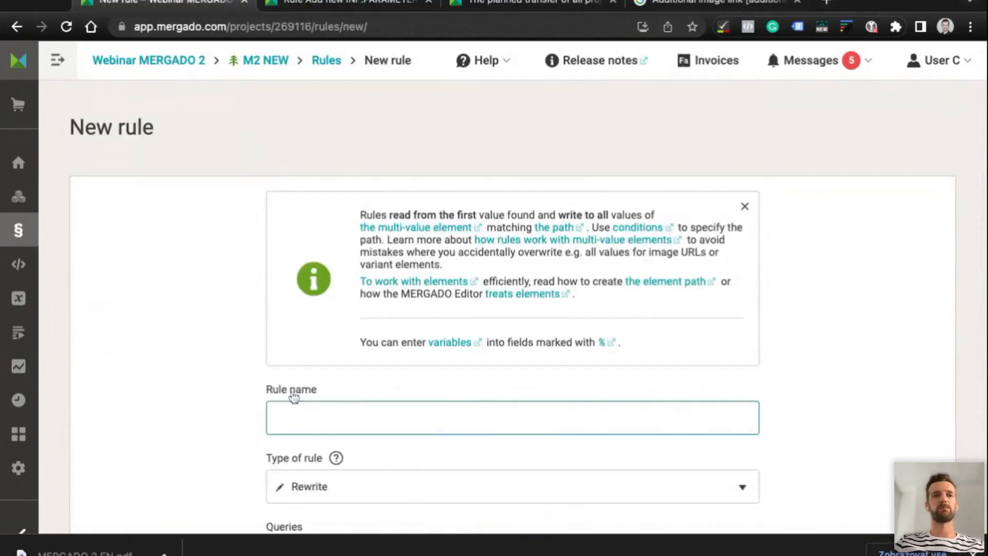
scroll(255, 392, down, 4)
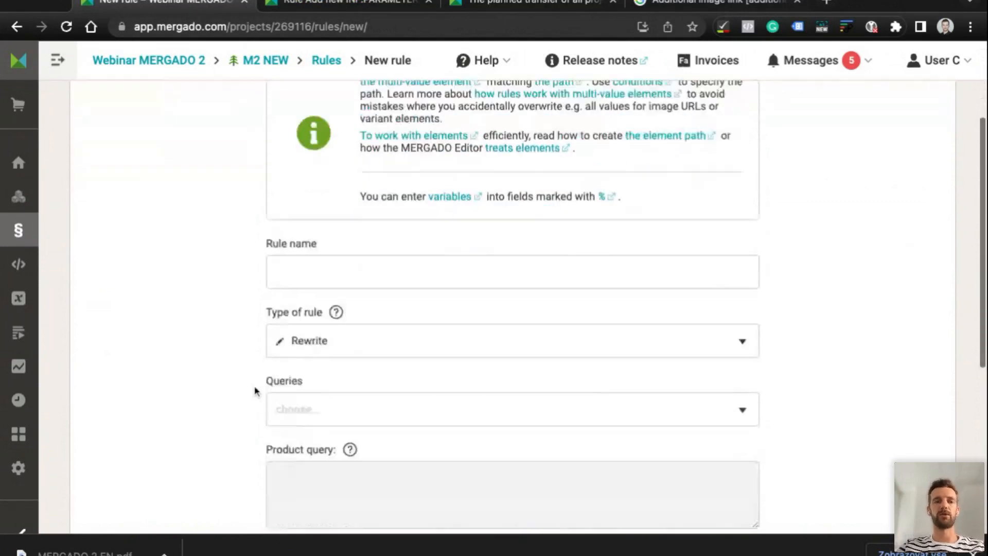
click(346, 216)
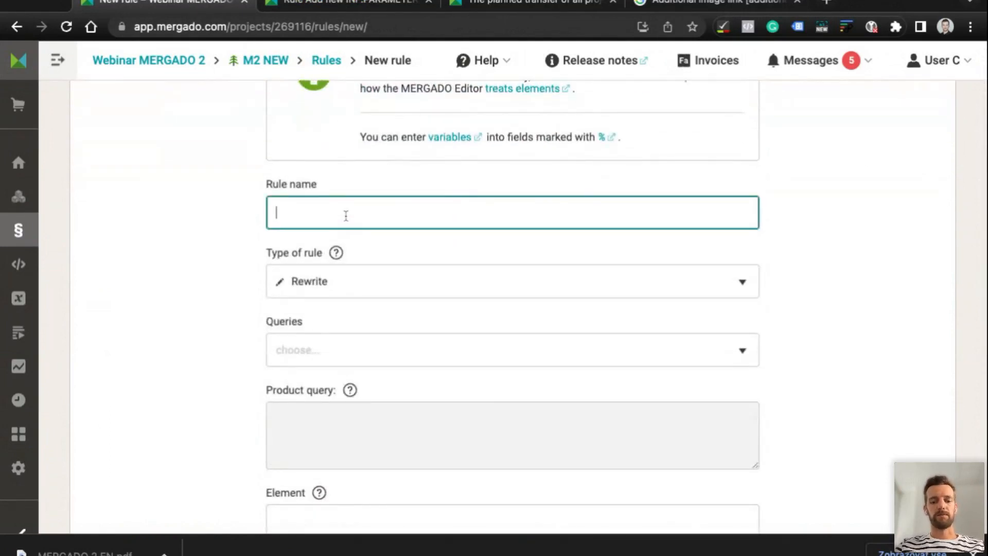
key(ctrl+v)
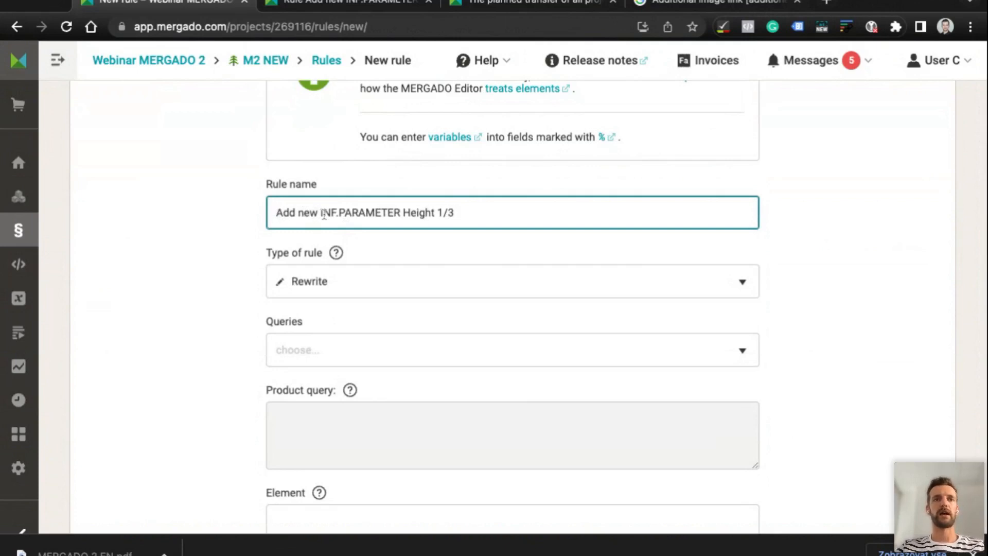
triple_click(410, 212)
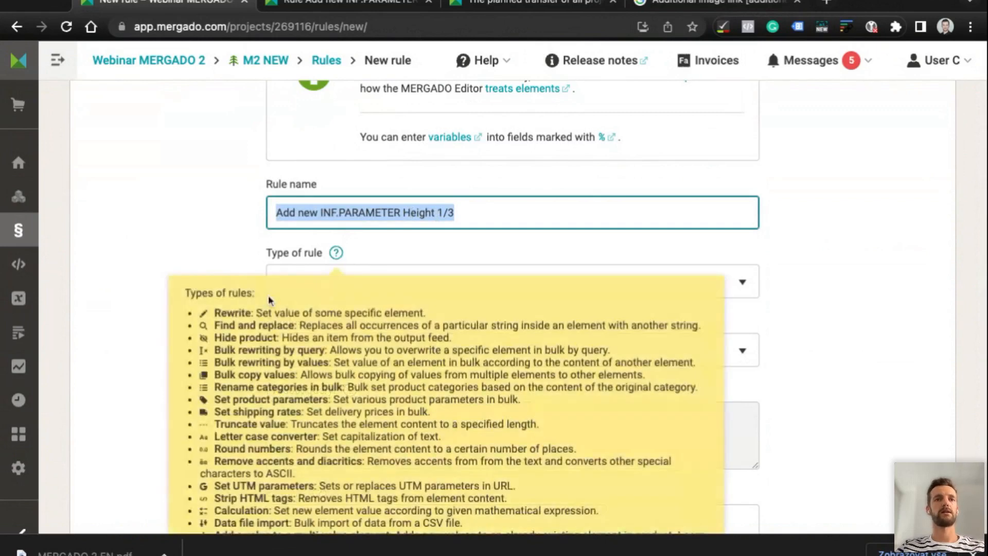
click(164, 227)
Set the rule type to Add a value to a multi-value element and apply it to the All products query
click(275, 282)
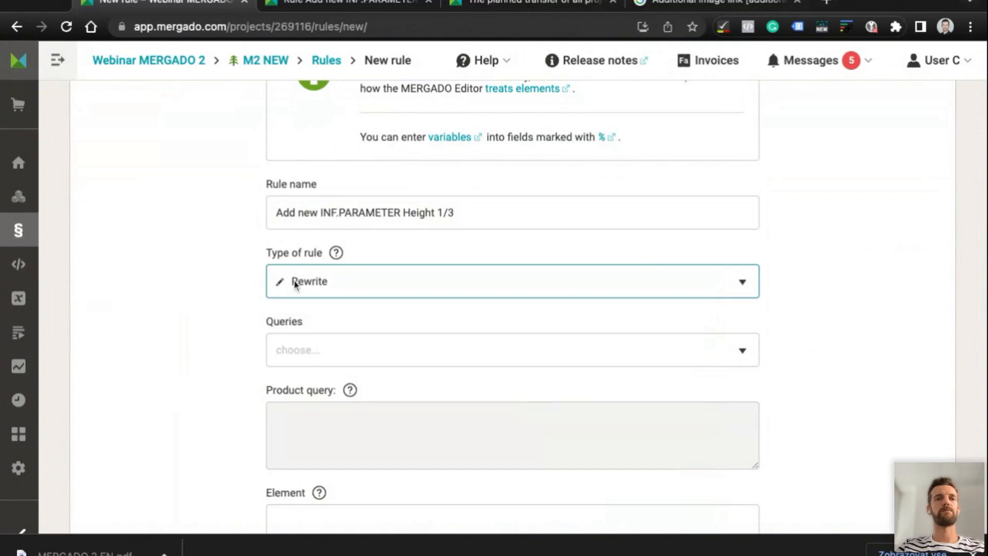
click(295, 282)
scroll(293, 283, down, 5)
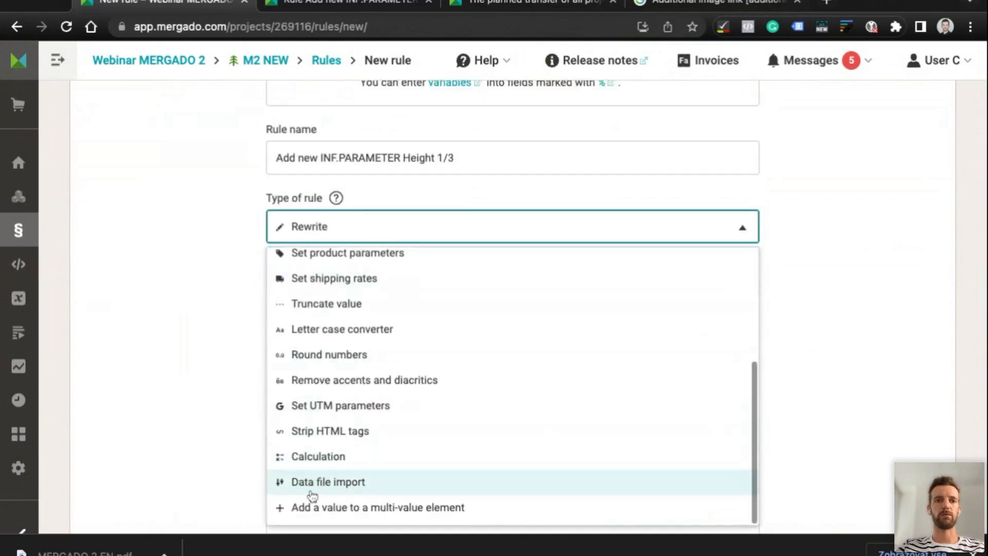
click(312, 507)
click(329, 4)
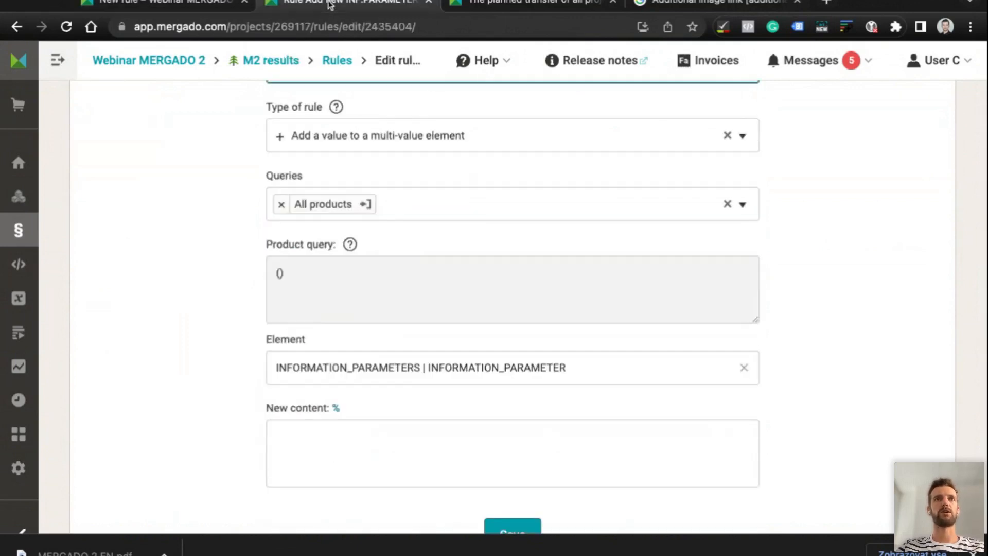
click(172, 6)
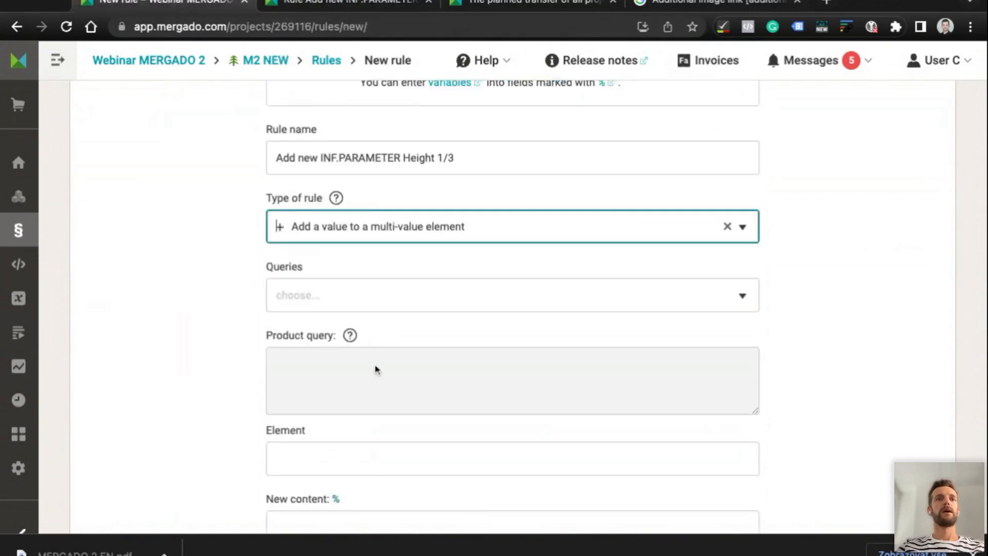
click(290, 291)
click(300, 335)
click(204, 318)
Set the rule's element to the path INFORMATION_PARAMETERS | INFORMATION_PARAMETER
scroll(204, 317, down, 5)
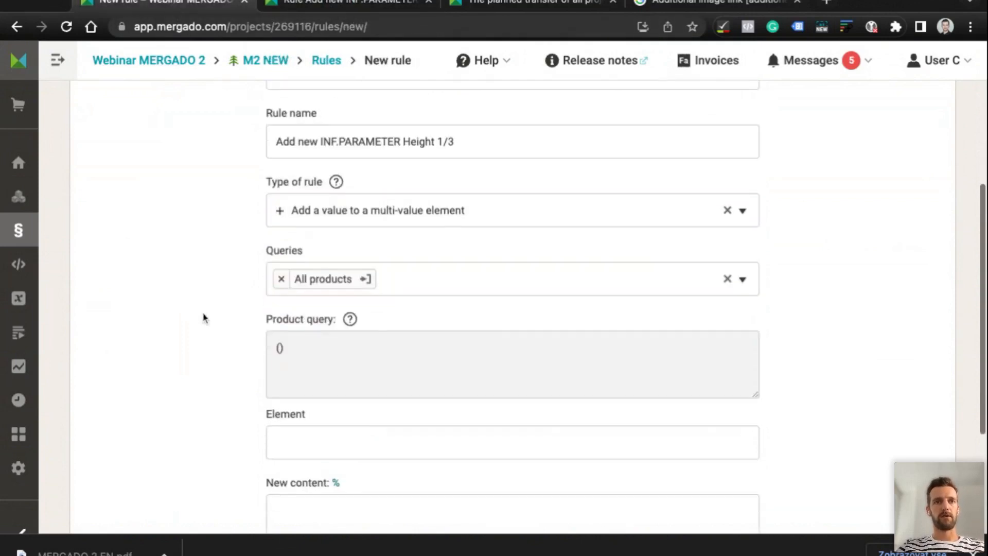
click(347, 262)
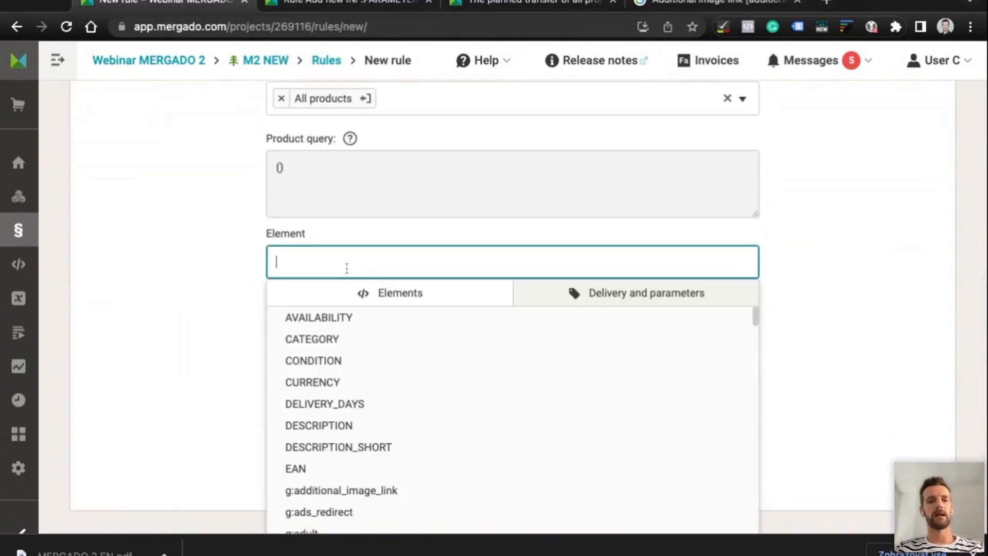
text(inf)
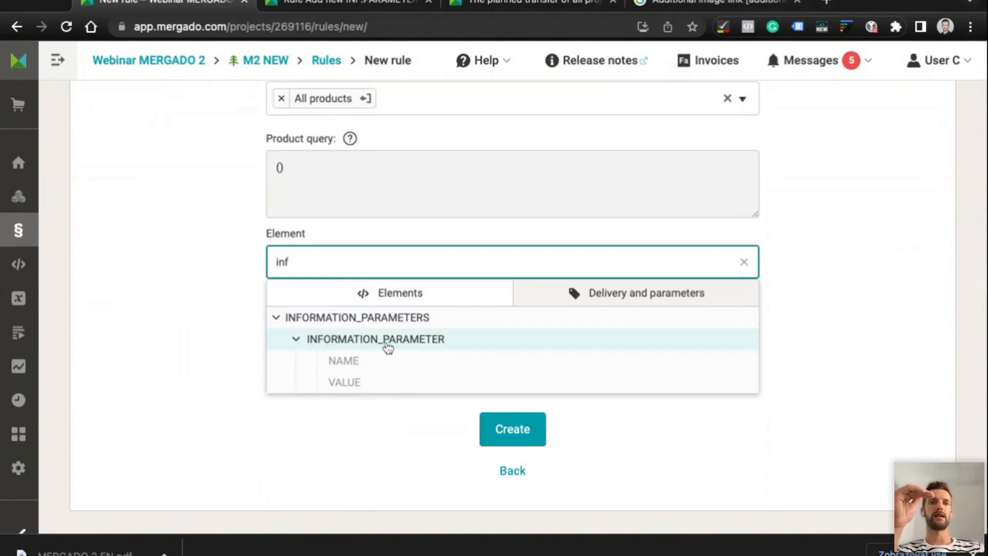
click(435, 346)
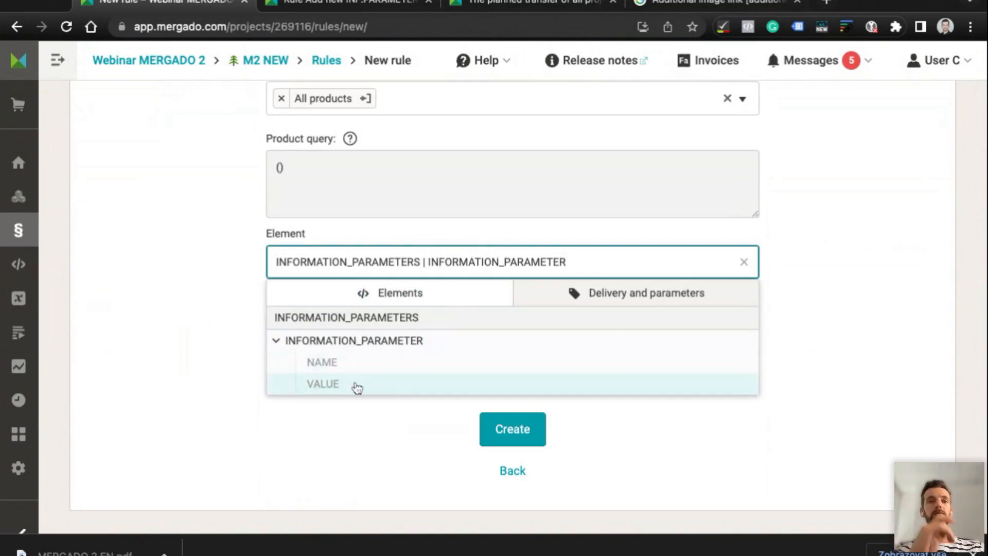
triple_click(475, 255)
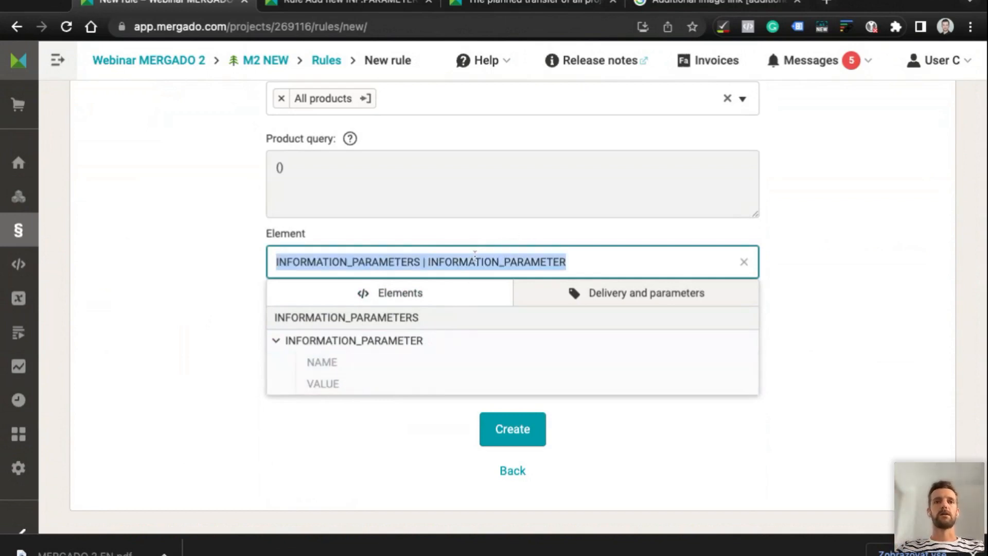
click(811, 230)
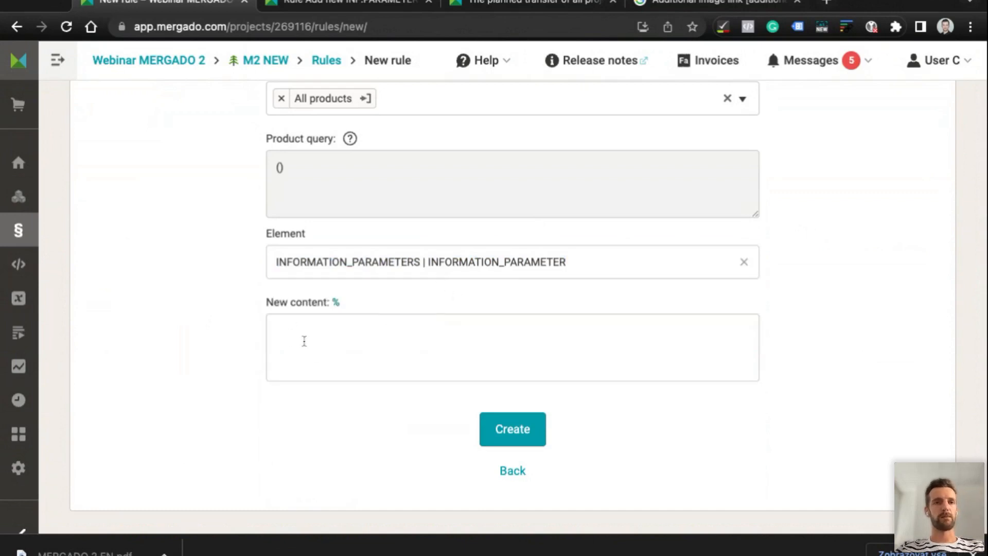
Create the Add new INF.PARAMETER Height 1/3 rule with its new content left empty
click(518, 263)
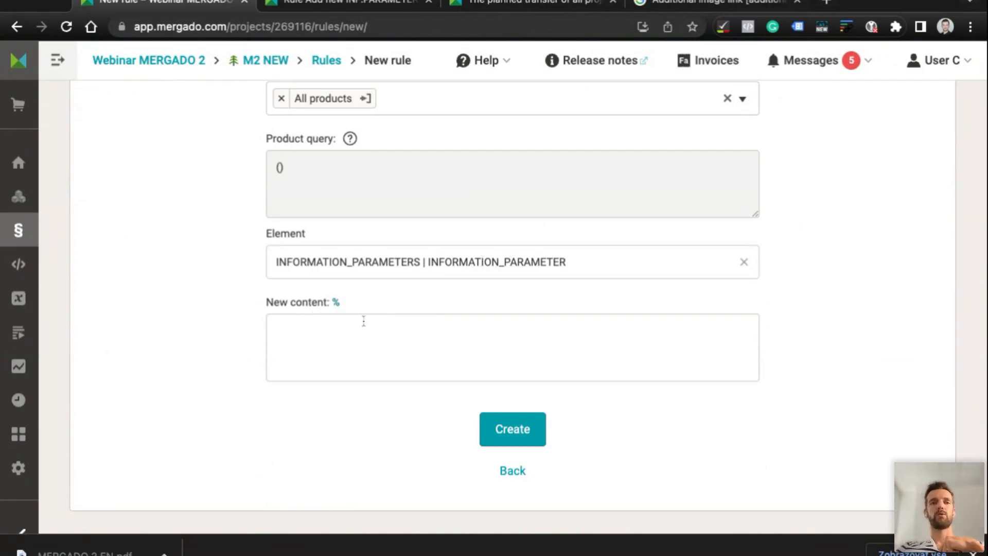
click(500, 429)
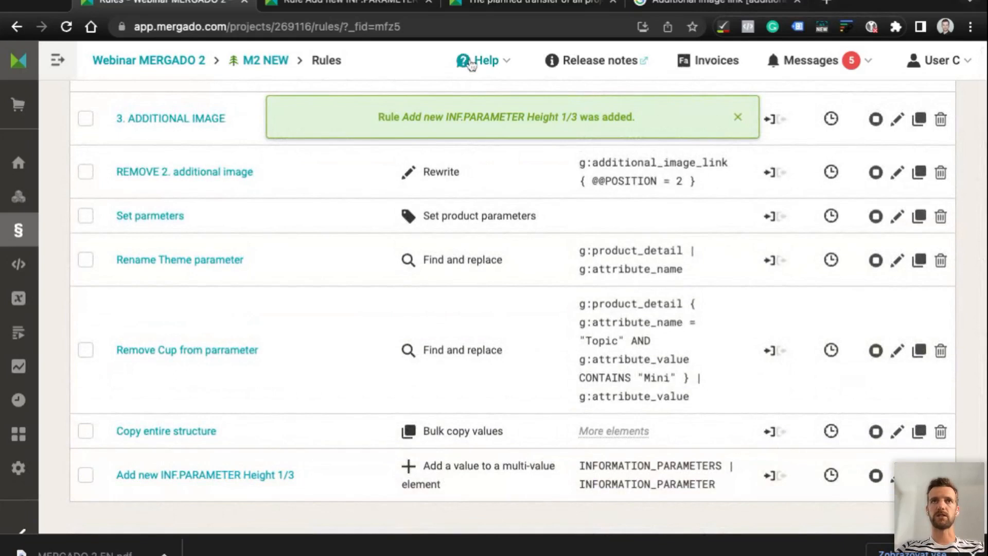
Copy the name of the Add new INF.PARAMETER Height 2/3 rule in the M2 results project and check its settings
click(350, 4)
scroll(370, 202, down, 3)
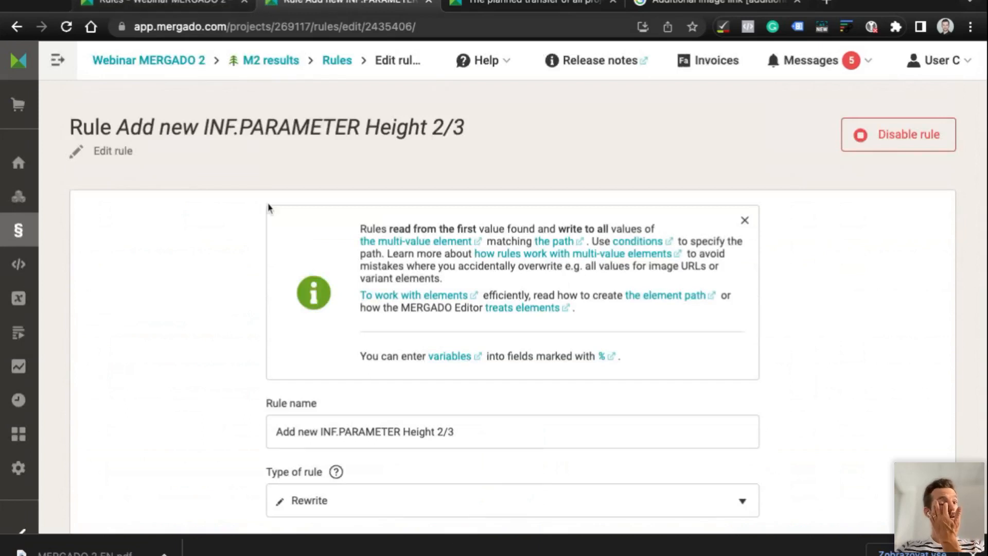
triple_click(345, 432)
key(super+c)
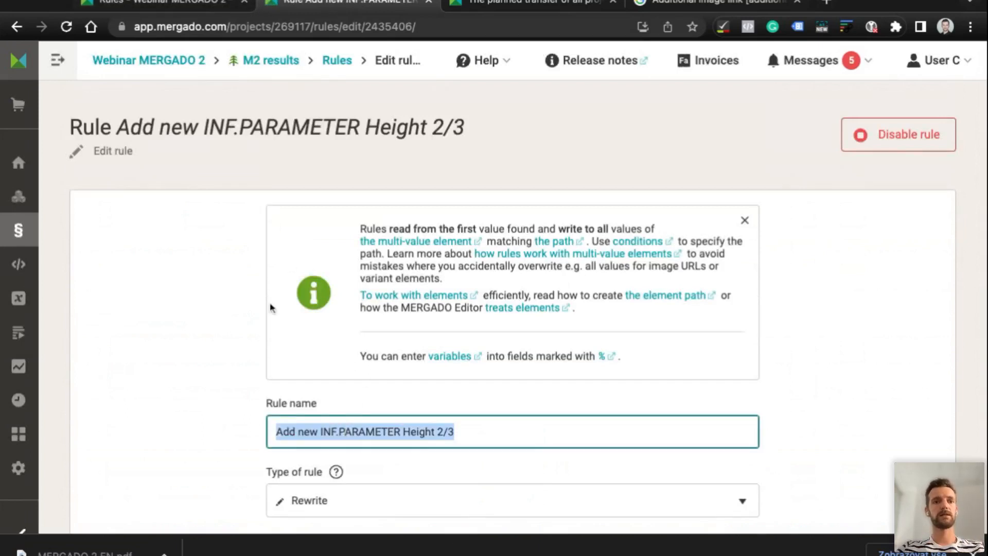
scroll(194, 284, down, 8)
scroll(194, 287, up, 4)
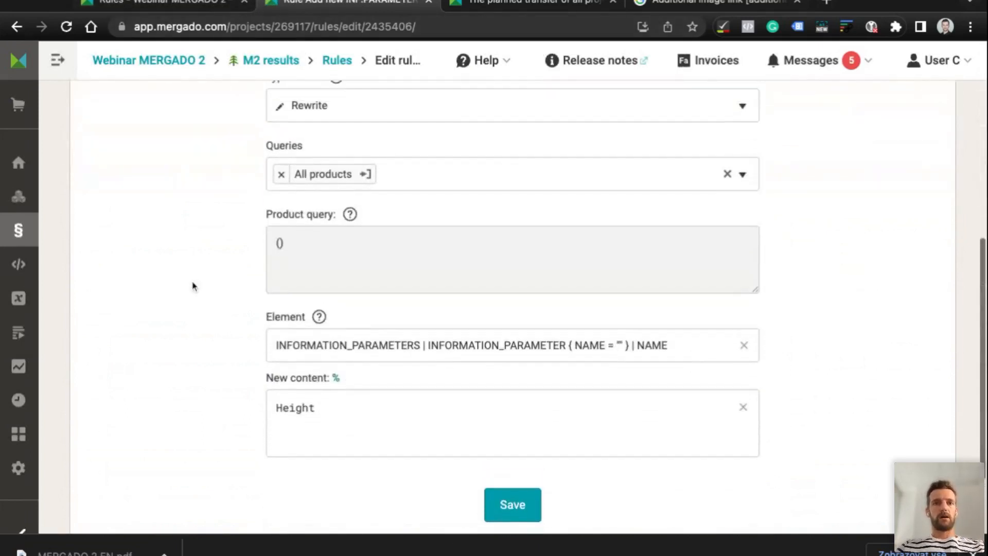
scroll(194, 287, down, 4)
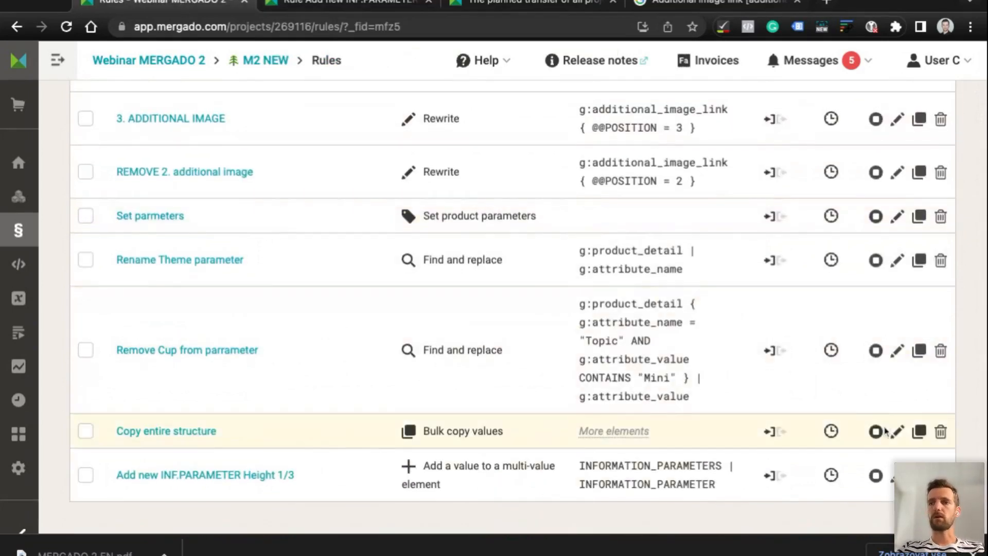
Start a new Rewrite rule in the M2 NEW project and name it Add new INF.PARAMETER Height 2/3
scroll(859, 434, up, 8)
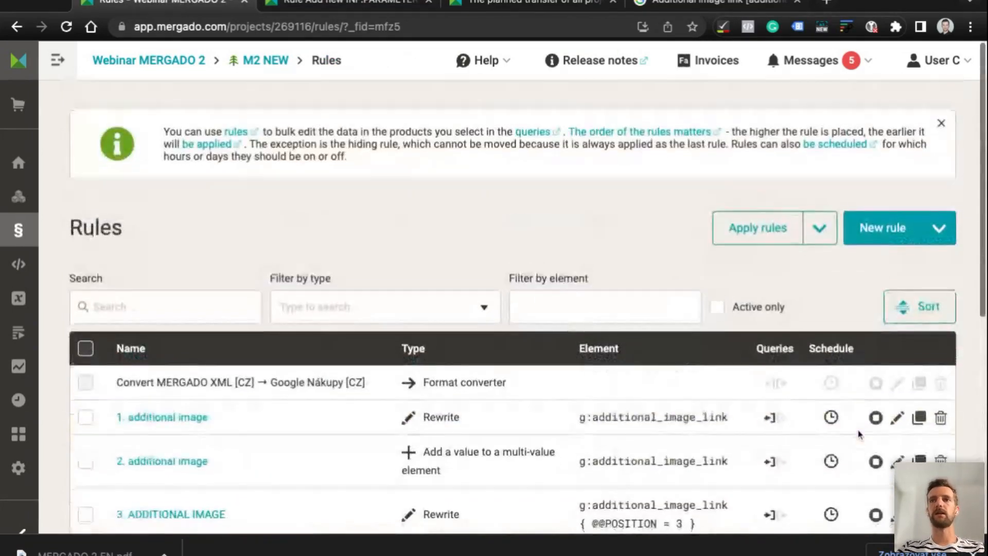
click(893, 214)
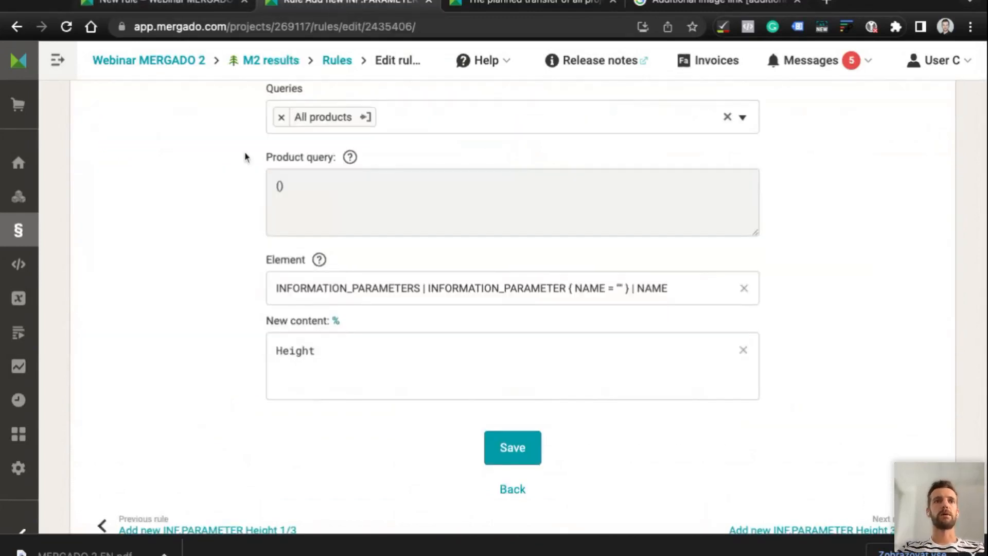
scroll(244, 155, up, 2)
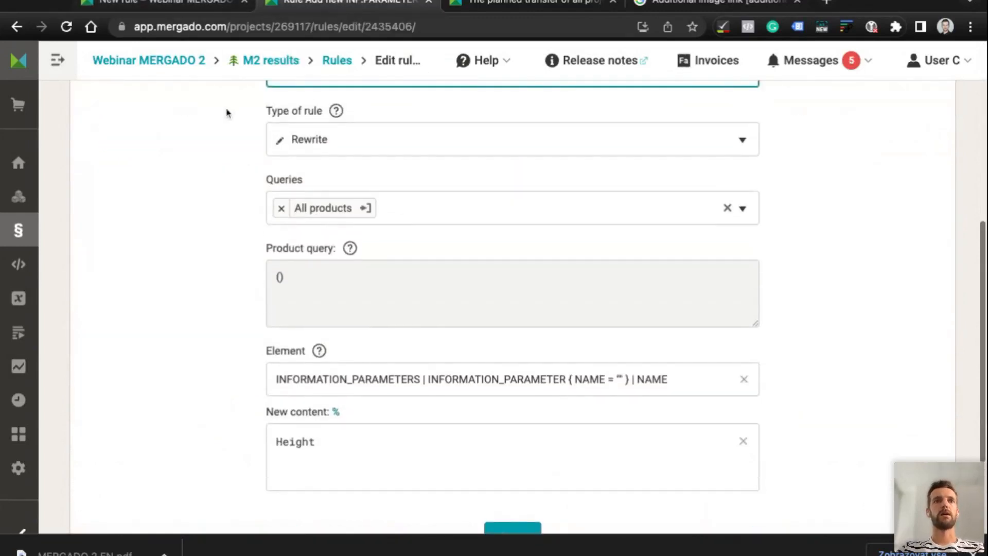
click(183, 5)
click(309, 335)
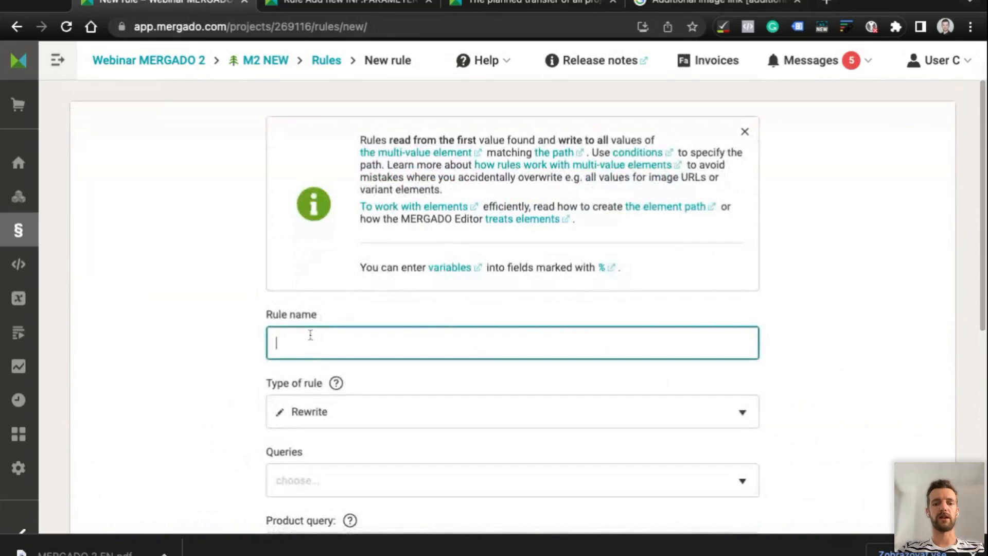
key(super+v)
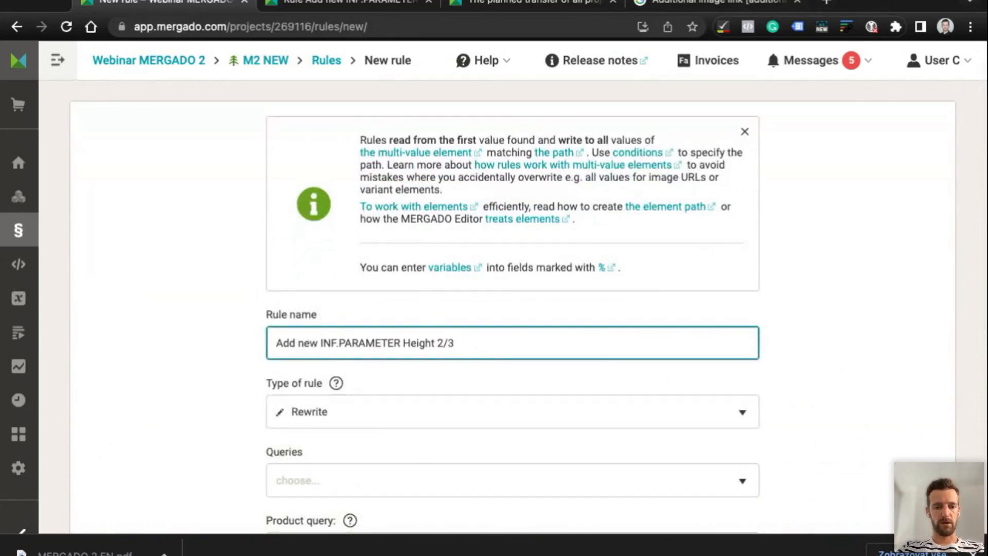
Apply the new Height 2/3 rule to the All products query
key(super+Tab)
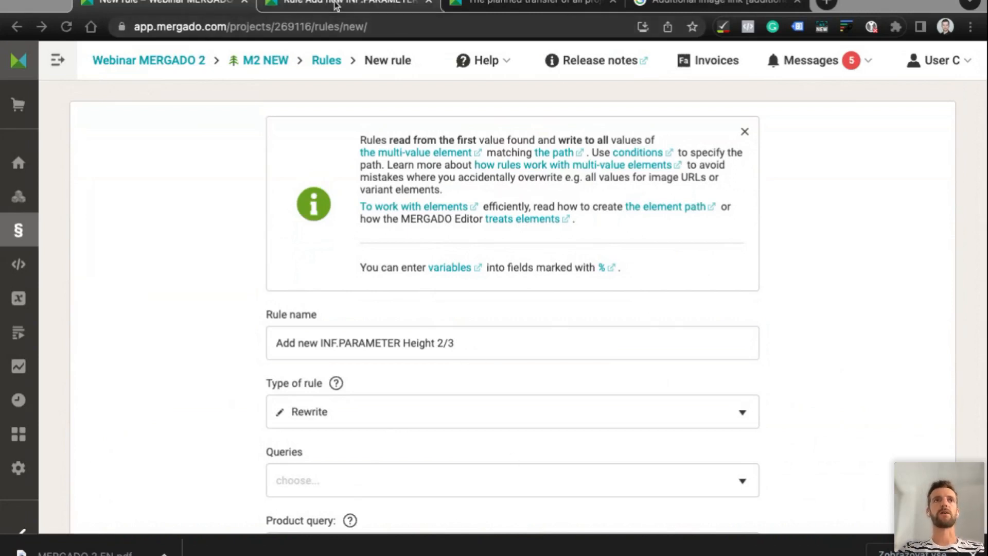
scroll(237, 407, down, 5)
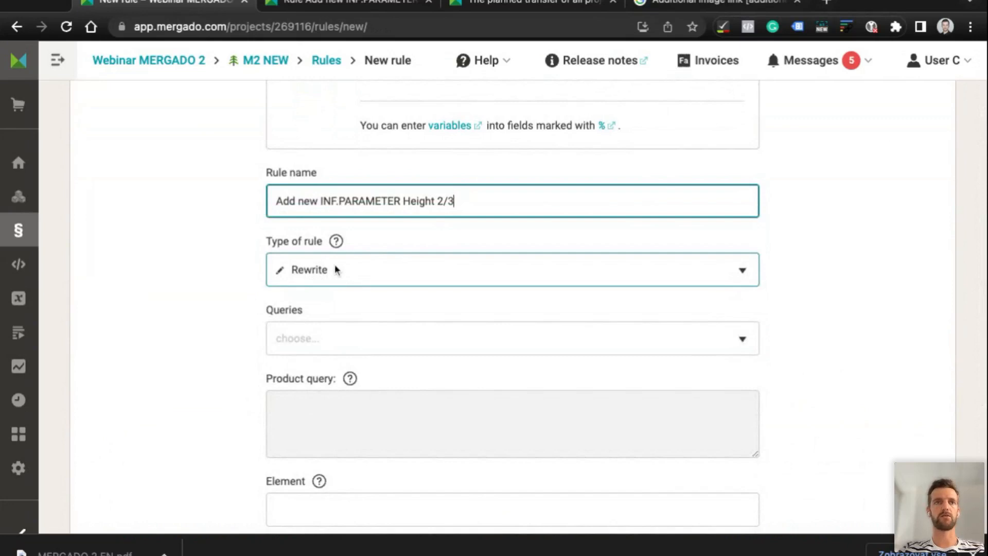
click(311, 338)
click(301, 389)
click(240, 390)
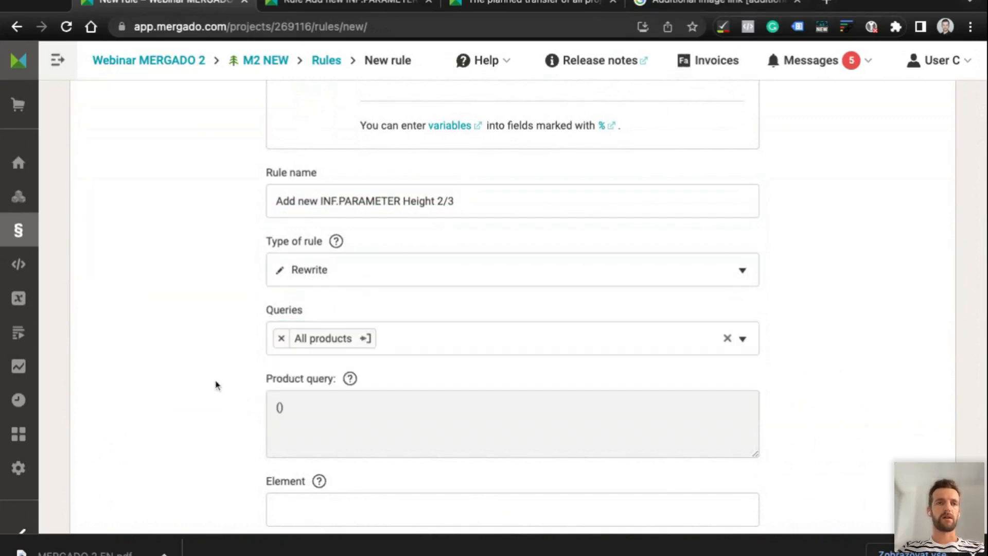
scroll(217, 385, down, 3)
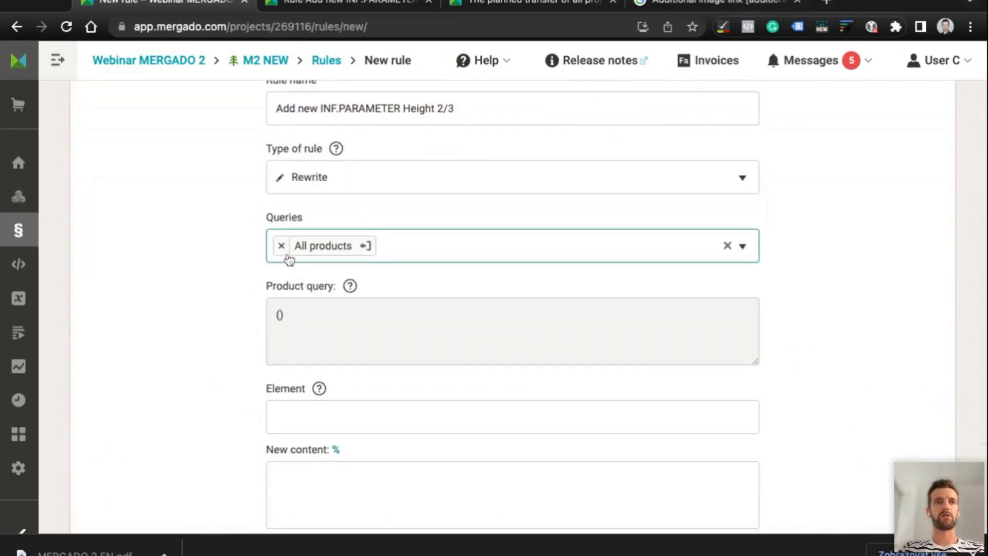
Find the NAME element and set the rule's element to the path INFORMATION_PARAMETERS | INFORMATION_PARAMETER | NAME
scroll(238, 319, down, 5)
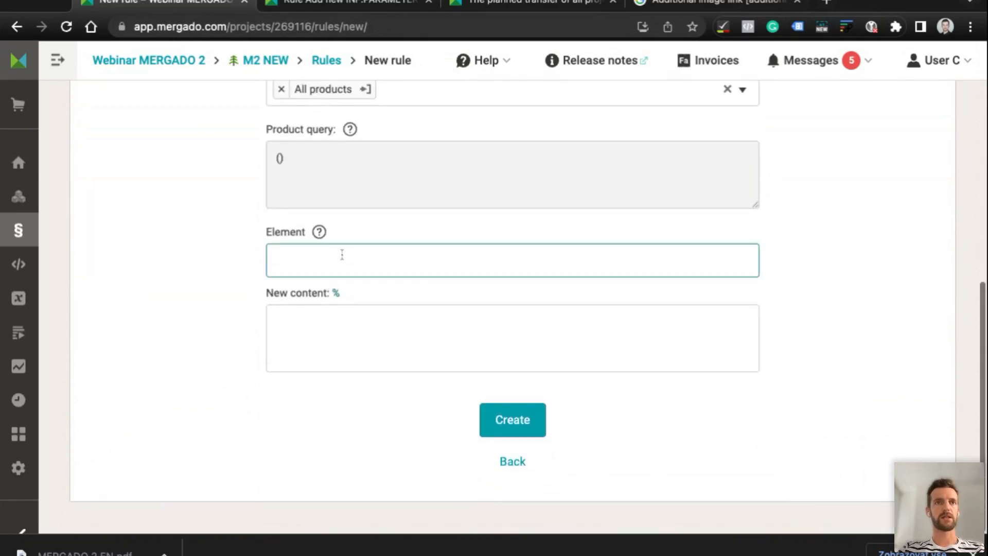
click(342, 253)
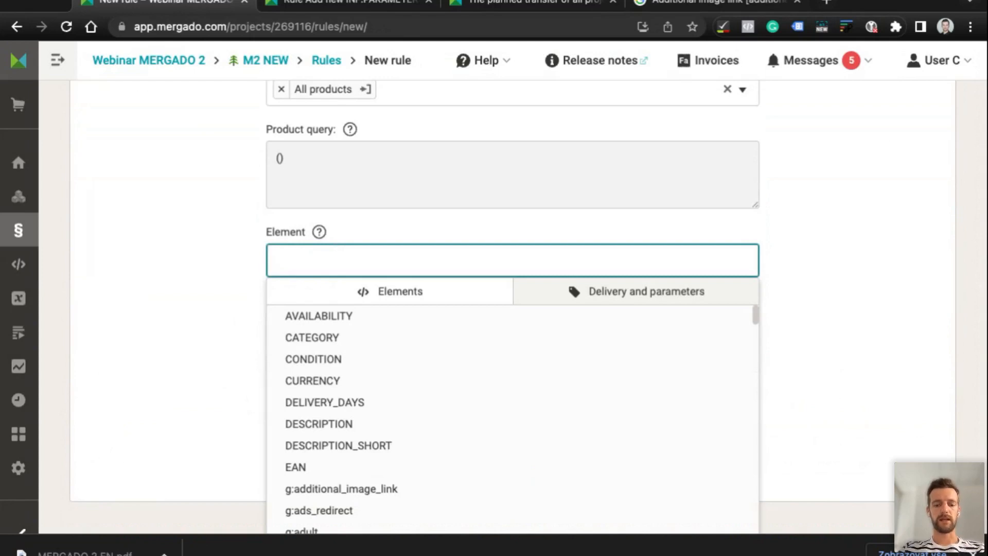
text(nam)
scroll(362, 461, down, 2)
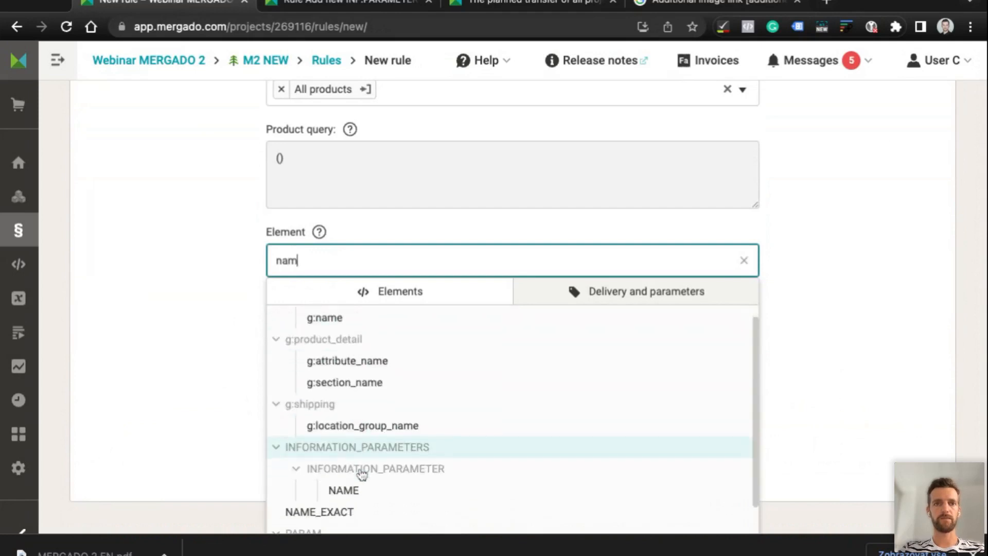
click(354, 463)
click(421, 256)
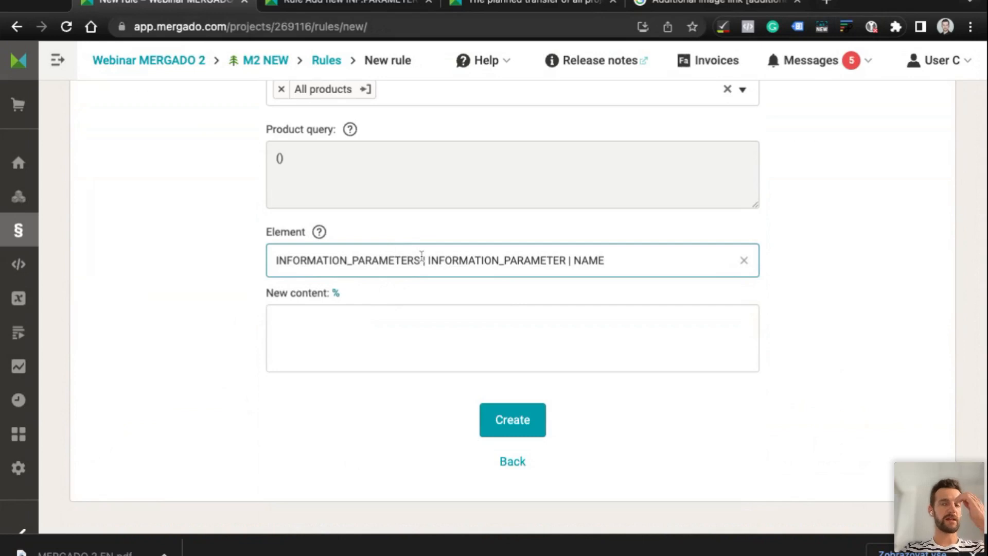
scroll(422, 256, up, 4)
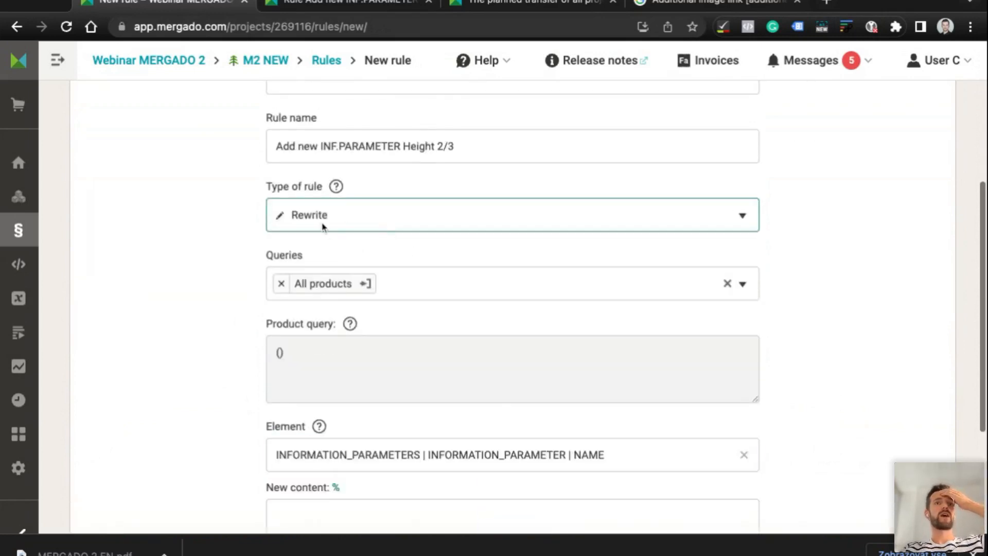
scroll(452, 490, down, 2)
Examine the NAME elements inside each INFORMATION_PARAMETER on the M2 NEW product list to see which ones the path targets
drag(611, 384, 256, 392)
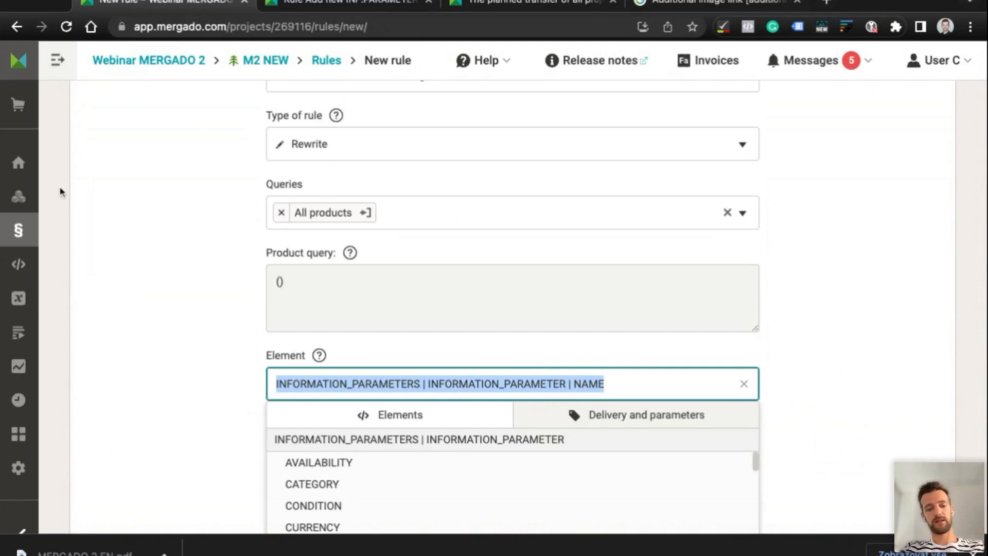
click(20, 190)
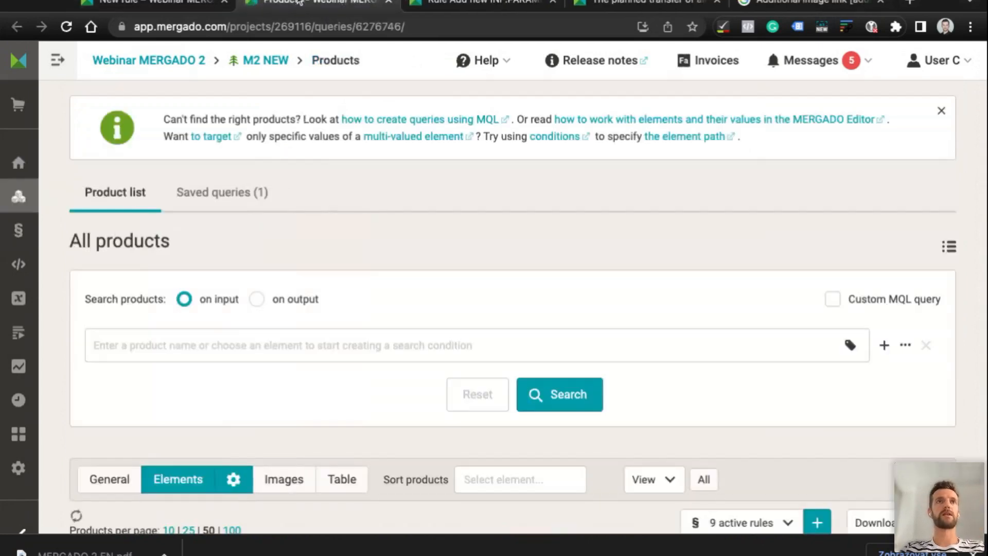
scroll(188, 379, down, 10)
scroll(188, 379, down, 8)
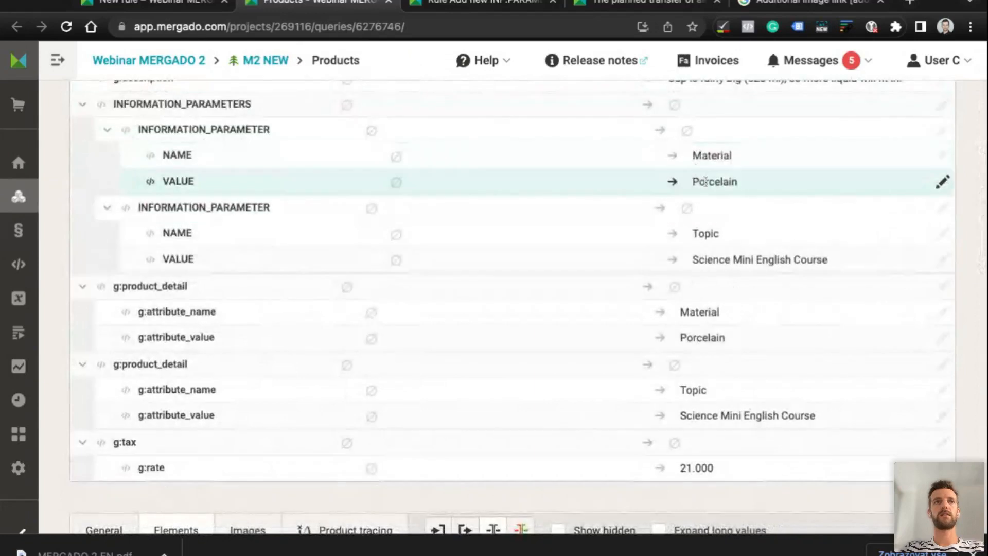
double_click(713, 155)
double_click(186, 154)
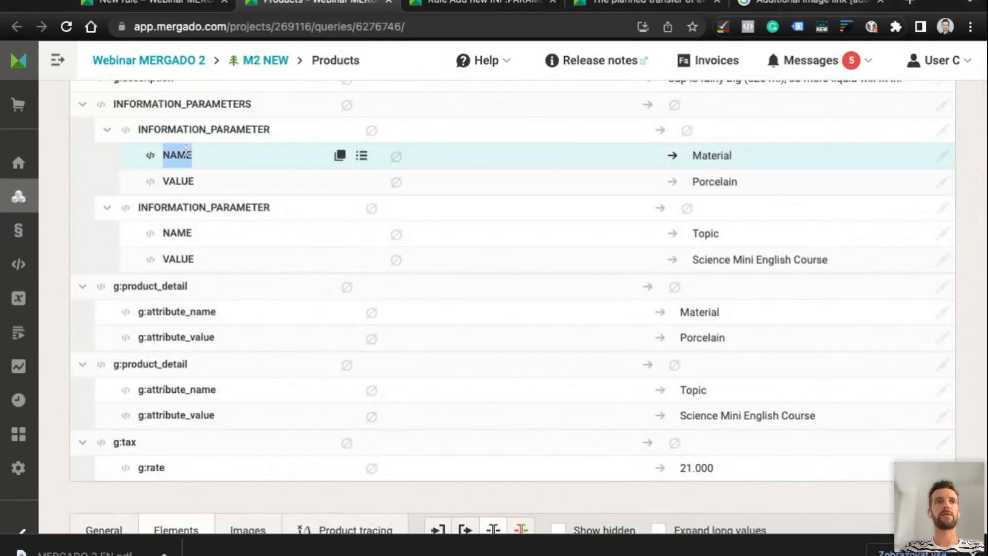
double_click(175, 232)
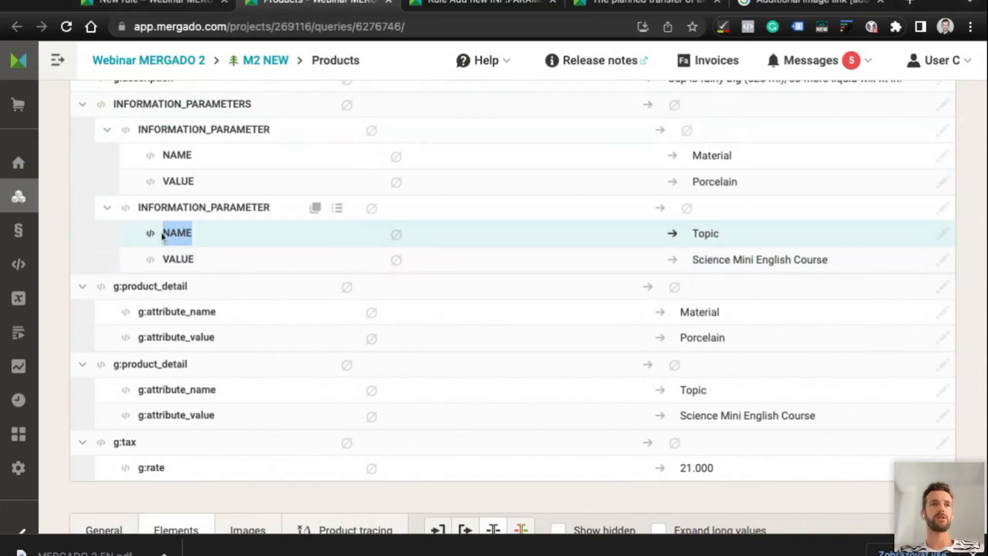
click(166, 3)
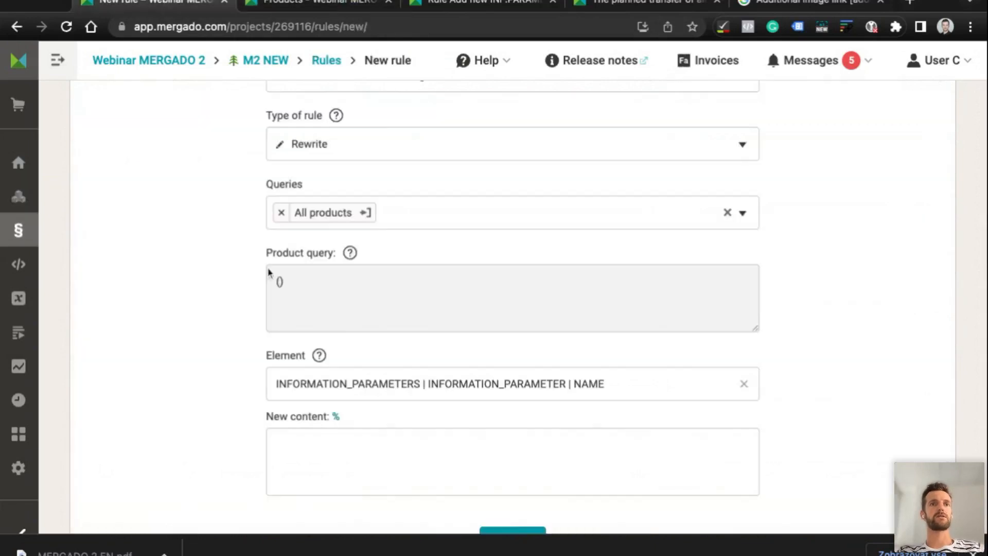
Insert an empty pair of curly braces after INFORMATION_PARAMETER in the rule's element path, before | NAME
click(458, 392)
click(556, 382)
click(564, 383)
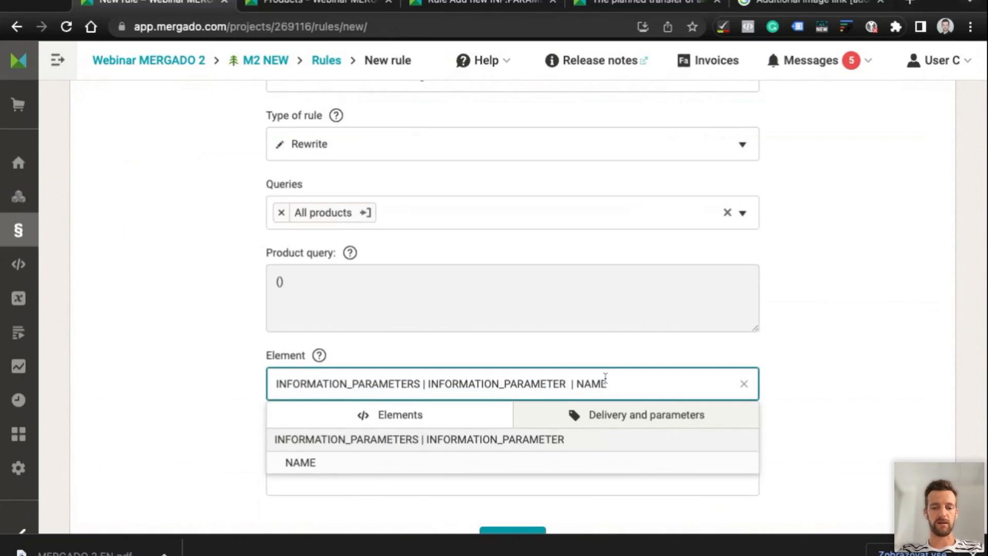
text(())
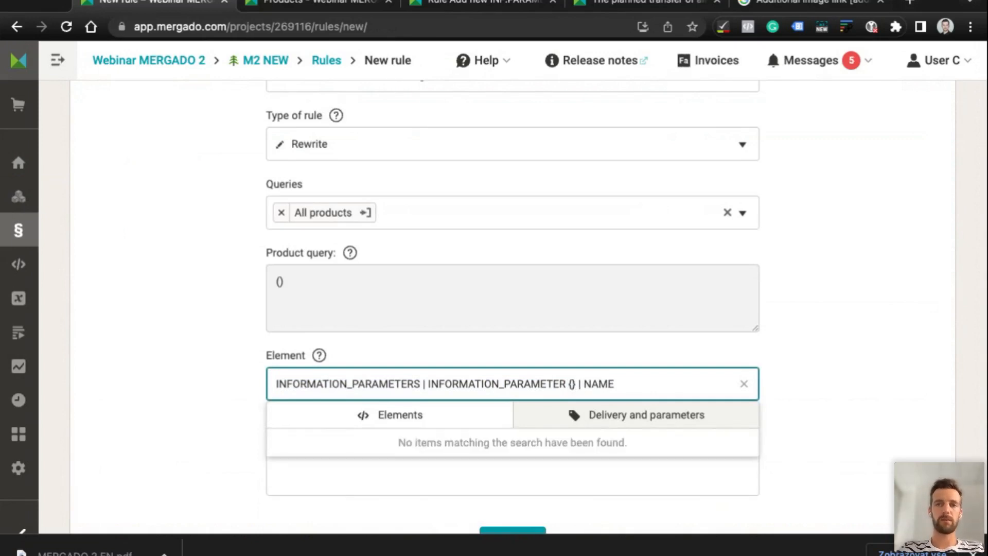
double_click(599, 384)
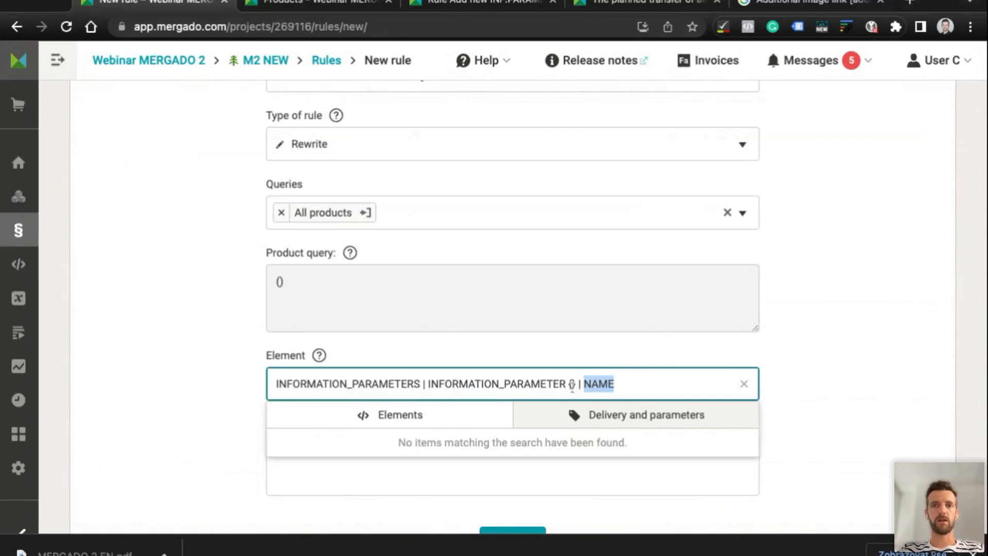
click(571, 383)
text(|)
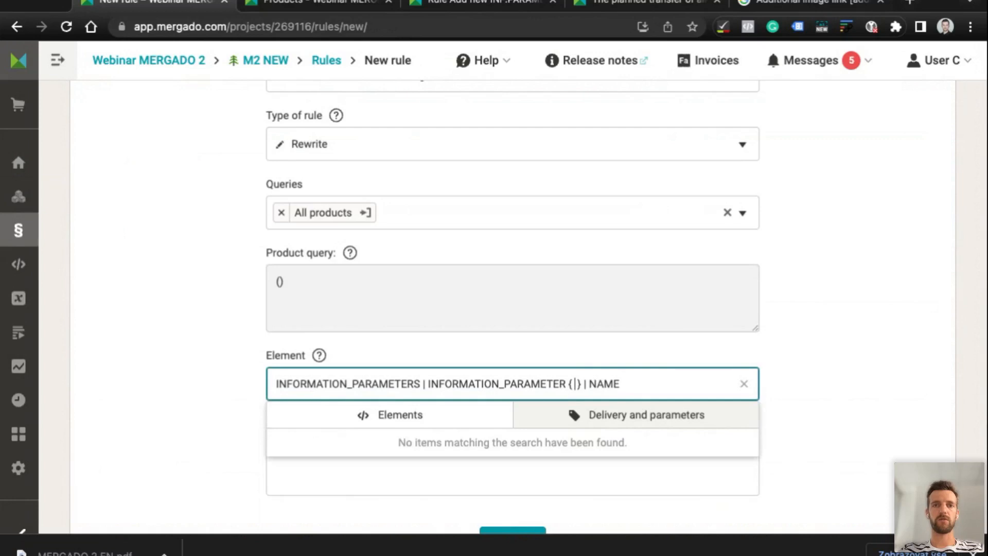
Fill in the condition NAME = "" between the braces so the path targets only parameters with an empty name
click(339, 4)
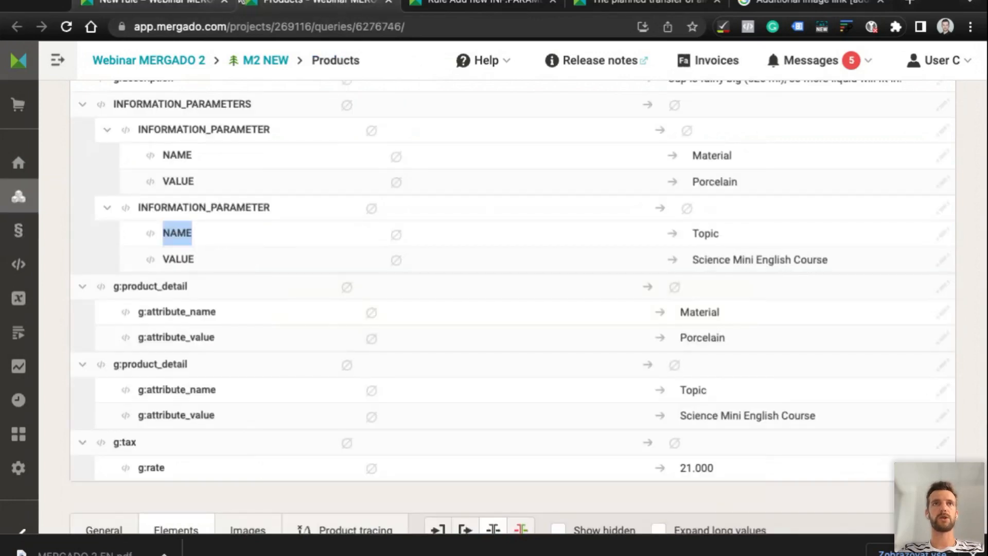
click(441, 4)
click(203, 4)
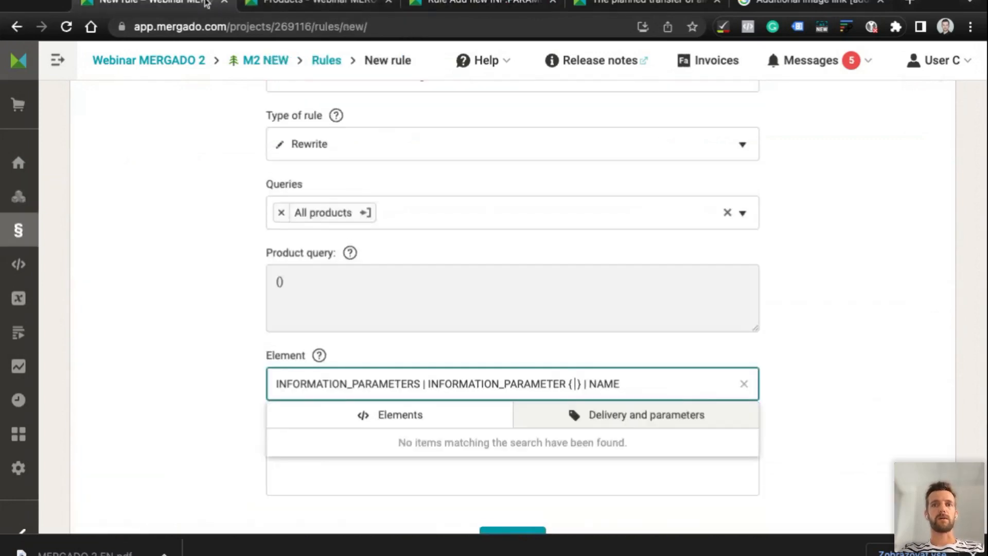
text(NAME)
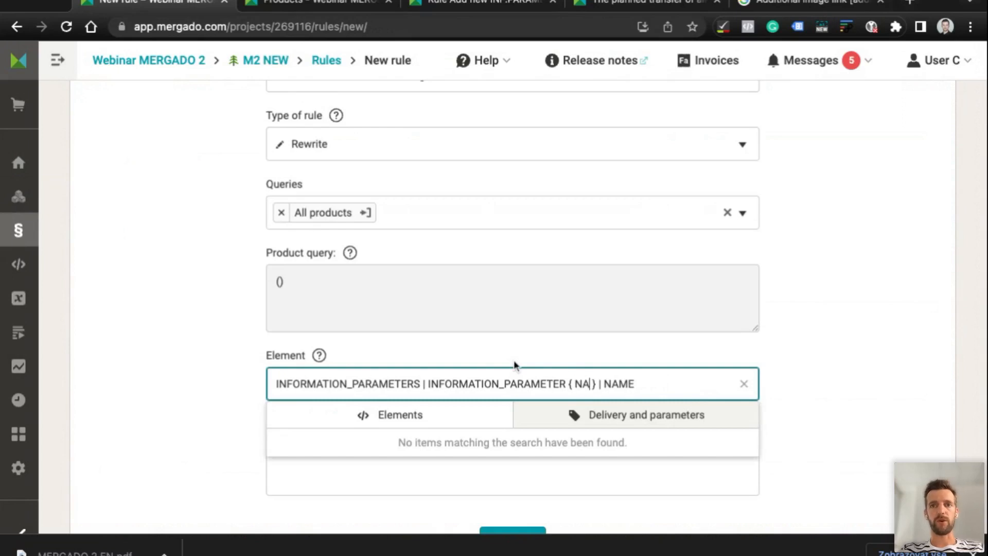
text( = )
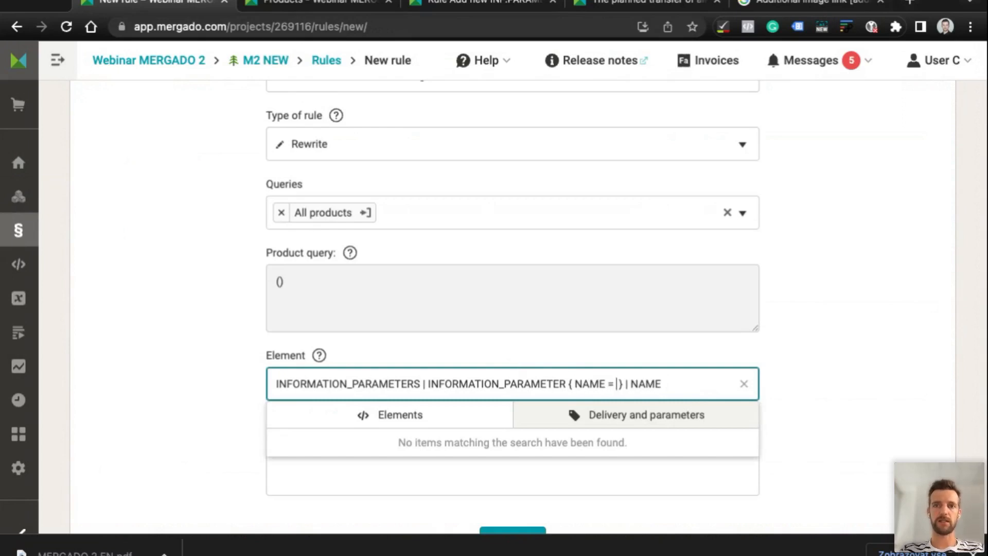
text("")
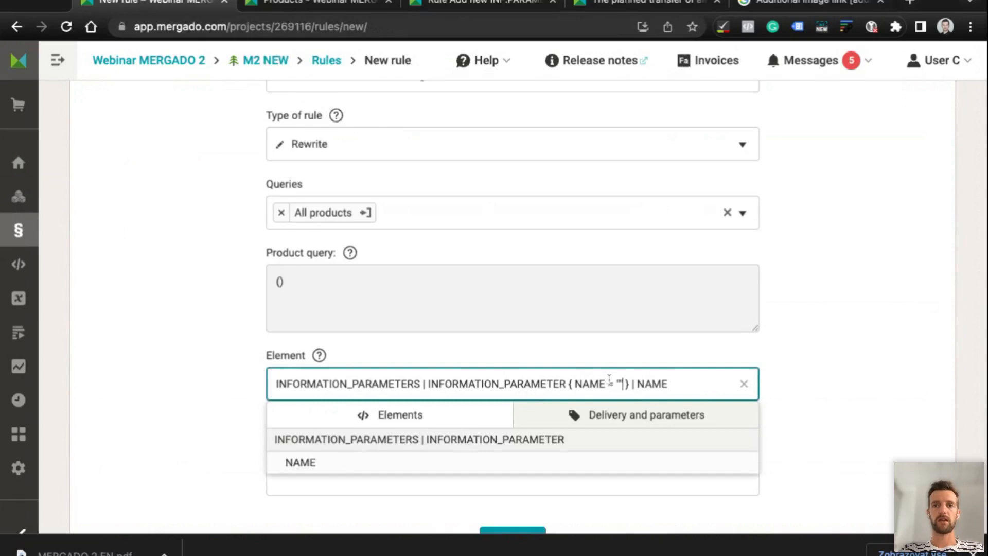
Set the rule's new content to Height for the conditioned NAME path and create the rule
drag(608, 384, 626, 383)
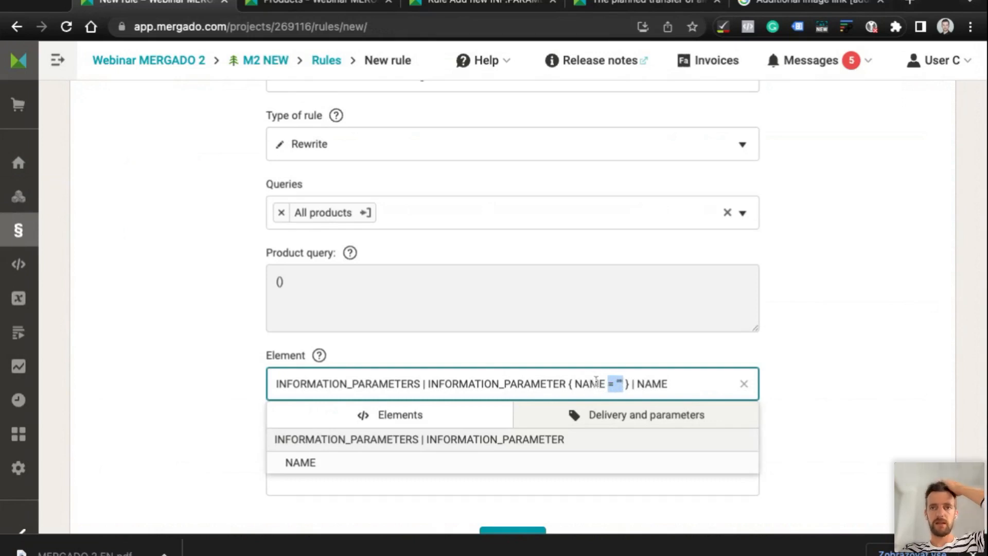
click(203, 421)
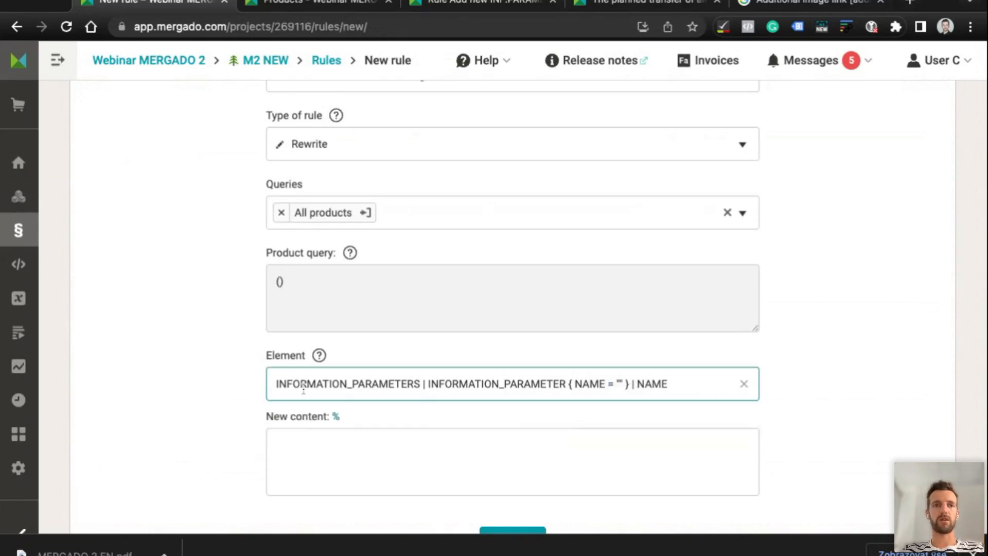
click(326, 447)
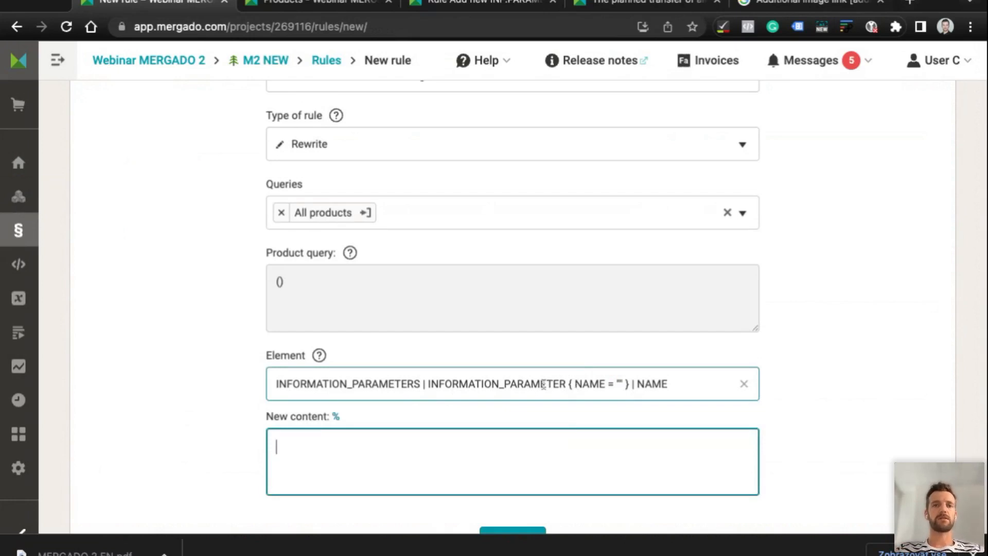
scroll(316, 457, down, 1)
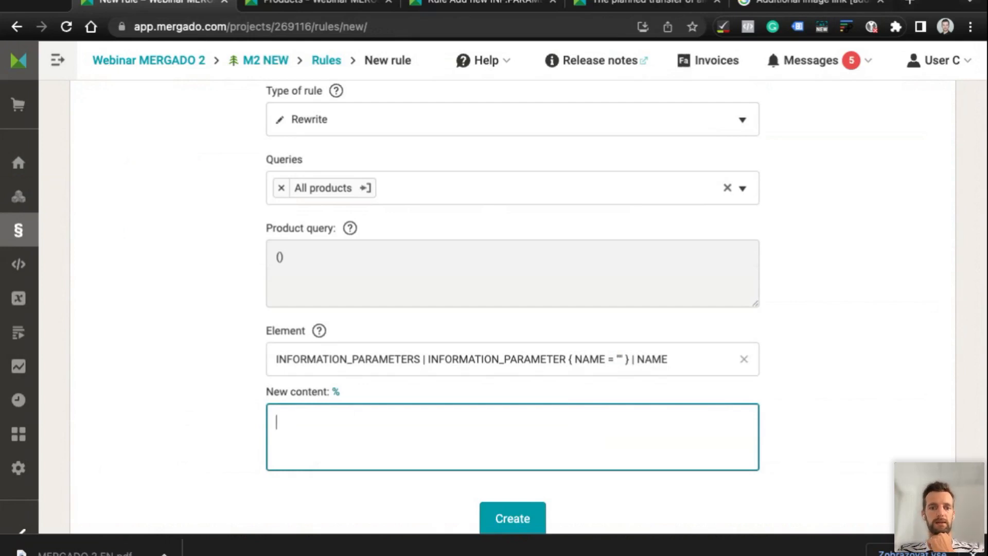
text(Height)
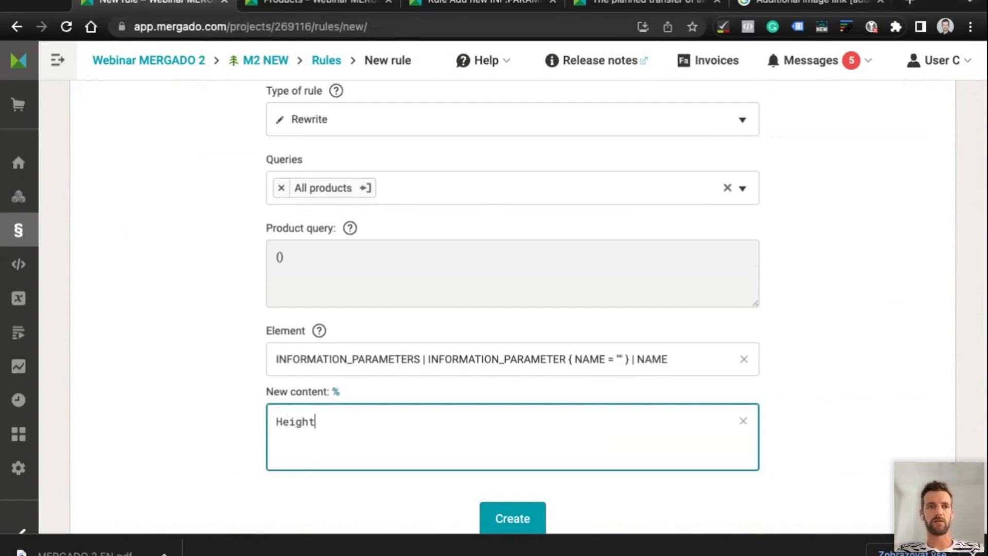
click(453, 9)
click(190, 8)
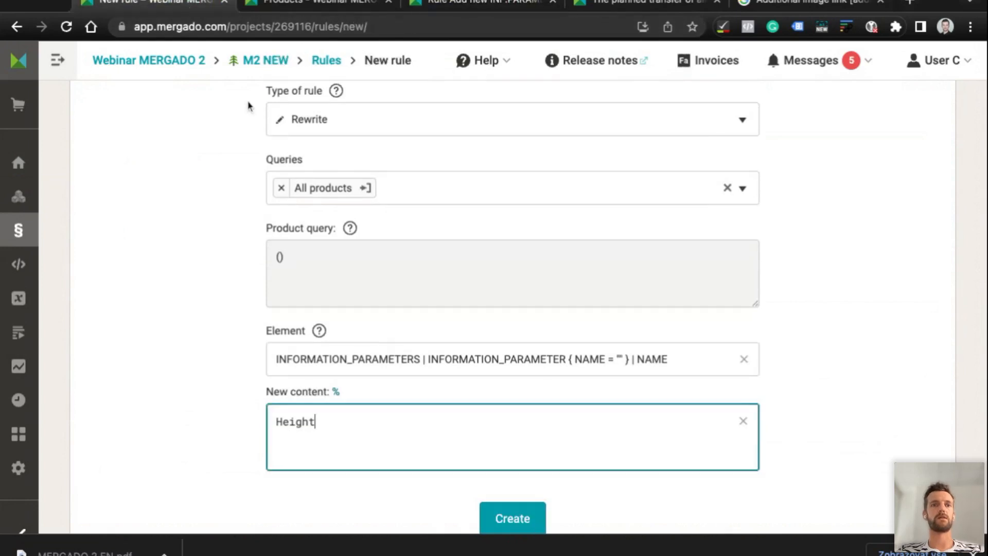
scroll(424, 461, down, 2)
click(519, 430)
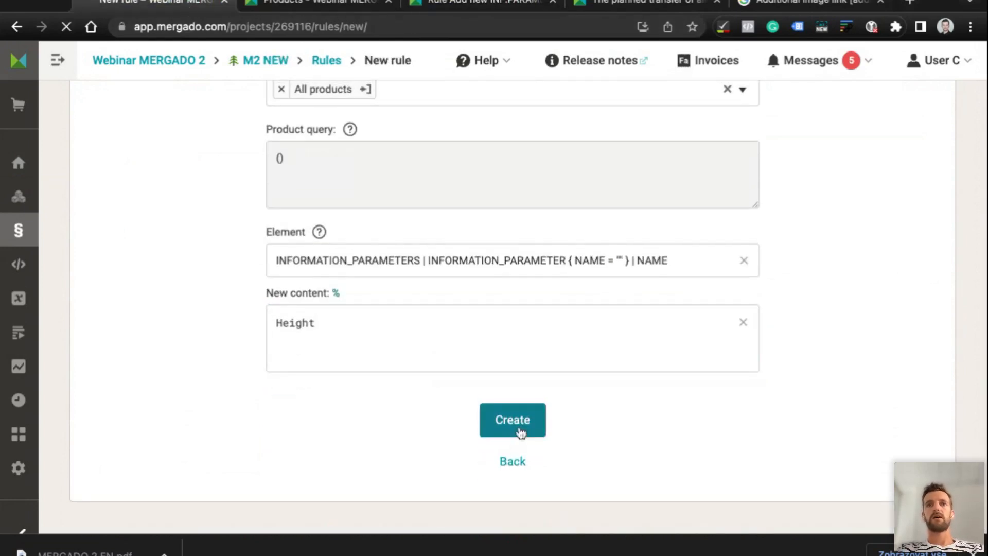
Review the rule list and the INFORMATION_PARAMETERS structure on the product list, and return to the rules
scroll(412, 360, down, 10)
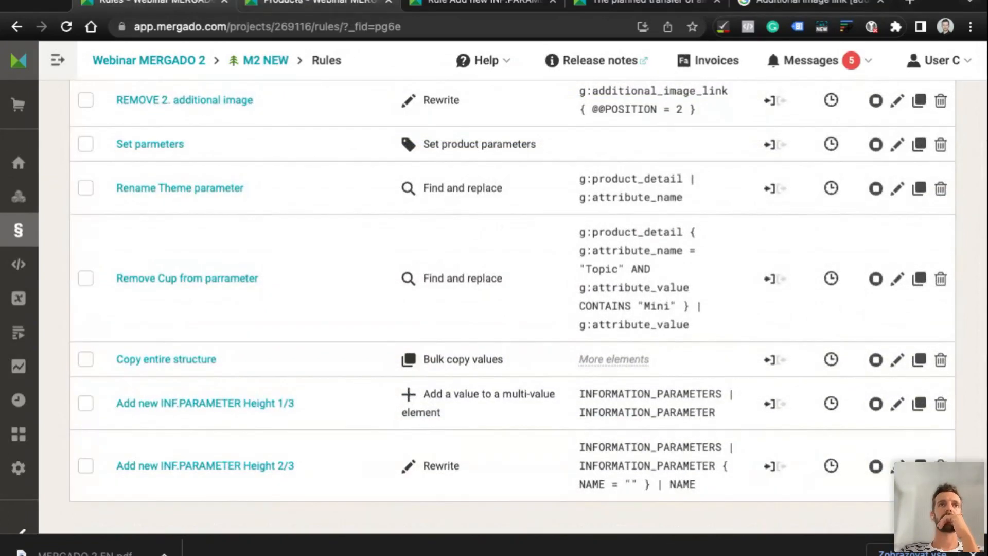
click(281, 2)
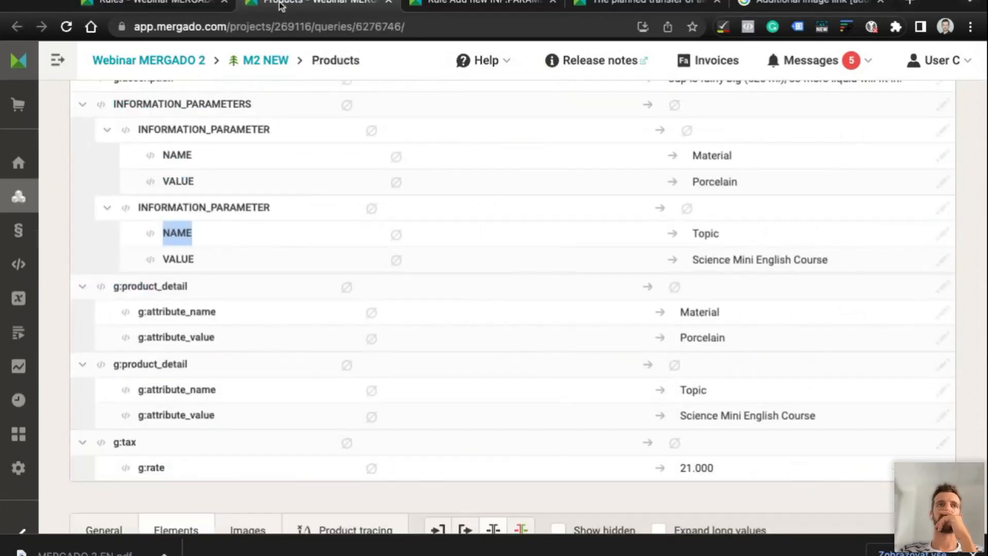
scroll(316, 137, up, 5)
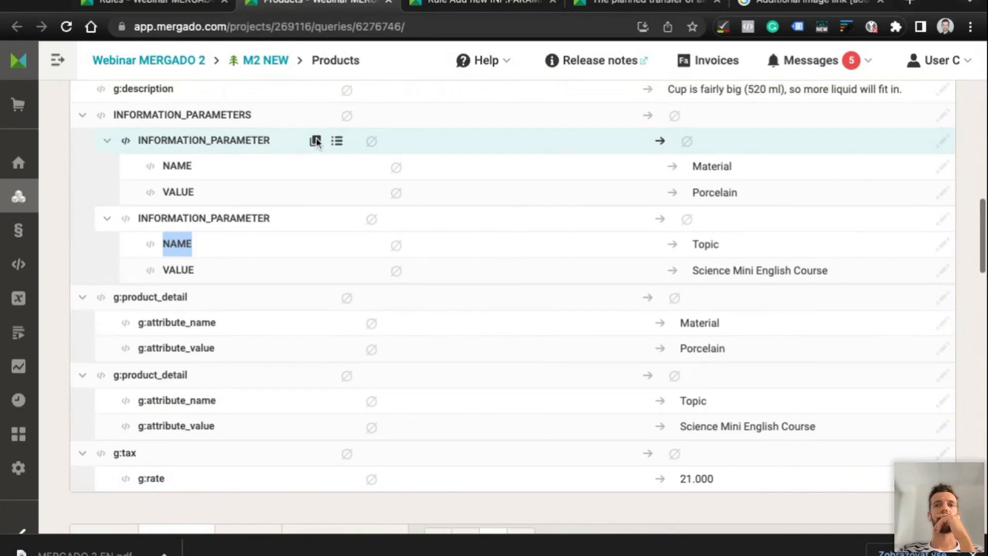
scroll(316, 137, up, 2)
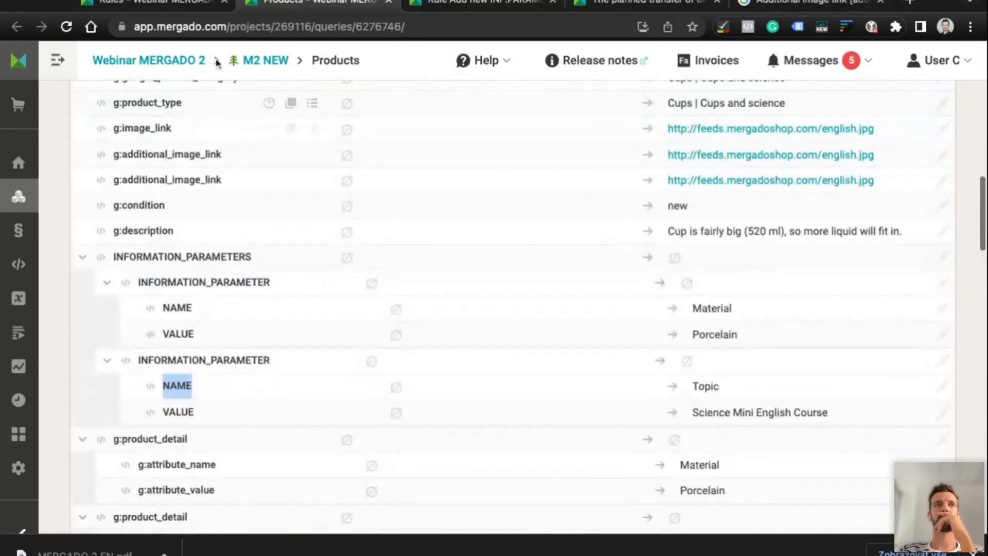
click(163, 3)
scroll(280, 155, up, 10)
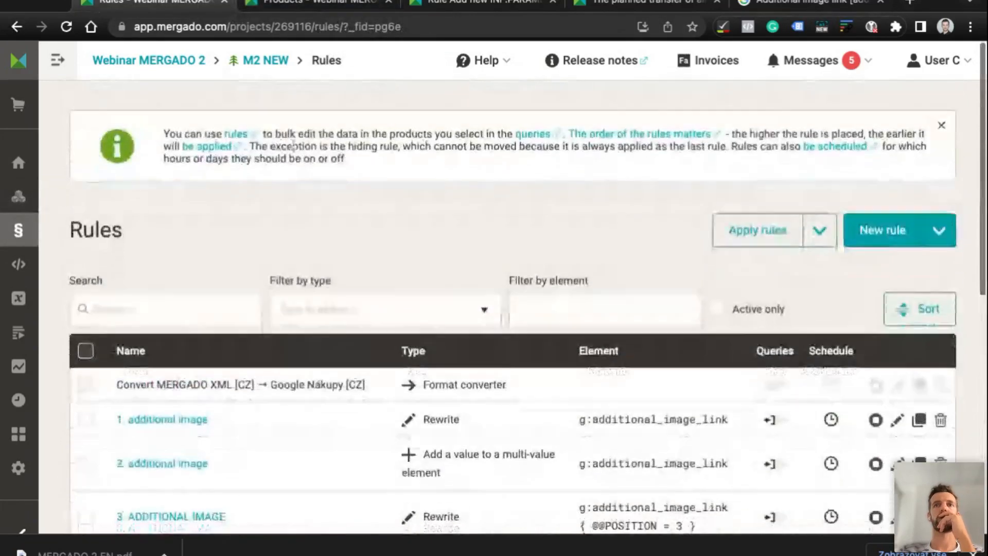
Apply the M2 NEW project's rules and copy the rule name Add new INF.PARAMETER Height 2/3
click(850, 220)
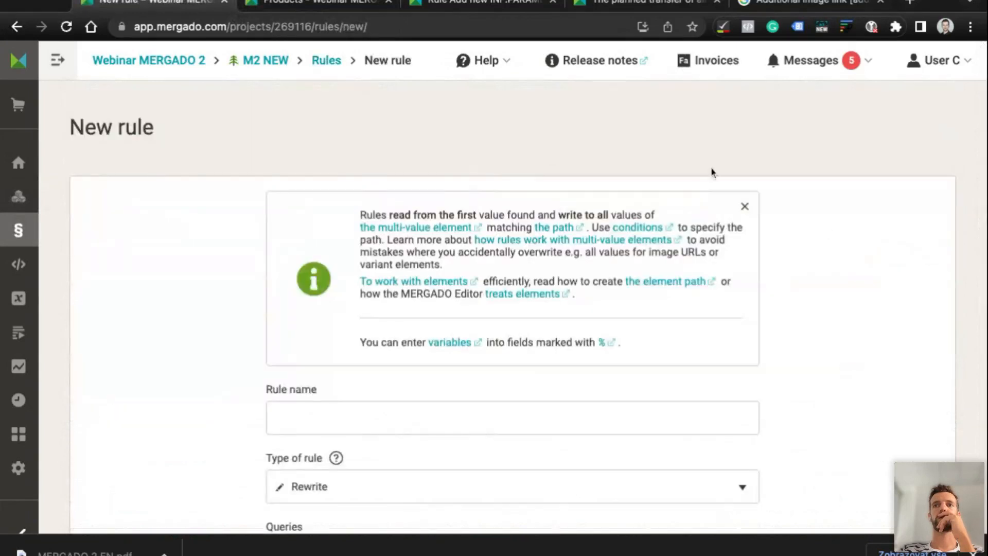
click(324, 62)
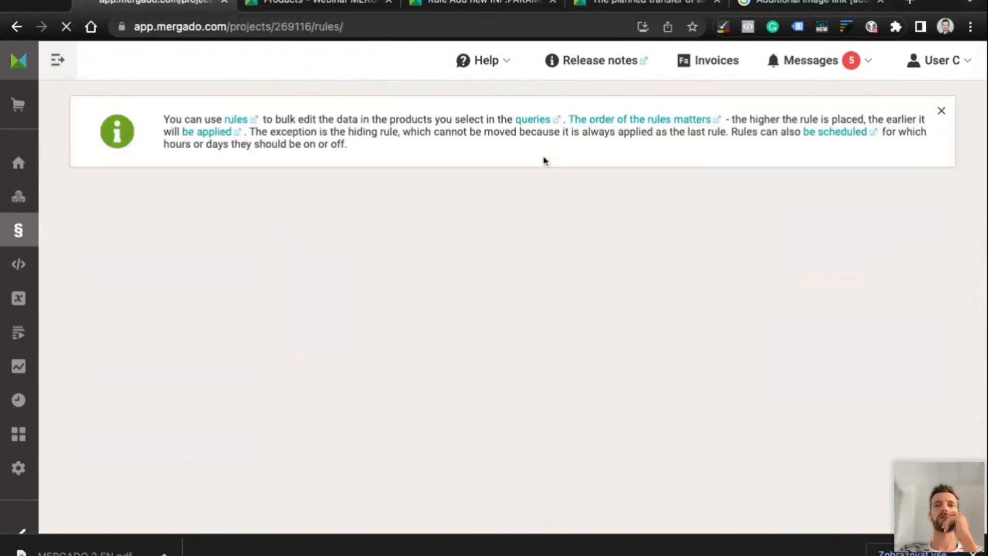
click(775, 255)
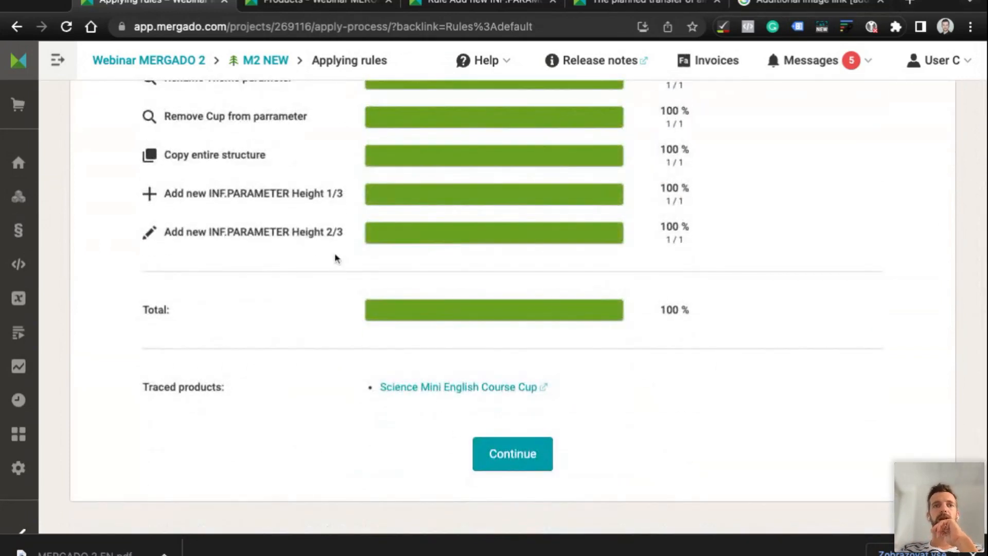
triple_click(246, 230)
key(ctrl+c)
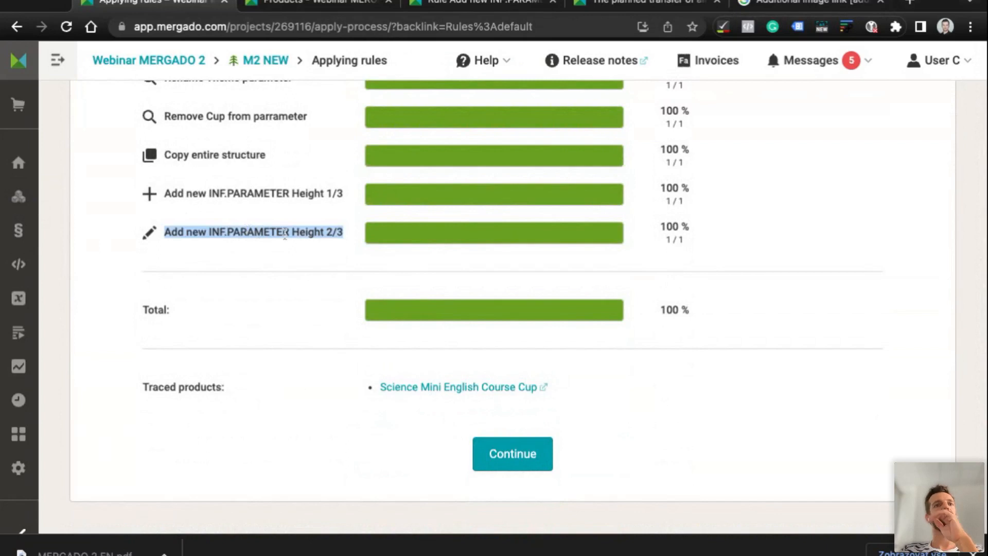
Open the M2 NEW product list and find the INFORMATION_PARAMETERS structure of the Science Mini English Course Cup
click(23, 197)
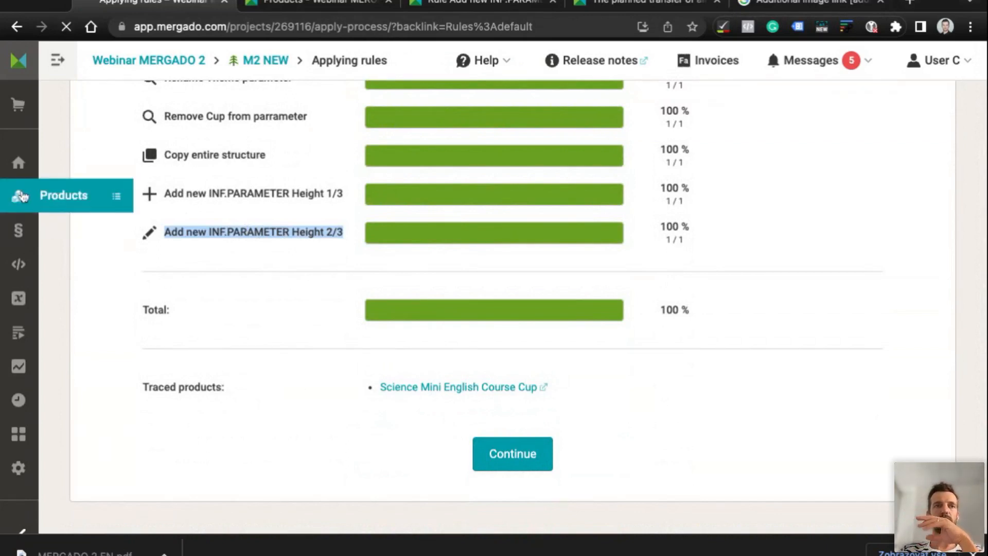
scroll(254, 348, down, 15)
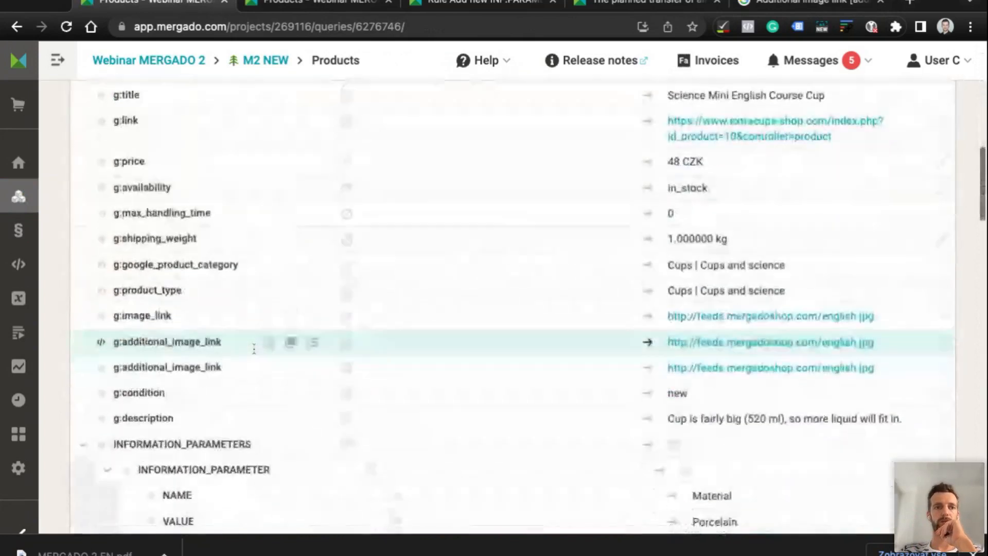
click(419, 315)
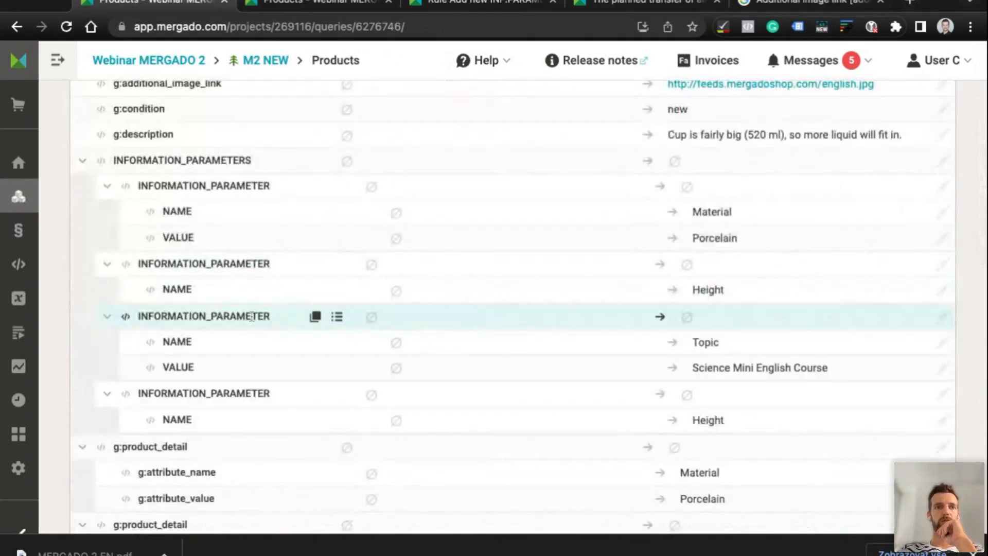
scroll(251, 313, down, 1)
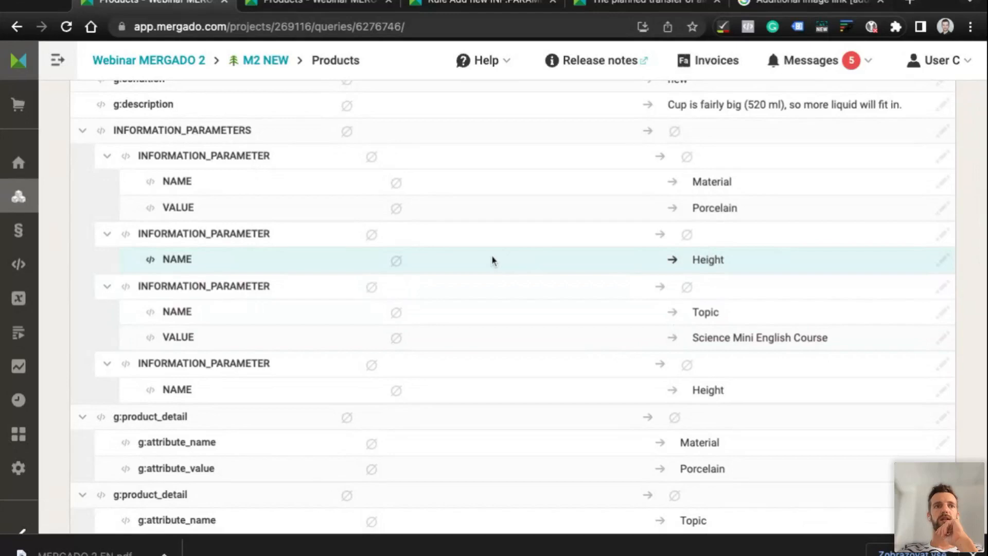
Examine the added INFORMATION_PARAMETER entries and check their NAME content and whether they contain a VALUE
double_click(174, 233)
click(700, 260)
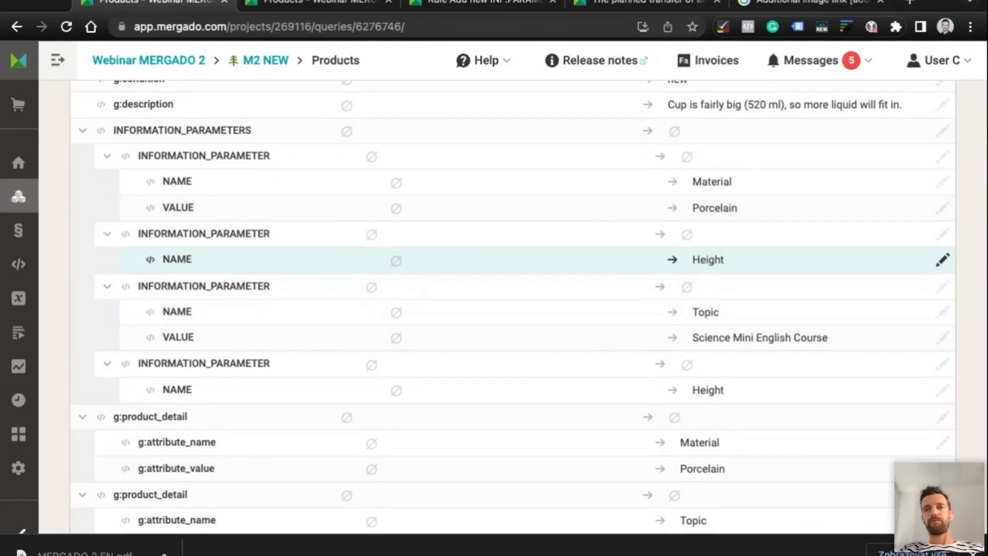
drag(143, 233, 271, 234)
double_click(263, 234)
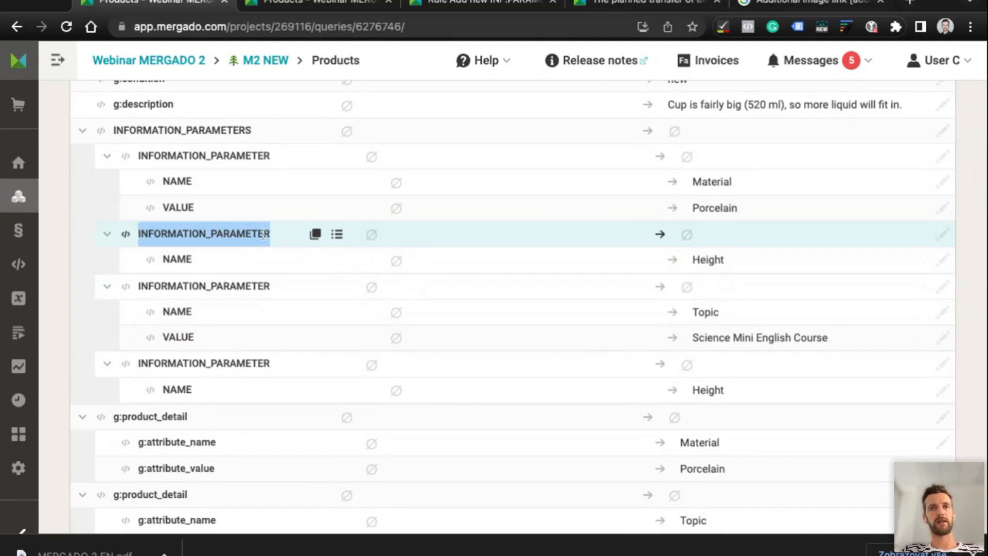
click(166, 259)
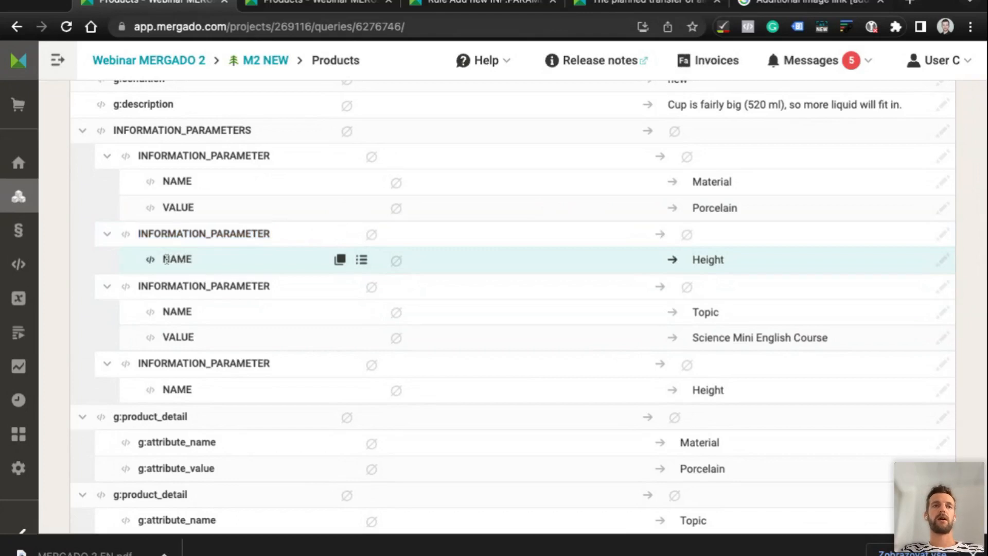
double_click(166, 259)
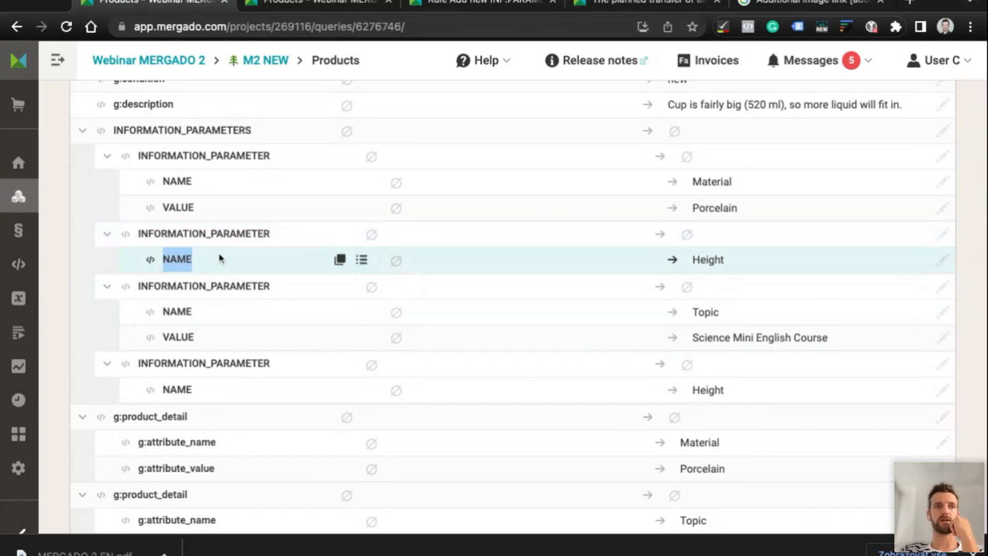
double_click(705, 259)
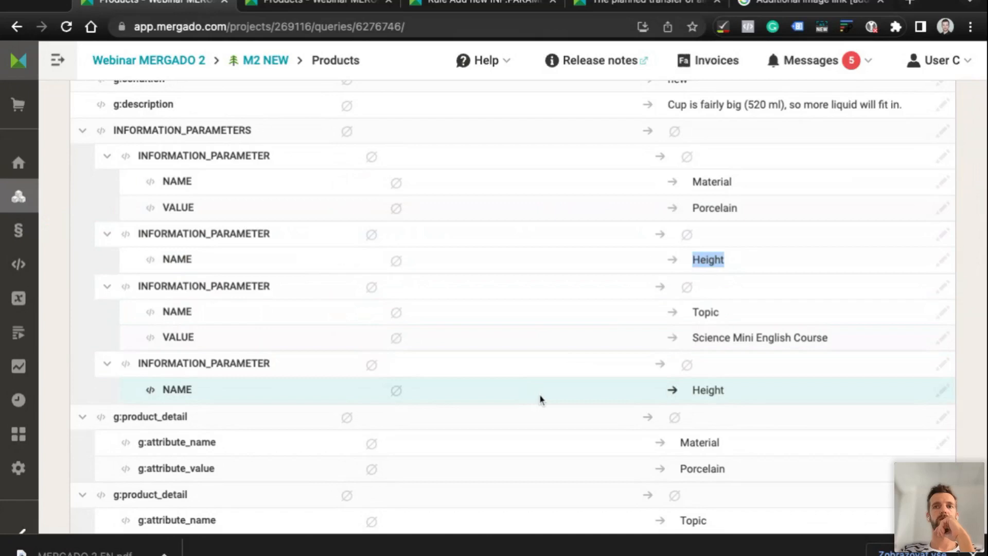
scroll(540, 399, down, 2)
scroll(541, 399, up, 1)
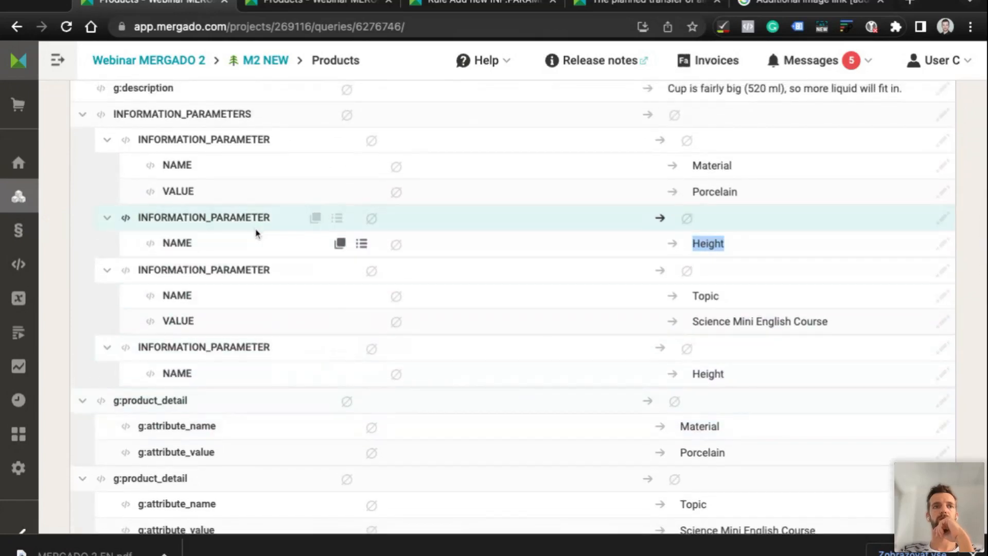
scroll(256, 226, up, 2)
scroll(221, 304, down, 3)
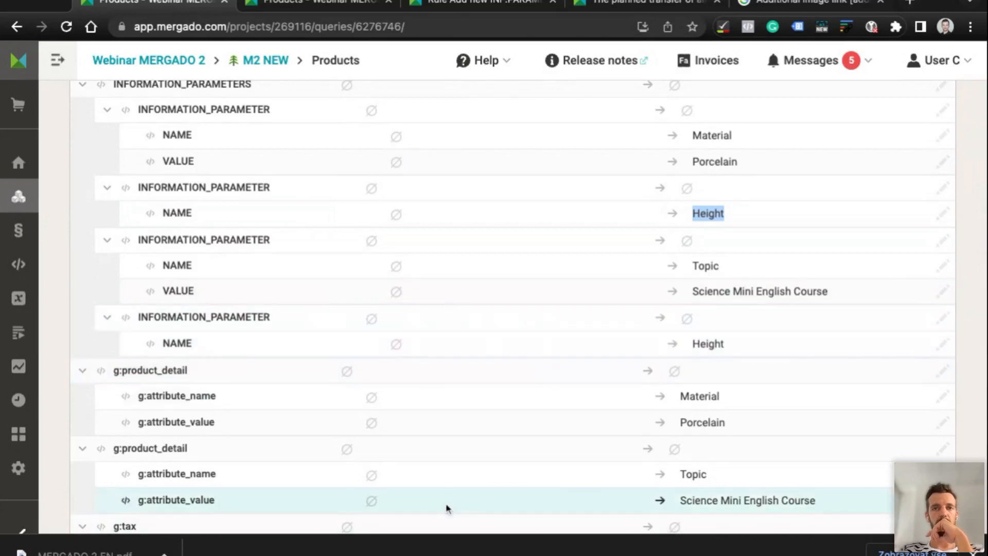
Start a new rule and name it Add new INF.PARAMETER Height 3/3, reusing the copied name
mouse_move(19, 232)
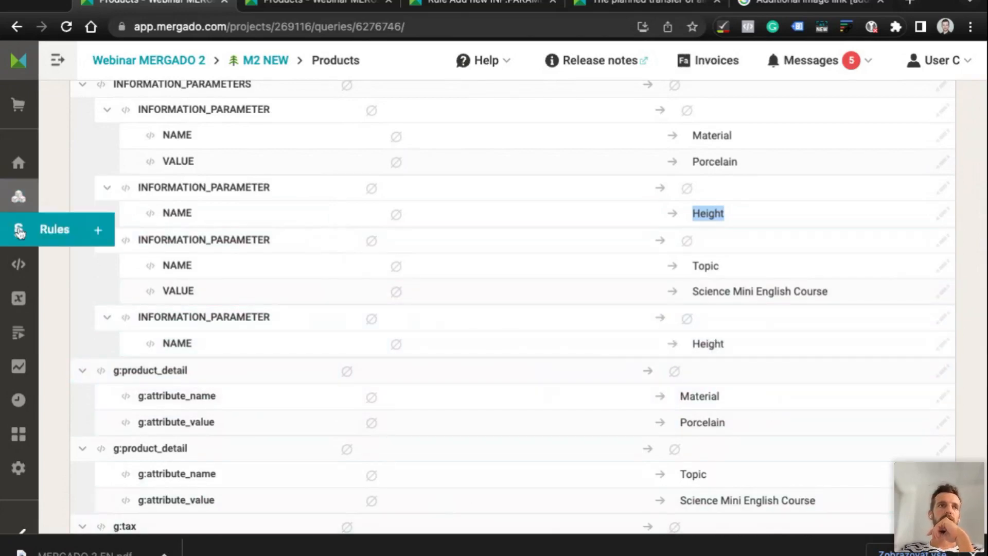
click(96, 230)
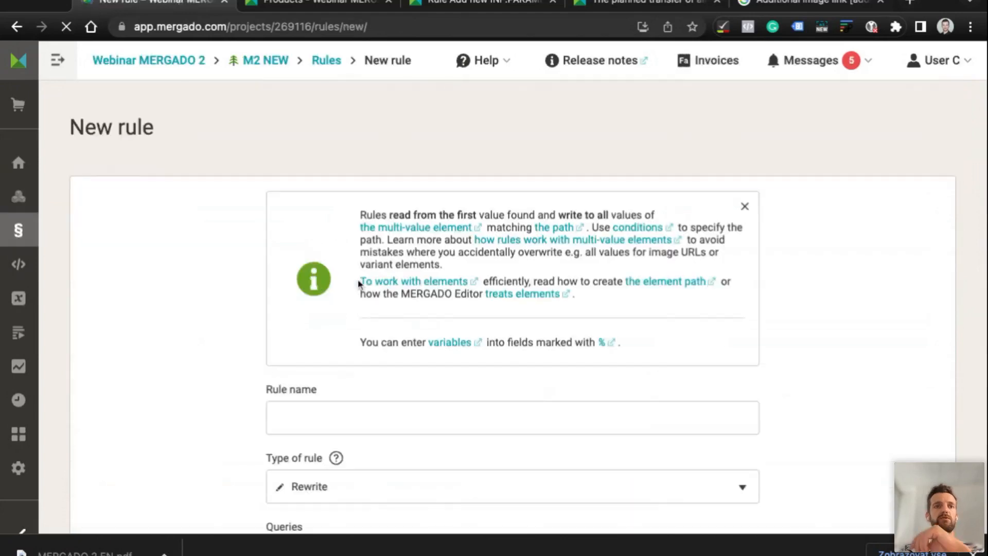
scroll(358, 283, down, 9)
scroll(358, 284, up, 5)
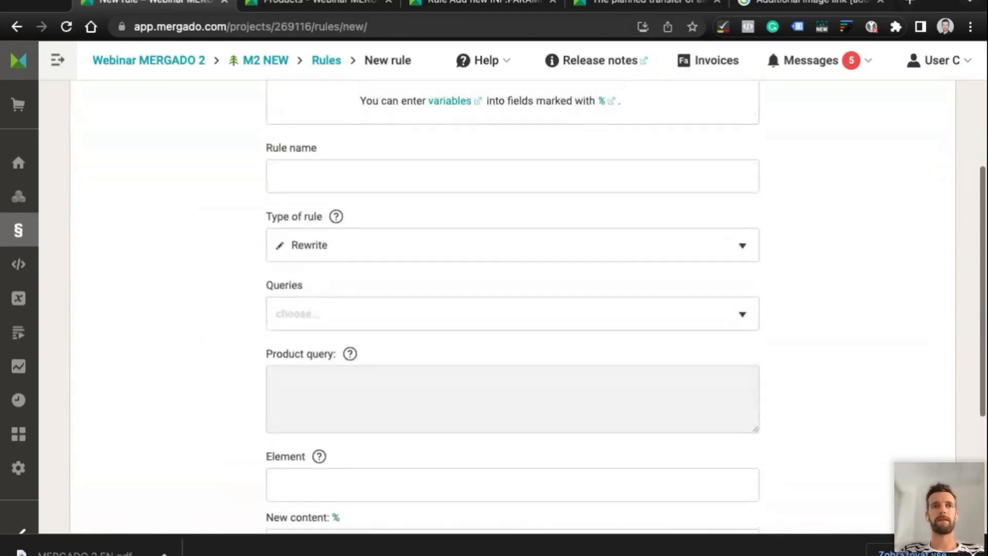
scroll(513, 305, up, 2)
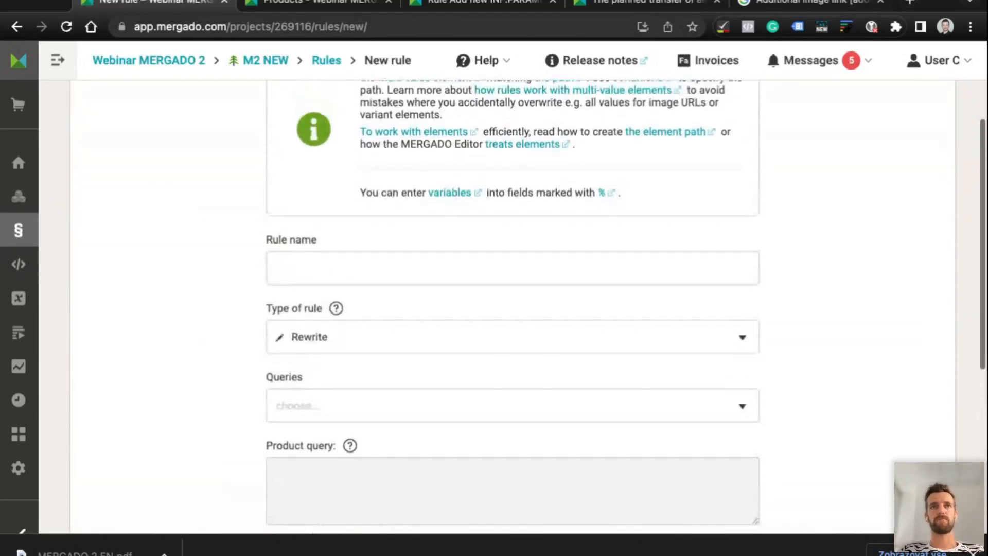
scroll(314, 170, down, 2)
click(314, 167)
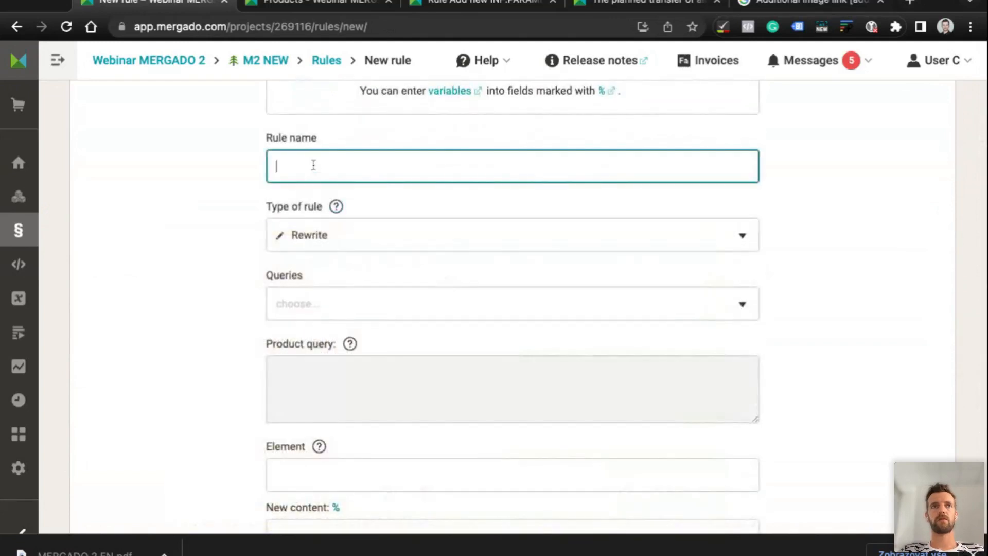
key(ctrl+v)
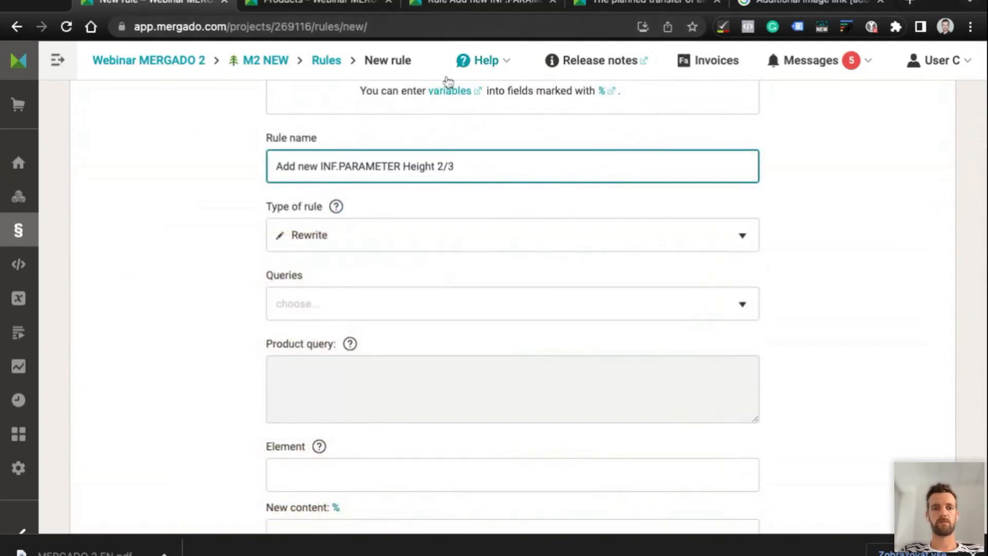
key(BackSpace)
text(3)
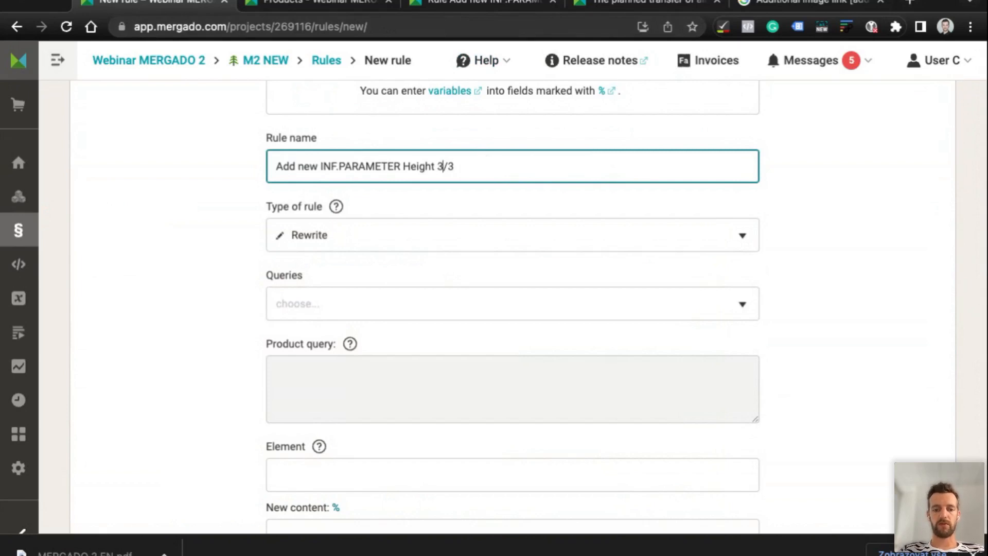
Keep the rule type as Rewrite and choose VALUE under INFORMATION_PARAMETERS | INFORMATION_PARAMETER as the rule's element
click(327, 232)
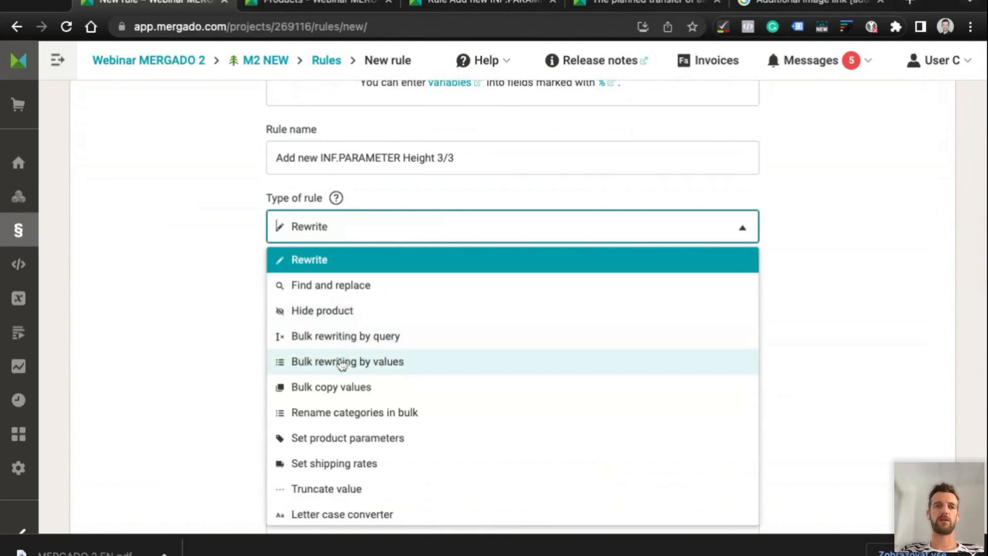
click(197, 227)
scroll(197, 227, down, 4)
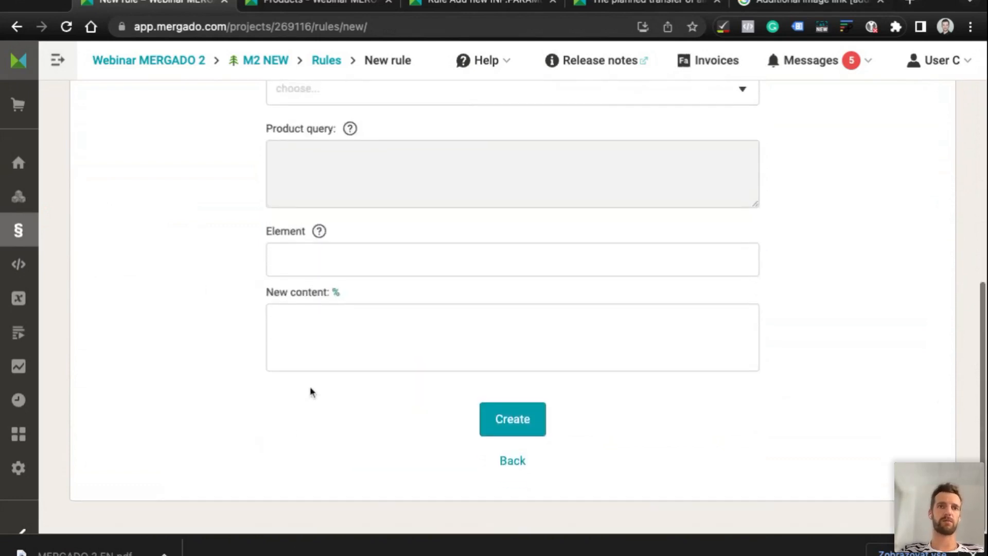
click(314, 351)
click(302, 271)
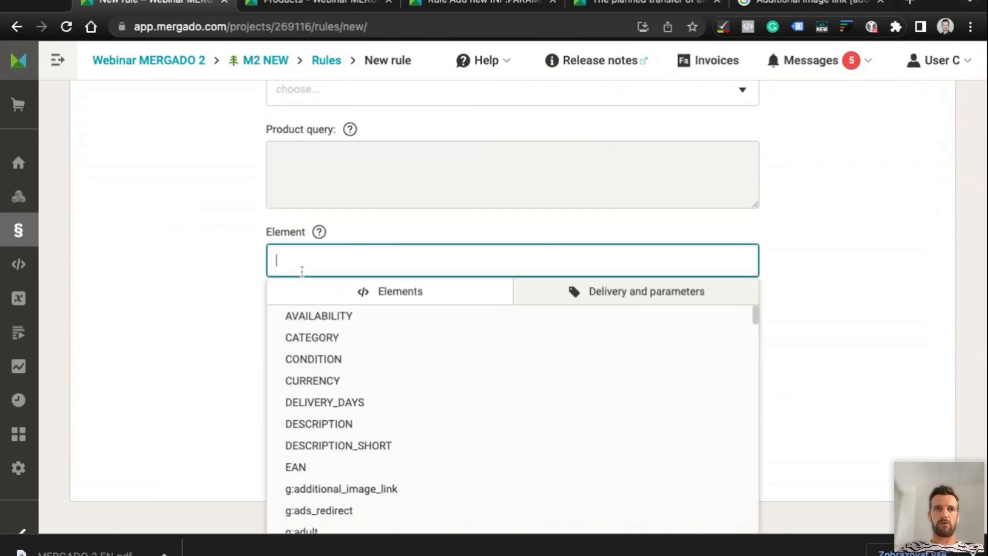
text(val)
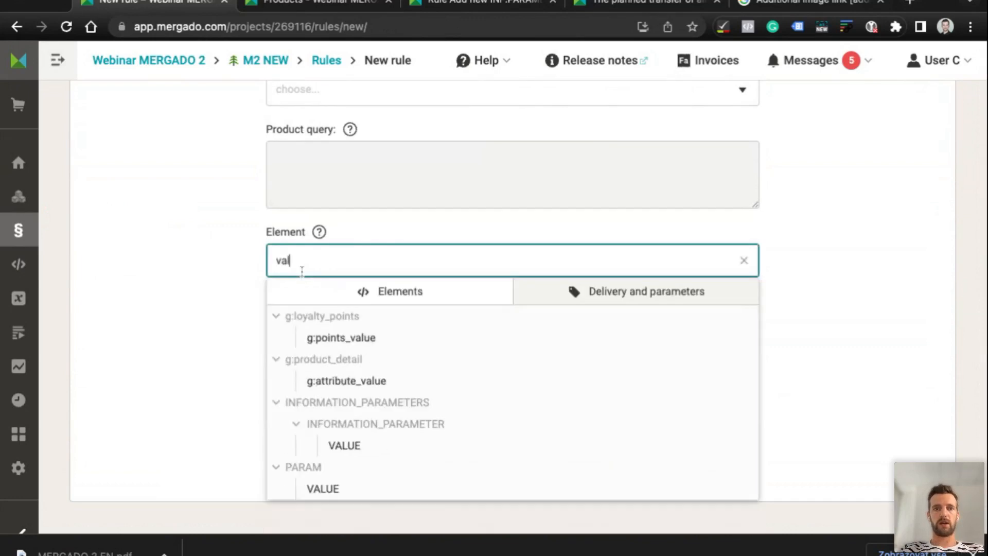
click(345, 443)
Add the condition { NAME = "Height" } after INFORMATION_PARAMETER in the element path, ahead of VALUE
click(567, 261)
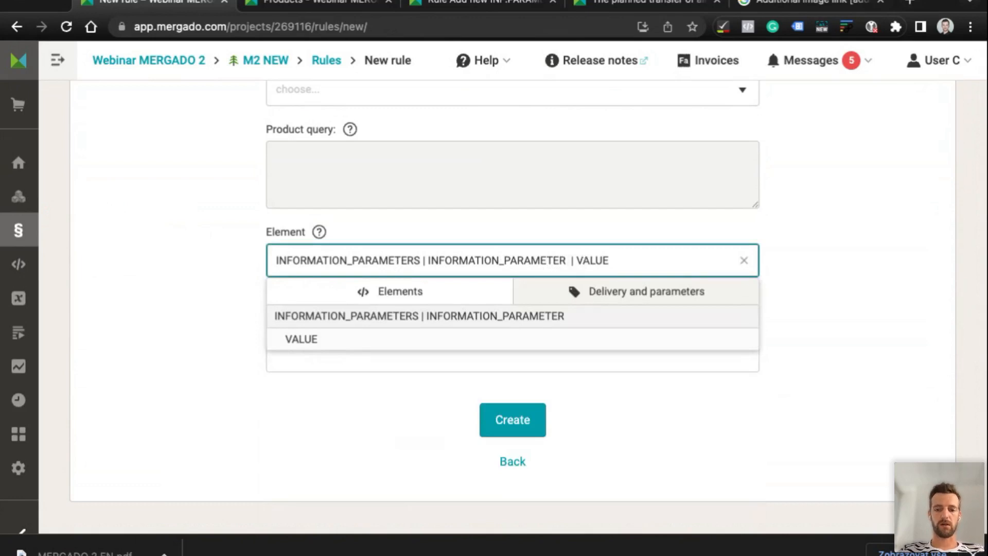
text({}|)
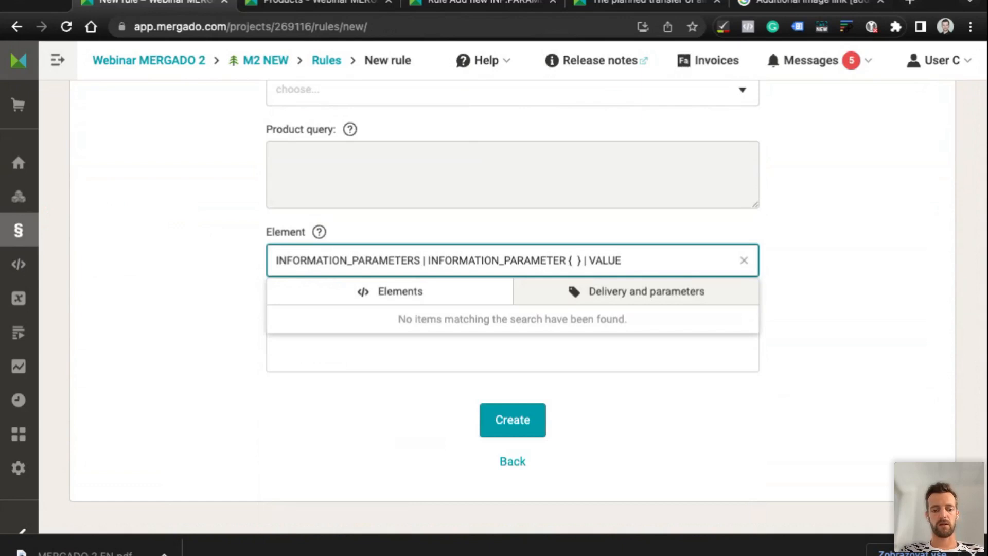
text(VA )
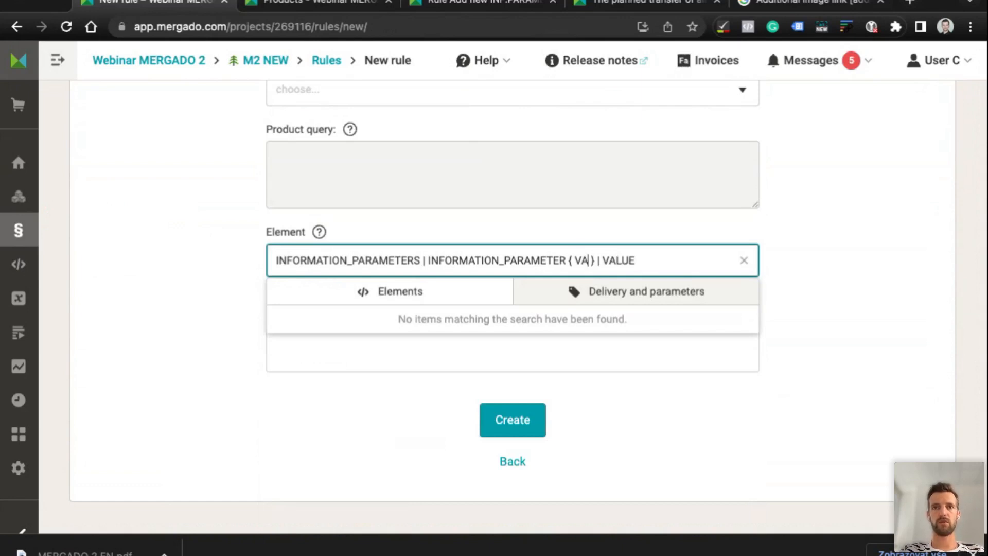
text(LUE = )
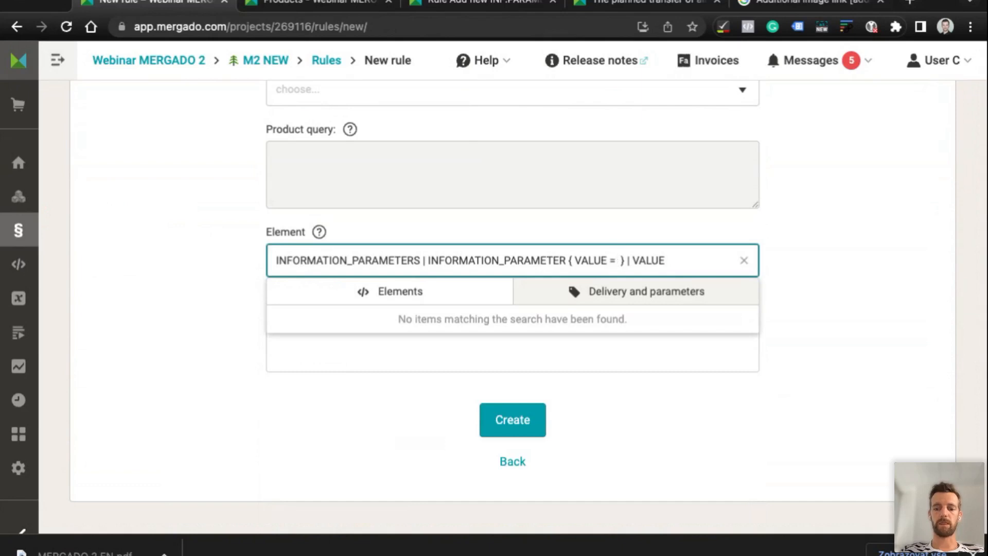
text("Height)
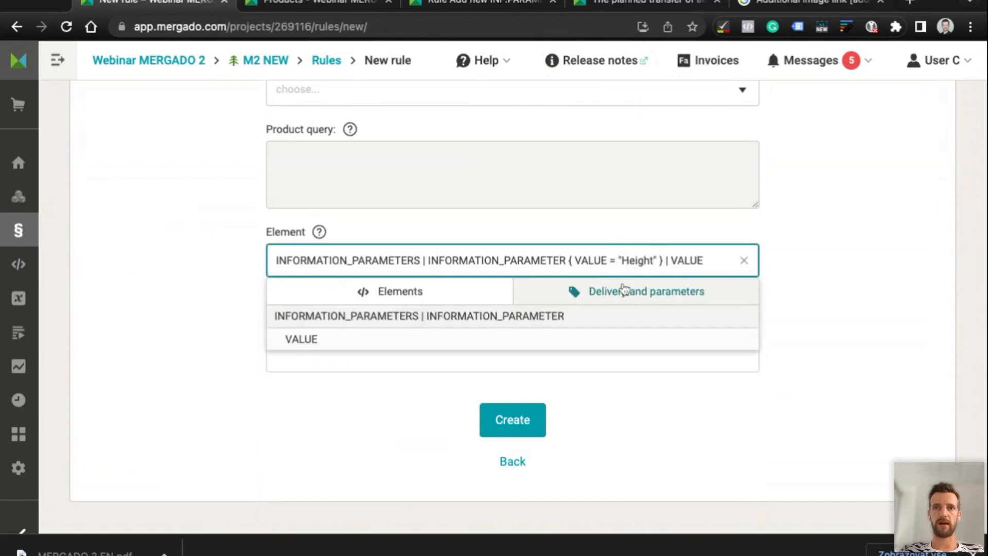
double_click(584, 260)
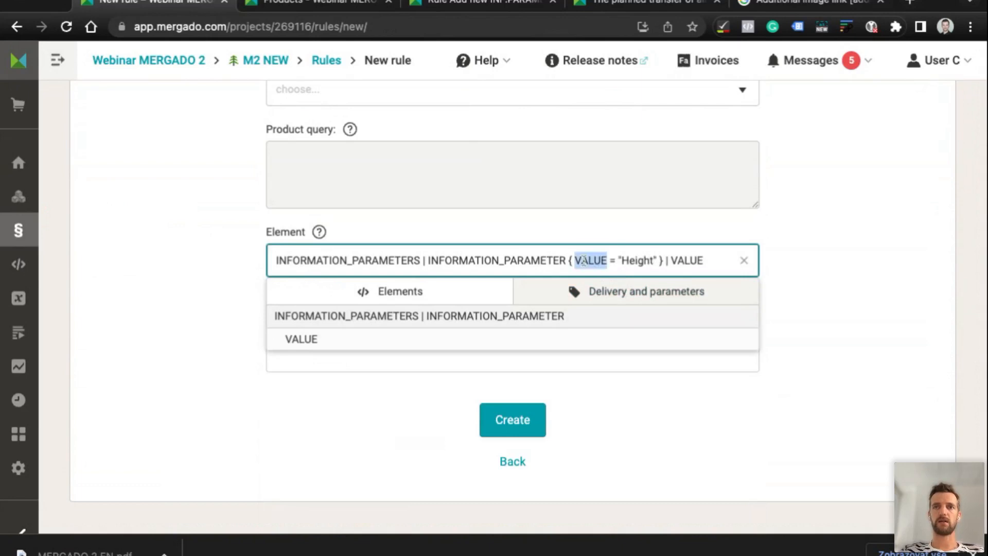
text(NAME)
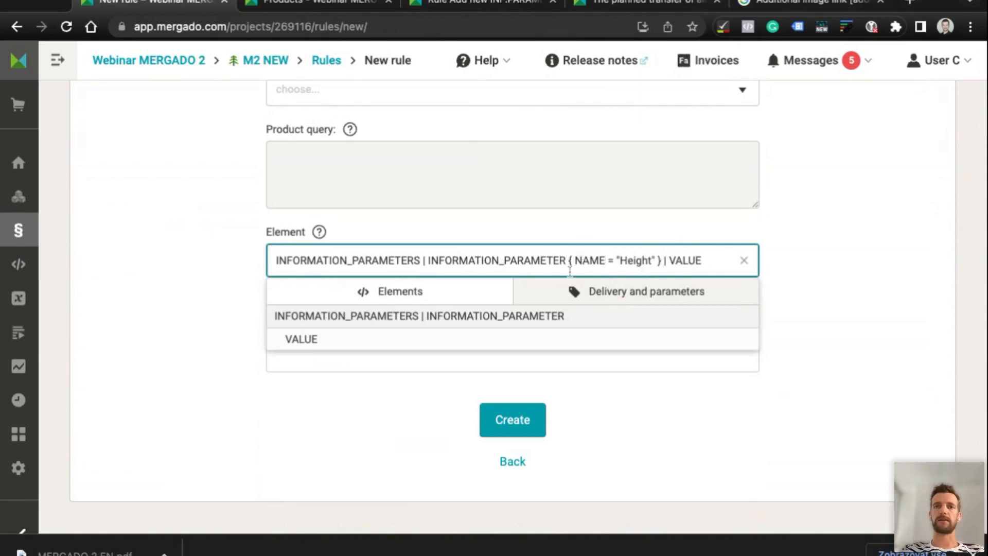
click(179, 269)
Assign the All products query to the rule
scroll(220, 265, up, 2)
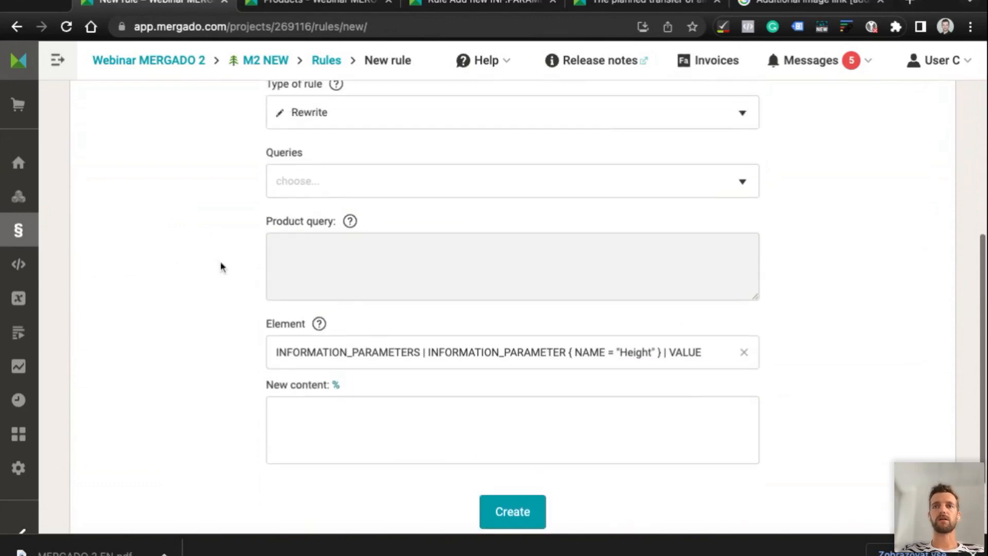
click(301, 408)
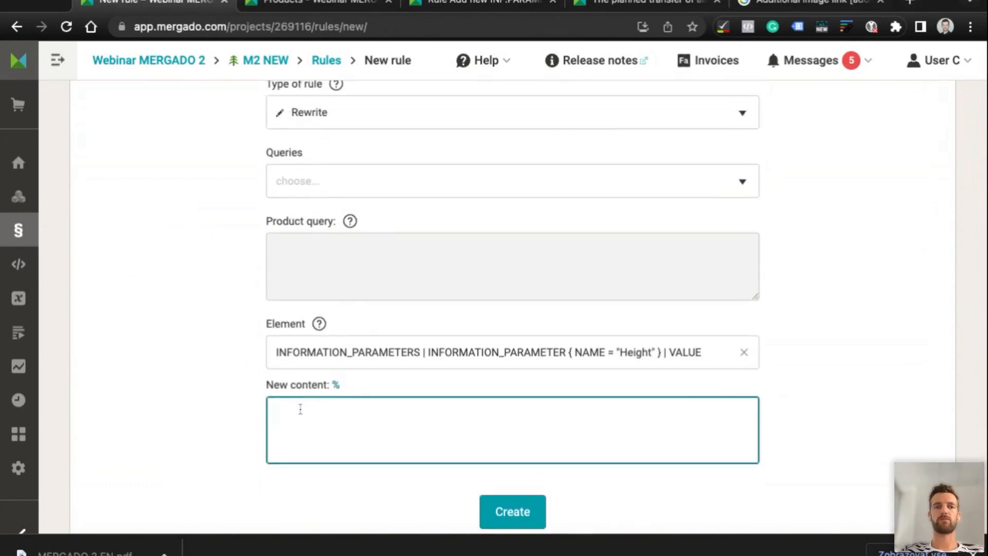
click(304, 183)
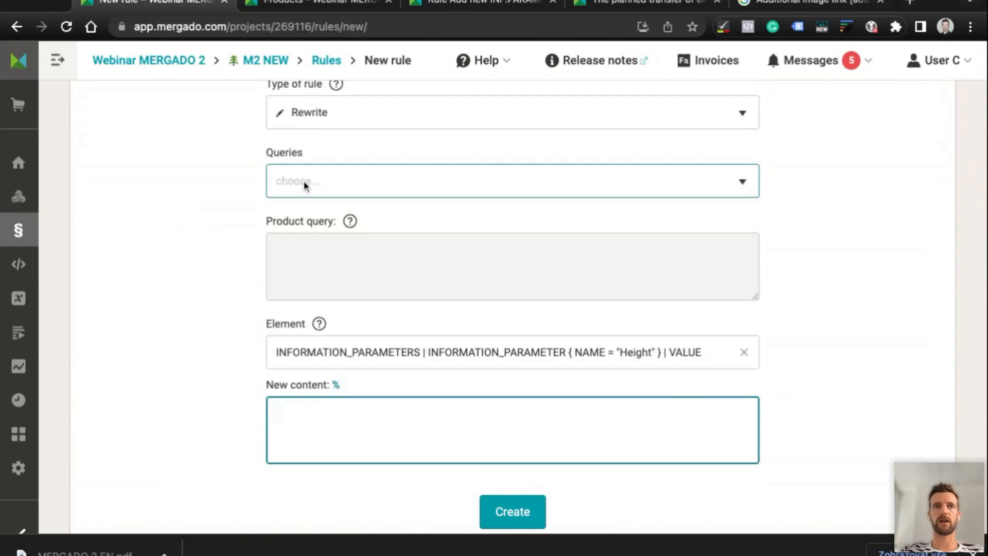
click(302, 226)
click(253, 294)
Enter 12 cm as the rule's new content and create the rule
click(304, 452)
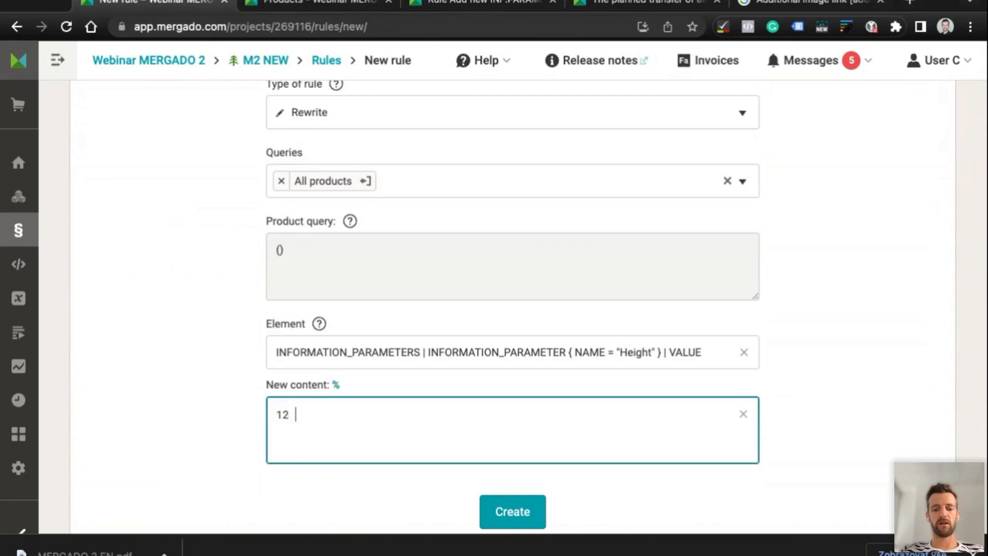
scroll(513, 304, down, 2)
scroll(513, 303, up, 5)
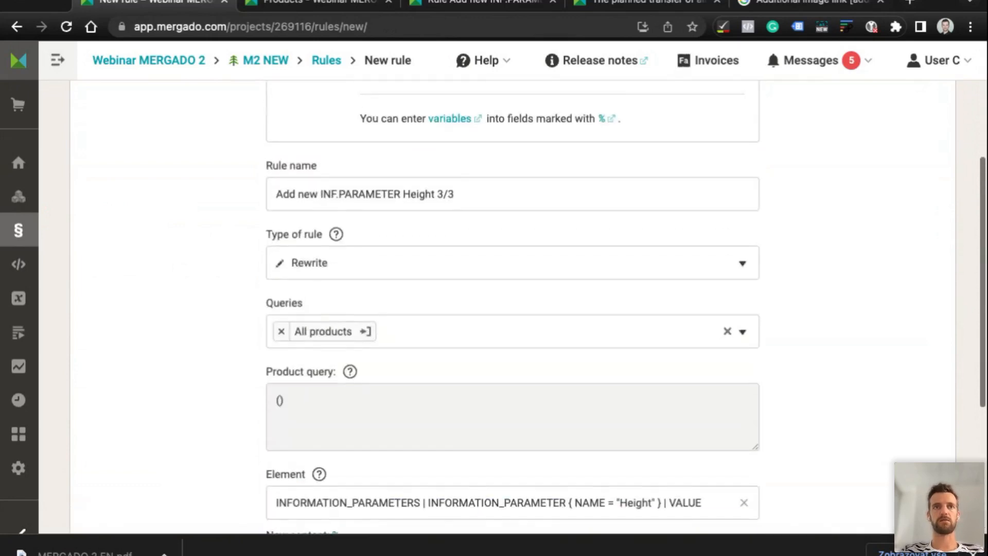
scroll(370, 474, down, 5)
click(513, 426)
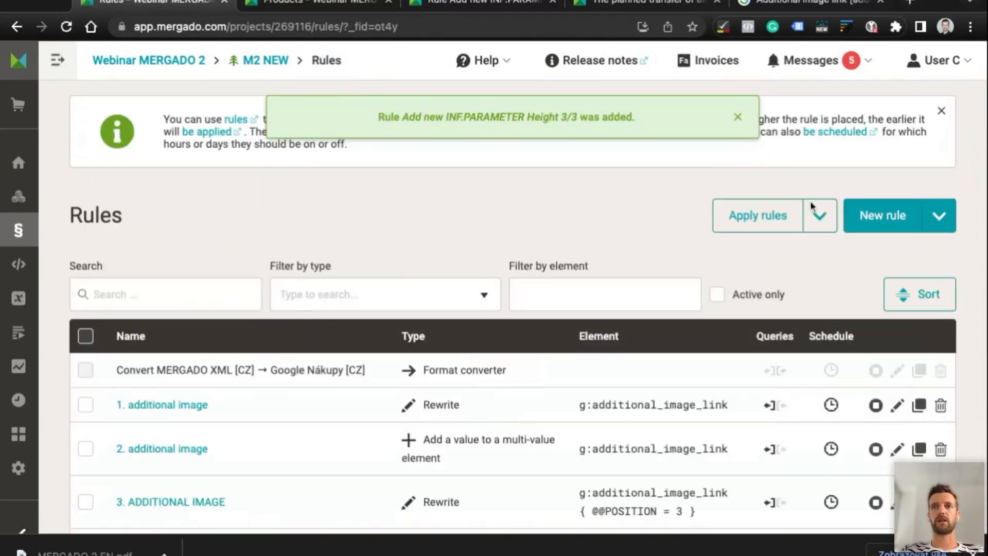
Apply the rules of the M2 NEW export and follow the progress down to the three Height rules
click(818, 215)
click(756, 250)
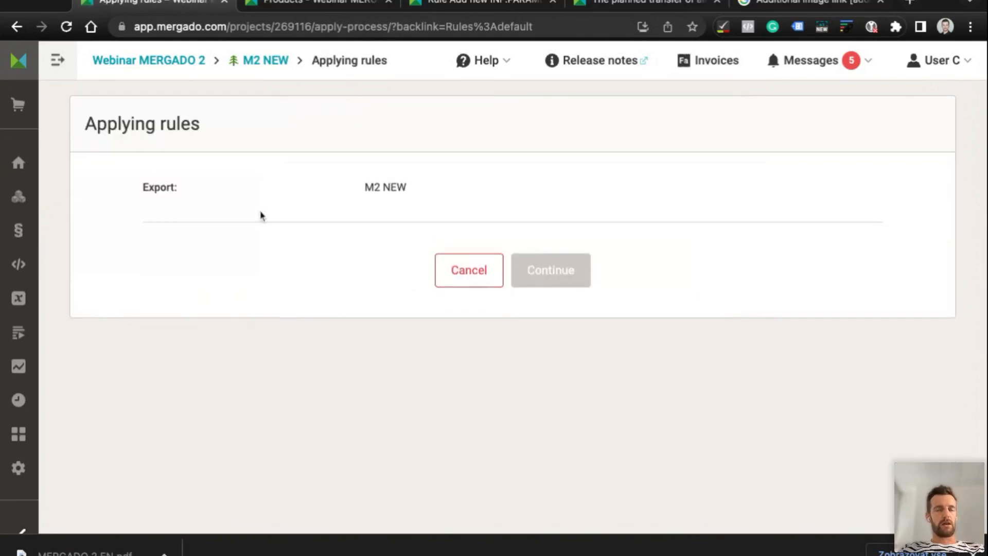
scroll(260, 214, down, 10)
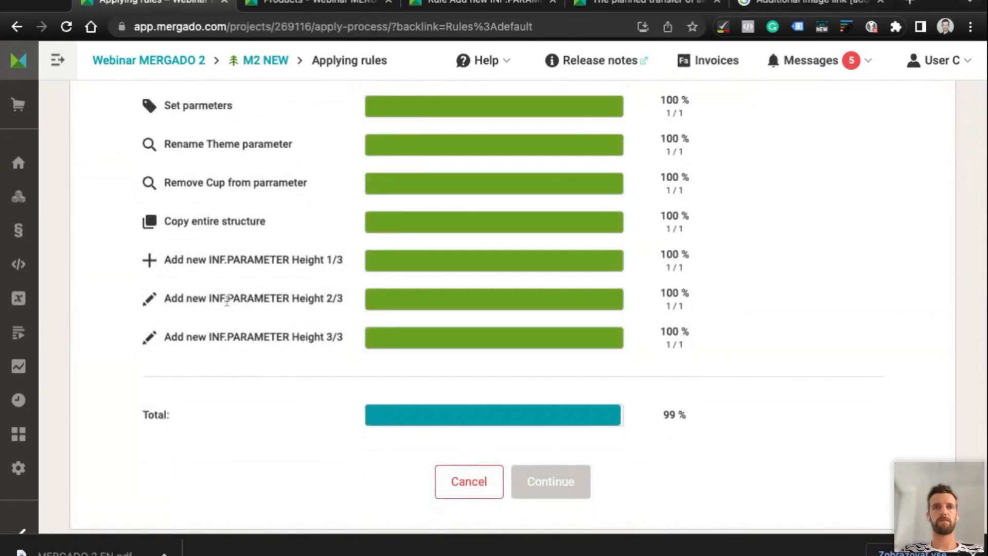
Open the product list and examine the first product's INFORMATION_PARAMETERS, expanding its remaining INFORMATION_PARAMETER values
click(19, 197)
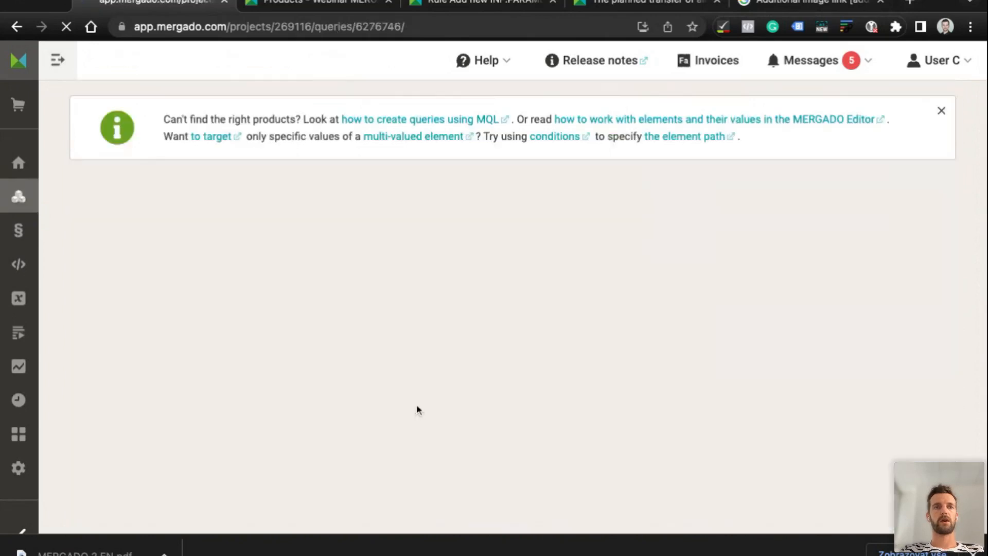
scroll(417, 409, down, 10)
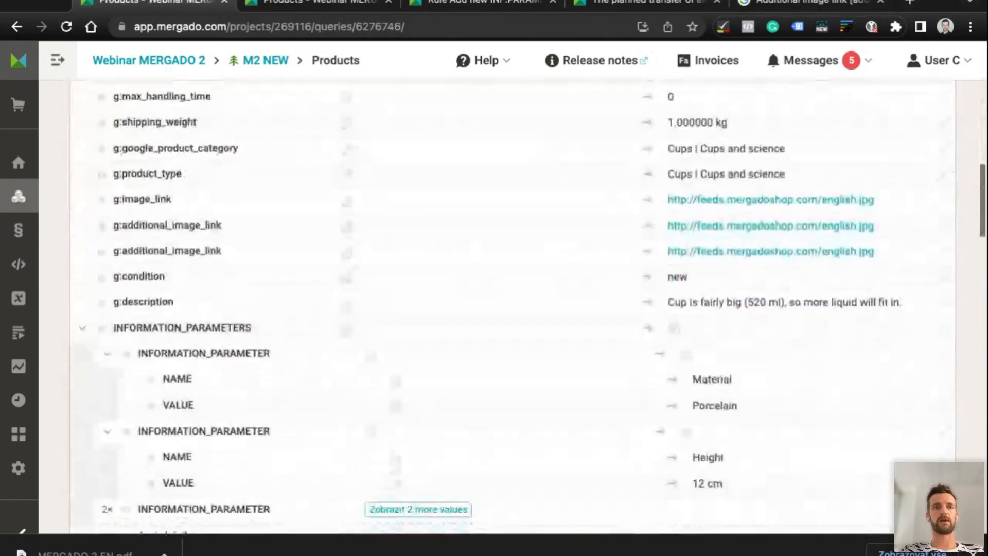
scroll(380, 234, down, 5)
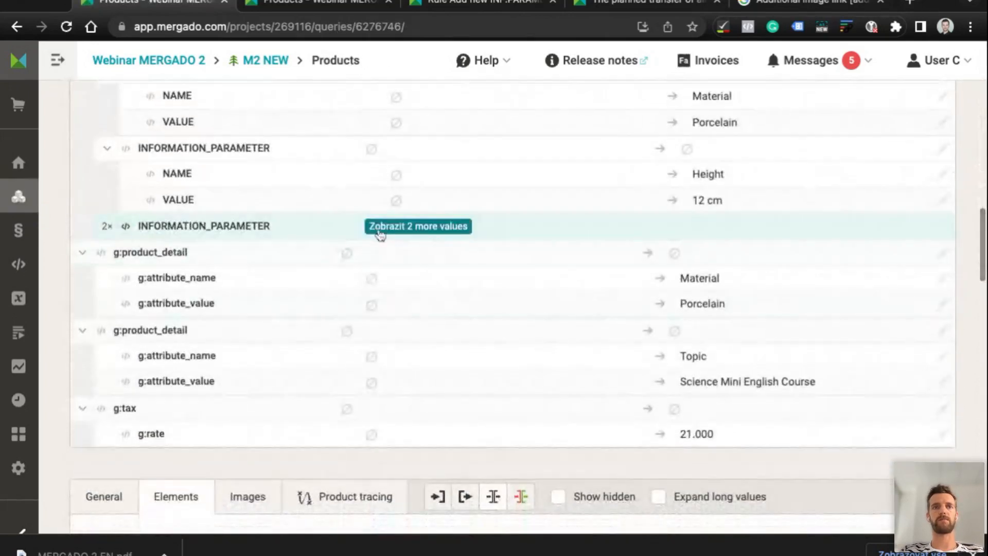
double_click(698, 176)
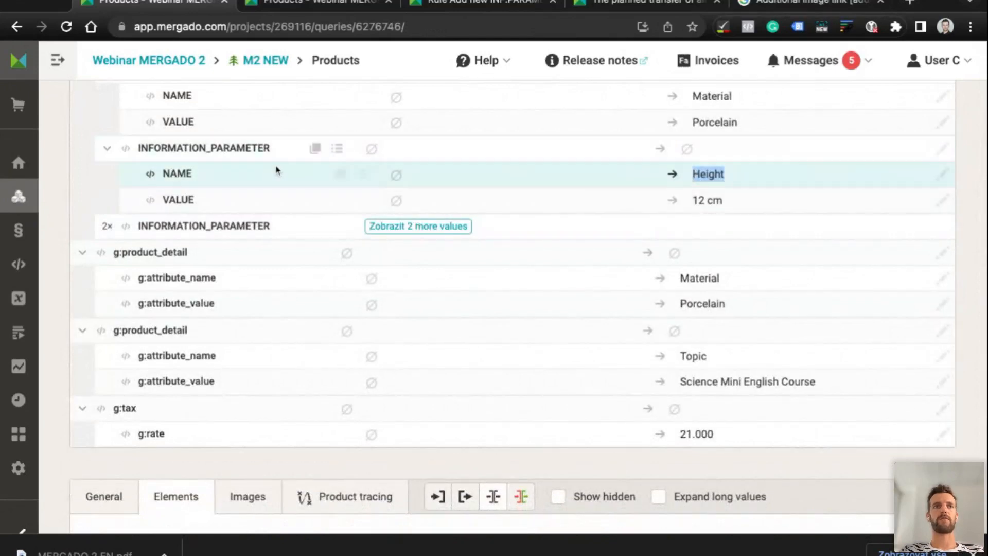
click(412, 227)
scroll(354, 268, down, 1)
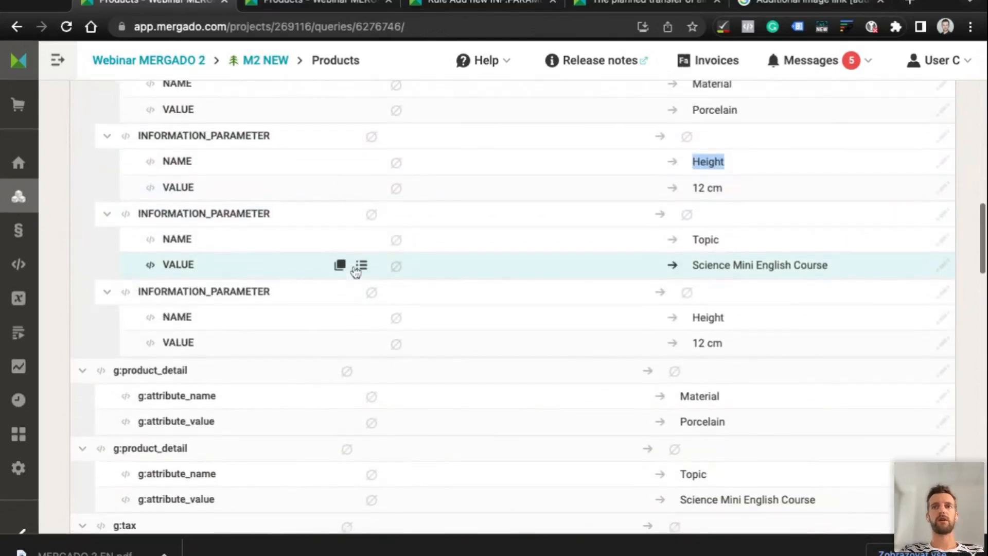
scroll(355, 272, up, 3)
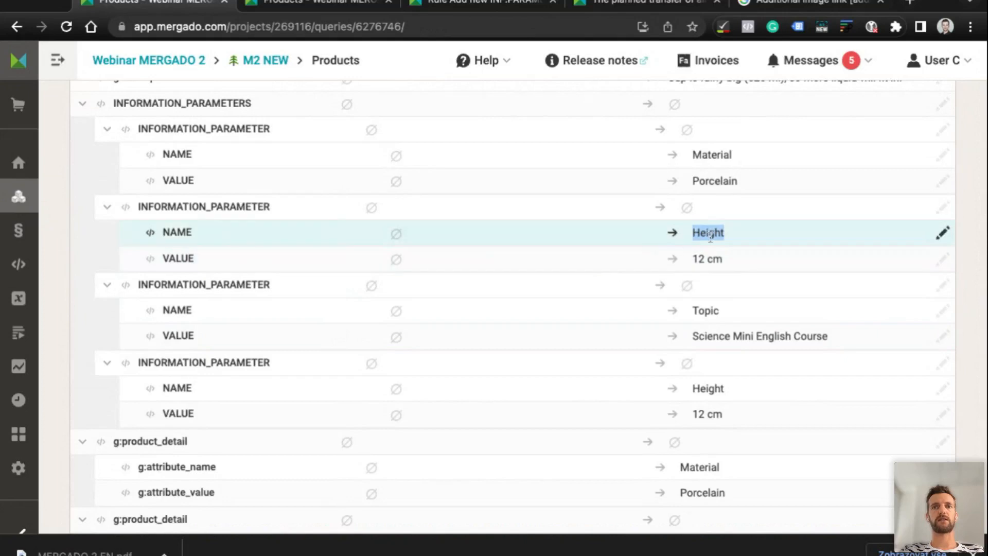
click(227, 390)
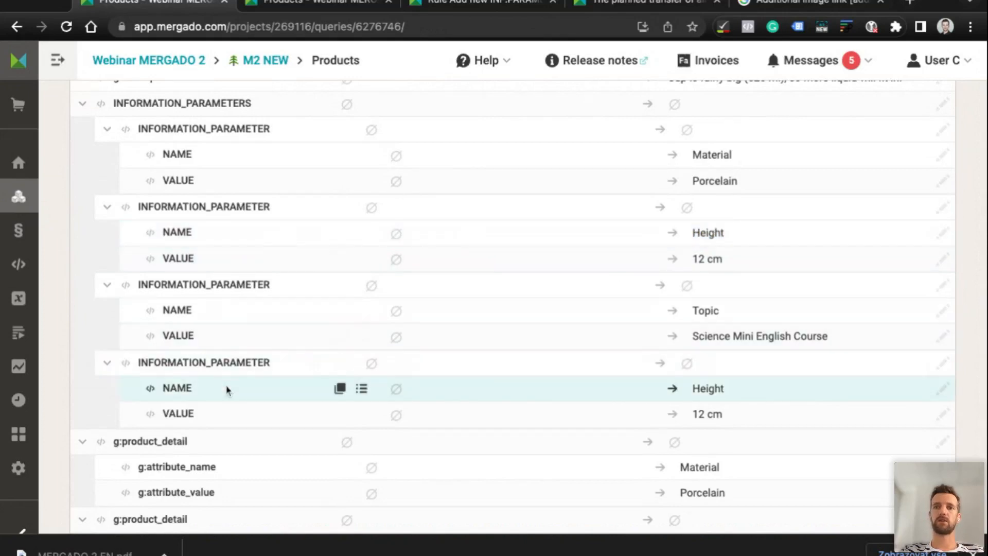
scroll(260, 398, up, 3)
scroll(261, 399, down, 1)
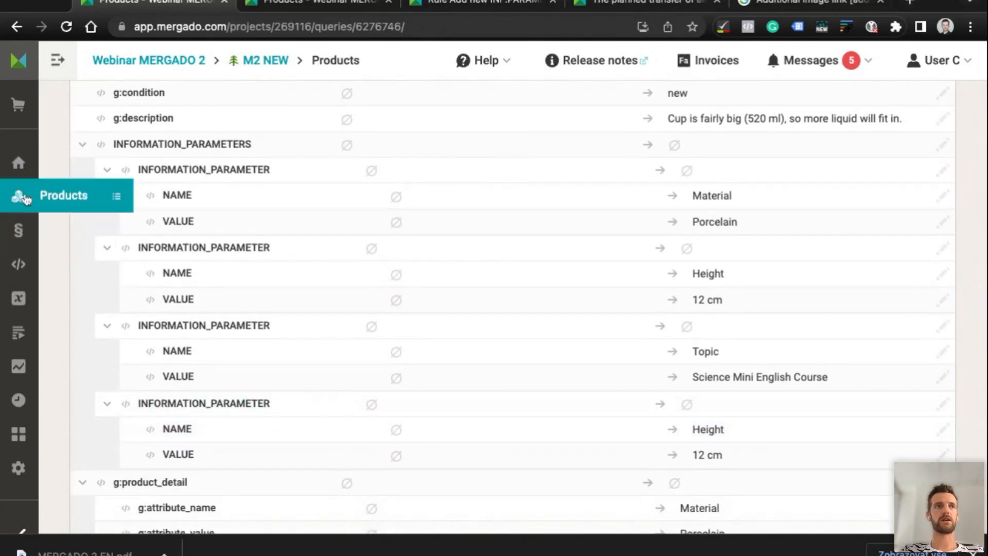
Open the rules list and review the three Add new INF.PARAMETER Height rules at its end
click(26, 242)
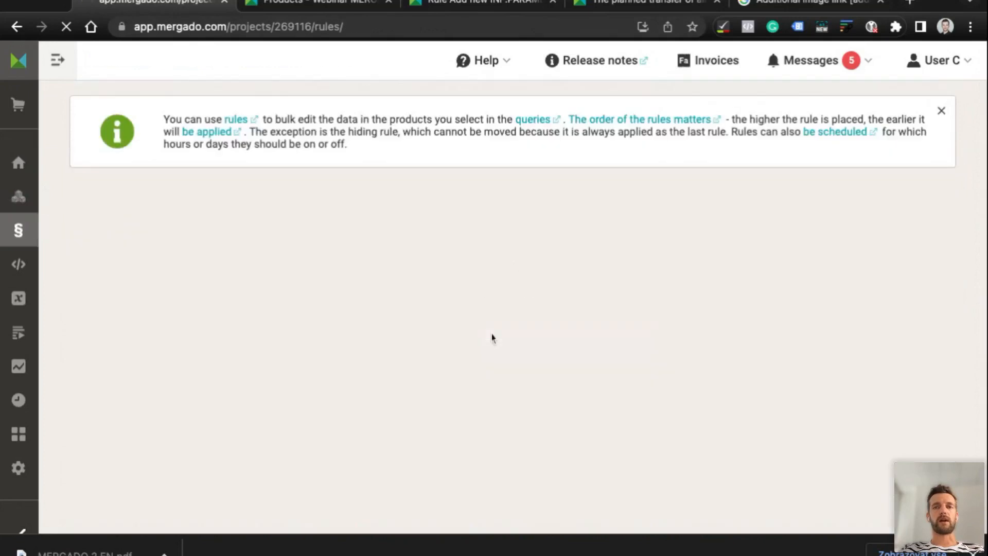
scroll(493, 338, down, 10)
scroll(492, 338, down, 3)
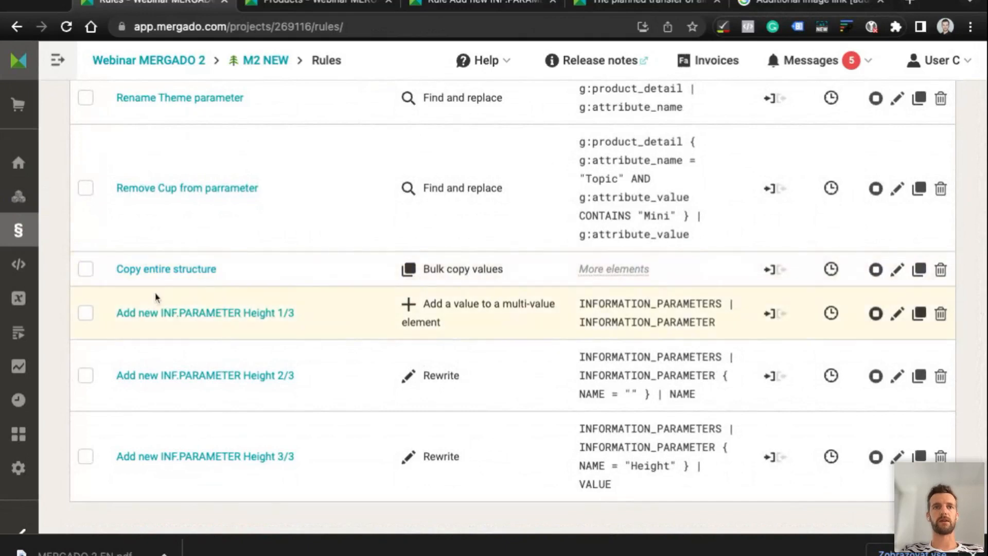
mouse_move(19, 226)
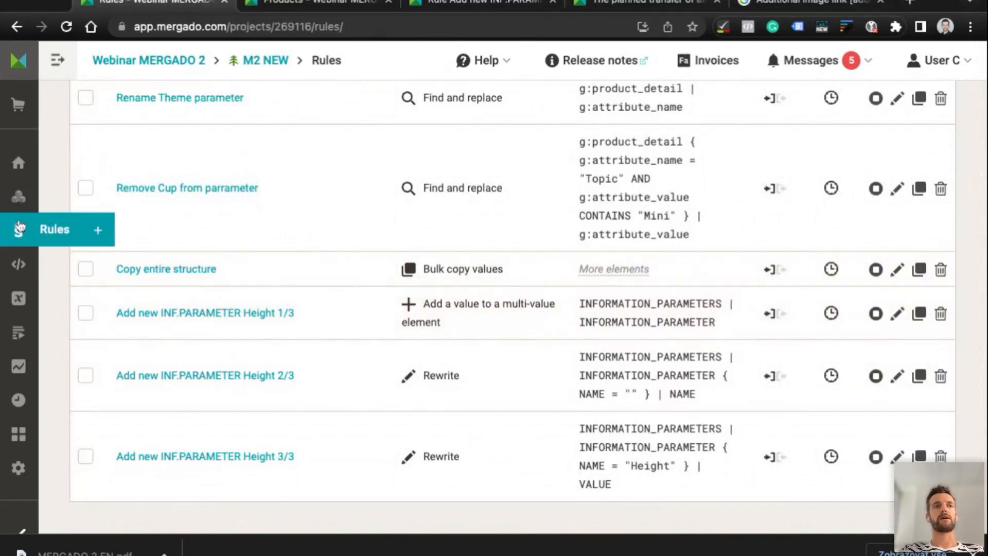
Return to the product list and inspect the NAME and VALUE of the first product's Height information parameter
click(18, 197)
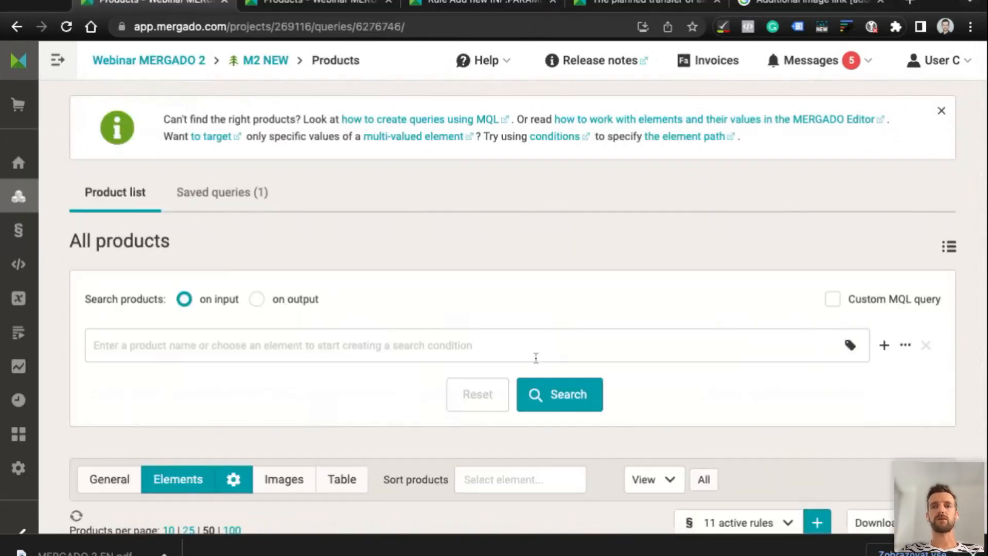
scroll(536, 356, down, 15)
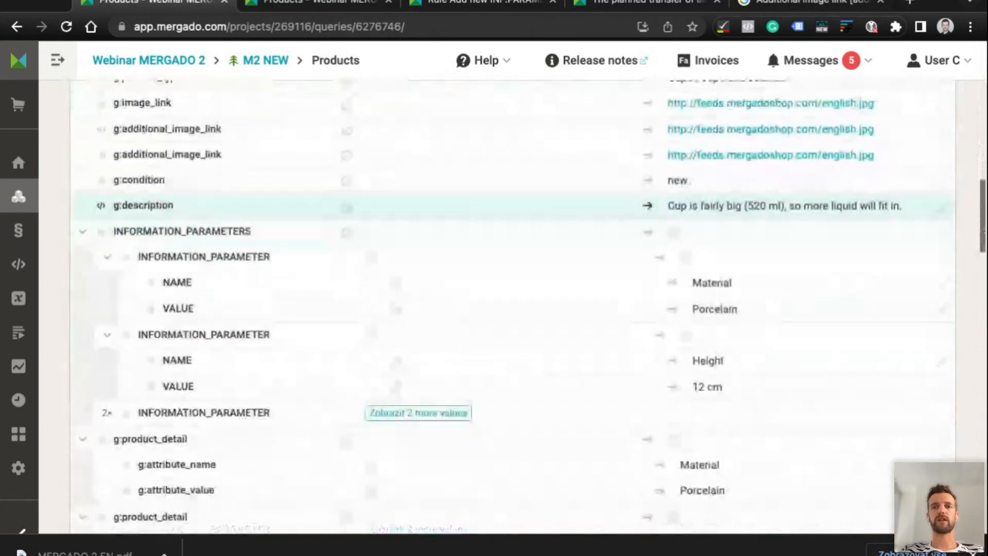
double_click(698, 356)
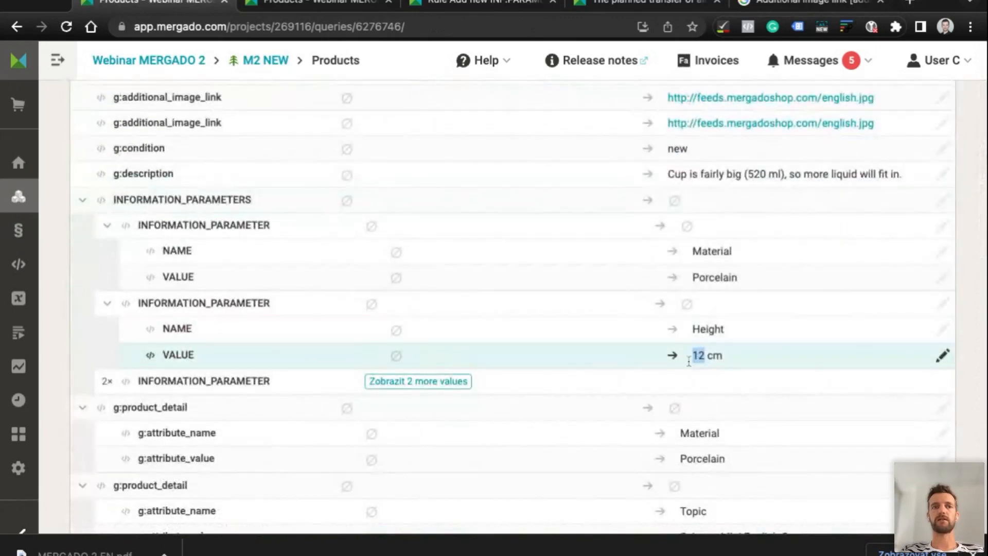
double_click(178, 355)
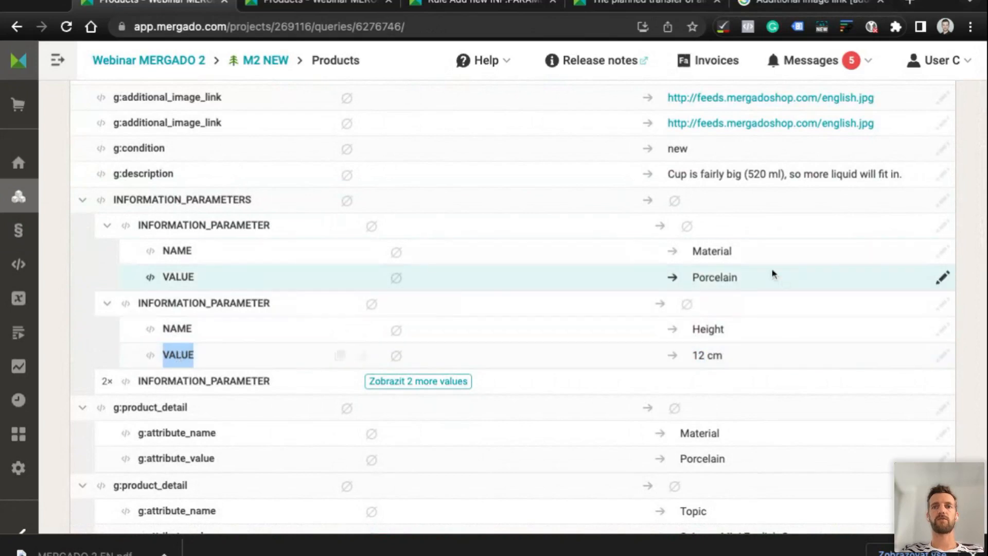
double_click(700, 328)
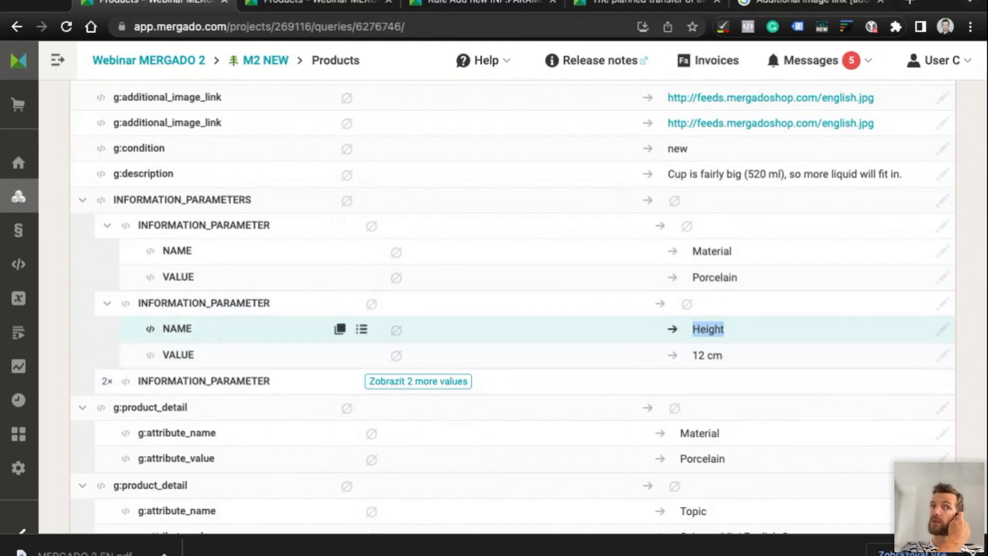
Compare the first product's Material and Height INFORMATION_PARAMETER entries, focusing on the NAME of the second one
double_click(165, 302)
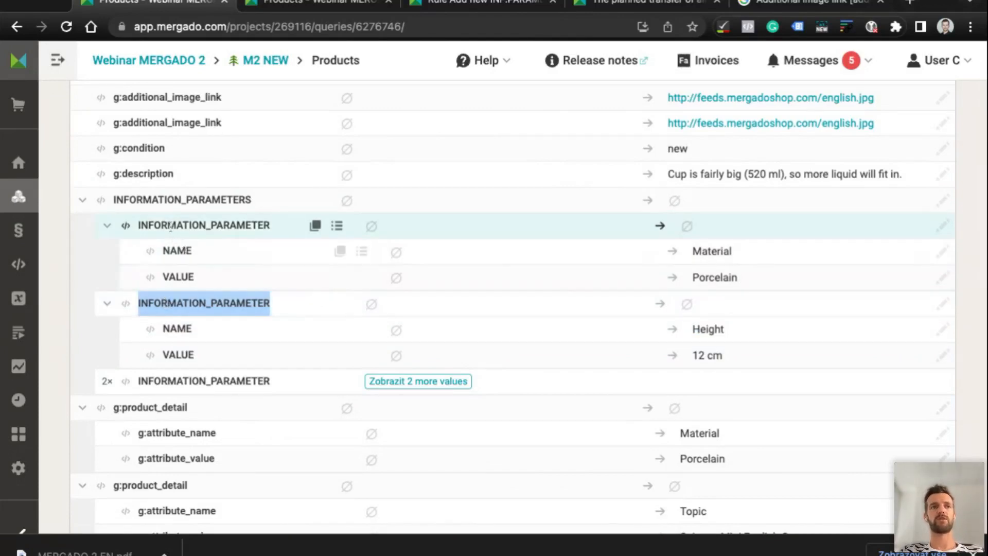
double_click(157, 224)
double_click(152, 304)
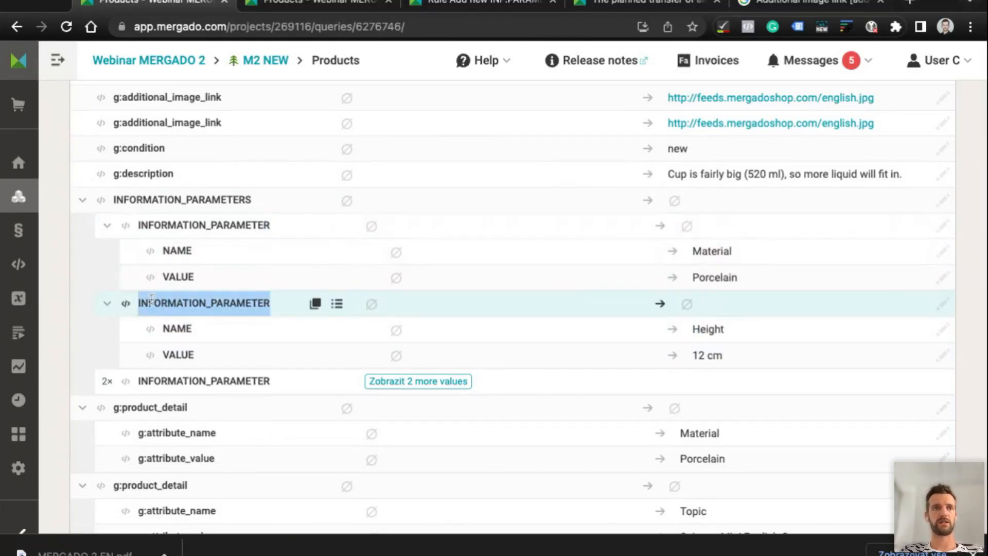
double_click(194, 224)
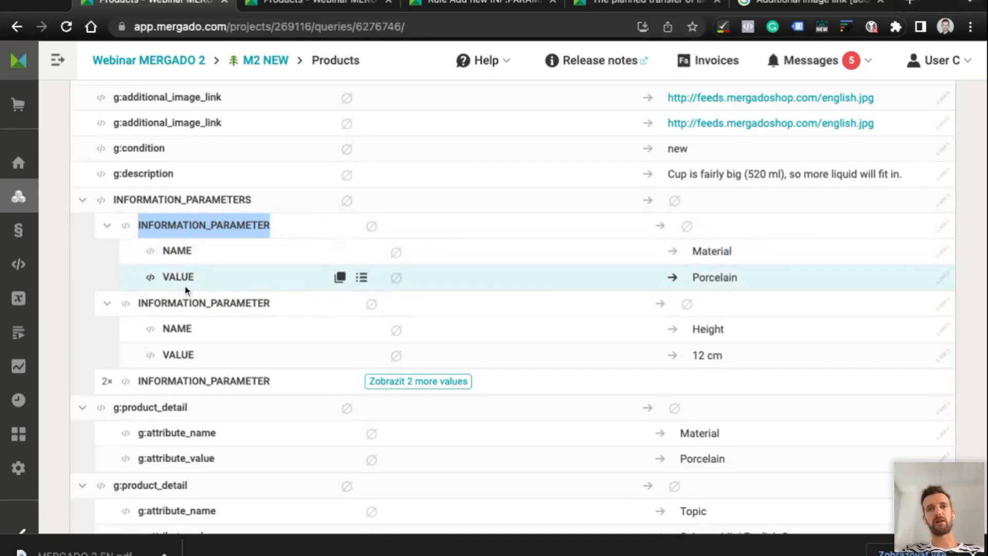
double_click(179, 330)
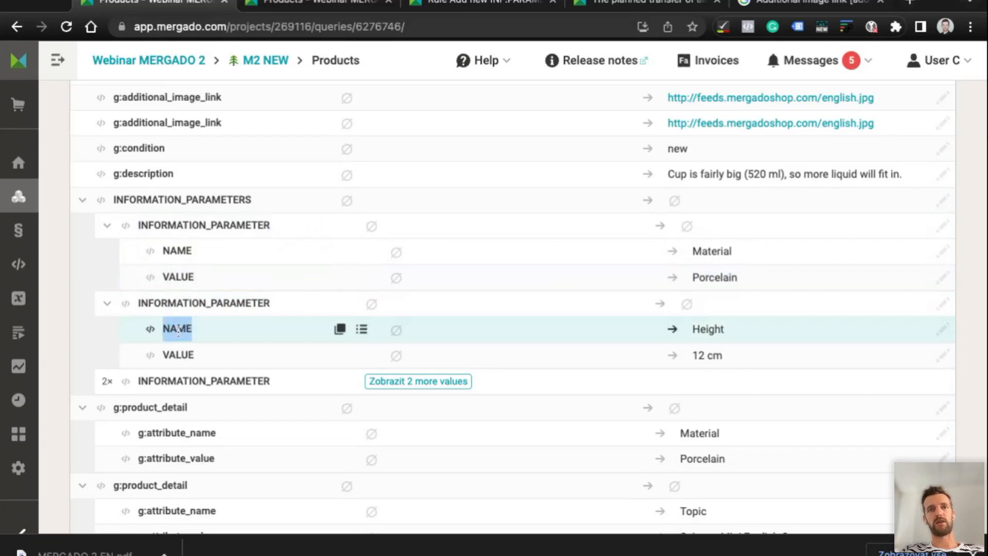
double_click(708, 329)
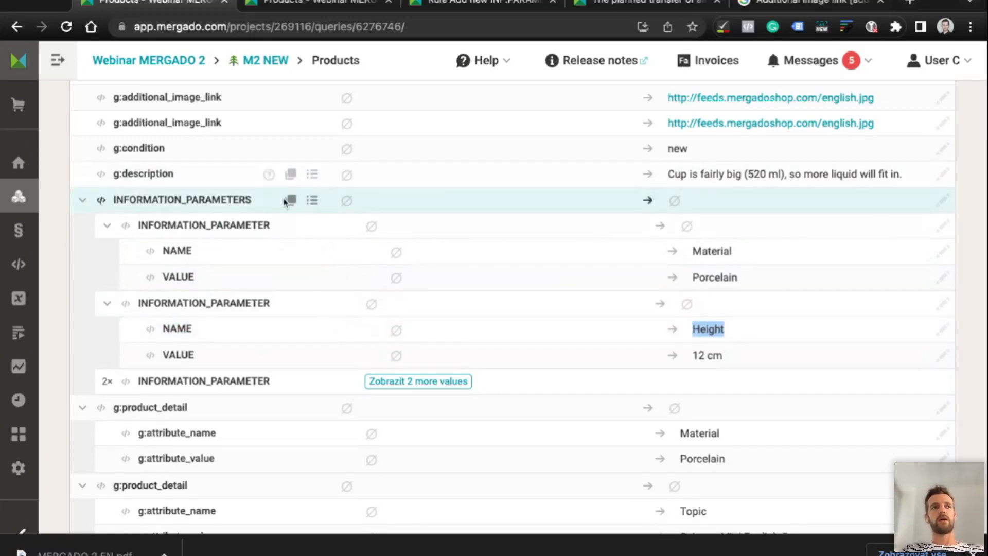
Open the product tracing of Science Mini English Course Cup and examine the Copy entire structure and Add new INF.PARAMETER Height changes
scroll(285, 202, up, 6)
scroll(285, 202, up, 5)
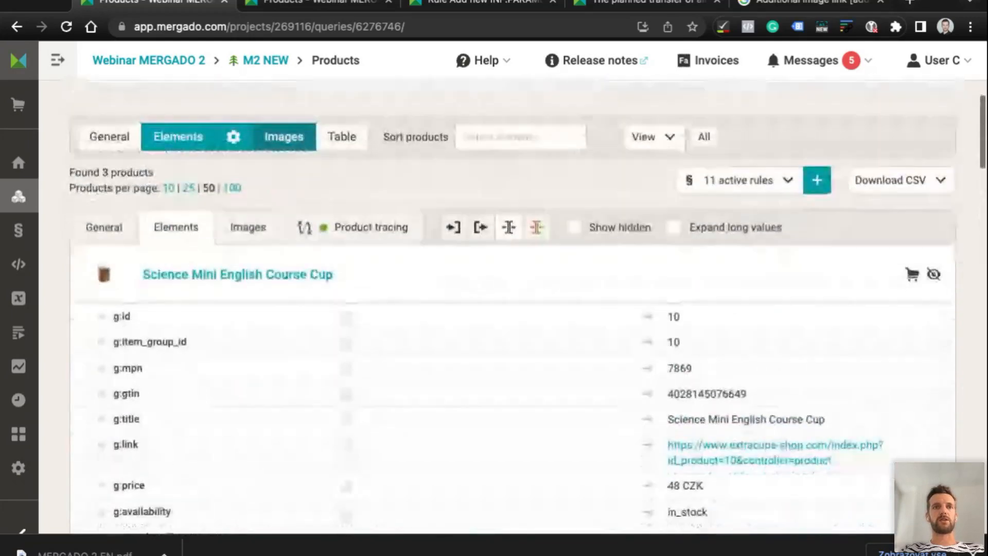
click(397, 227)
scroll(397, 345, down, 20)
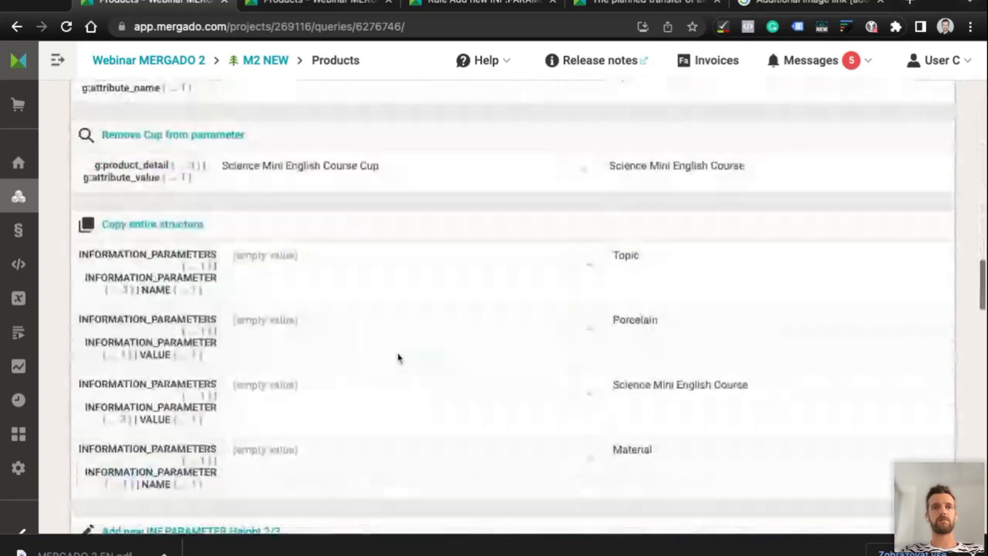
scroll(398, 356, up, 15)
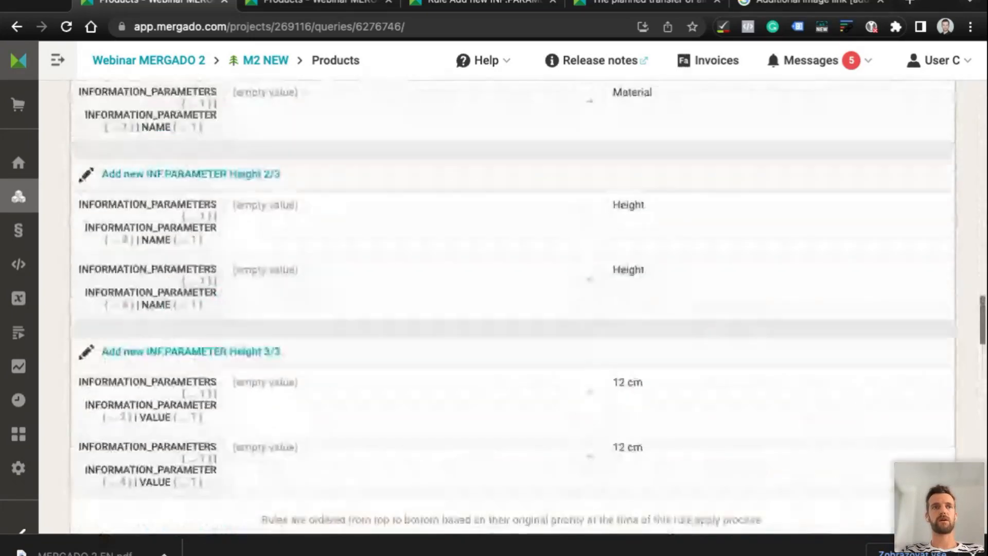
scroll(284, 476, up, 2)
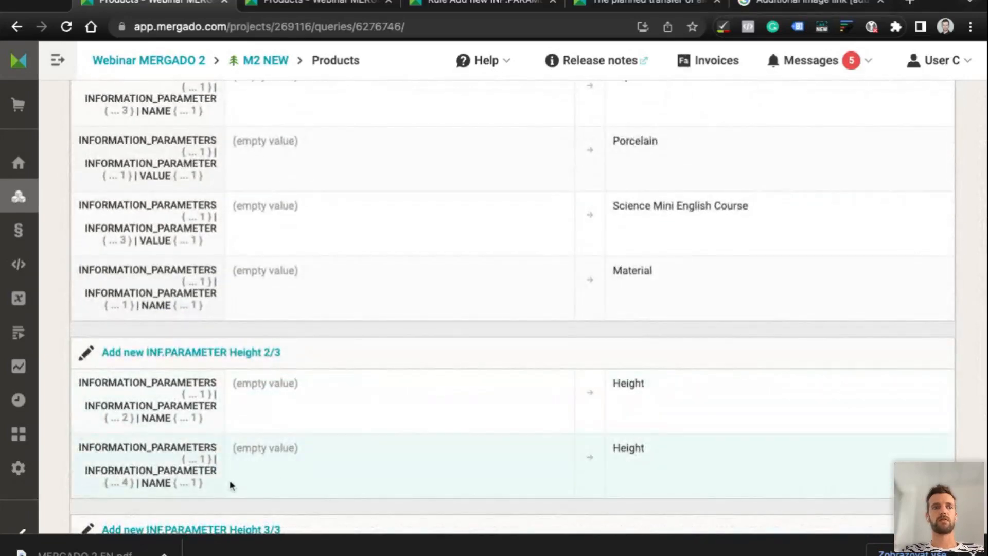
scroll(274, 466, up, 1)
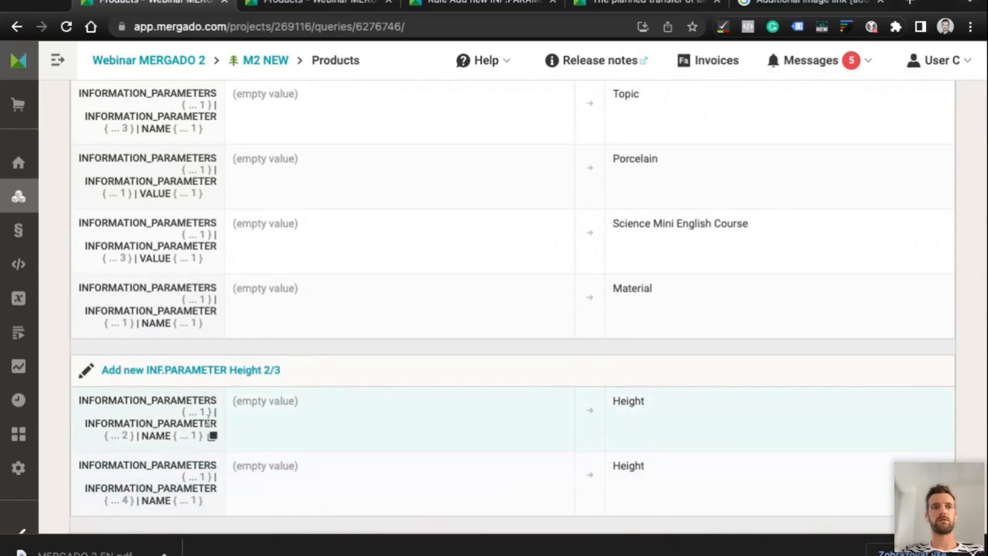
scroll(350, 459, up, 1)
scroll(350, 459, down, 2)
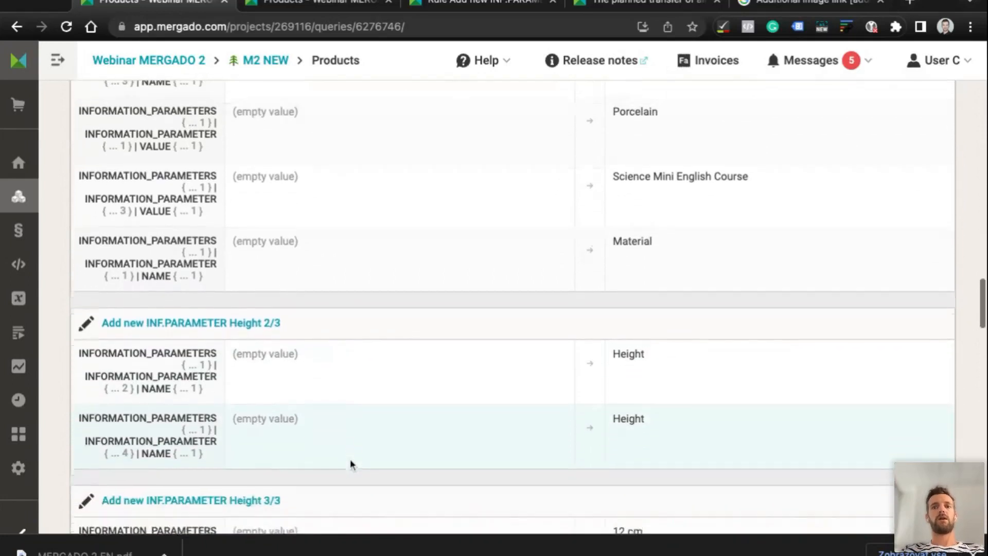
scroll(350, 458, up, 2)
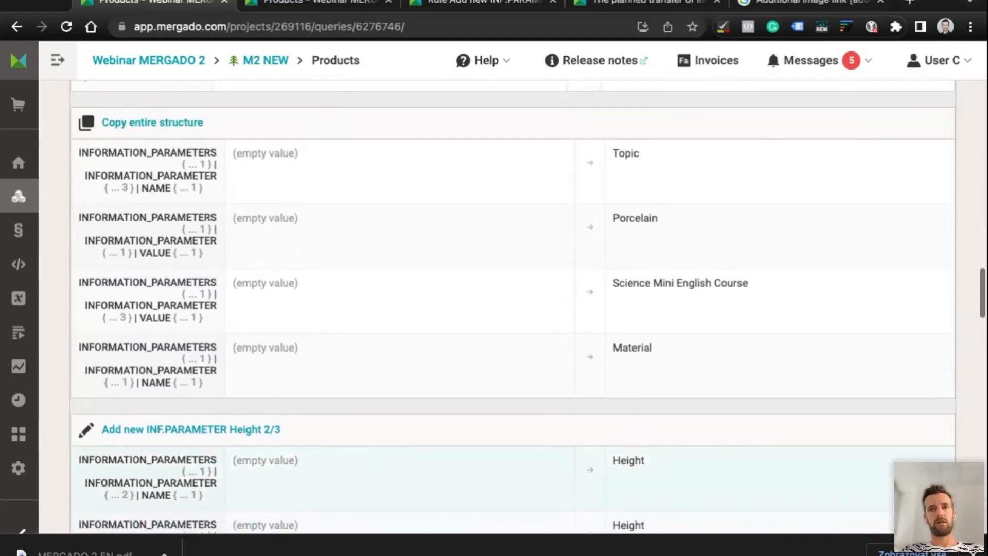
scroll(350, 459, down, 2)
scroll(350, 458, down, 6)
scroll(350, 459, up, 5)
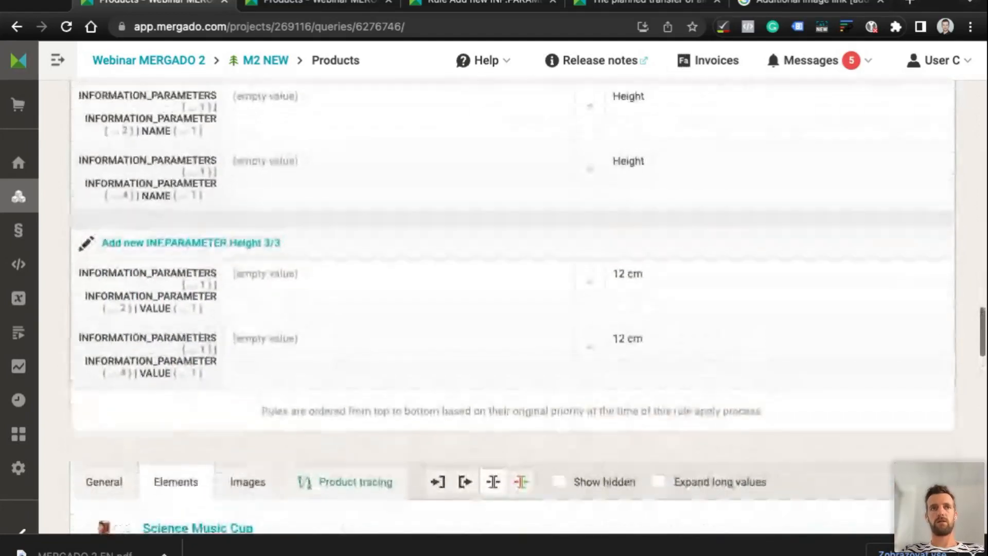
Review the product tracing entries from REMOVE 2. additional image down to Add new INF.PARAMETER Height 3/3
scroll(340, 370, up, 6)
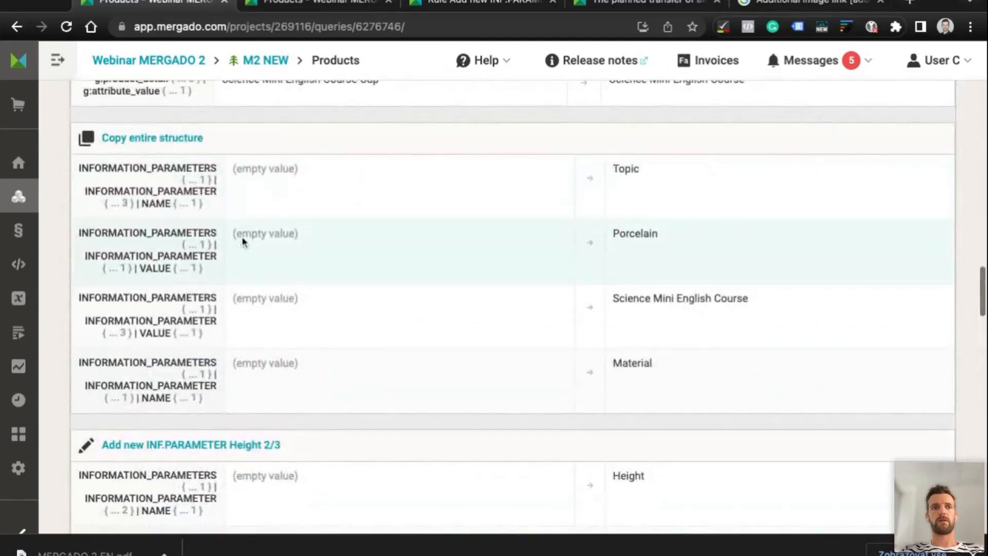
scroll(242, 240, up, 5)
scroll(242, 240, up, 4)
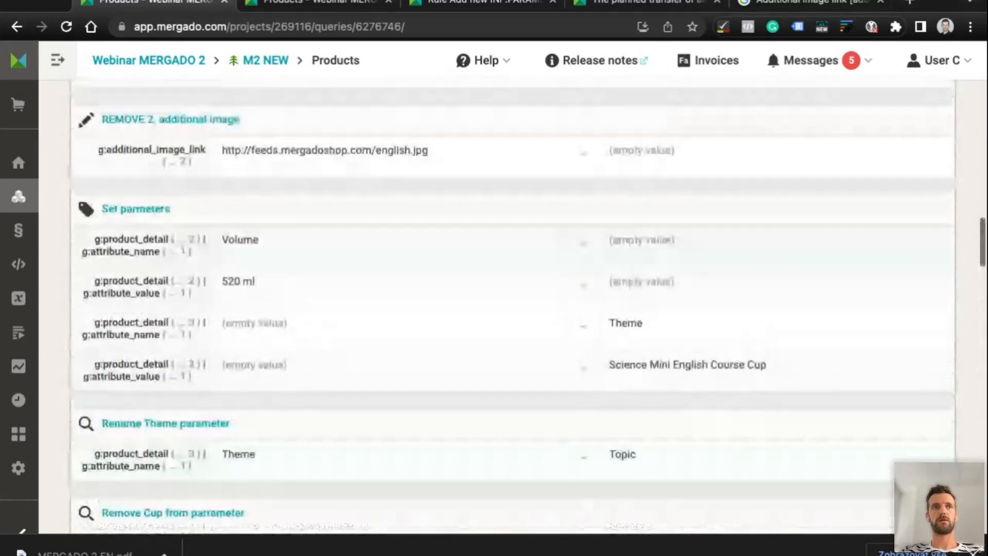
scroll(242, 240, down, 10)
scroll(100, 242, up, 1)
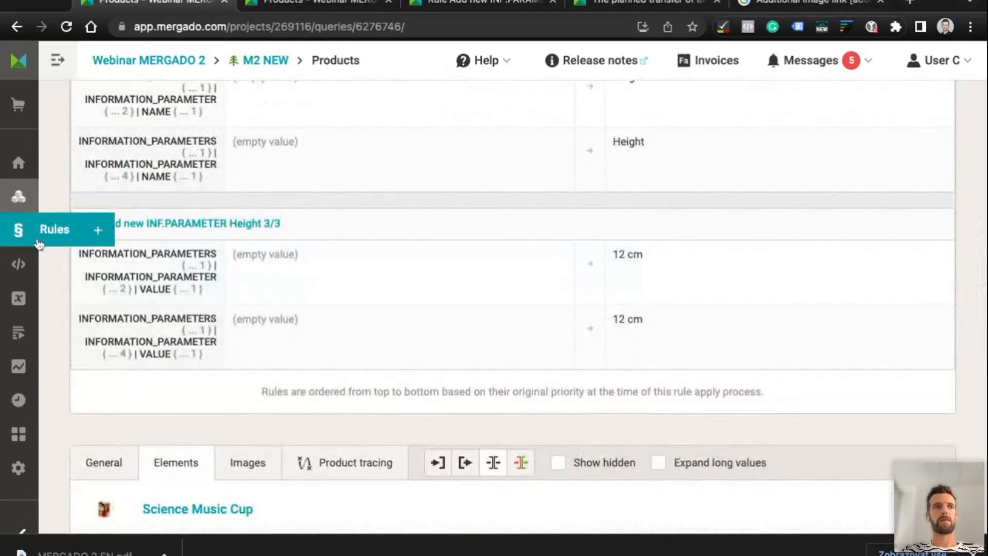
Open the rules list and check the order of the Copy entire structure and Add new INF.PARAMETER Height rules
click(19, 232)
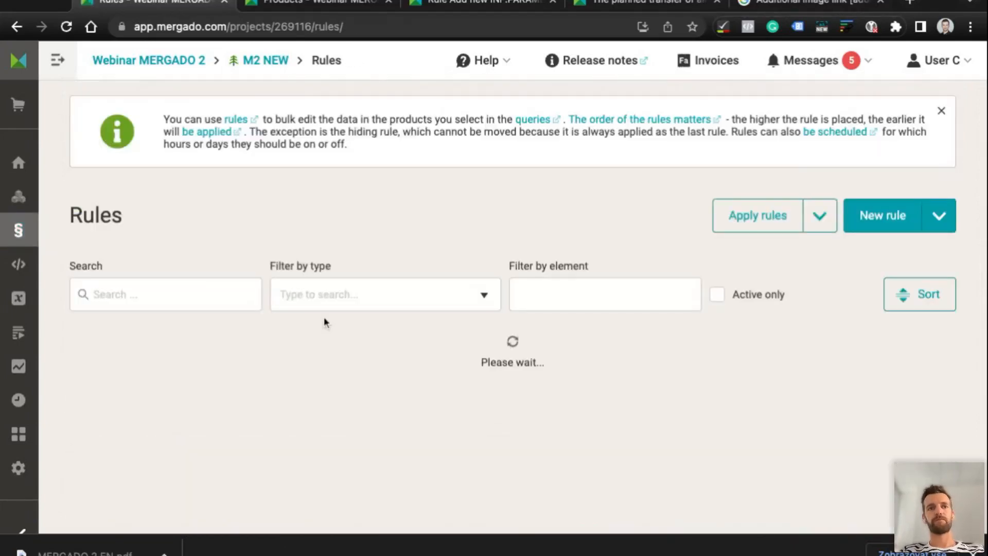
scroll(324, 320, down, 5)
scroll(324, 322, down, 3)
scroll(110, 236, up, 1)
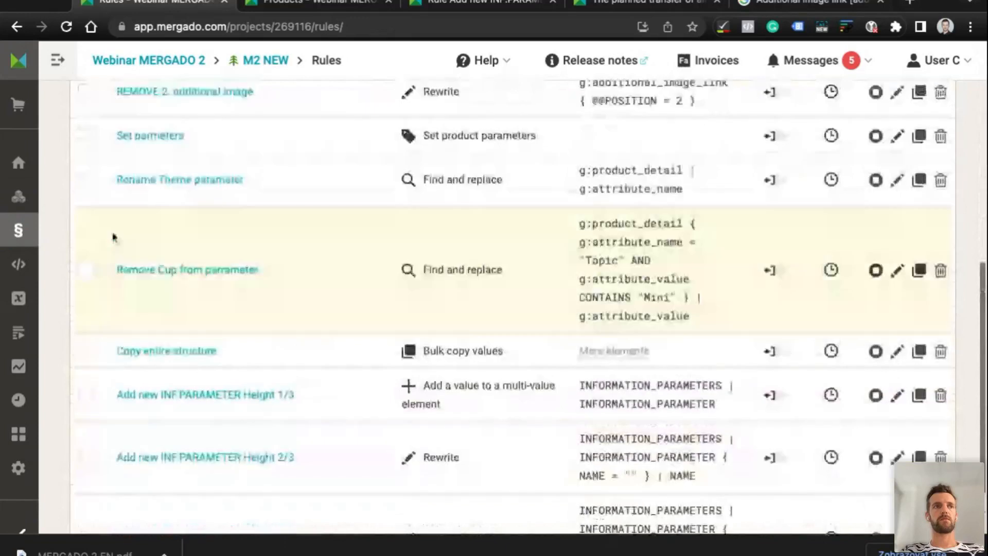
Reopen the product list and match the first product's Height parameter NAME and VALUE elements with their output contents
click(19, 196)
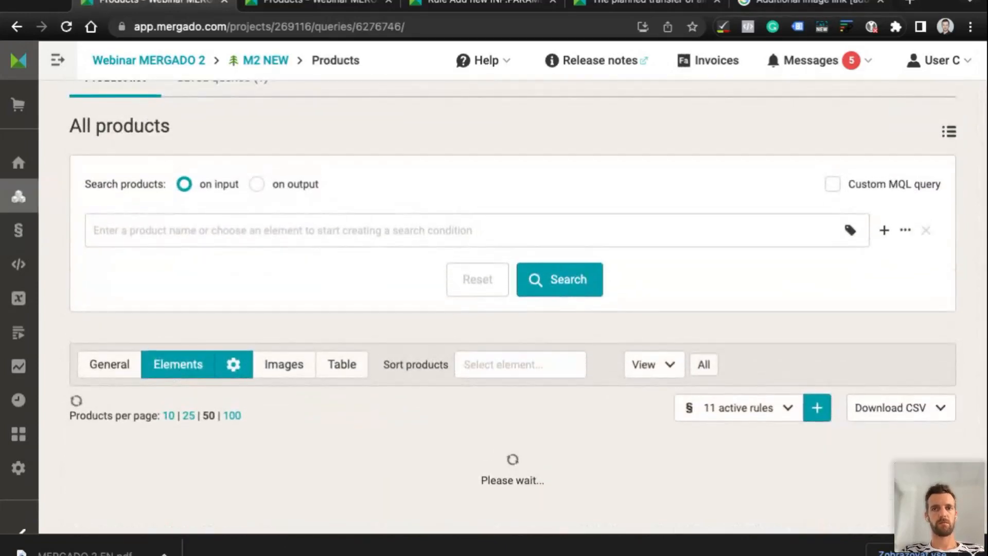
scroll(513, 309, down, 15)
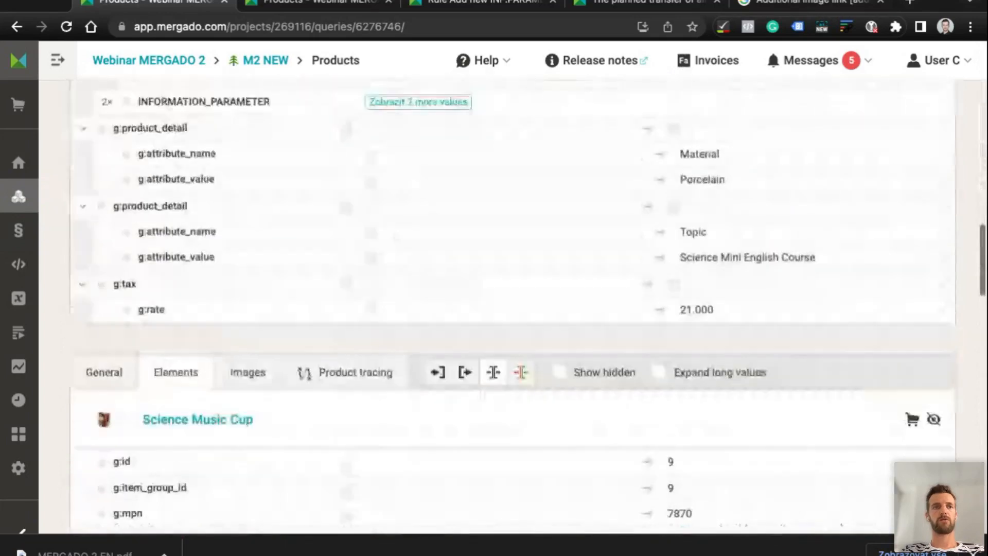
scroll(666, 428, up, 2)
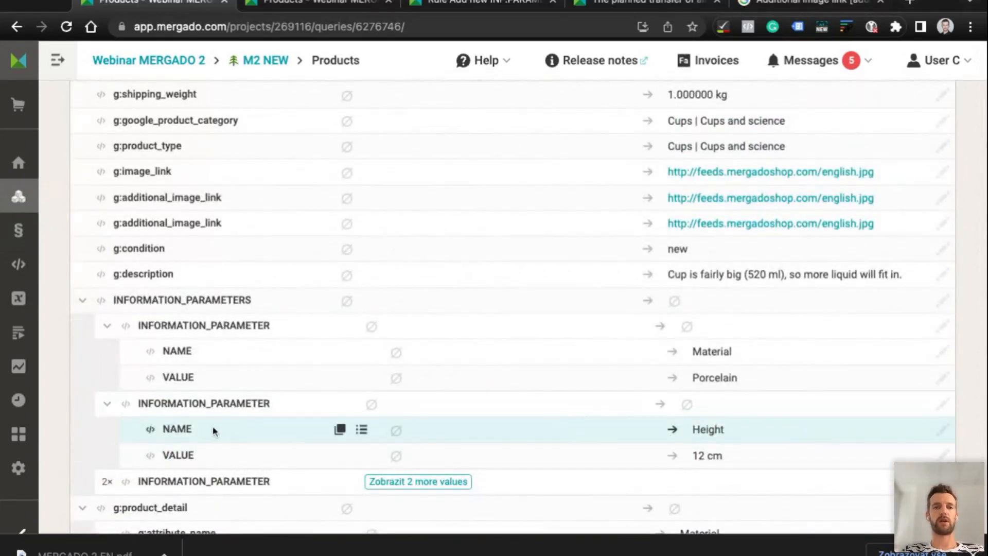
double_click(179, 427)
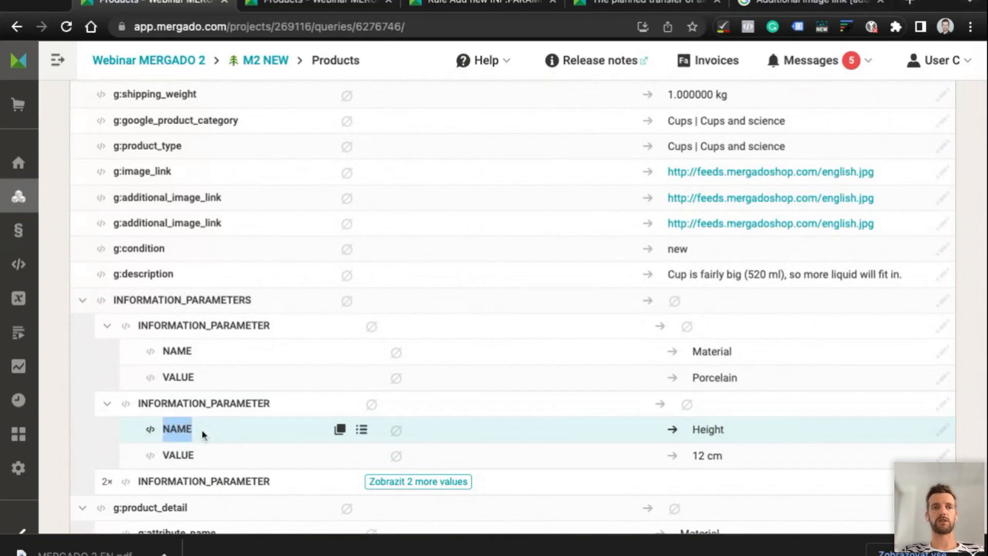
click(204, 434)
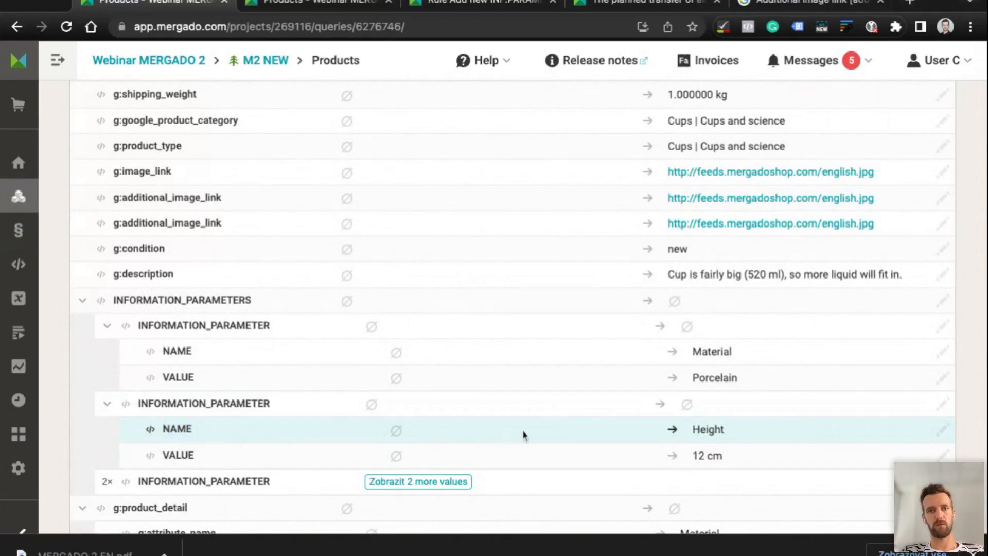
double_click(706, 430)
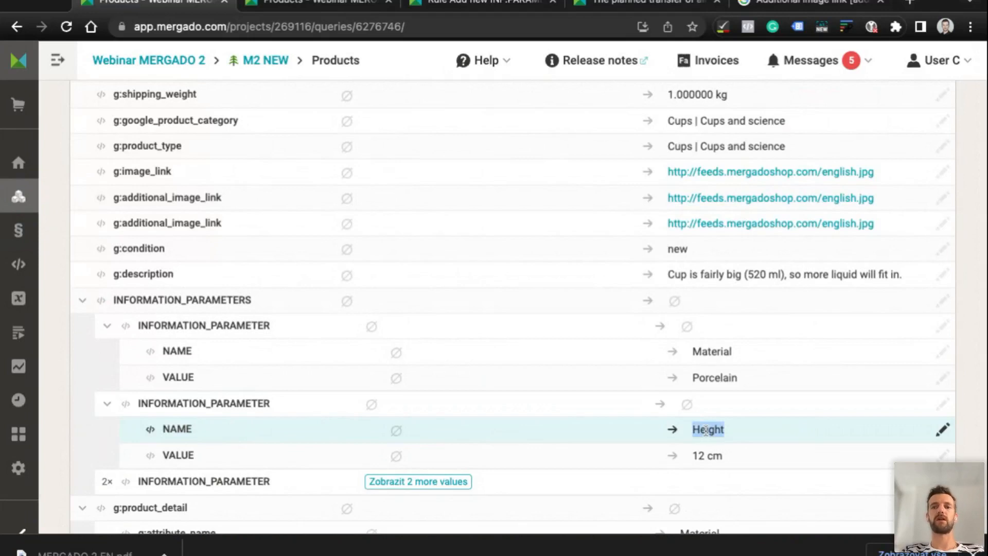
double_click(178, 455)
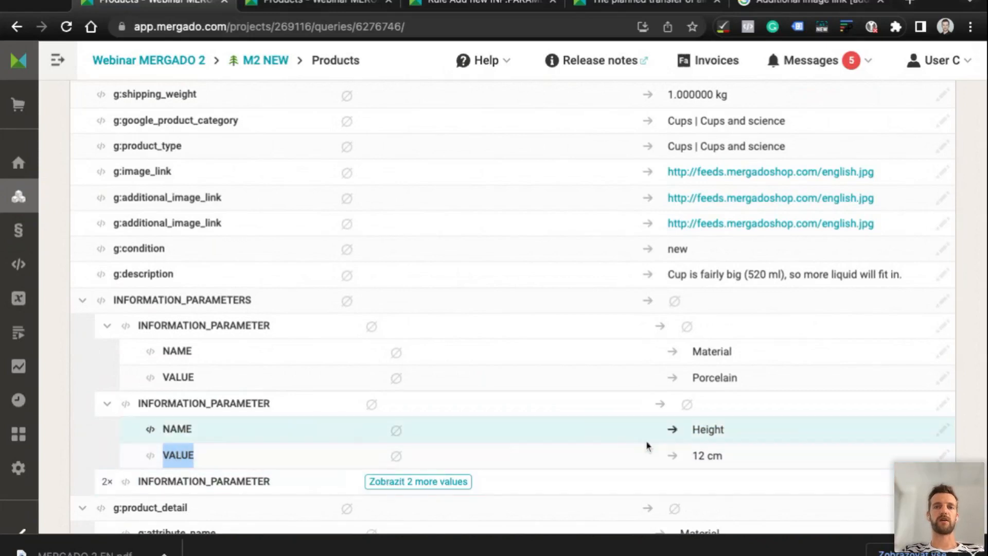
double_click(708, 430)
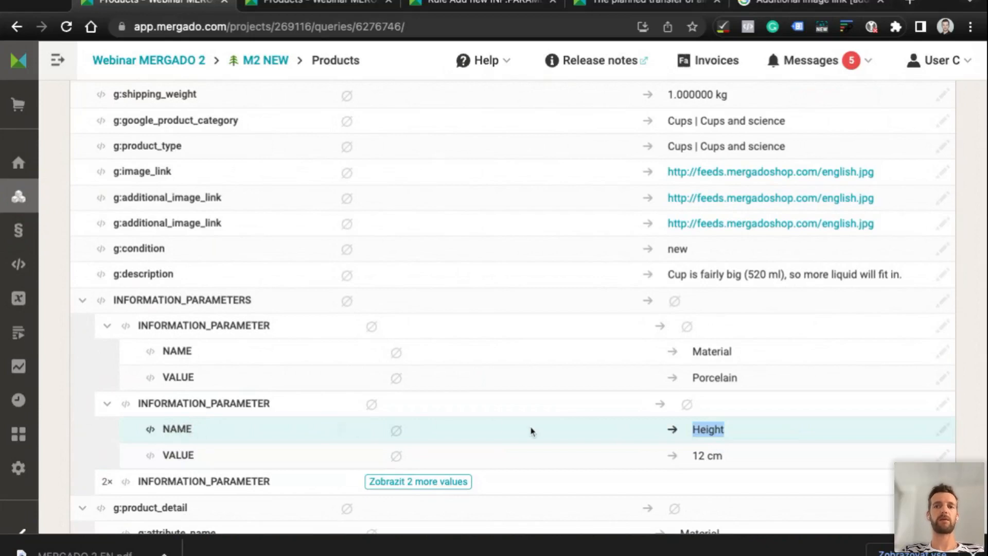
double_click(178, 455)
triple_click(699, 455)
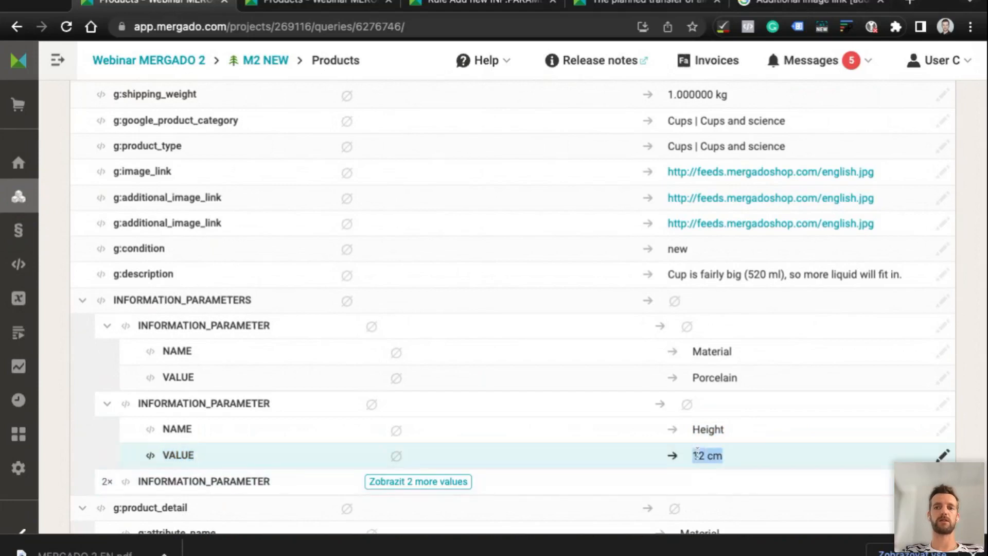
scroll(697, 454, down, 1)
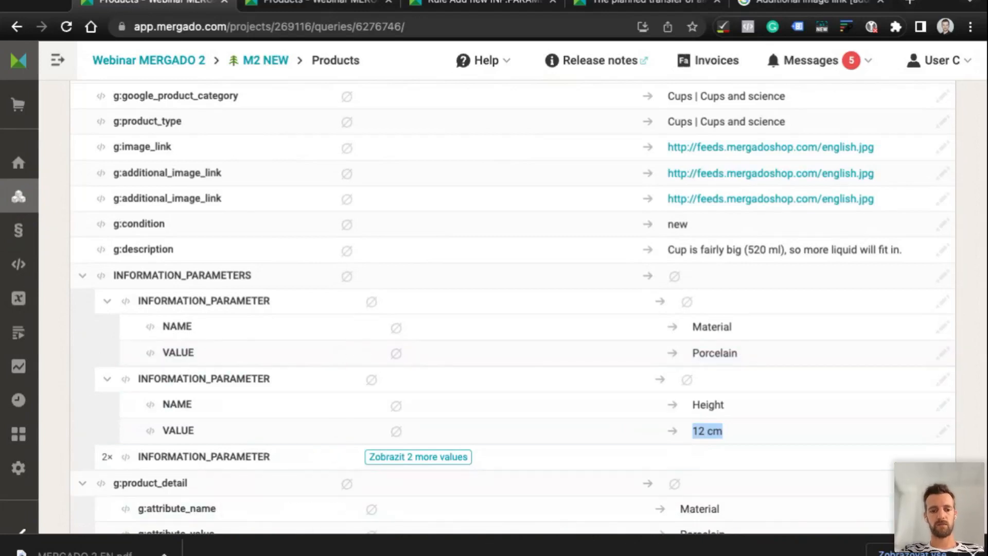
Start a new rule of the type Set shipping rates and name it "Set shiiping rates"
key(super+Tab)
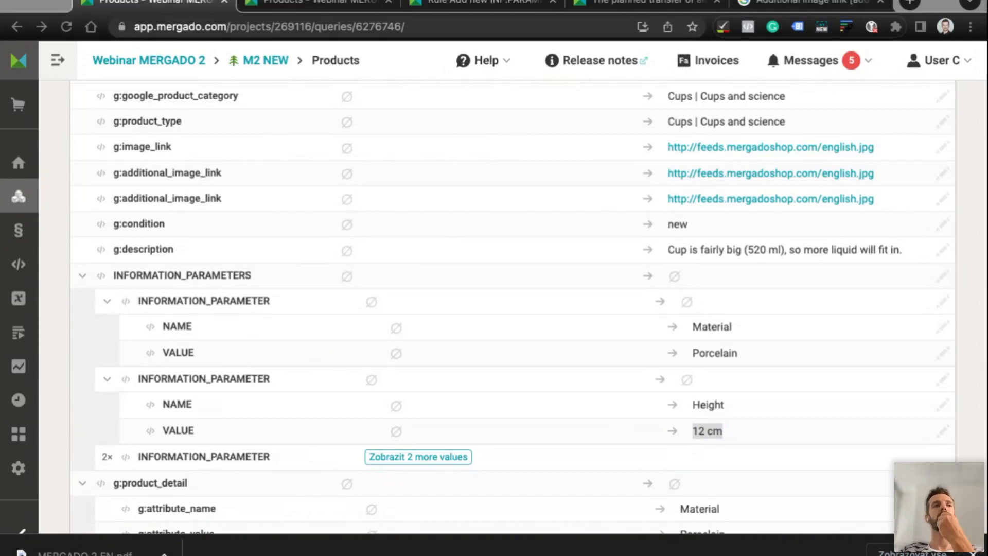
click(18, 196)
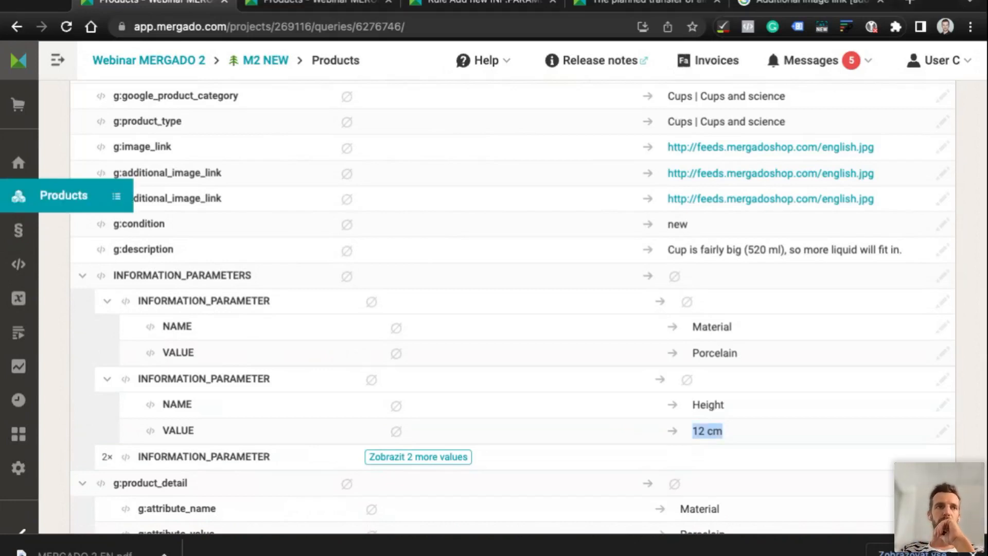
click(95, 232)
scroll(349, 336, down, 5)
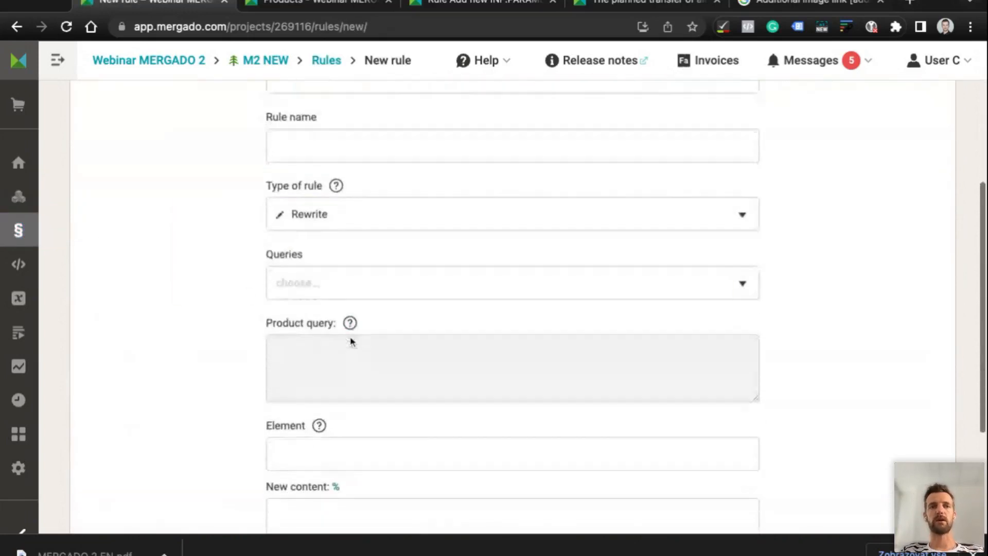
click(324, 215)
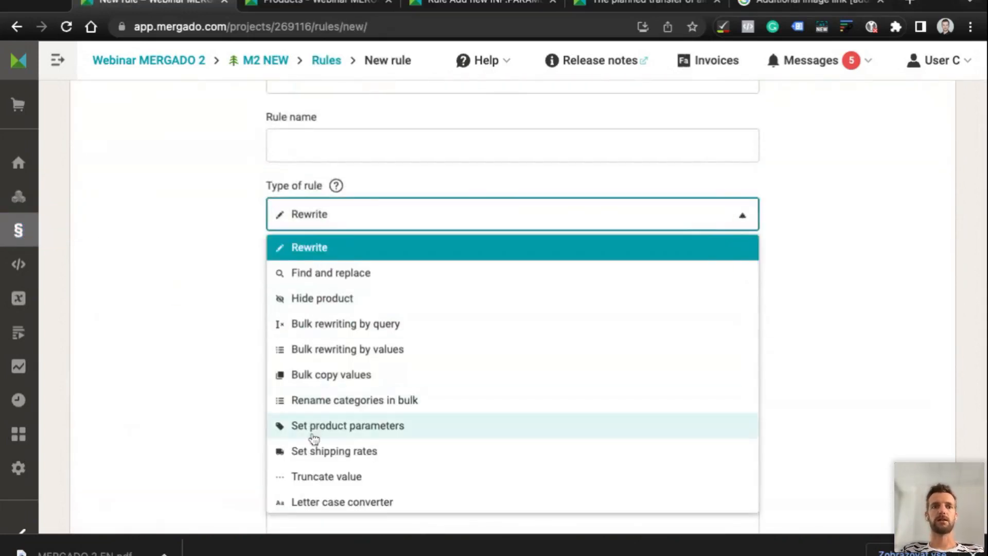
click(314, 452)
click(345, 151)
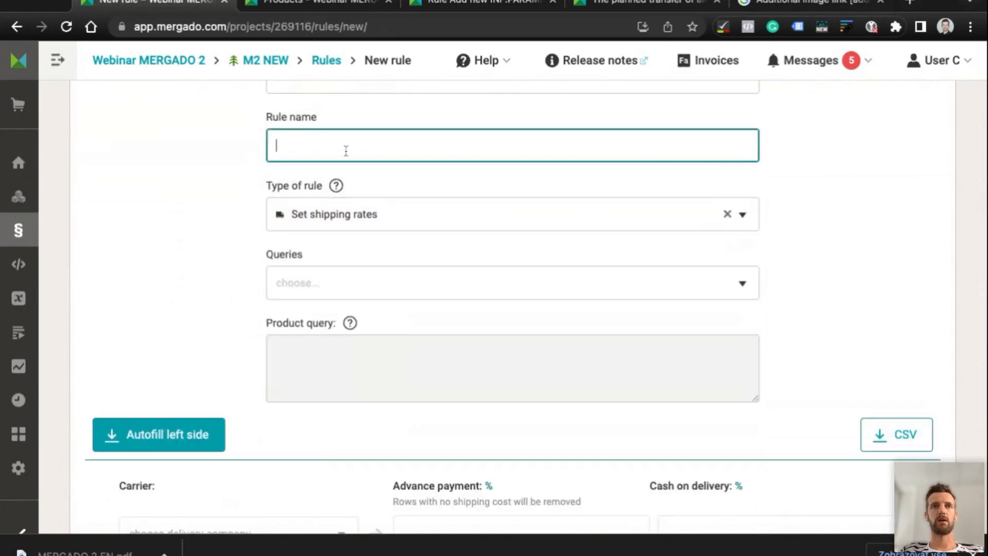
text(Set shiiping)
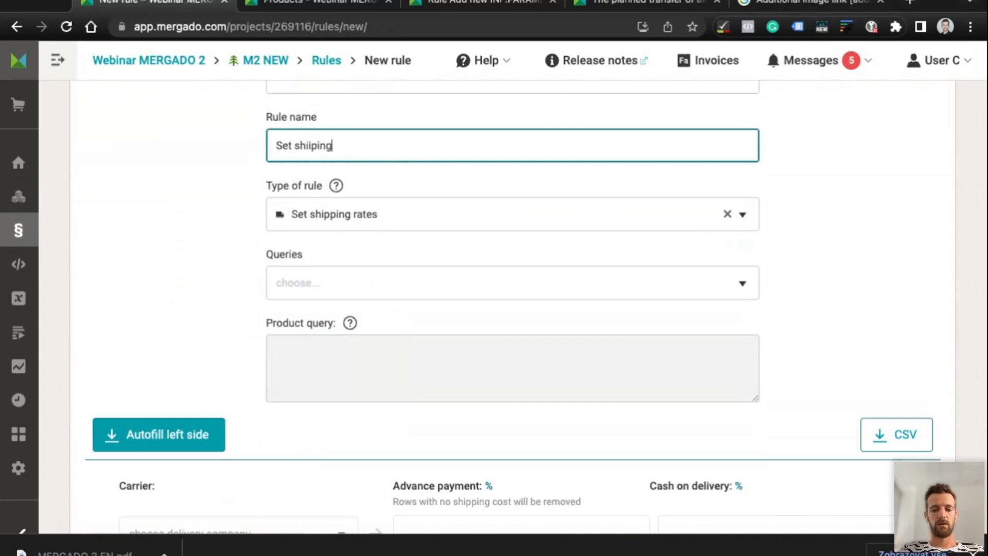
text( rates)
scroll(239, 242, down, 1)
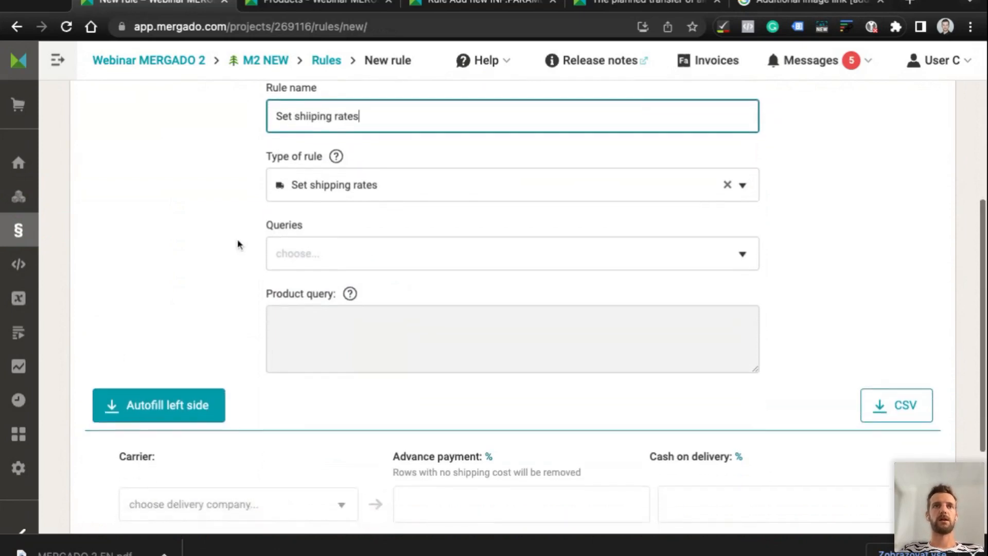
Correct the new rule's name to "Set shipping rates" and assign the All products query to it
click(312, 116)
key(BackSpace)
text(p)
click(282, 253)
click(286, 263)
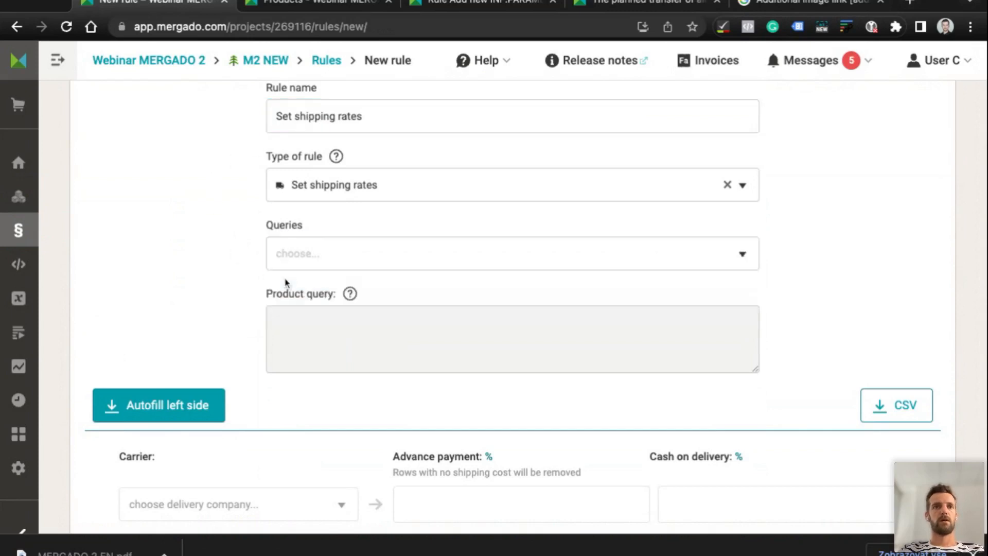
click(286, 264)
click(282, 289)
click(178, 288)
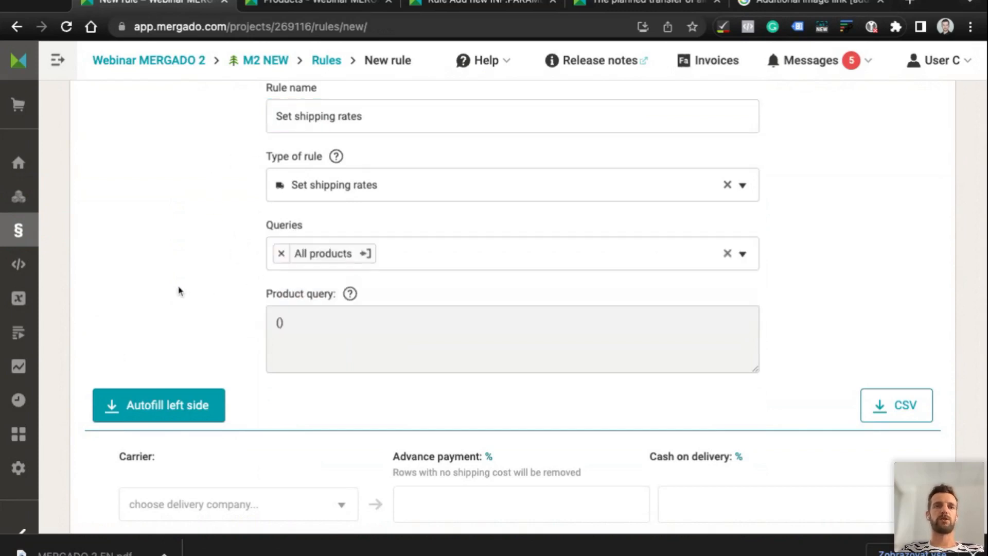
Add DHL and FedEx as the first two carriers of the shipping rates rule
scroll(196, 386, down, 4)
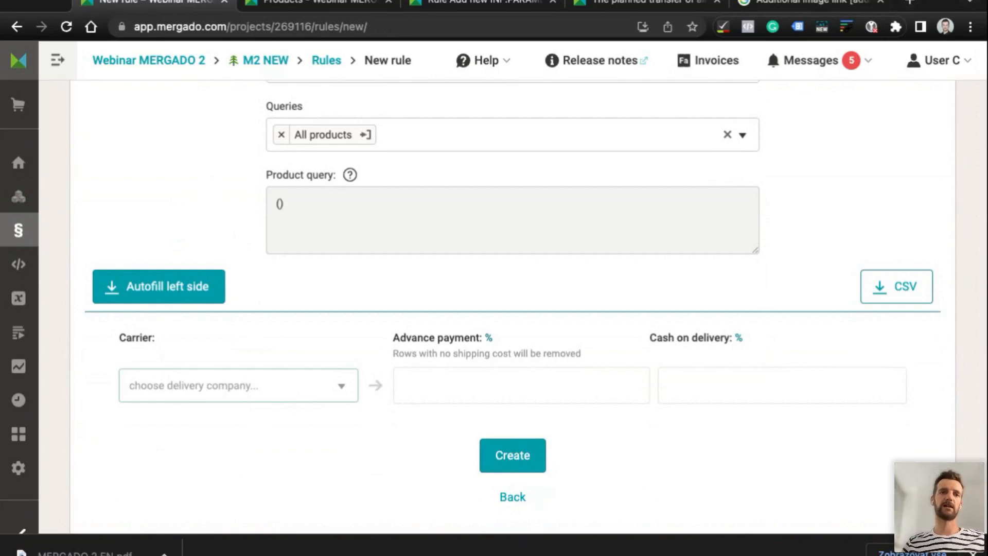
click(206, 386)
click(186, 470)
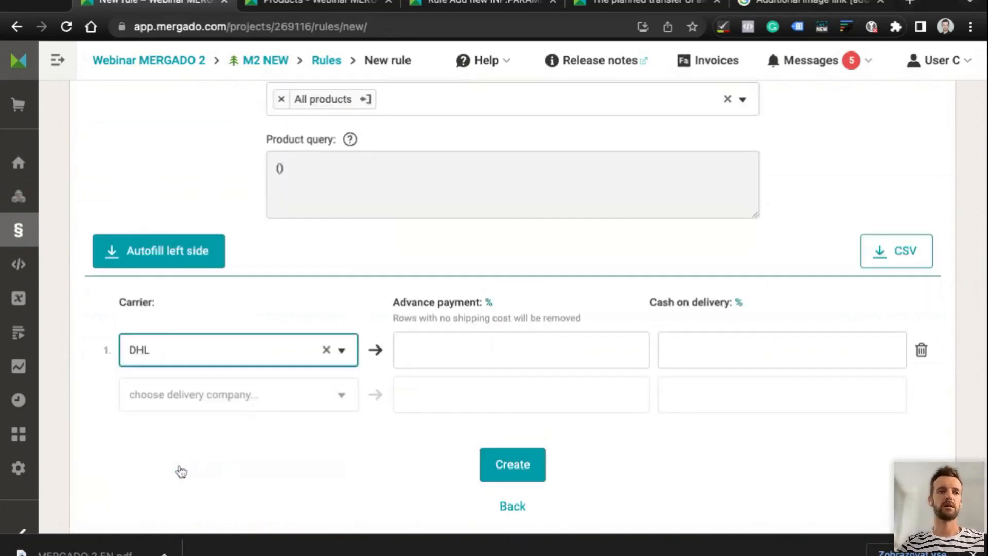
click(189, 397)
scroll(208, 390, down, 2)
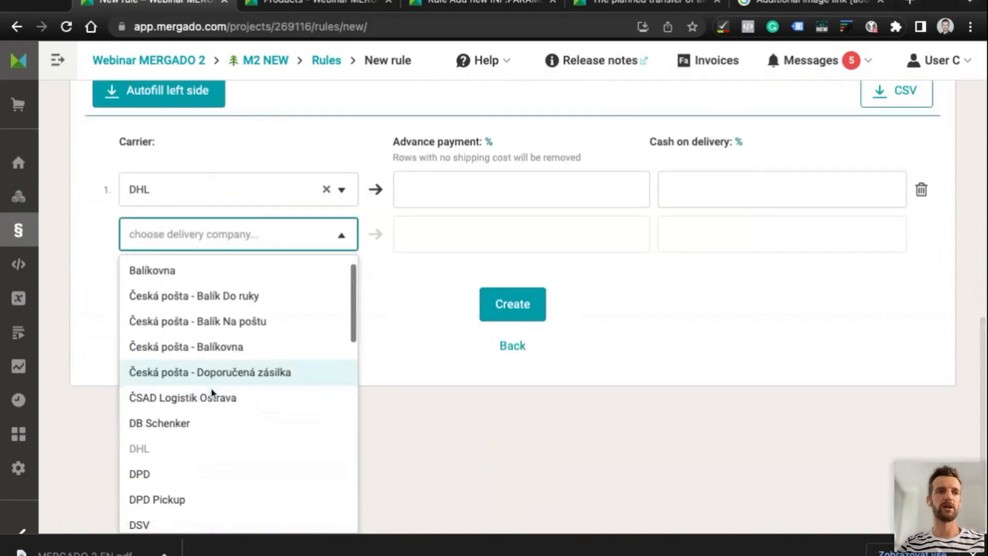
click(148, 473)
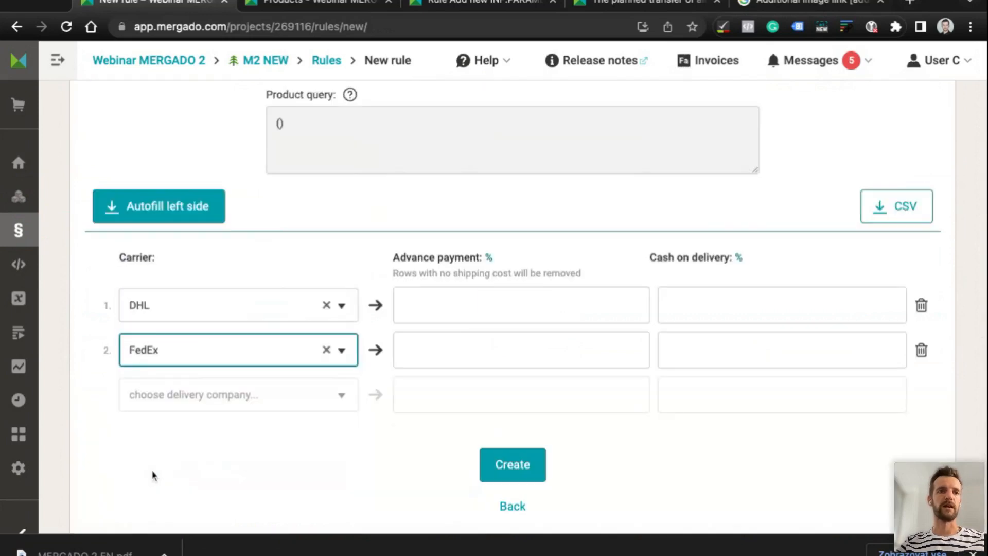
Add GLS and UPS as the third and fourth carriers of the rule
click(168, 395)
scroll(194, 427, down, 6)
scroll(196, 429, down, 1)
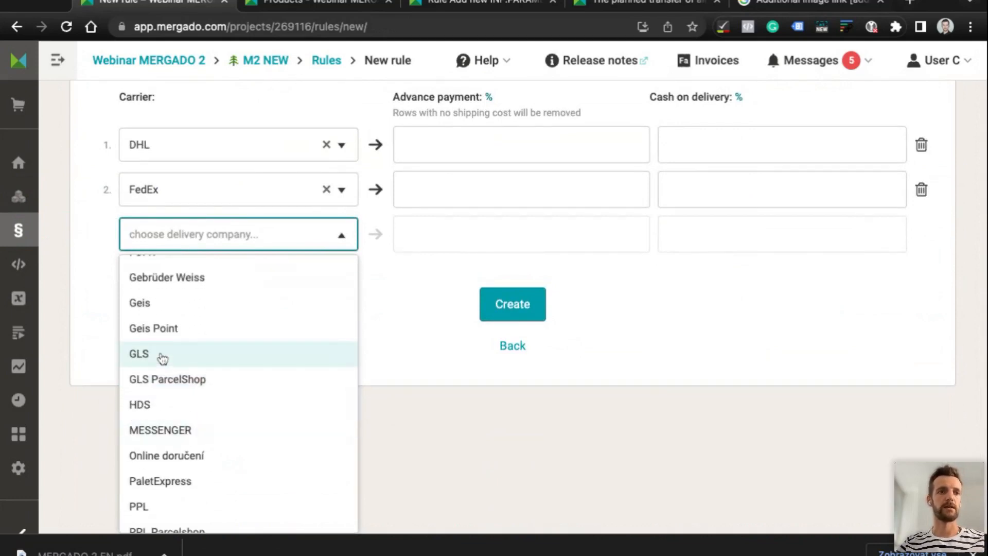
click(162, 359)
click(184, 405)
scroll(177, 446, down, 3)
scroll(176, 446, down, 10)
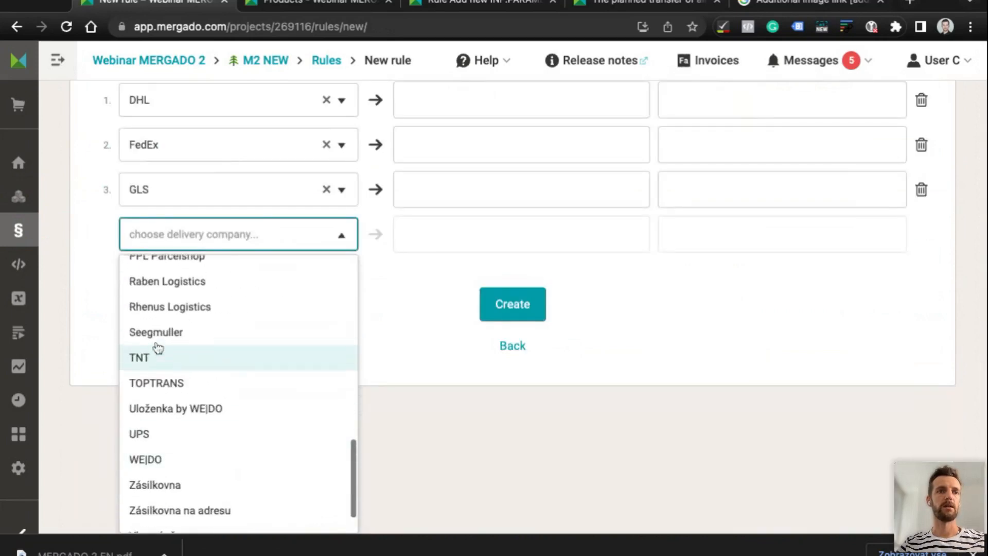
scroll(158, 348, down, 1)
click(140, 401)
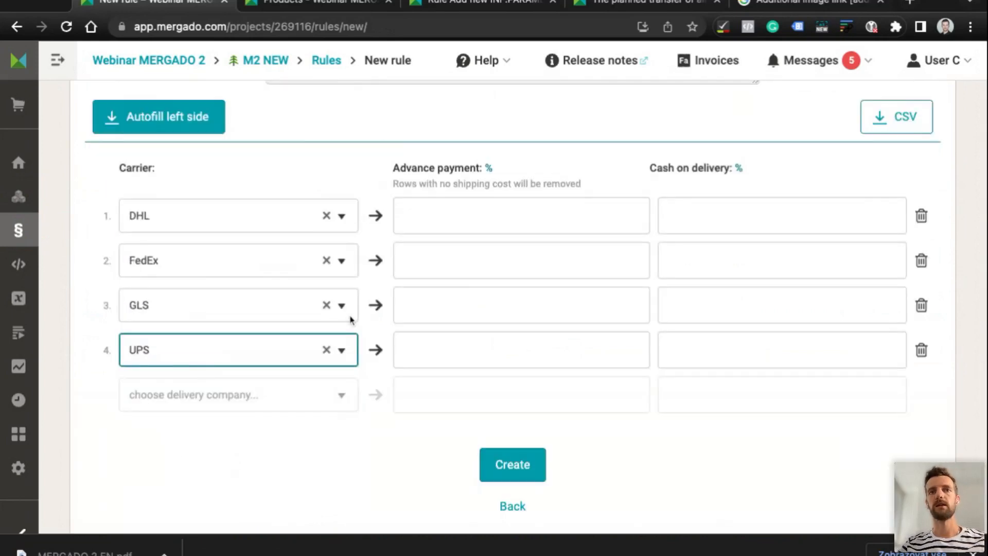
Set the rates for both DHL and FedEx to 100 for advance payment and 120 for cash on delivery
click(487, 222)
scroll(488, 222, up, 1)
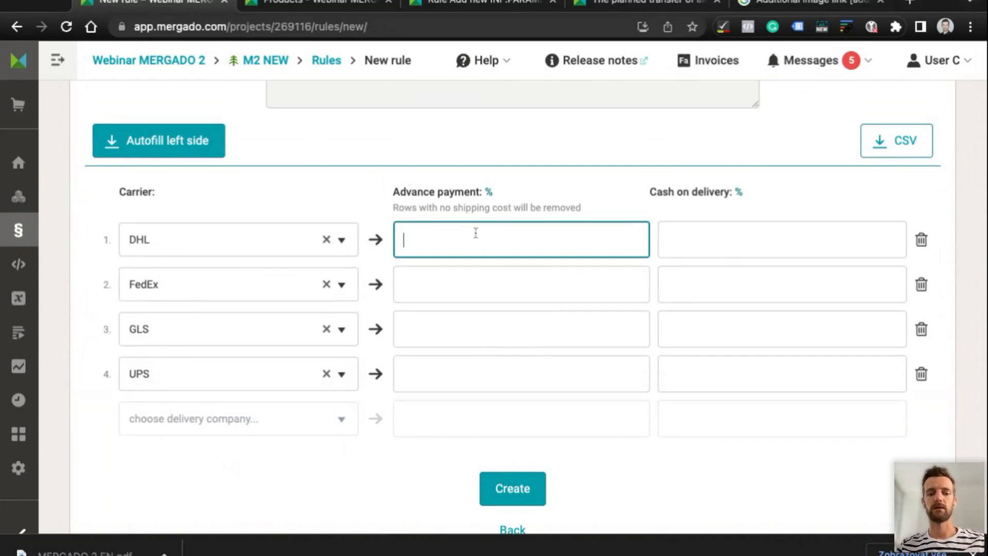
text(120)
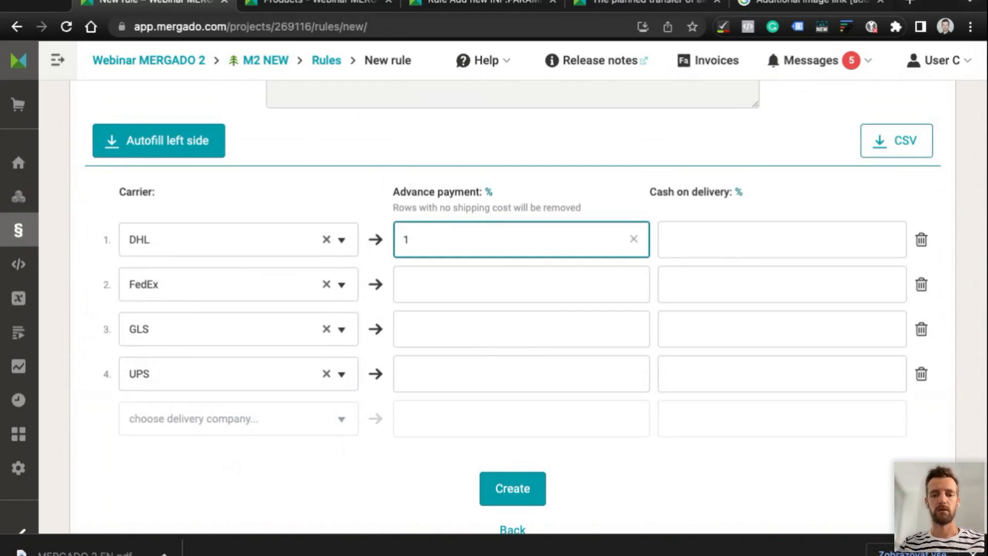
key(Tab)
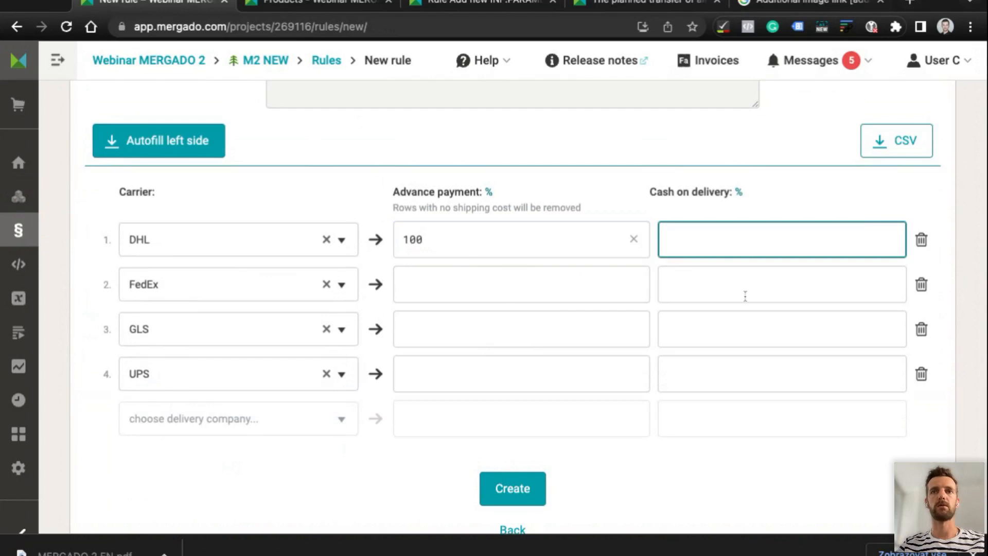
text(120)
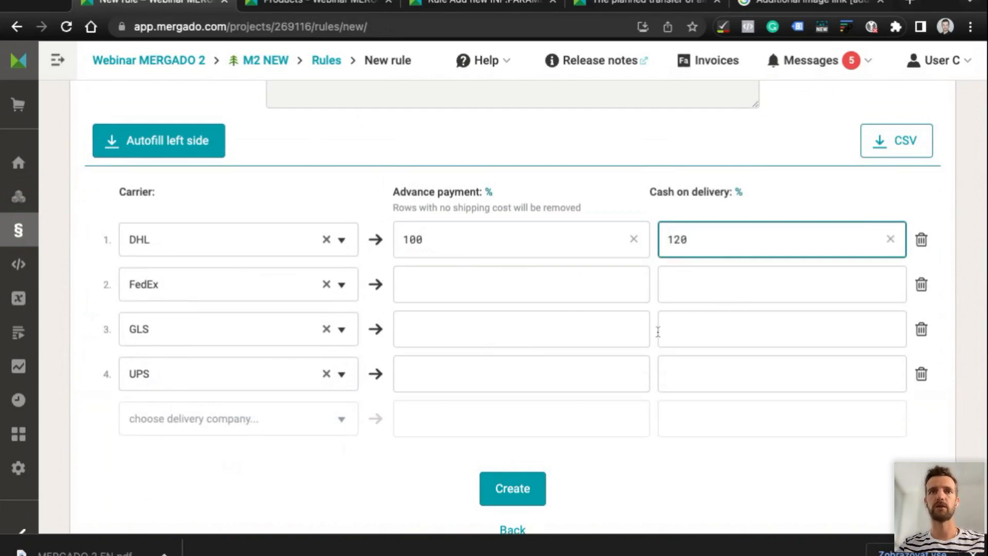
click(512, 286)
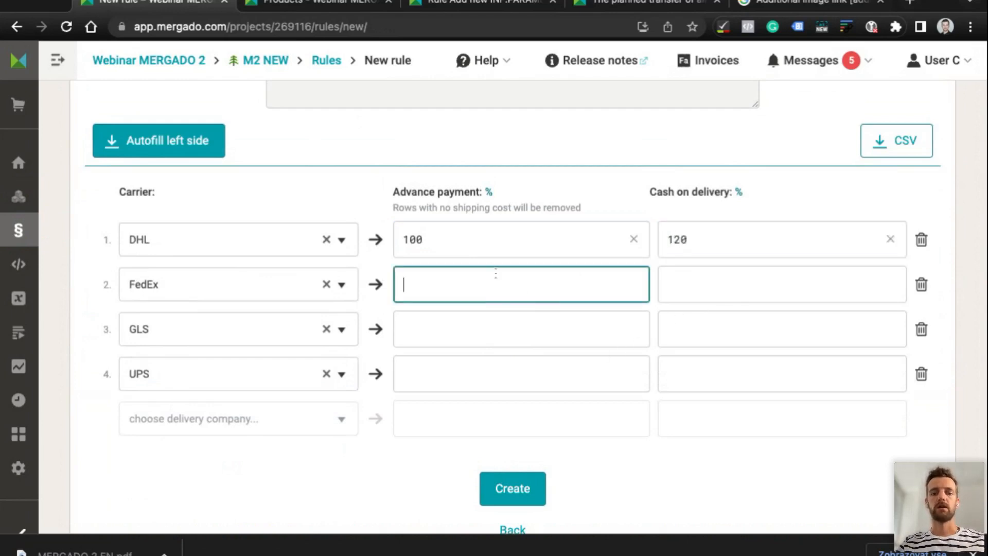
key(Tab)
text(120)
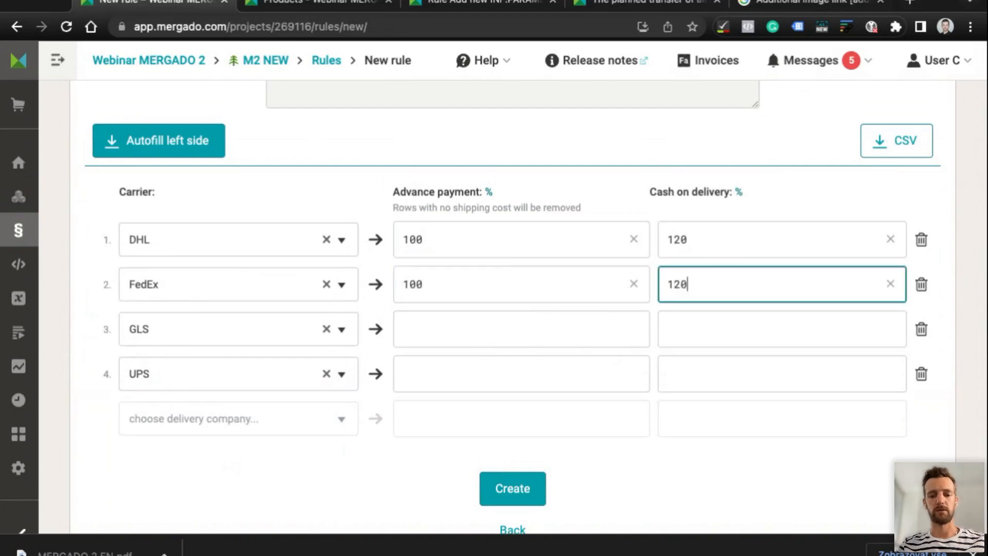
Set the GLS rates to 110 for advance payment and 130 for cash on delivery
click(444, 320)
text(110)
key(Tab)
text(130)
Set the UPS rates to 130 for advance payment and 150 for cash on delivery, and create the rule
click(437, 375)
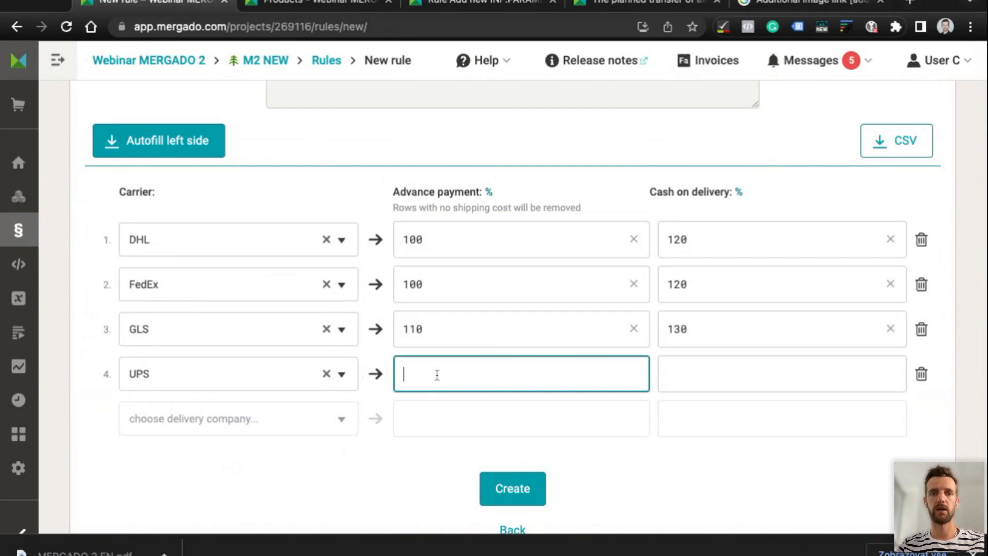
key(Tab)
text(1)
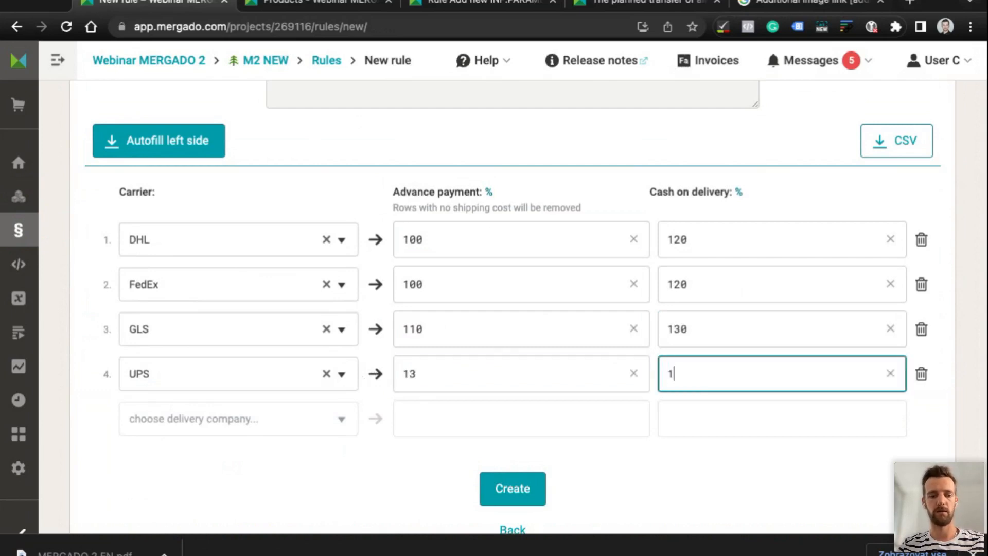
click(461, 374)
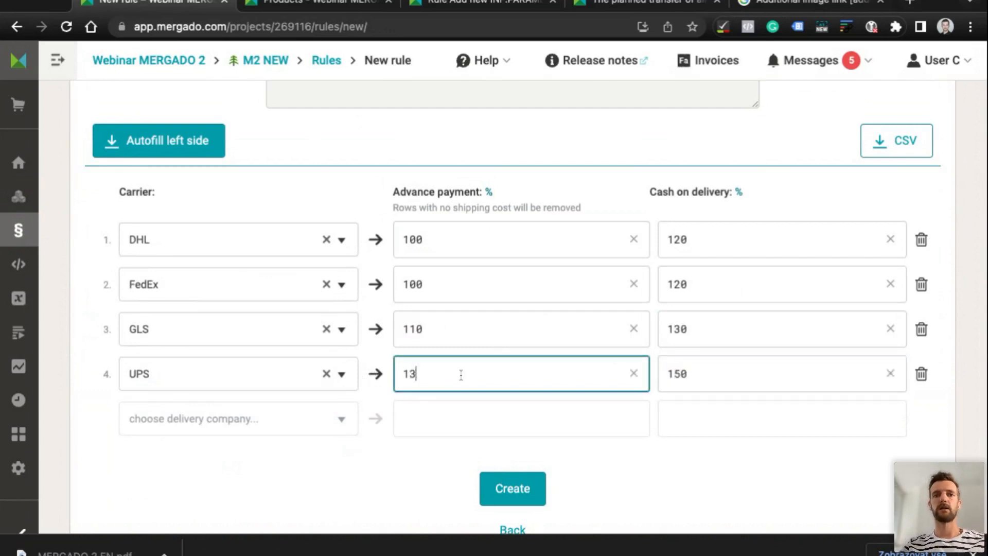
click(515, 476)
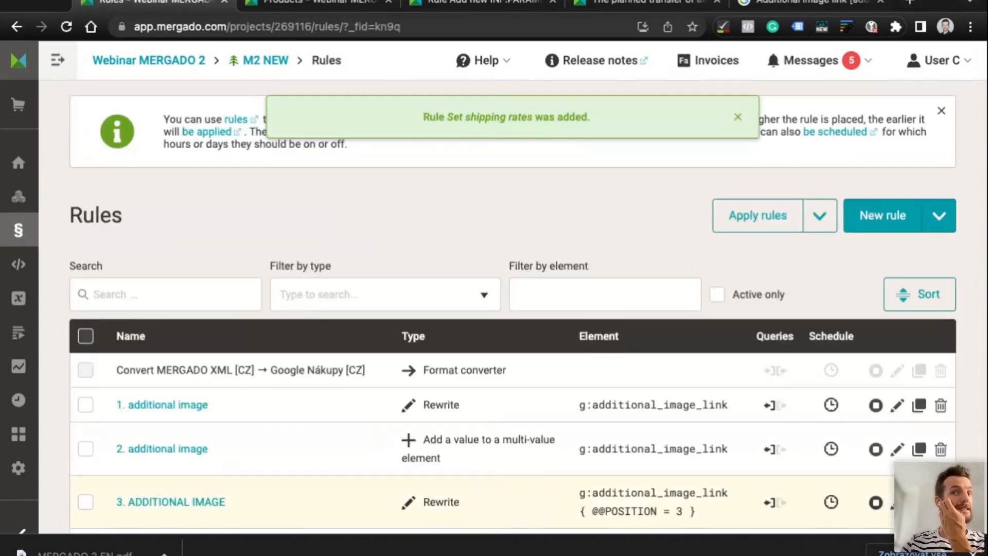
Apply all rules to the M2 NEW export, including the new Set shipping rates rule
scroll(518, 429, down, 3)
scroll(517, 429, up, 3)
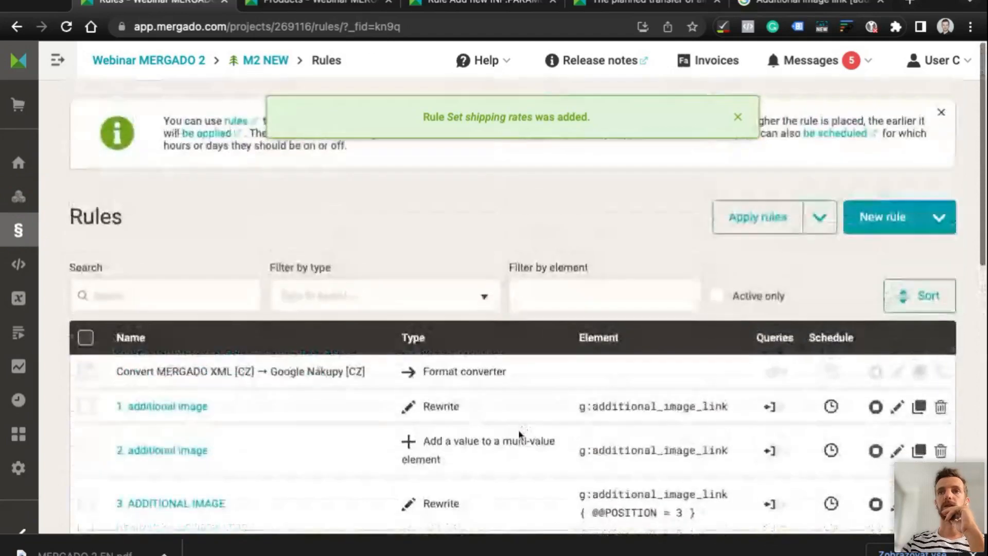
click(820, 216)
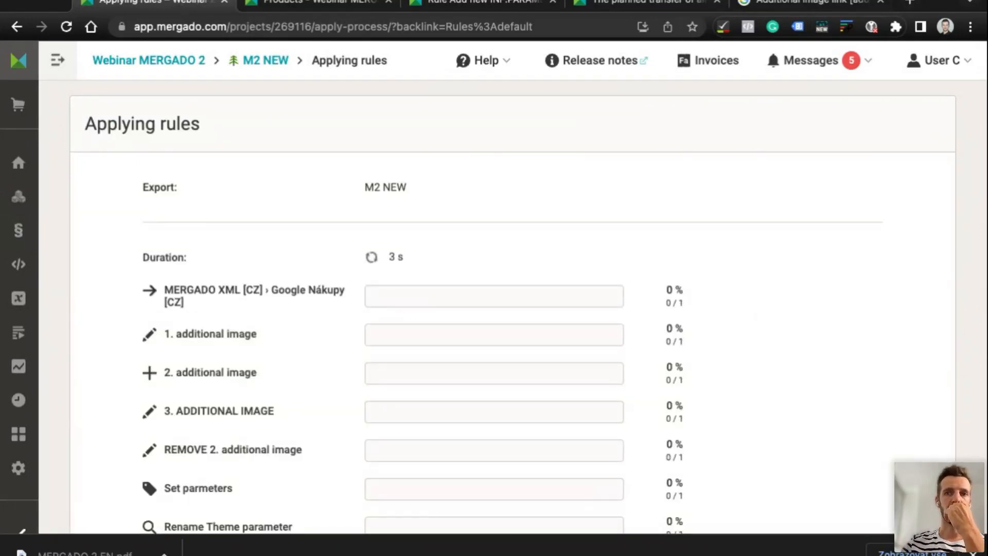
scroll(295, 227, down, 9)
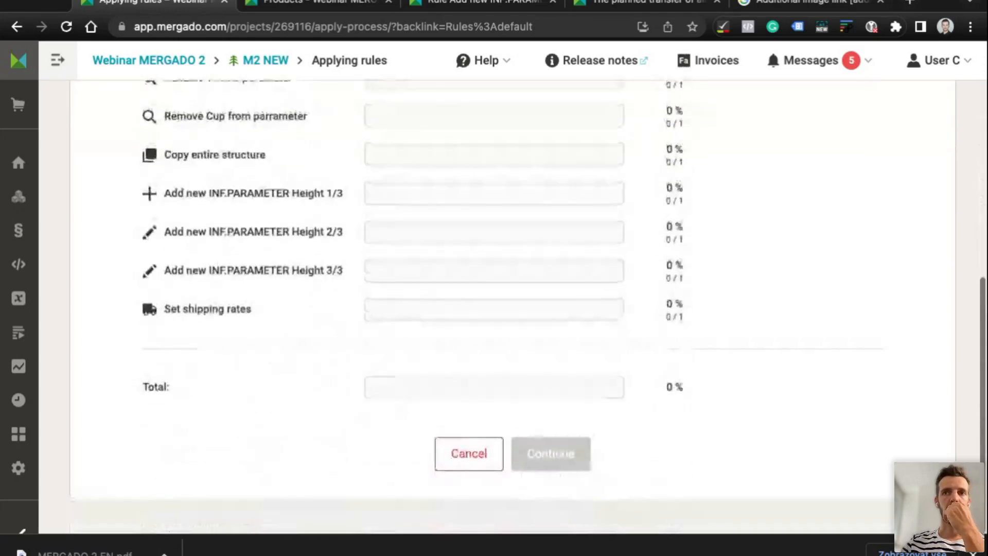
Open the product list and expand the hidden g:shipping values of the Science Mini English Course Cup
click(17, 206)
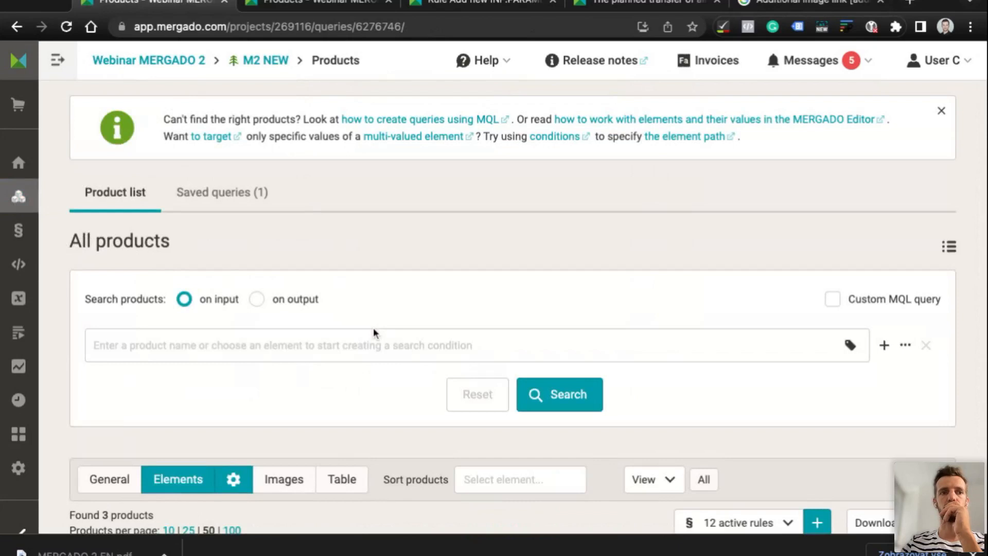
scroll(372, 329, down, 15)
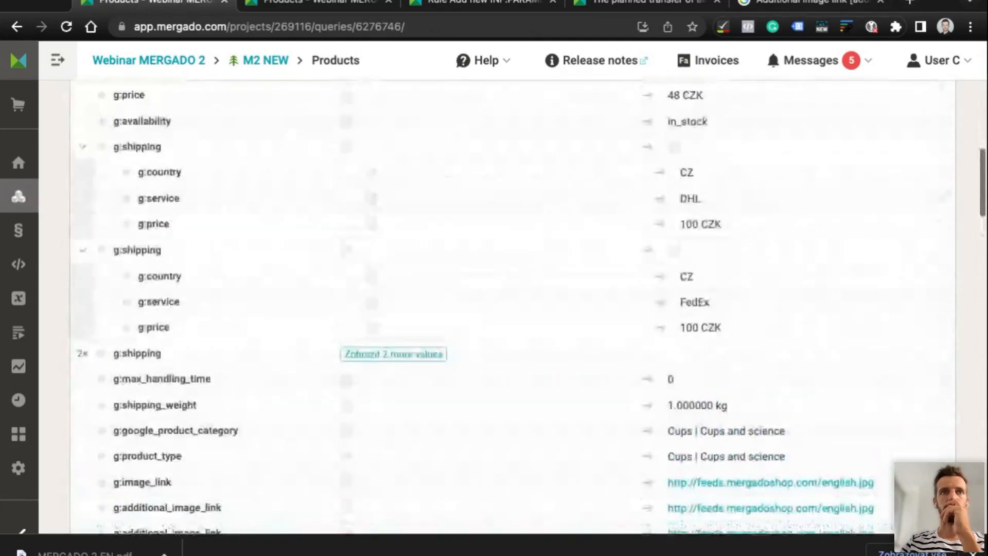
scroll(309, 332, up, 1)
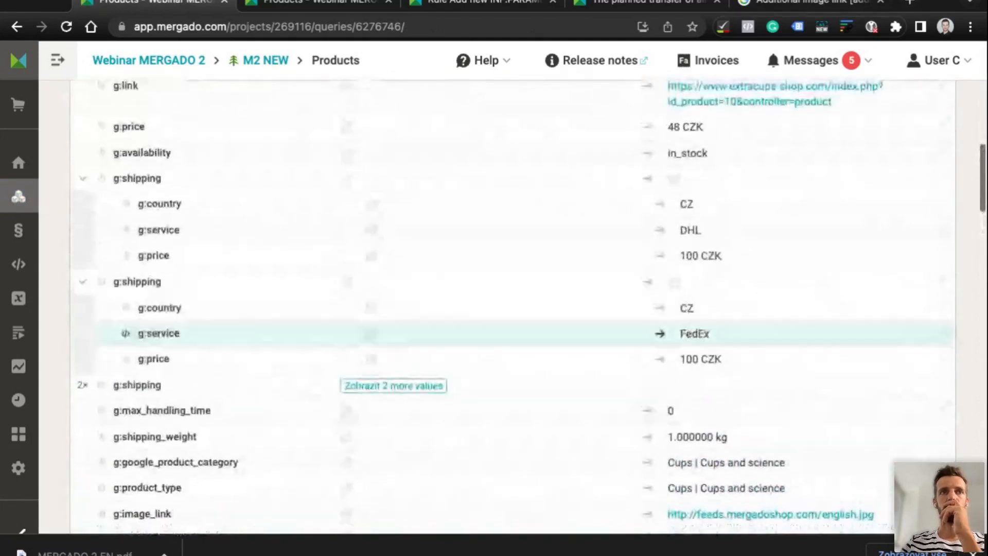
double_click(115, 179)
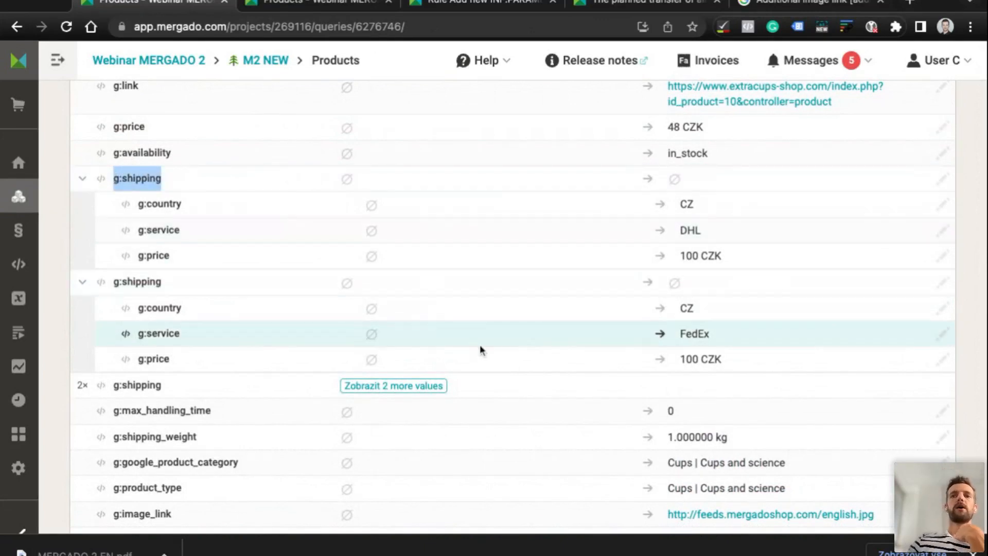
click(421, 386)
scroll(422, 391, down, 3)
scroll(422, 391, up, 1)
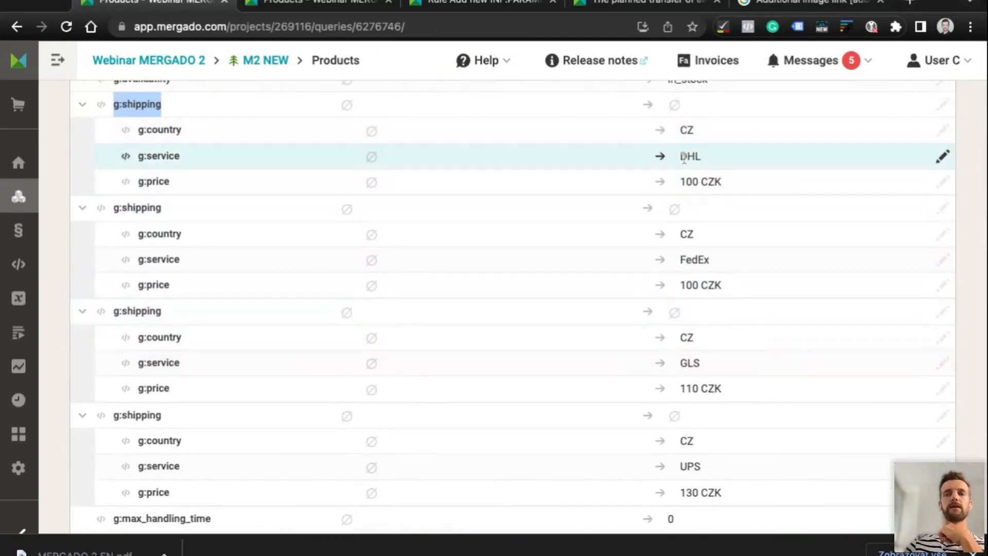
Check the output g:country, g:service and g:price values for the DHL, FedEx, GLS and UPS g:shipping elements
double_click(684, 156)
click(690, 261)
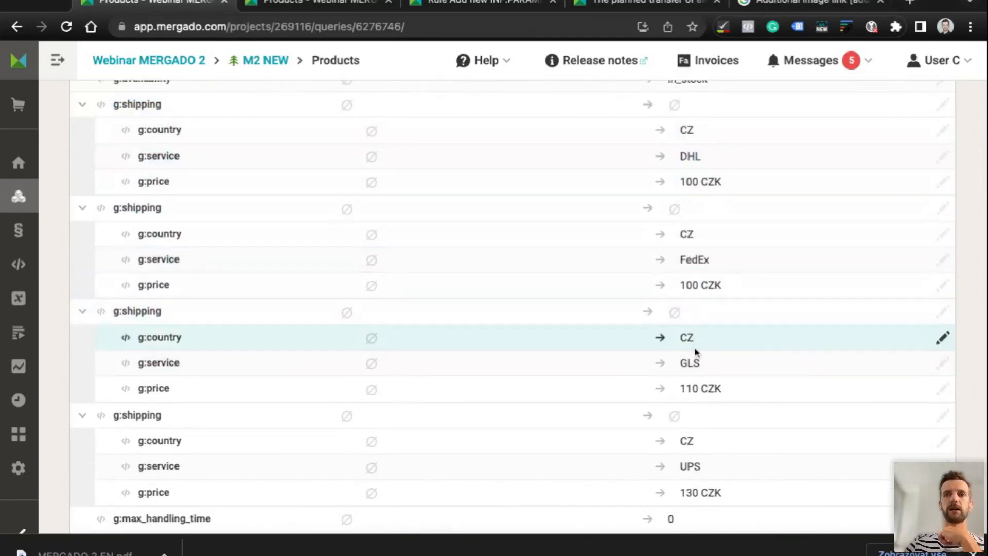
double_click(686, 468)
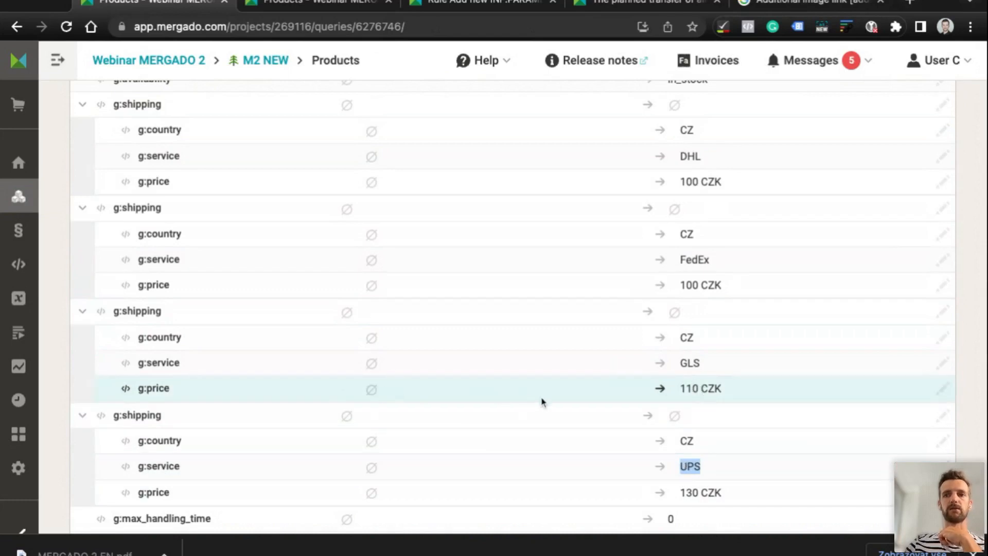
scroll(679, 388, up, 3)
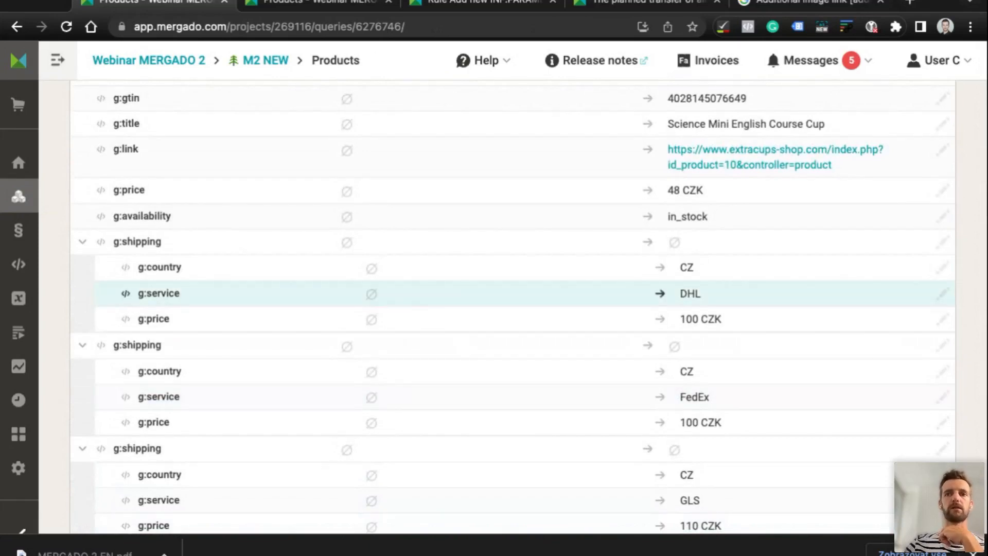
scroll(515, 309, down, 4)
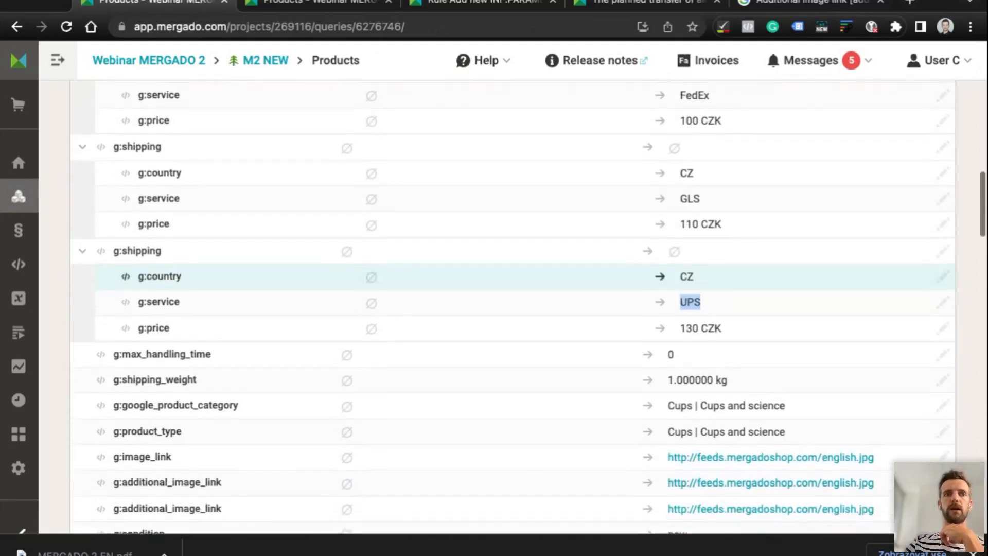
scroll(515, 309, up, 1)
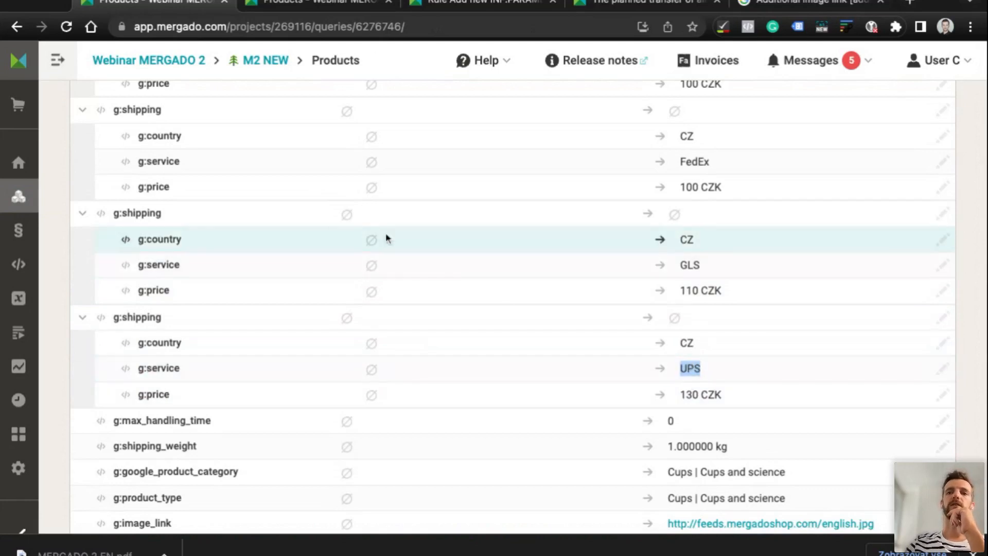
Open the Set shipping rates rule for editing and go to its carrier rate table
mouse_move(33, 233)
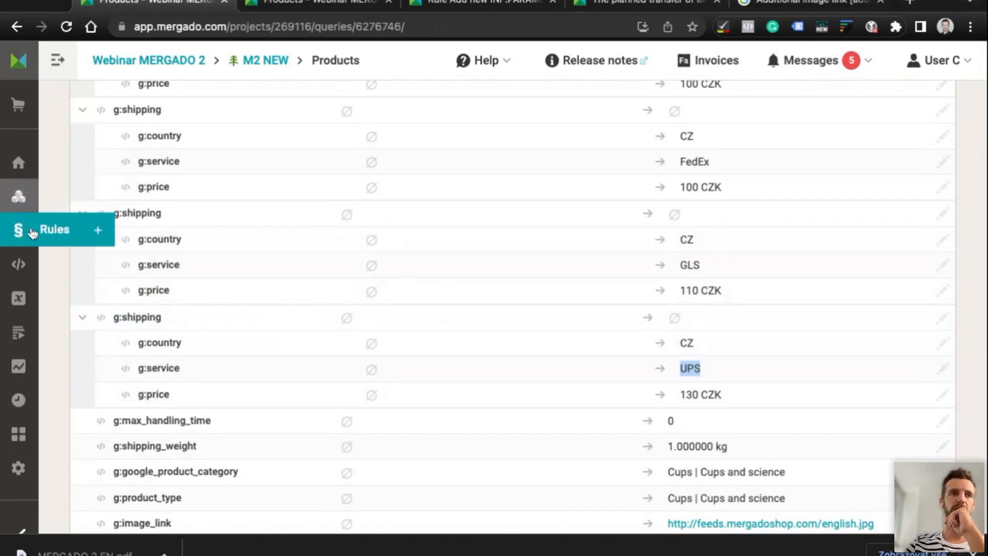
click(22, 232)
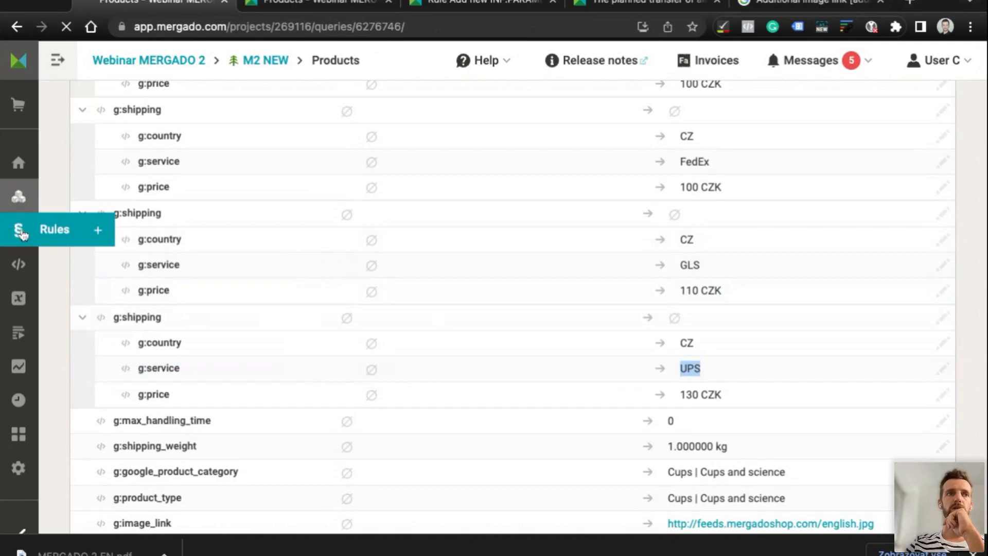
scroll(268, 399, down, 10)
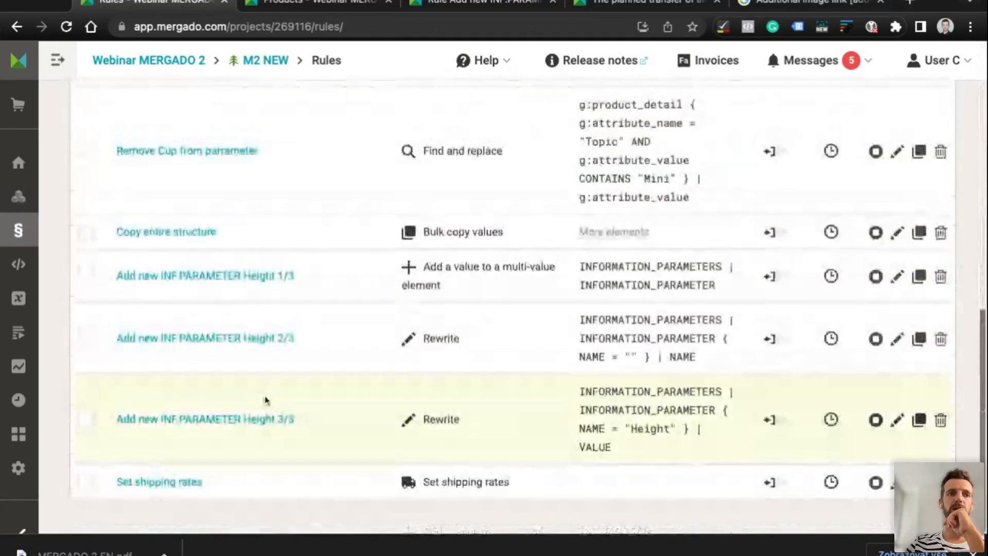
click(157, 481)
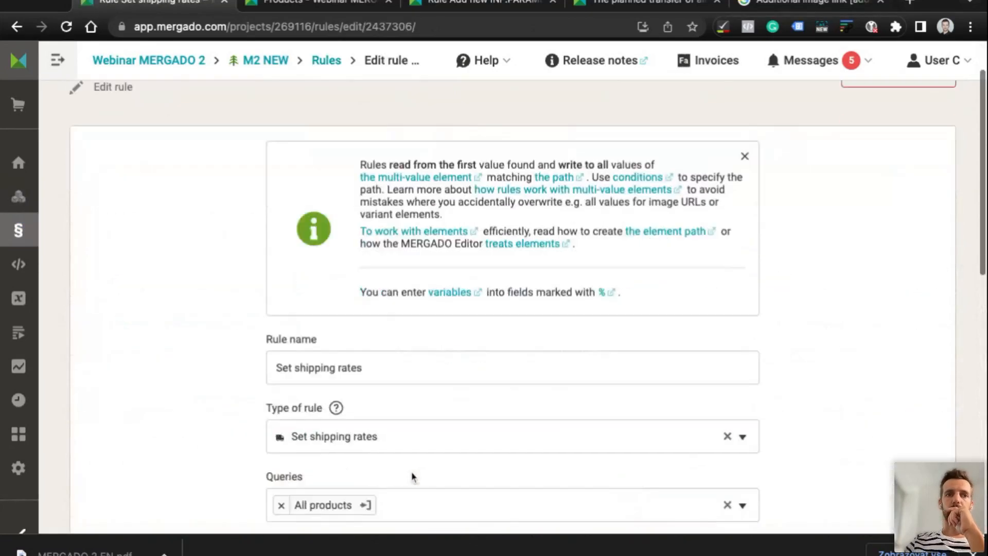
scroll(411, 476, down, 7)
scroll(335, 214, up, 4)
scroll(309, 309, down, 8)
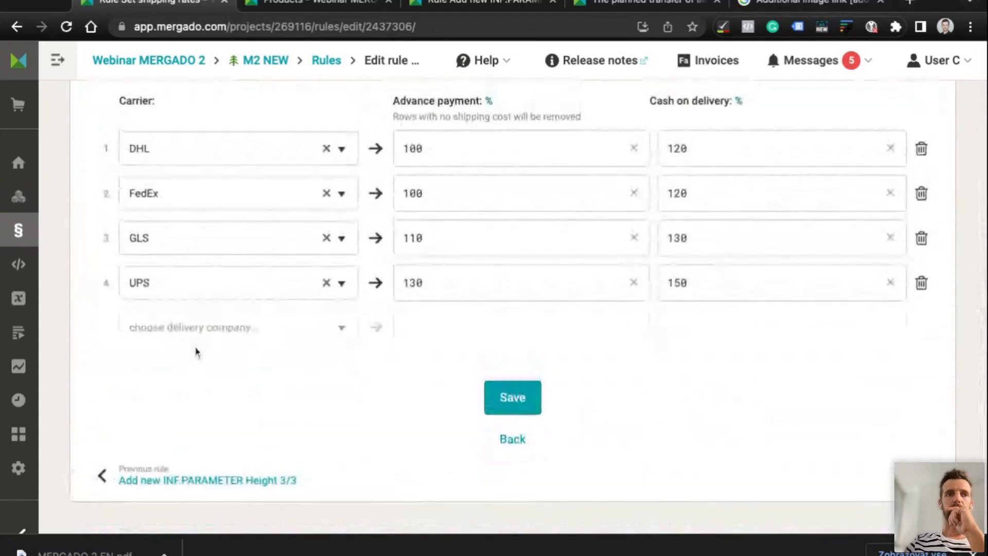
Browse the available delivery companies and try to enter TEST as a fifth carrier
click(195, 339)
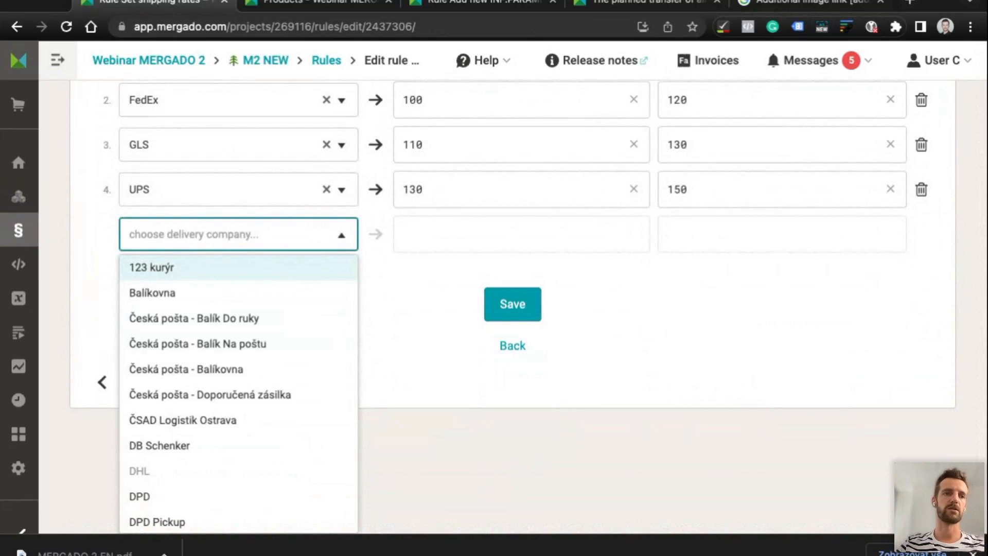
scroll(177, 456, down, 10)
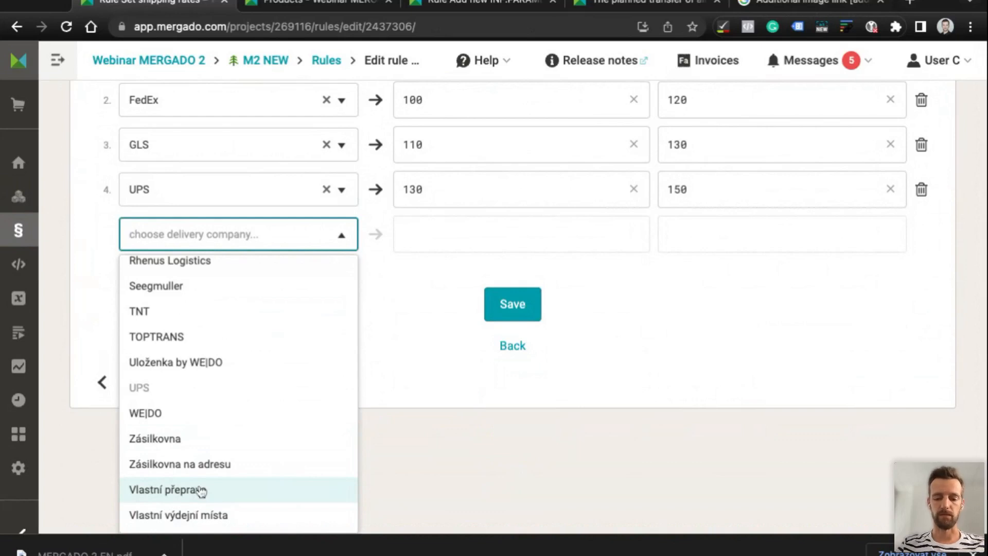
text(TEST)
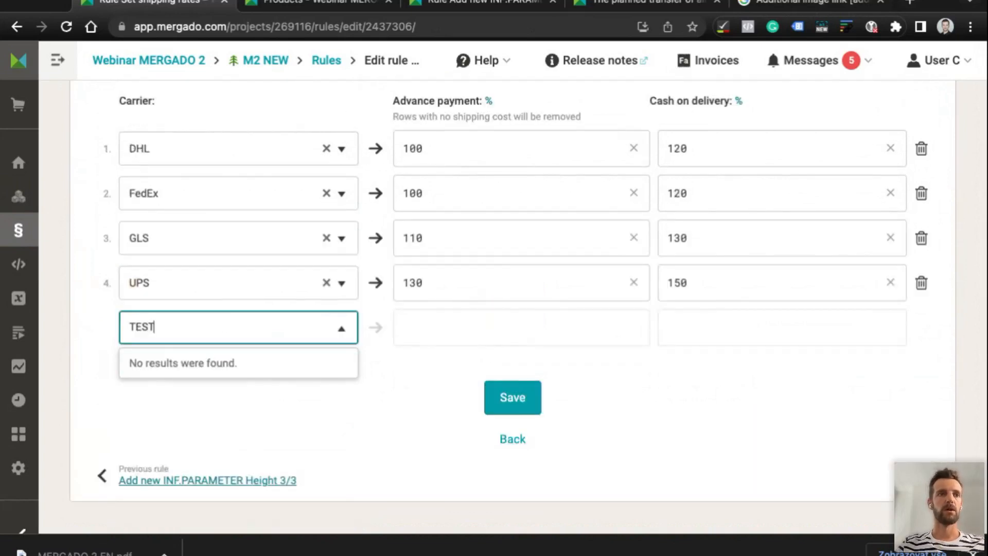
click(384, 405)
click(242, 334)
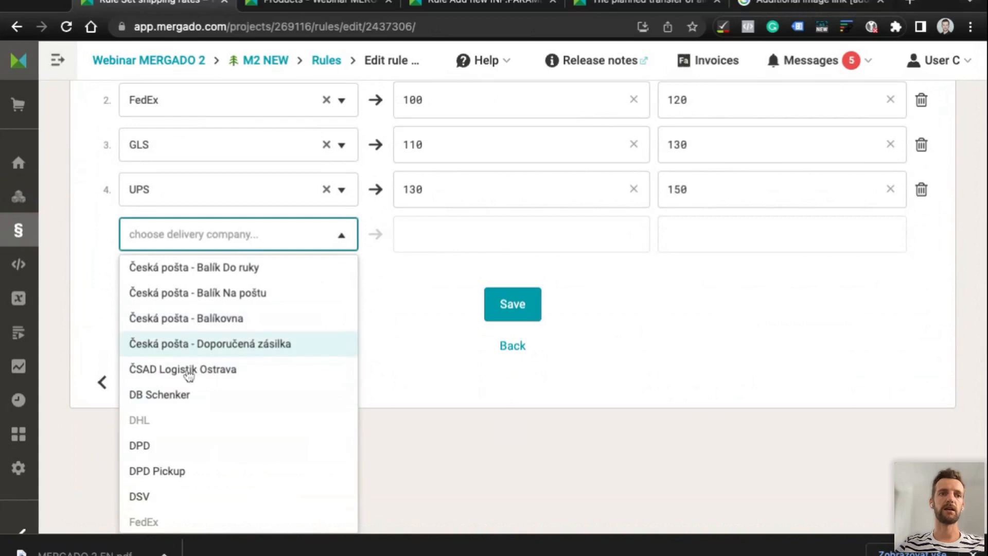
scroll(189, 412, down, 3)
click(62, 342)
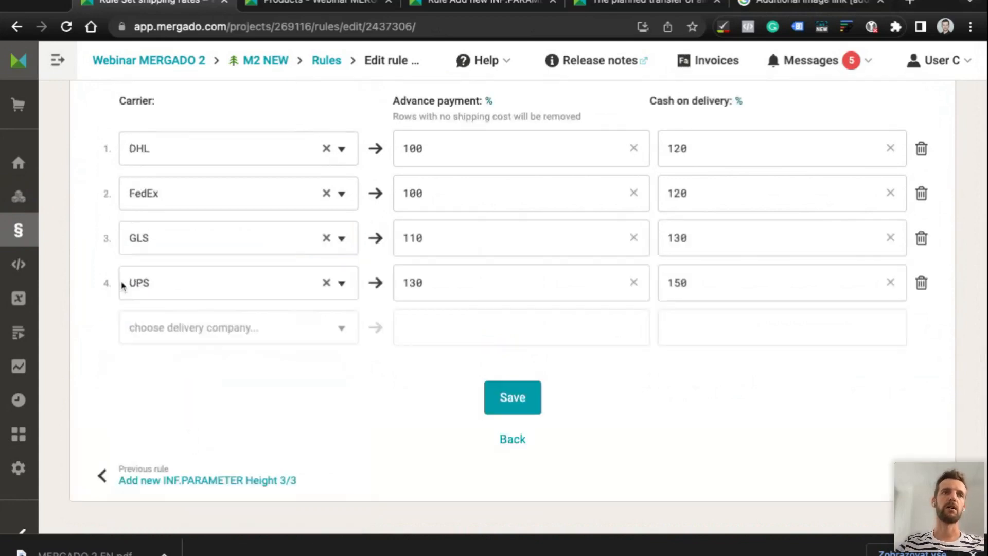
Review the carriers in the rate table and the delivery companies offered for the empty row
scroll(151, 262, up, 2)
scroll(152, 262, up, 2)
scroll(152, 263, down, 1)
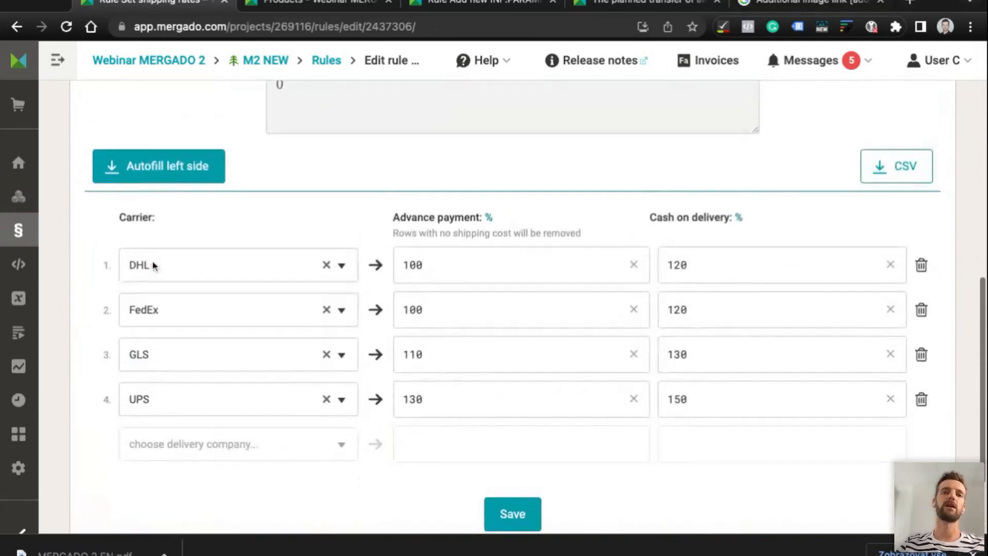
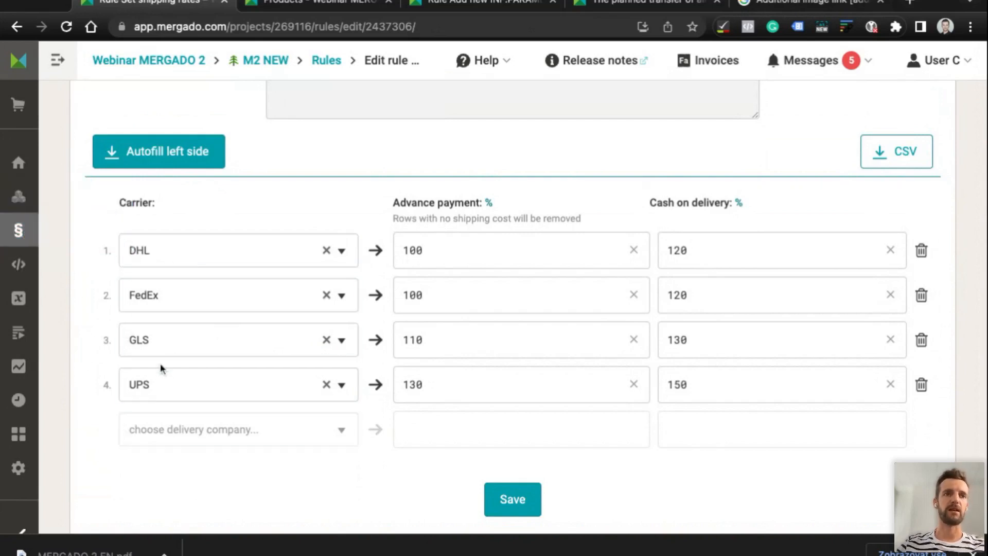
click(170, 429)
scroll(154, 463, down, 3)
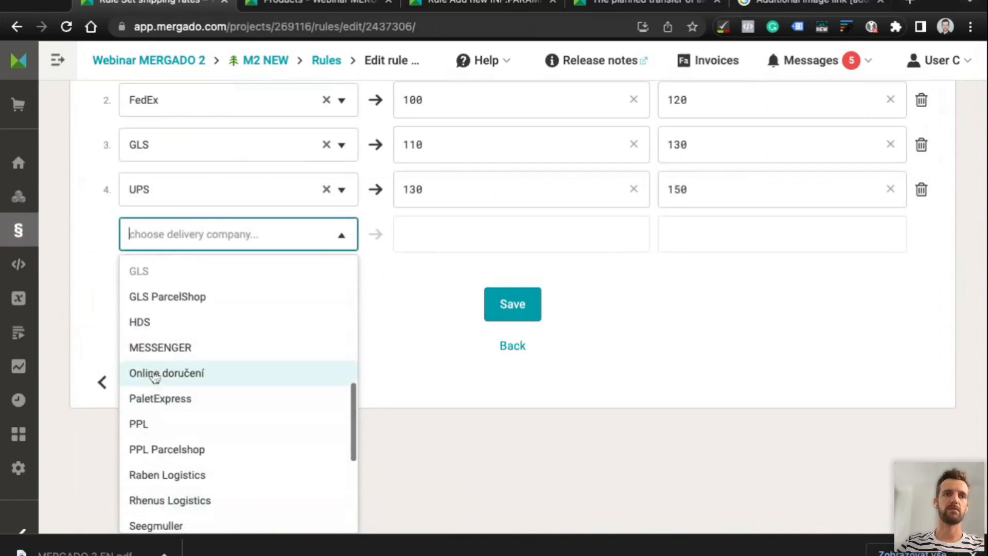
scroll(151, 333, up, 2)
scroll(150, 333, up, 3)
Open the product list, expand the hidden g:shipping values and check the output g:service names from DHL to UPS
click(92, 190)
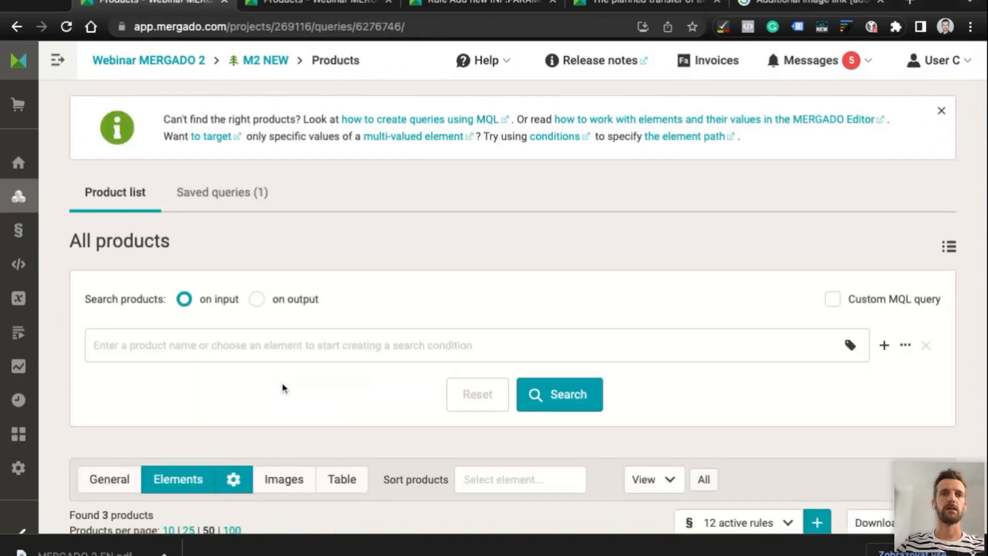
scroll(282, 389, down, 12)
scroll(282, 388, up, 4)
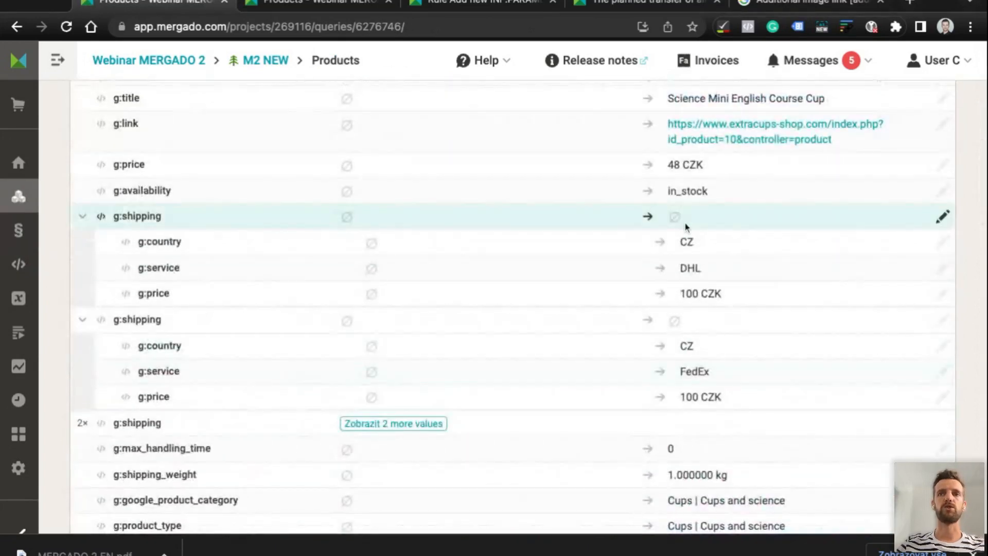
double_click(691, 268)
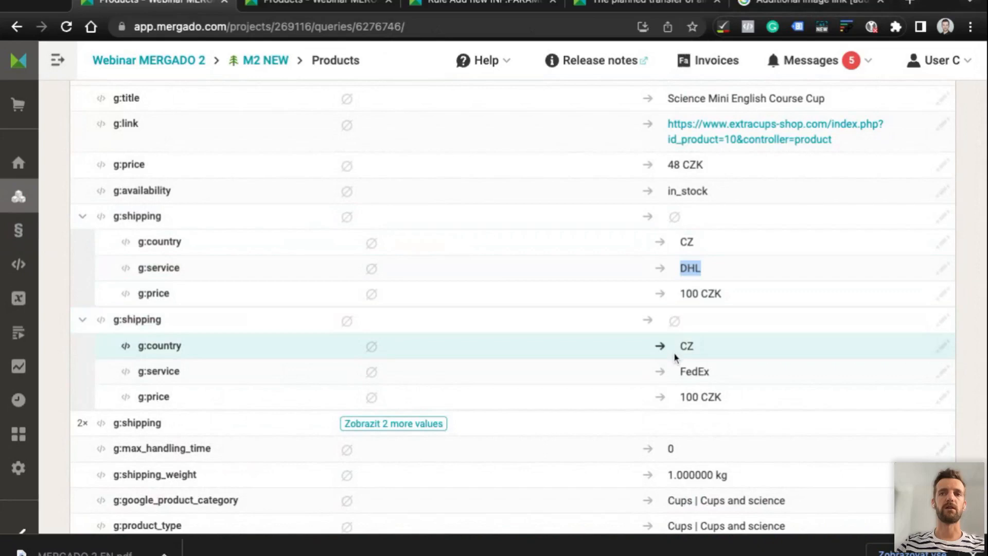
click(432, 430)
scroll(566, 426, down, 3)
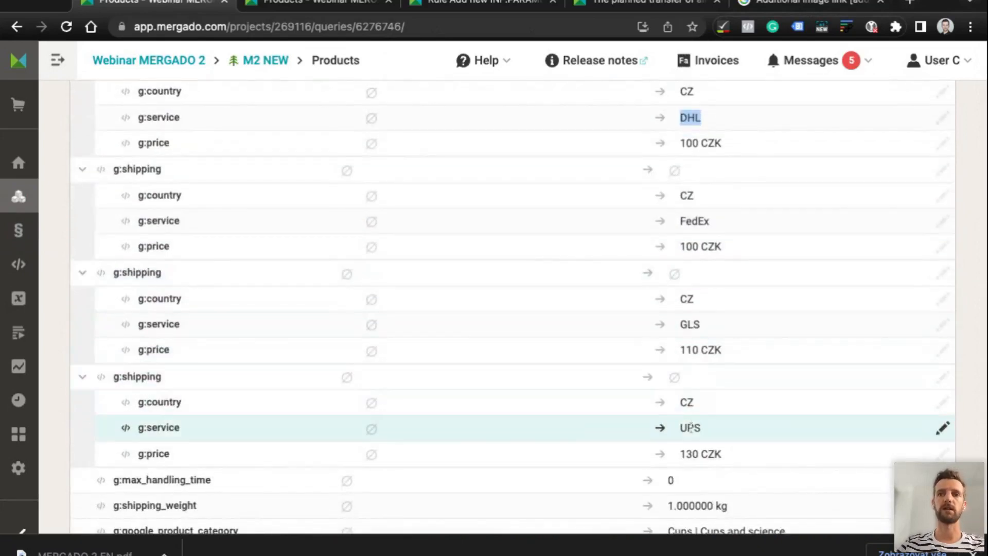
double_click(691, 428)
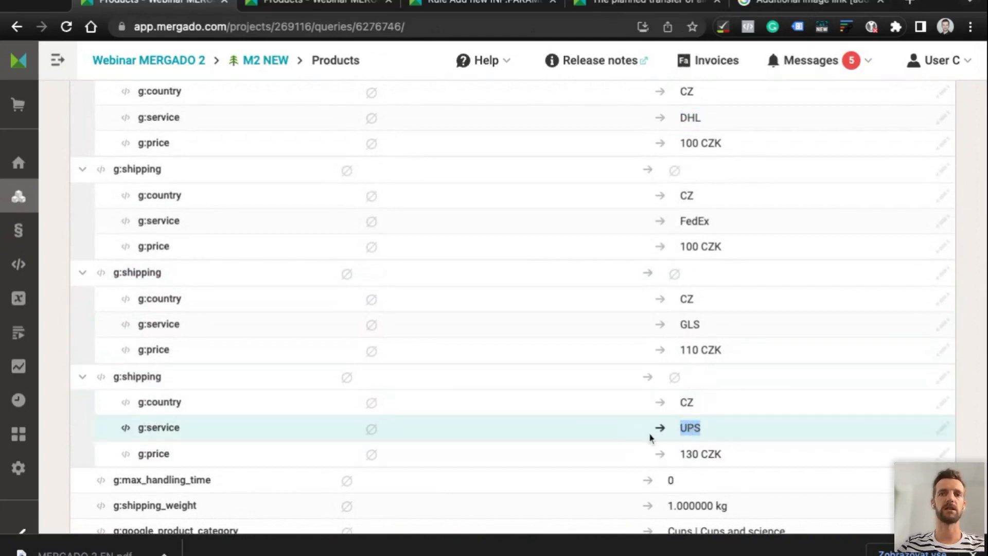
Start a new rule and name it Rename UPS
mouse_move(20, 230)
click(98, 231)
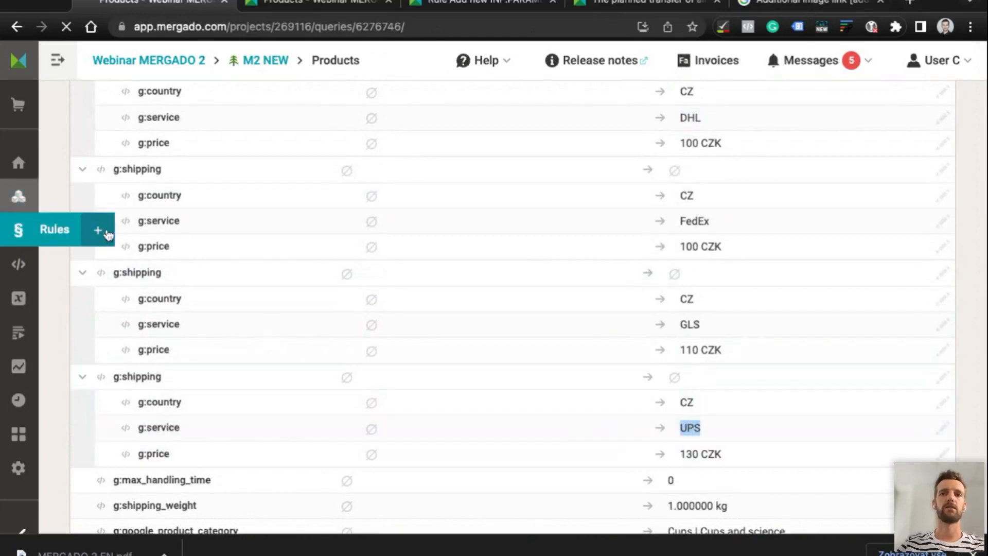
scroll(293, 329, down, 3)
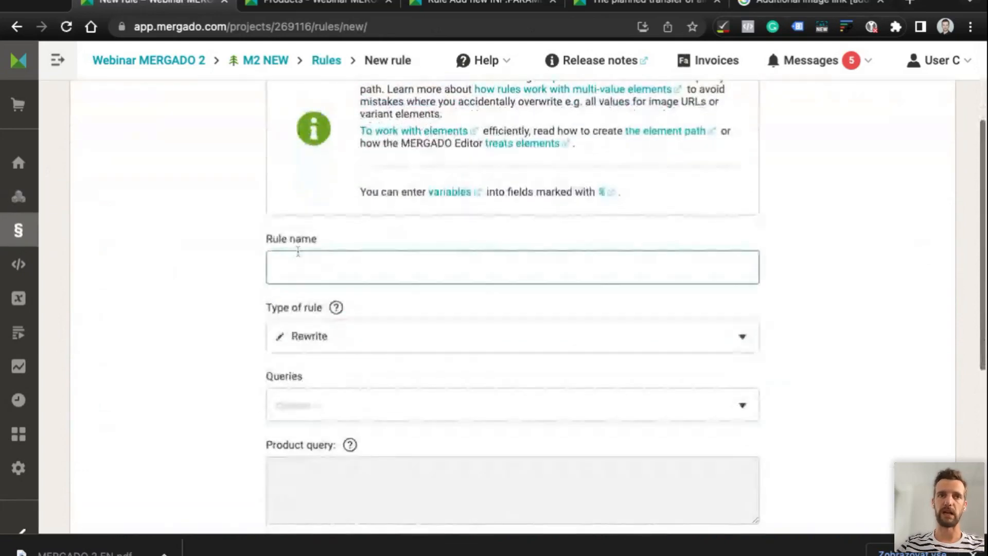
click(298, 251)
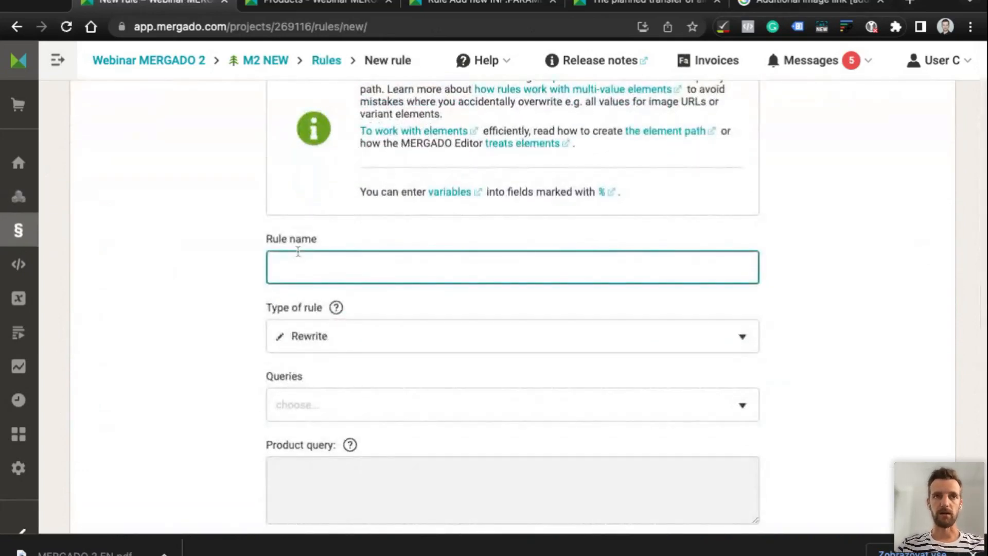
text(Rename )
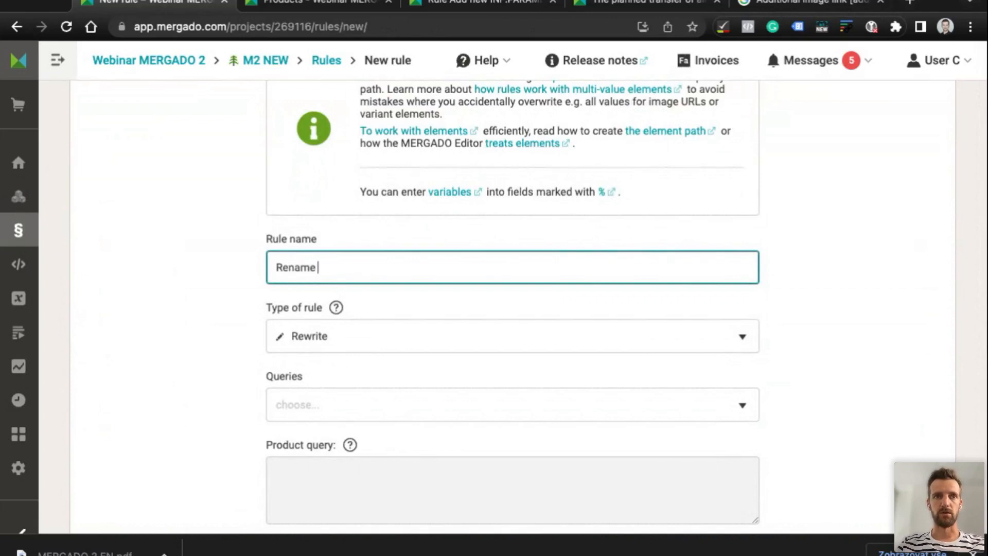
text(UPS)
scroll(335, 167, down, 4)
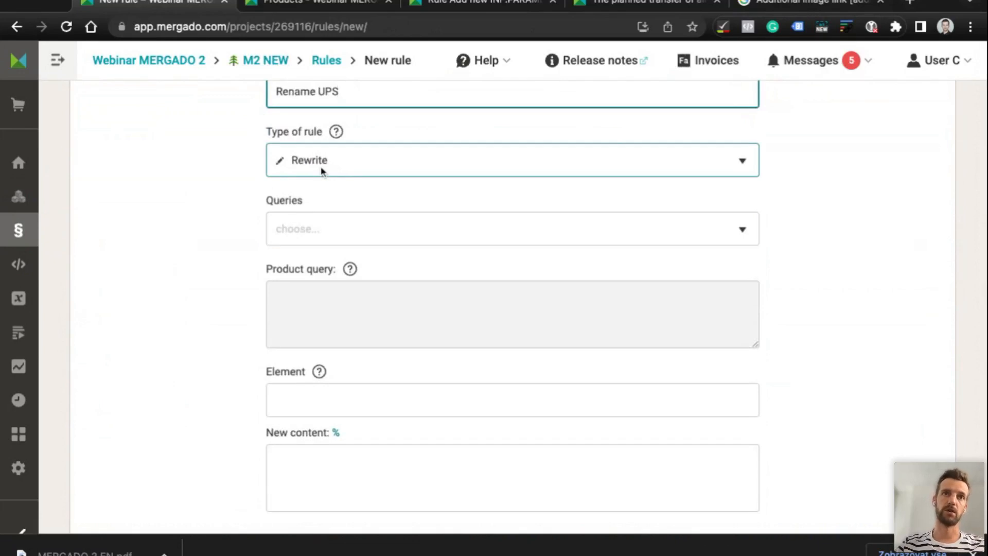
Set the rule type to Find and replace and assign the All products query
click(323, 170)
click(301, 217)
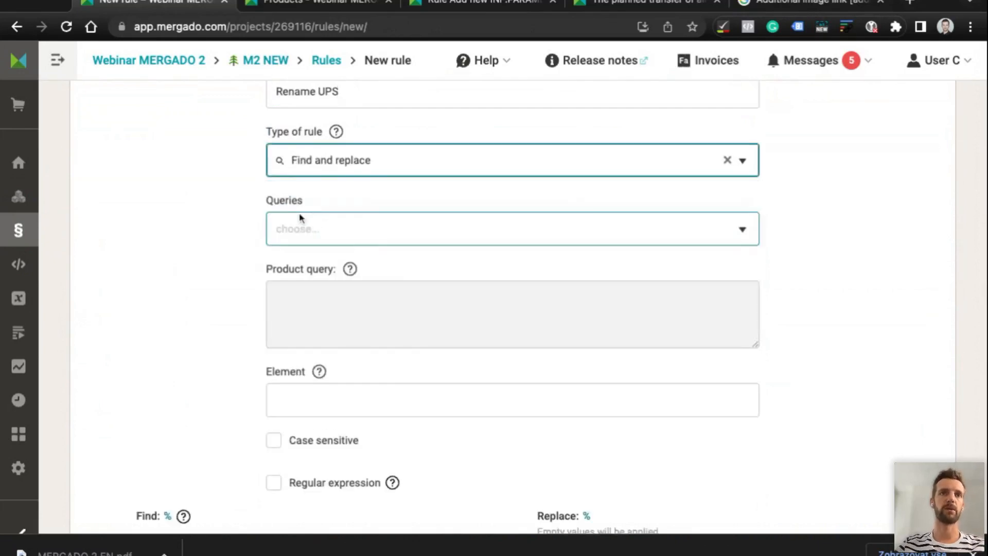
click(304, 233)
click(301, 283)
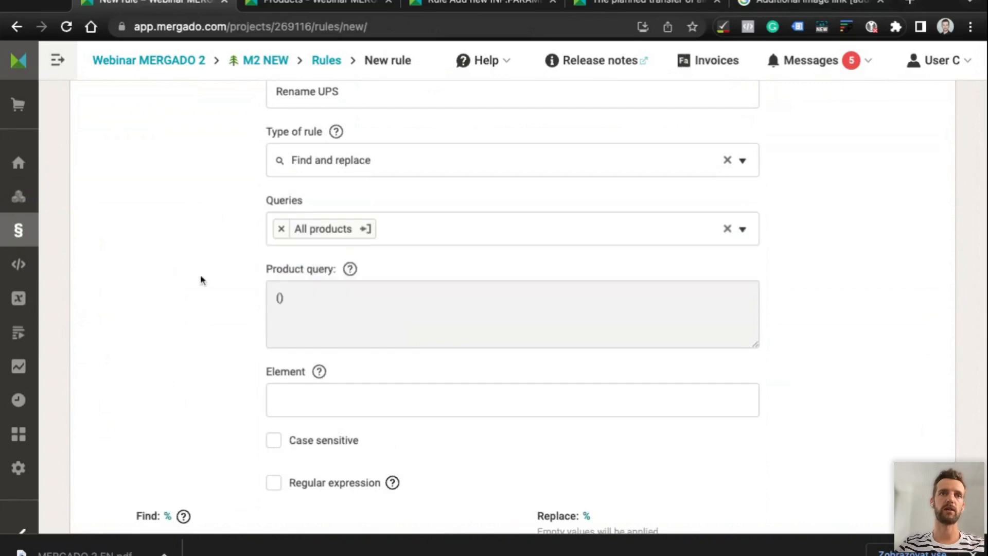
Choose g:shipping | g:service as the element the rule works on
scroll(201, 279, down, 4)
click(319, 186)
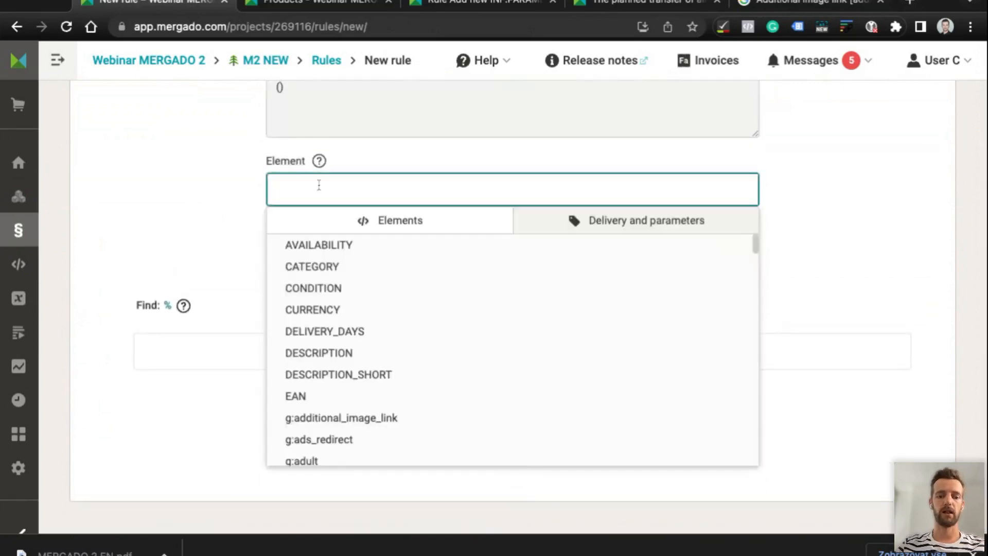
text(ser)
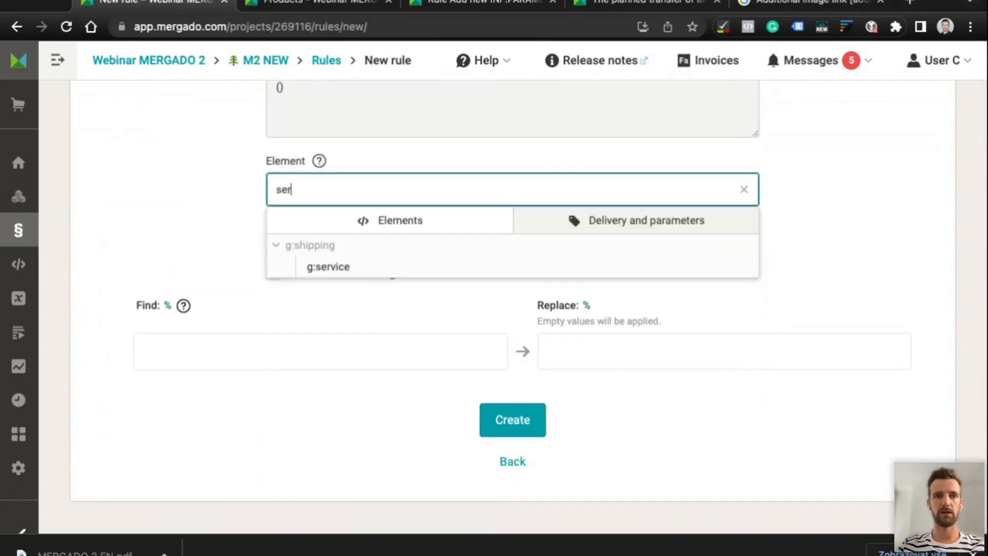
click(327, 267)
Set the rule to find UPS and replace it with TEST, and create the rule
click(196, 339)
text(UPS)
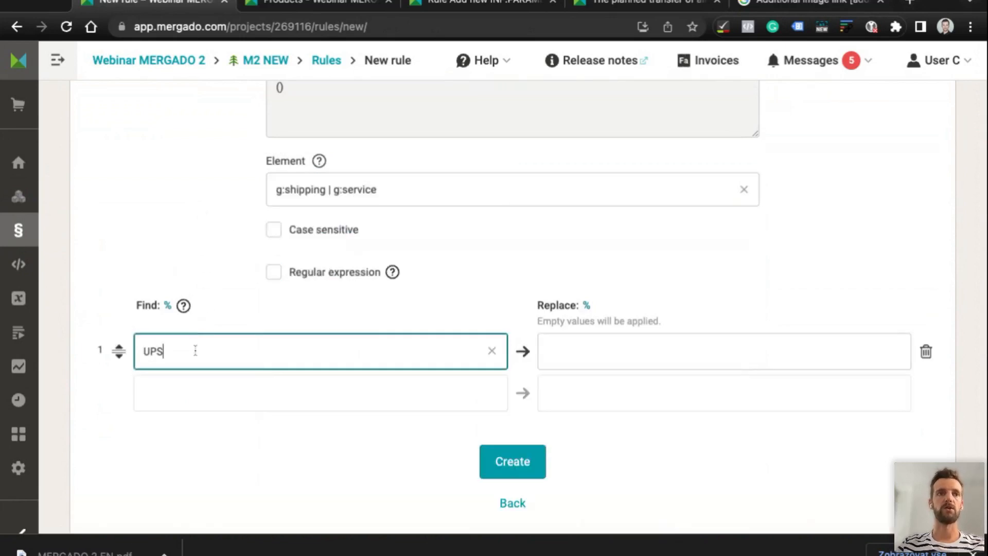
click(570, 349)
text(TEST)
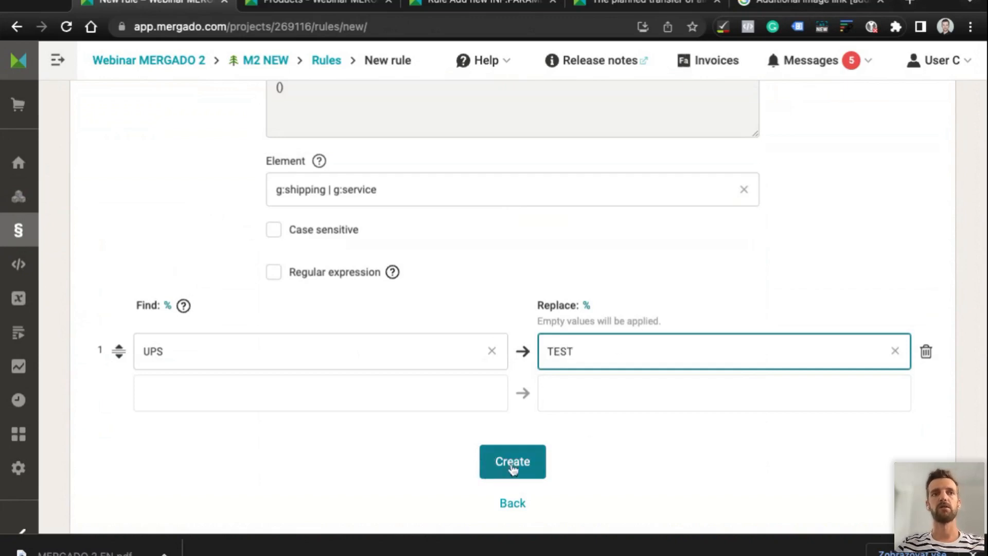
click(531, 468)
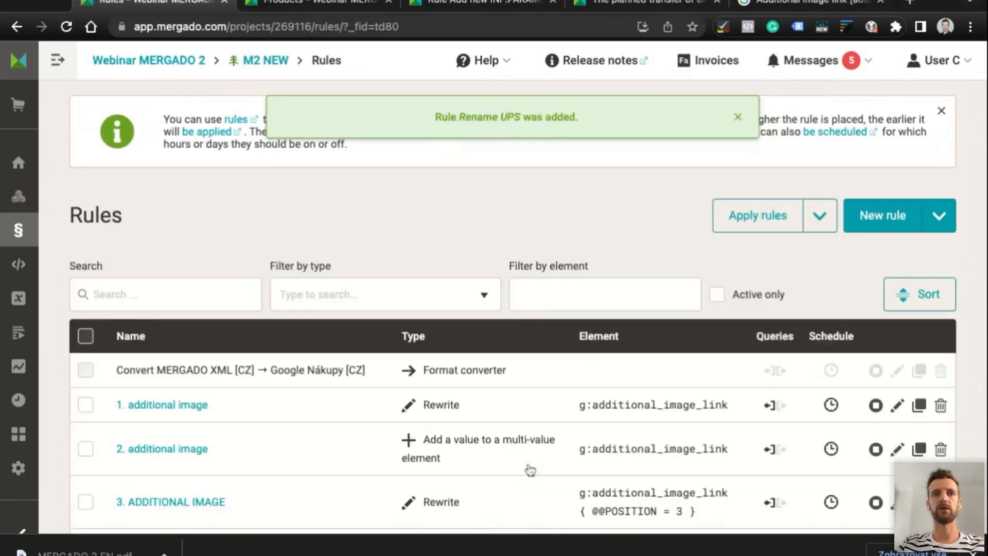
Apply the M2 NEW export's rules to traced items only and follow the progress through Rename UPS
click(820, 216)
click(777, 254)
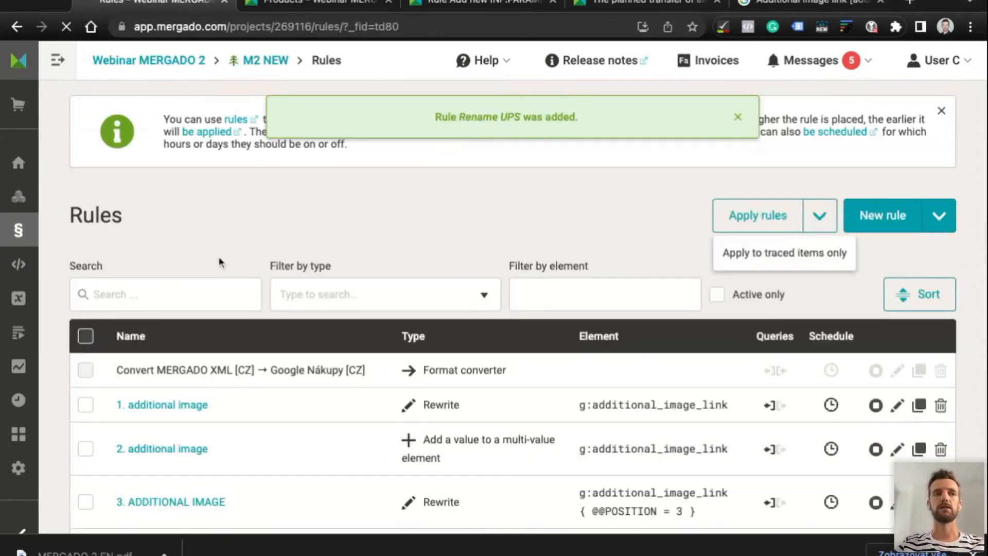
click(147, 304)
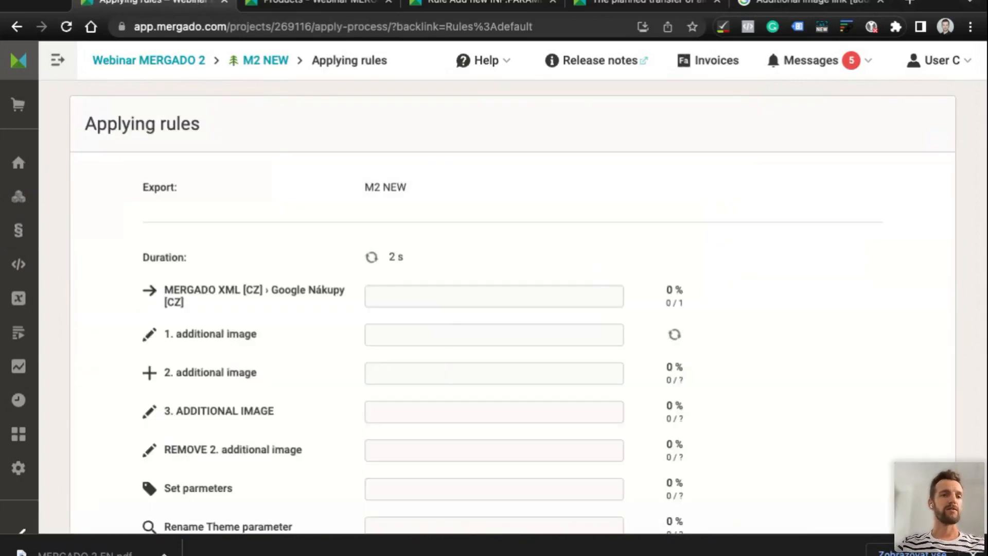
scroll(513, 299, down, 5)
scroll(513, 299, down, 1)
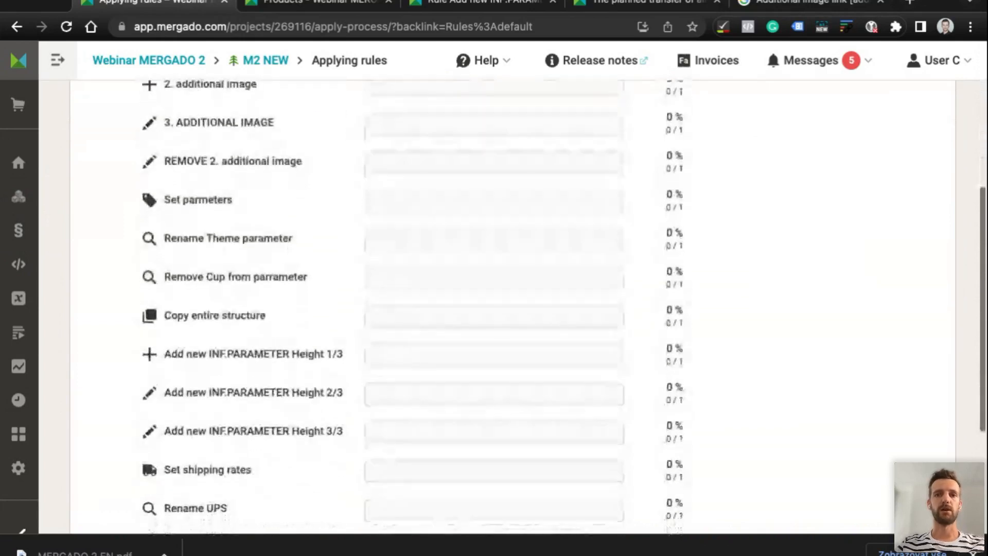
scroll(512, 298, down, 1)
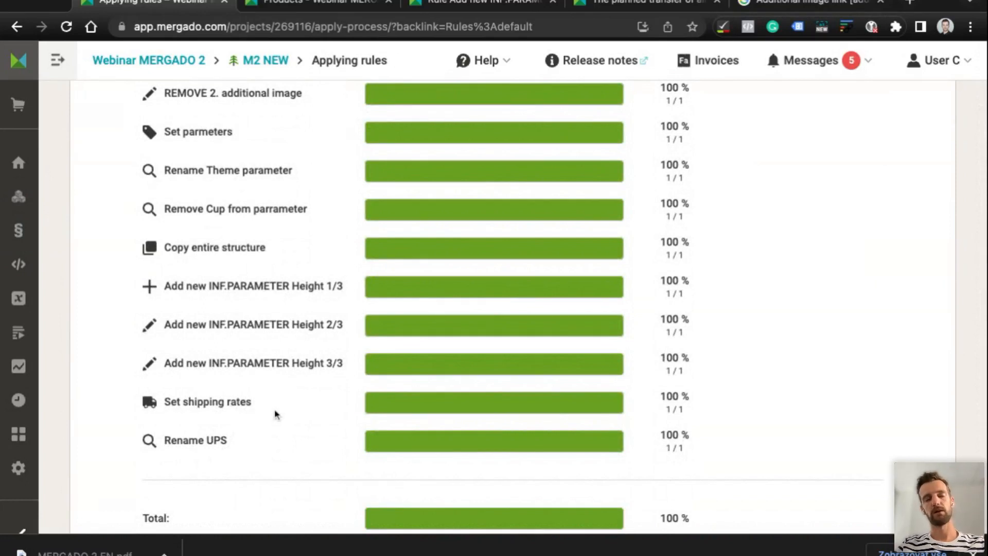
scroll(181, 411, down, 1)
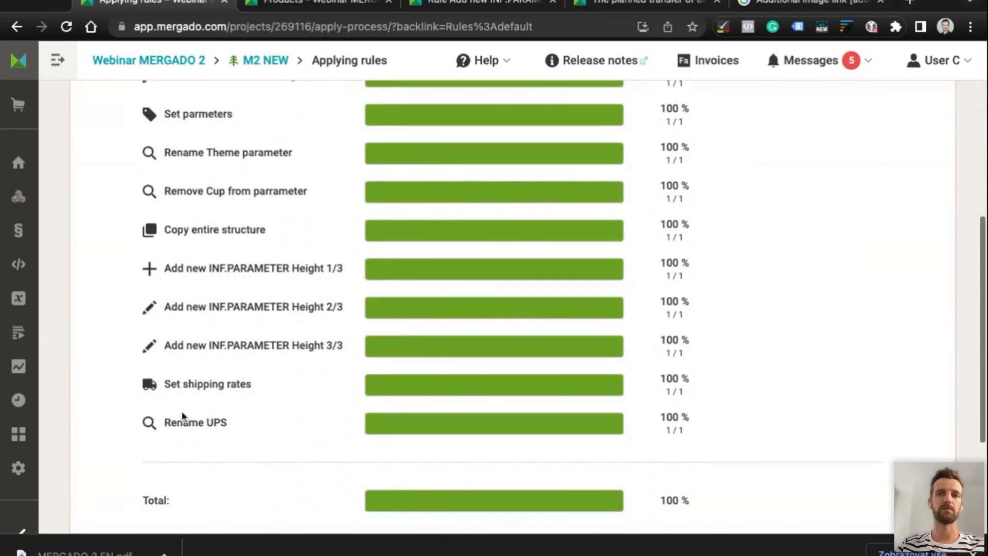
Open the M2 NEW product list and expand the hidden g:shipping values of the Science Mini English Course Cup
click(14, 205)
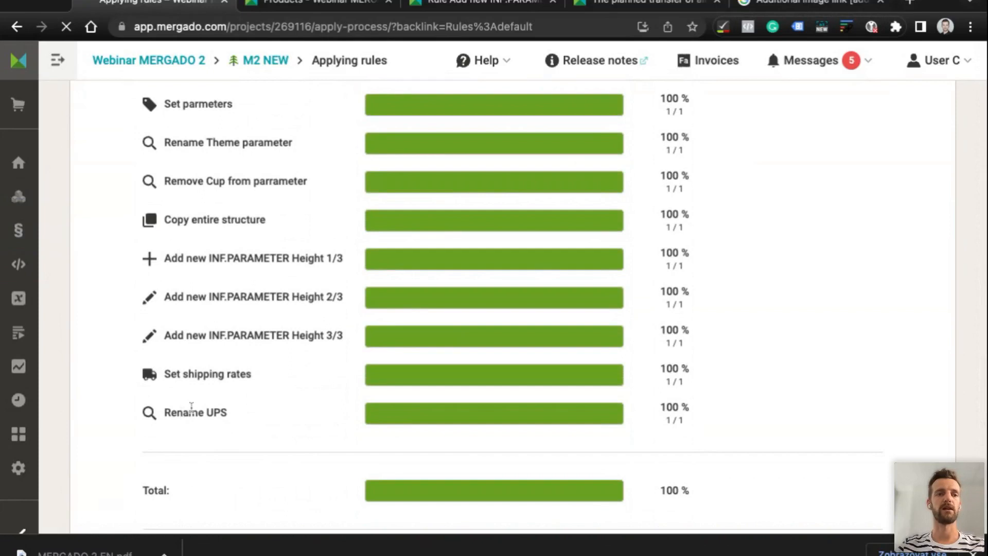
scroll(215, 437, down, 5)
scroll(214, 437, down, 20)
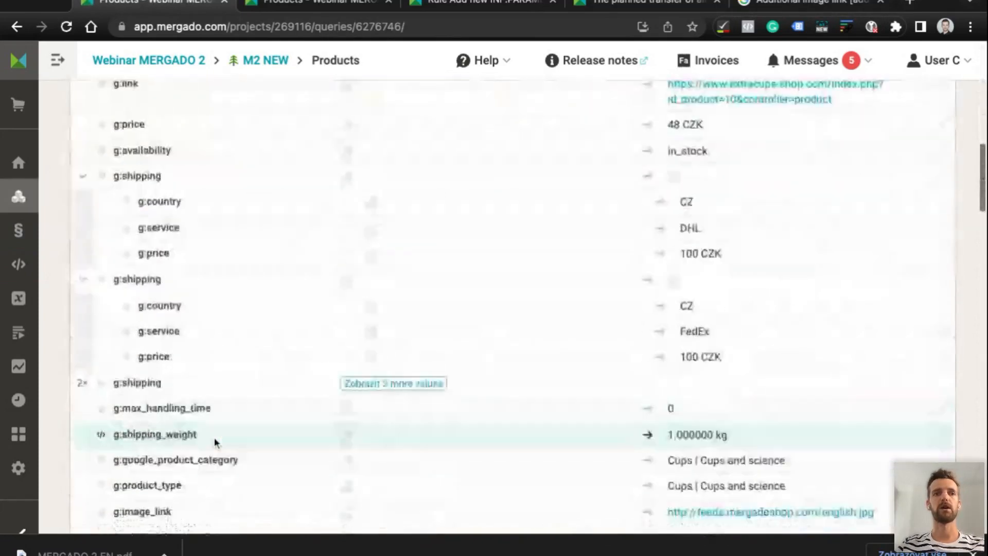
scroll(618, 364, up, 8)
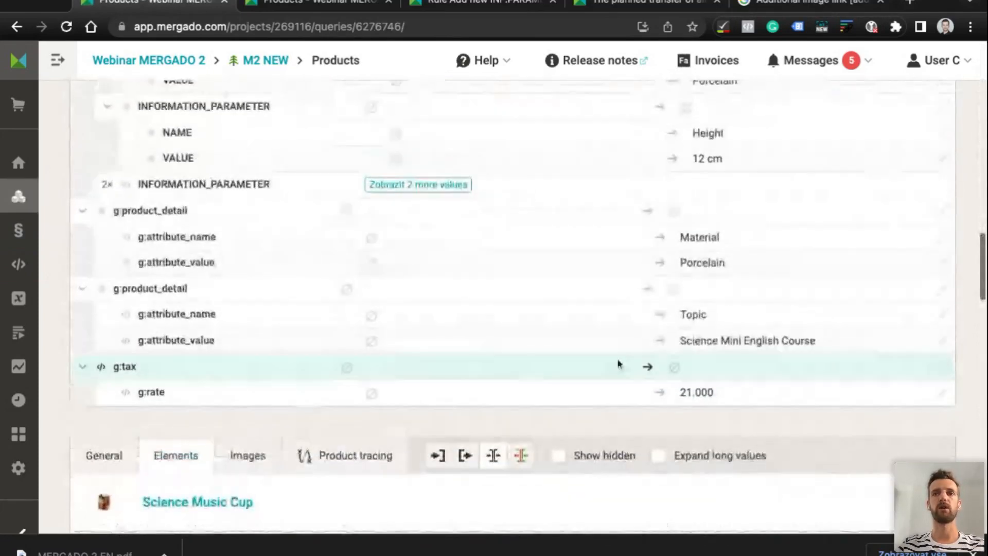
scroll(490, 335, up, 5)
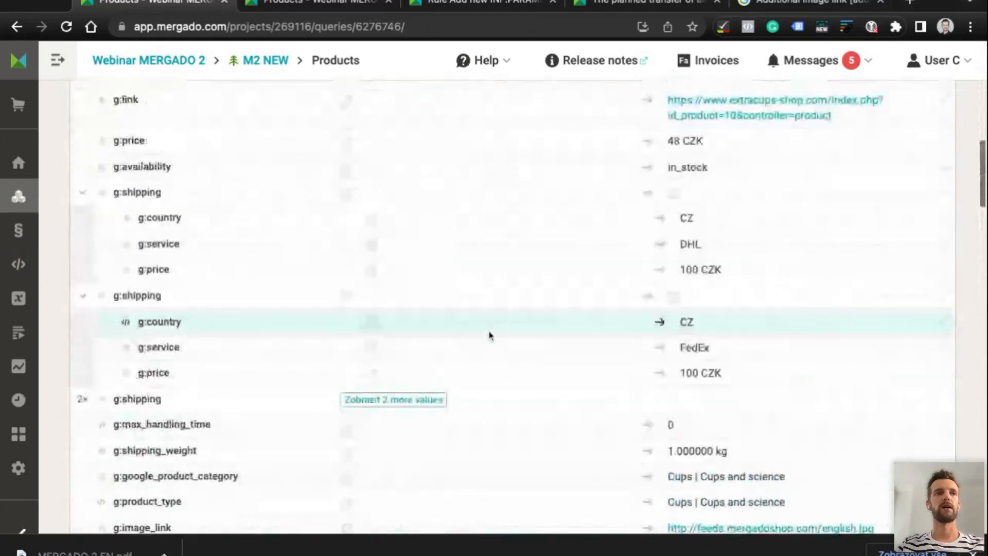
scroll(490, 336, down, 1)
click(431, 354)
scroll(513, 405, down, 5)
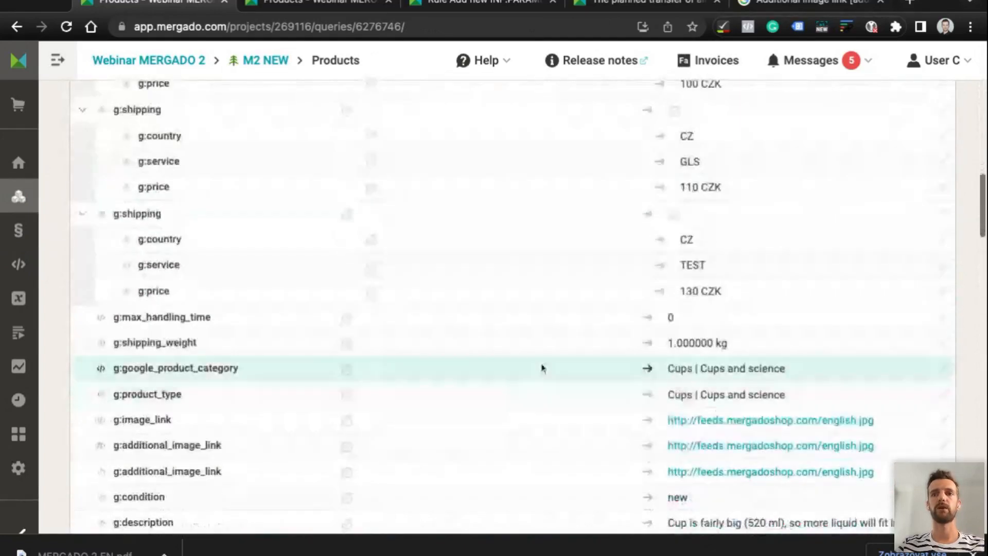
Check the g:service value of the cup's last g:shipping entry to verify the UPS rename
double_click(686, 263)
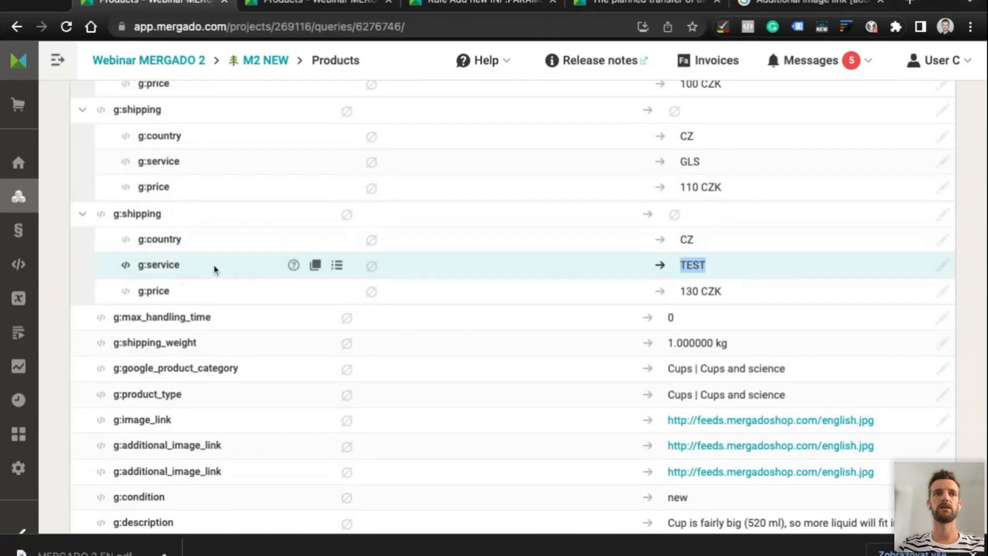
double_click(689, 264)
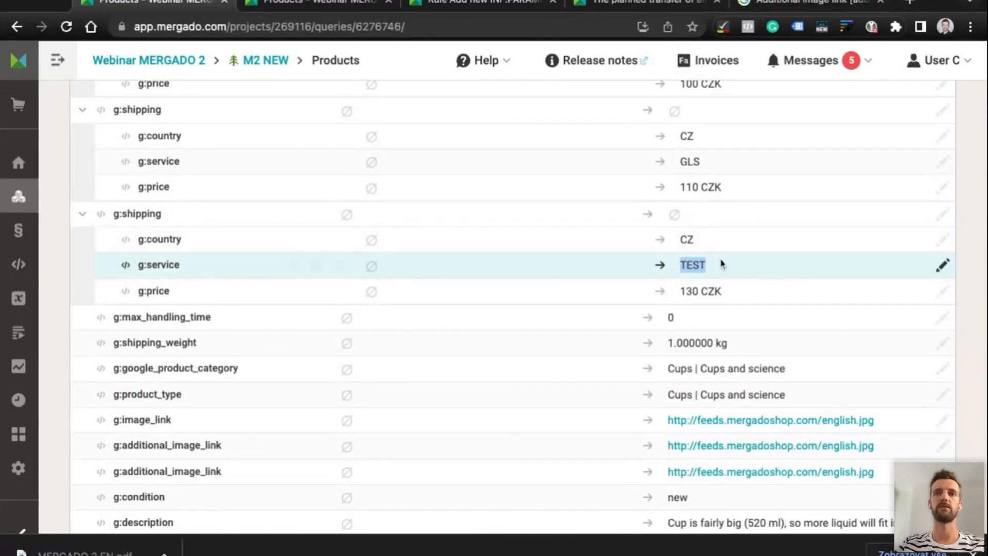
click(704, 265)
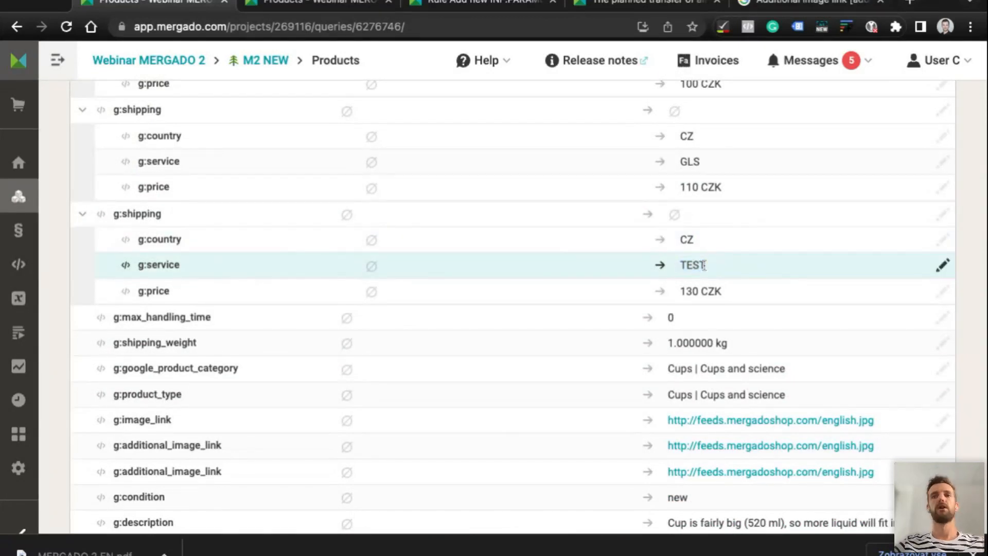
double_click(690, 264)
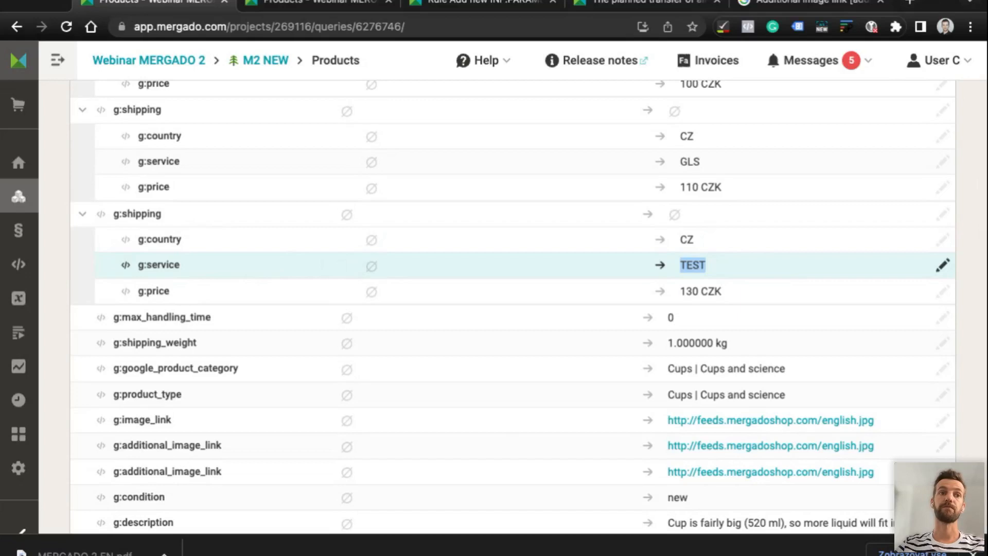
scroll(512, 257, up, 2)
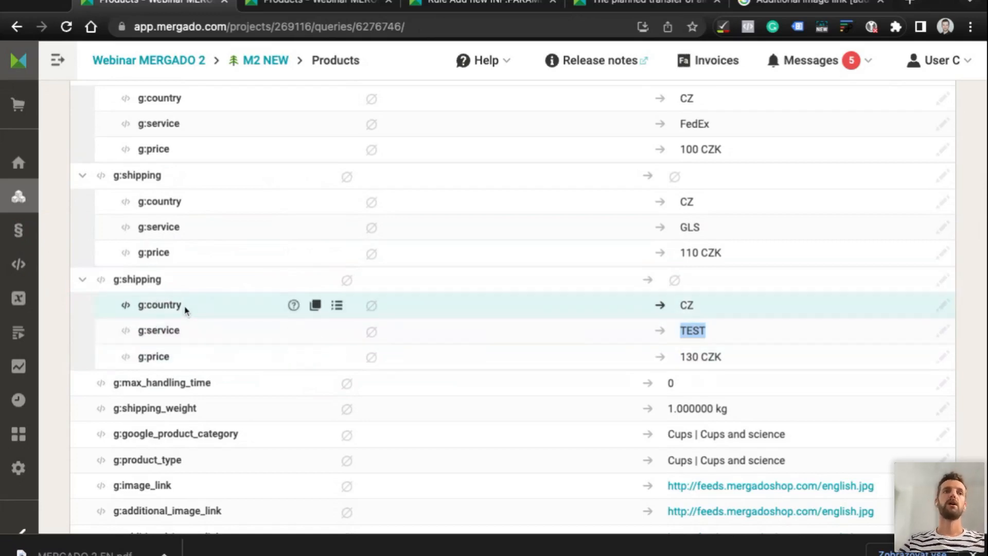
mouse_move(73, 240)
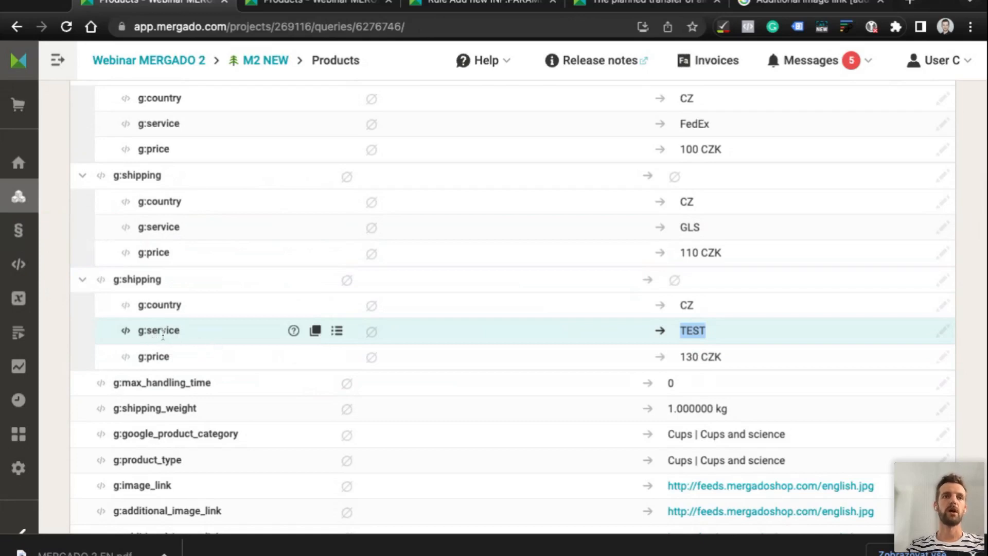
mouse_move(21, 234)
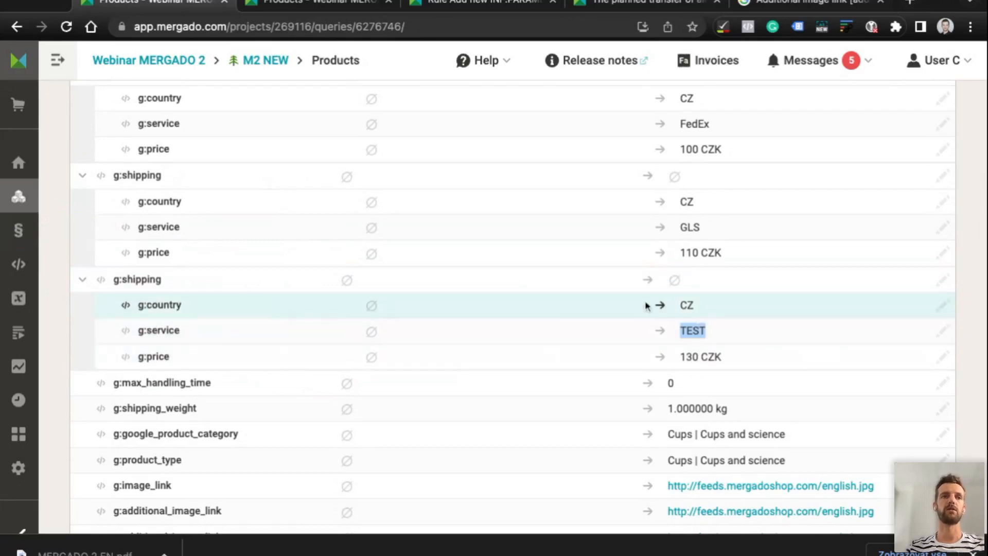
scroll(687, 318, down, 1)
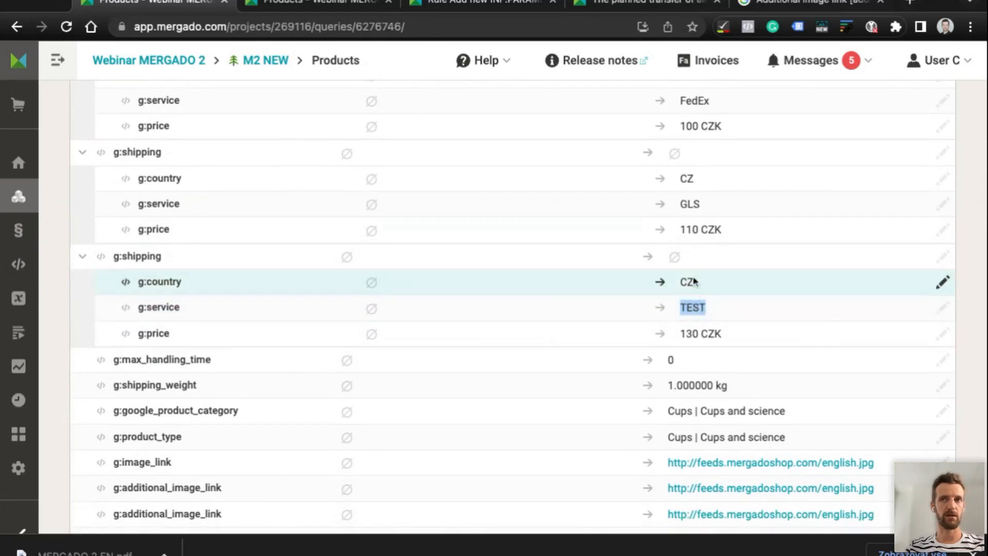
scroll(687, 226, up, 1)
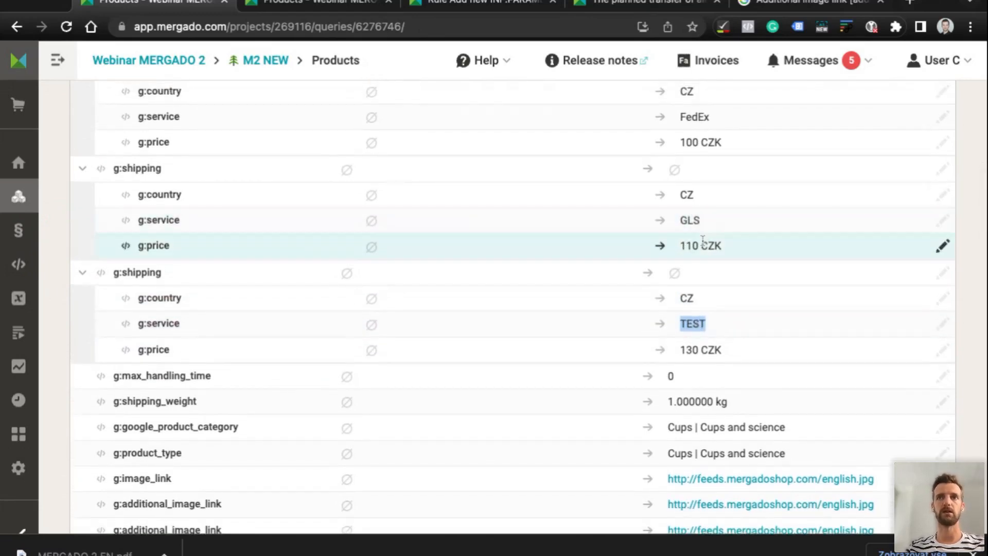
Examine the country, service and price values of the GLS shipping entry
scroll(697, 242, up, 3)
scroll(697, 237, down, 2)
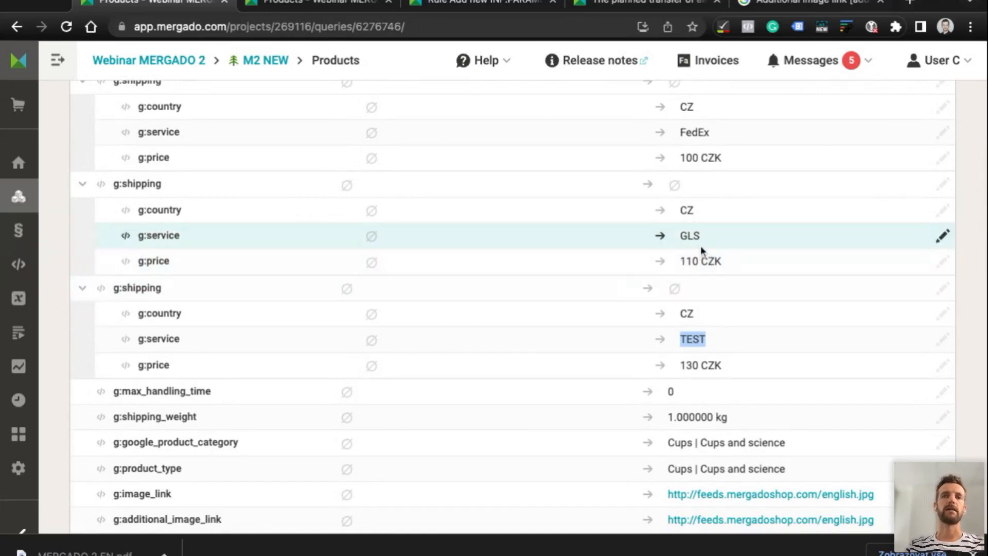
click(691, 236)
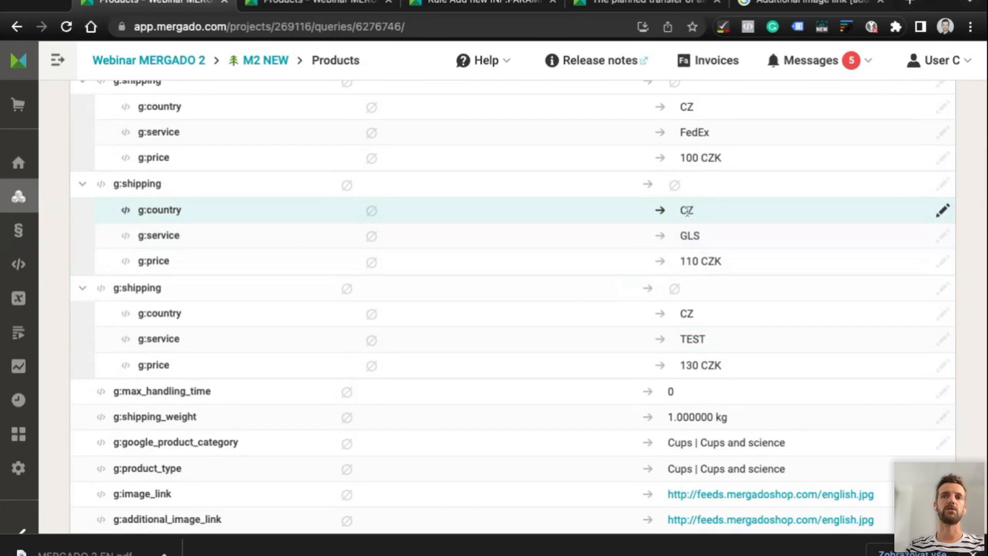
double_click(683, 236)
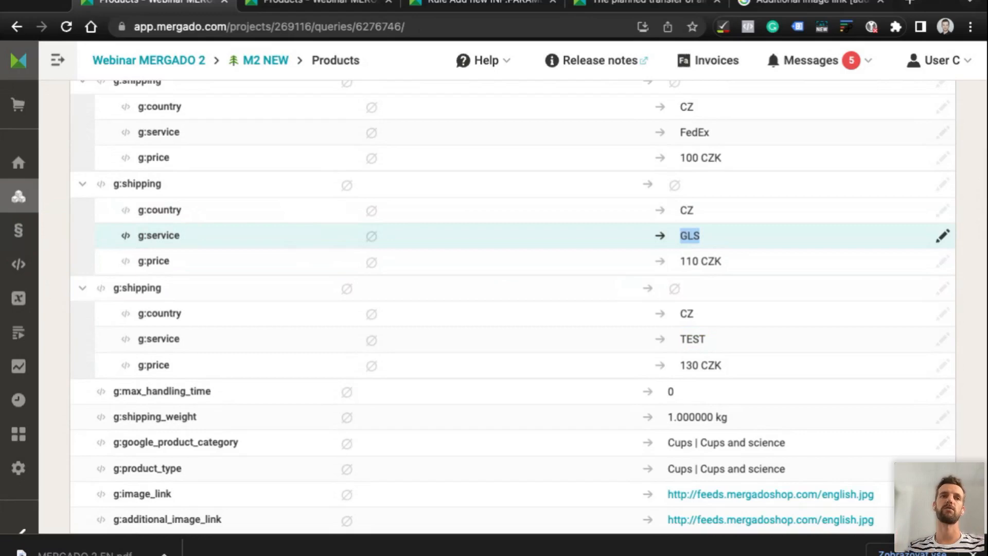
double_click(687, 210)
triple_click(688, 261)
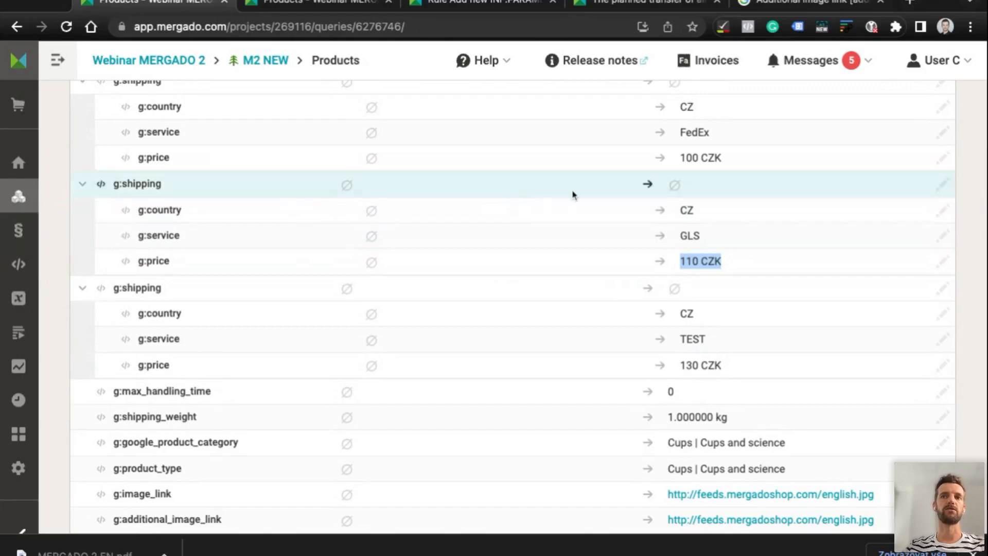
Inspect the g:service and g:price elements of the GLS shipping entry, including the full price with its currency
click(183, 246)
double_click(163, 260)
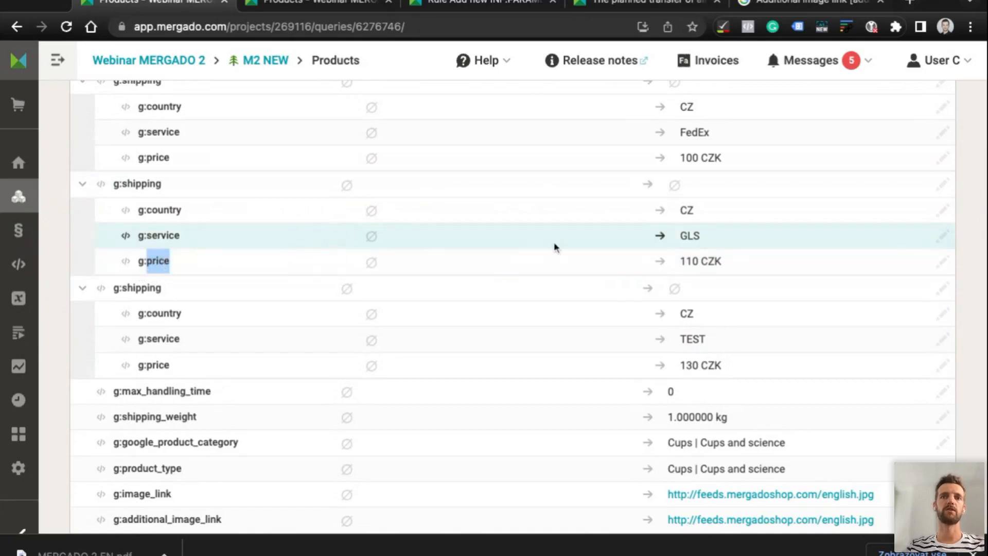
click(161, 237)
double_click(689, 235)
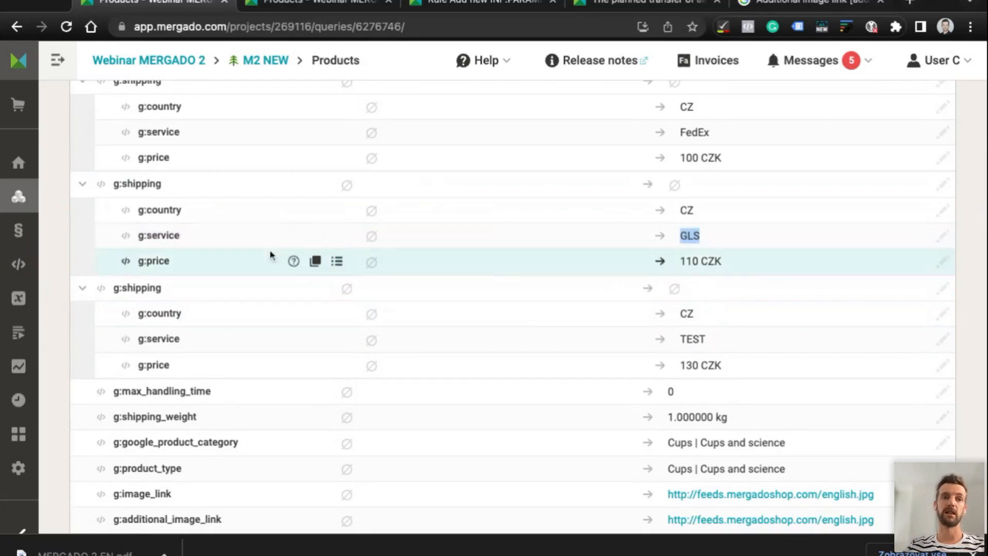
click(188, 212)
double_click(173, 261)
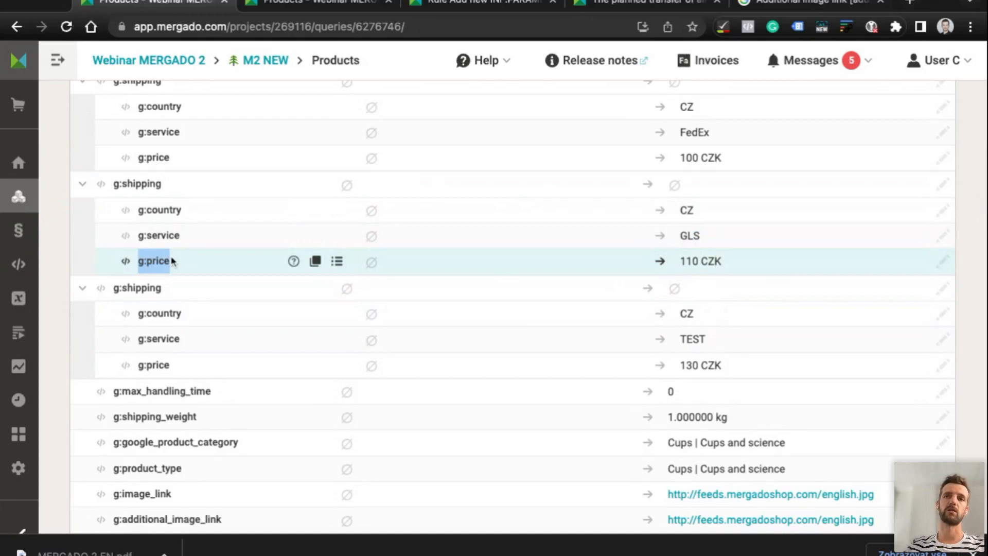
click(160, 260)
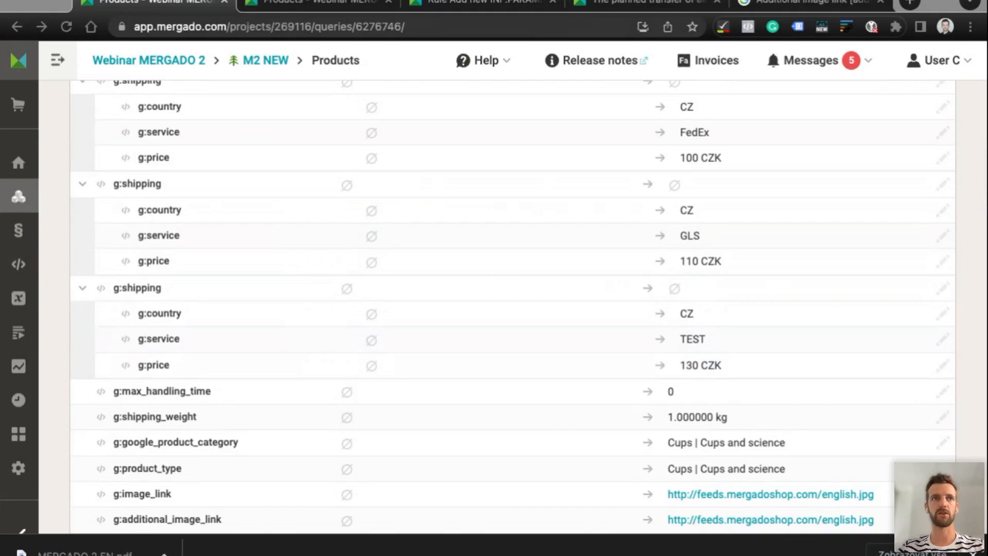
triple_click(706, 259)
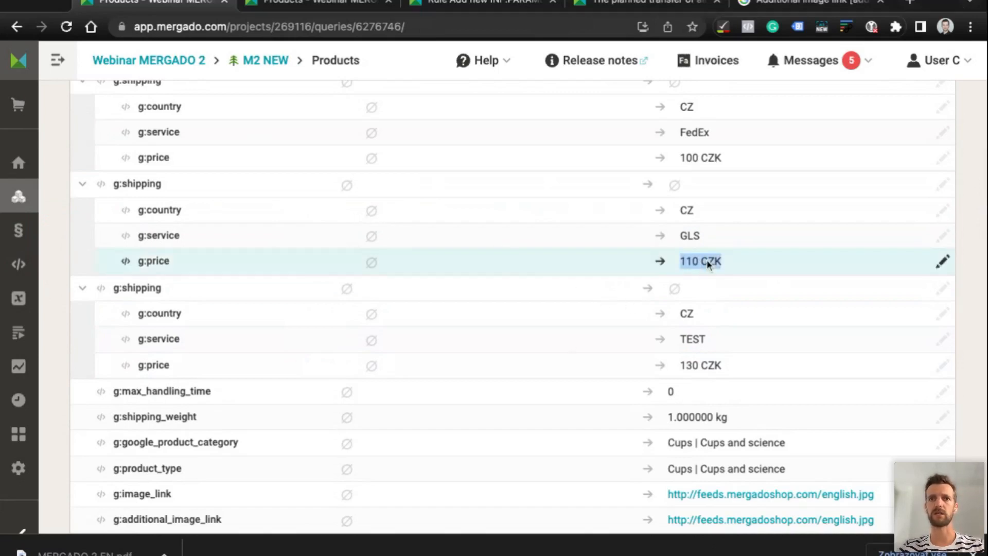
click(704, 262)
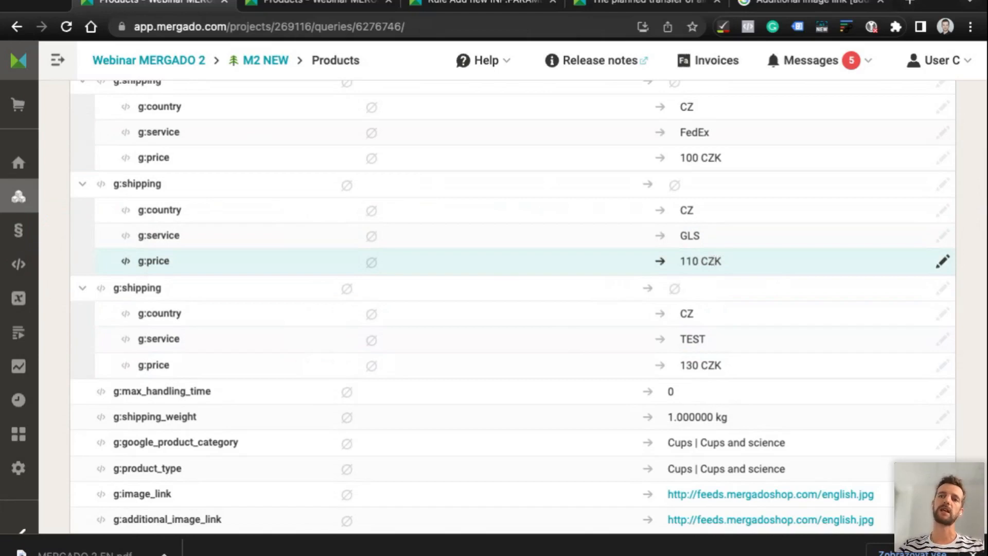
drag(722, 261, 679, 261)
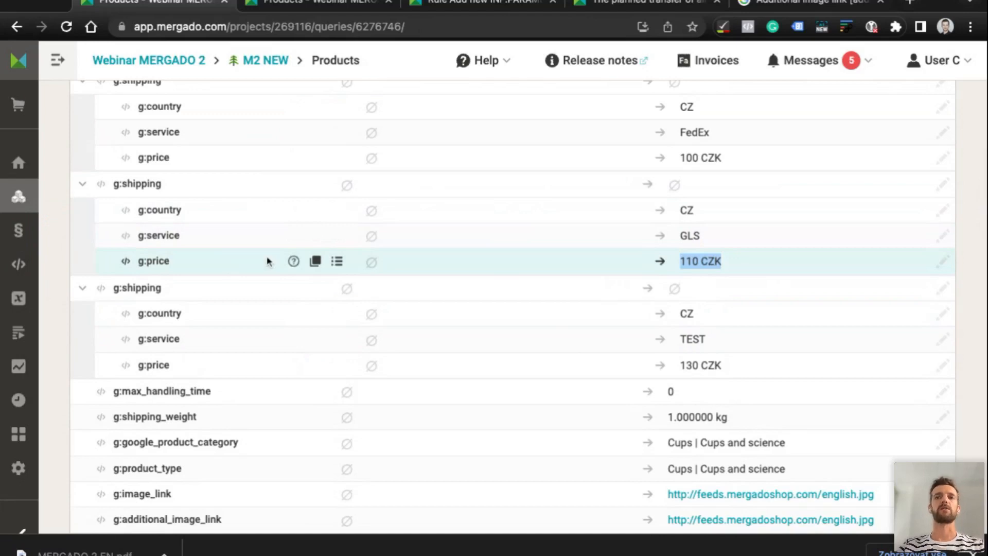
Open the M2 NEW project overview and check which format the output feed uses
click(266, 60)
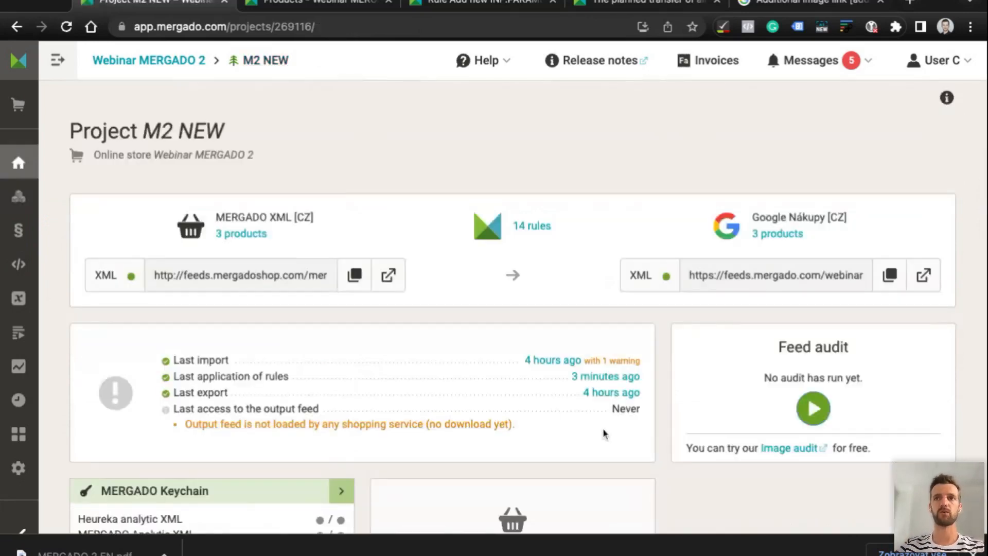
double_click(773, 213)
triple_click(836, 215)
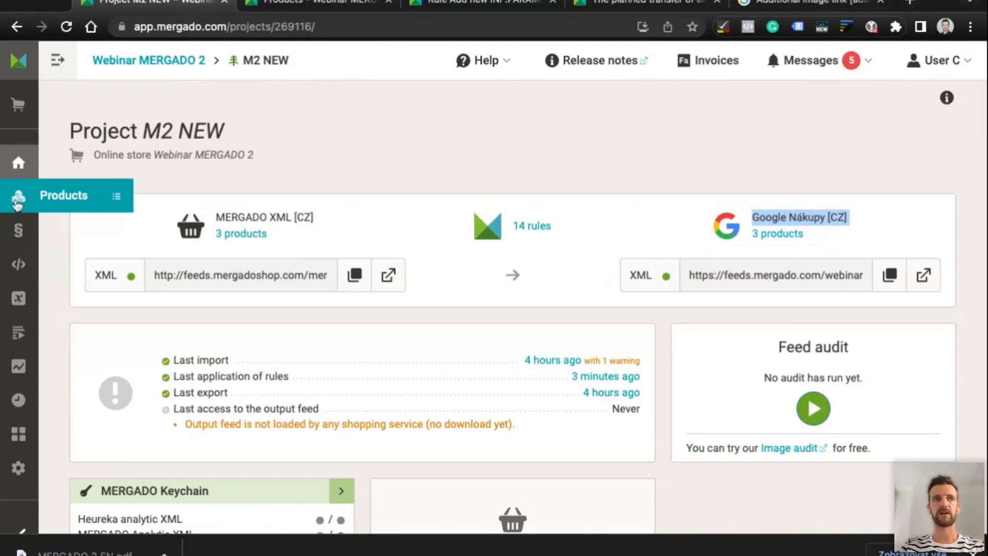
Return to the product list and copy the element path of g:price in the FedEx shipping entry
click(20, 206)
scroll(456, 404, down, 5)
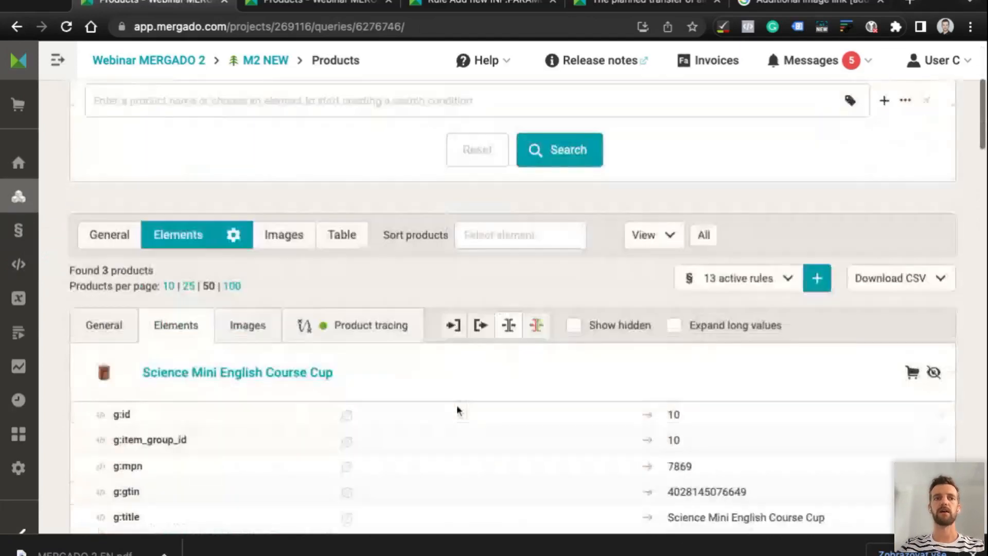
scroll(324, 406, down, 15)
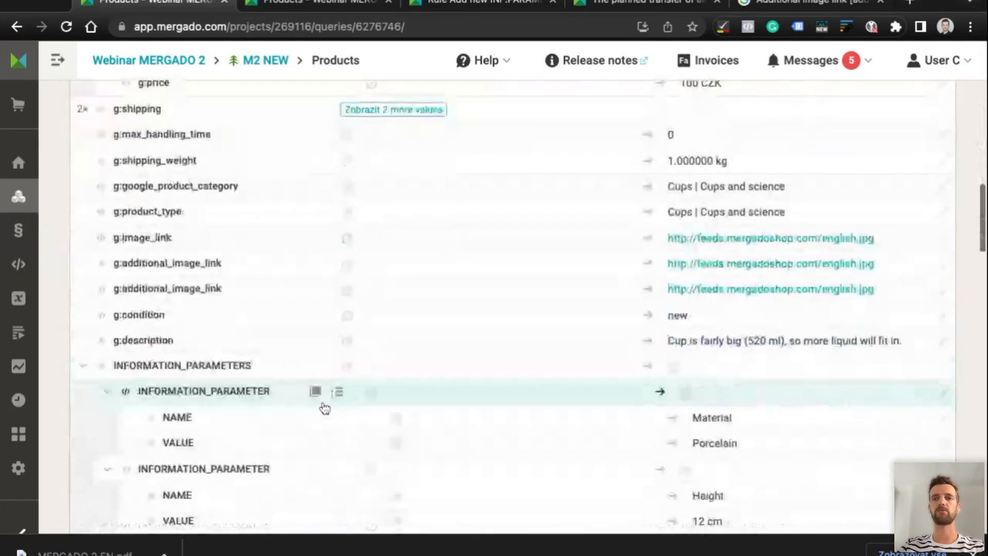
scroll(849, 184, up, 12)
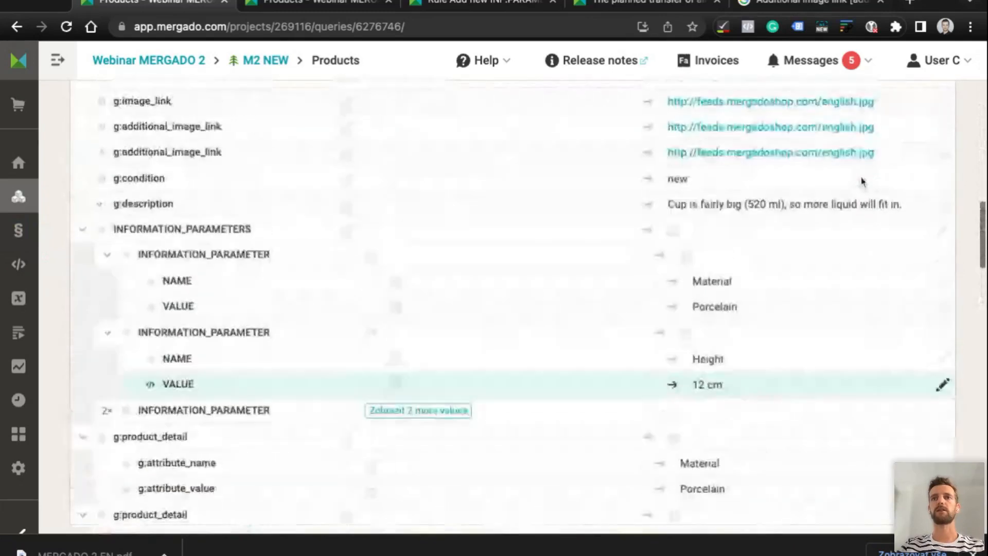
drag(723, 291, 678, 291)
click(106, 212)
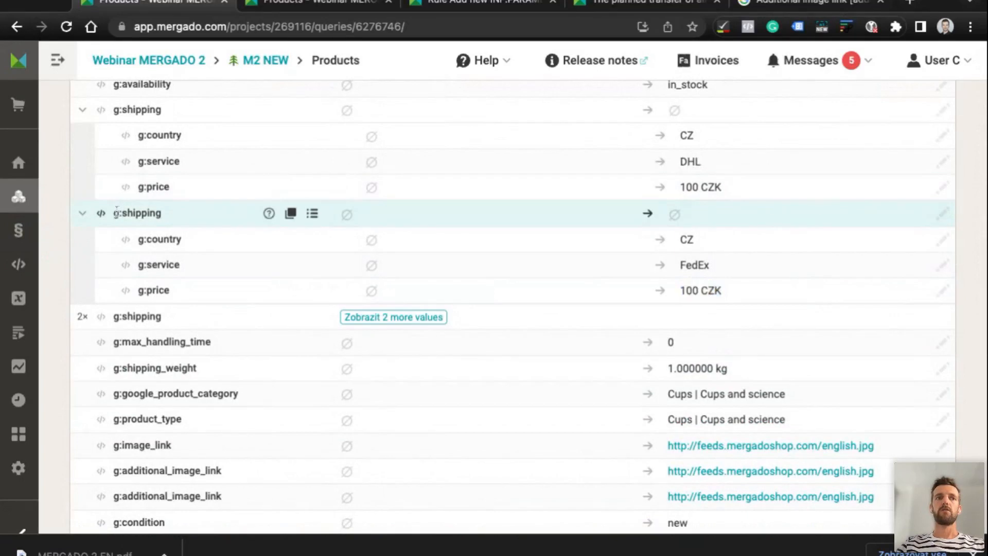
click(316, 292)
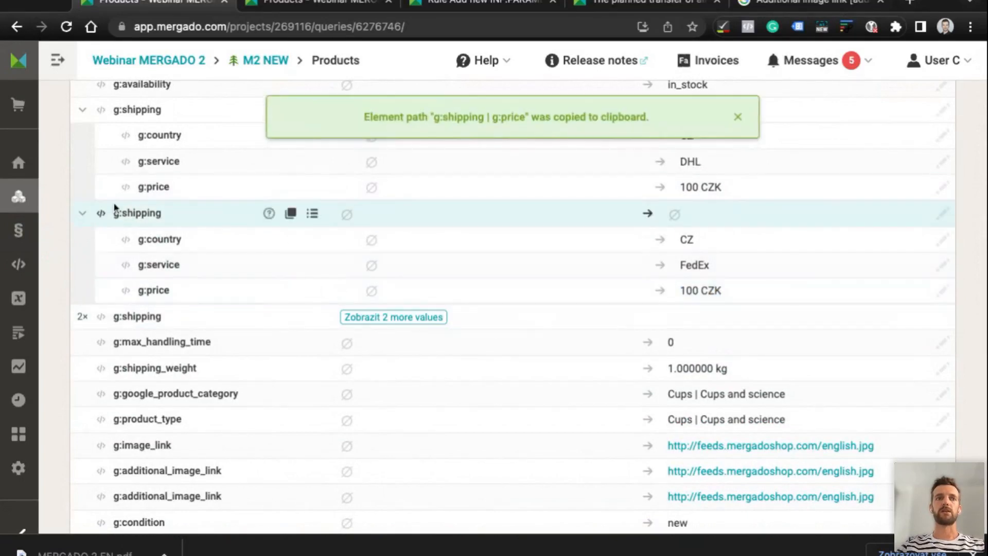
Review the copied element path and the price and country values of the FedEx shipping entry
drag(434, 118, 525, 122)
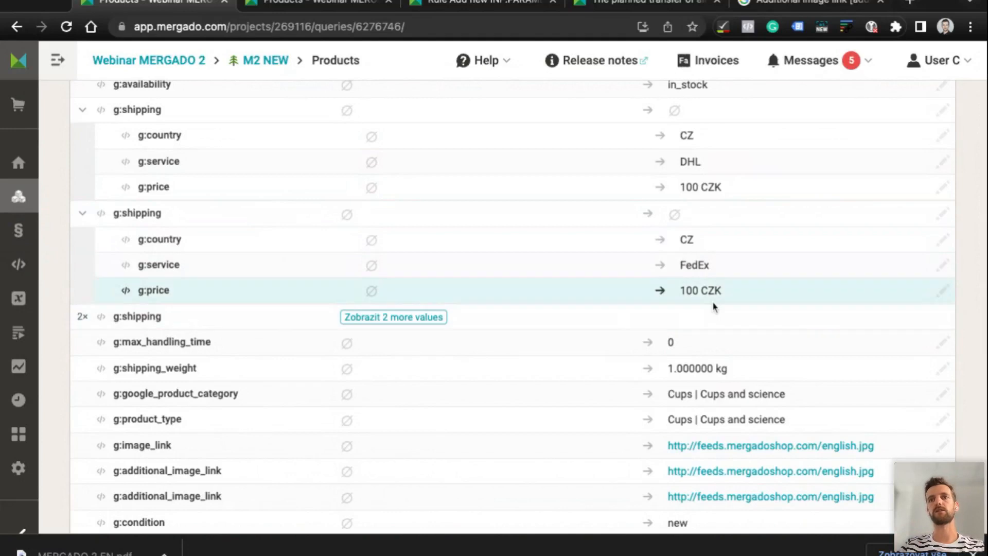
triple_click(704, 290)
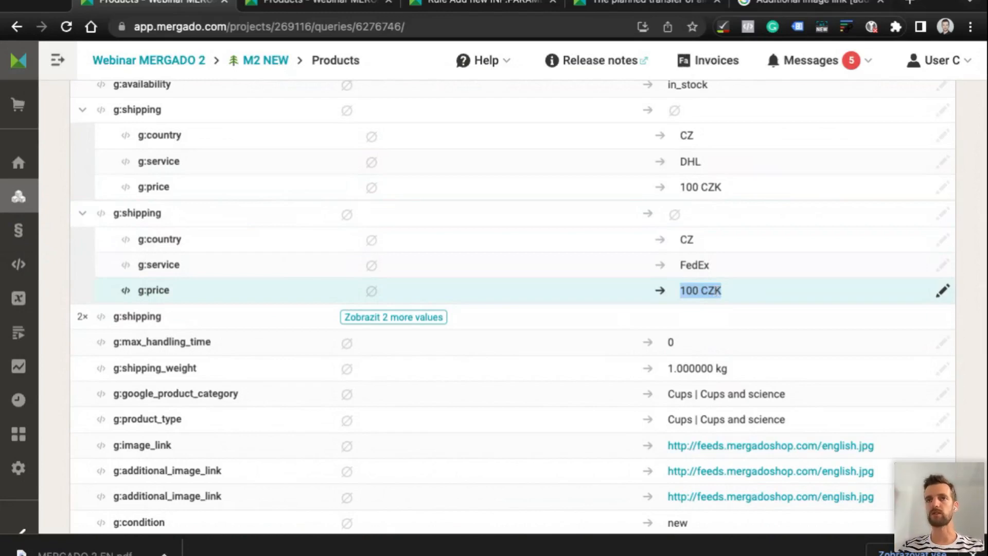
double_click(687, 239)
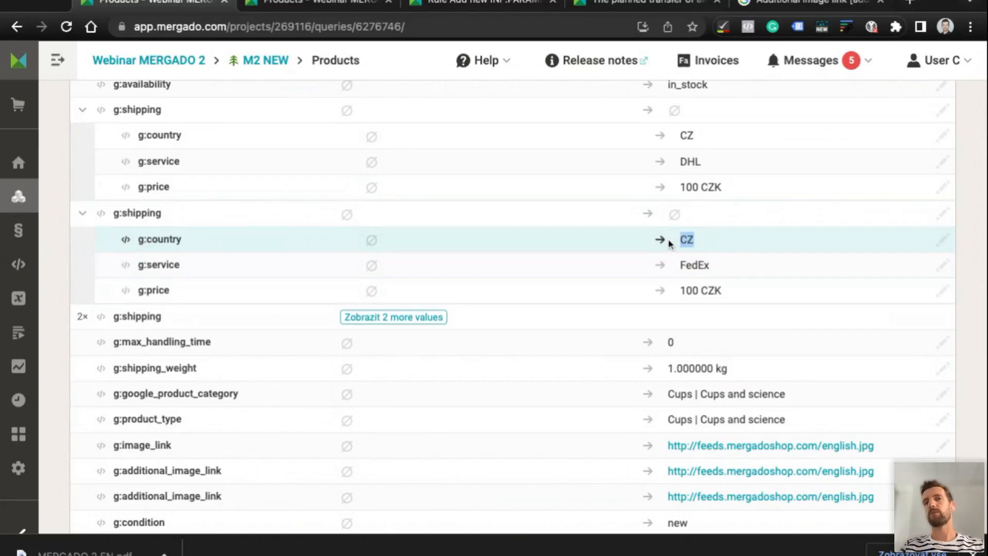
Return to the M2 NEW project overview and highlight the name of its output format
click(267, 62)
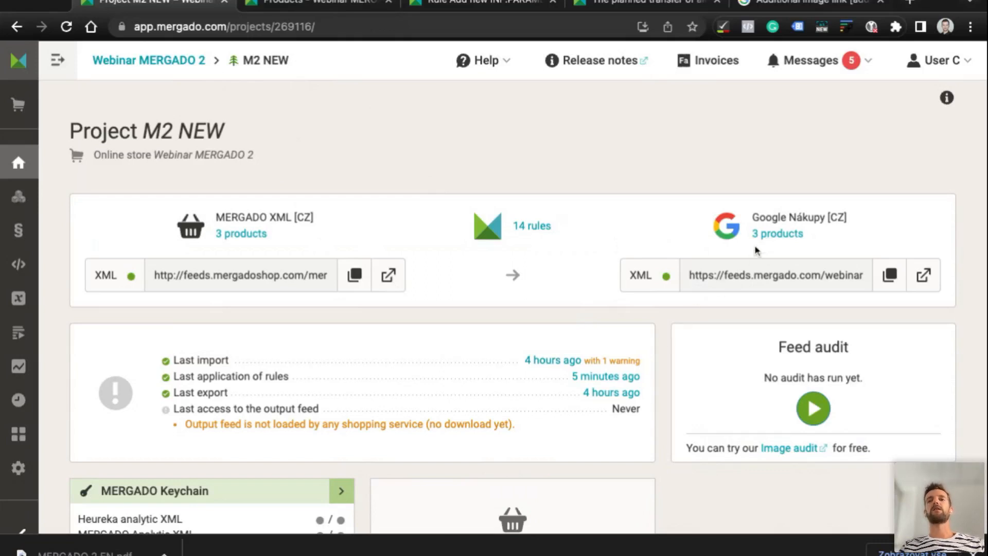
triple_click(760, 219)
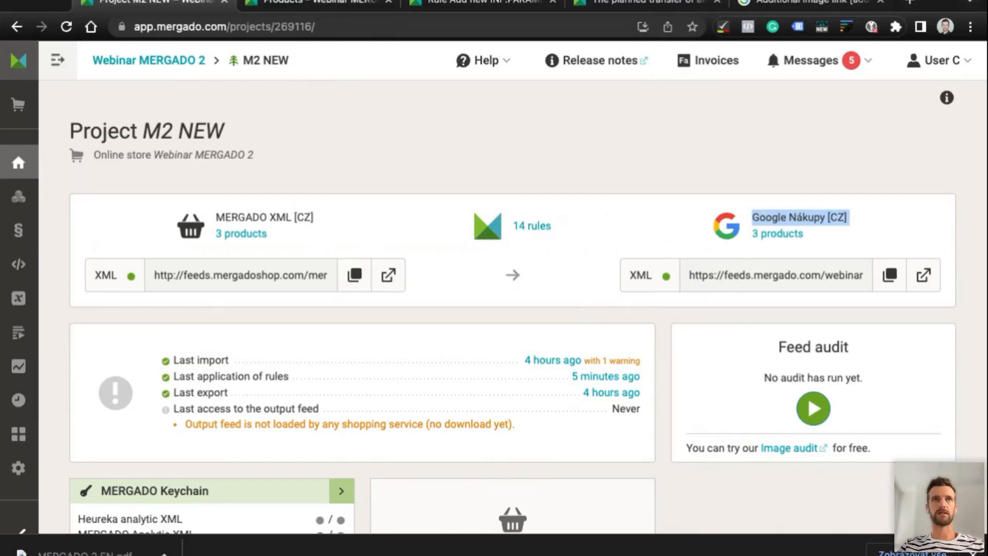
Open the export list of the Webinar MERGADO 2 store separately and open its M2 Ceneo.pl [PL] project
click(282, 5)
click(447, 7)
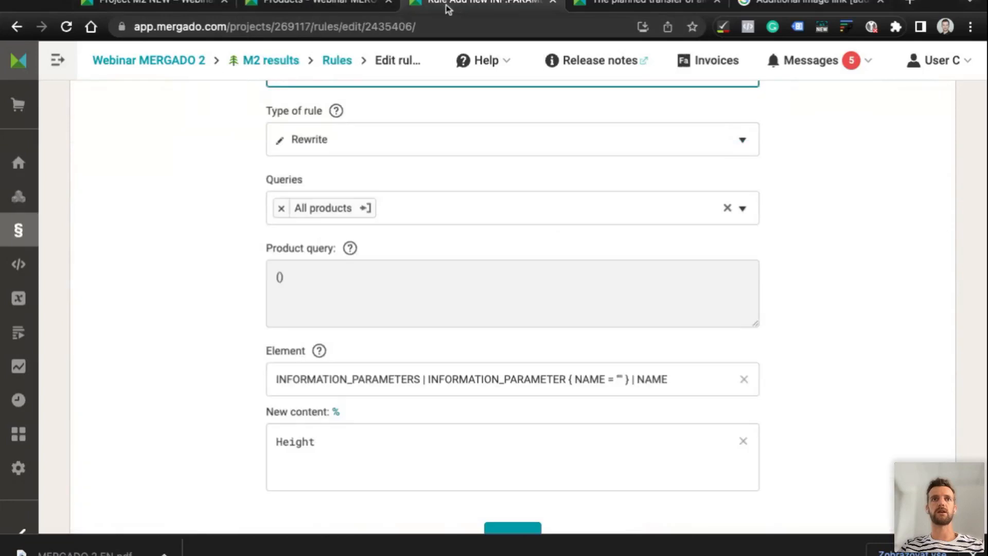
super+click(187, 64)
click(552, 5)
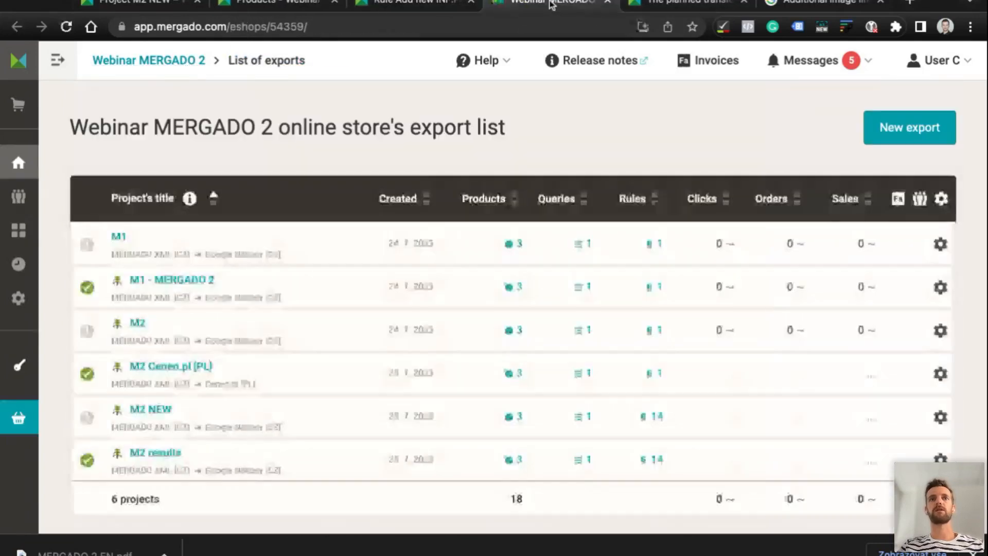
scroll(156, 293, down, 3)
click(154, 275)
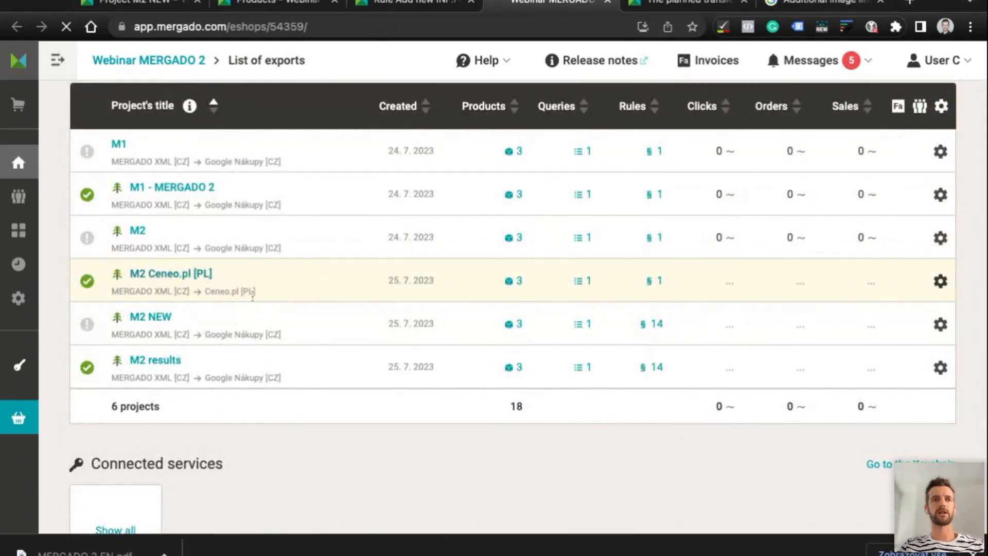
scroll(66, 209, down, 2)
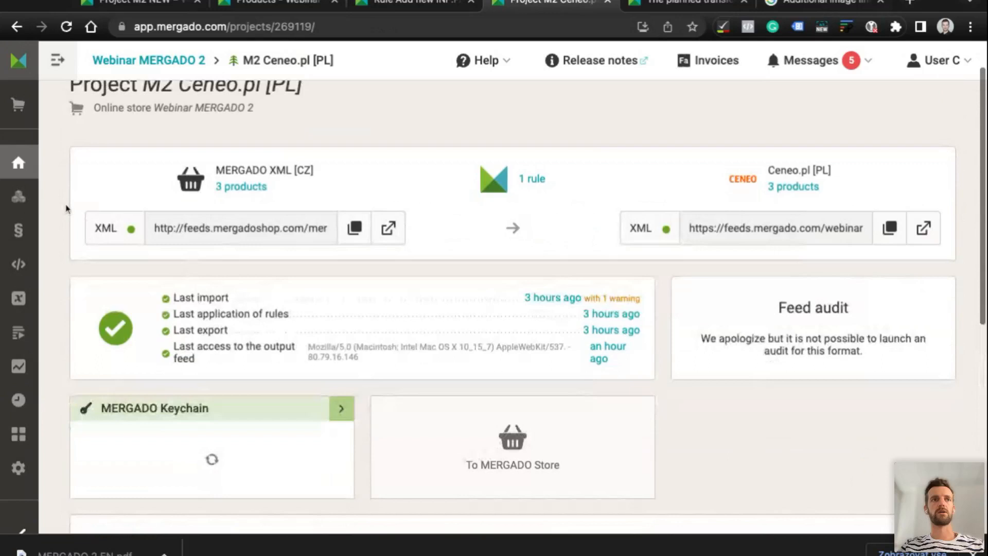
Review the output elements of the products in the M2 Ceneo.pl [PL] project, looking for shipping elements
click(31, 202)
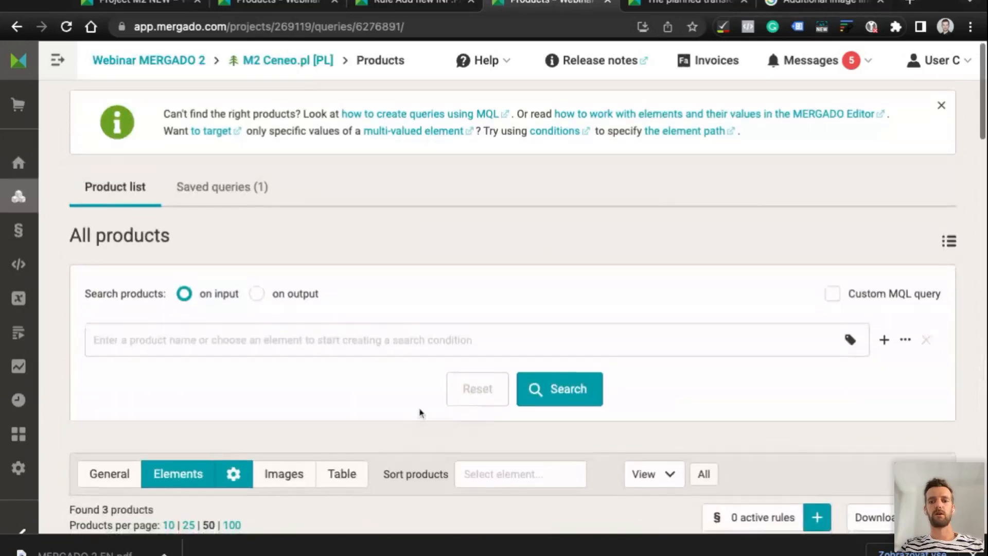
scroll(420, 410, down, 10)
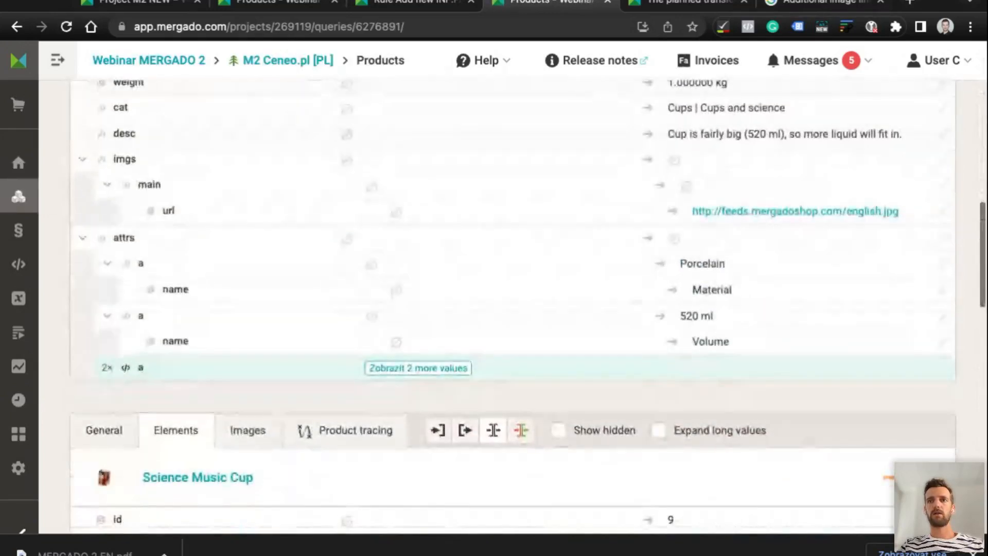
scroll(419, 412, up, 5)
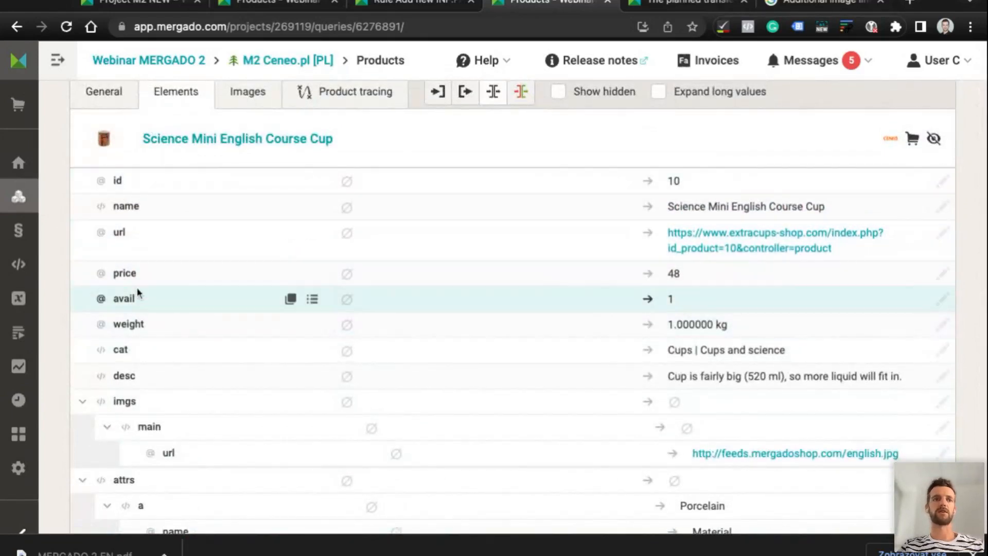
scroll(138, 292, down, 5)
scroll(117, 230, up, 3)
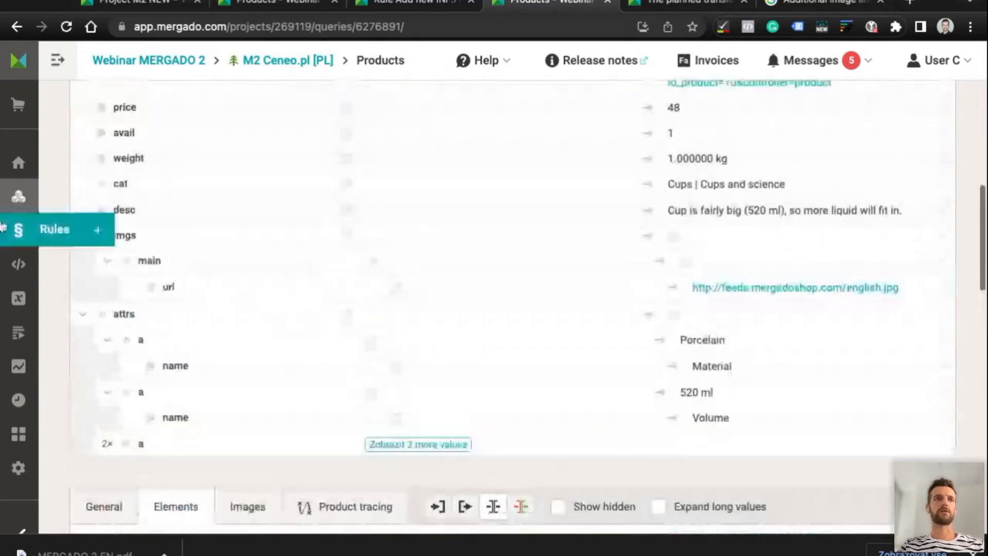
Open a new rule in the M2 Ceneo.pl [PL] project and look through the available rule types
click(100, 232)
scroll(369, 408, down, 4)
click(350, 294)
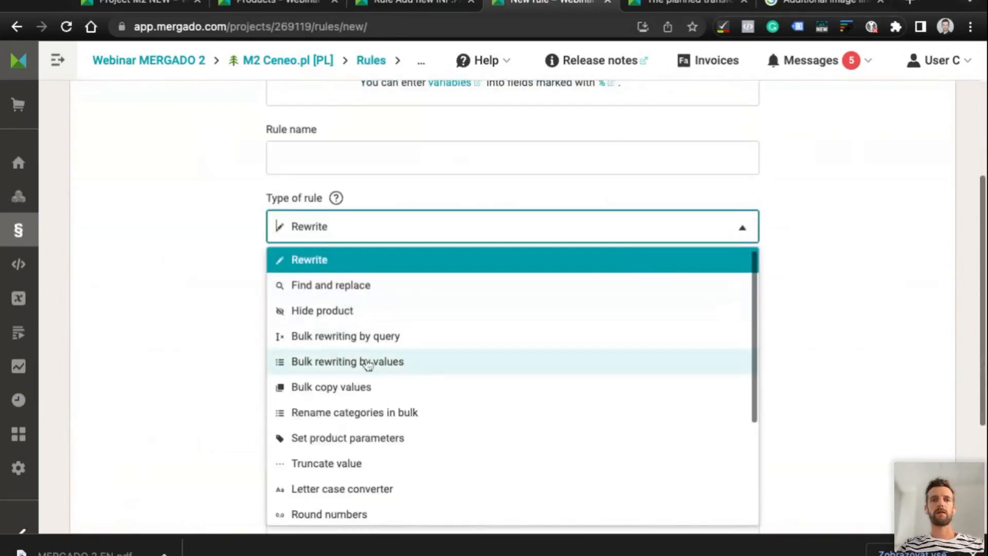
scroll(377, 399, down, 3)
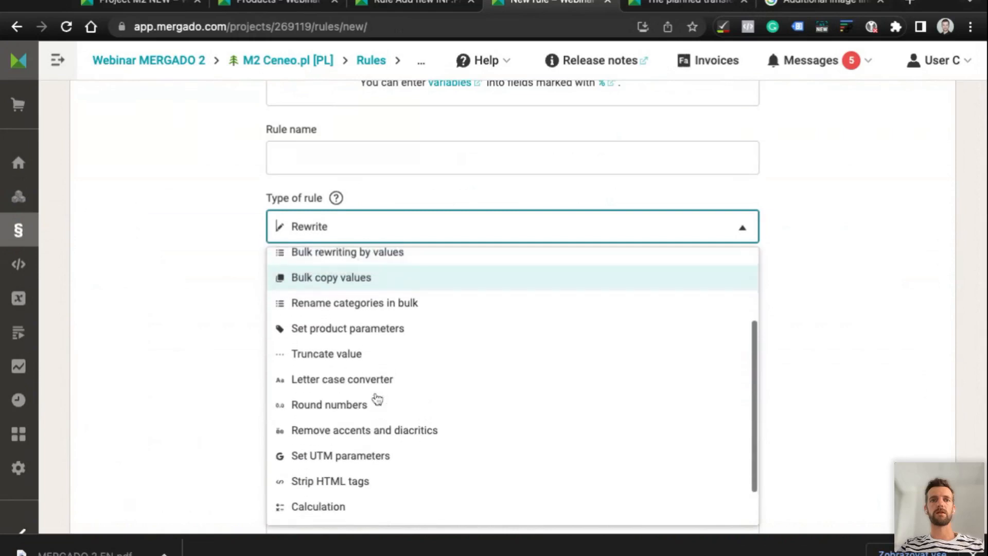
scroll(378, 400, up, 3)
click(168, 312)
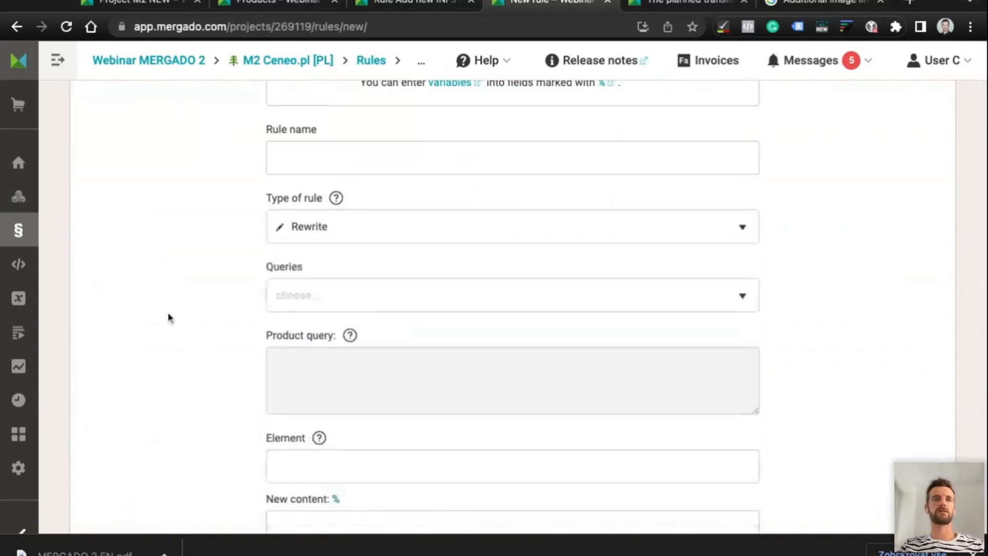
click(159, 68)
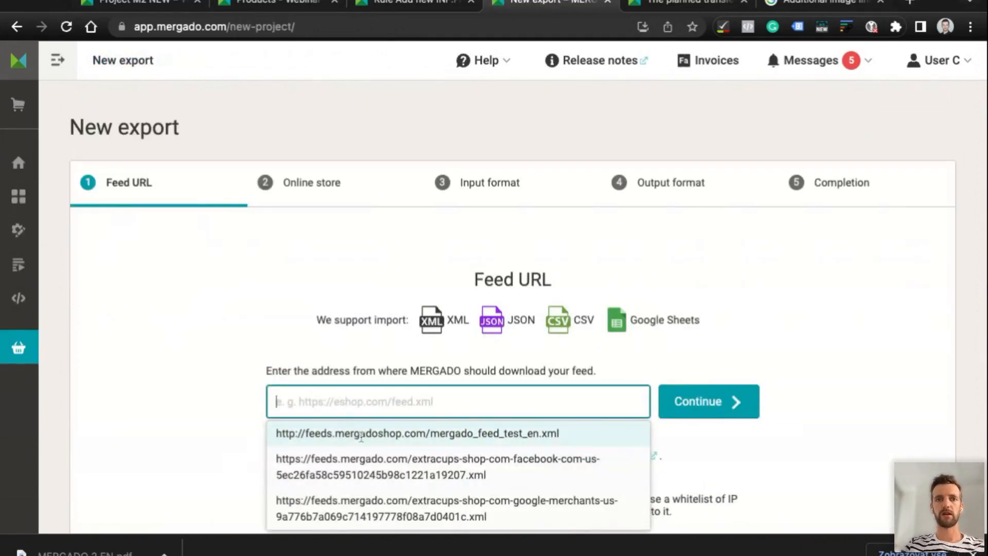
click(375, 436)
click(690, 400)
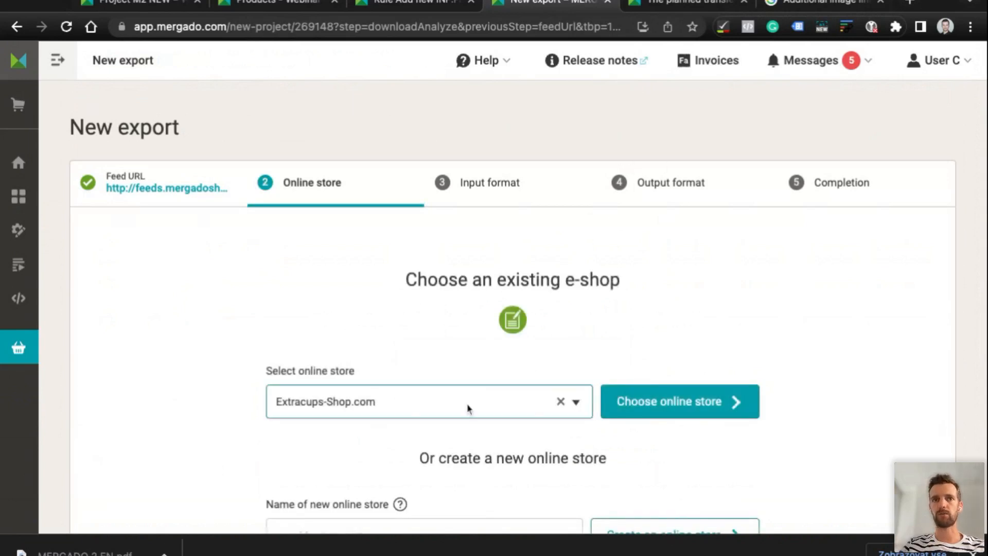
Assign the new export to the Webinar MERGADO 2 online store and accept MERGADO XML [CZ] as the input format
click(494, 402)
text(web)
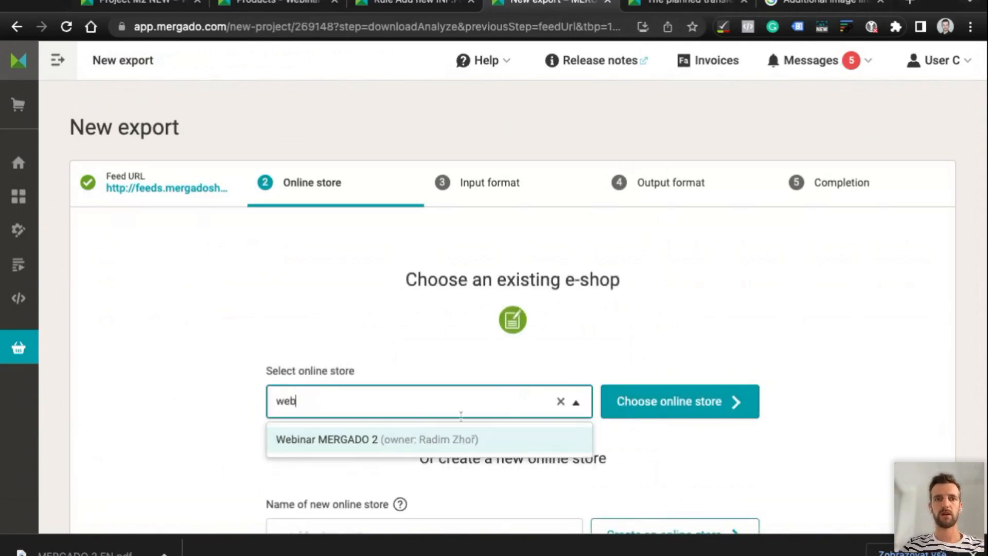
click(422, 452)
click(634, 399)
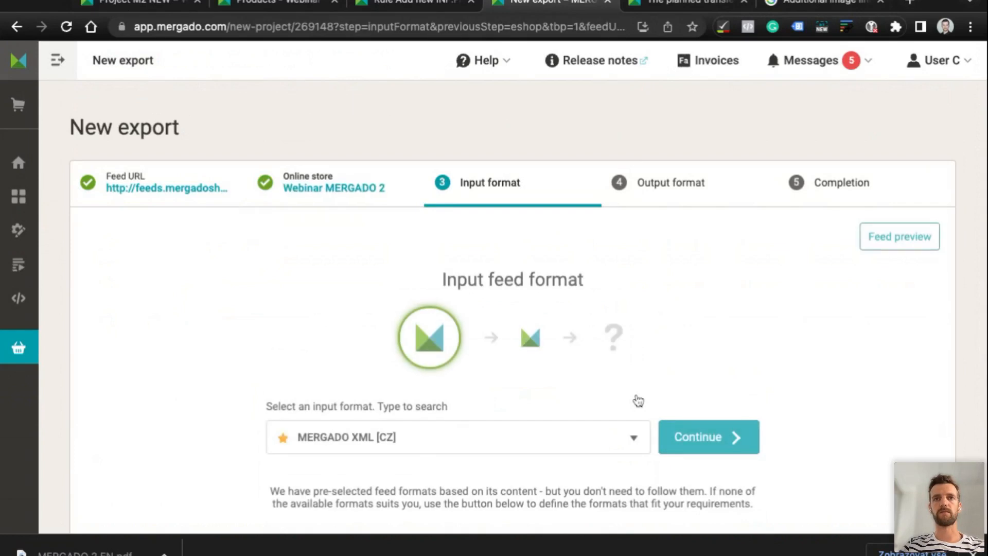
scroll(463, 370, down, 2)
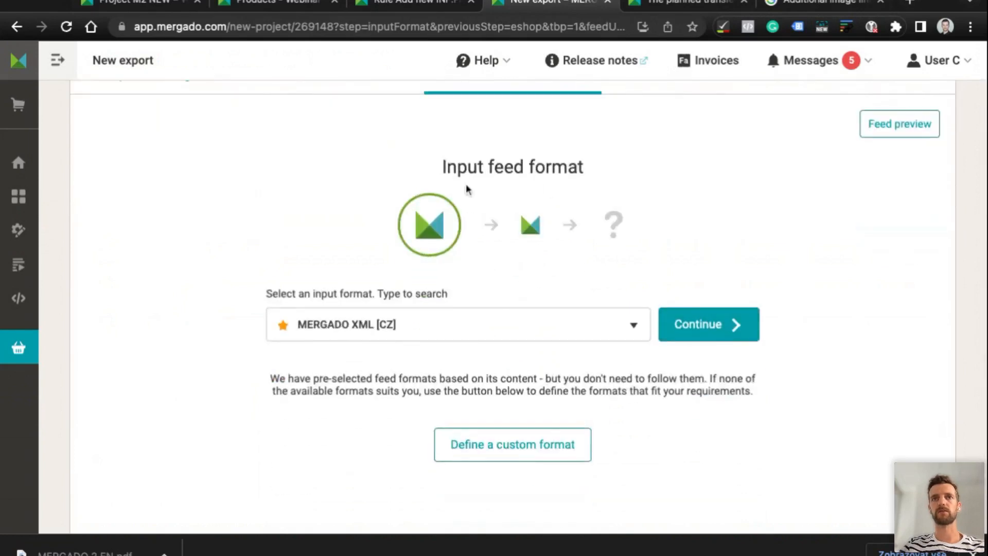
scroll(514, 177, up, 2)
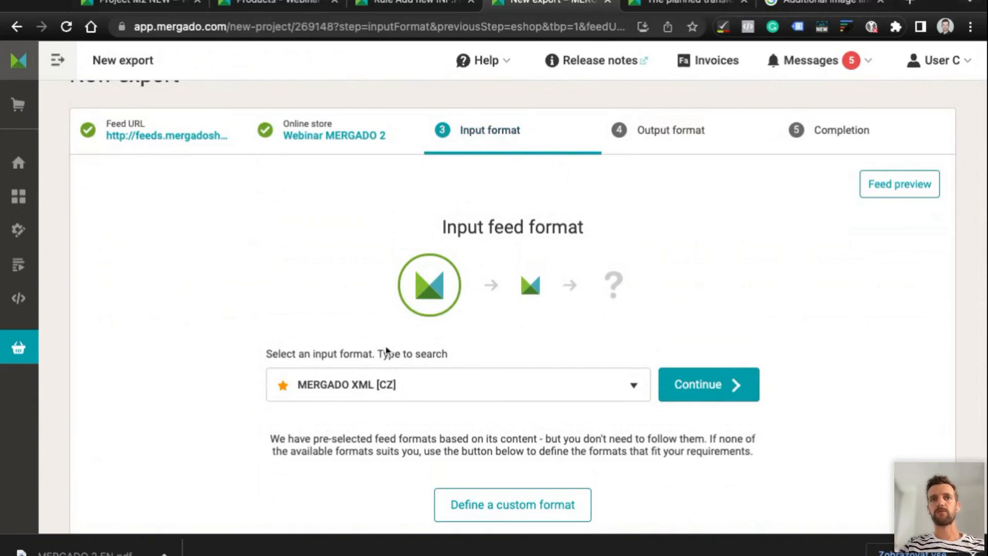
click(701, 392)
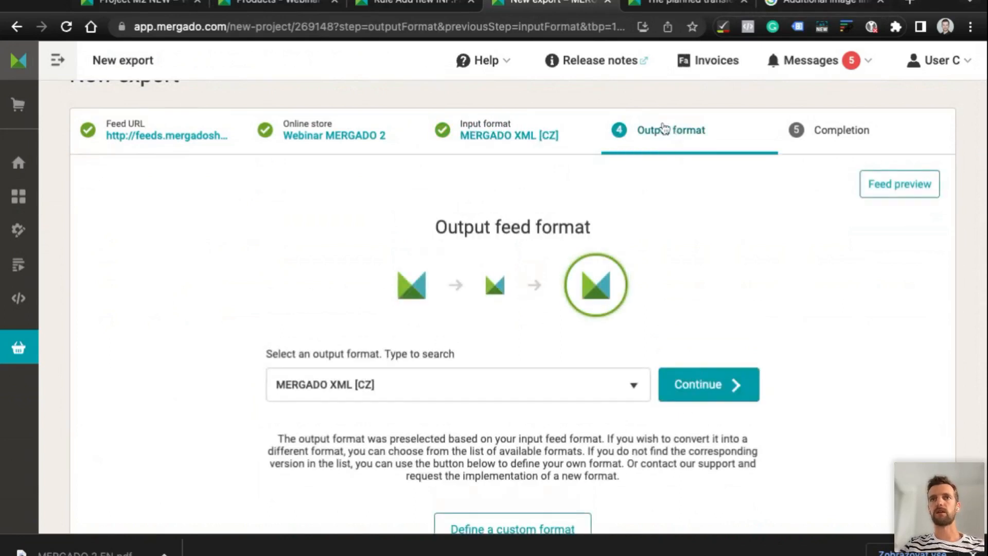
Set the output format to Google Merchants [PL] and finish creating the export
click(329, 386)
text(goog)
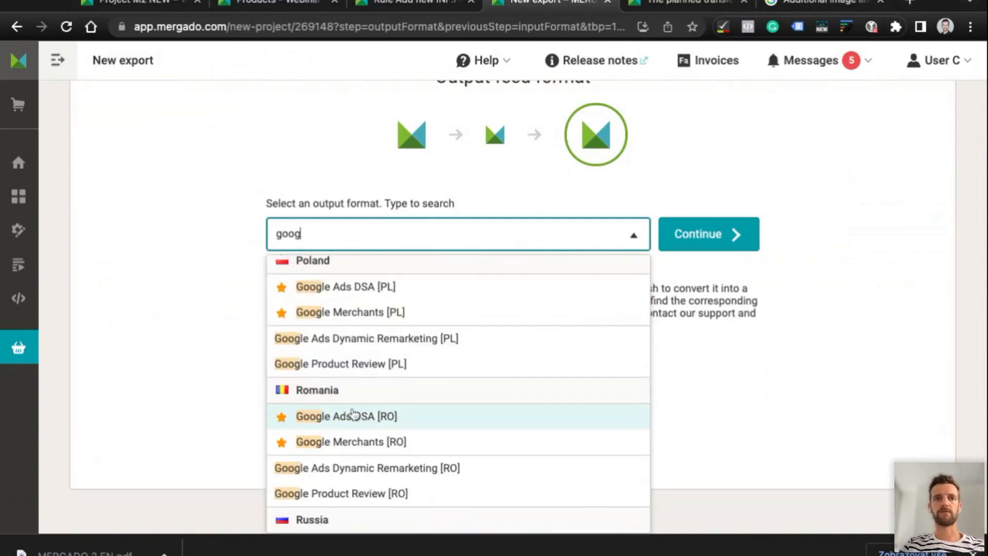
scroll(353, 414, up, 3)
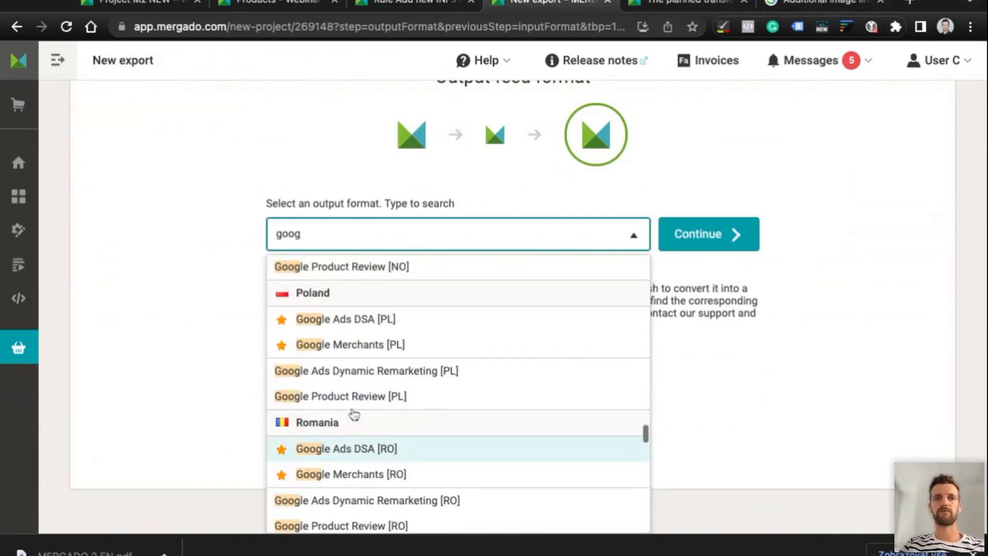
scroll(350, 427, down, 2)
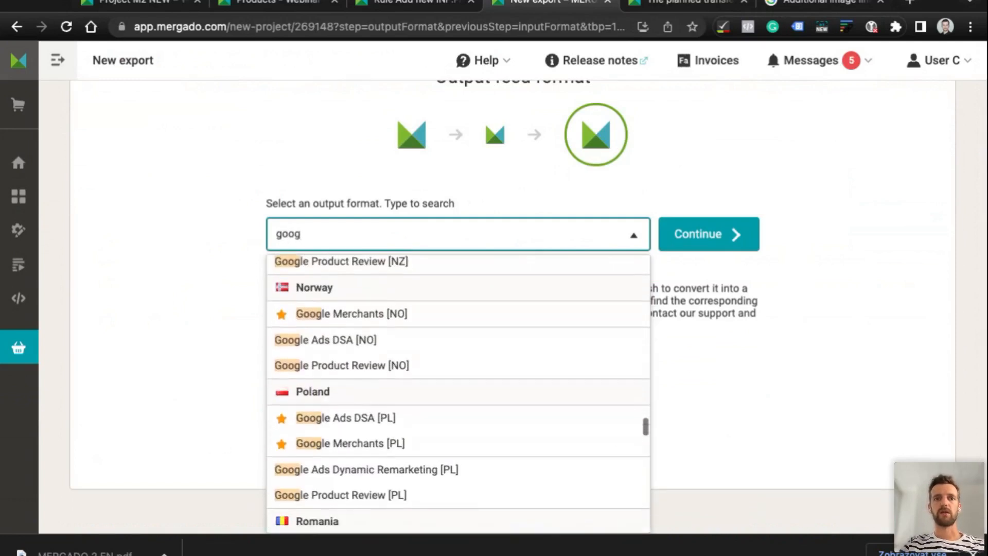
click(345, 432)
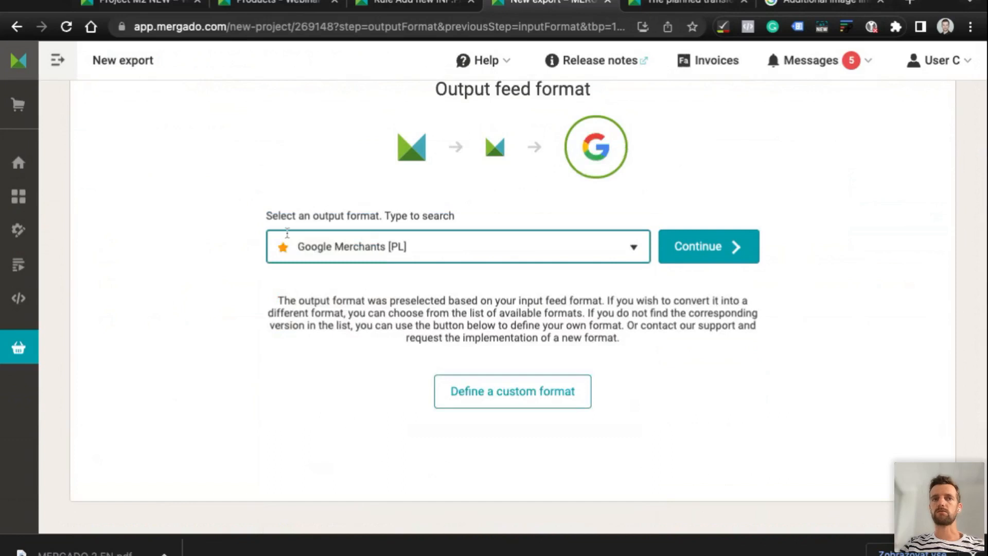
click(701, 260)
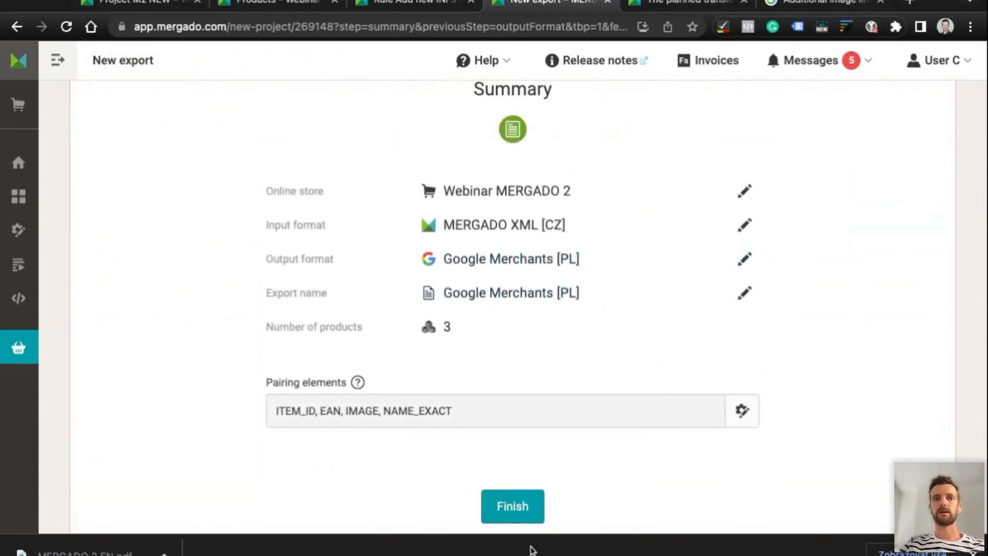
click(529, 520)
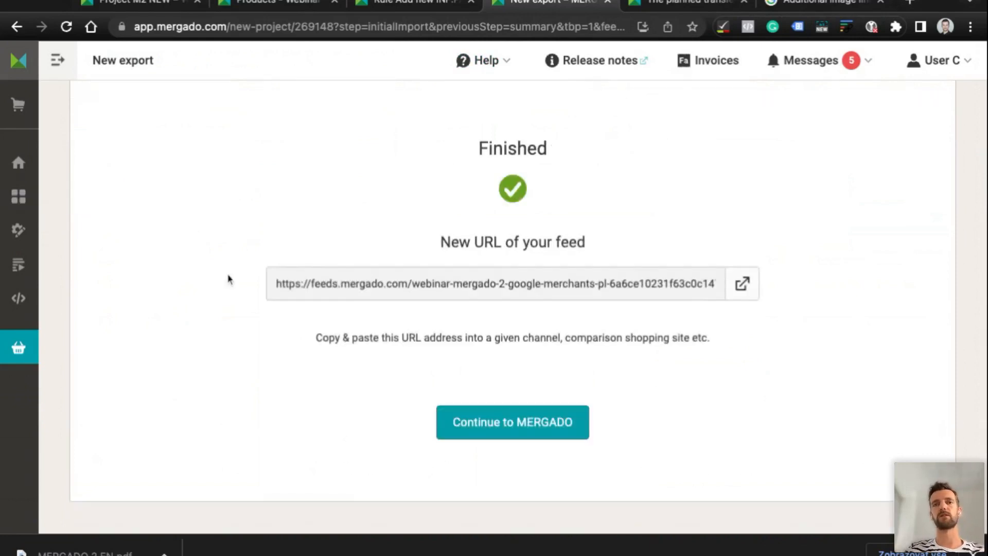
Open the product list of the new Google Merchants [PL] export and examine its output elements, including the g:price currency
click(509, 431)
click(9, 201)
scroll(536, 381, down, 10)
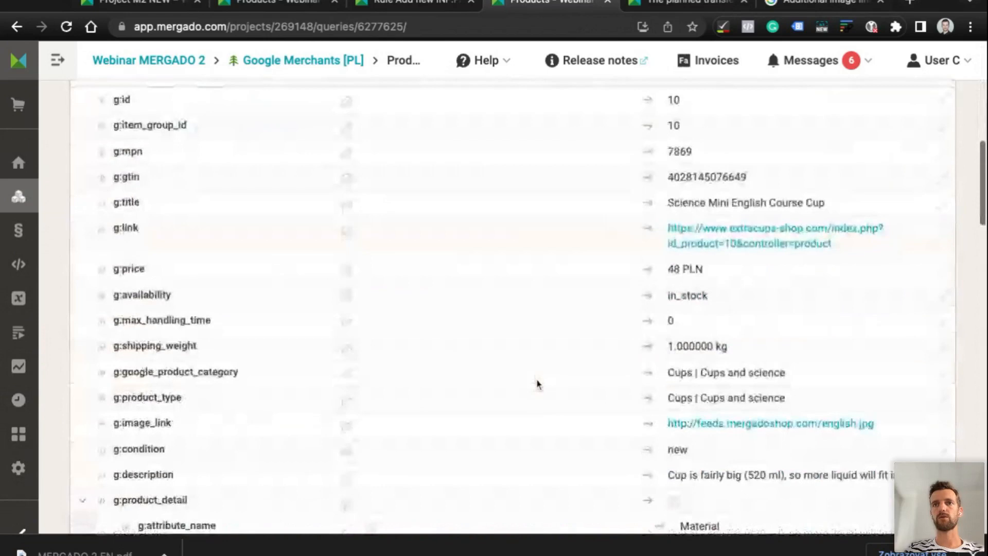
triple_click(703, 269)
double_click(698, 268)
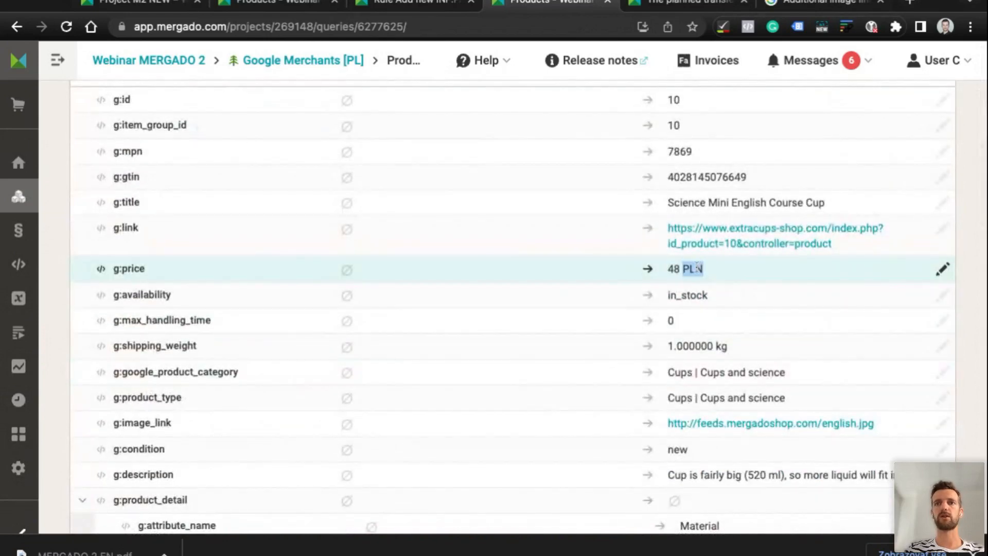
scroll(361, 267, down, 5)
scroll(154, 360, up, 3)
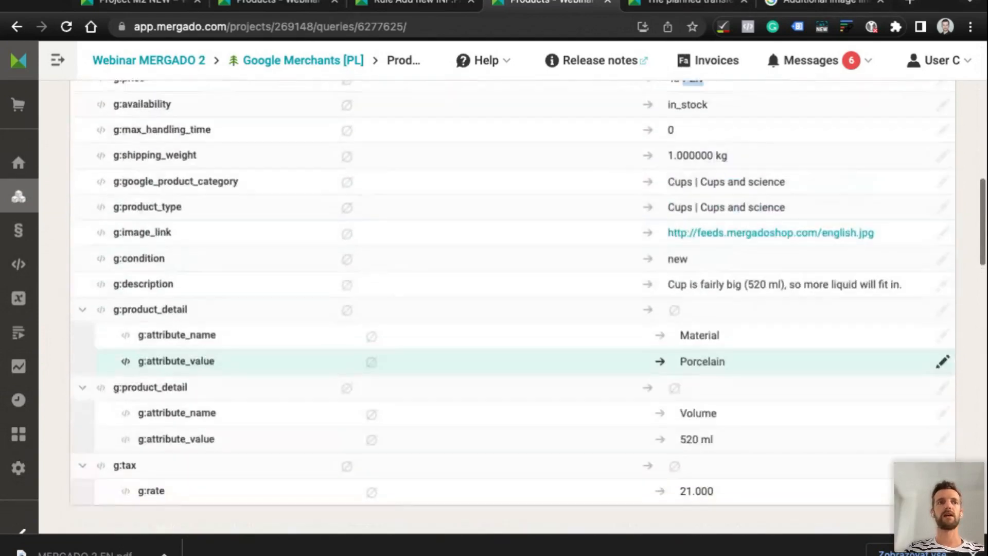
Start a new rule named "shipping" in the Google Merchants [PL] export
click(77, 235)
click(355, 433)
scroll(354, 433, down, 4)
click(302, 210)
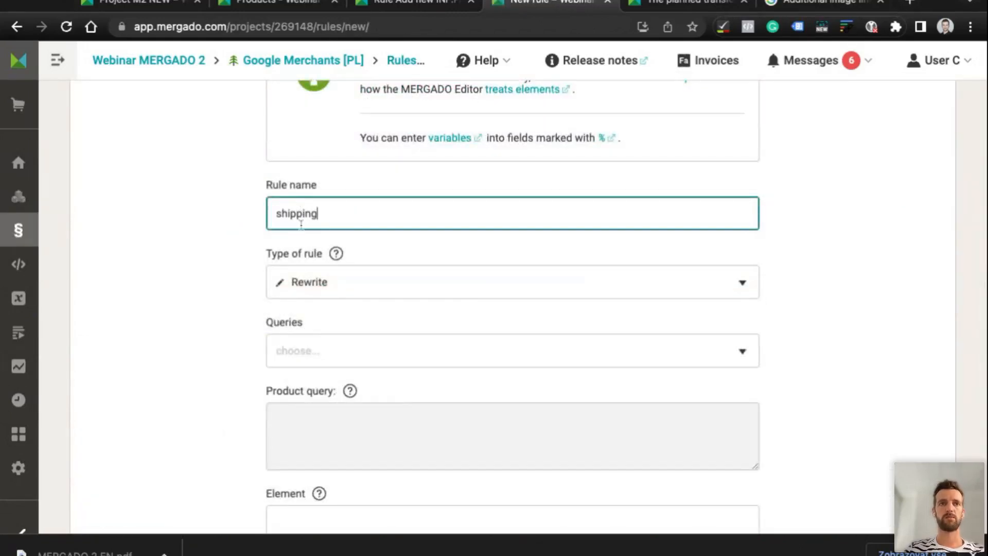
text(shipping)
Look through the rule types available for the shipping rule, leaving it as Rewrite
click(302, 282)
scroll(302, 278, down, 3)
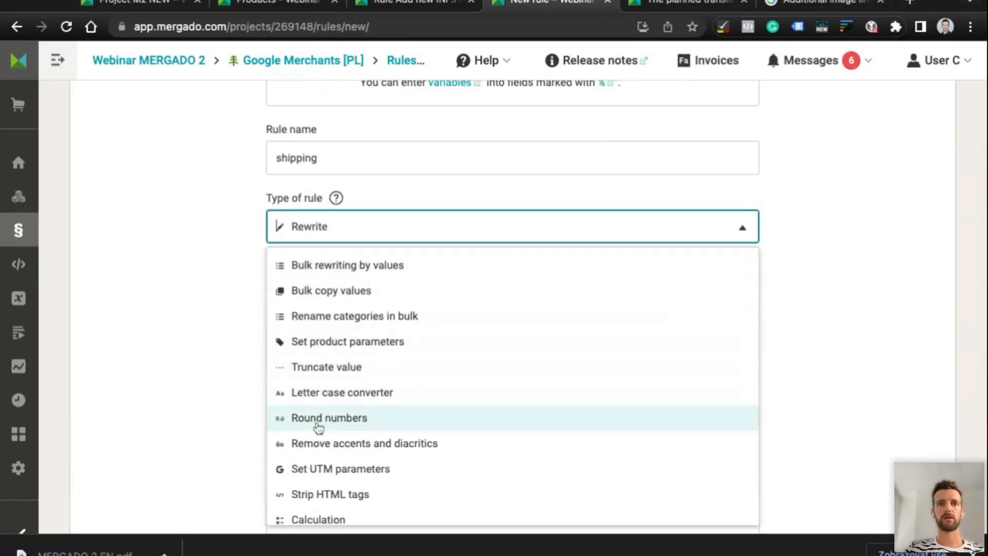
scroll(350, 343, down, 3)
scroll(353, 346, up, 4)
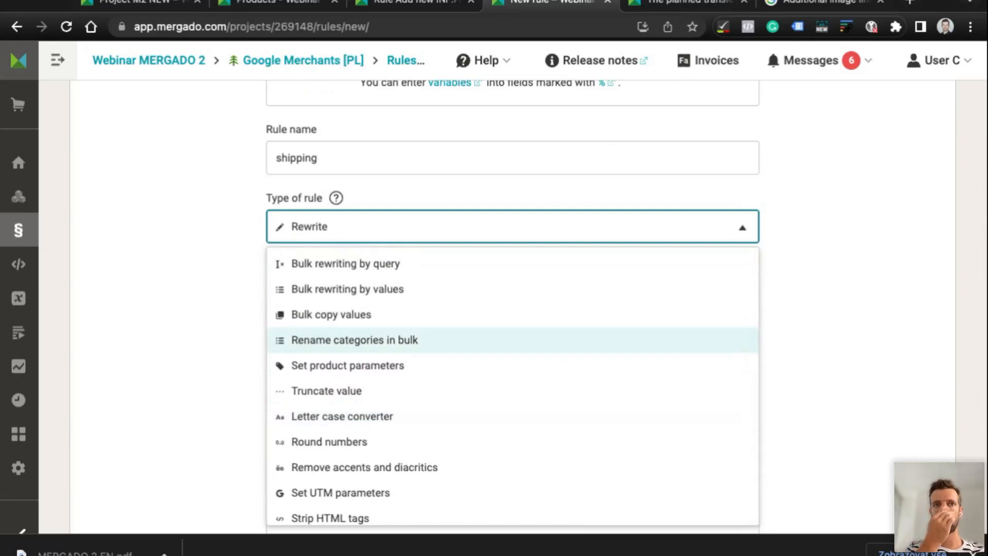
scroll(350, 341, up, 3)
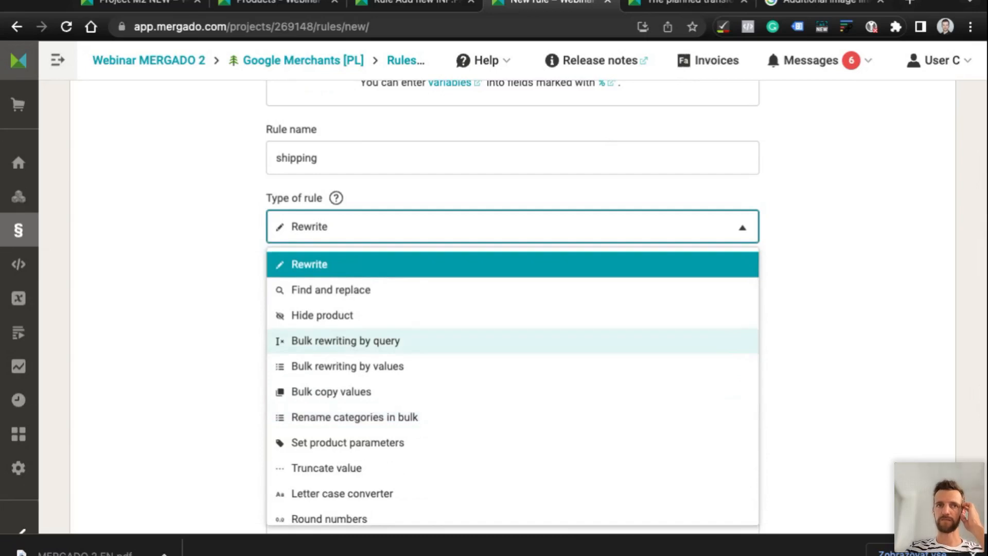
click(188, 295)
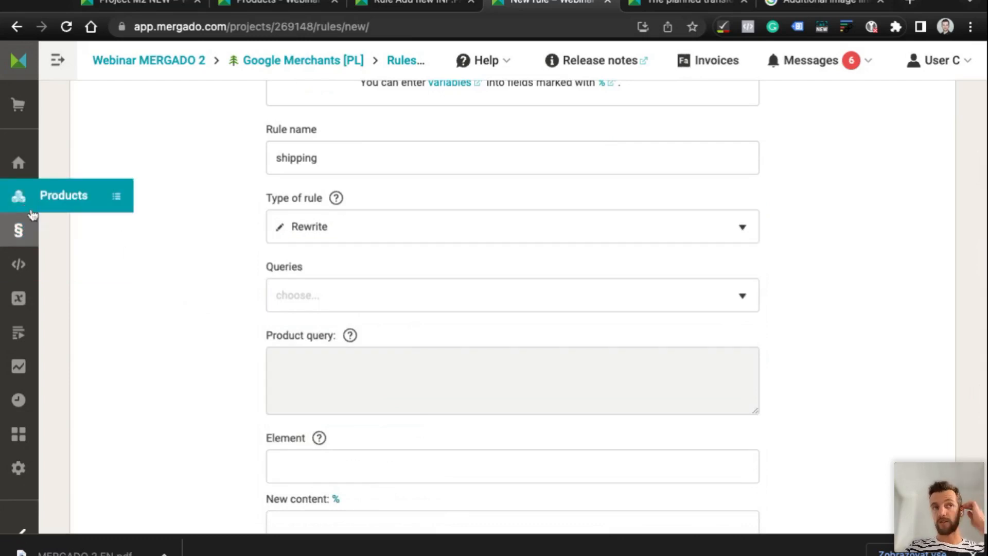
Switch to the M2 NEW export's product list and examine the g:price nested in the DHL g:shipping element
key(super+1)
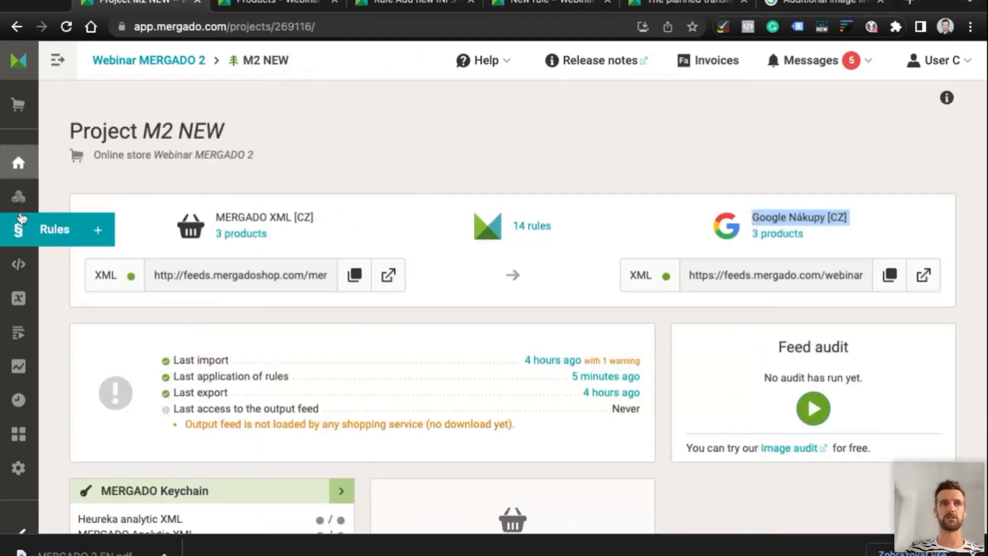
click(98, 230)
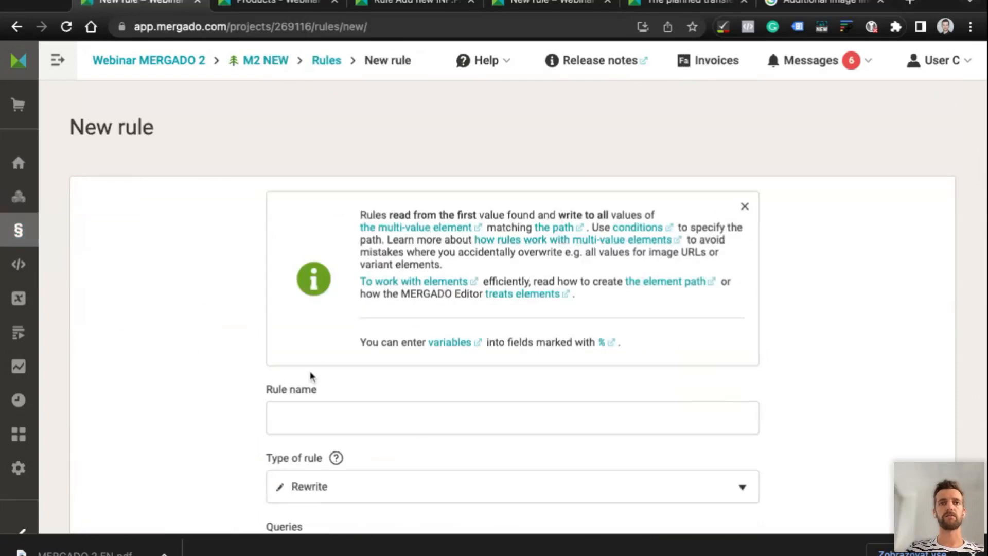
scroll(265, 397, down, 5)
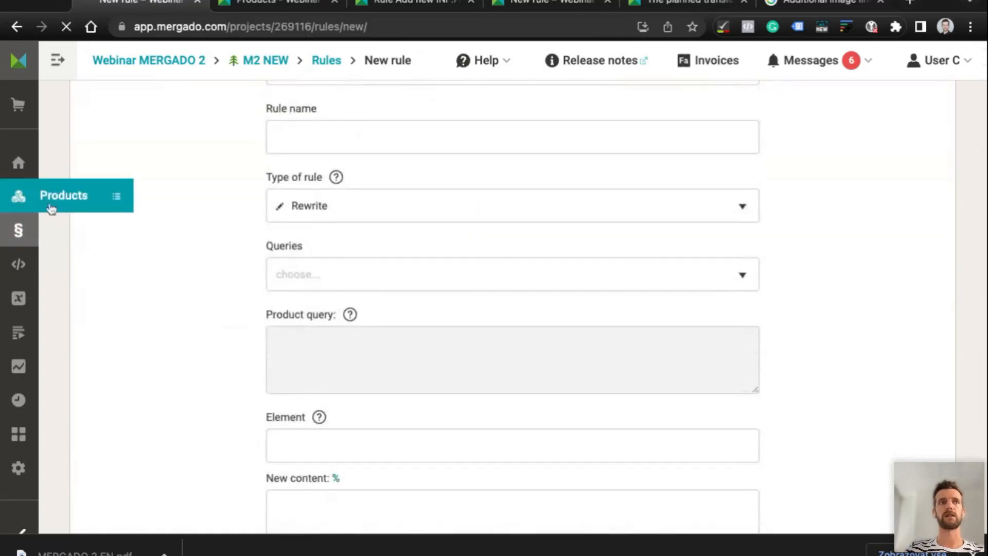
click(49, 206)
scroll(287, 295, down, 12)
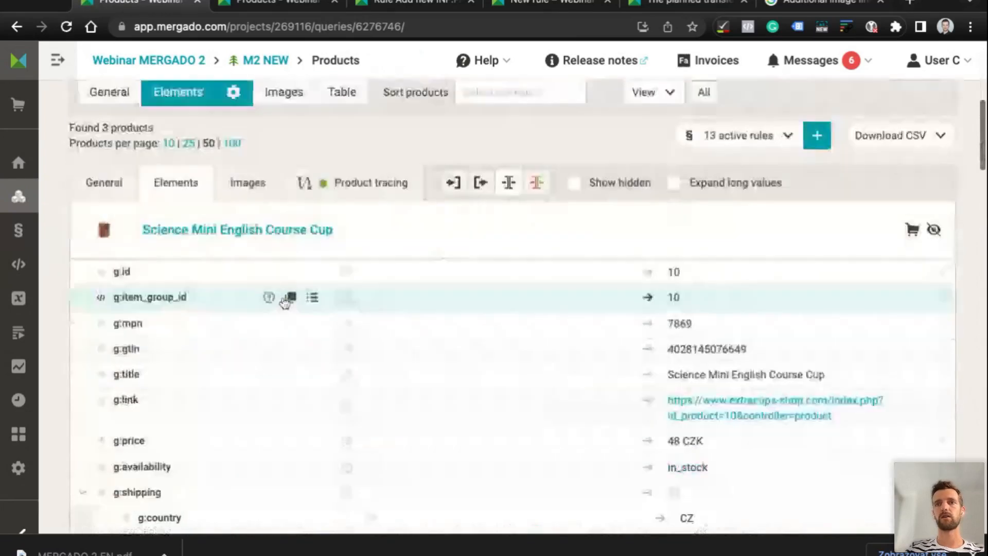
scroll(690, 281, down, 4)
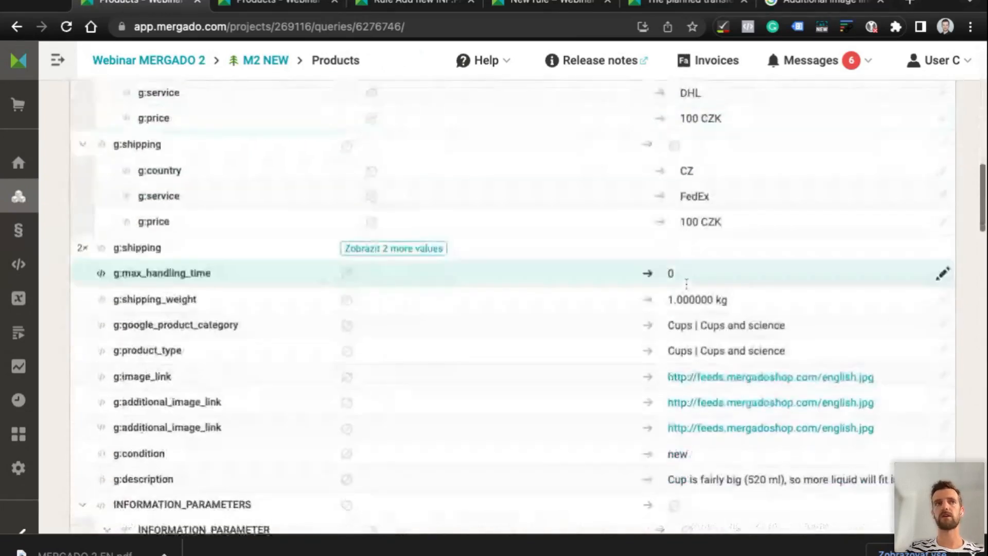
scroll(691, 281, up, 2)
triple_click(714, 251)
Start a new rule named "change currency" in the M2 NEW export
mouse_move(19, 230)
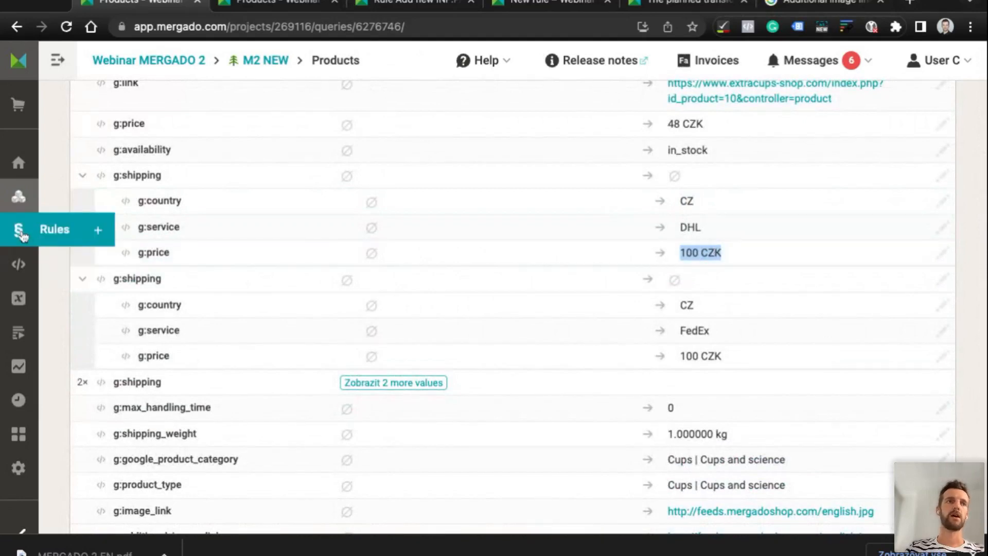
click(107, 234)
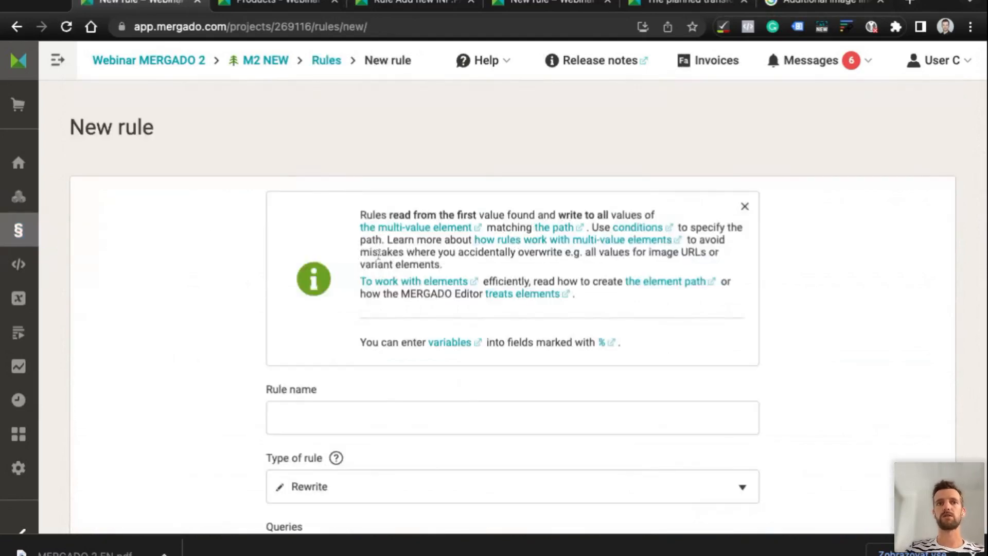
scroll(370, 260, down, 5)
click(315, 190)
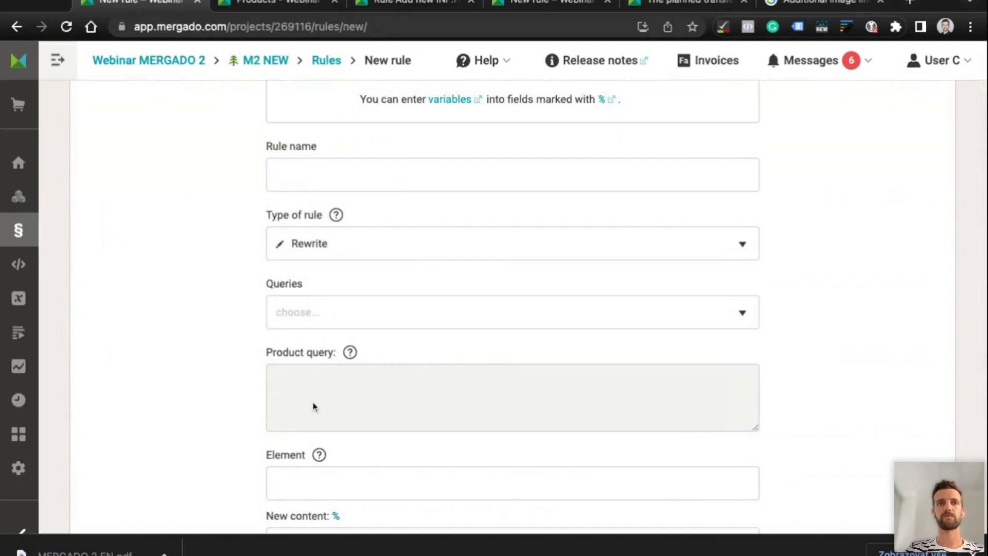
click(305, 175)
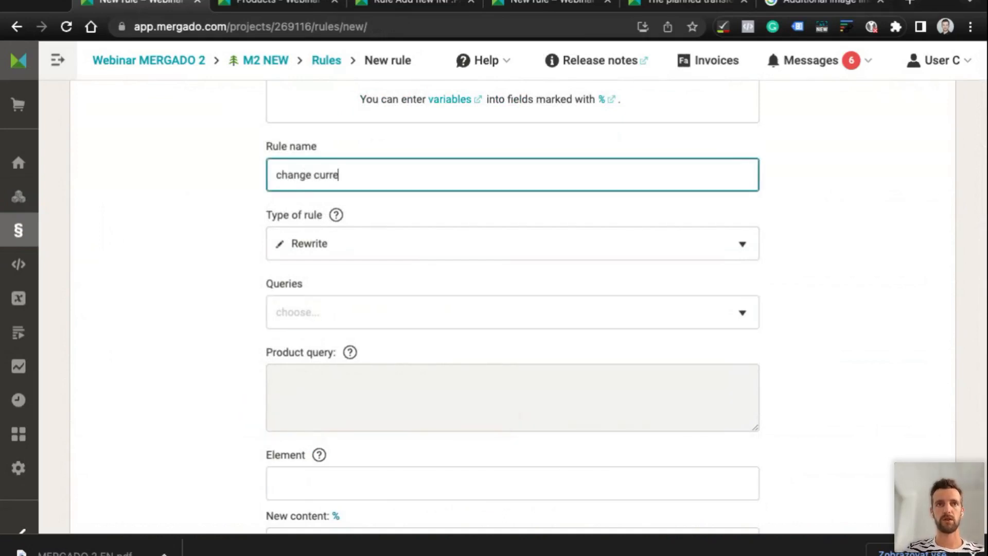
text(change currency)
Make the rule a Find and replace rule and select a product query for it
scroll(258, 193, down, 1)
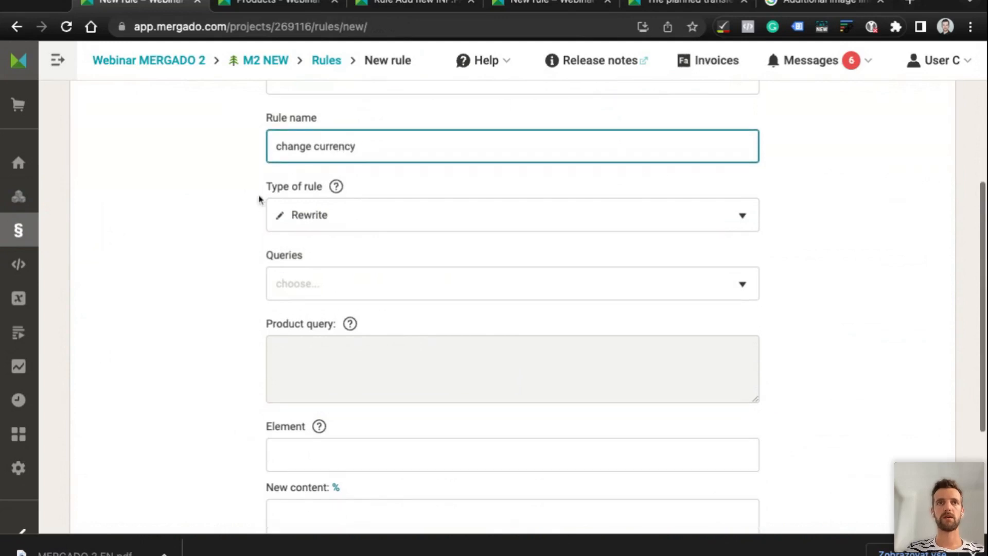
click(299, 219)
click(308, 271)
scroll(258, 232, down, 2)
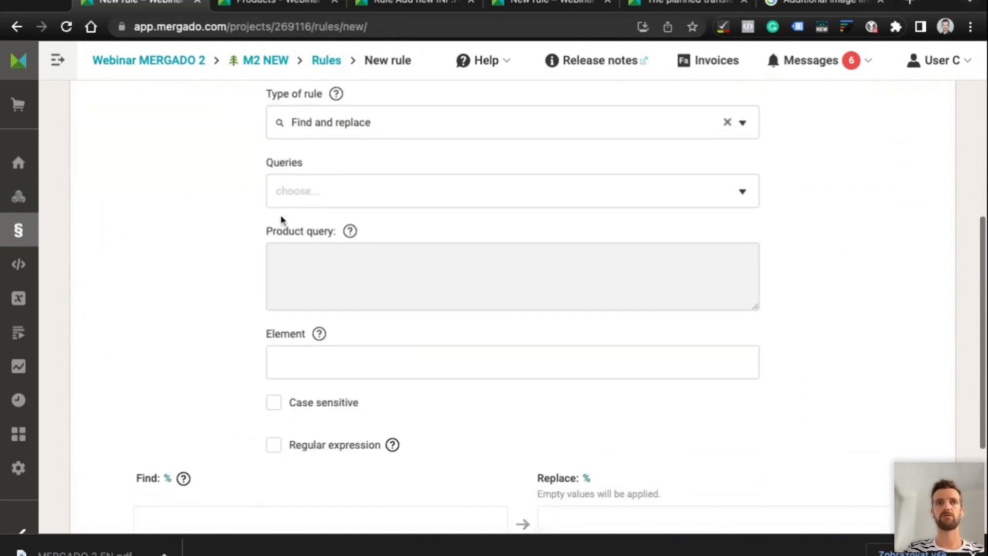
click(313, 194)
click(303, 232)
click(224, 267)
Set the rule's element to g:price nested under g:shipping
scroll(222, 268, down, 3)
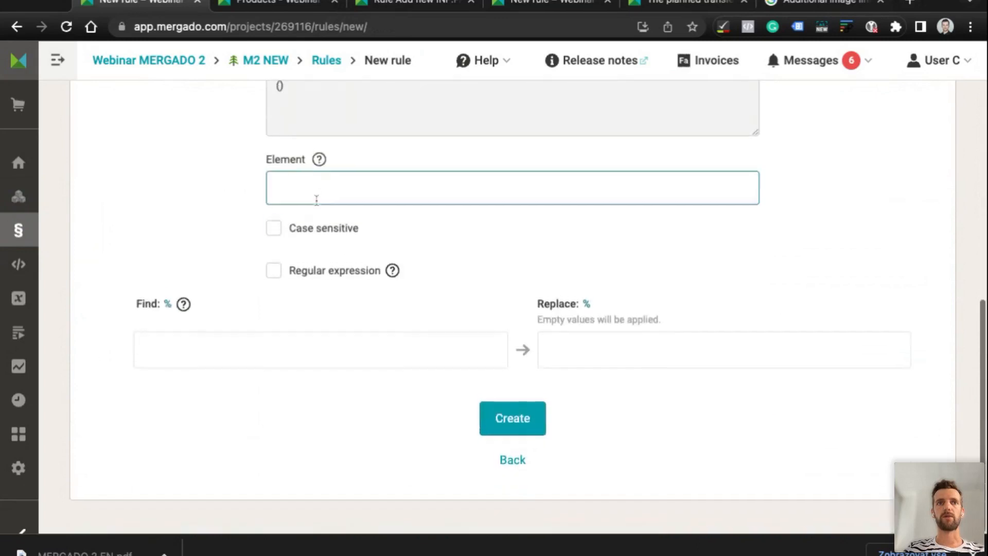
click(335, 184)
text(g:shipping | g:price)
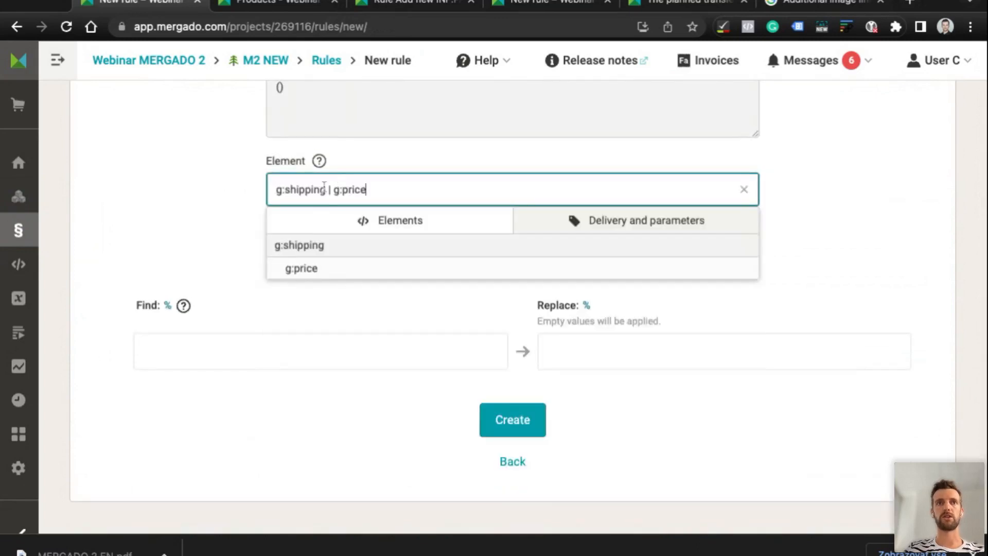
key(super+a)
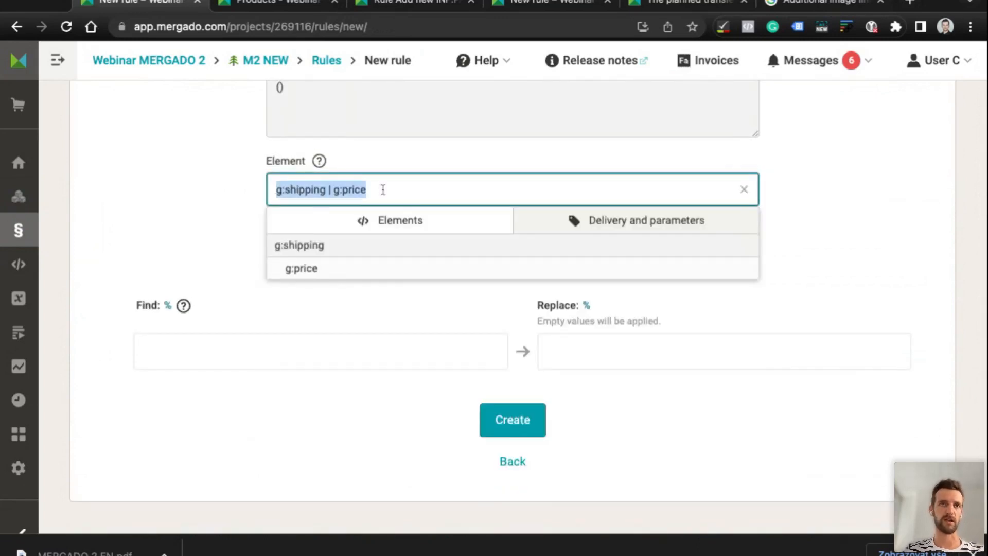
key(BackSpace)
text(price)
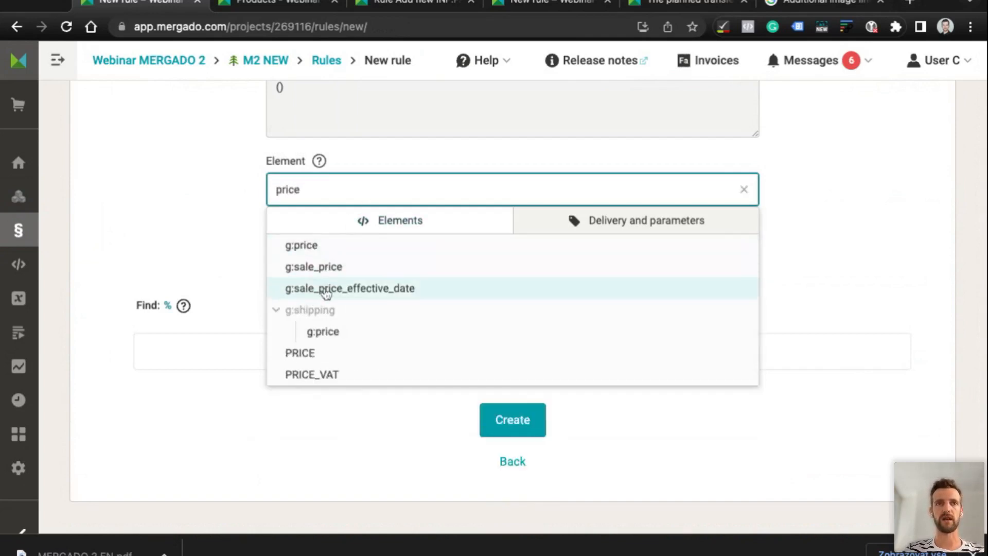
click(322, 334)
Set the rule to replace CZK with EUR and create it
click(241, 348)
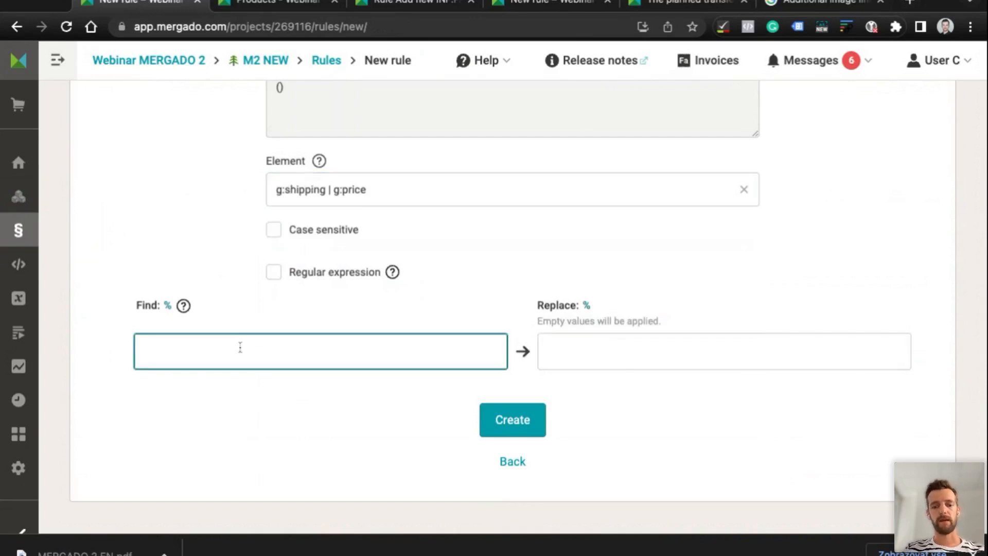
text(CZK)
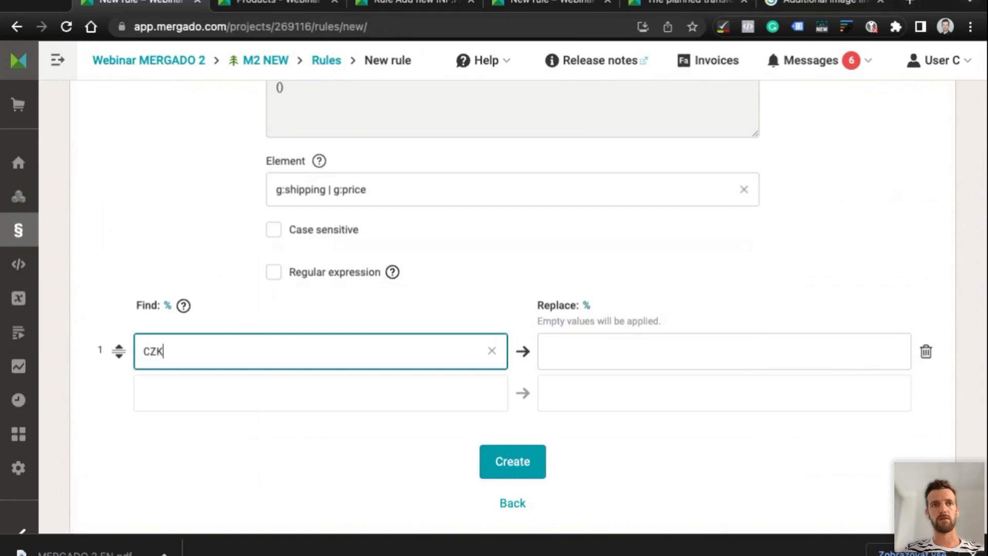
click(605, 345)
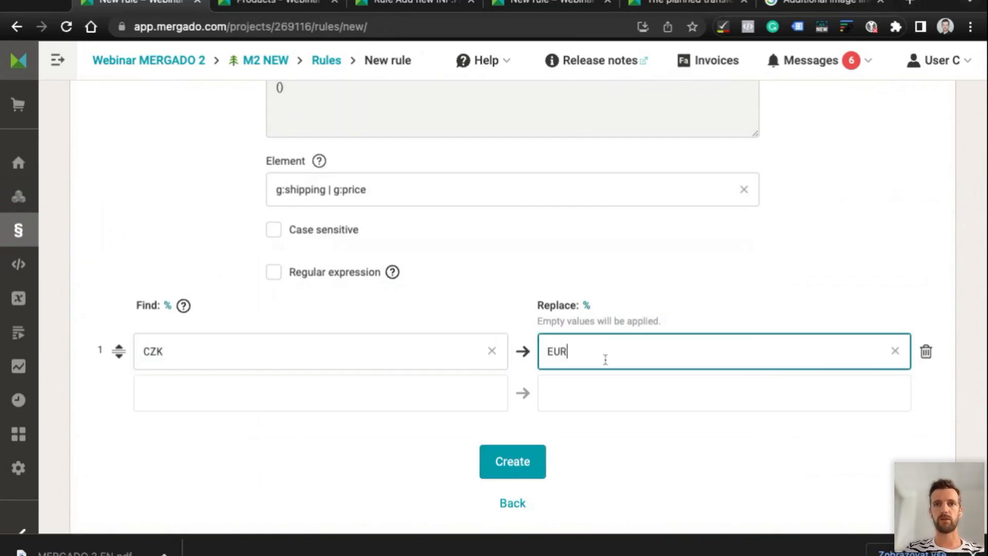
click(497, 461)
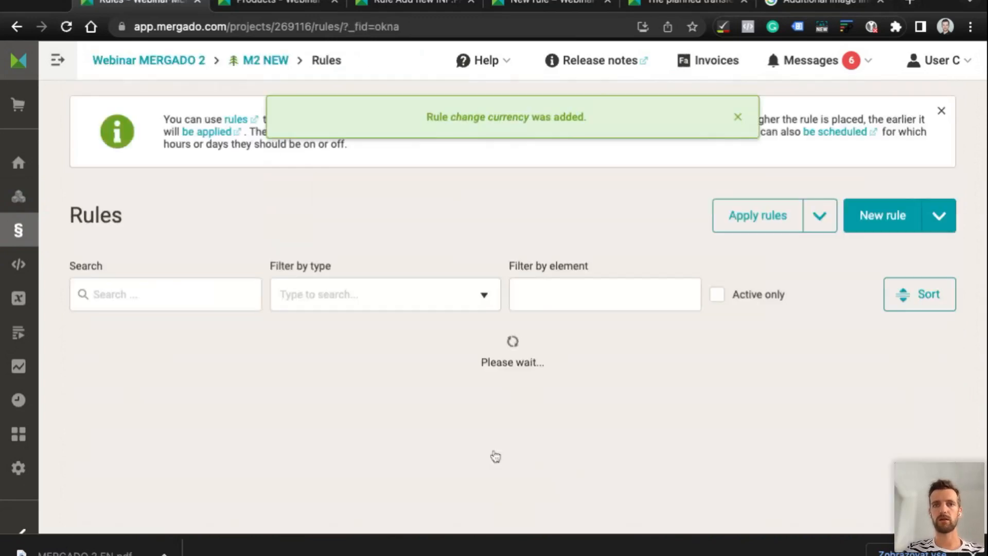
Apply the rules of the M2 NEW export
scroll(496, 456, down, 6)
scroll(496, 456, up, 6)
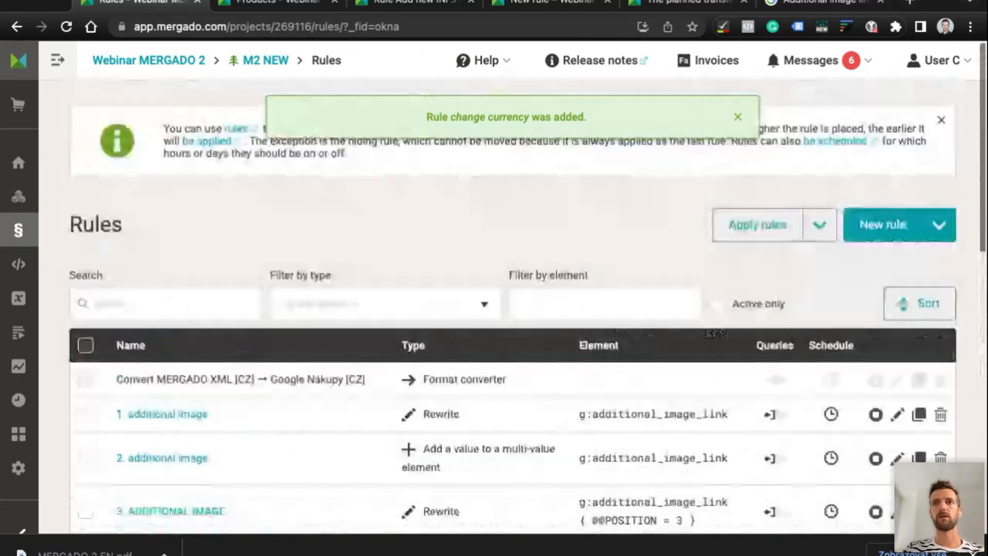
click(819, 216)
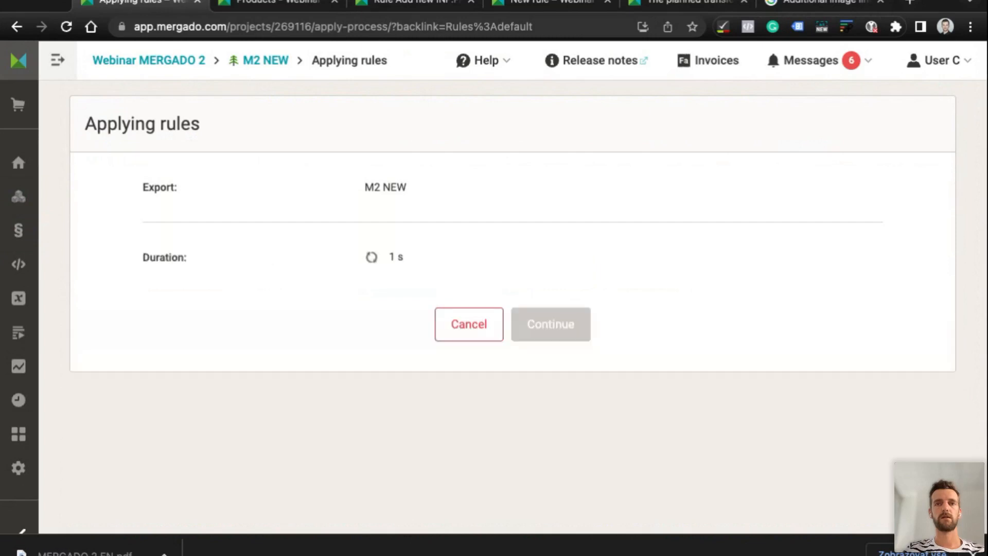
scroll(512, 309, down, 5)
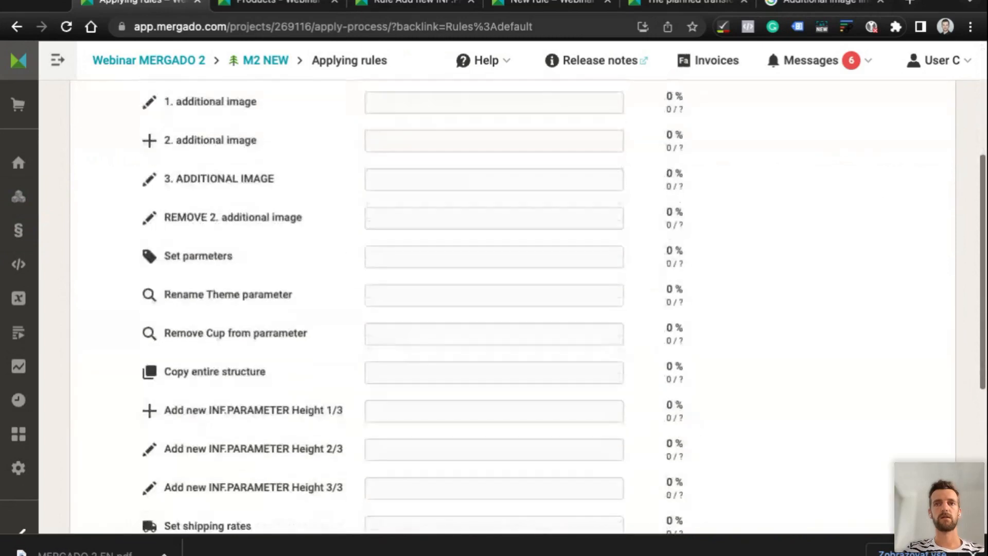
Check the country and price currency in both expanded g:shipping elements, and compare them with the product's main g:price
scroll(84, 225, down, 6)
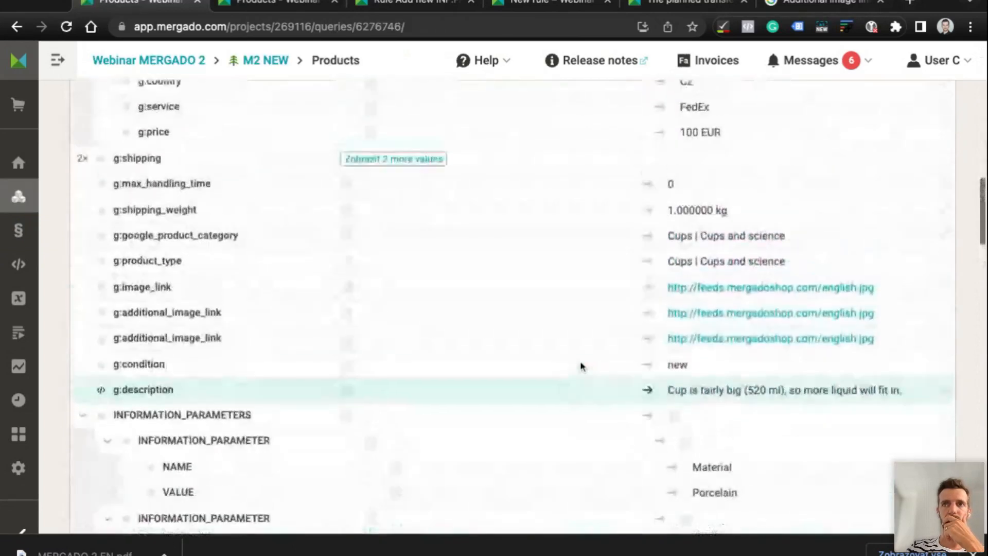
scroll(580, 367, up, 5)
triple_click(717, 379)
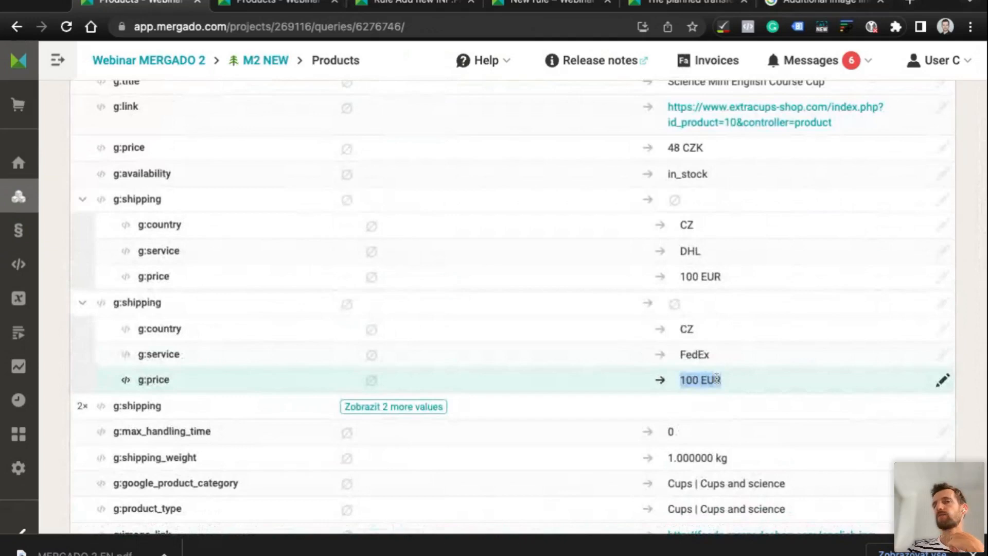
double_click(712, 276)
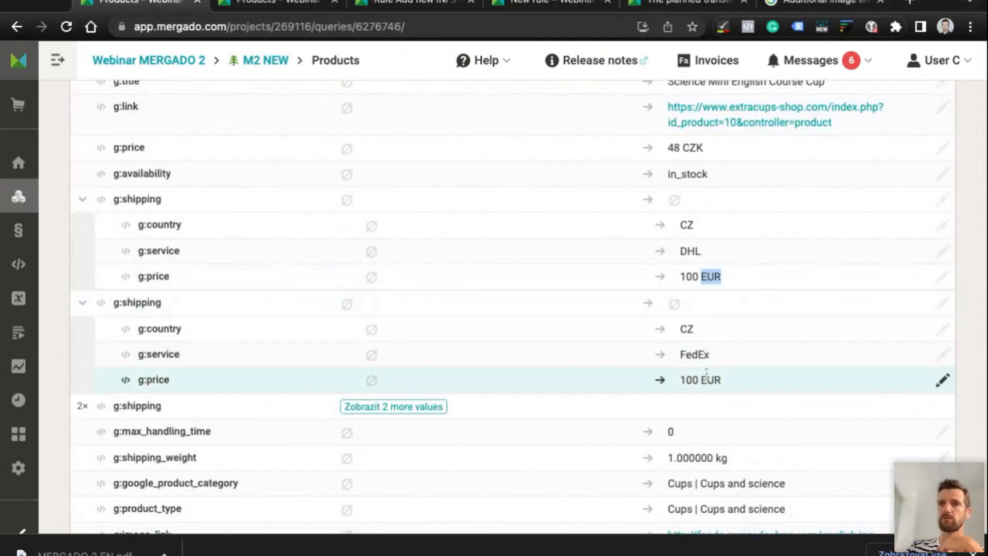
click(686, 334)
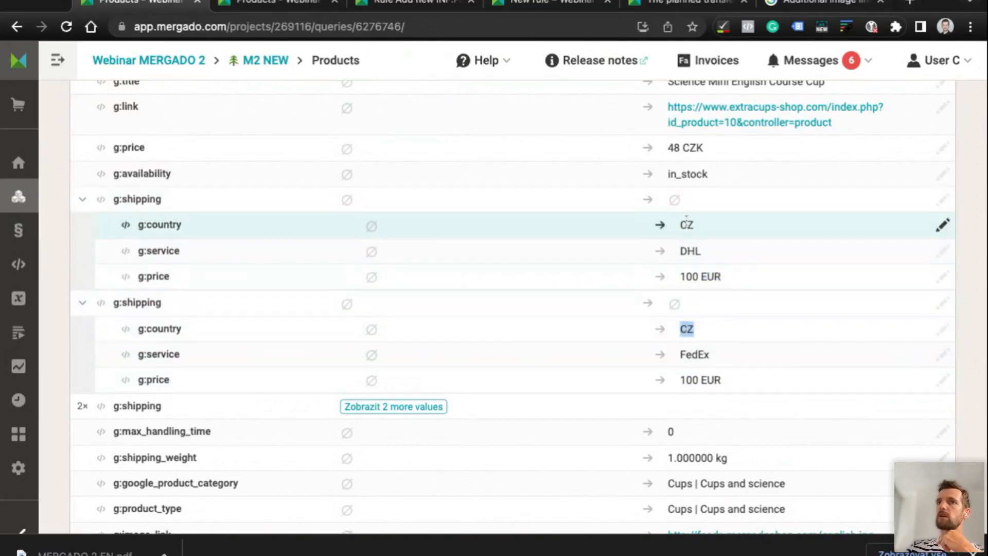
double_click(689, 144)
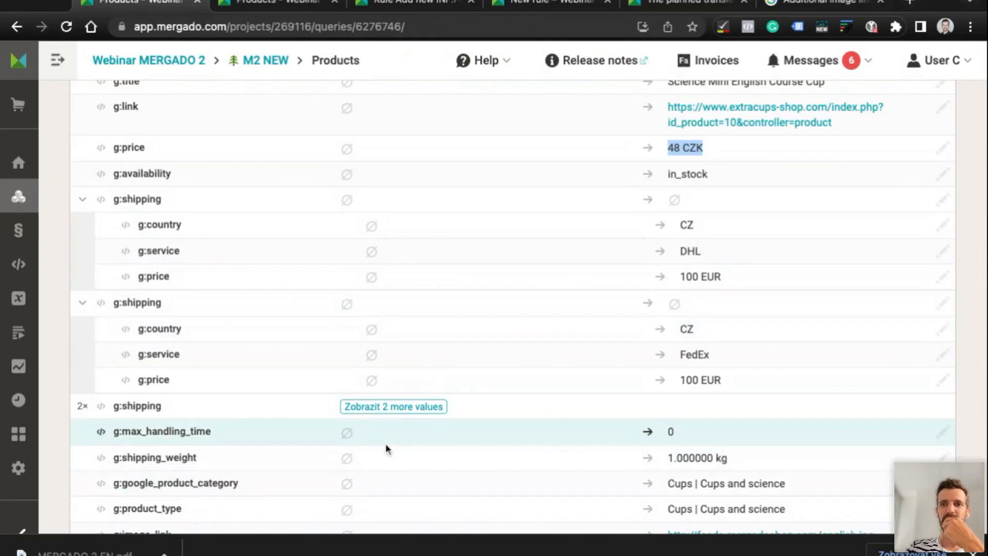
Look over the first product's other output elements, from g:id down to INFORMATION_PARAMETERS
scroll(386, 446, down, 2)
scroll(387, 449, down, 1)
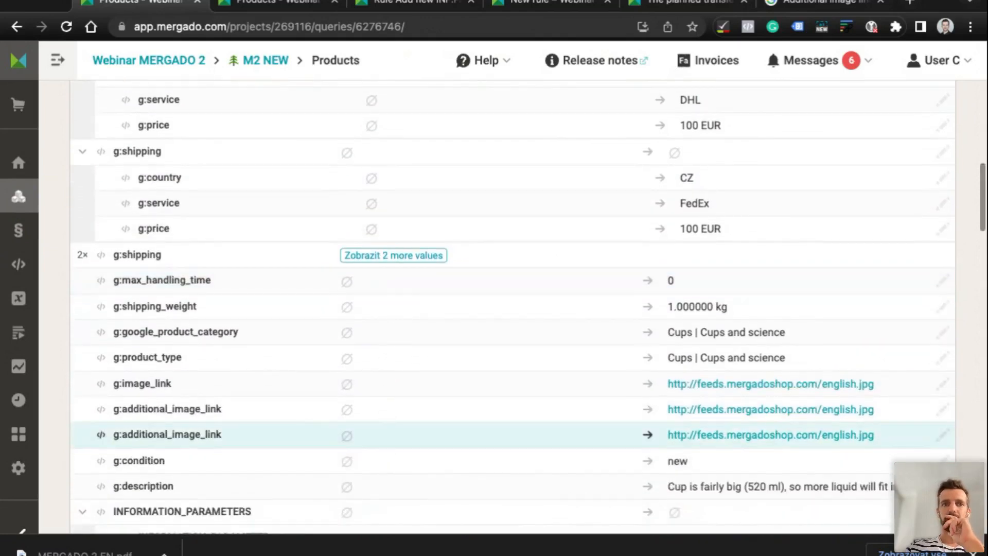
scroll(387, 450, down, 2)
scroll(387, 449, down, 2)
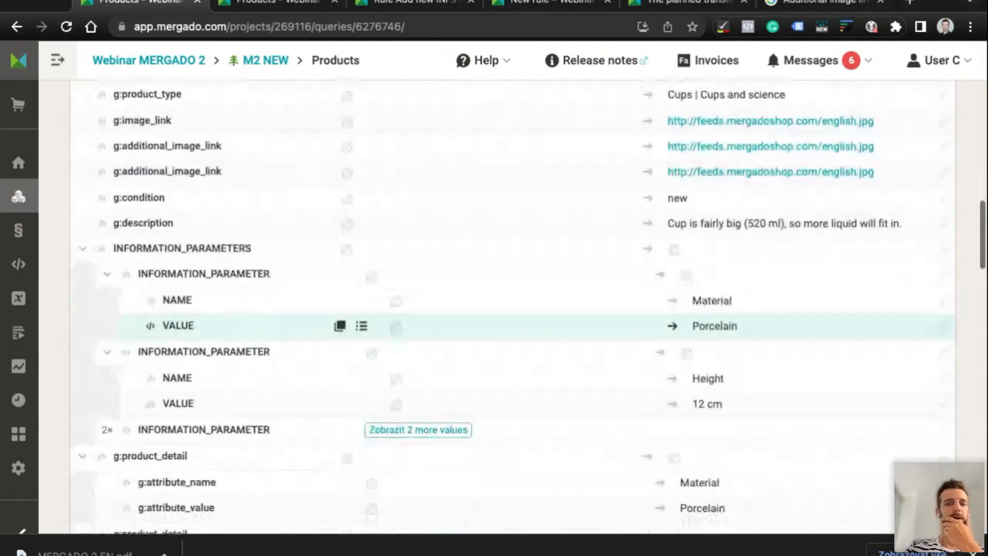
scroll(387, 452, up, 8)
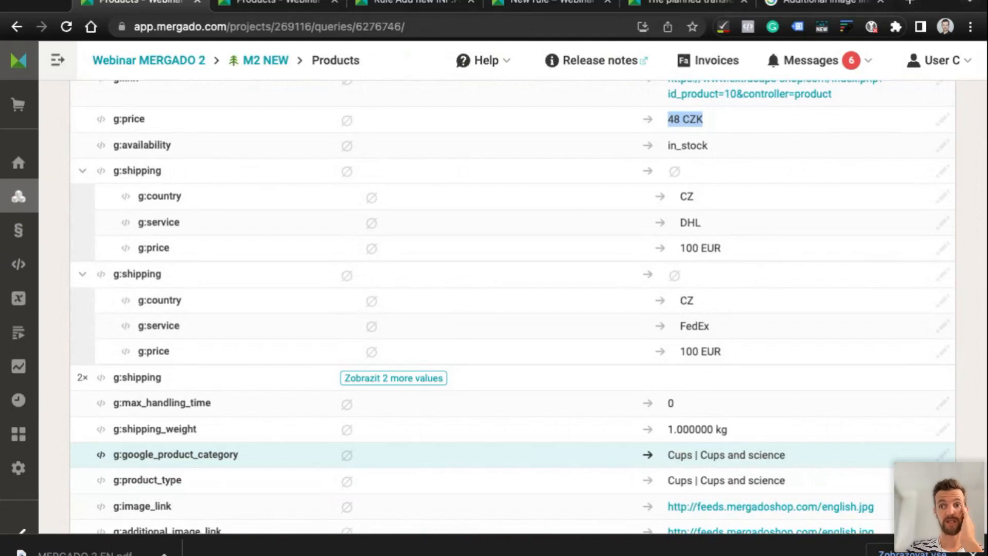
scroll(244, 257, up, 2)
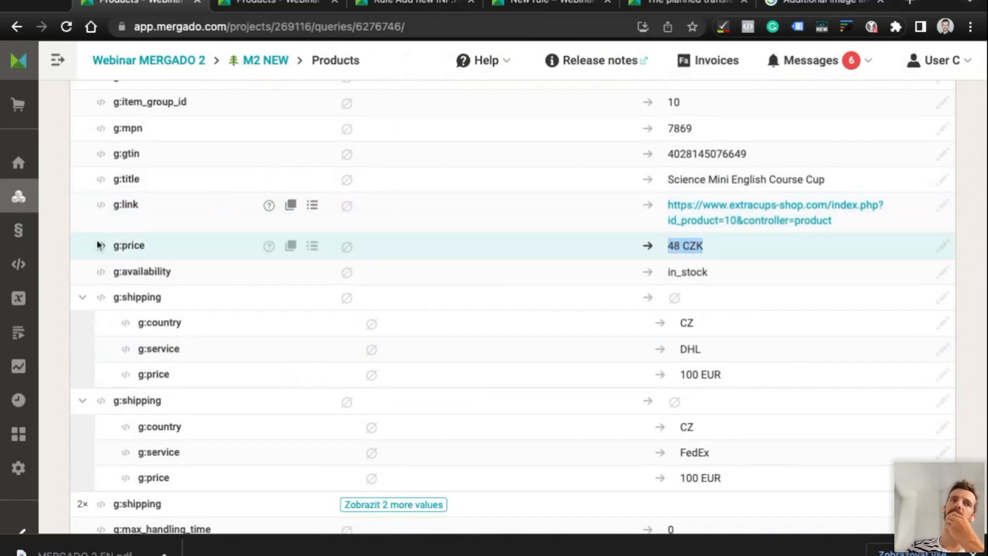
scroll(115, 239, up, 1)
scroll(115, 238, up, 3)
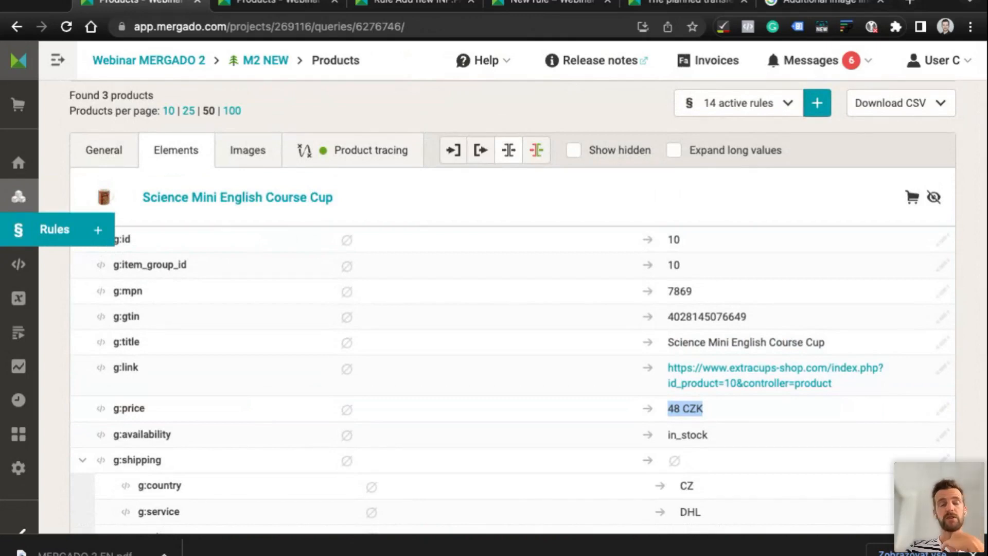
Reopen the M2 NEW product list, switch the product search to output, and browse the elements offered for a condition
click(23, 203)
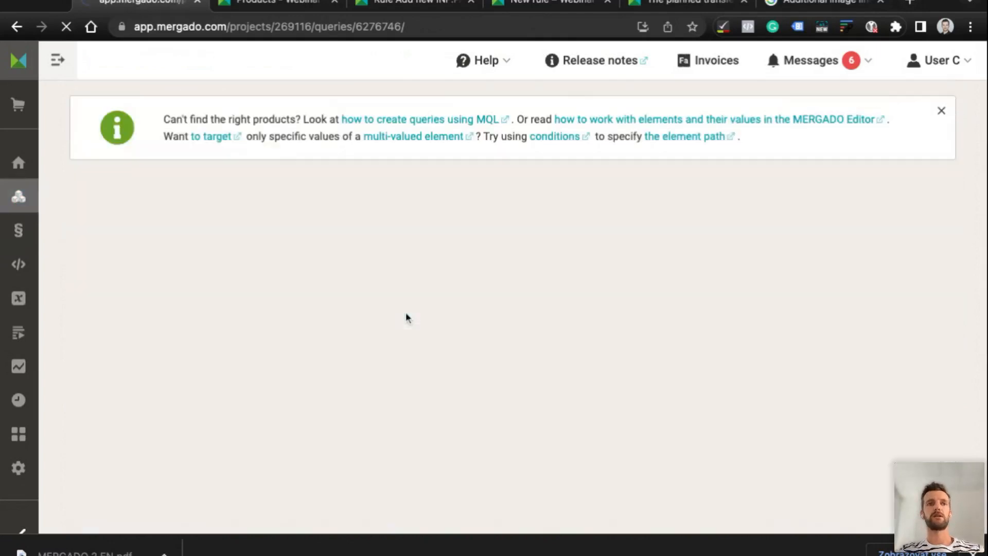
scroll(406, 316, up, 4)
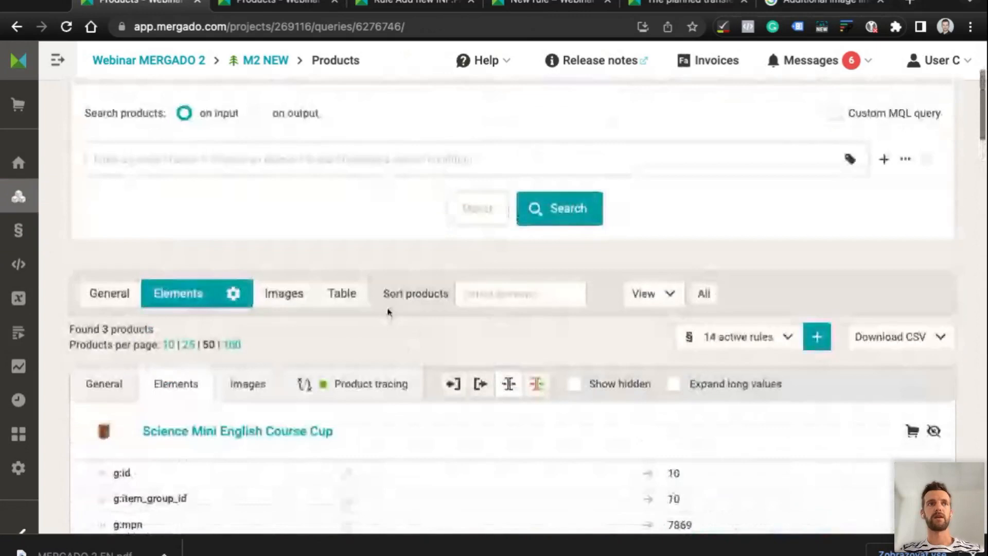
click(157, 159)
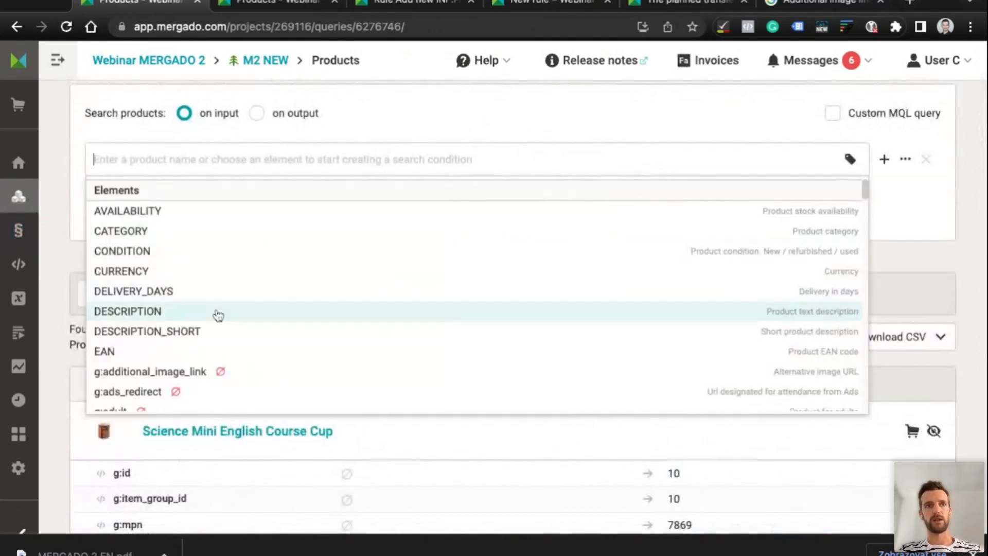
scroll(216, 315, down, 5)
scroll(216, 315, up, 1)
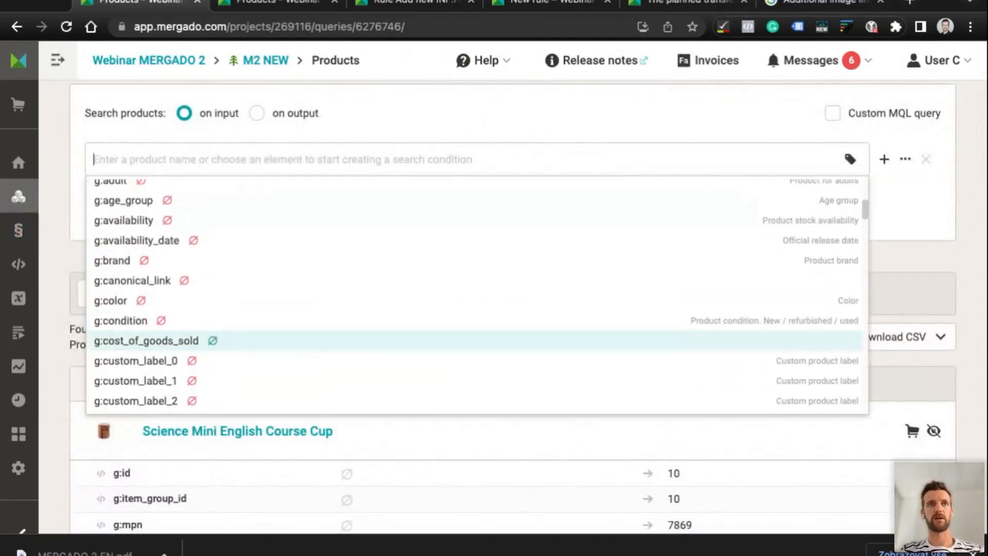
click(256, 113)
click(129, 163)
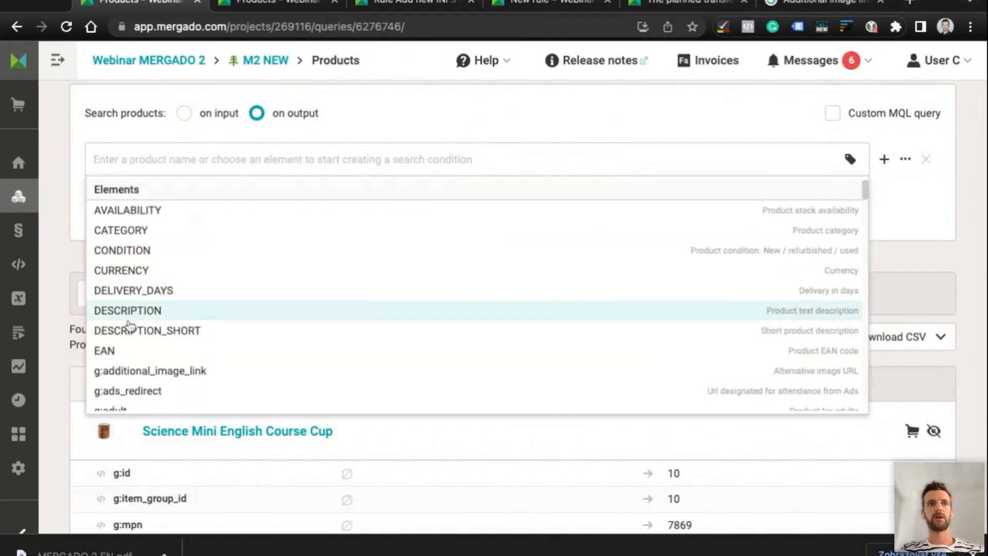
scroll(126, 324, down, 8)
scroll(130, 325, down, 4)
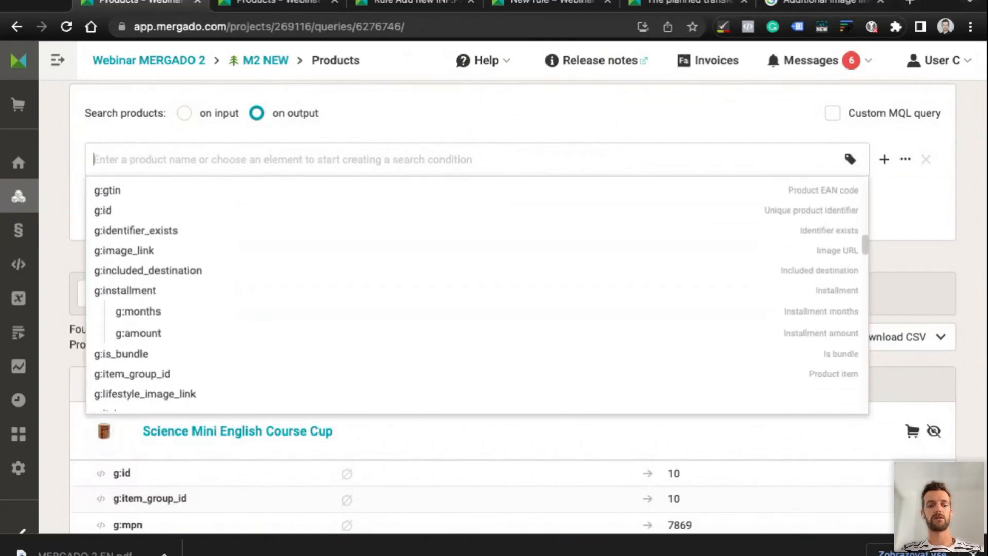
Find the product detail element with "deta" and choose g:product_detail for the search condition
text(add)
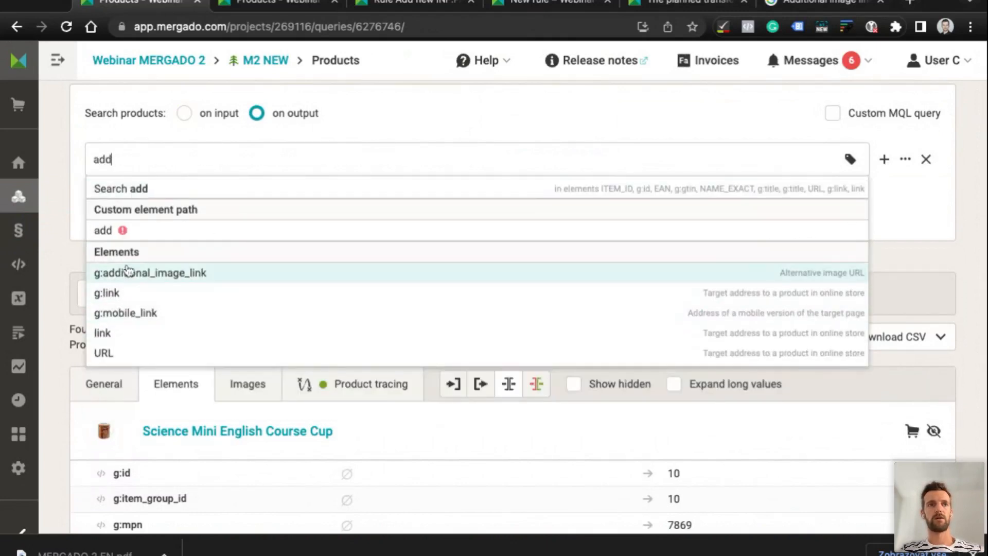
key(BackSpace)
key(BackSpace)
key(BackSpace)
text(deta)
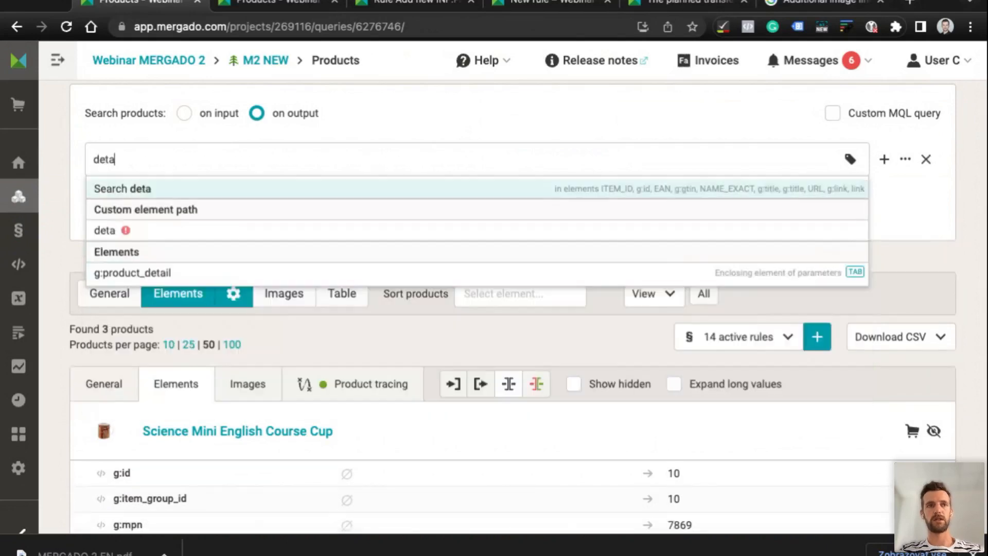
click(128, 273)
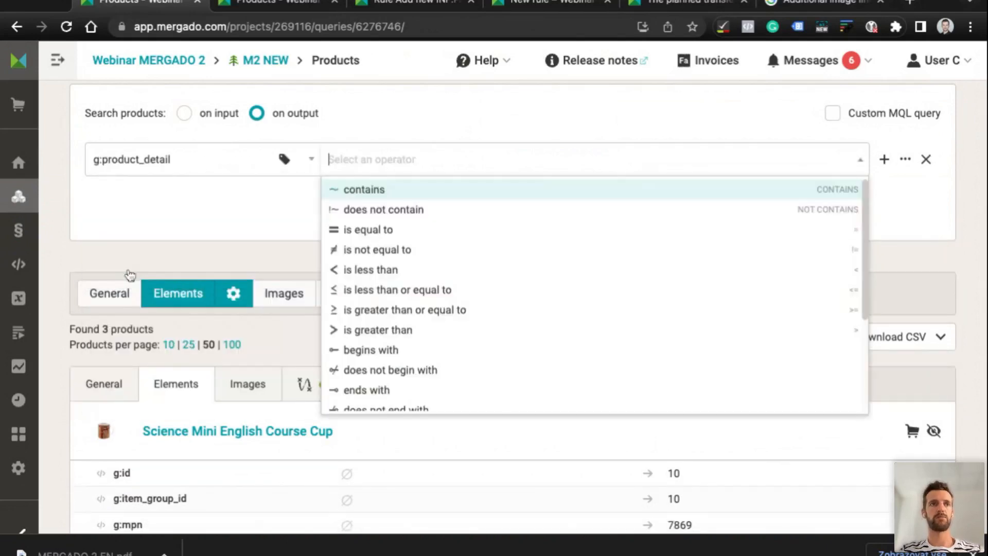
Search the condition's elements for "name" and look over the nested entries under g:product_detail, g:shipping and INFORMATION_PARAMETERS
click(206, 163)
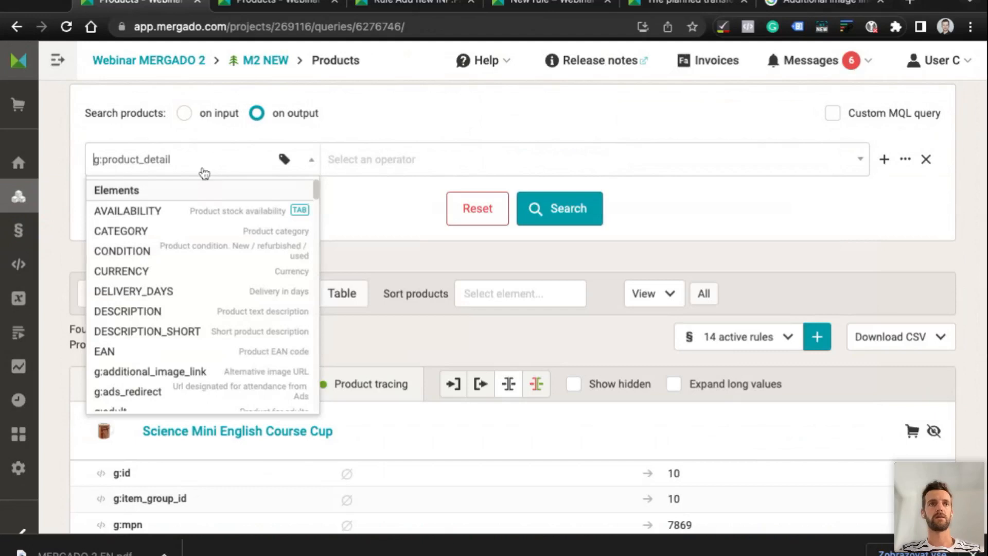
text(name)
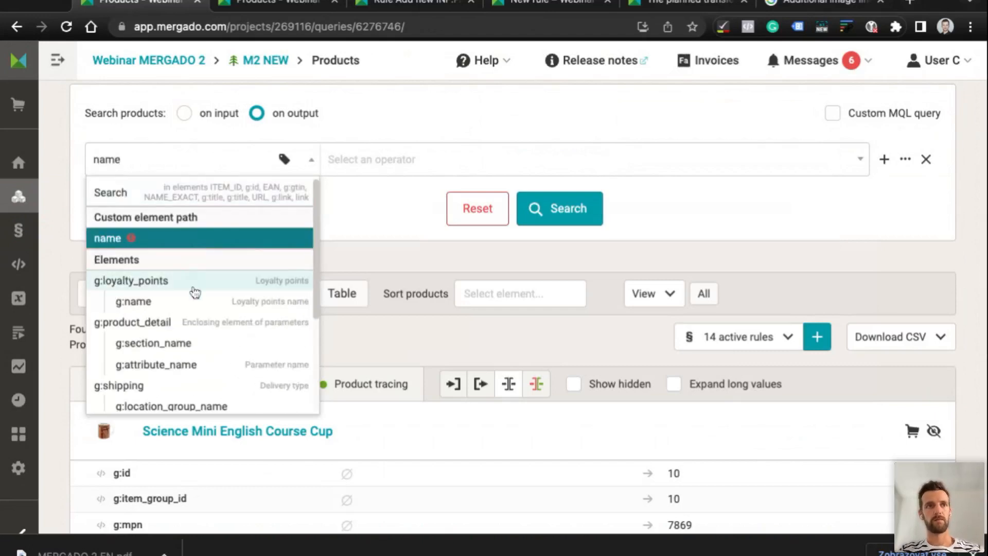
scroll(186, 350, down, 1)
scroll(187, 355, down, 1)
scroll(186, 356, up, 4)
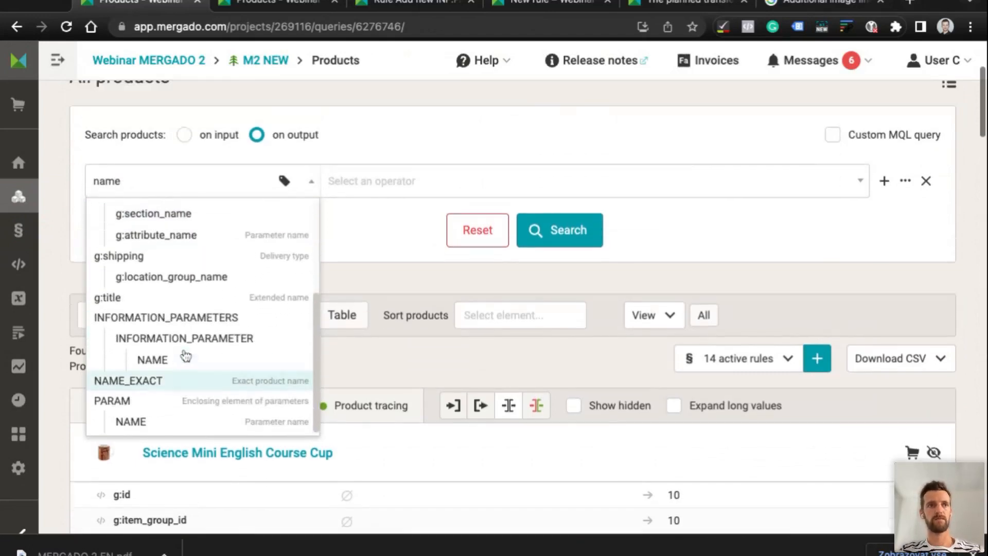
scroll(163, 407, up, 1)
scroll(163, 406, down, 1)
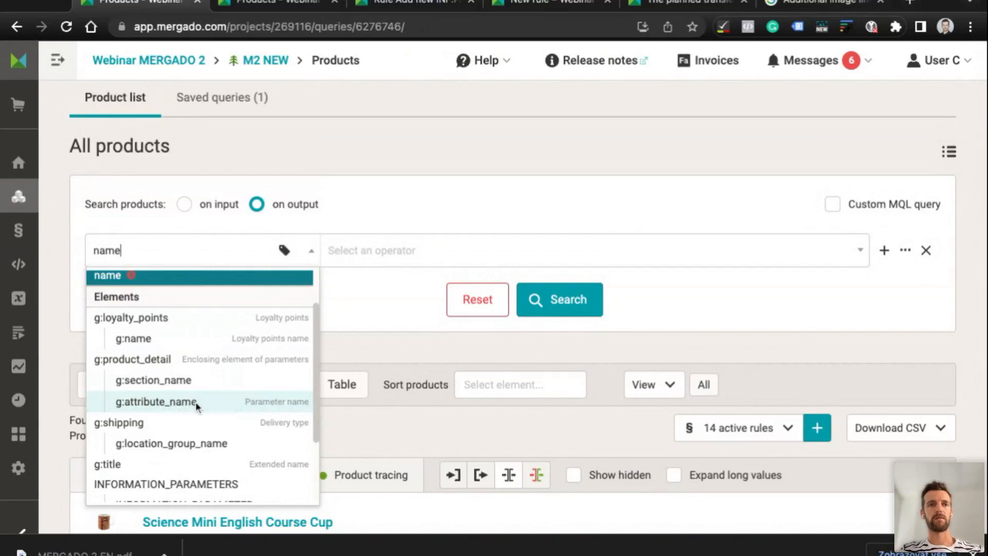
Search the elements for "val" and set the condition's element to g:product_detail | g:attribute_value, leaving the operator unselected
key(BackSpace)
key(BackSpace)
key(BackSpace)
key(BackSpace)
text(val)
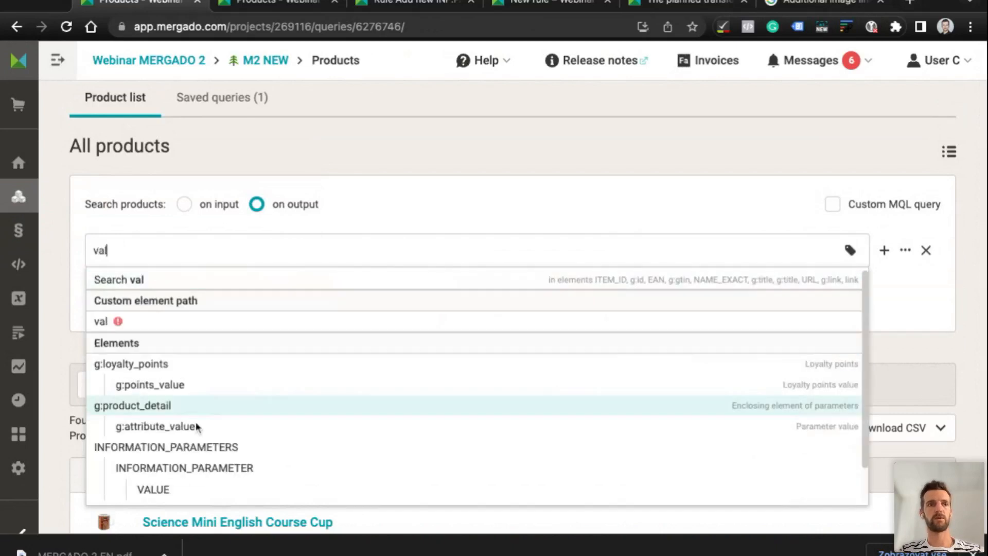
click(176, 427)
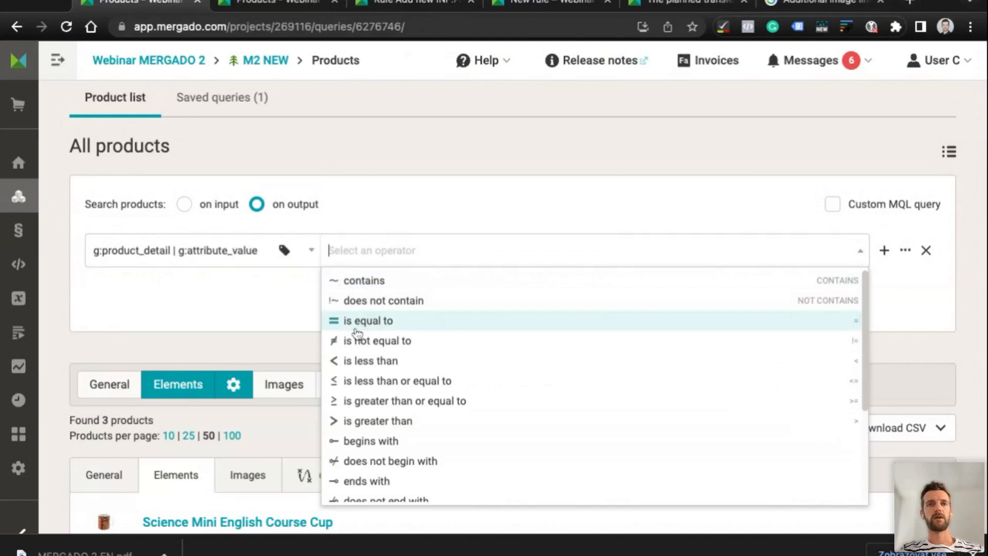
click(258, 324)
Look through the g:product_detail names and values of all three products, from Science Mini English Course Cup to Science Medicine Cup
scroll(258, 324, down, 10)
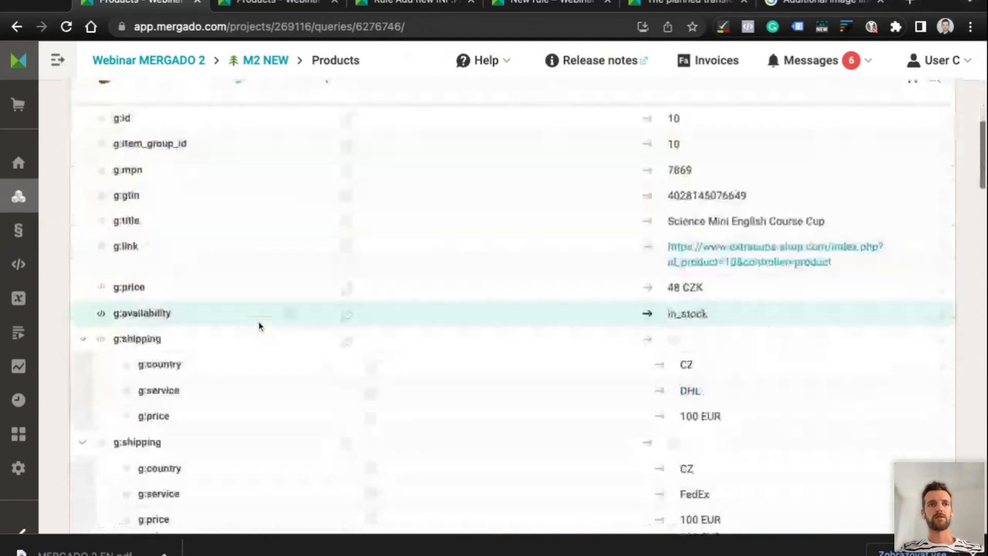
scroll(259, 325, down, 9)
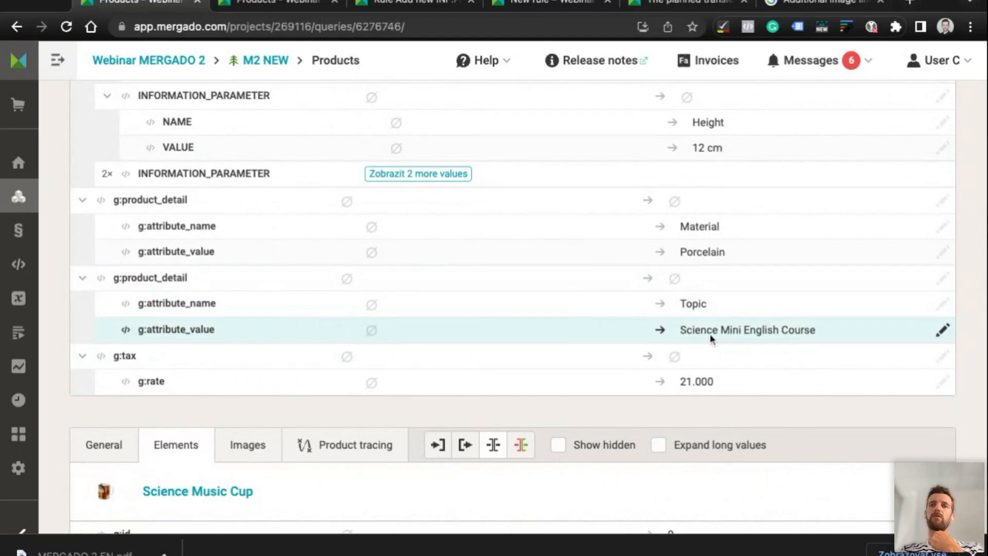
scroll(709, 334, down, 5)
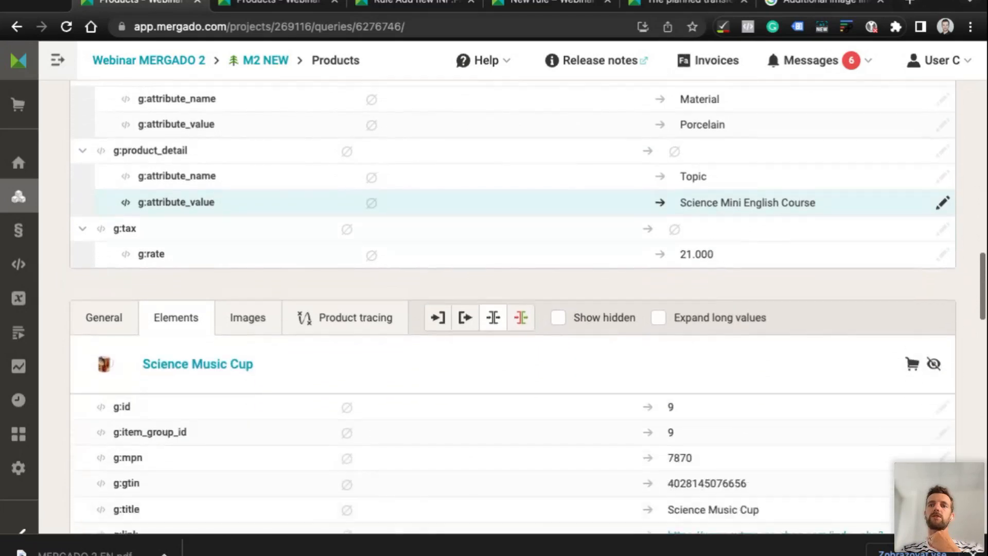
scroll(710, 301, down, 15)
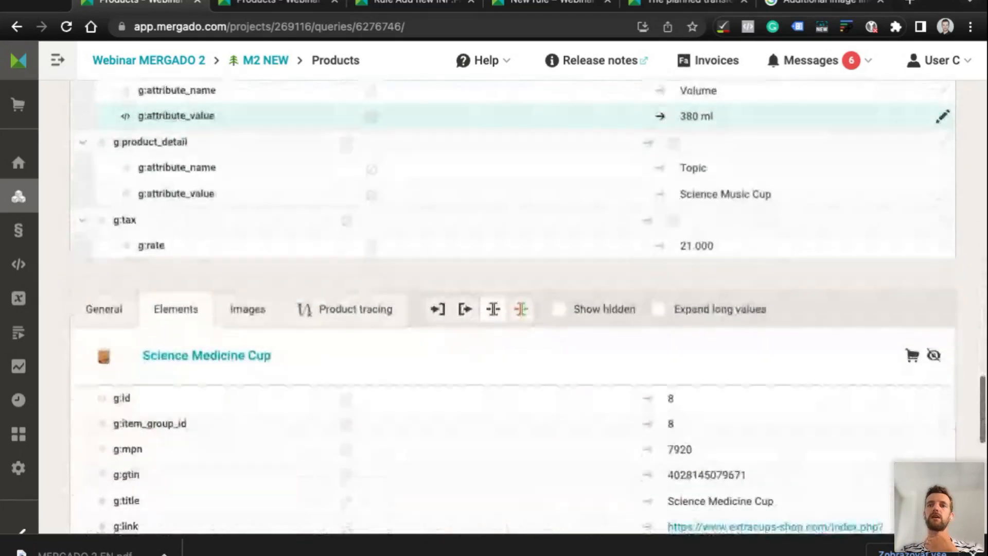
scroll(709, 309, down, 10)
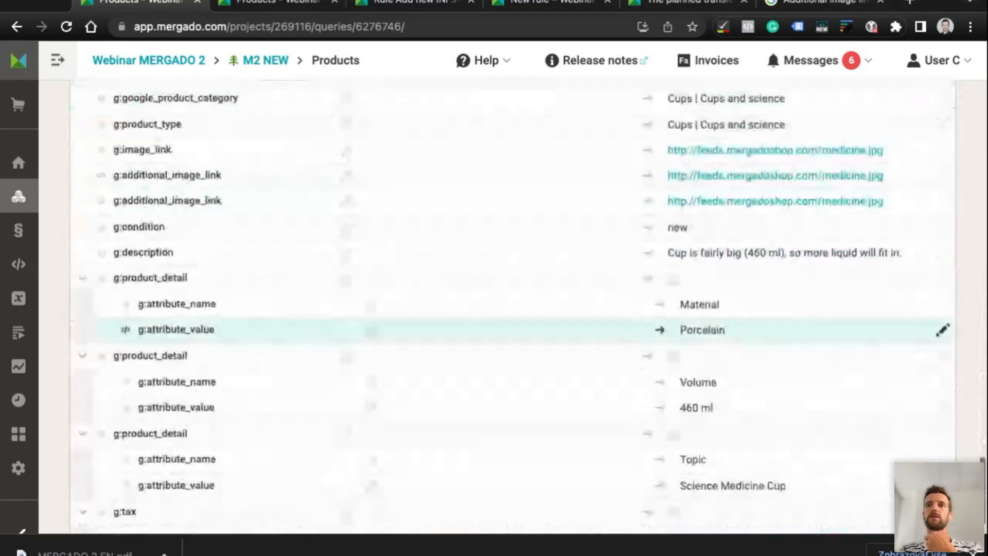
scroll(709, 330, down, 1)
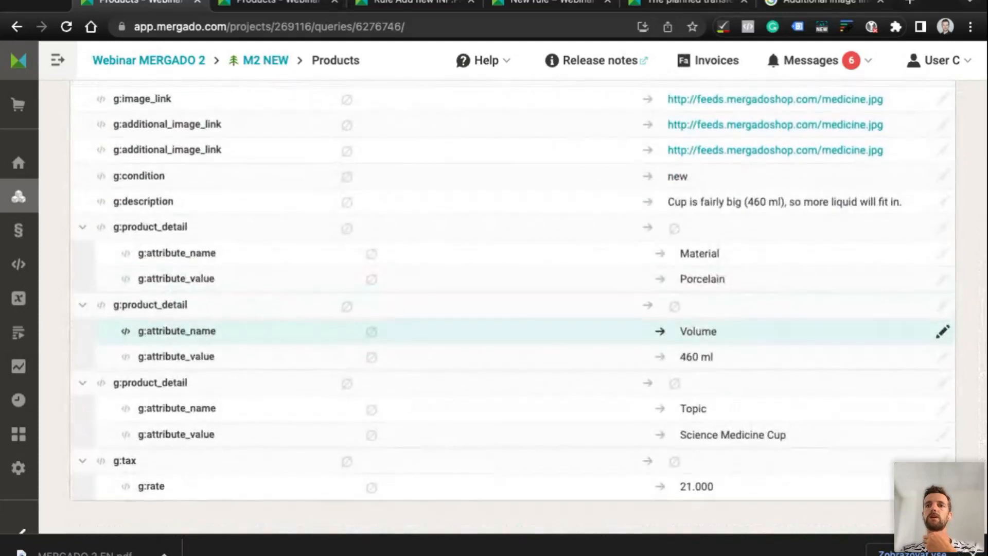
Compare the Material, Volume and Topic attributes in the g:product_detail elements of Science Music Cup and Science Medicine Cup
scroll(709, 329, up, 2)
scroll(709, 405, up, 20)
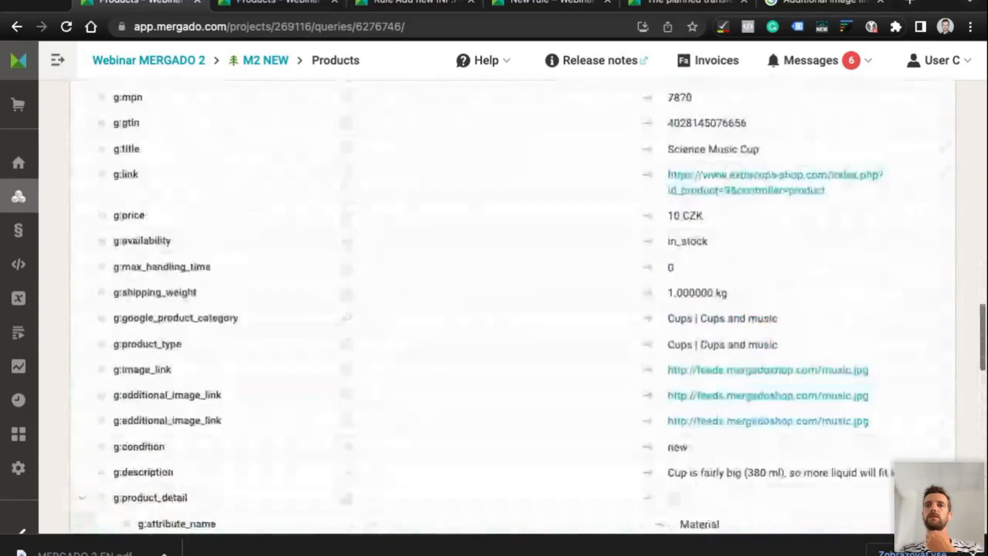
scroll(709, 309, down, 8)
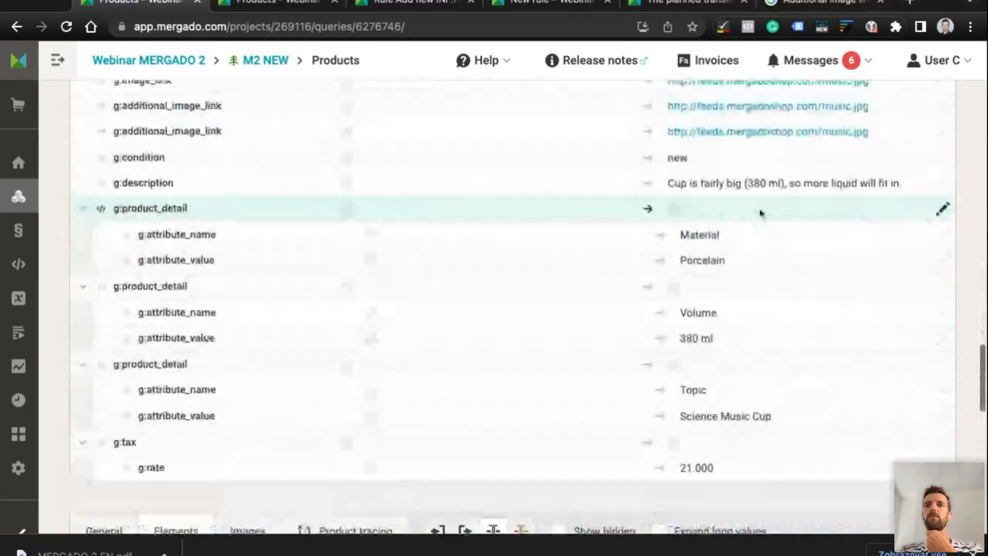
scroll(757, 198, down, 8)
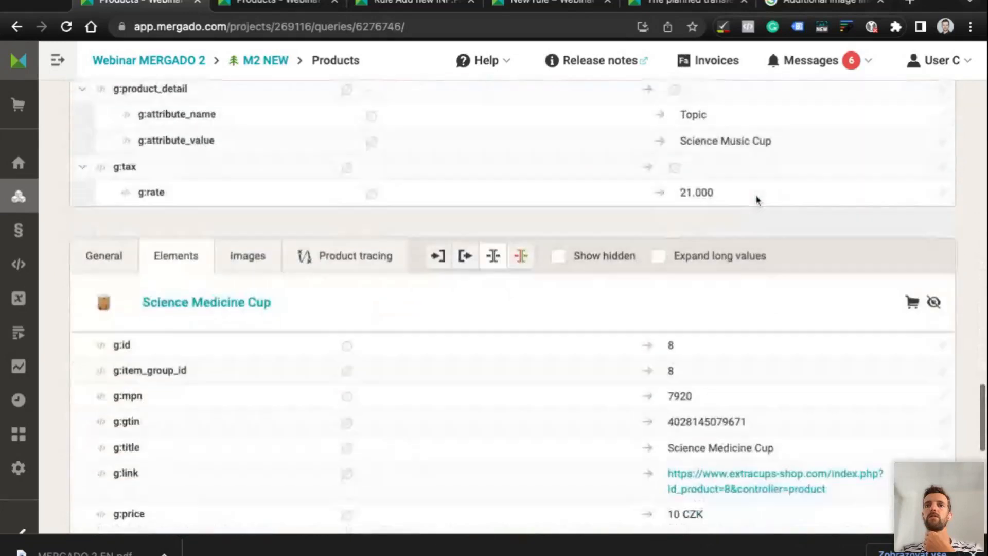
scroll(756, 199, down, 8)
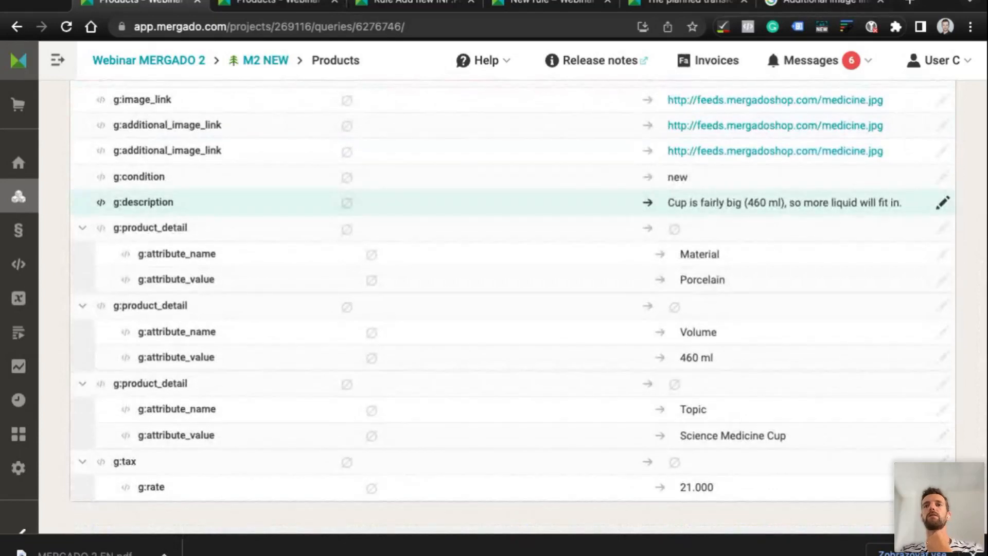
scroll(772, 198, up, 2)
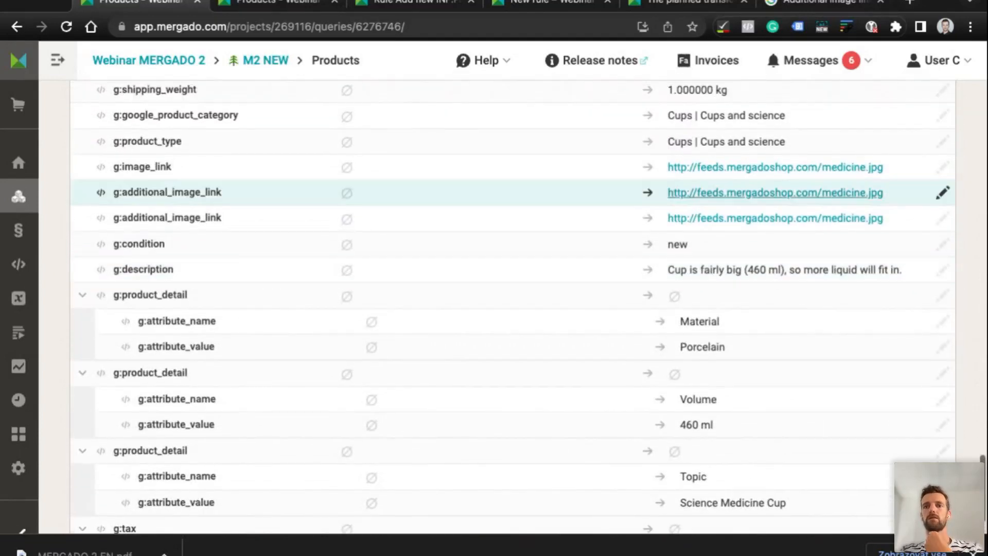
scroll(772, 192, up, 2)
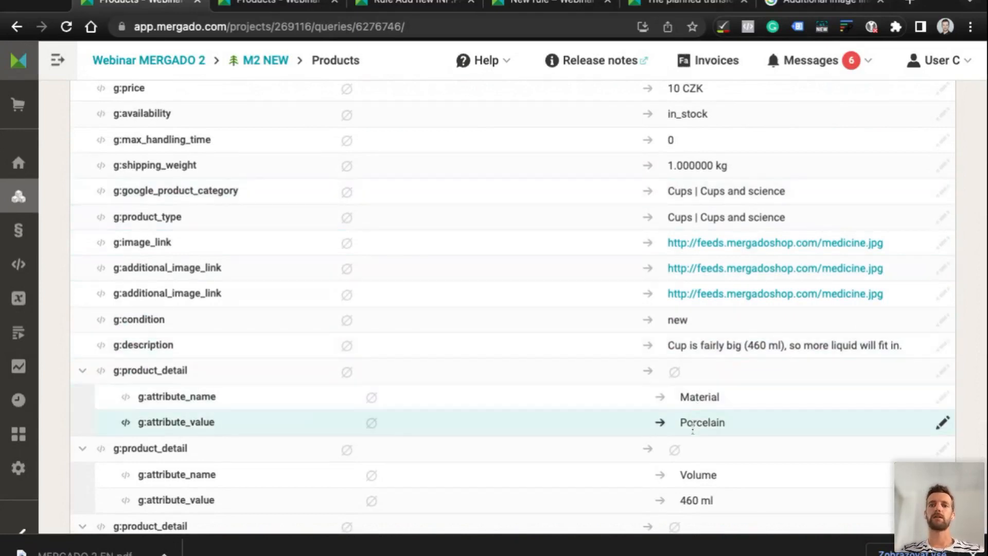
scroll(693, 432, down, 2)
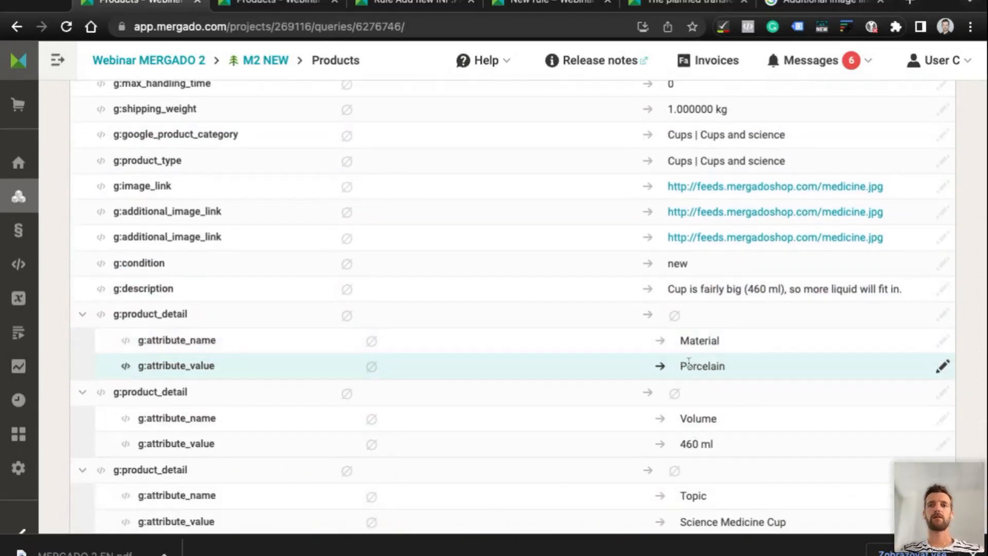
scroll(664, 346, up, 8)
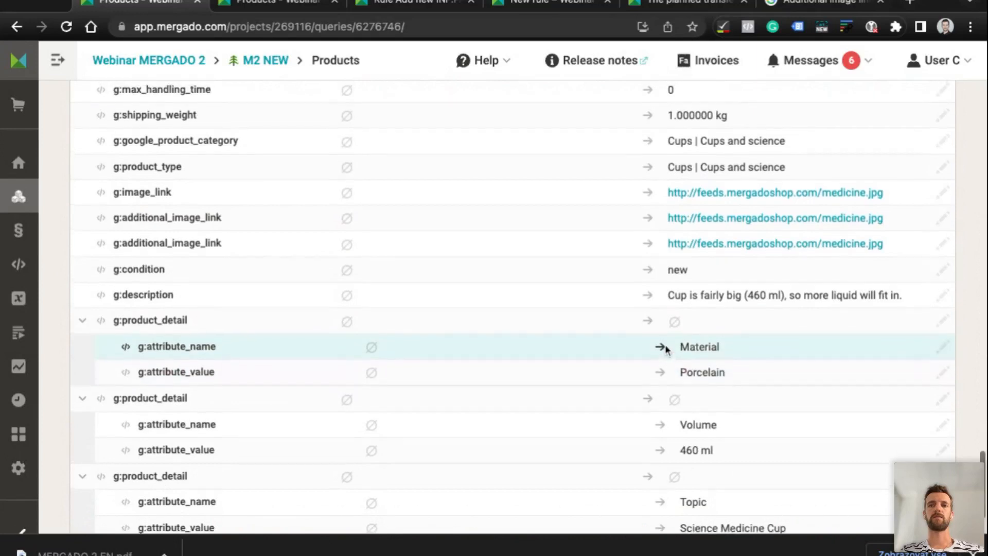
scroll(665, 345, up, 20)
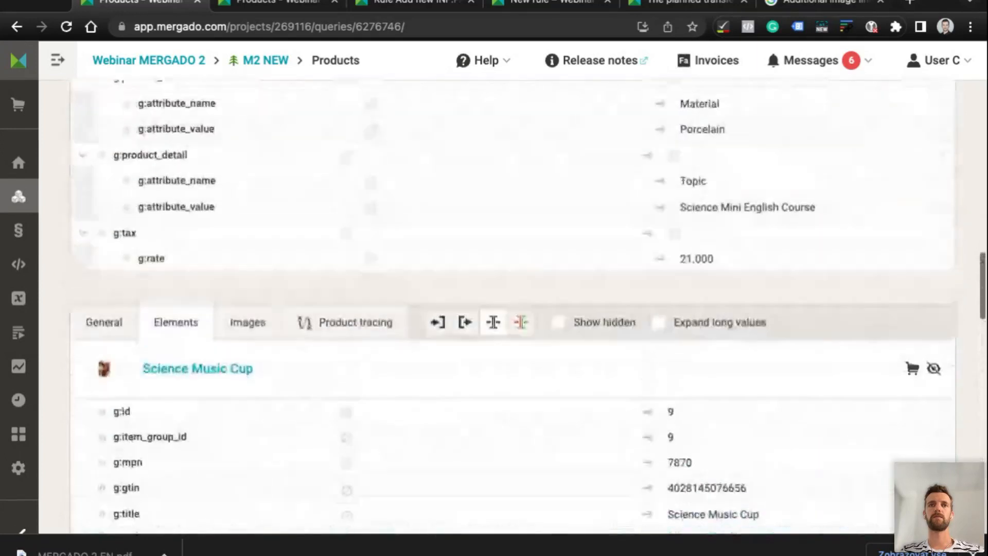
Review the search condition's element choices, and check the first product's main elements and nested g:shipping entries
scroll(665, 344, up, 20)
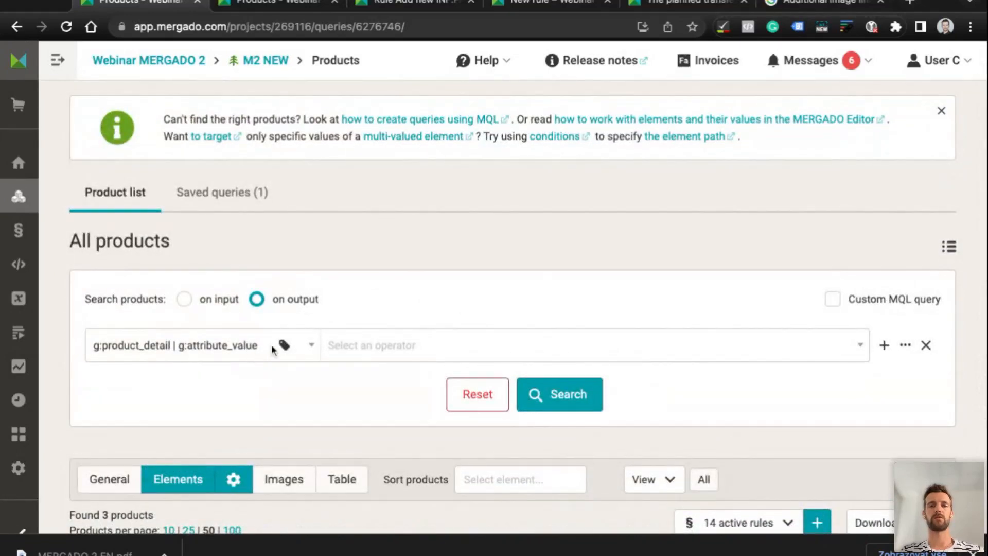
scroll(271, 347, down, 12)
scroll(271, 347, up, 4)
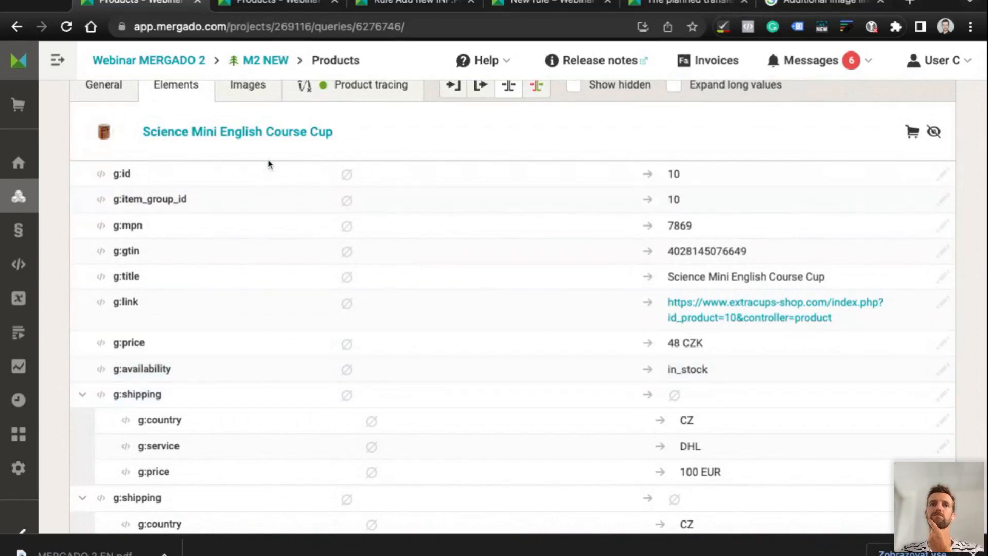
scroll(269, 161, up, 6)
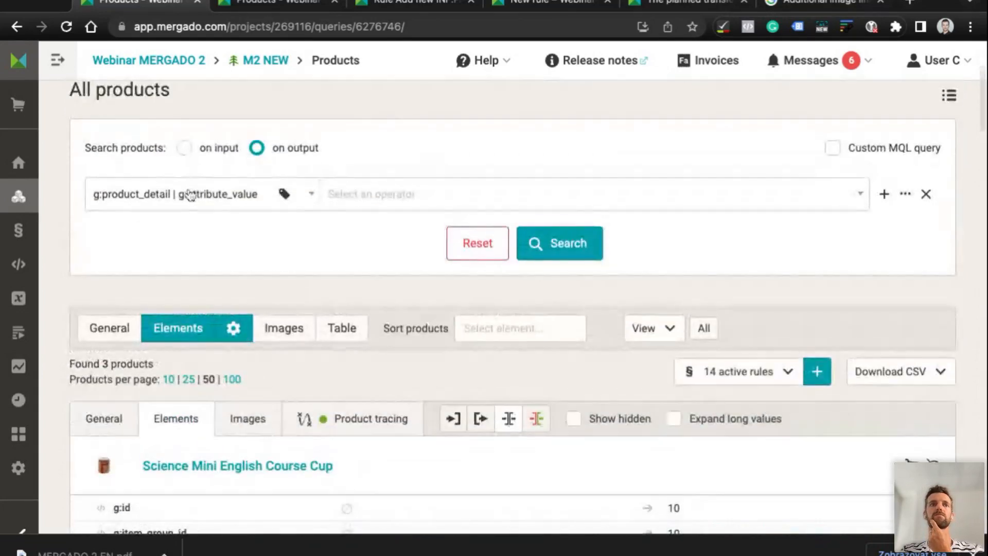
click(160, 198)
scroll(425, 276, down, 8)
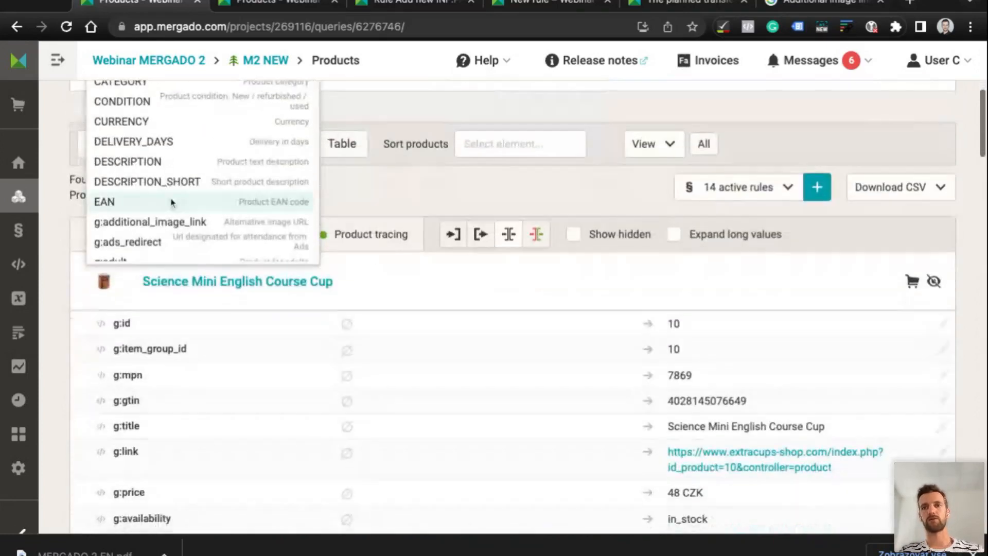
scroll(425, 275, down, 5)
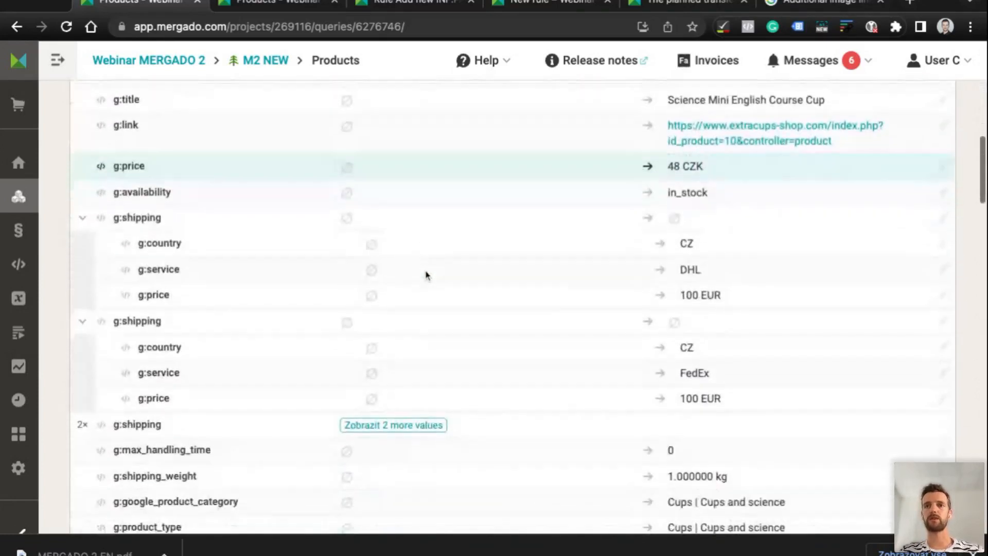
Set the product search condition to g:availability is equal to in_stock, and reset the search
scroll(408, 319, down, 1)
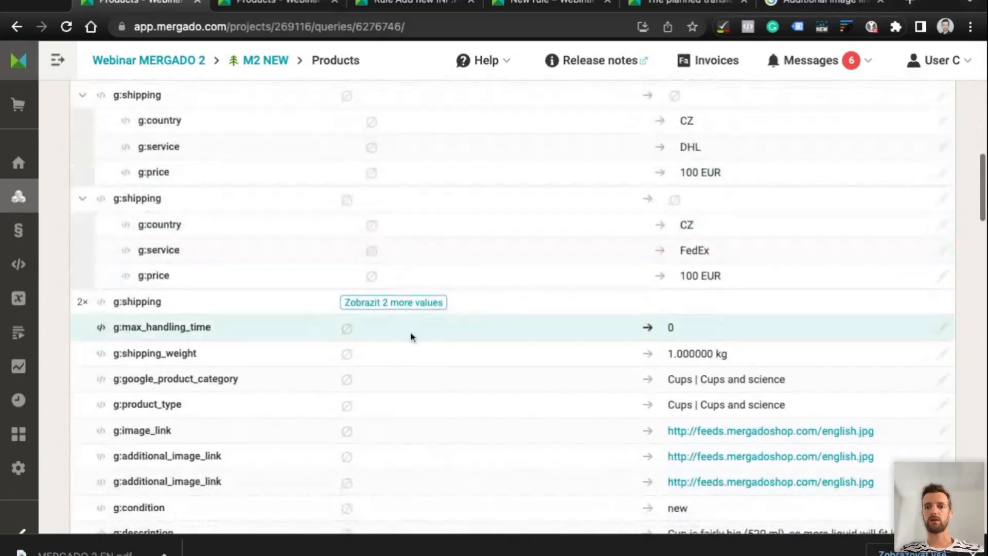
scroll(682, 352, up, 4)
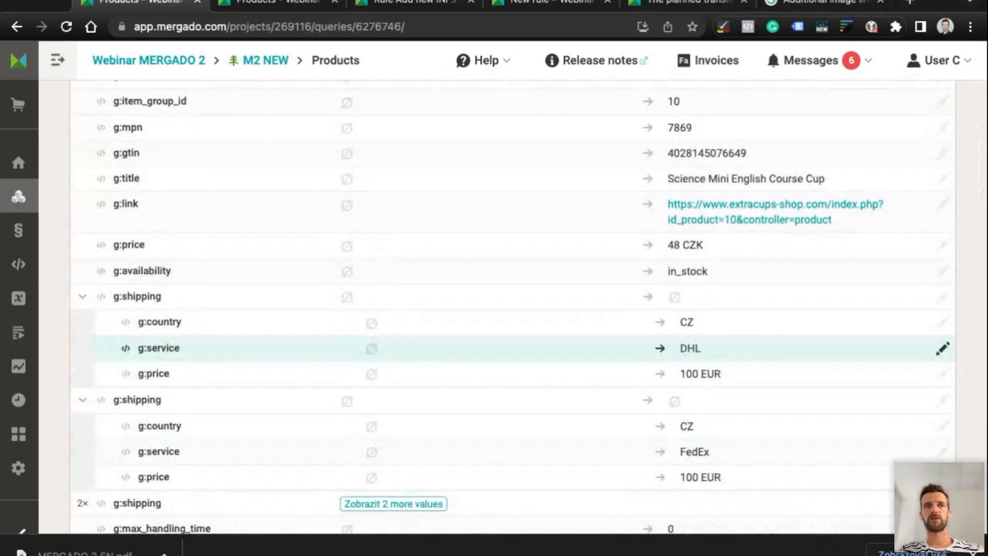
scroll(682, 348, up, 10)
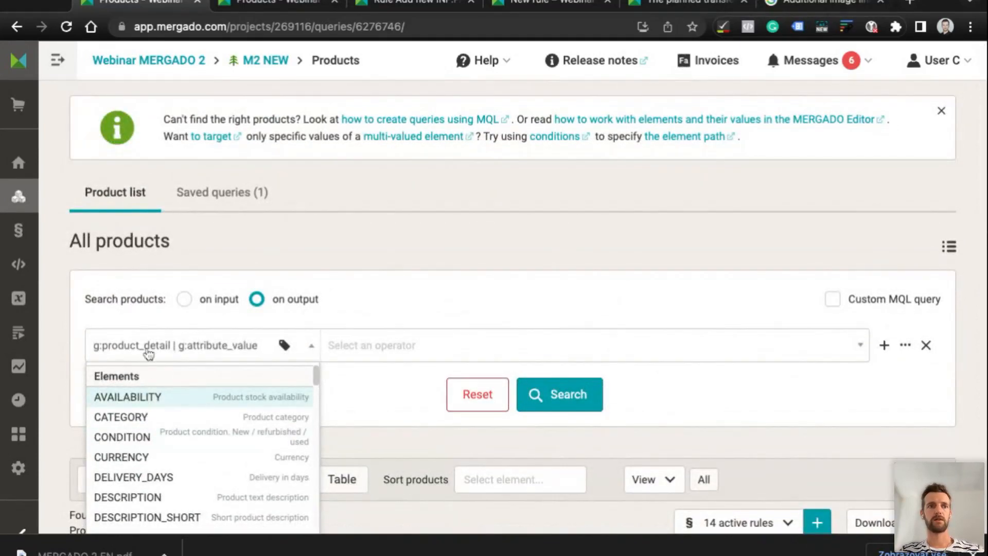
text(ava)
click(135, 486)
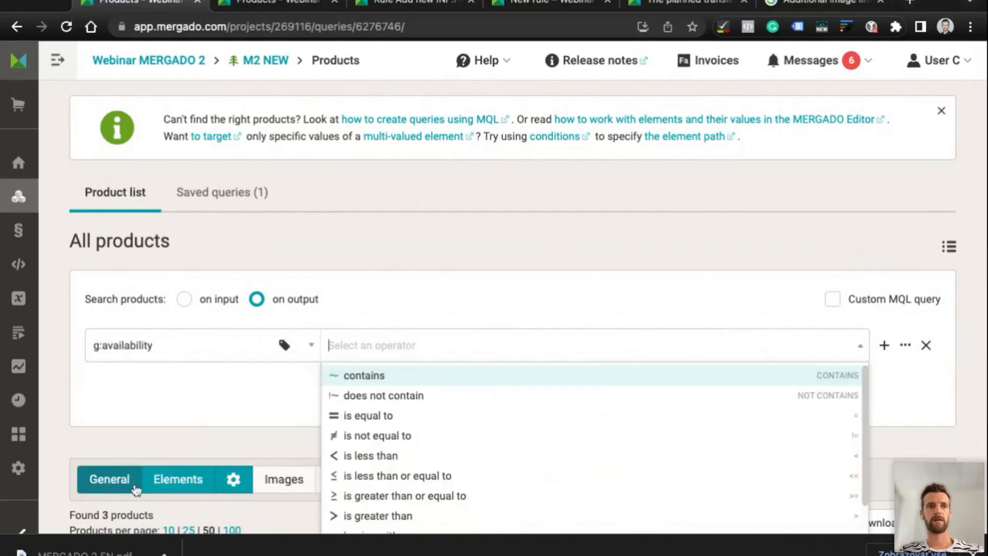
scroll(379, 406, down, 3)
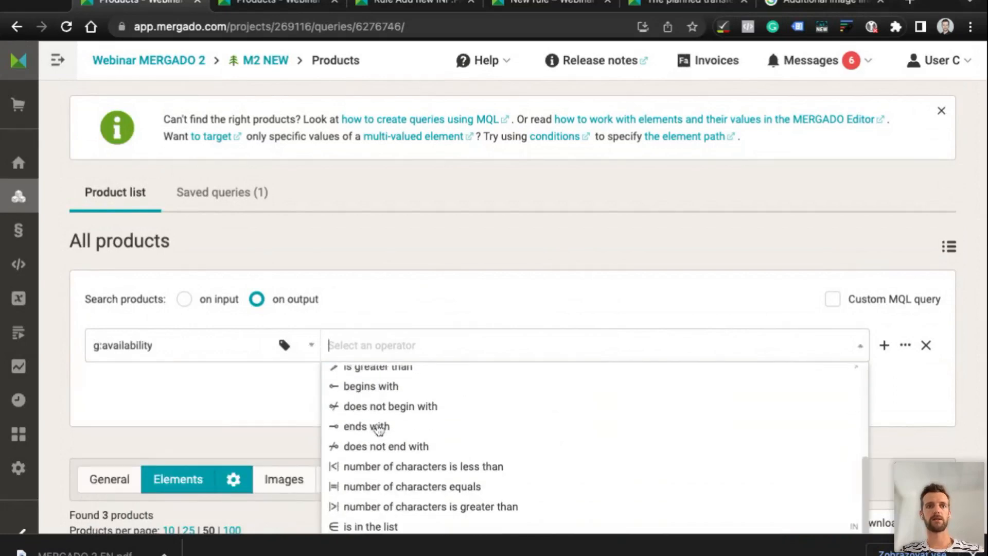
scroll(379, 430, up, 3)
click(371, 423)
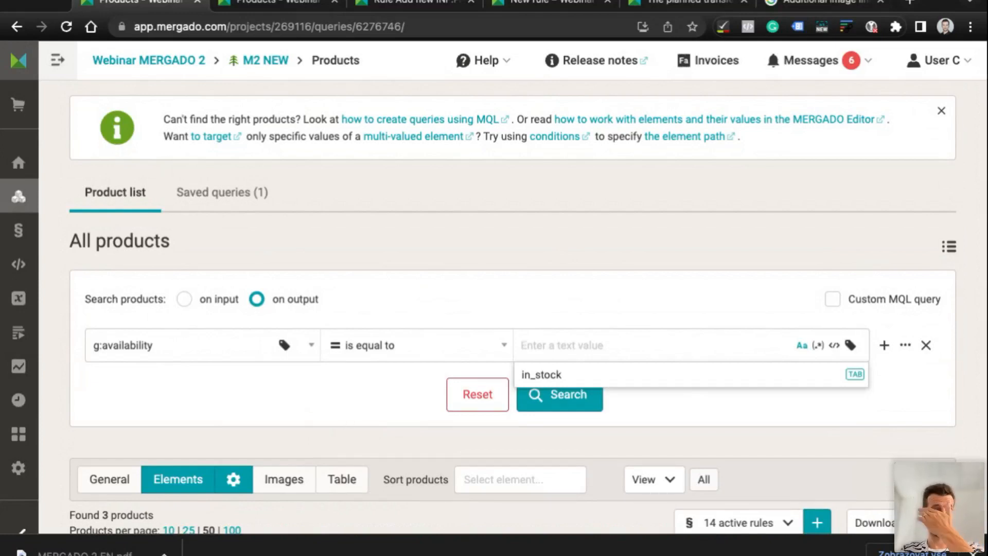
key(Tab)
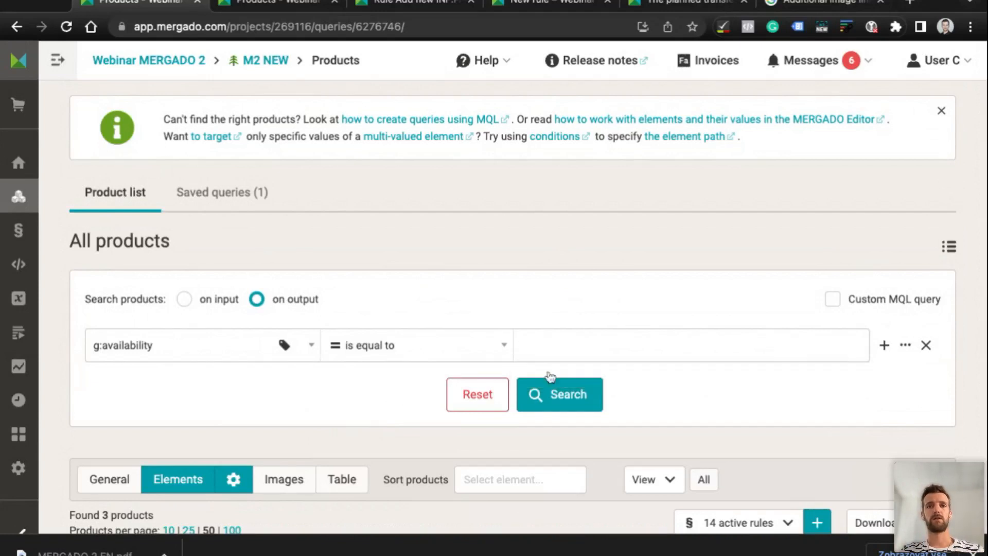
click(183, 350)
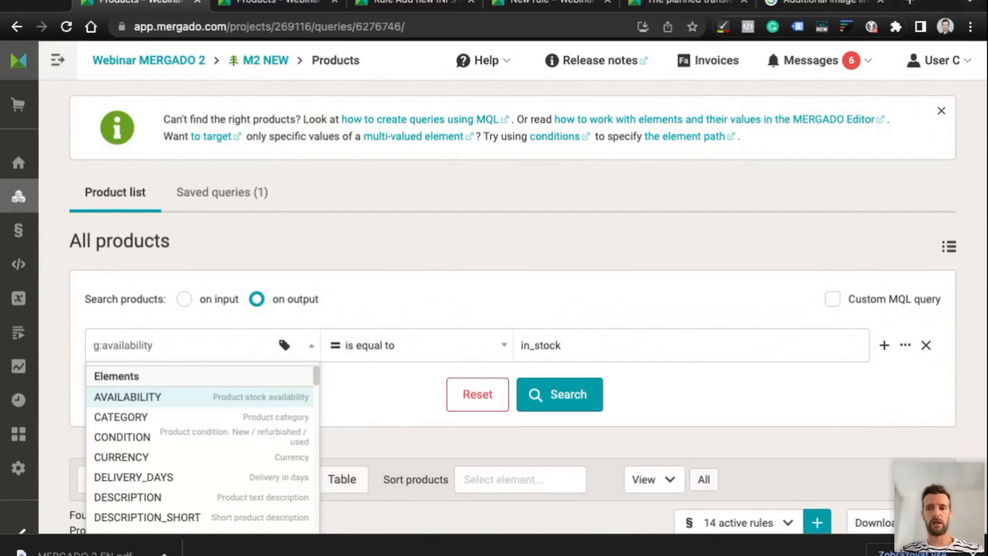
click(476, 394)
Examine the nested INFORMATION_PARAMETER and g:product_detail names and values of Science Mini English Course Cup
click(192, 344)
scroll(191, 344, down, 10)
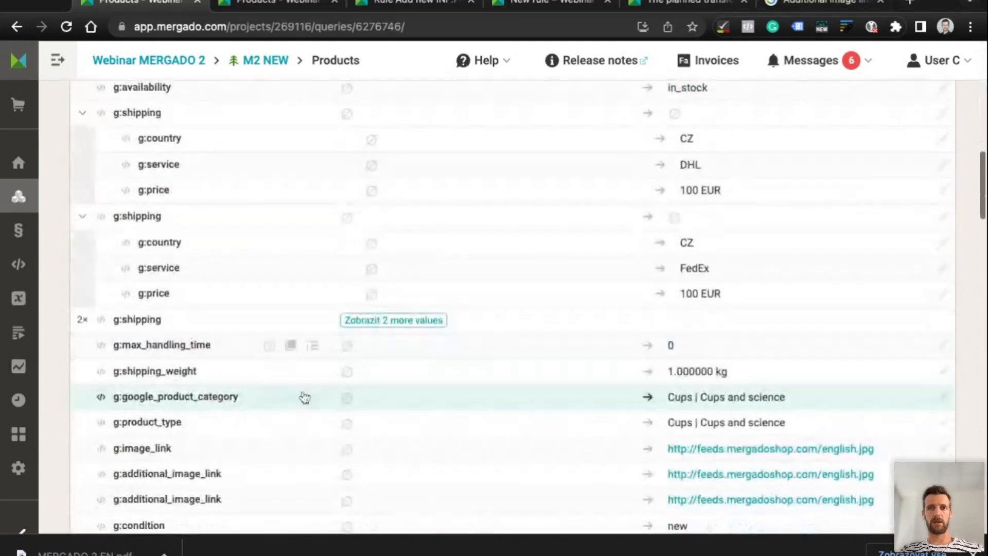
scroll(464, 314, down, 4)
scroll(465, 314, down, 5)
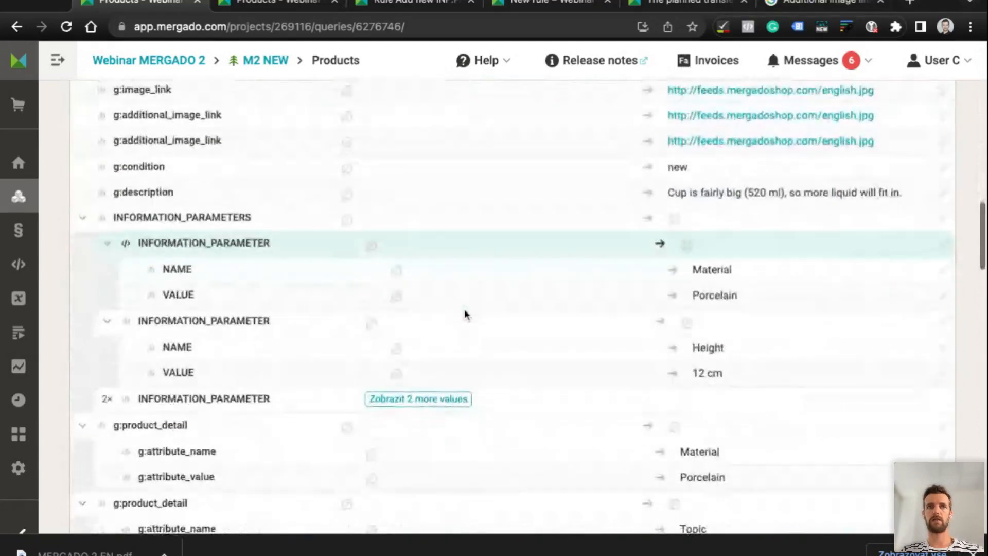
scroll(464, 314, up, 1)
scroll(516, 332, up, 2)
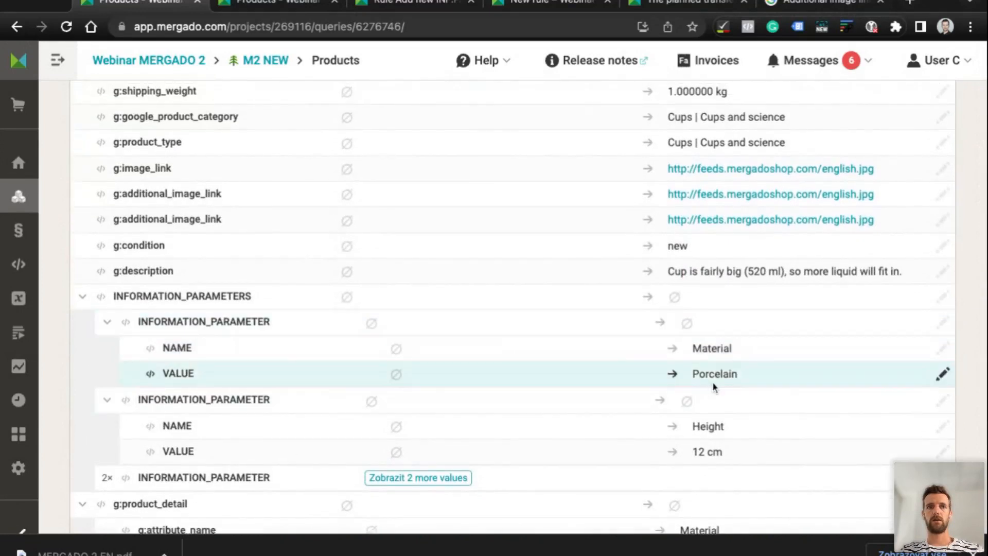
scroll(700, 440, down, 3)
scroll(700, 440, down, 3)
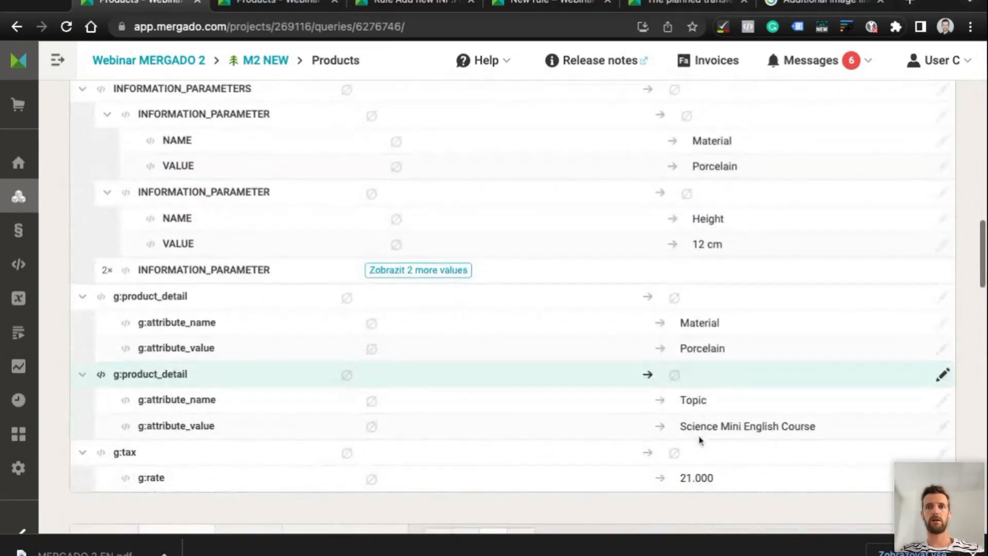
scroll(700, 440, up, 1)
scroll(669, 360, up, 15)
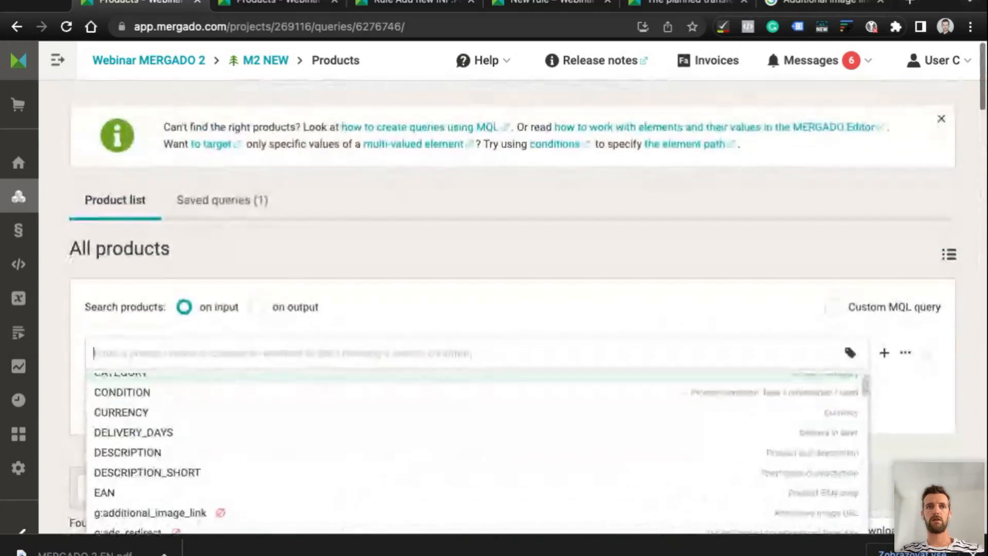
Set an output search condition where g:product_detail | g:attribute_value is equal to Porcelain
scroll(640, 272, down, 3)
text(valu)
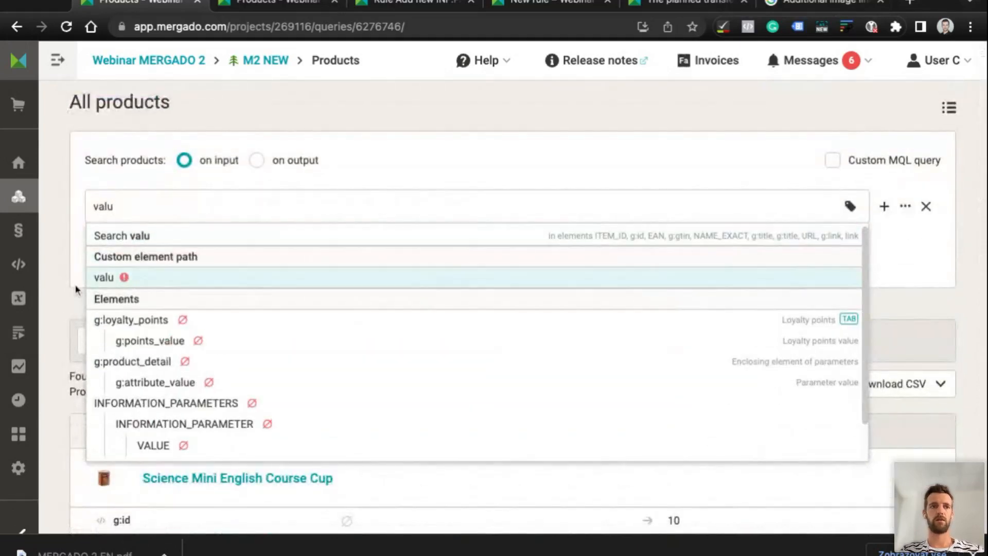
click(187, 382)
click(270, 165)
click(359, 194)
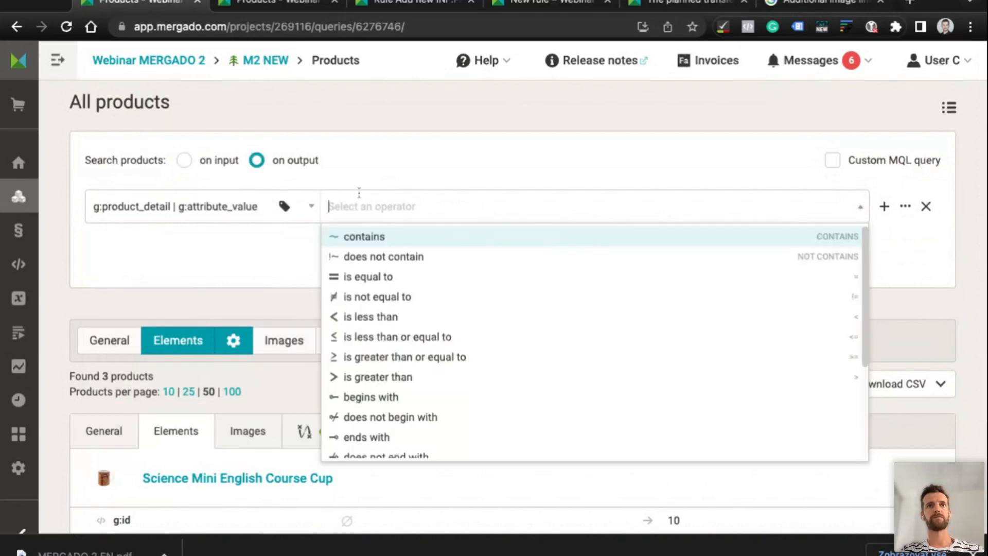
click(367, 278)
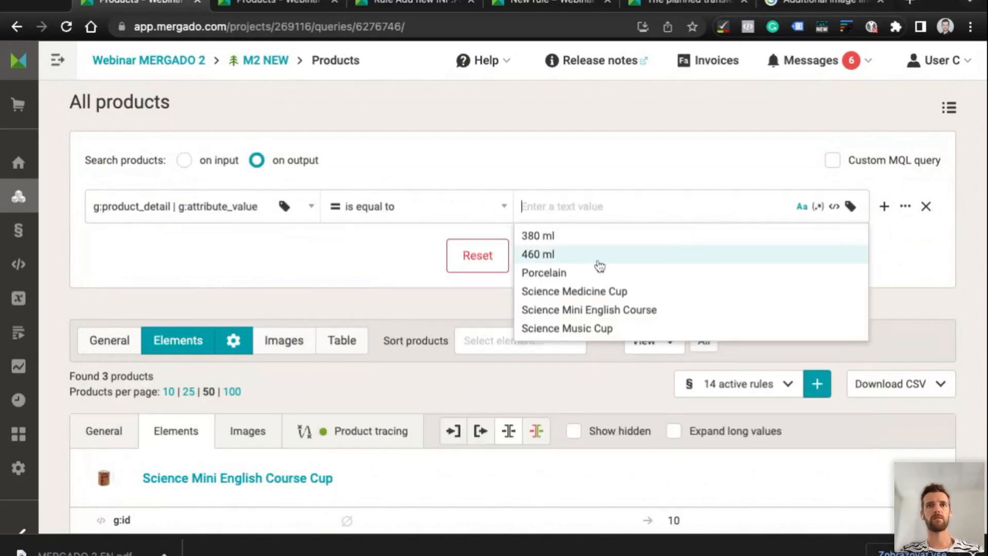
click(564, 279)
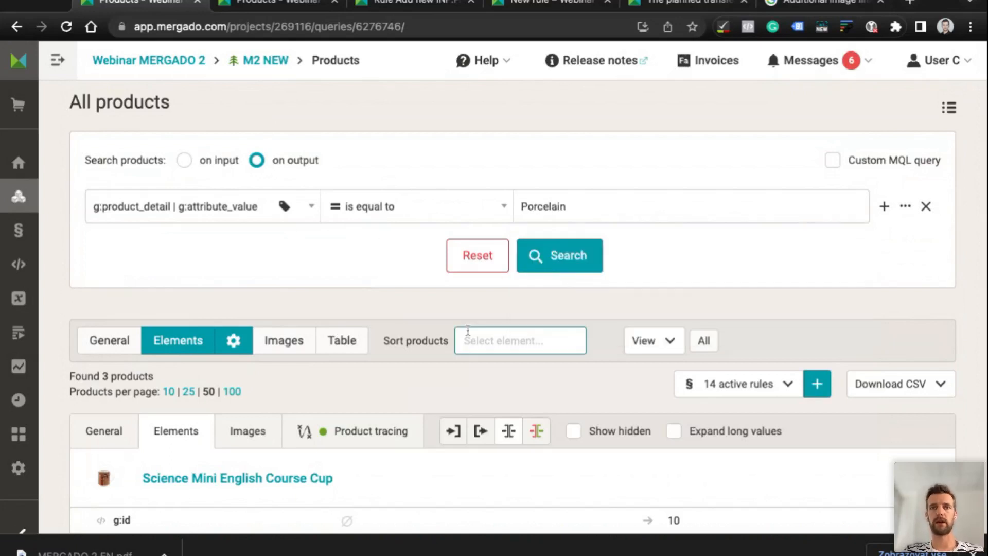
Check the Material, Volume and Topic values in the g:product_detail elements of all three products
scroll(468, 330, down, 10)
scroll(468, 330, down, 7)
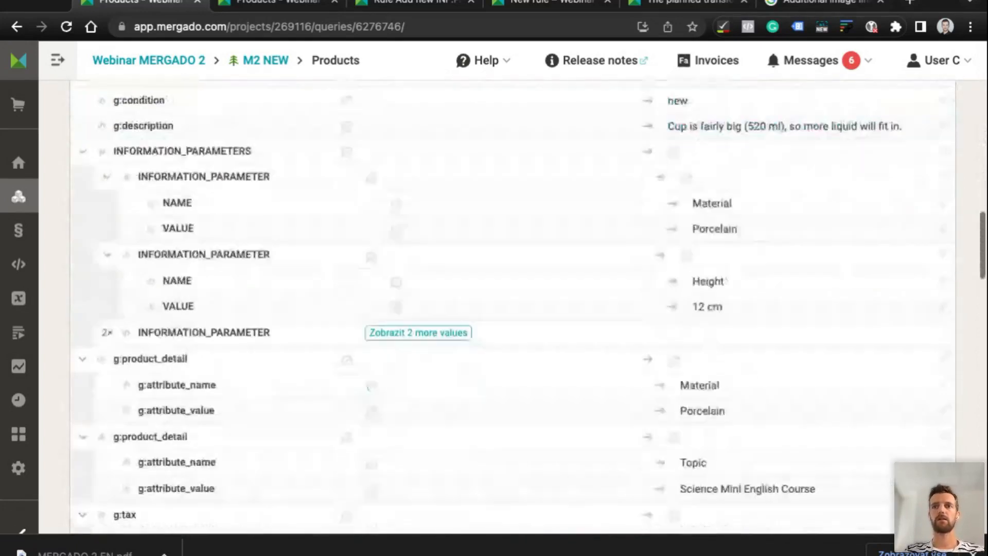
scroll(302, 216, down, 2)
scroll(302, 216, down, 10)
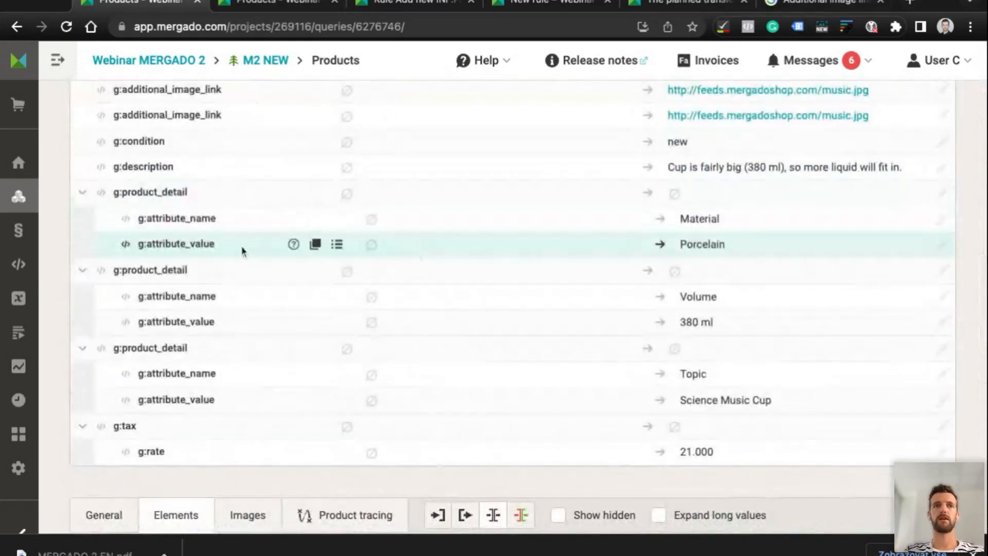
scroll(243, 249, down, 10)
scroll(243, 250, down, 5)
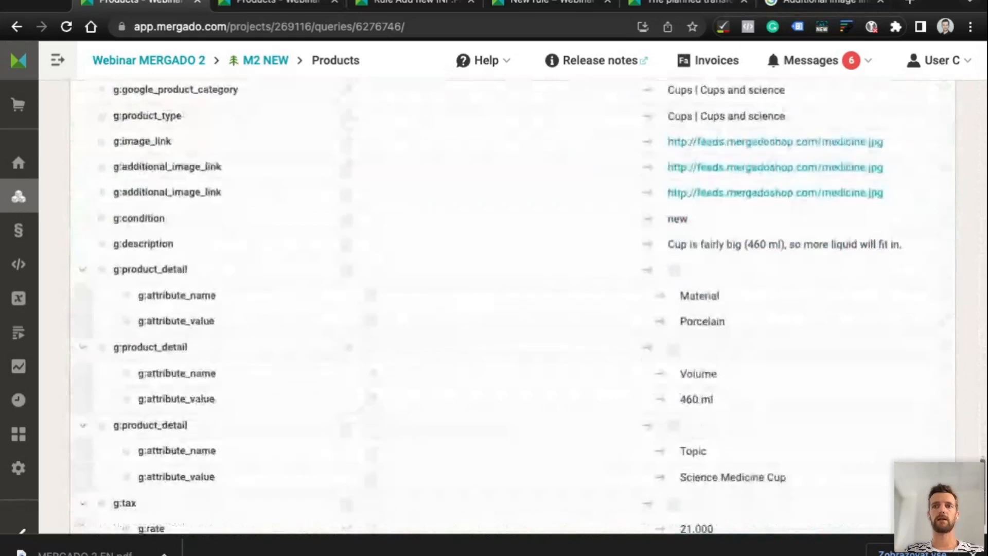
scroll(455, 271, up, 10)
scroll(455, 278, up, 15)
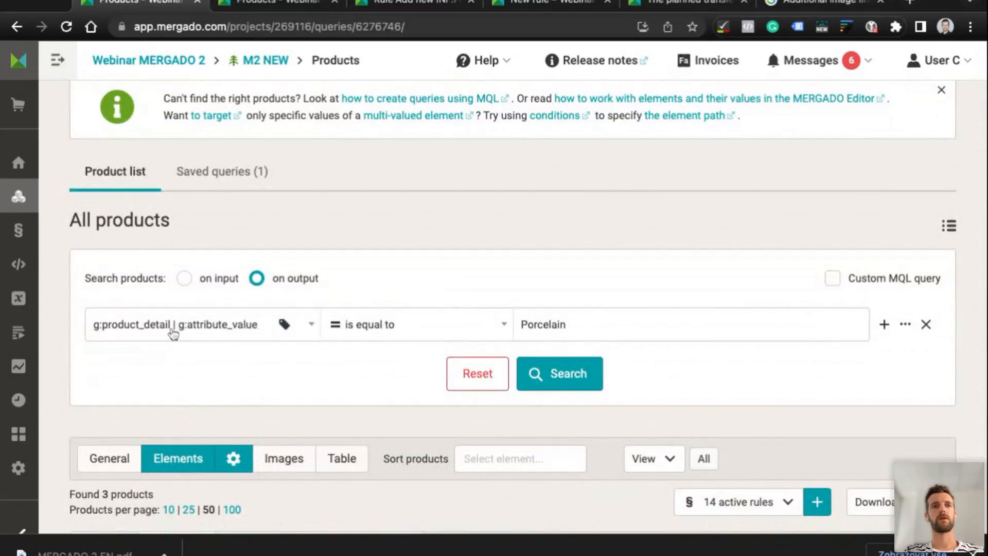
Compare the INFORMATION_PARAMETER entries with the Material and Topic g:product_detail entries of Science Mini English Course Cup
scroll(313, 434, down, 15)
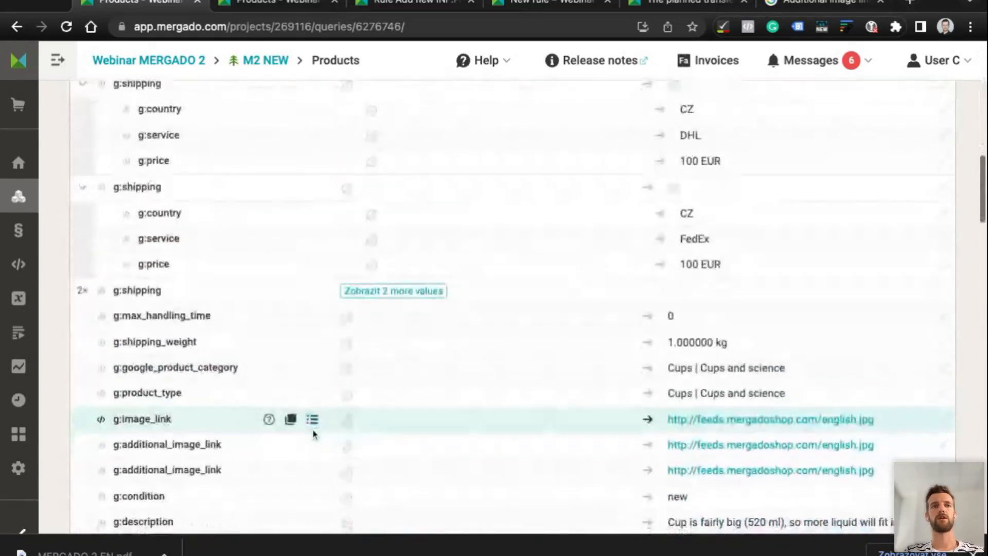
scroll(313, 434, down, 9)
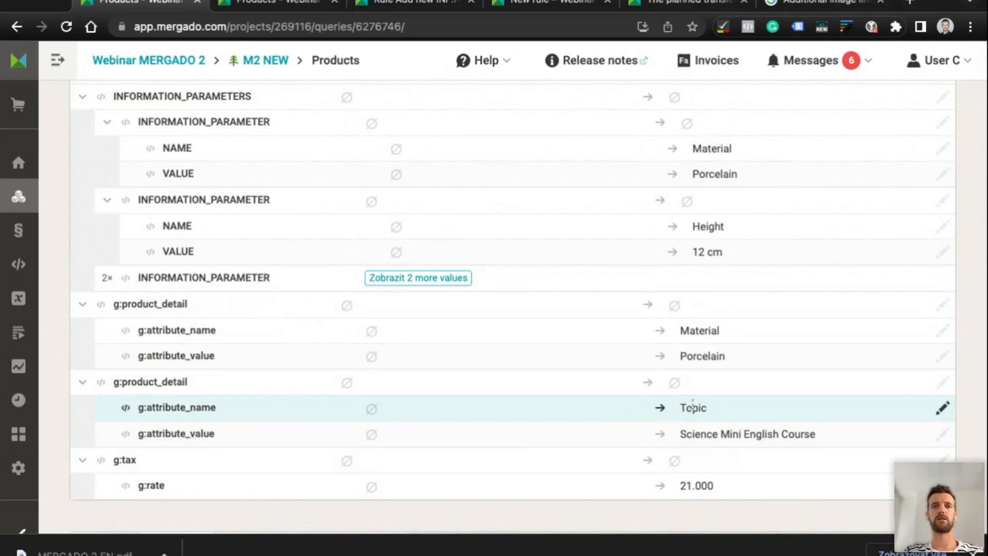
scroll(702, 401, up, 2)
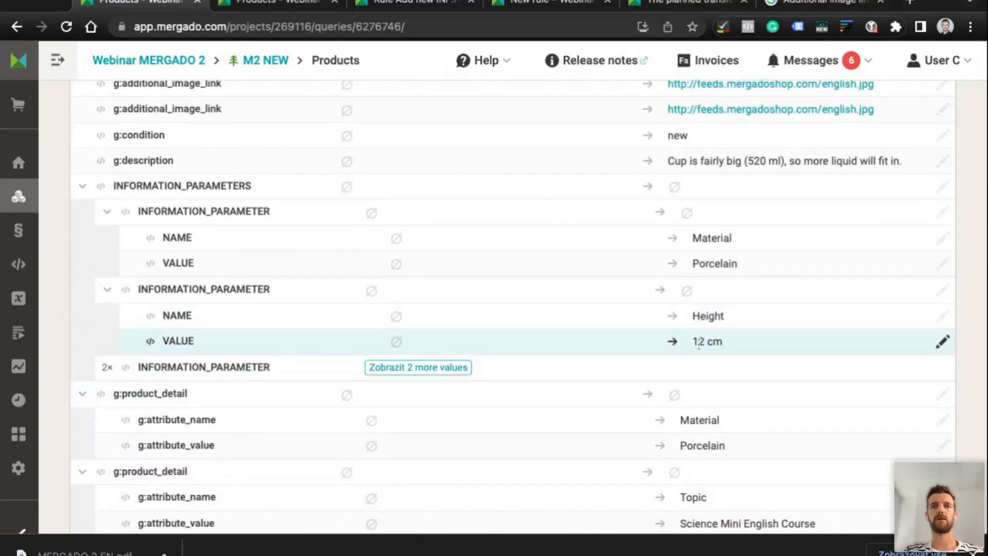
scroll(699, 343, down, 1)
scroll(699, 344, down, 3)
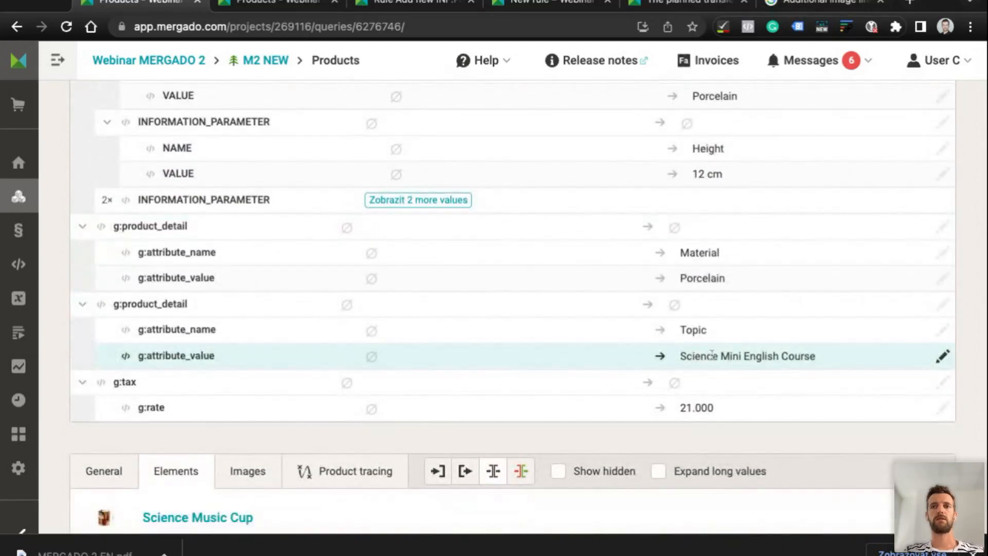
Insert the sub-condition placeholder { @@ } after g:product_detail in the search condition's element path
scroll(669, 350, up, 10)
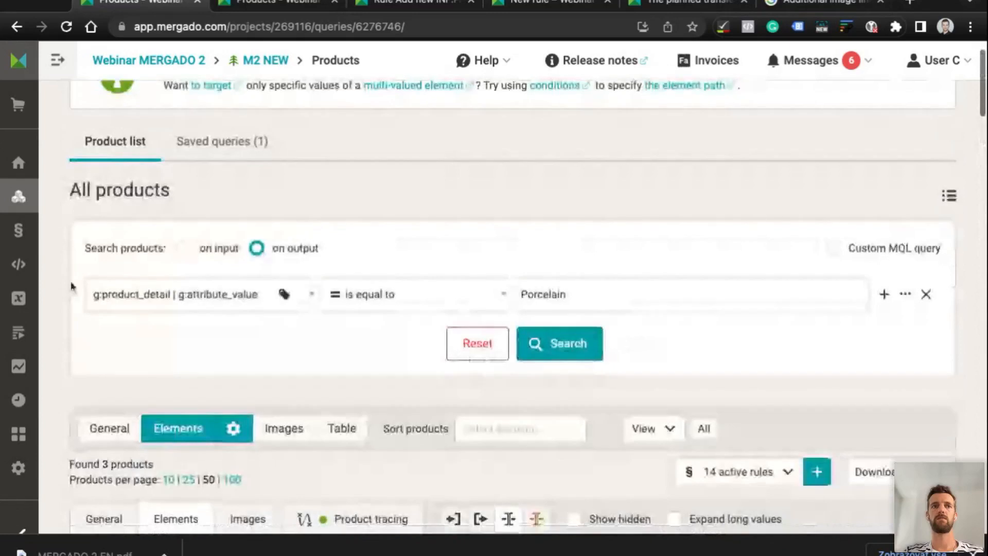
click(171, 299)
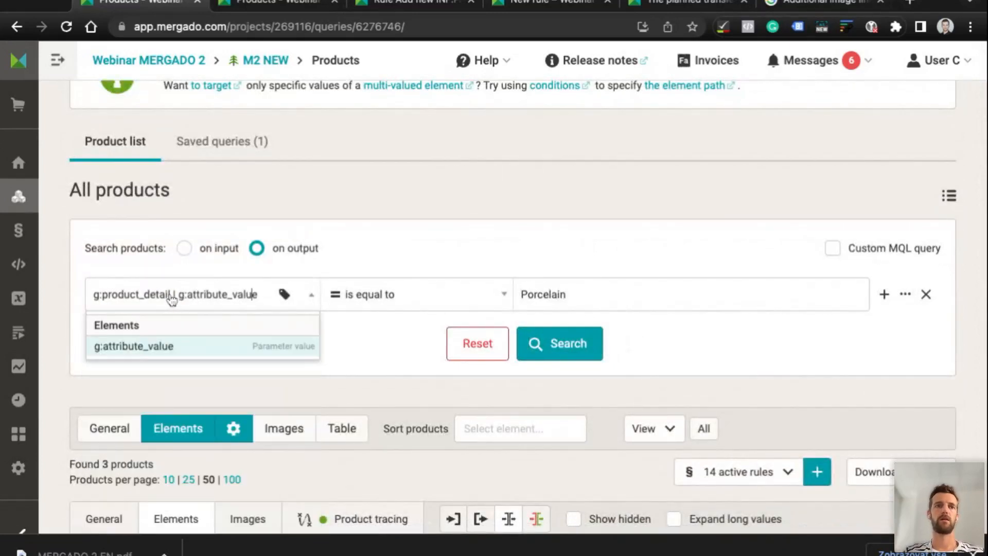
key(Left)
key(Left)
key(Left)
key(Left)
key(Left)
key(Left)
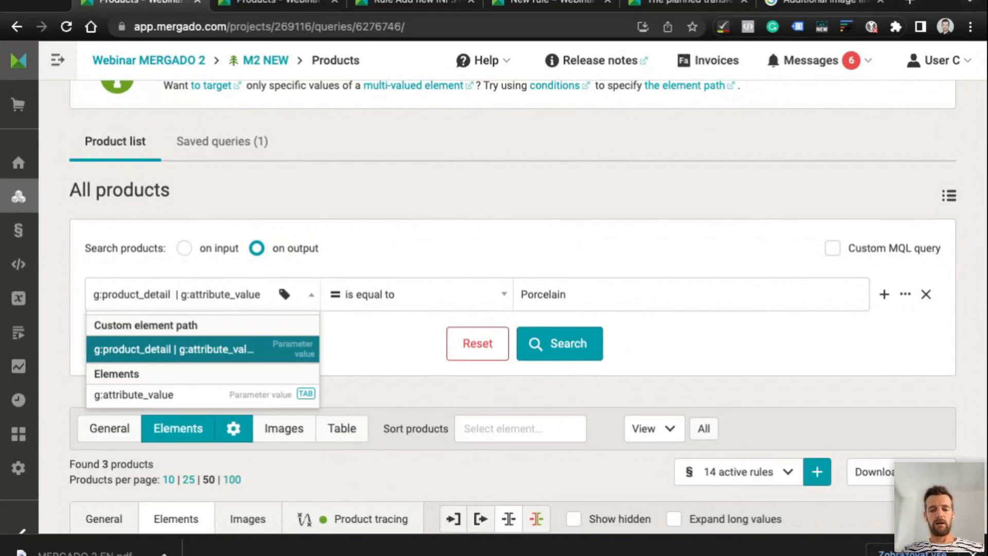
text({ })
key(BackSpace)
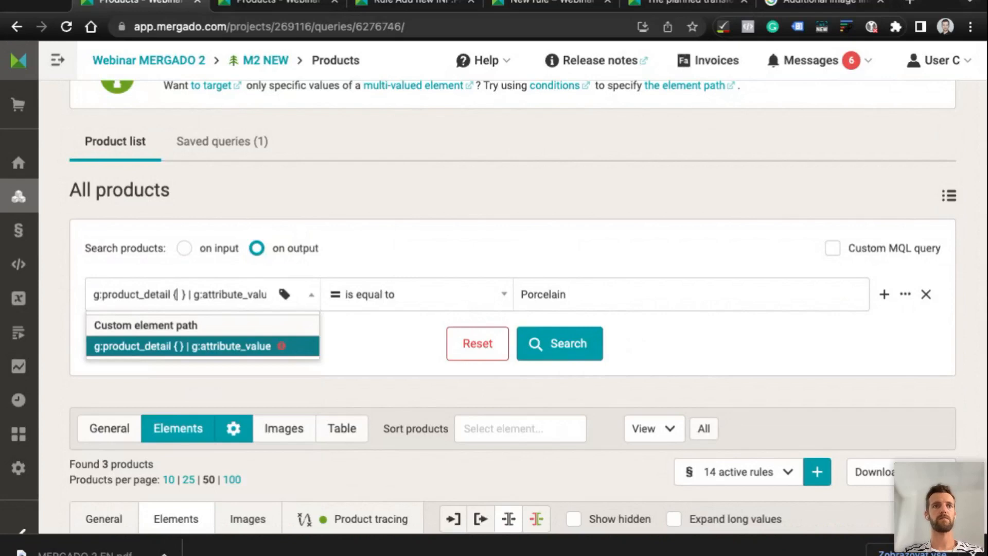
text(@@)
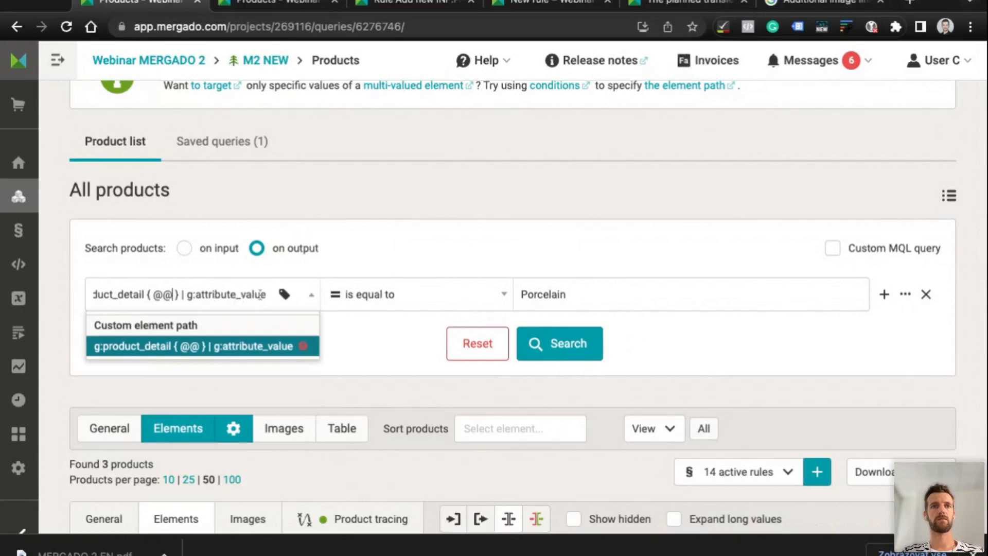
Change the final element of the search path to g:attribute_name
double_click(260, 294)
click(265, 294)
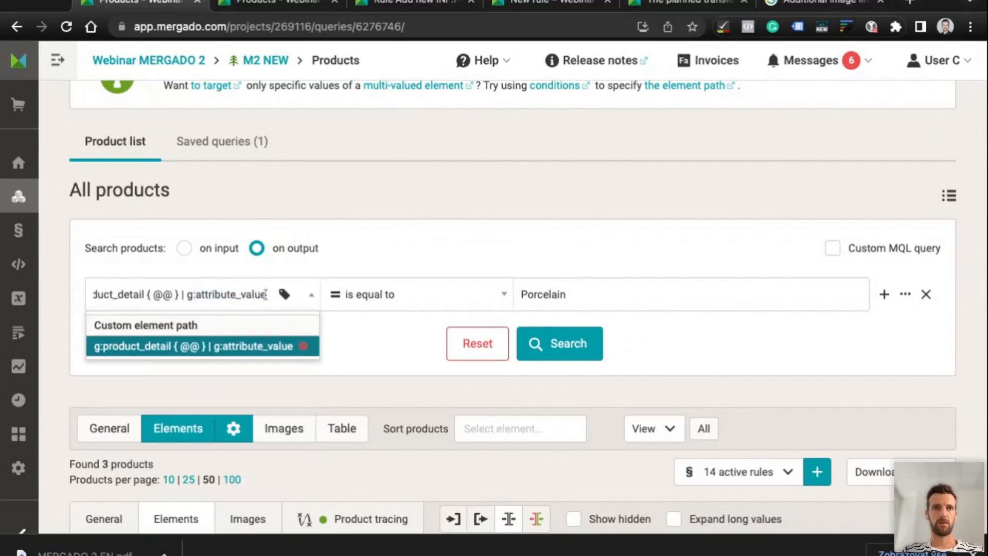
key(BackSpace)
key(BackSpace)
key(BackSpace)
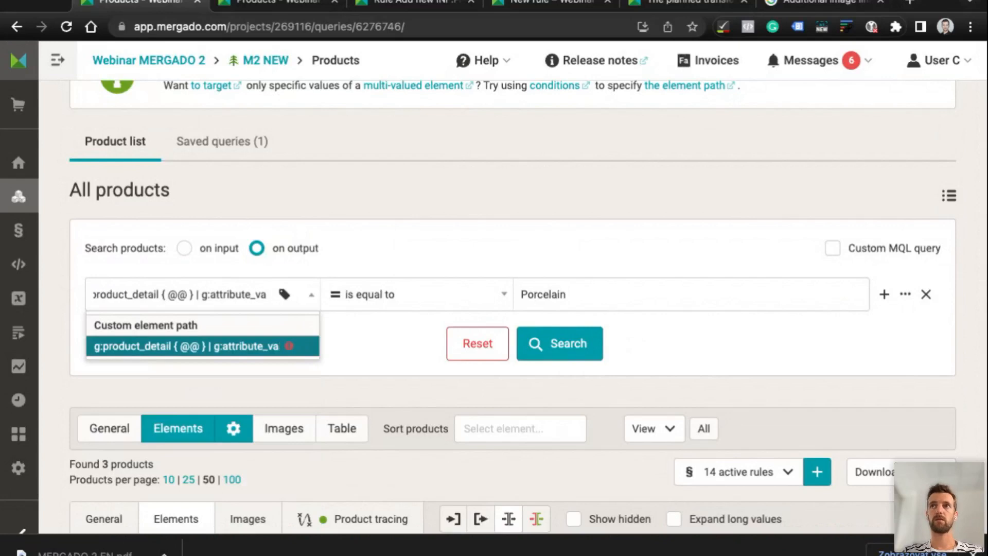
key(BackSpace)
key(BackSpace)
text(name)
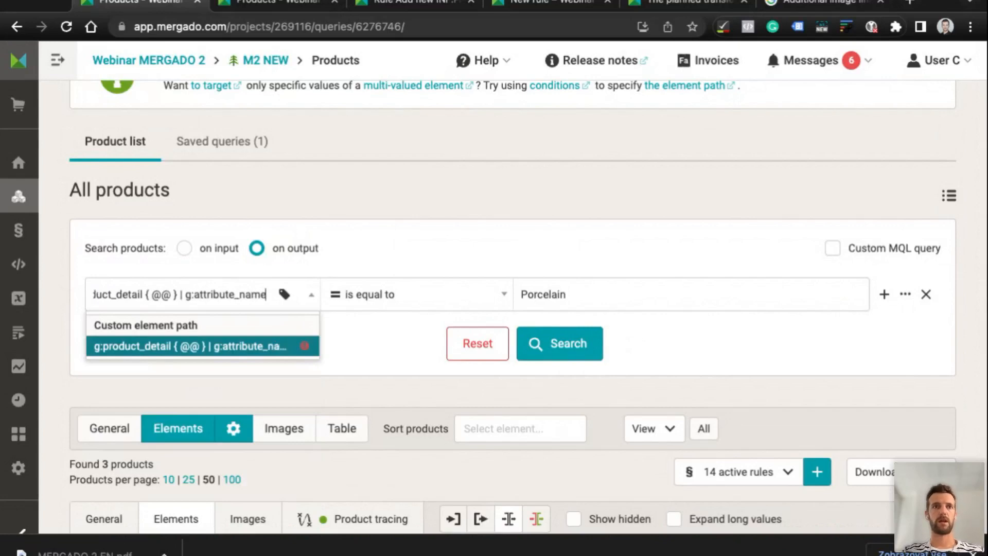
text(VALUE)
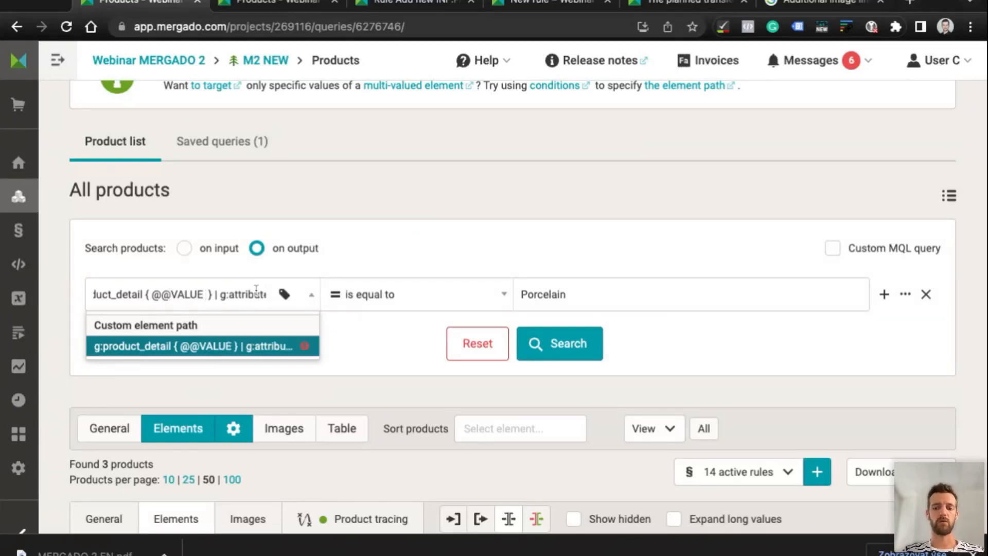
text( =)
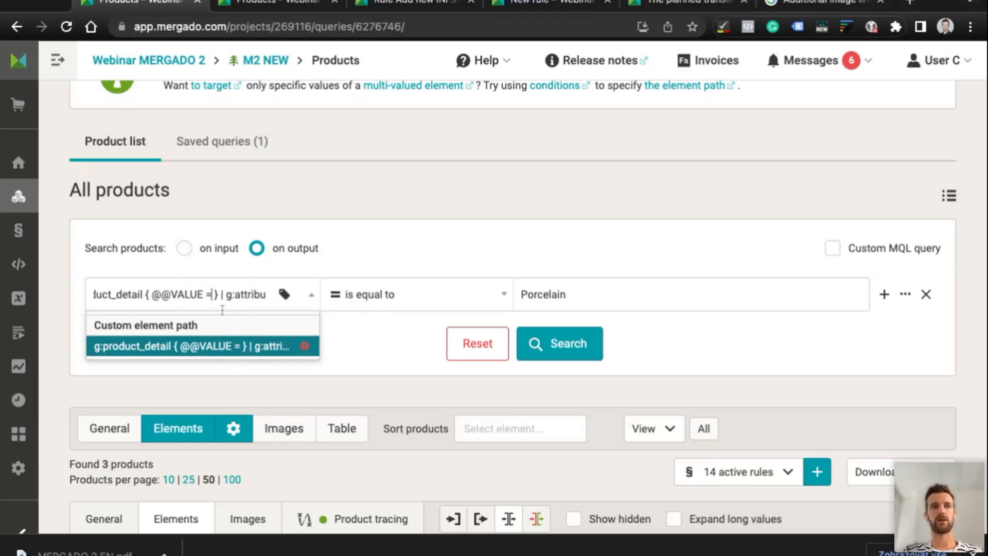
text(' )
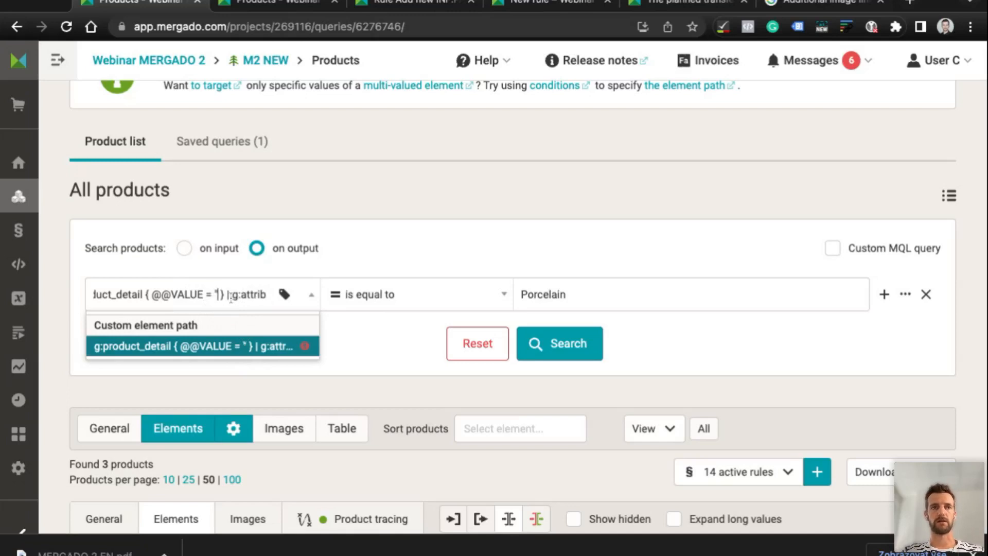
text(")
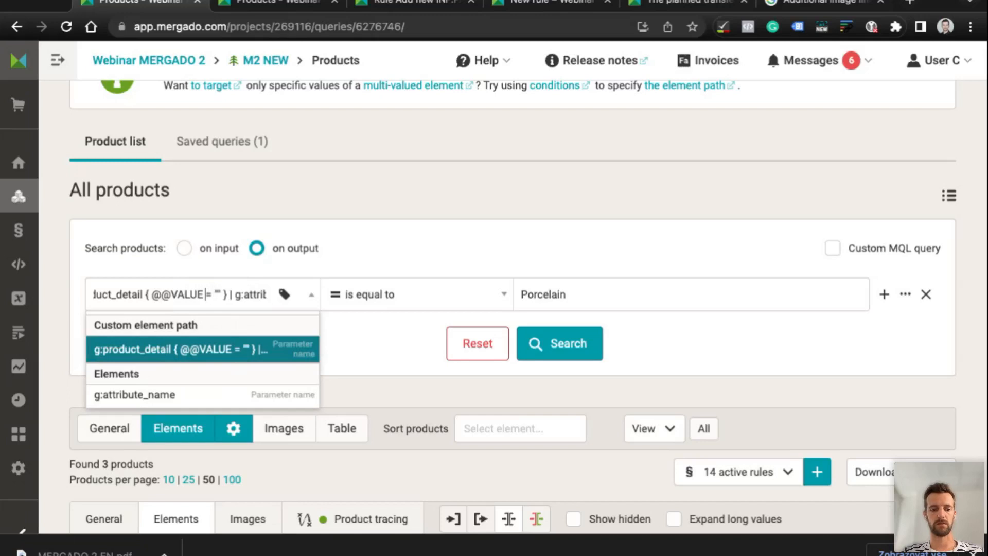
text(!)
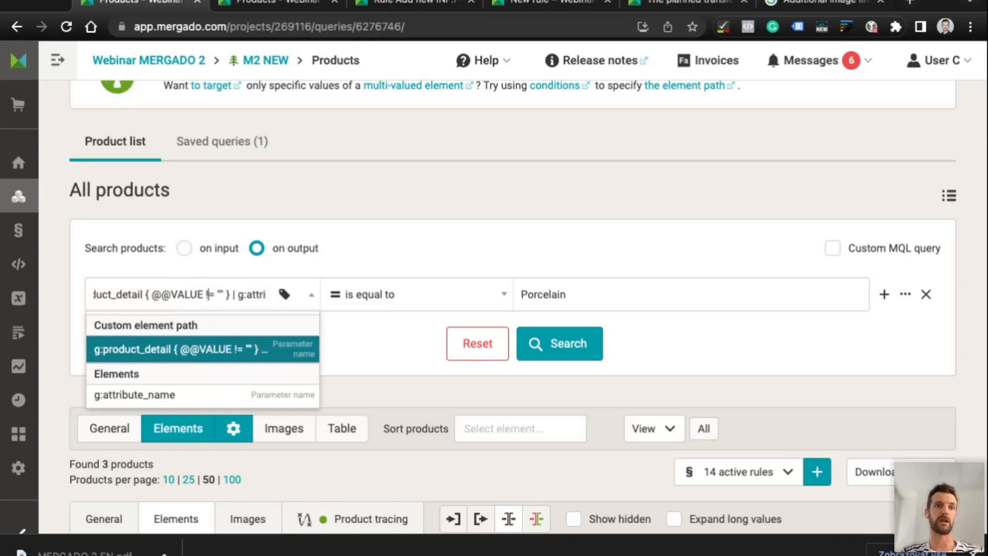
key(Return)
Search the output products for Porcelain using the conditional path, check the results and reset the search
click(551, 345)
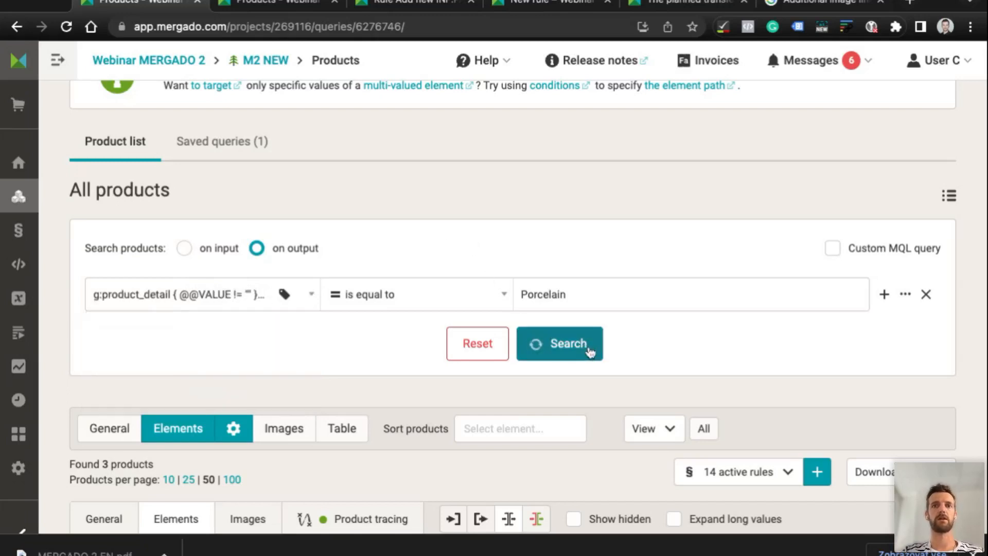
scroll(220, 347, down, 4)
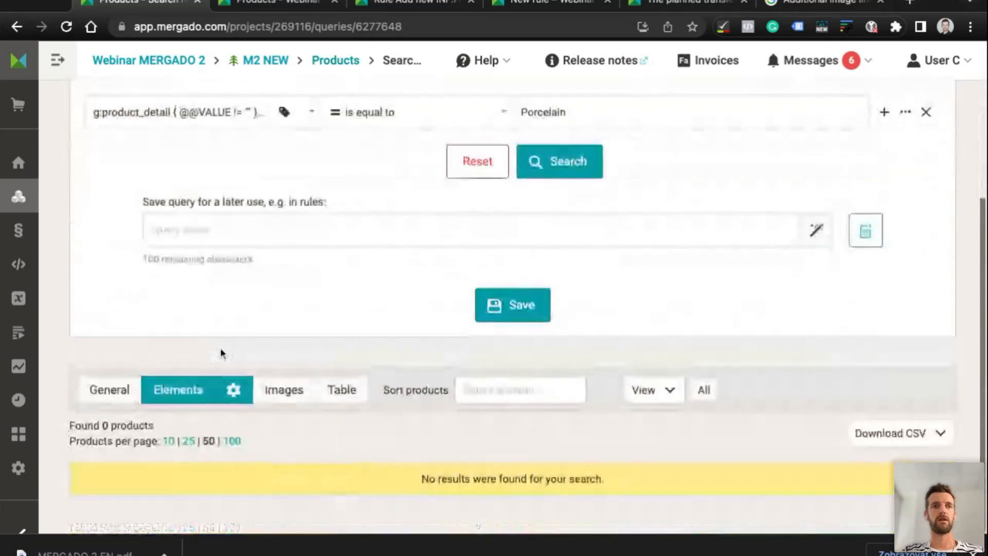
scroll(255, 206, up, 1)
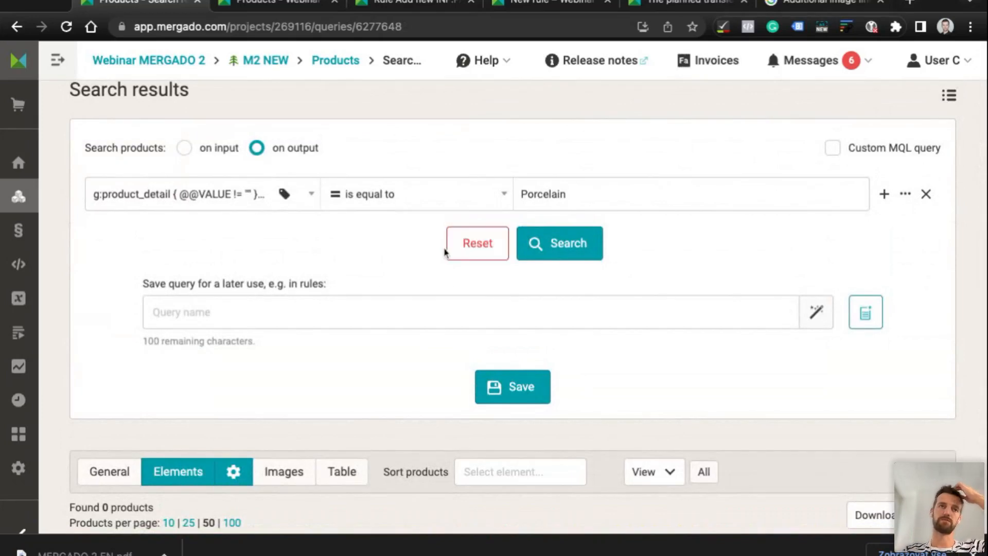
click(476, 243)
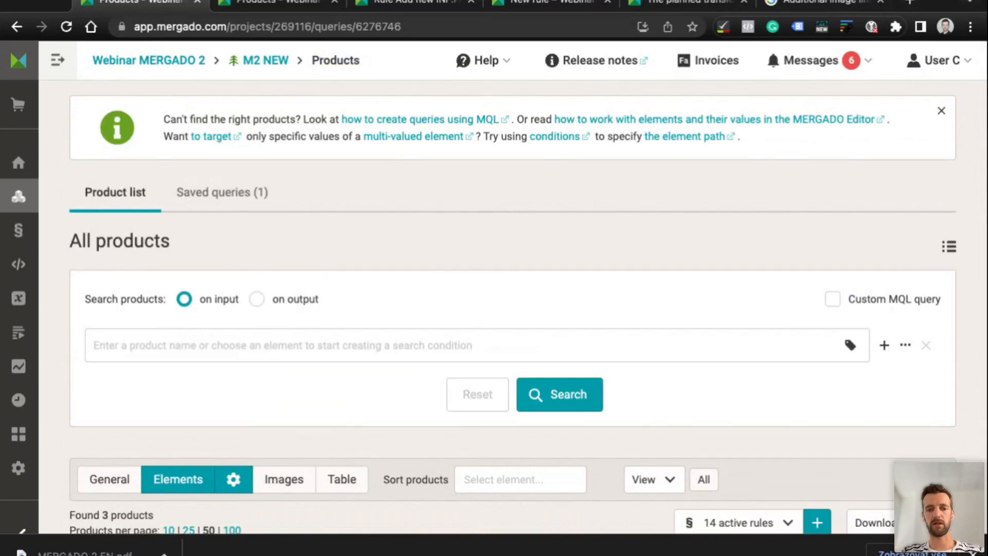